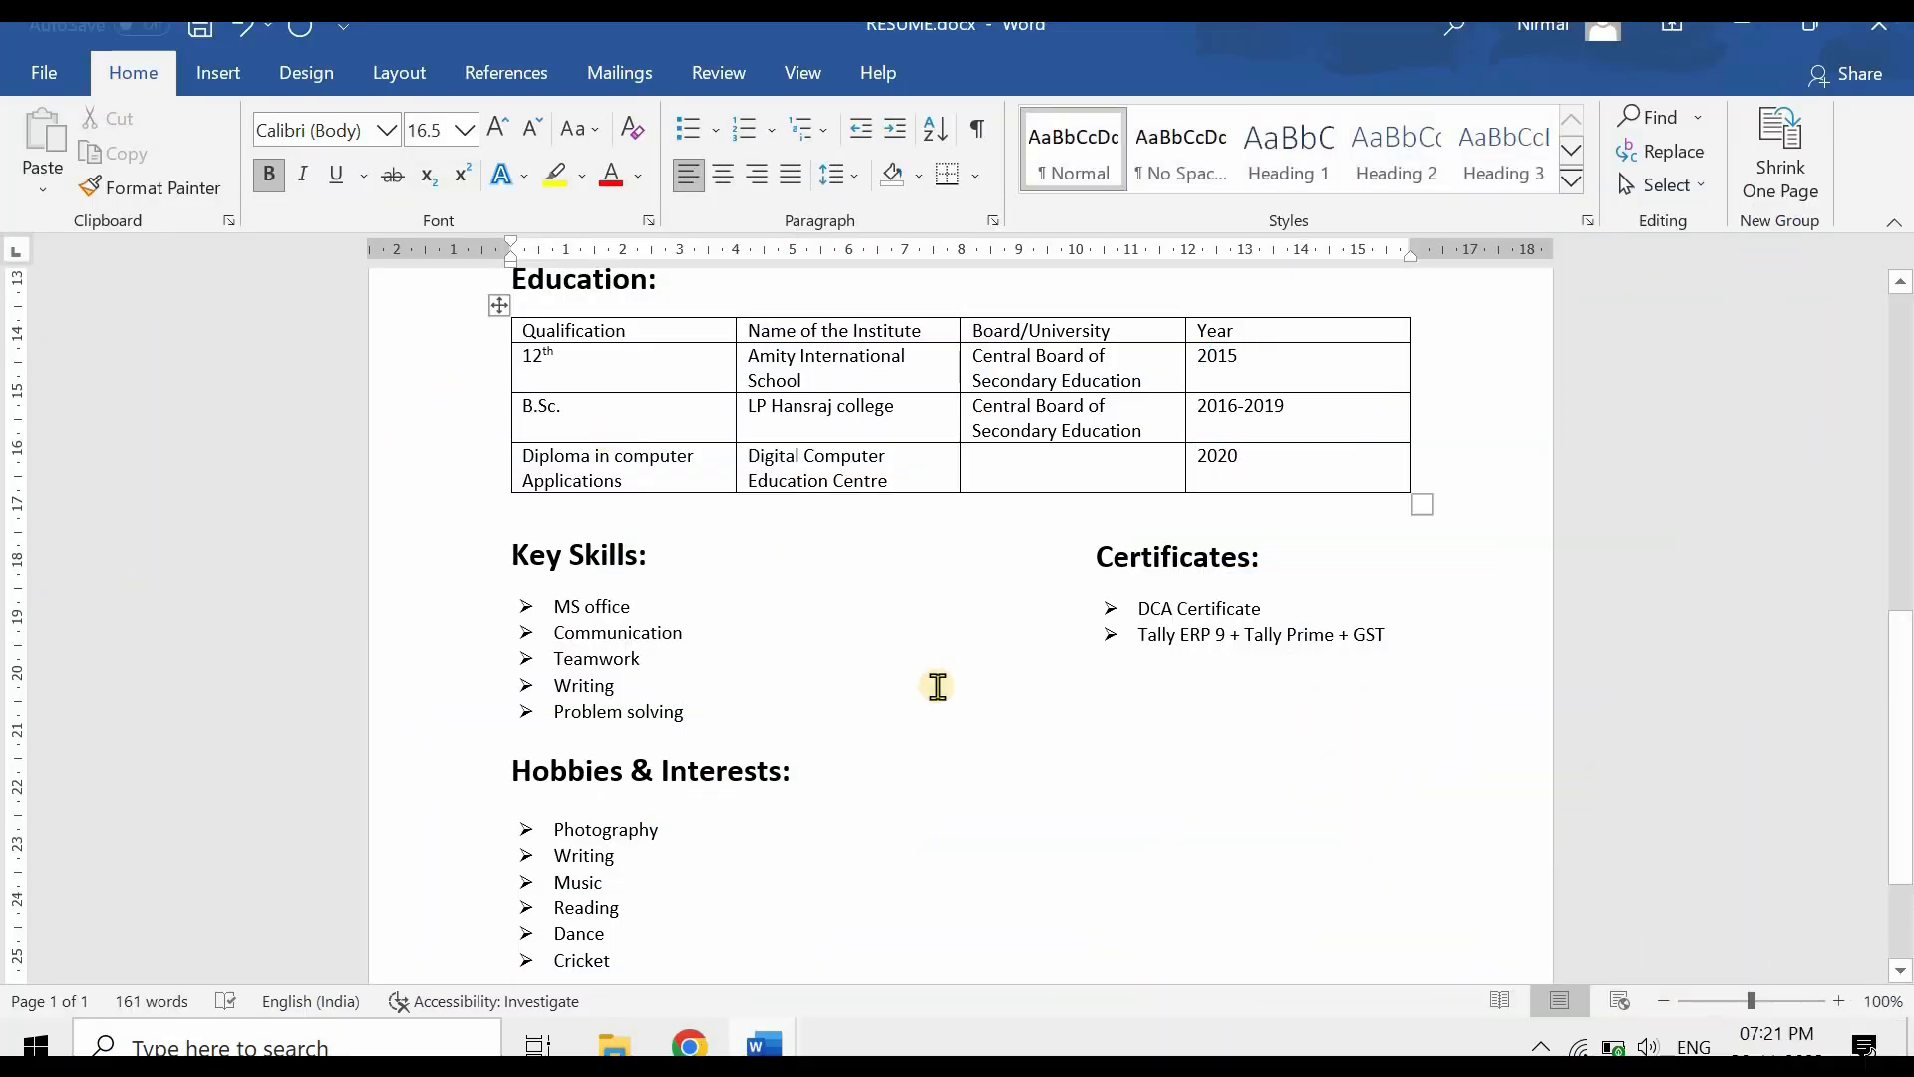
- Launch Word by searching 'ms word', maximize the window, and start a blank document
{"action": "scroll", "coordinate": [937, 684], "scroll_direction": "up", "scroll_amount": 5}
{"action": "scroll", "coordinate": [933, 686], "scroll_direction": "up", "scroll_amount": 1}
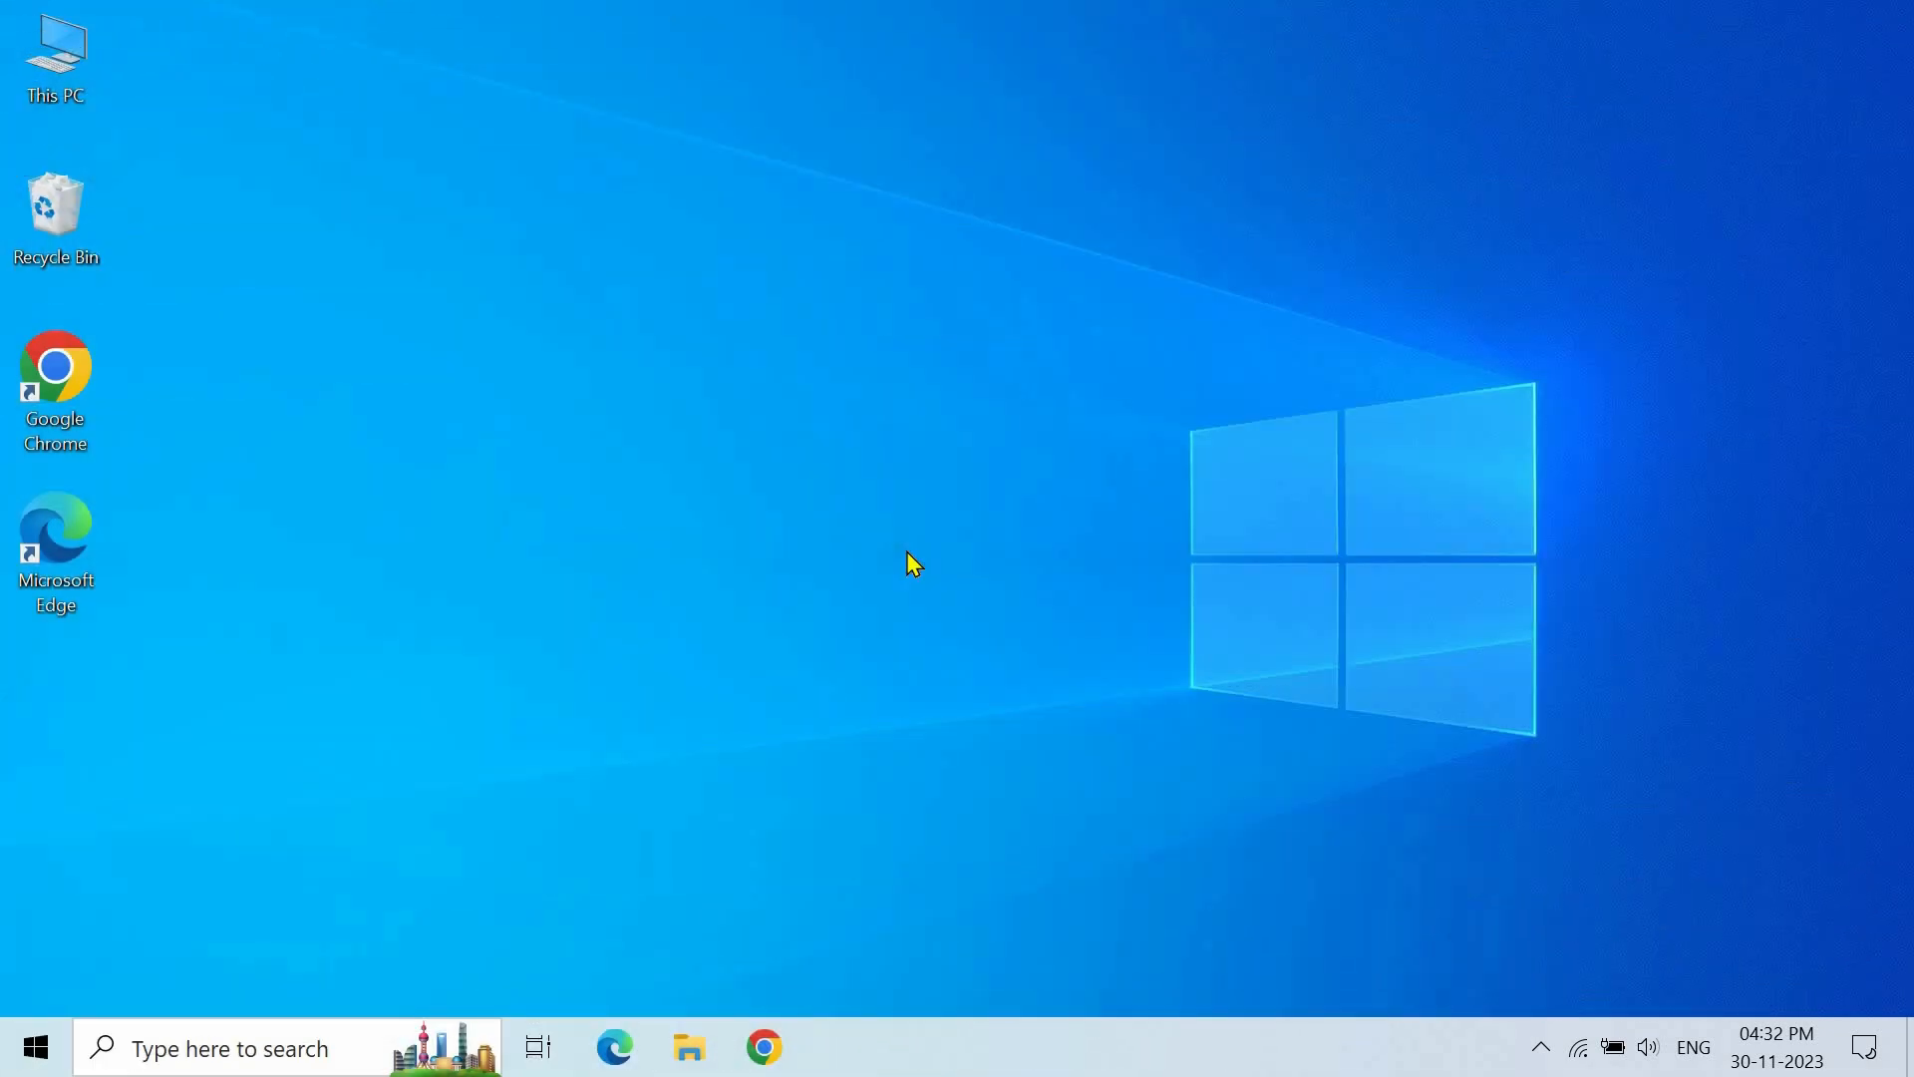
{"action": "left_click", "coordinate": [267, 1049]}
{"action": "type", "text": "ms word"}
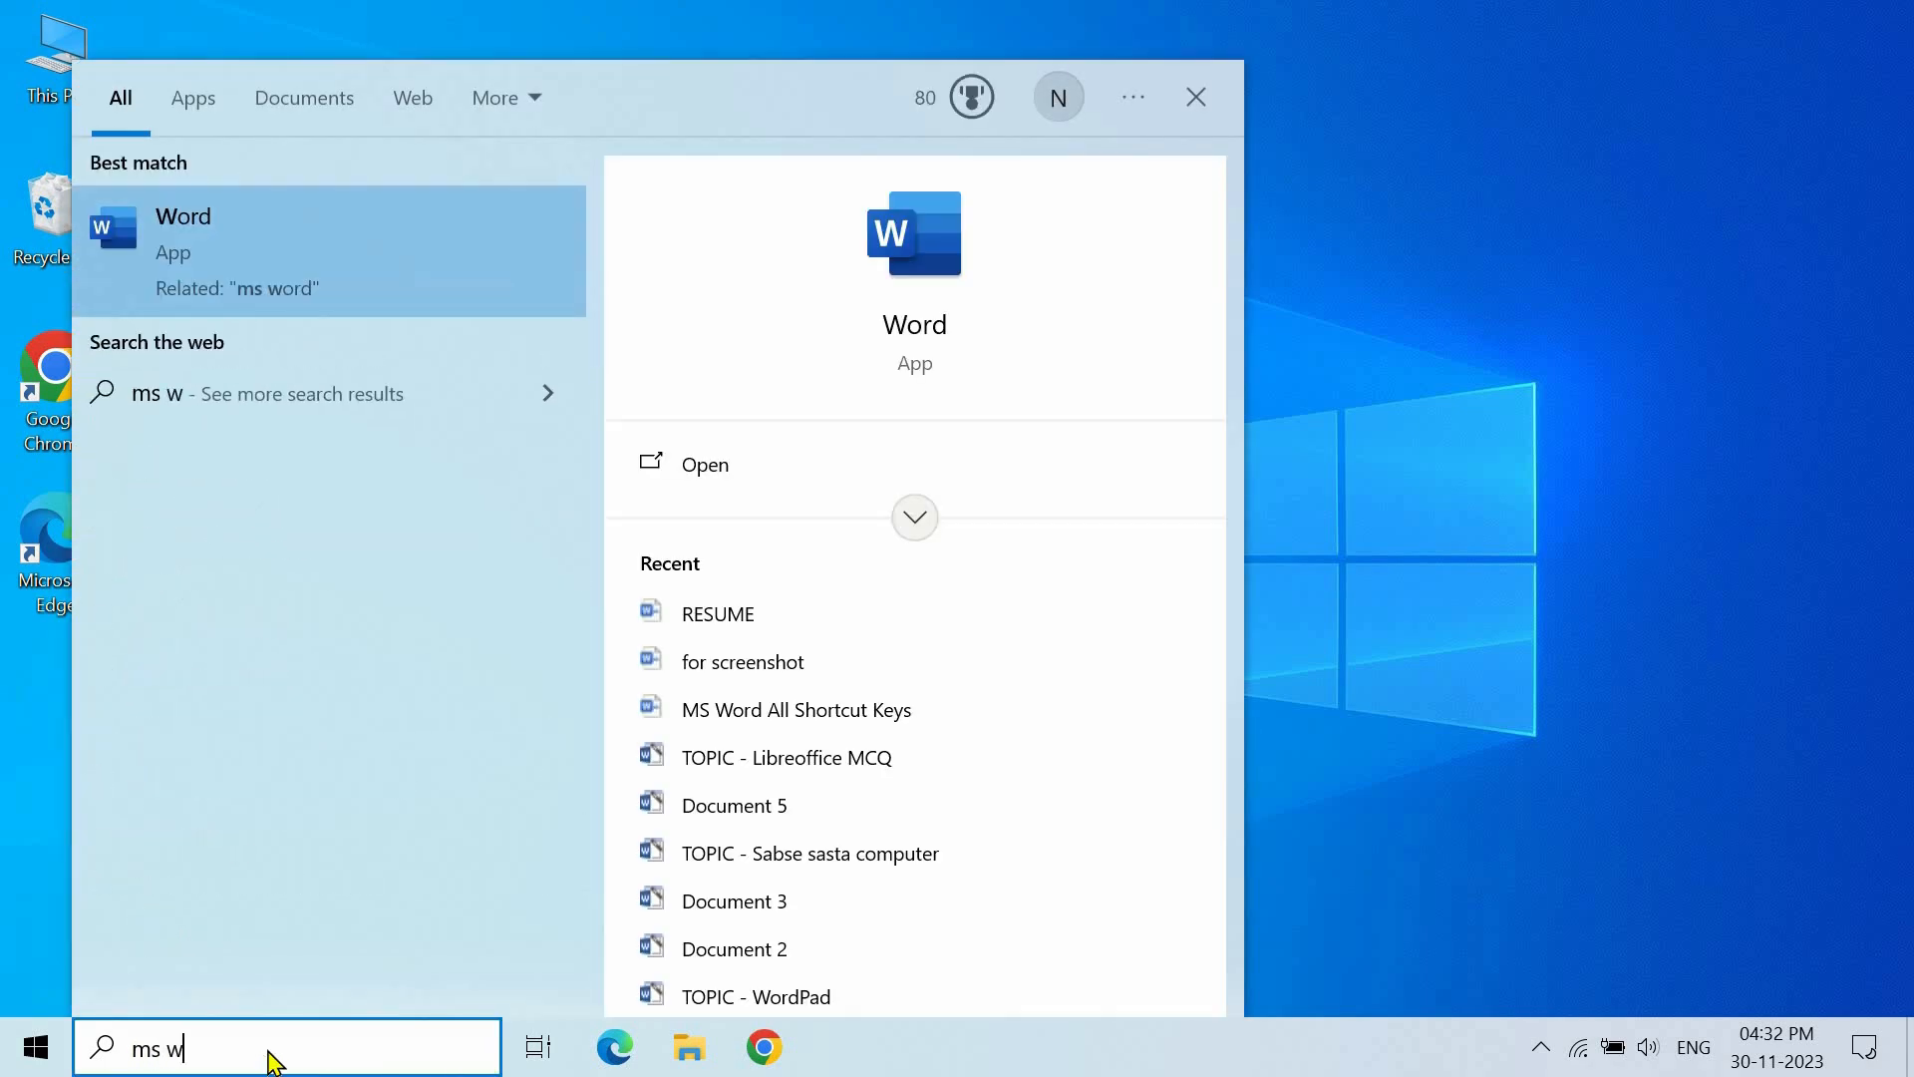
{"action": "left_click", "coordinate": [806, 485]}
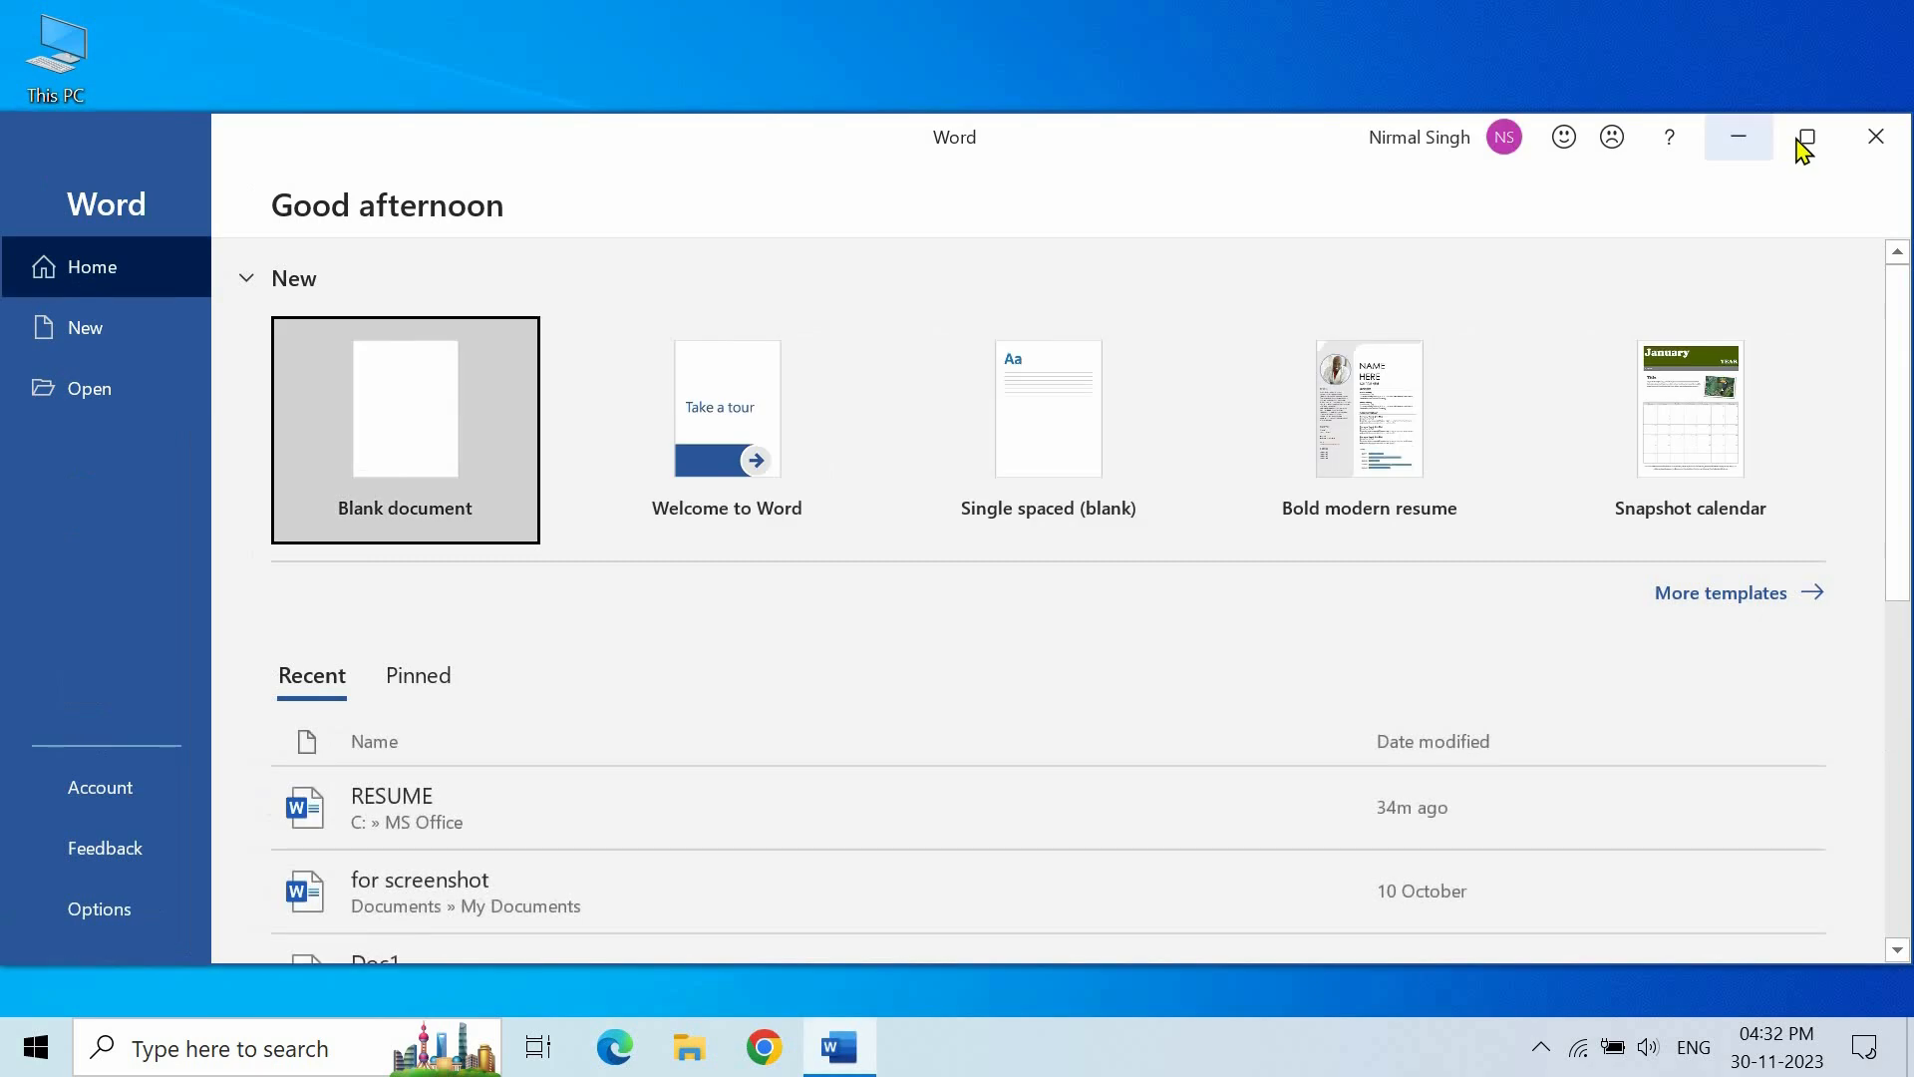
{"action": "left_click", "coordinate": [1803, 145]}
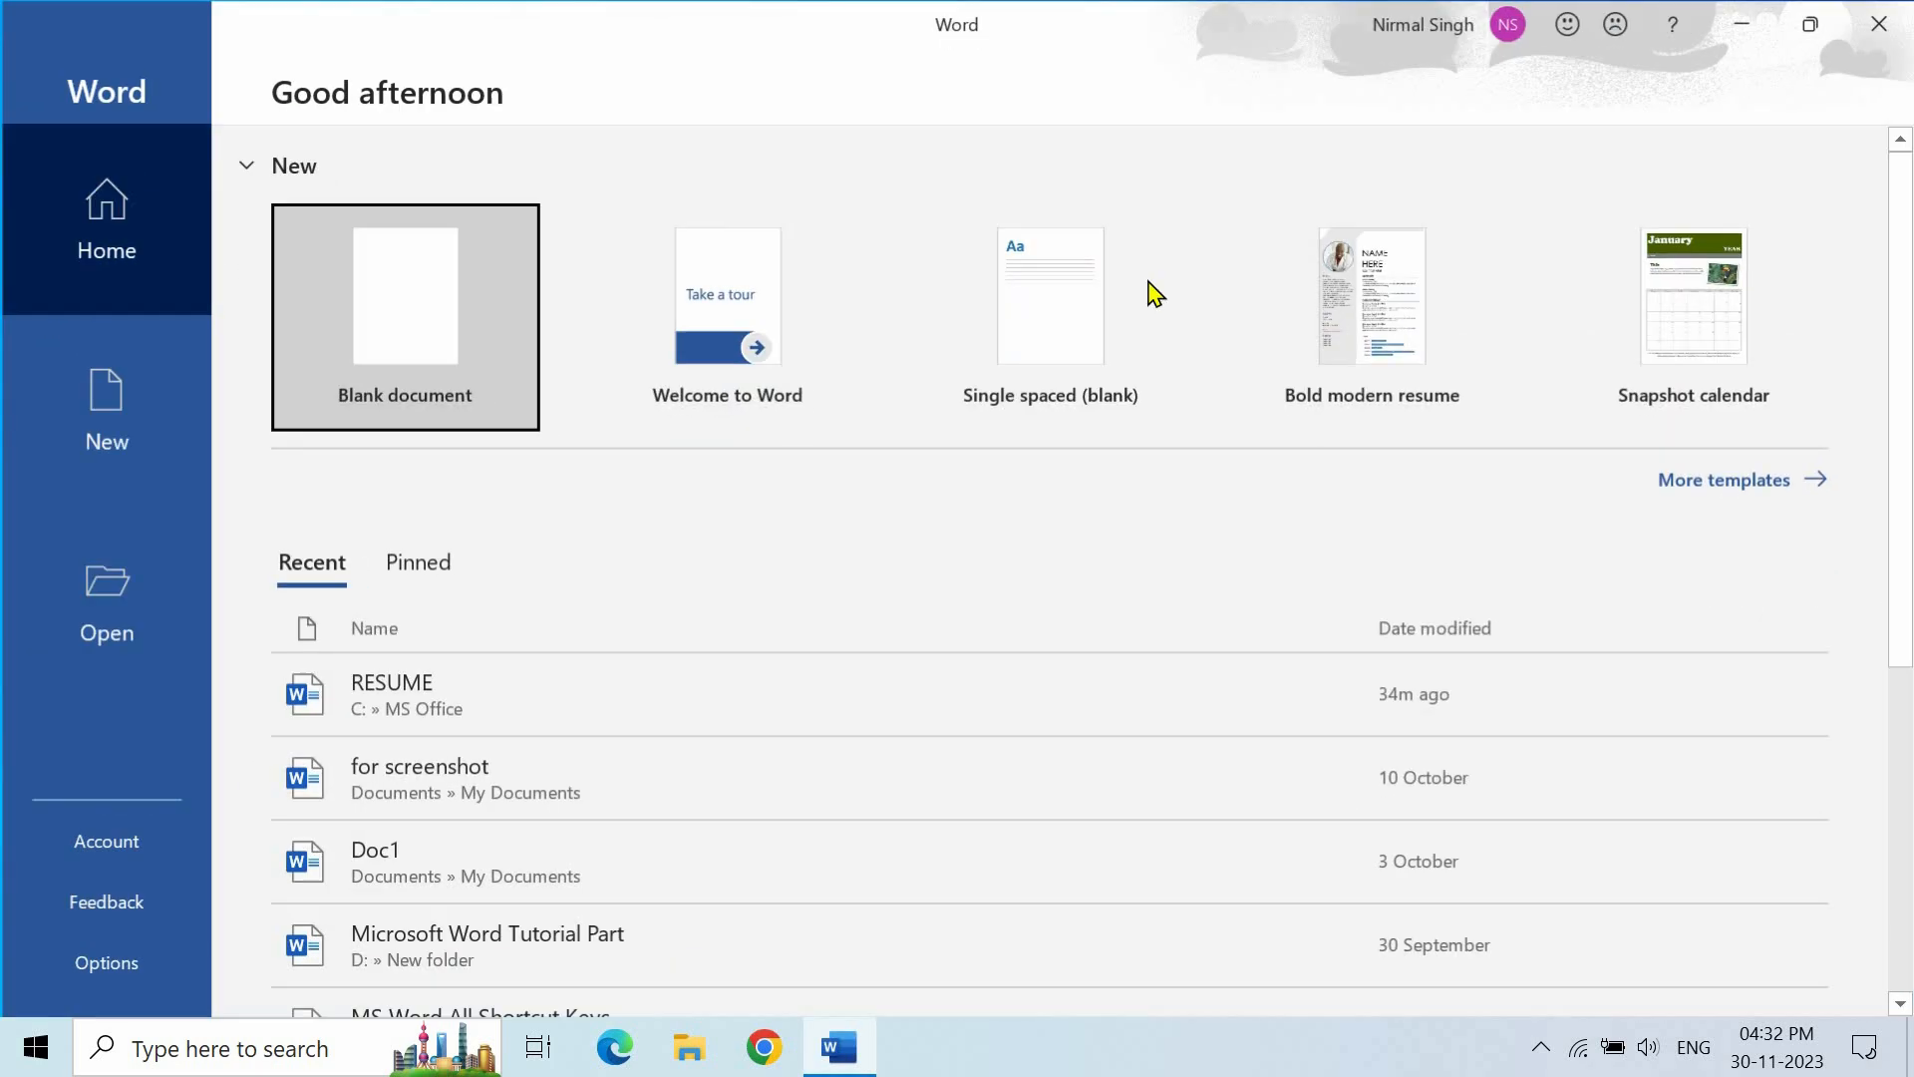
{"action": "left_click", "coordinate": [451, 344]}
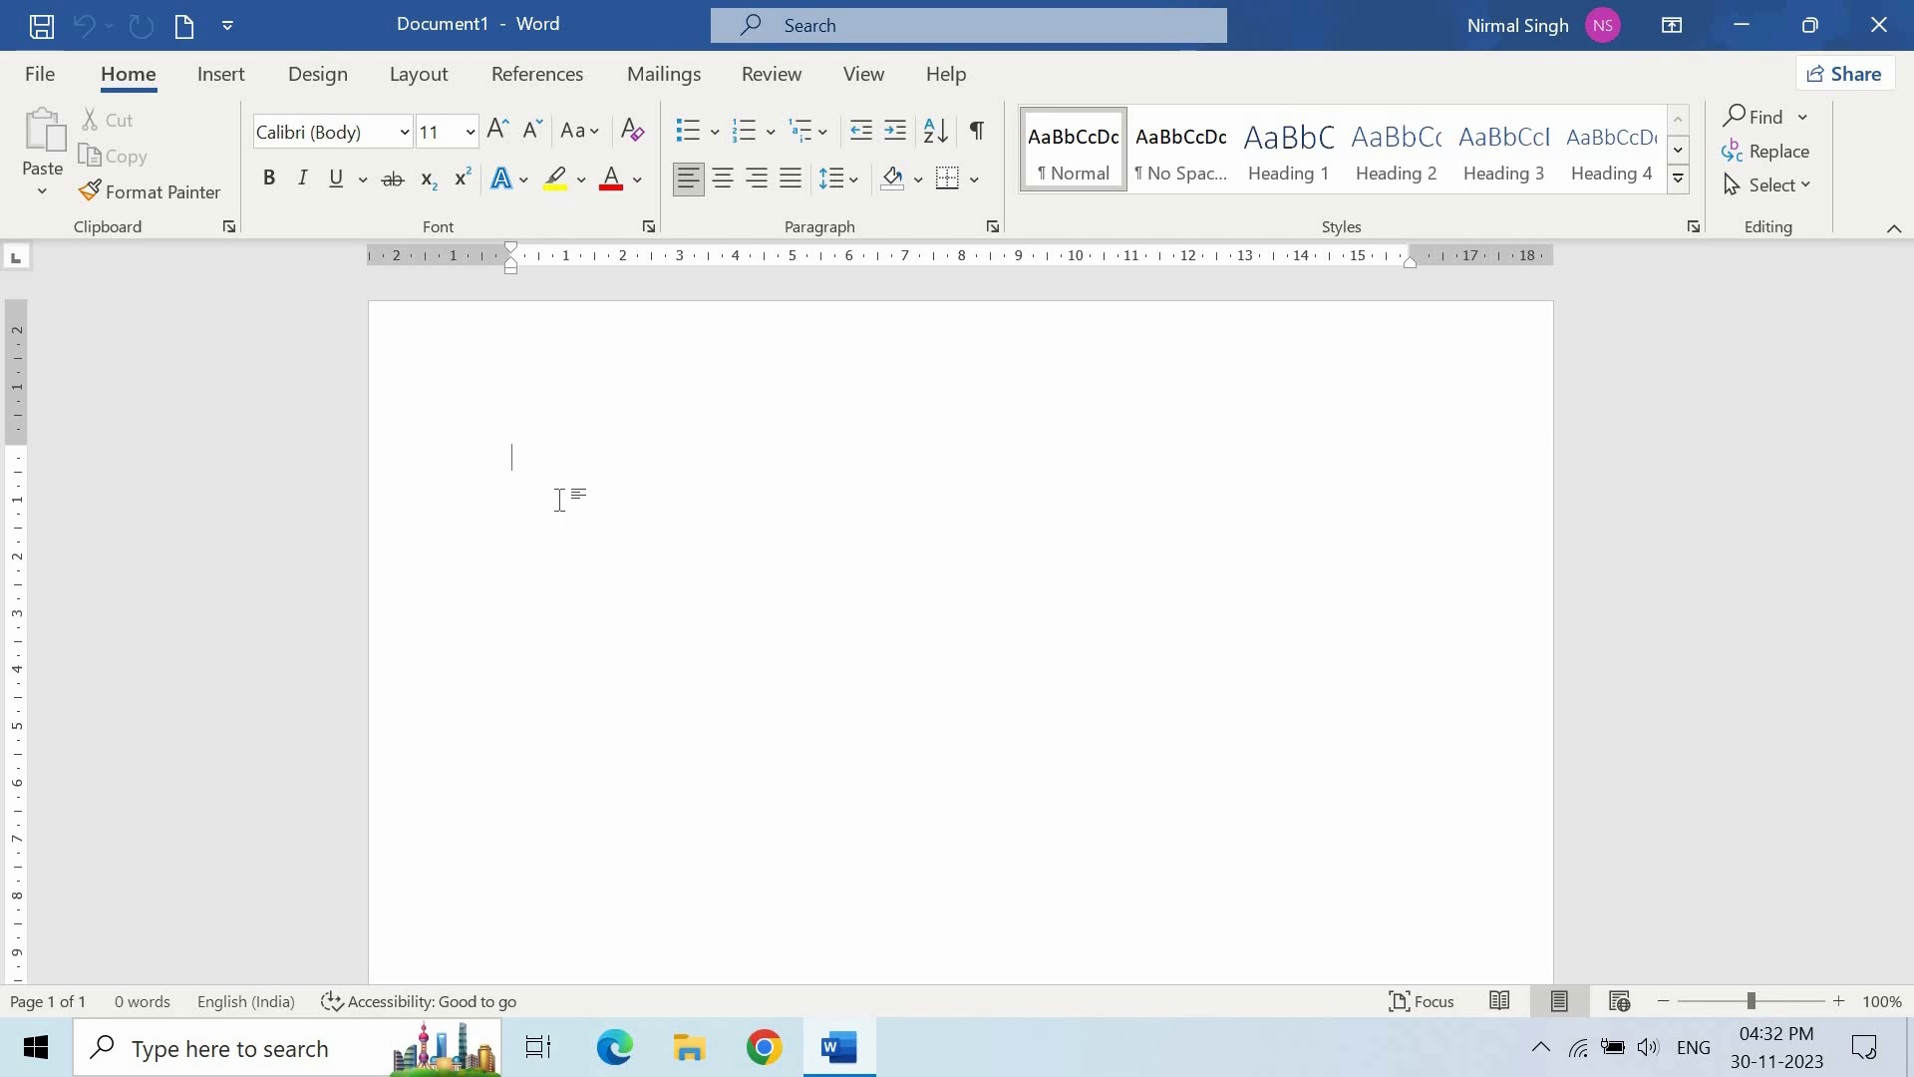
- Set the paper size to A4 (21 × 29.7 cm) and verify it in Page Setup
{"action": "left_click", "coordinate": [425, 82]}
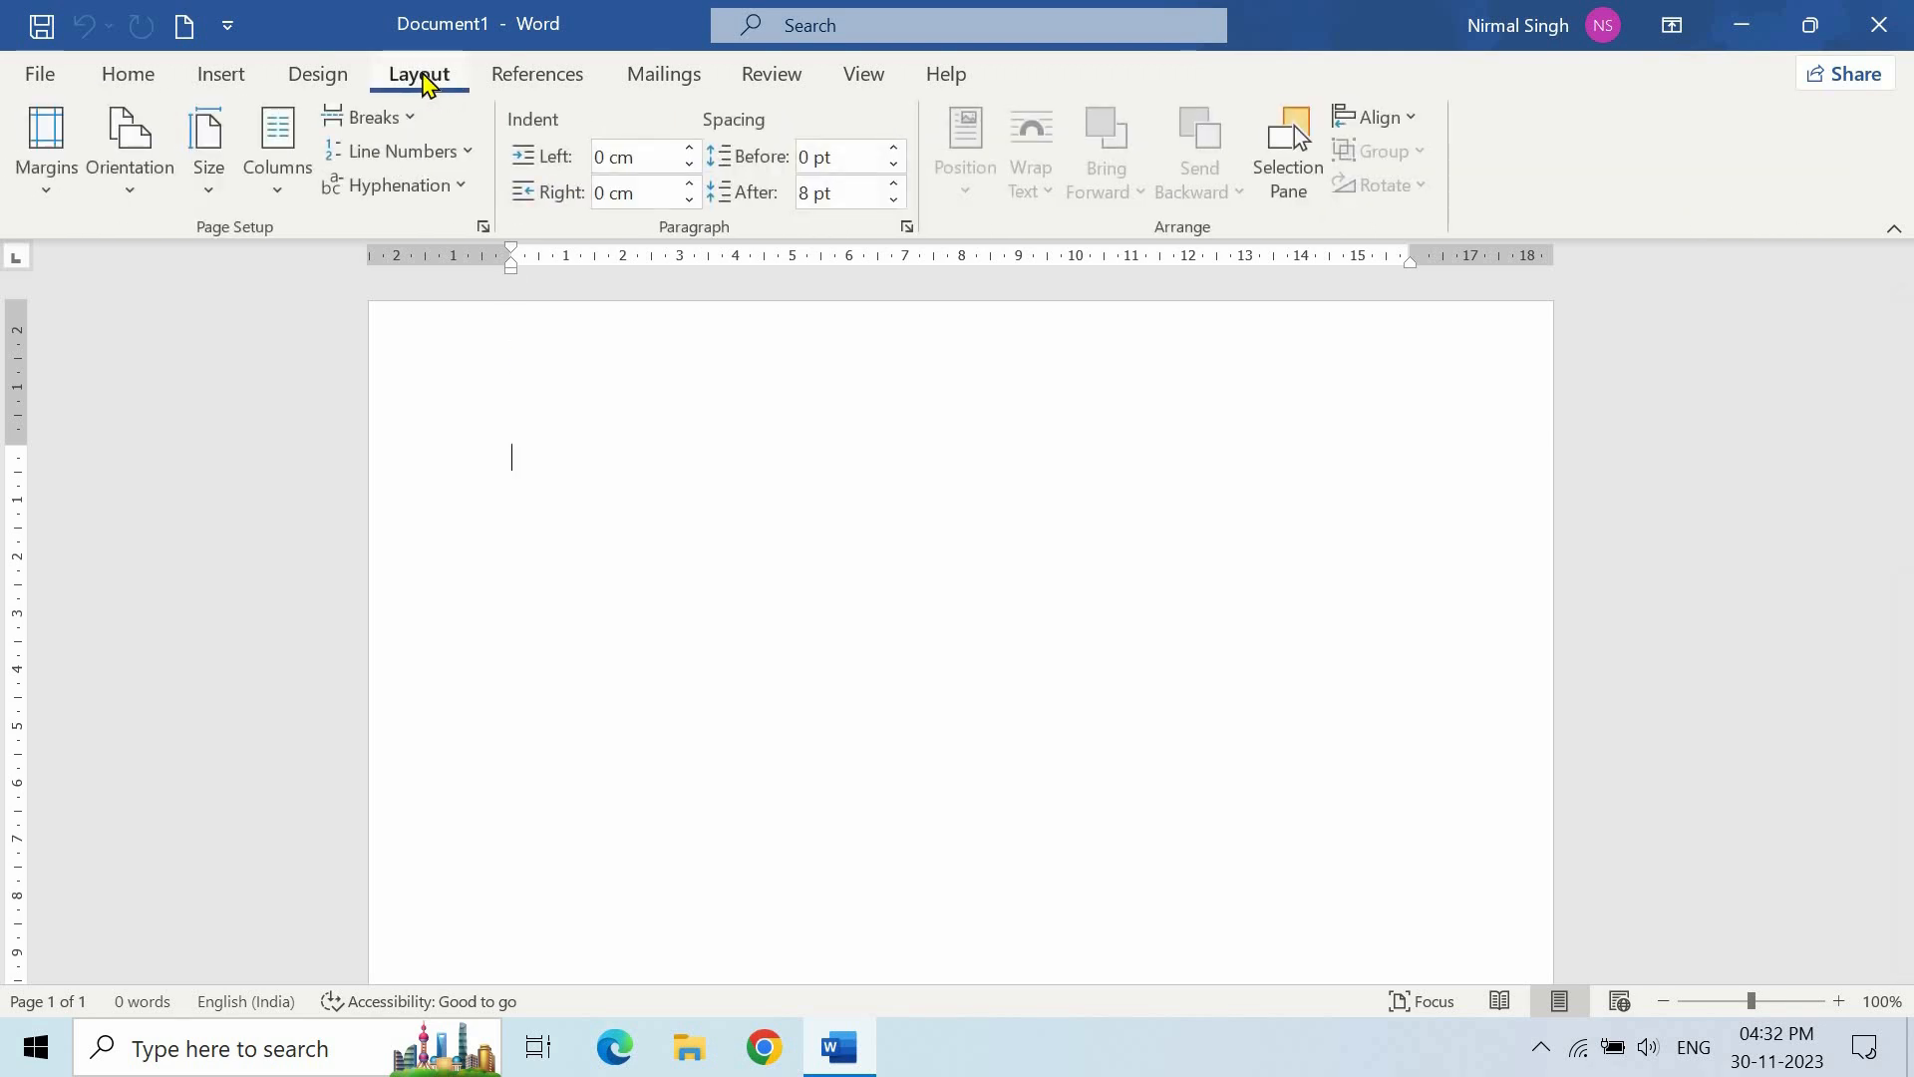
{"action": "left_click", "coordinate": [212, 178]}
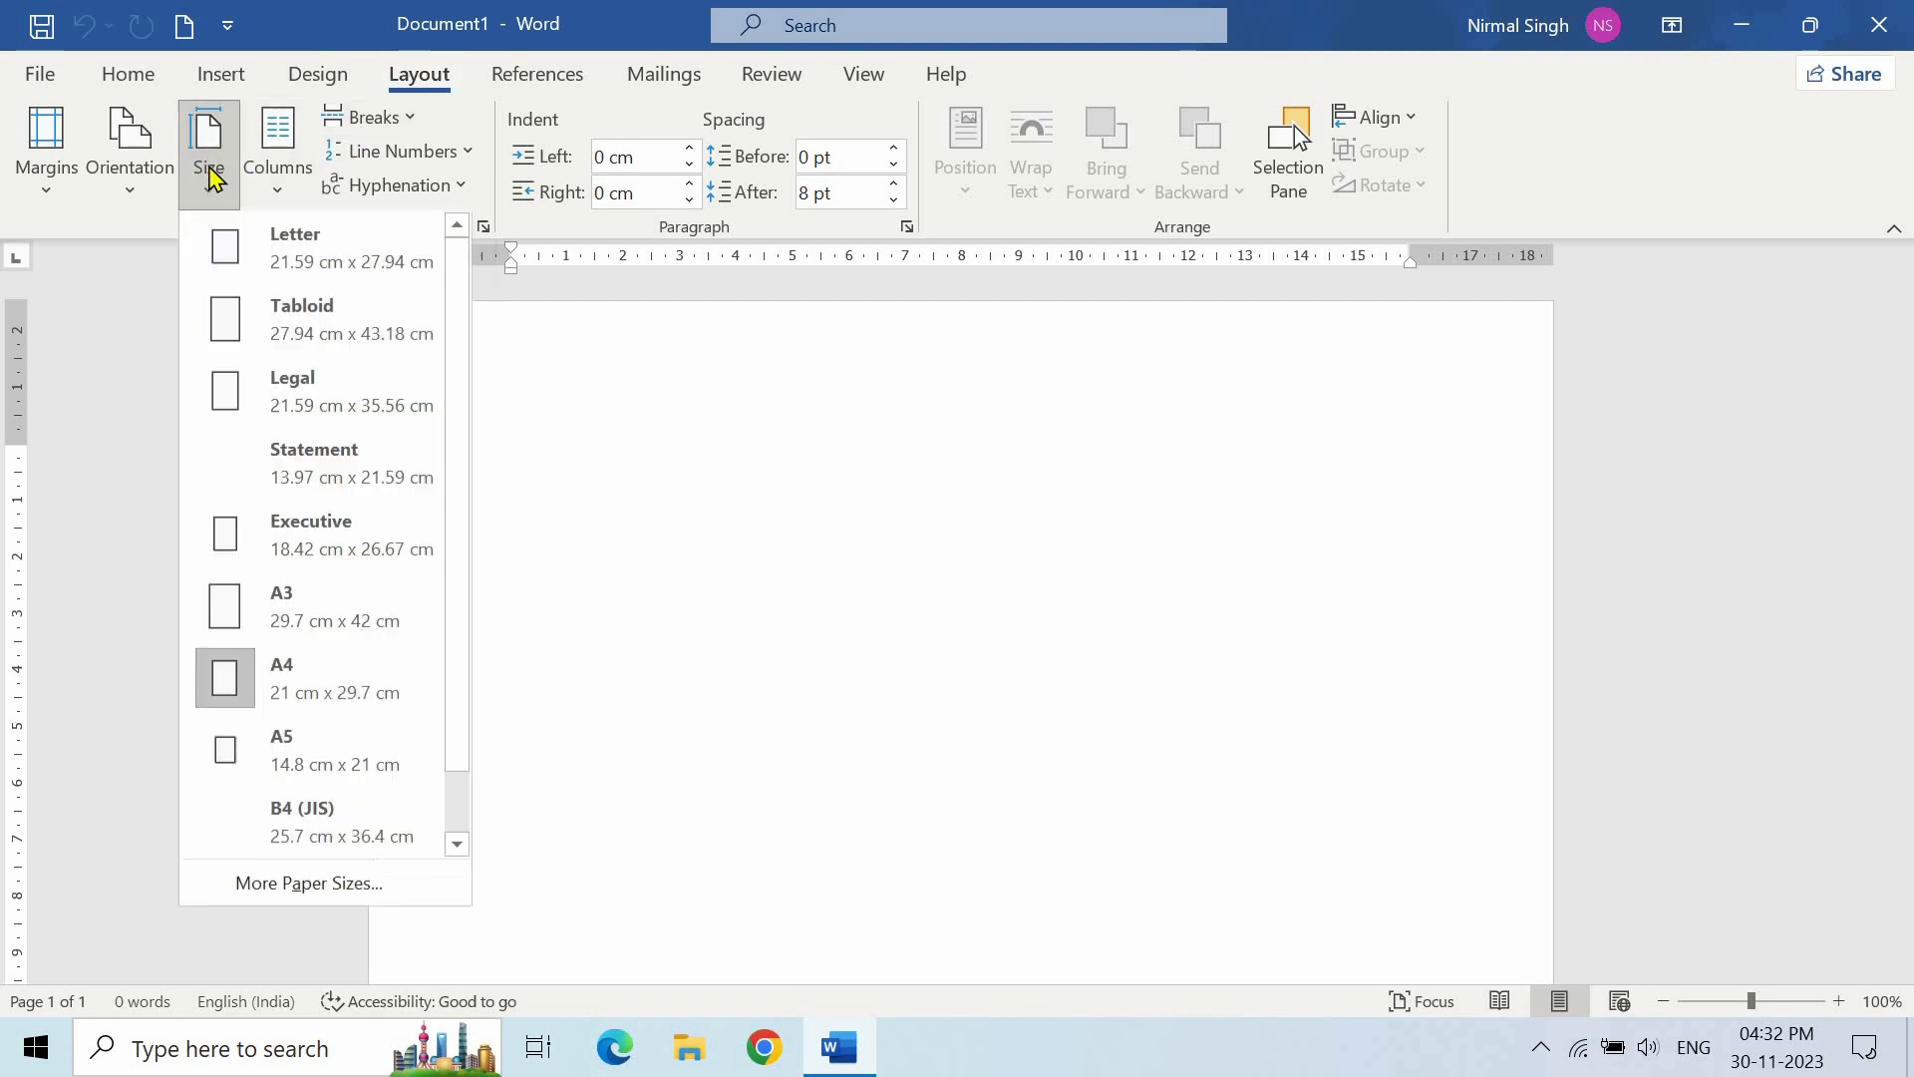
{"action": "left_click", "coordinate": [354, 683]}
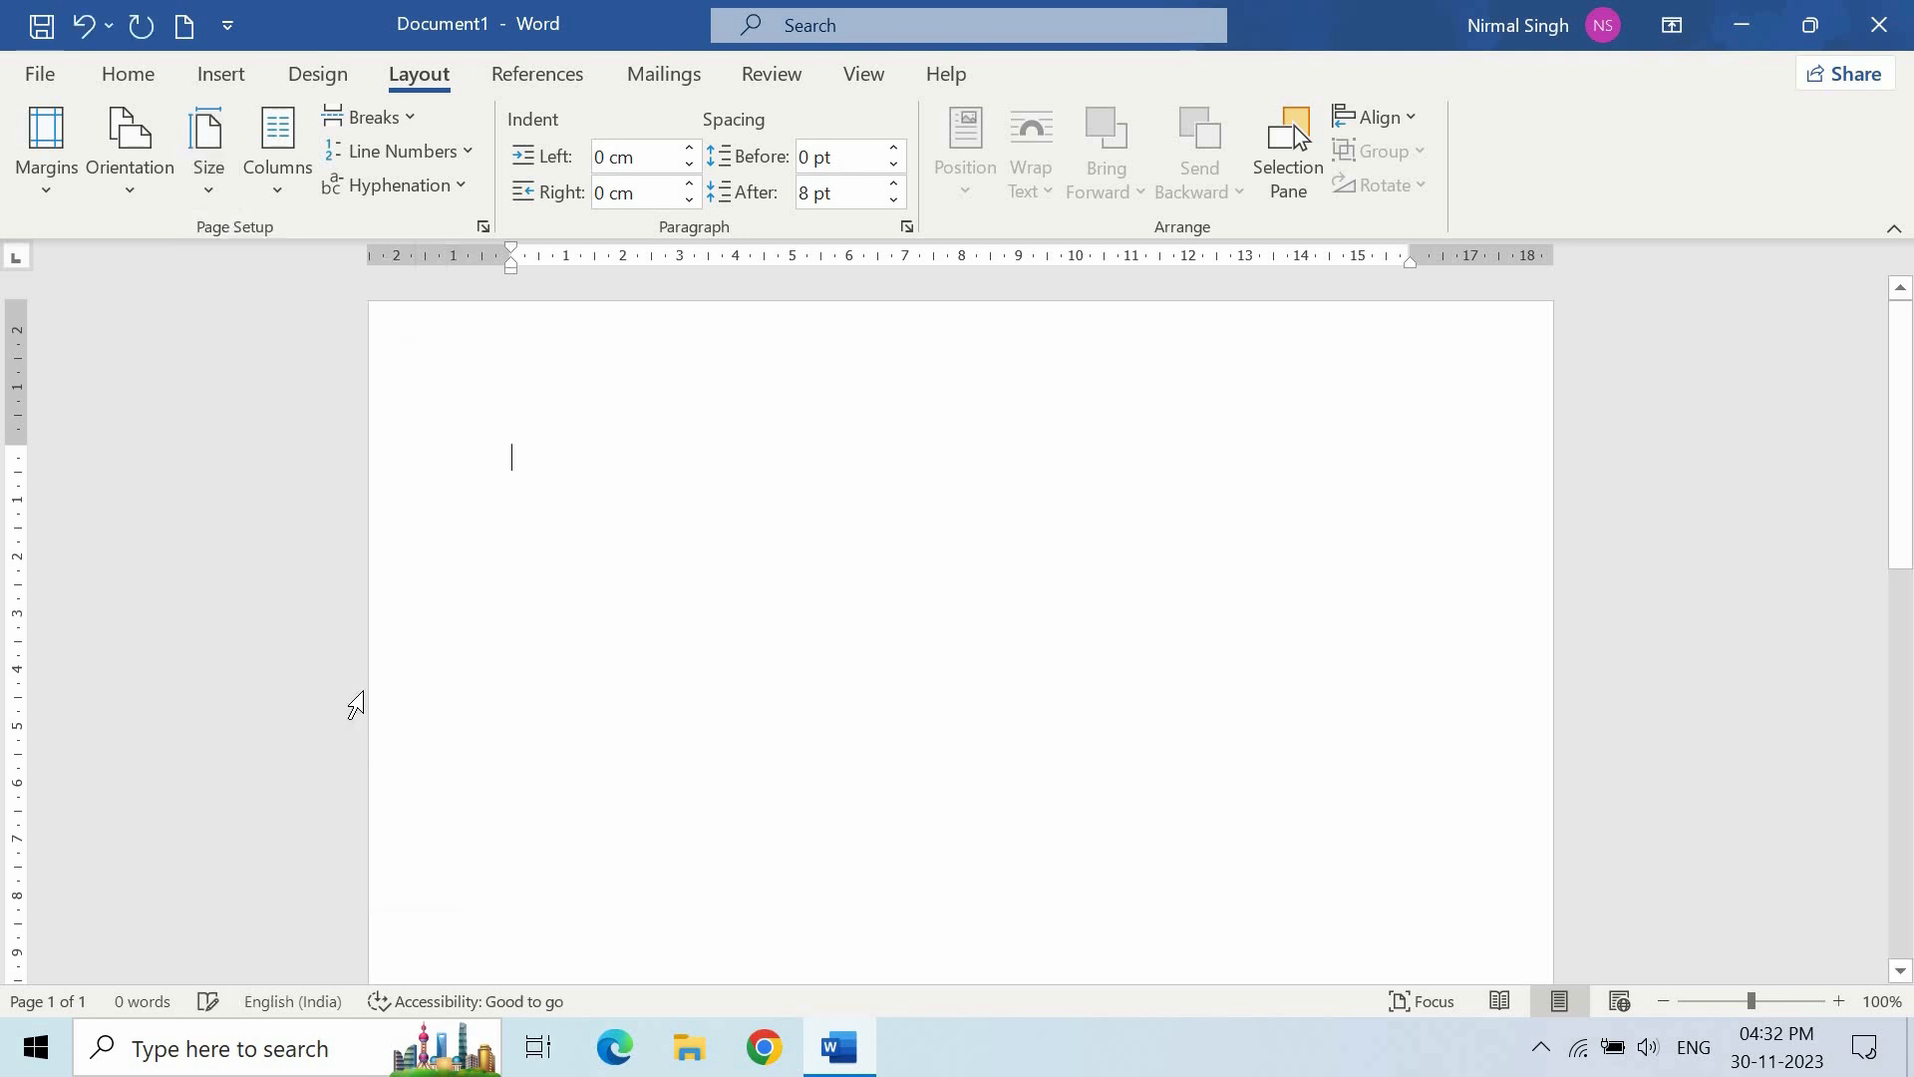
{"action": "left_click", "coordinate": [209, 187]}
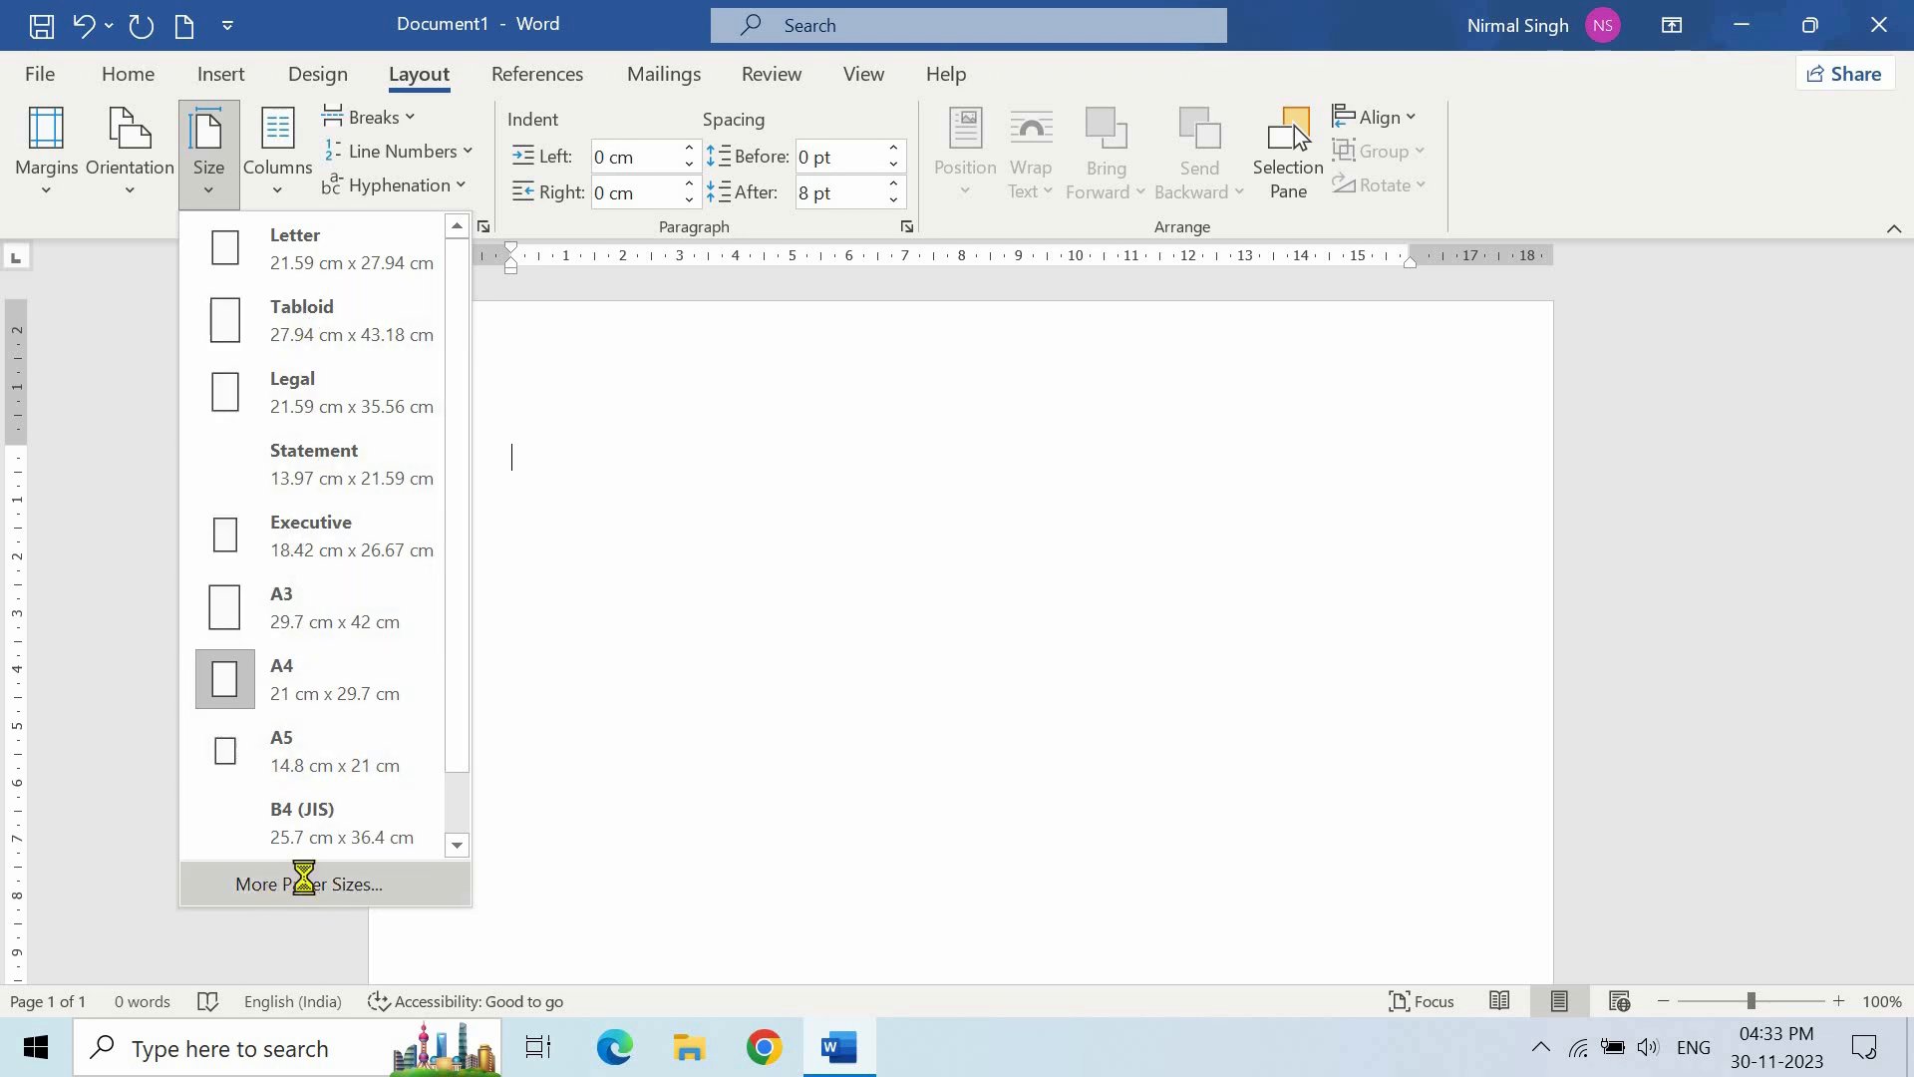
{"action": "left_click", "coordinate": [308, 885]}
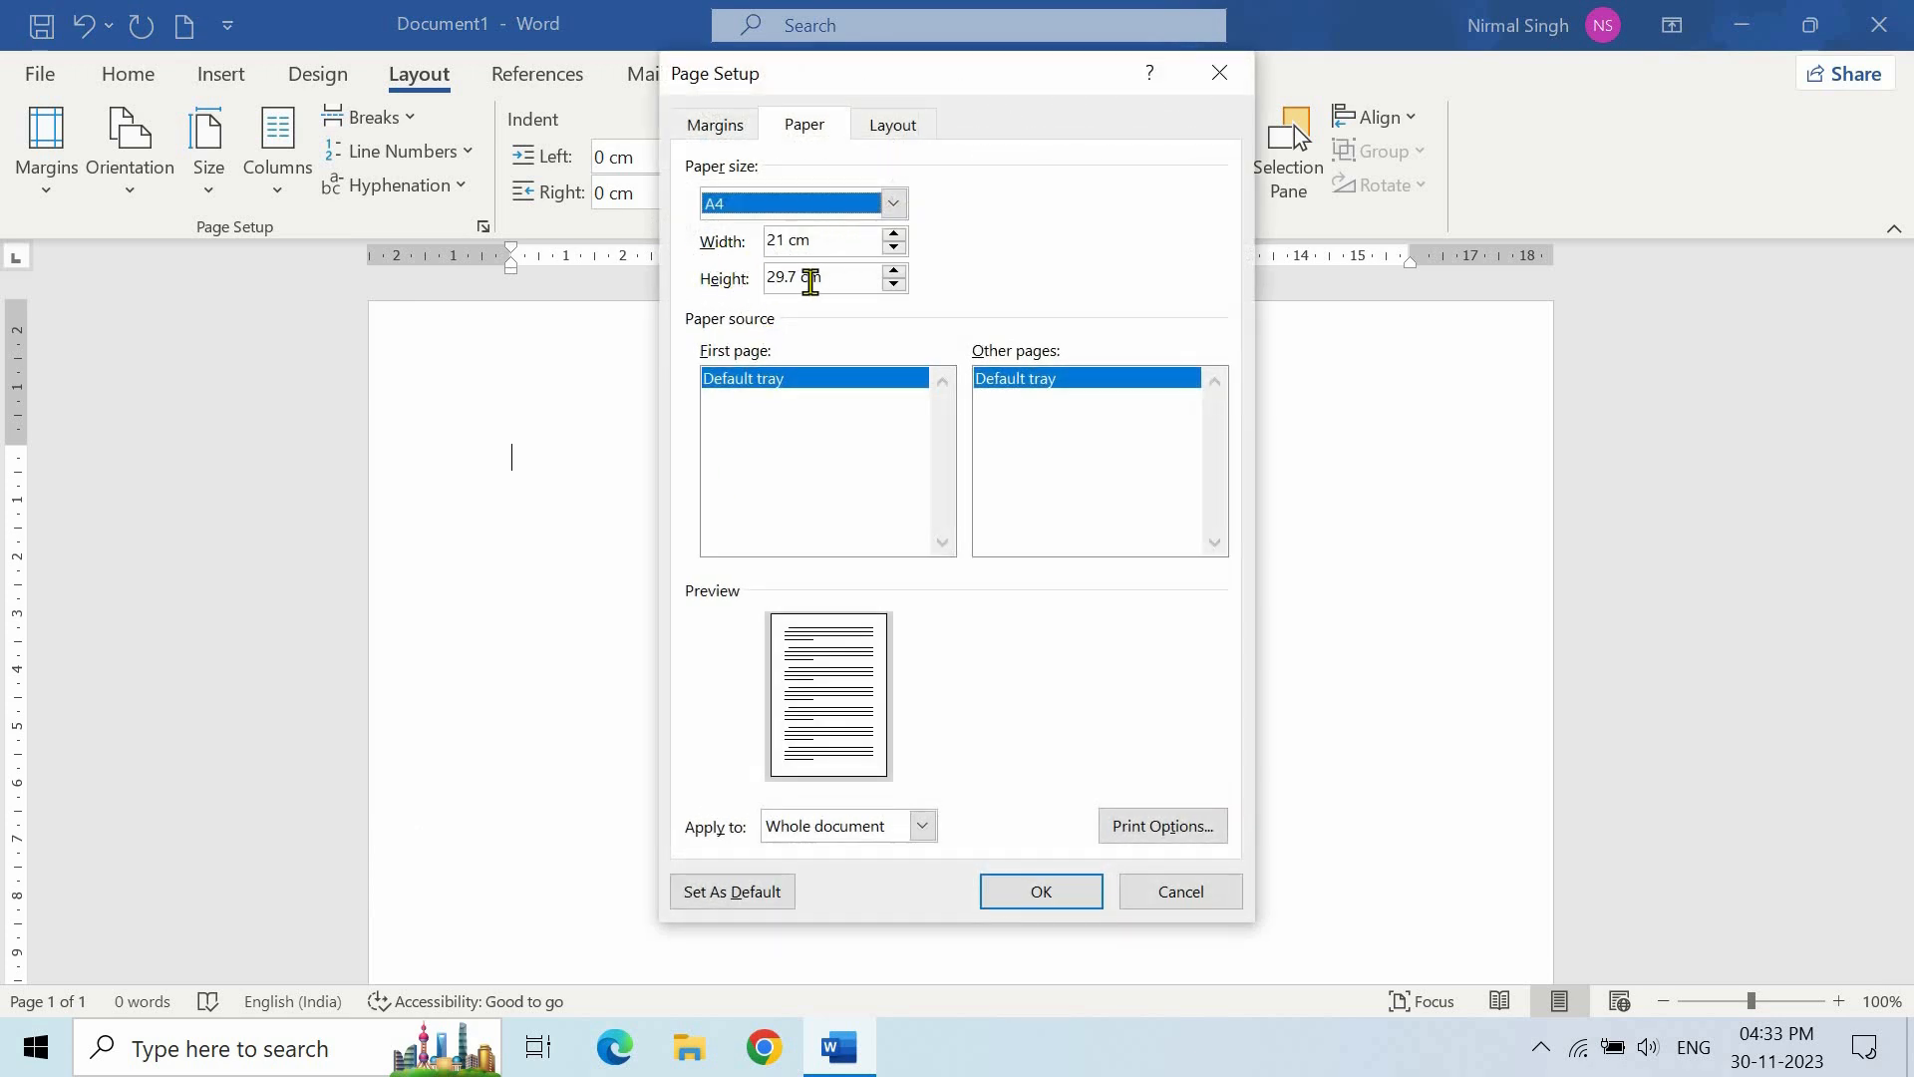
{"action": "left_click", "coordinate": [1220, 72]}
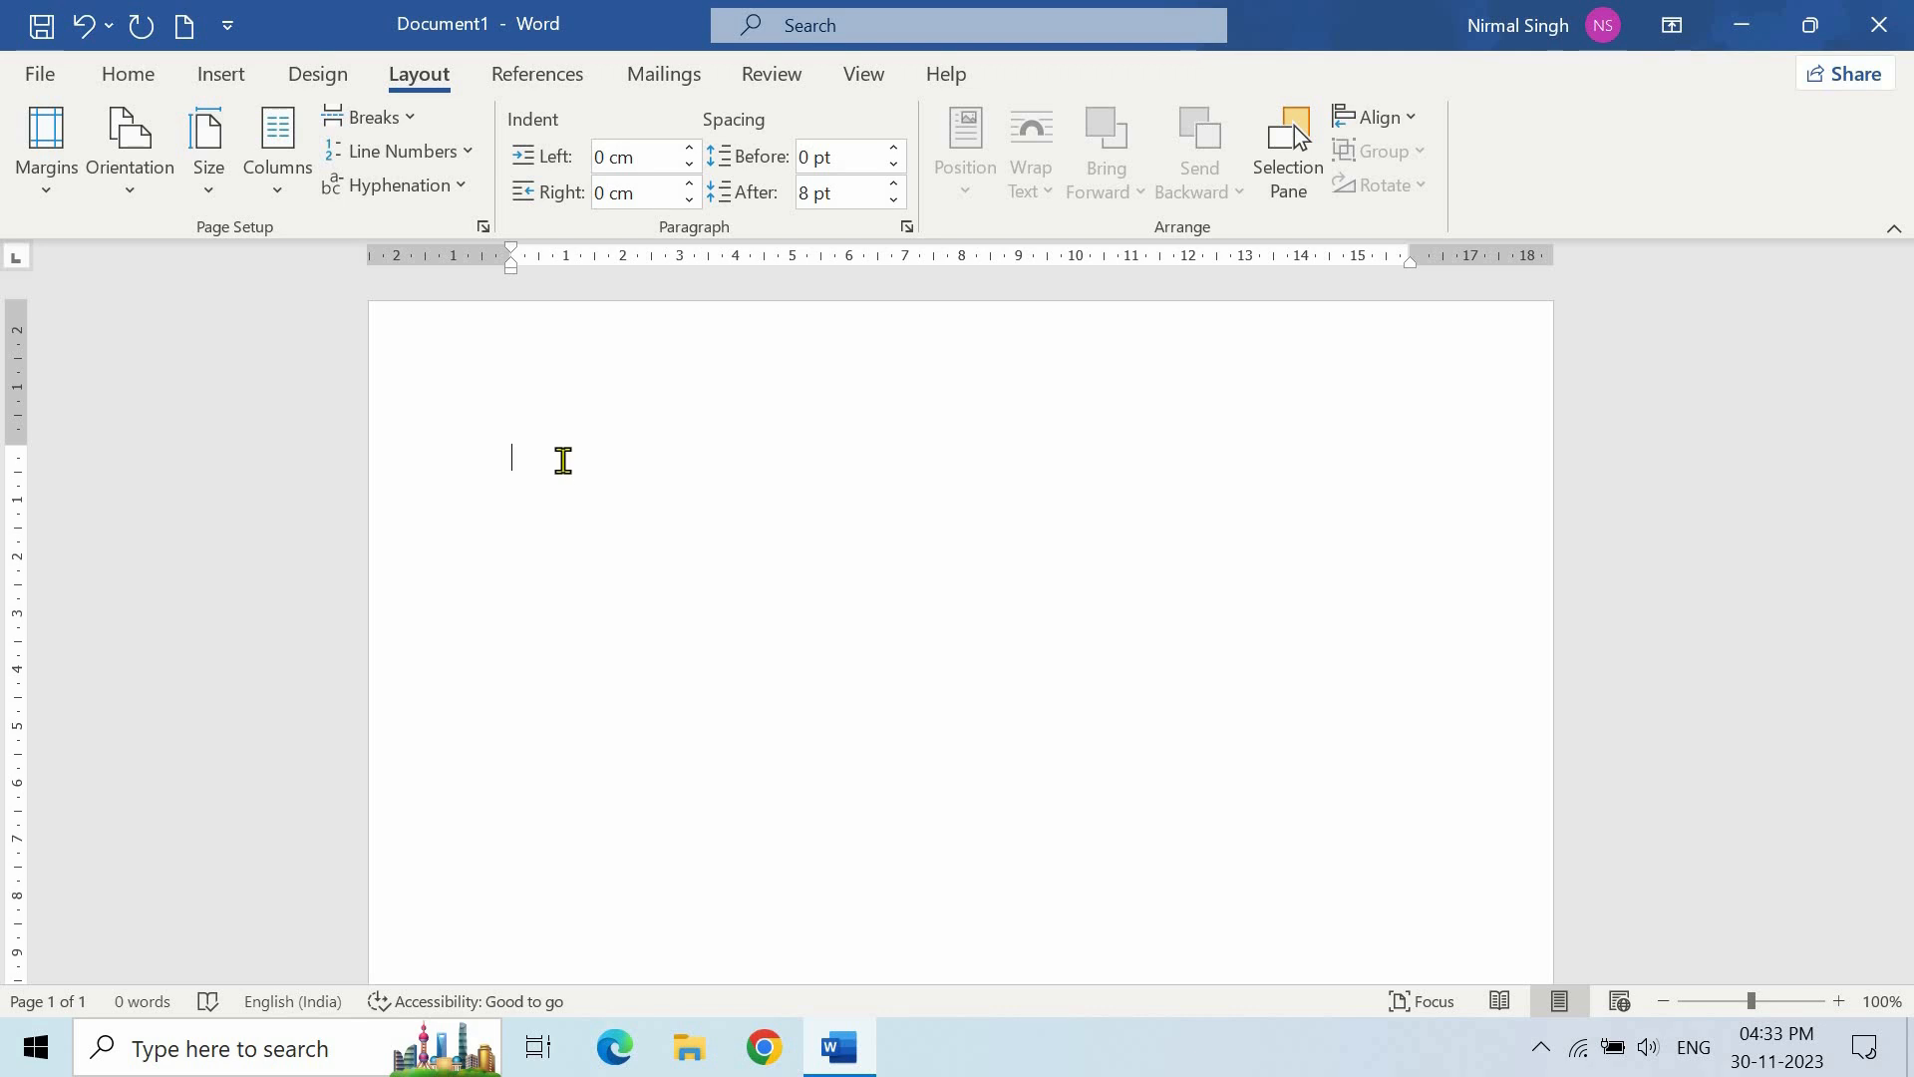
- Type RESUME and format it centred, bold, 24 pt and blue
{"action": "type", "text": "RESUME"}
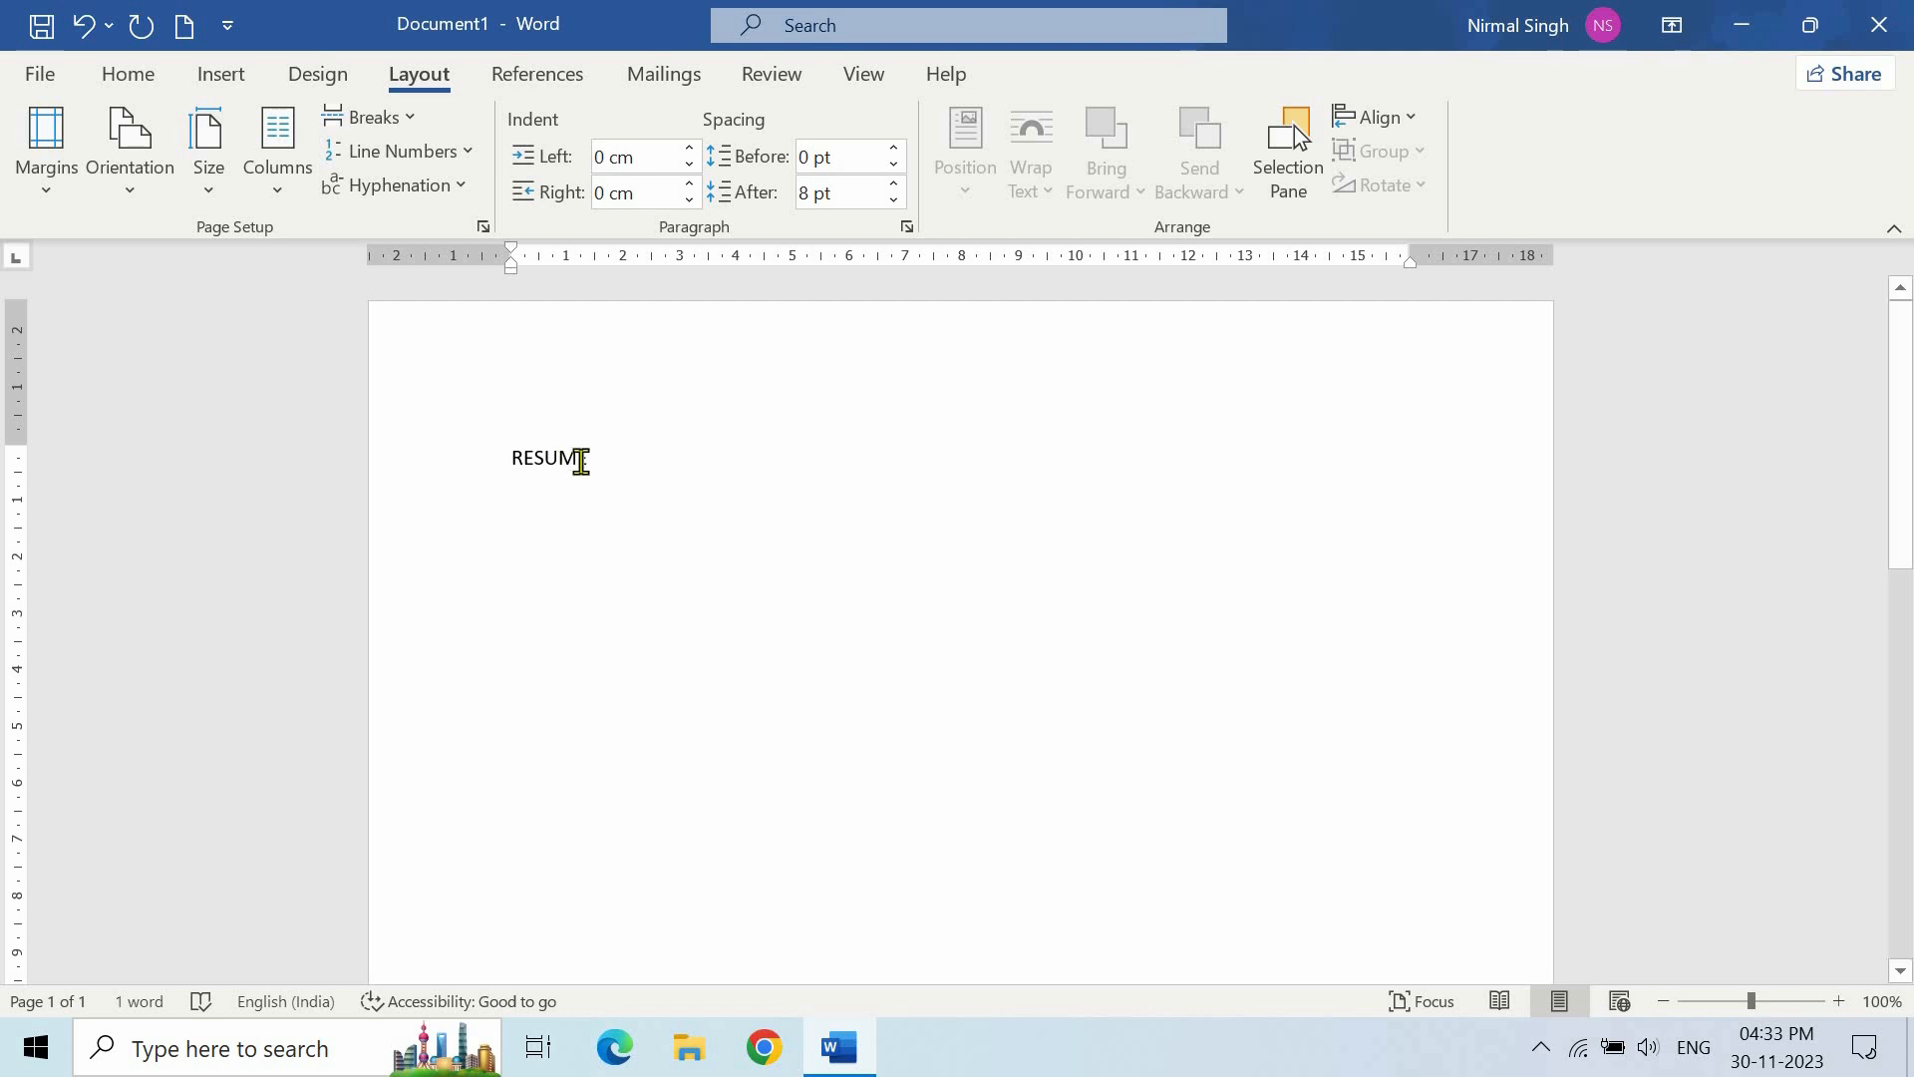
{"action": "left_click", "coordinate": [499, 469]}
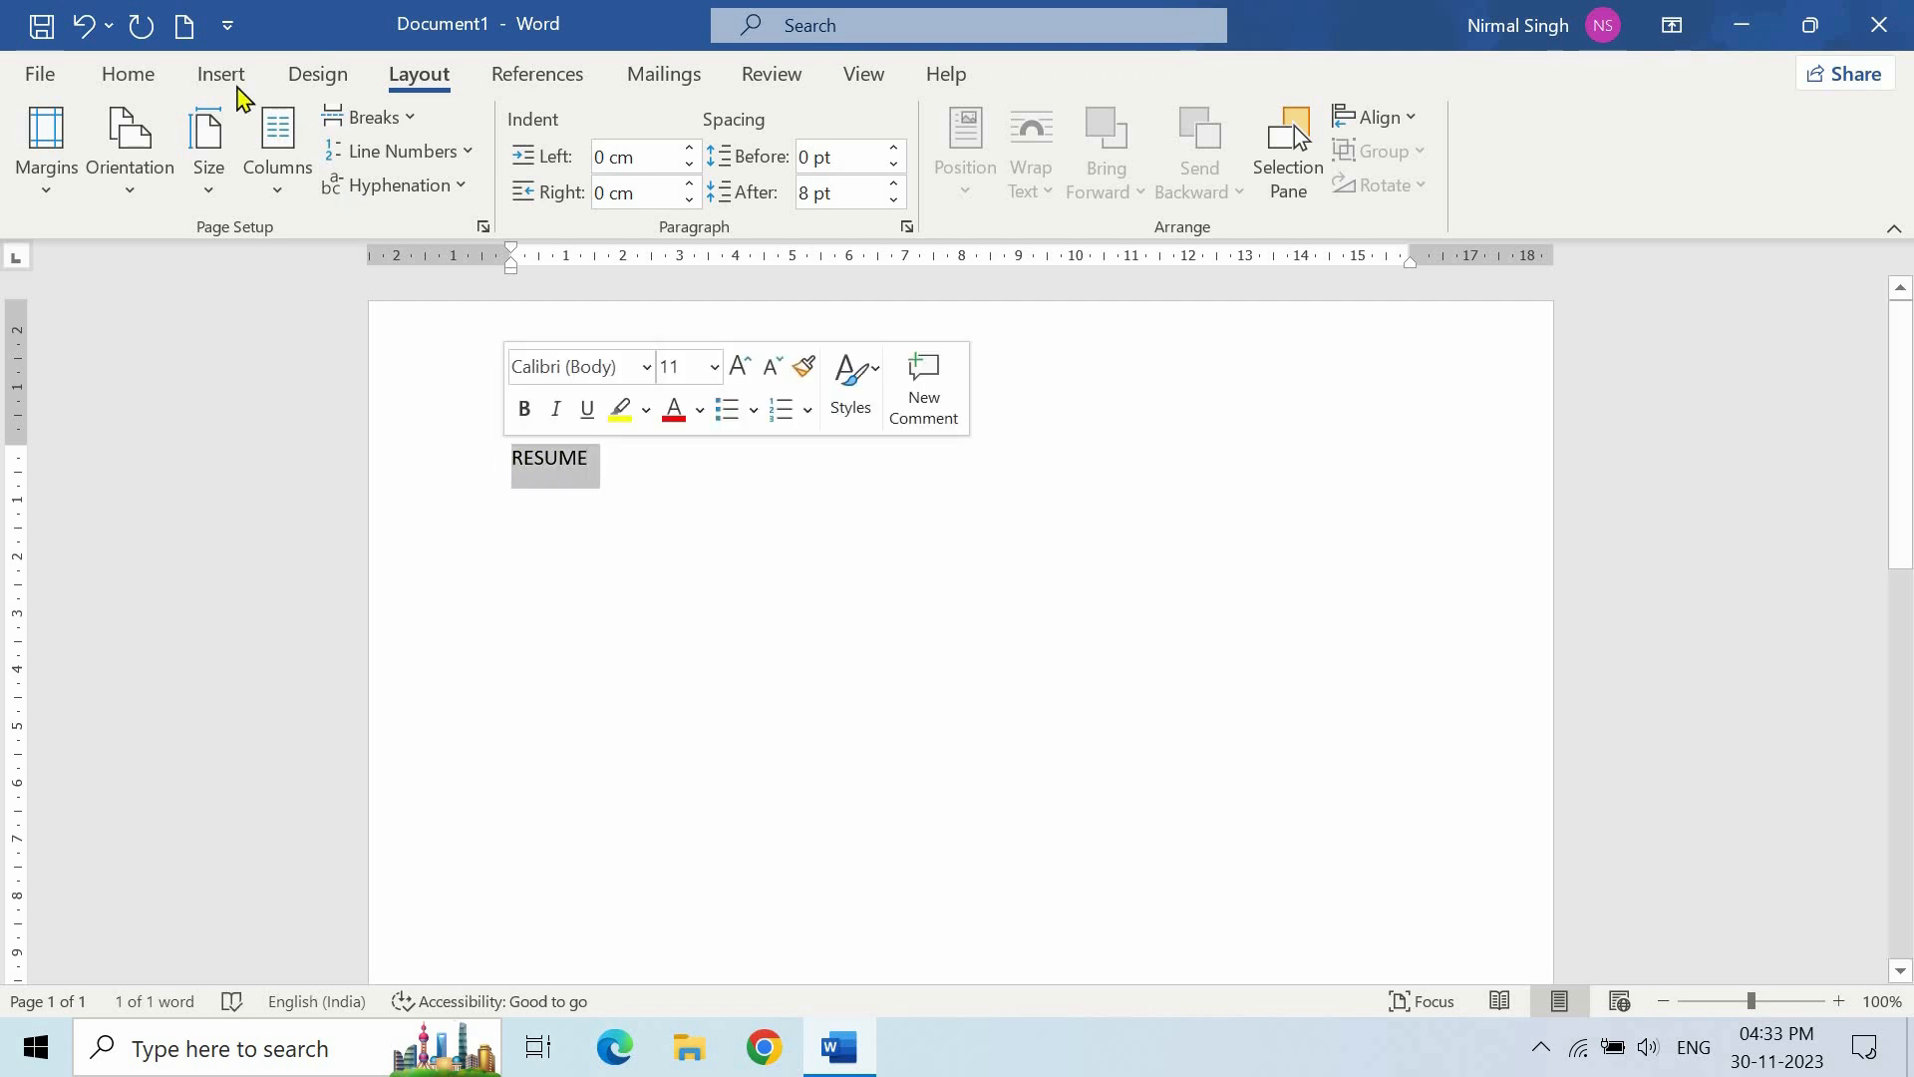
{"action": "left_click", "coordinate": [124, 76]}
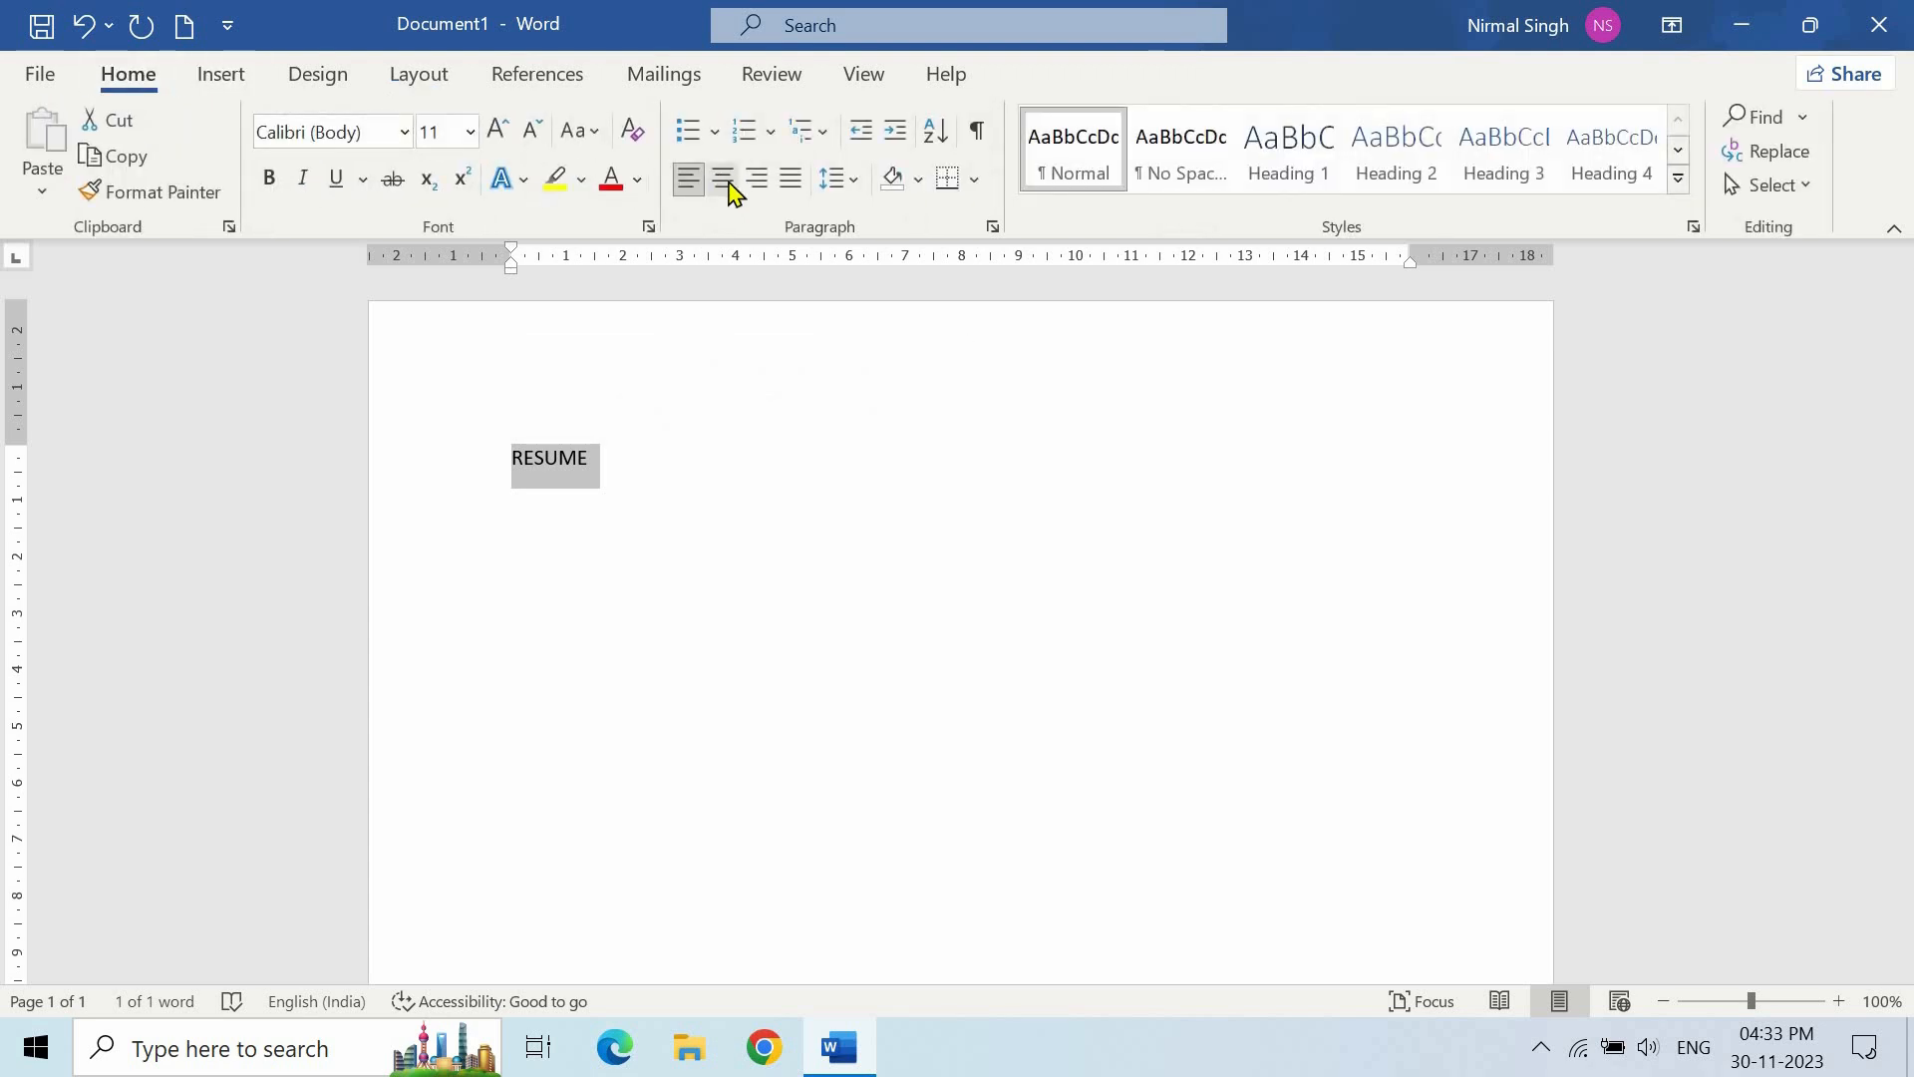
{"action": "left_click", "coordinate": [724, 180]}
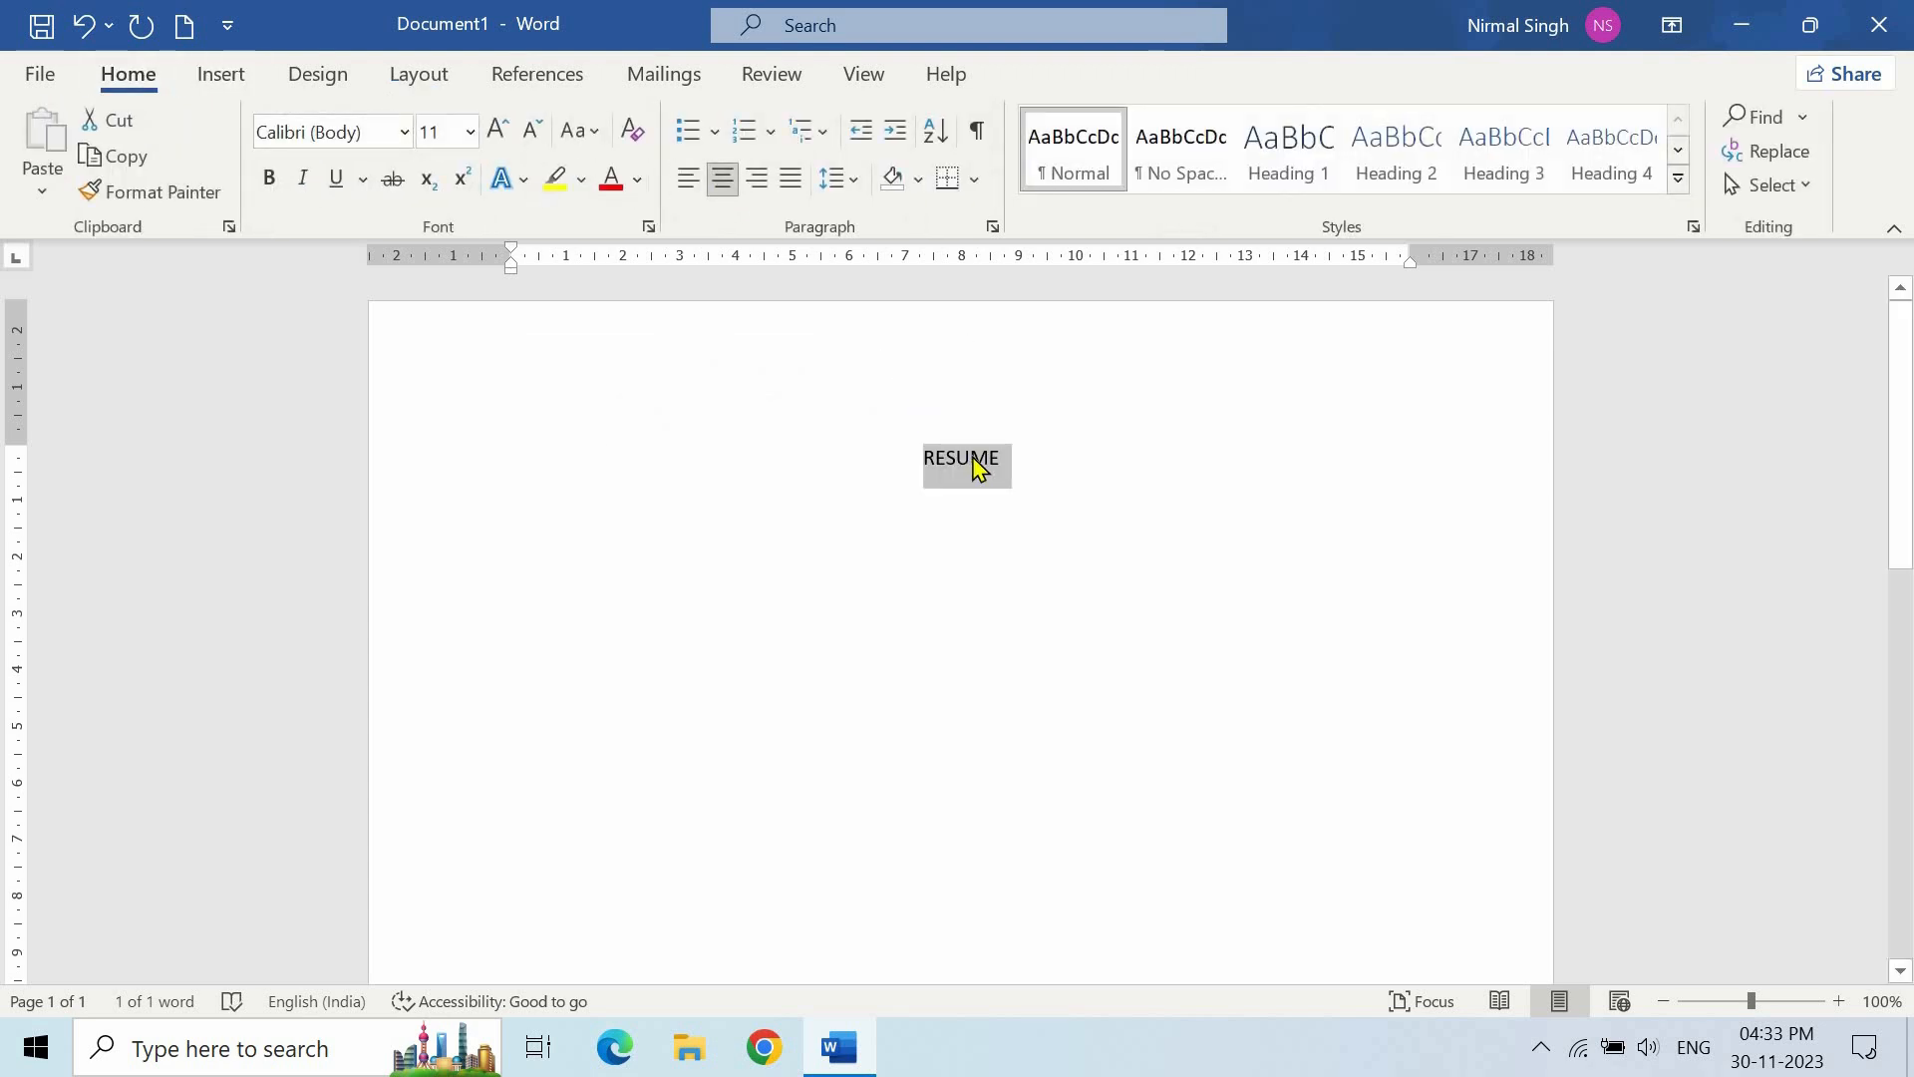
{"action": "left_click", "coordinate": [470, 133]}
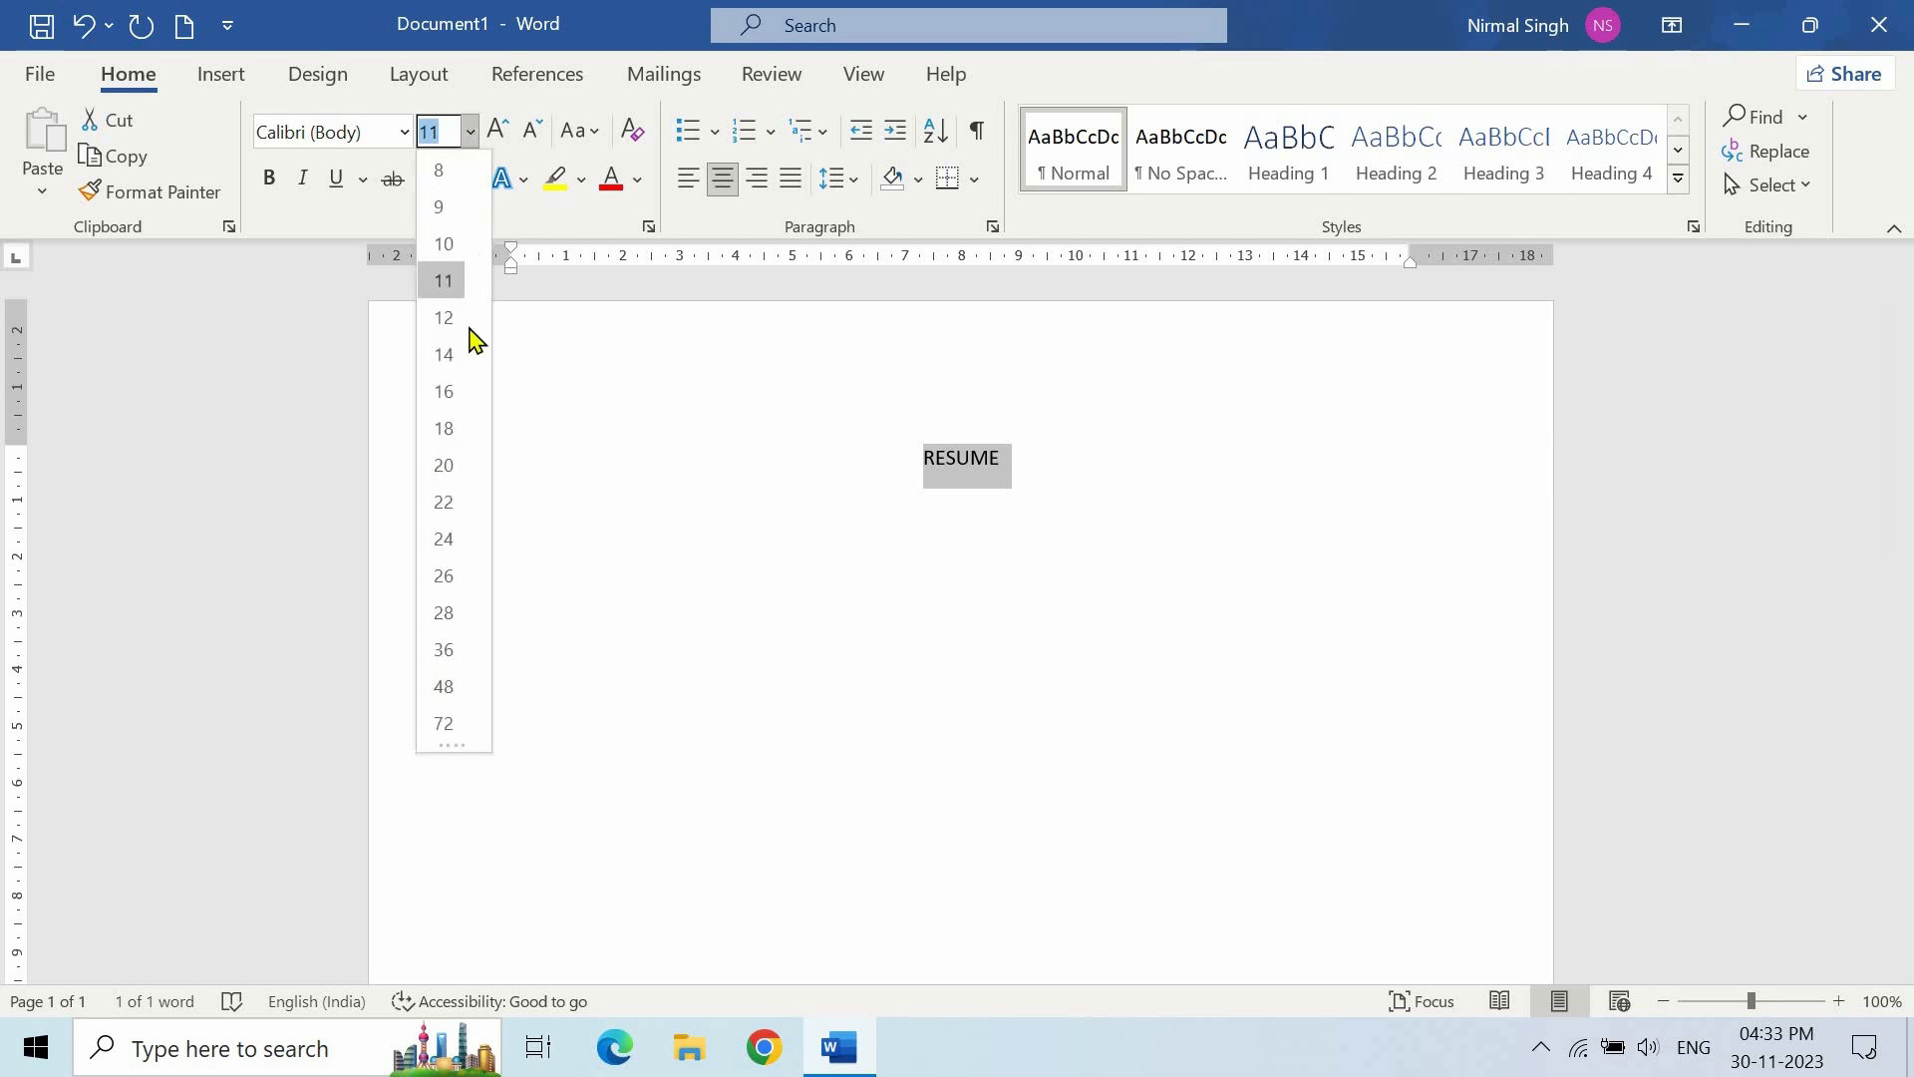
{"action": "left_click", "coordinate": [442, 539]}
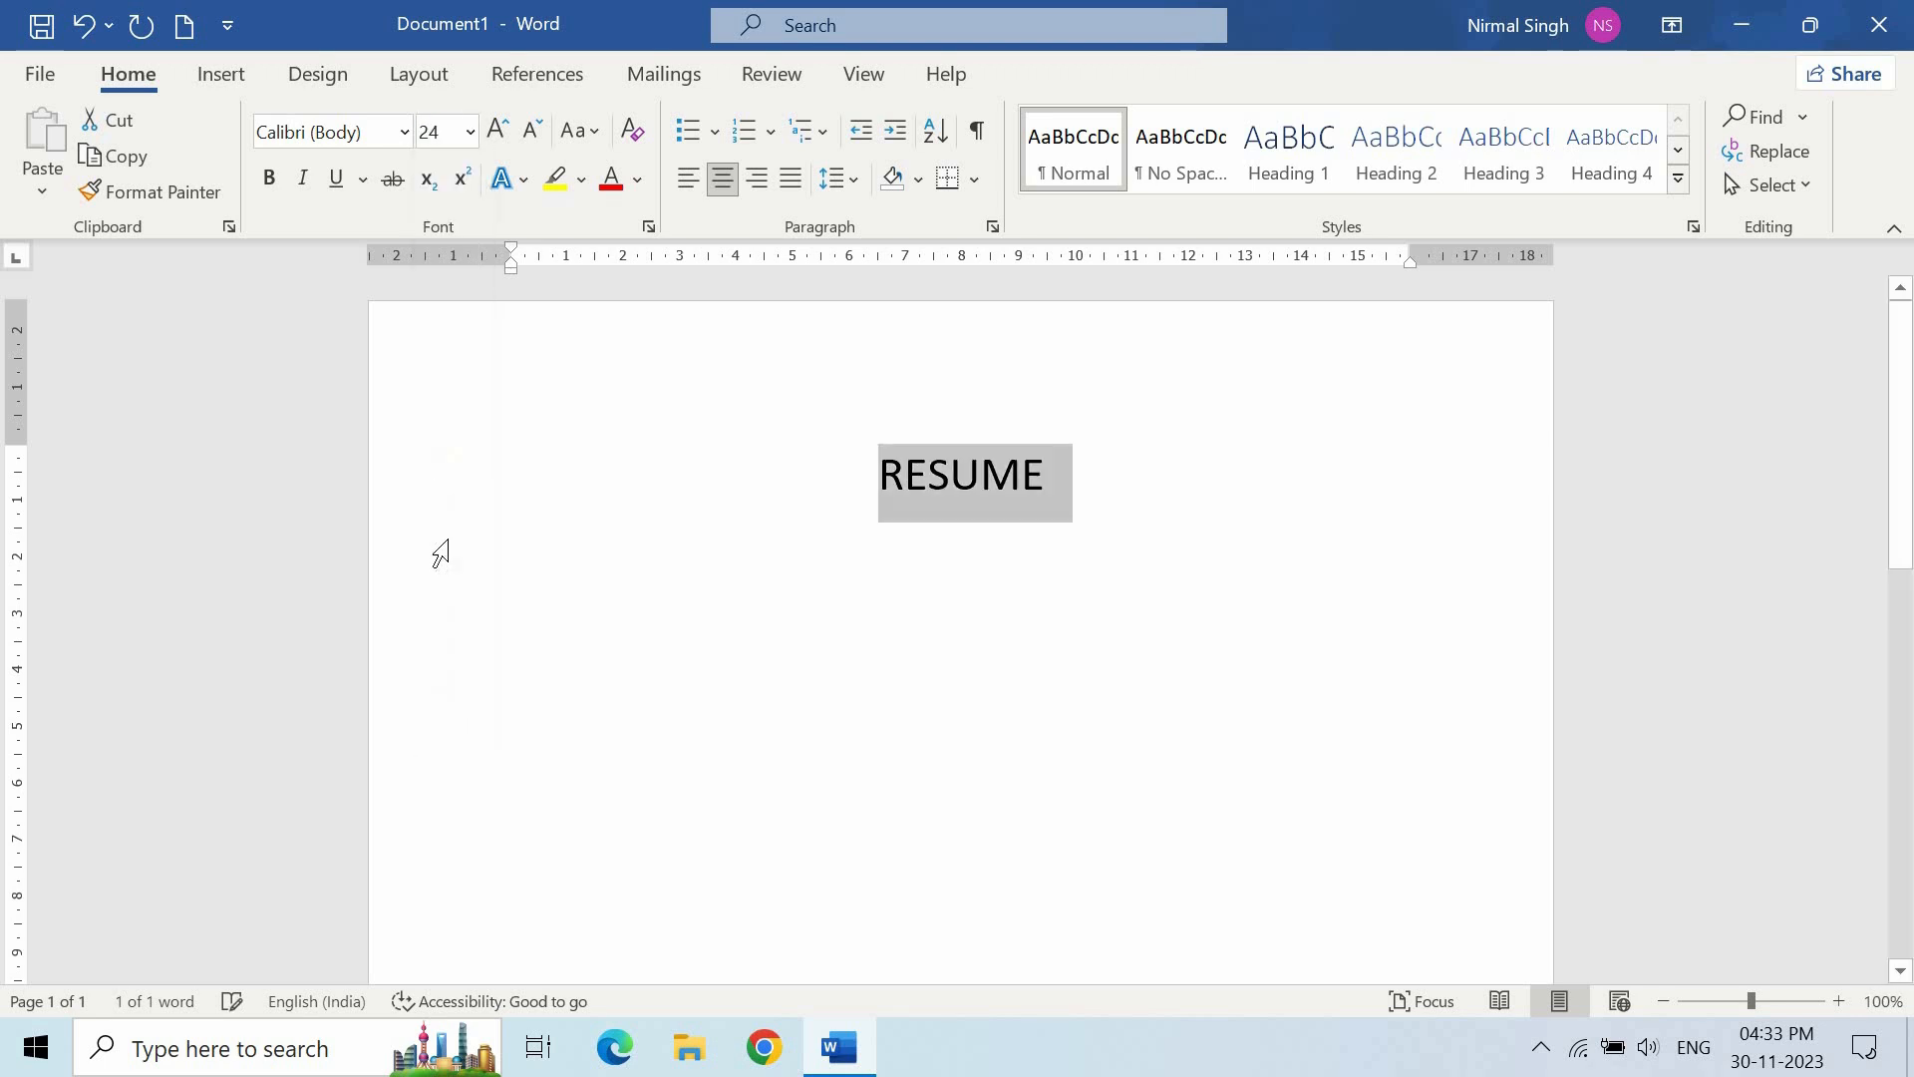
{"action": "left_click", "coordinate": [269, 181]}
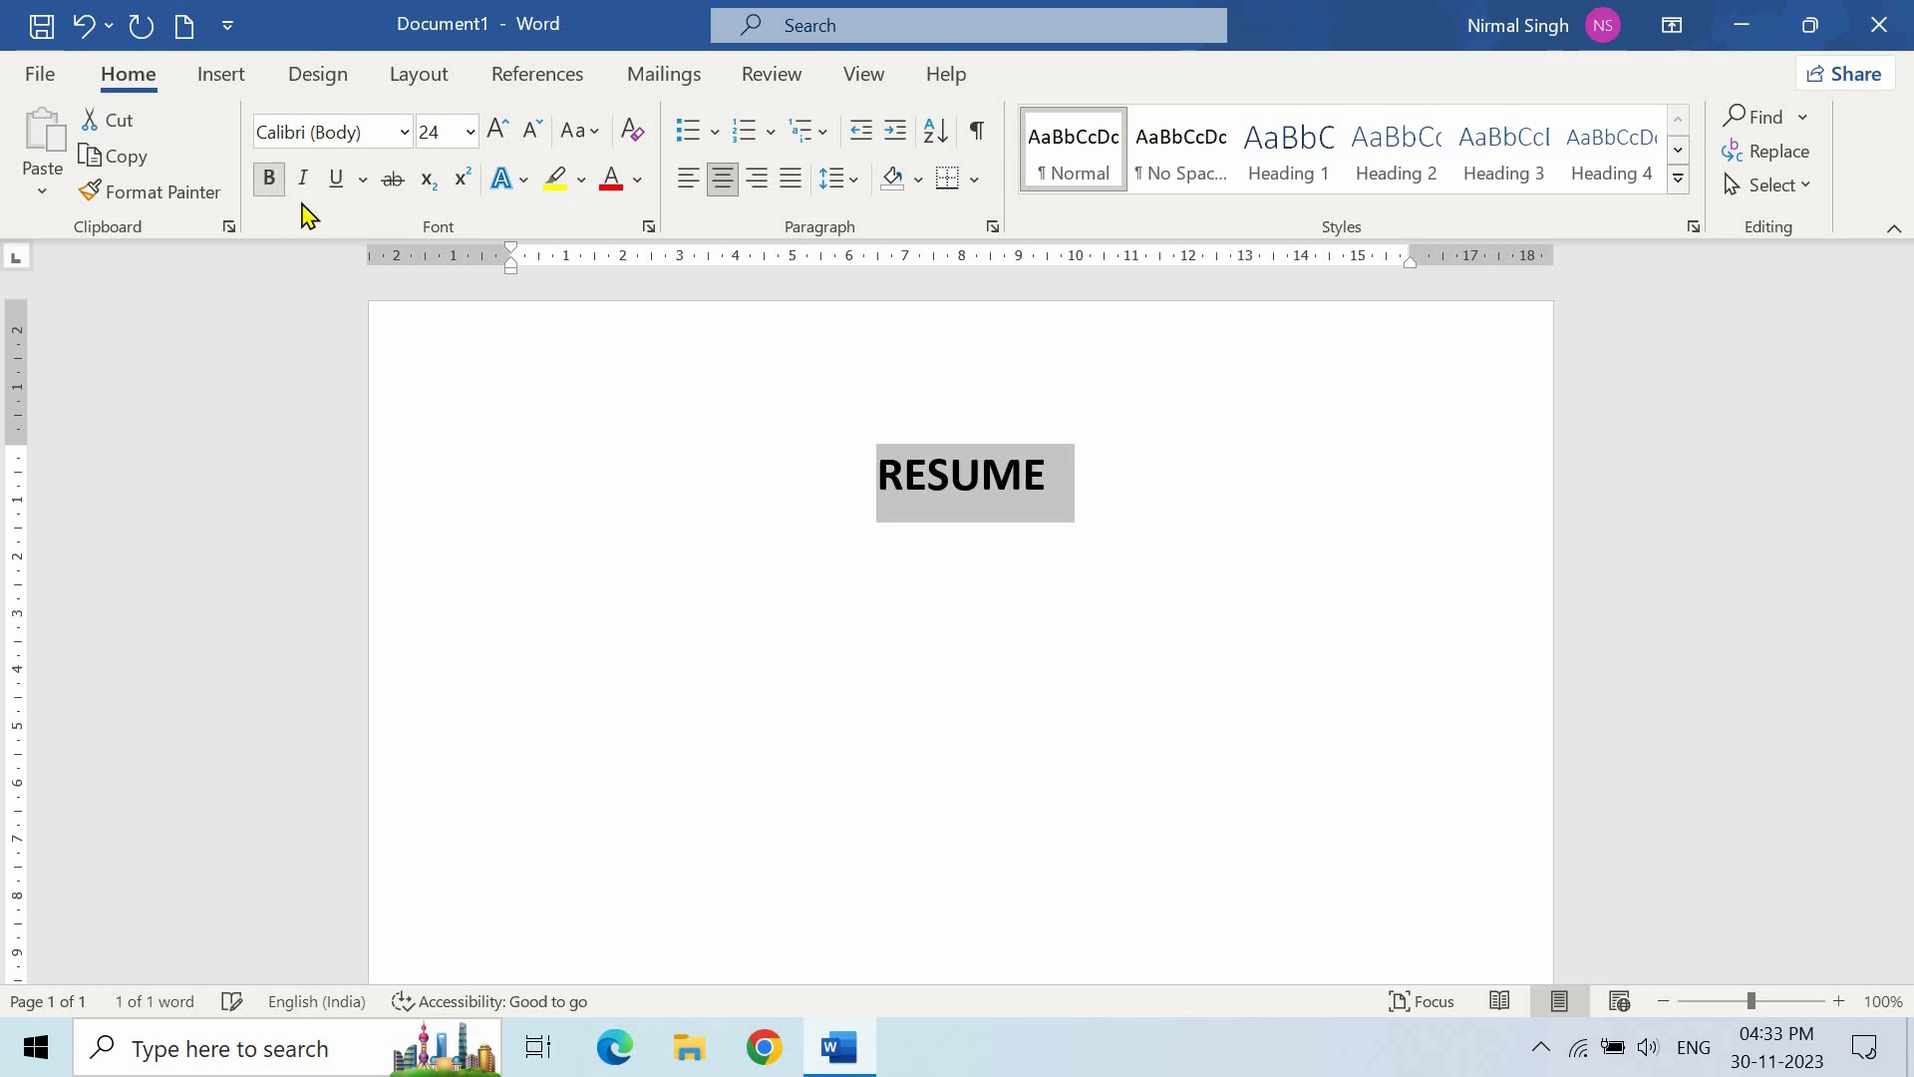
{"action": "left_click", "coordinate": [637, 182]}
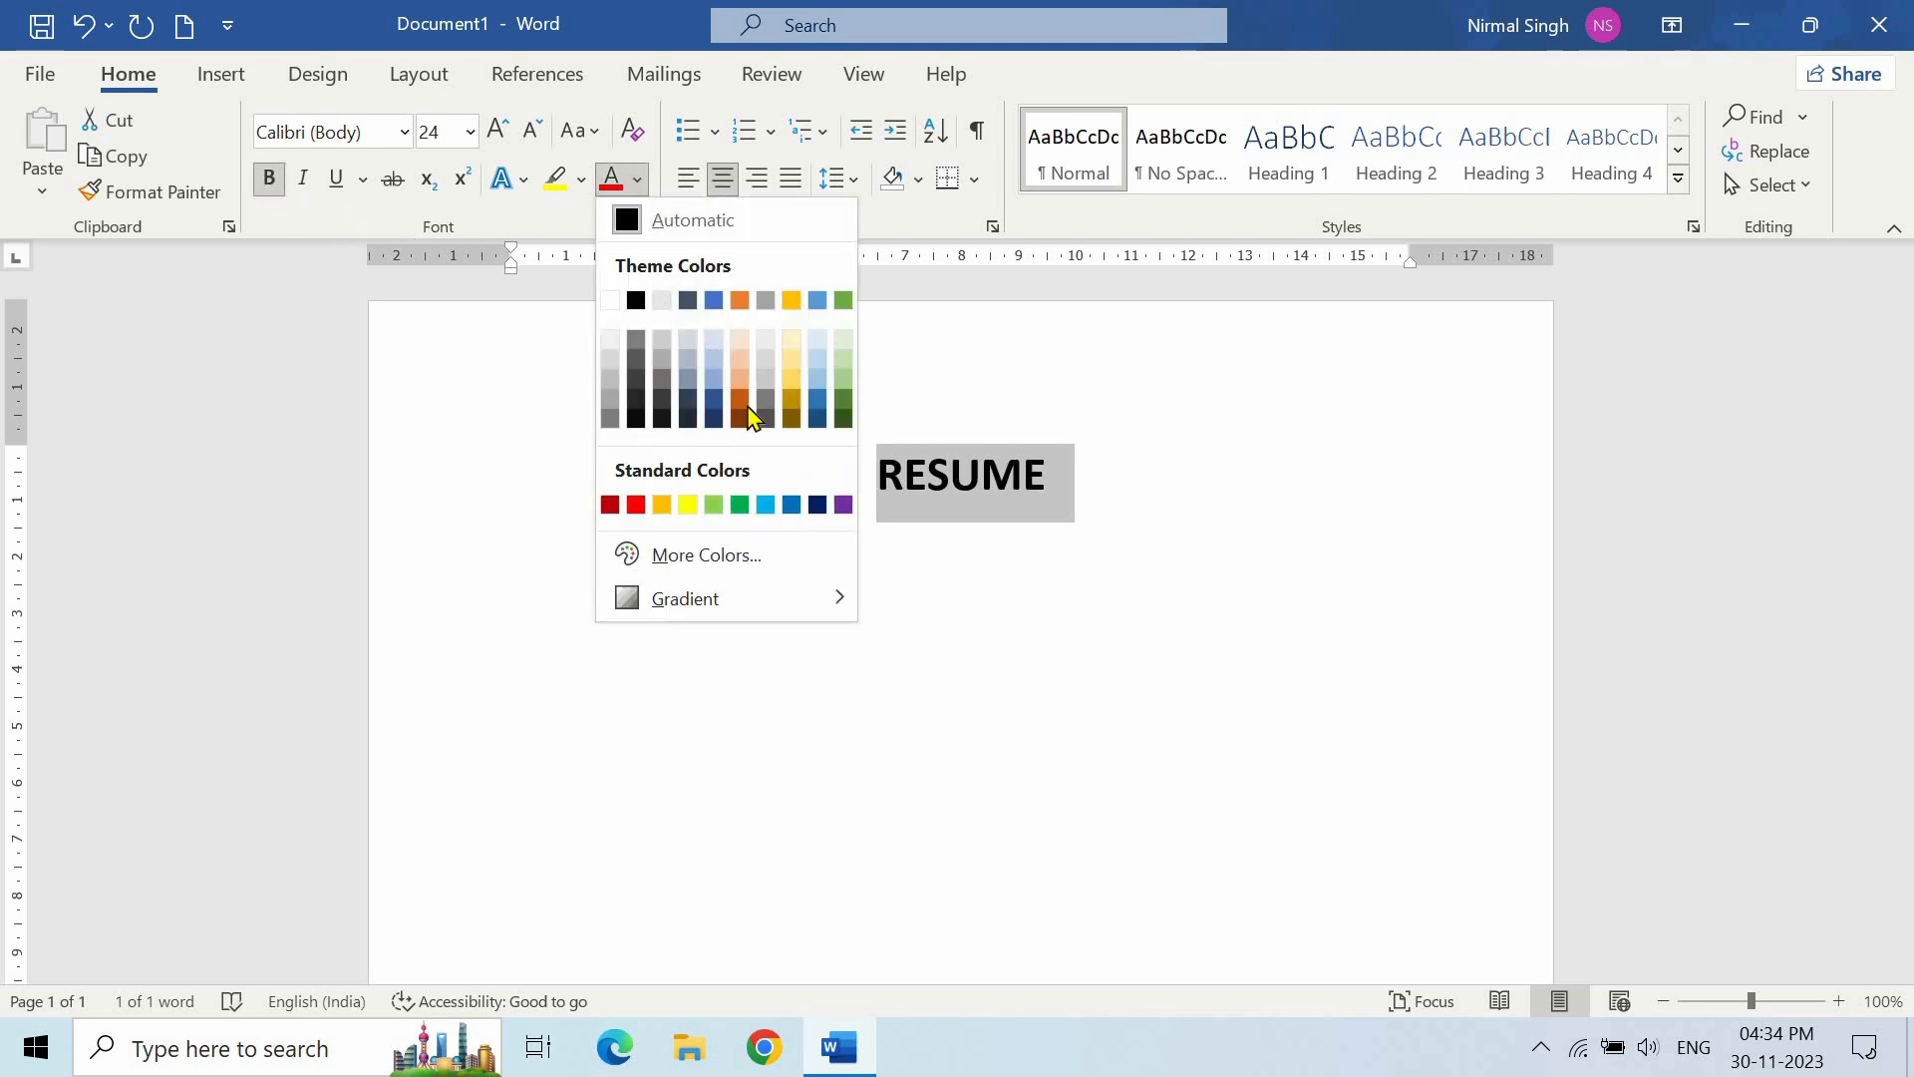
{"action": "left_click", "coordinate": [790, 507]}
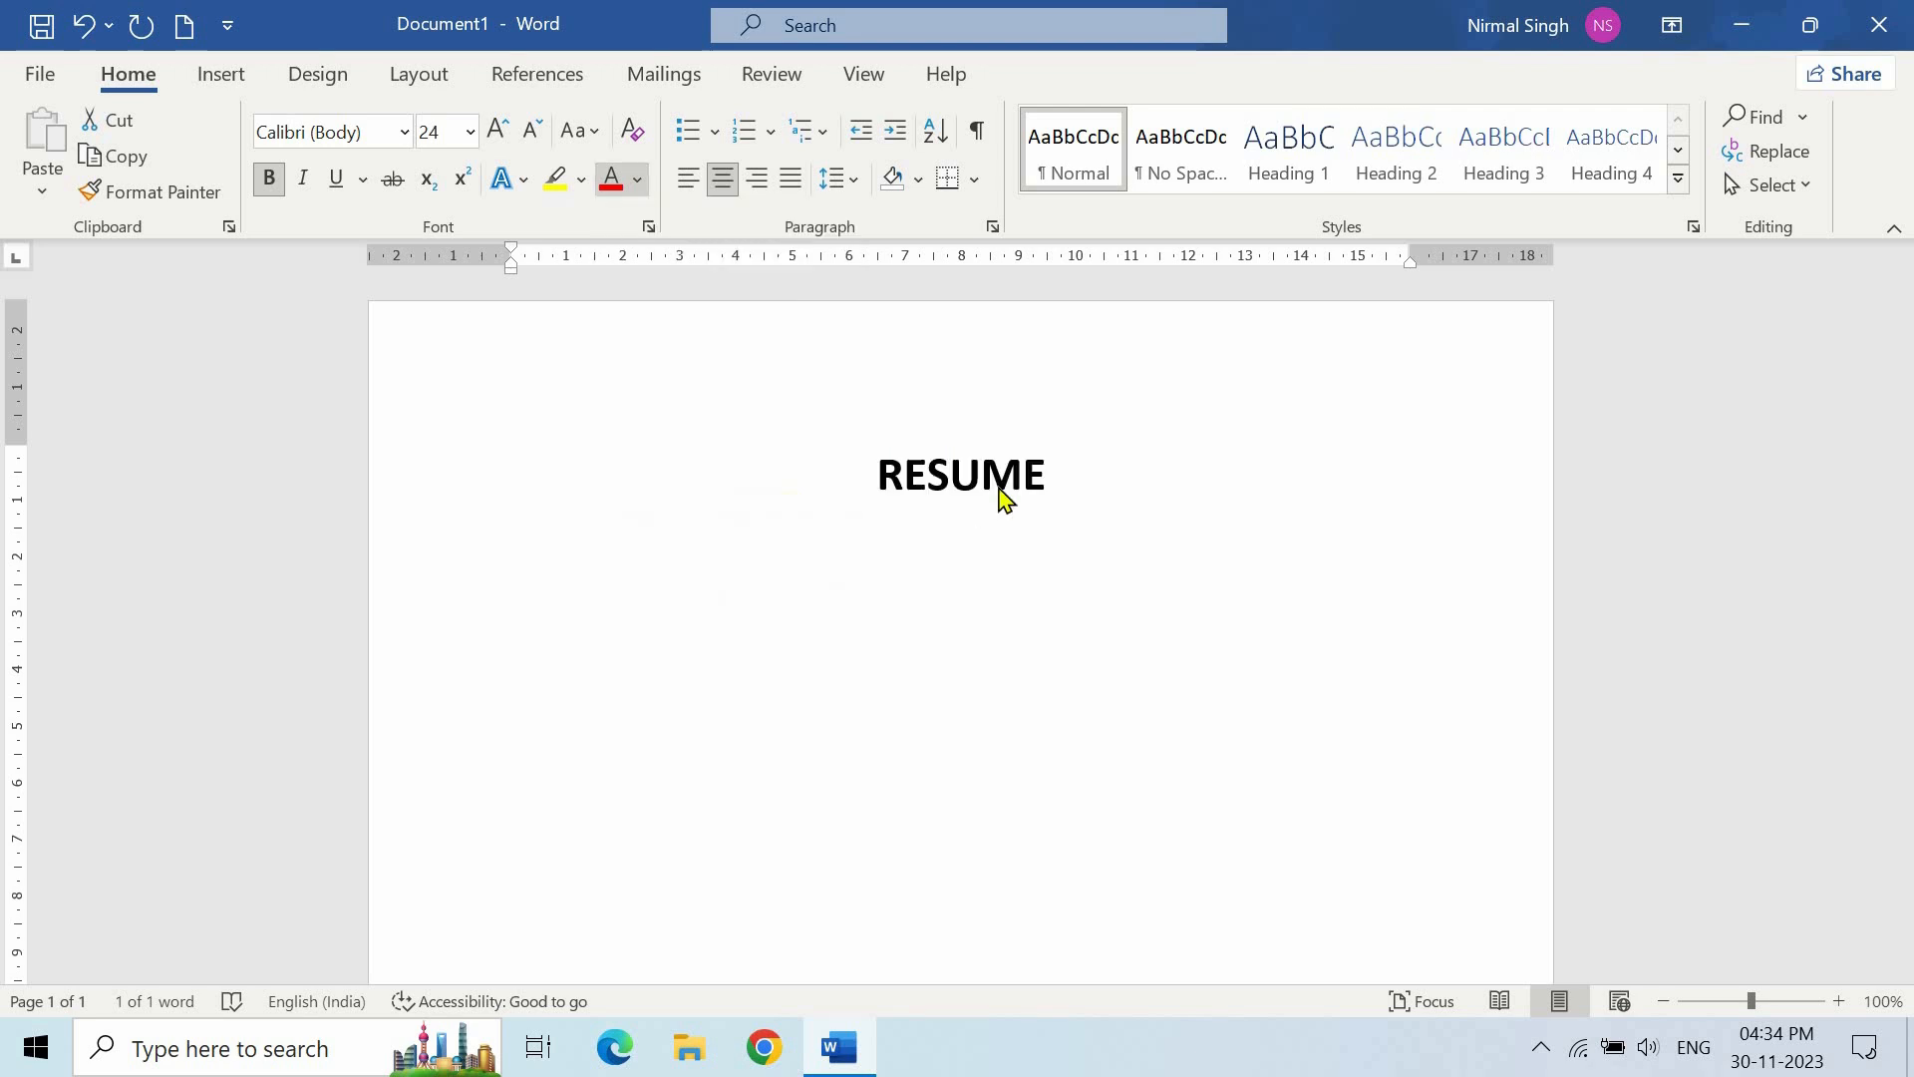
- Start a new line below the heading in the Normal style
{"action": "left_click", "coordinate": [1092, 484]}
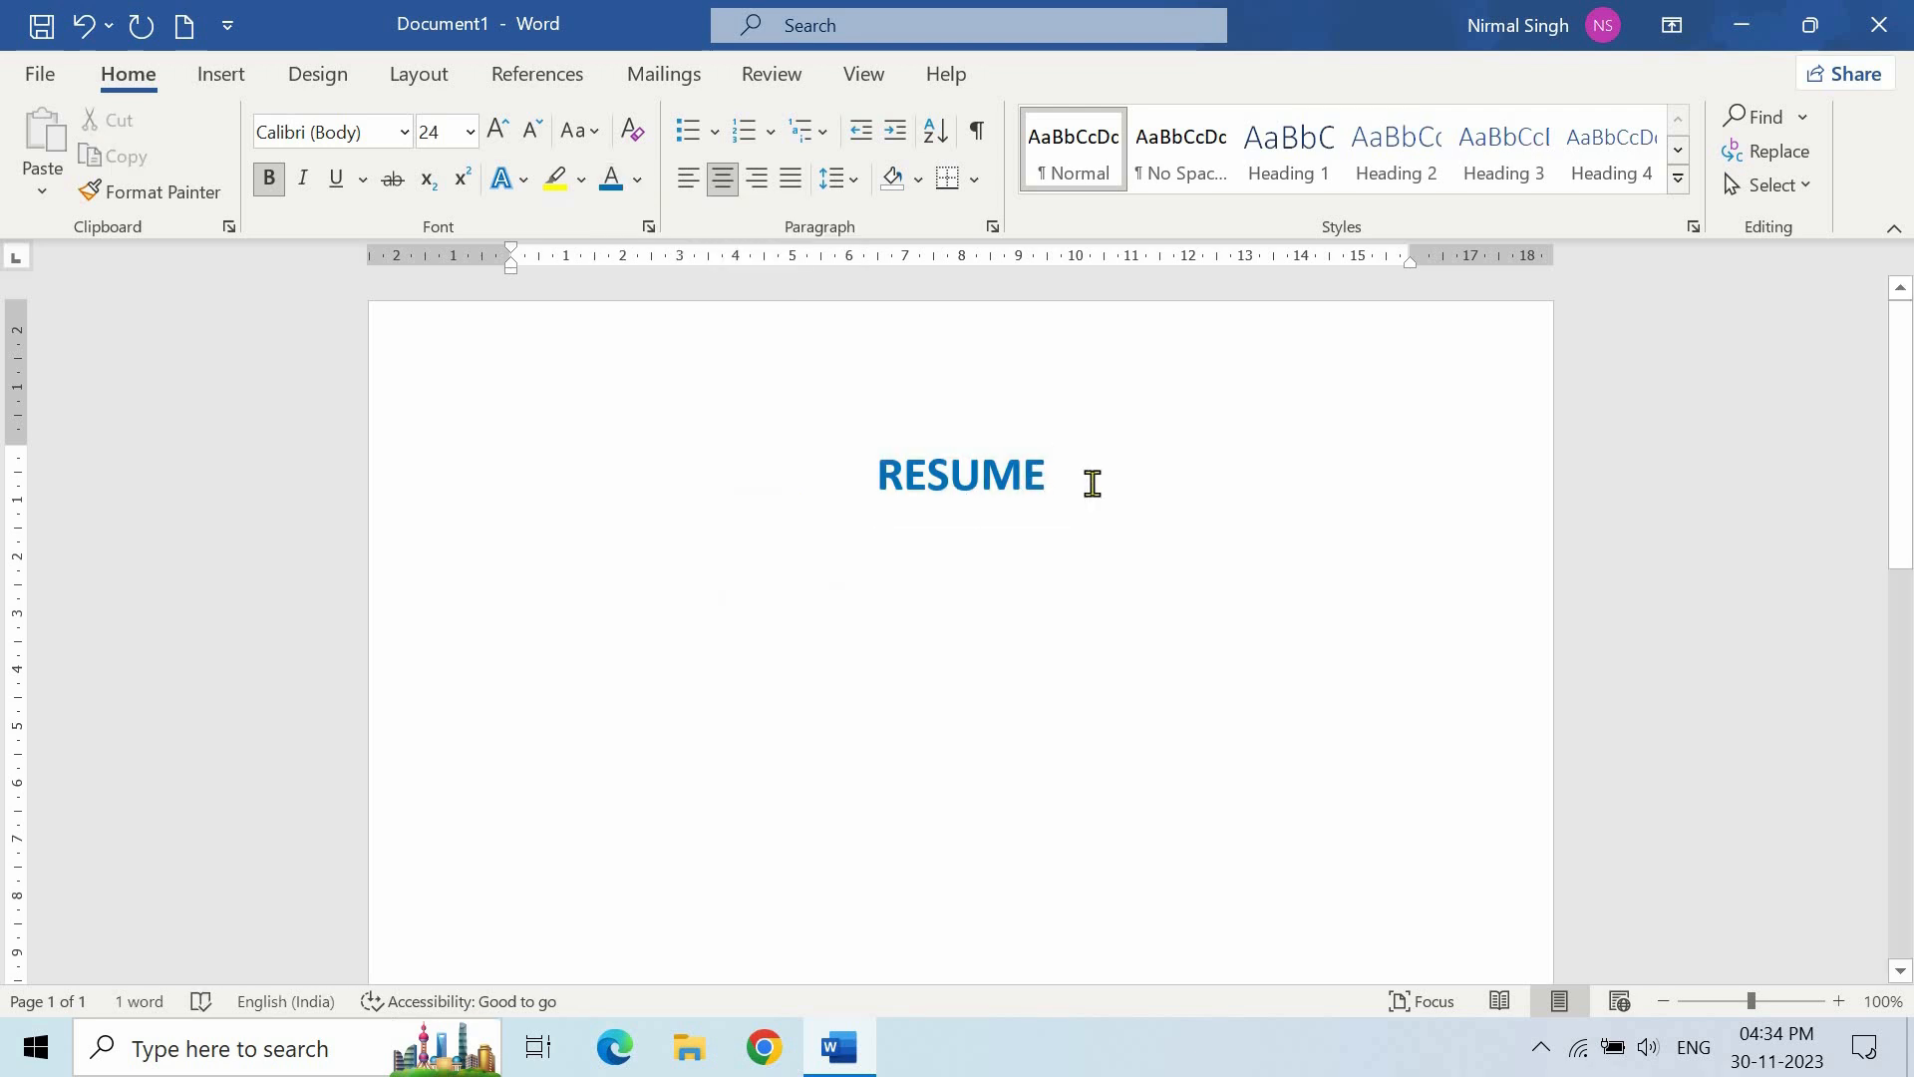
{"action": "key", "text": "Return"}
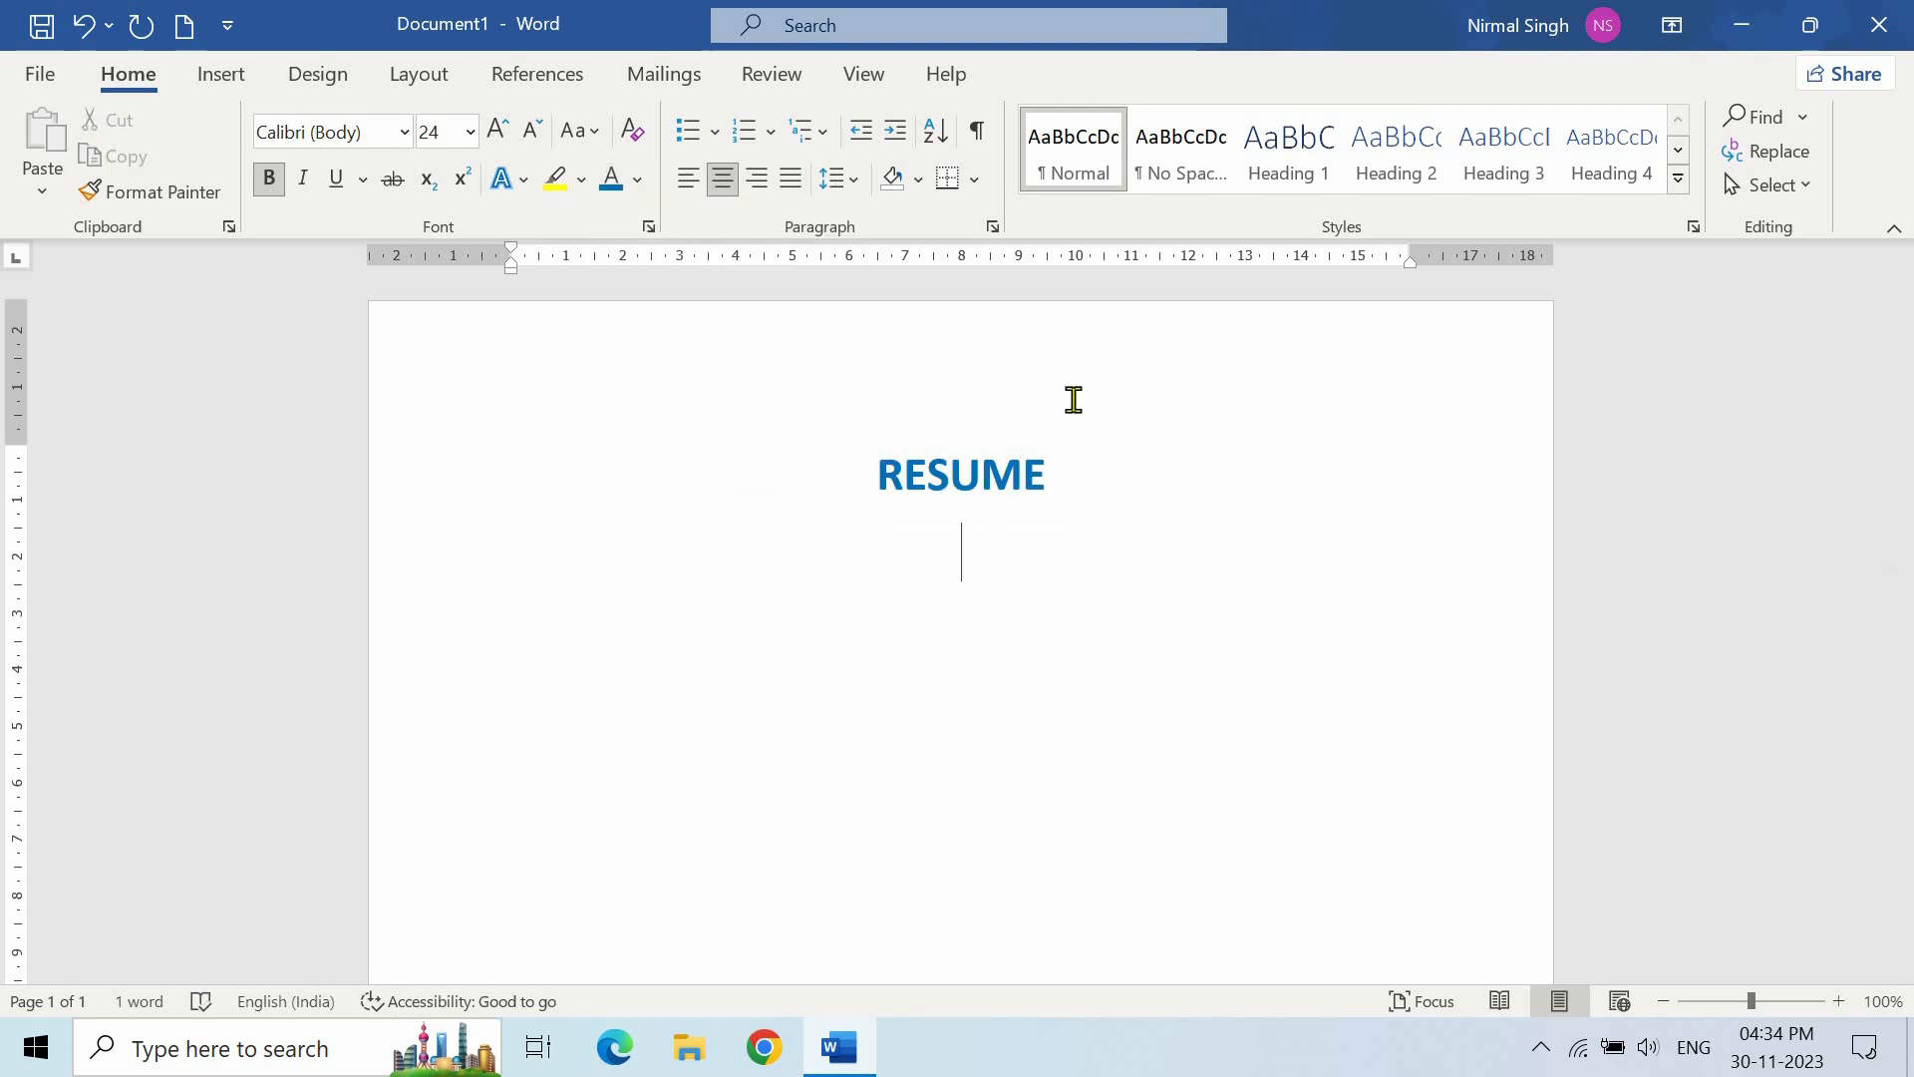
{"action": "left_click", "coordinate": [1067, 171]}
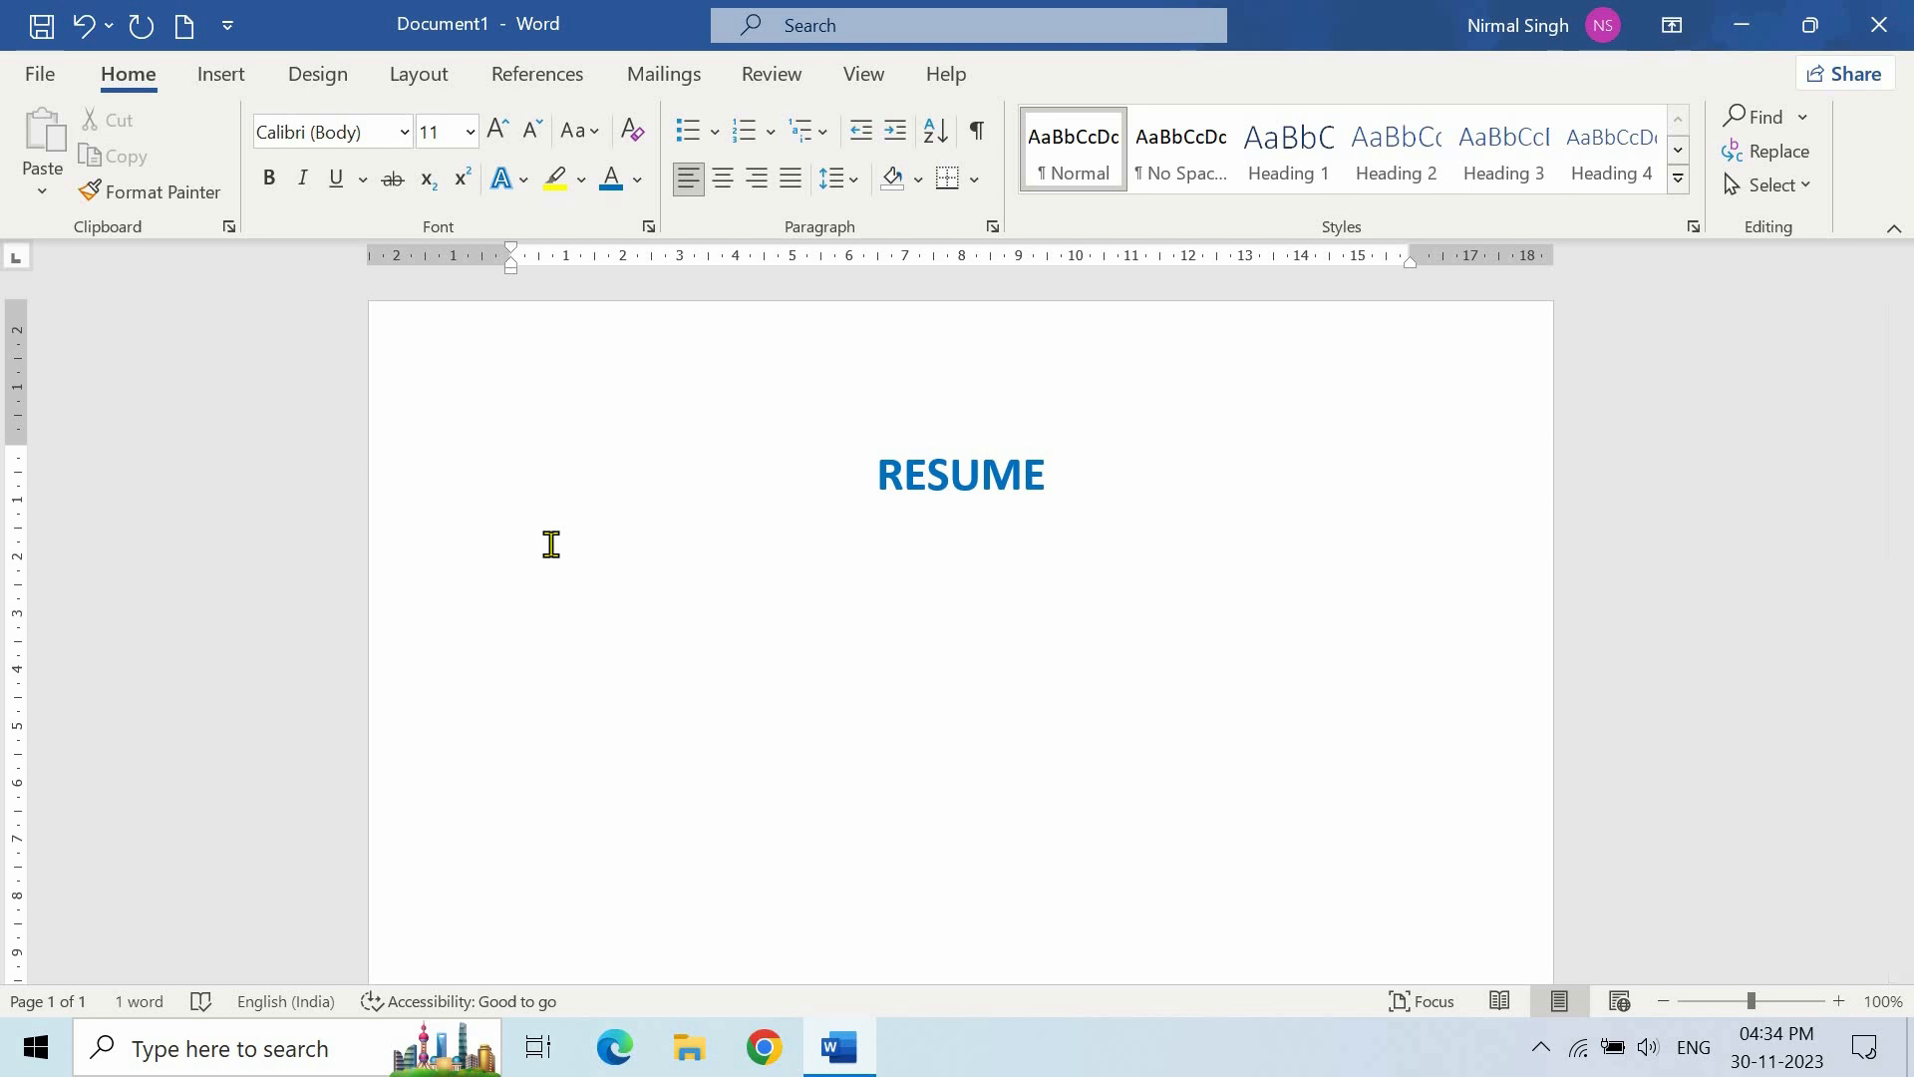
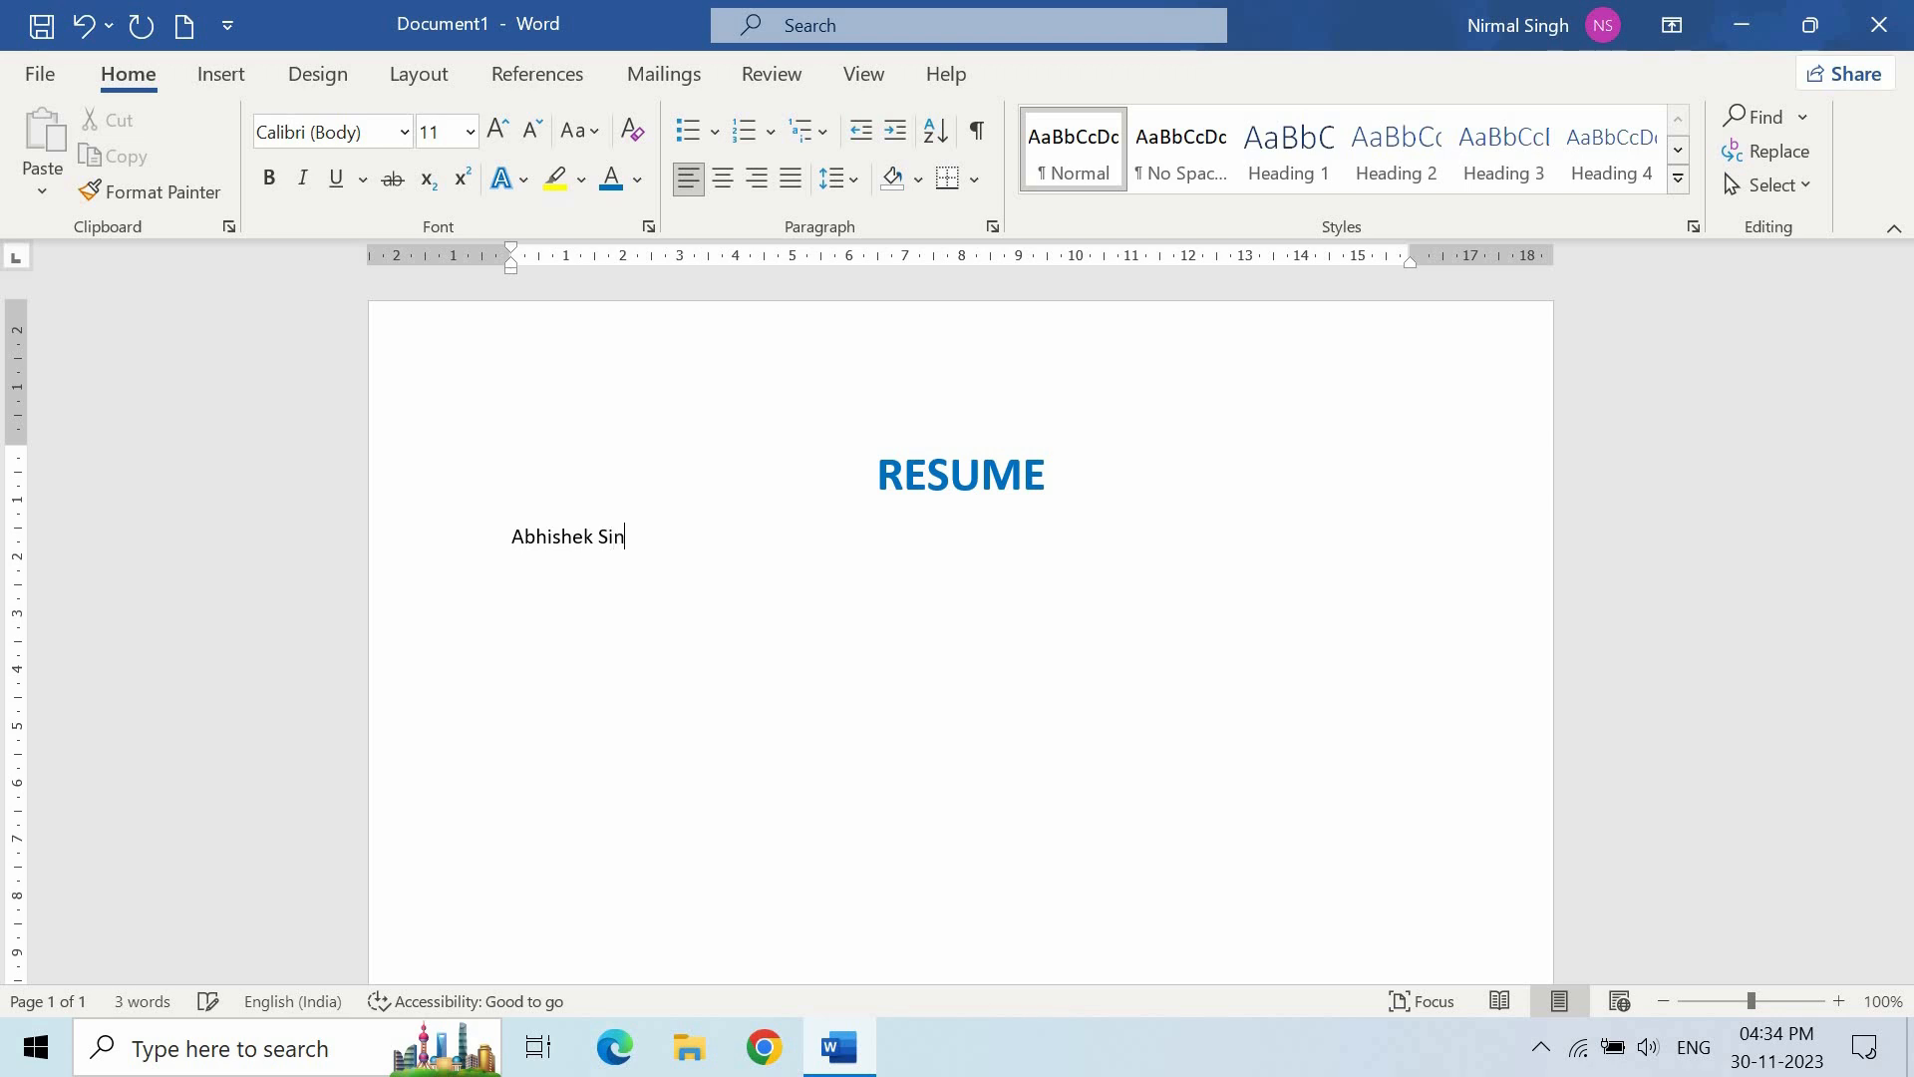
- Type the candidate's full name in bold at 18 pt, then begin a new line
{"action": "left_click_drag", "start_coordinate": [725, 547], "coordinate": [543, 556]}
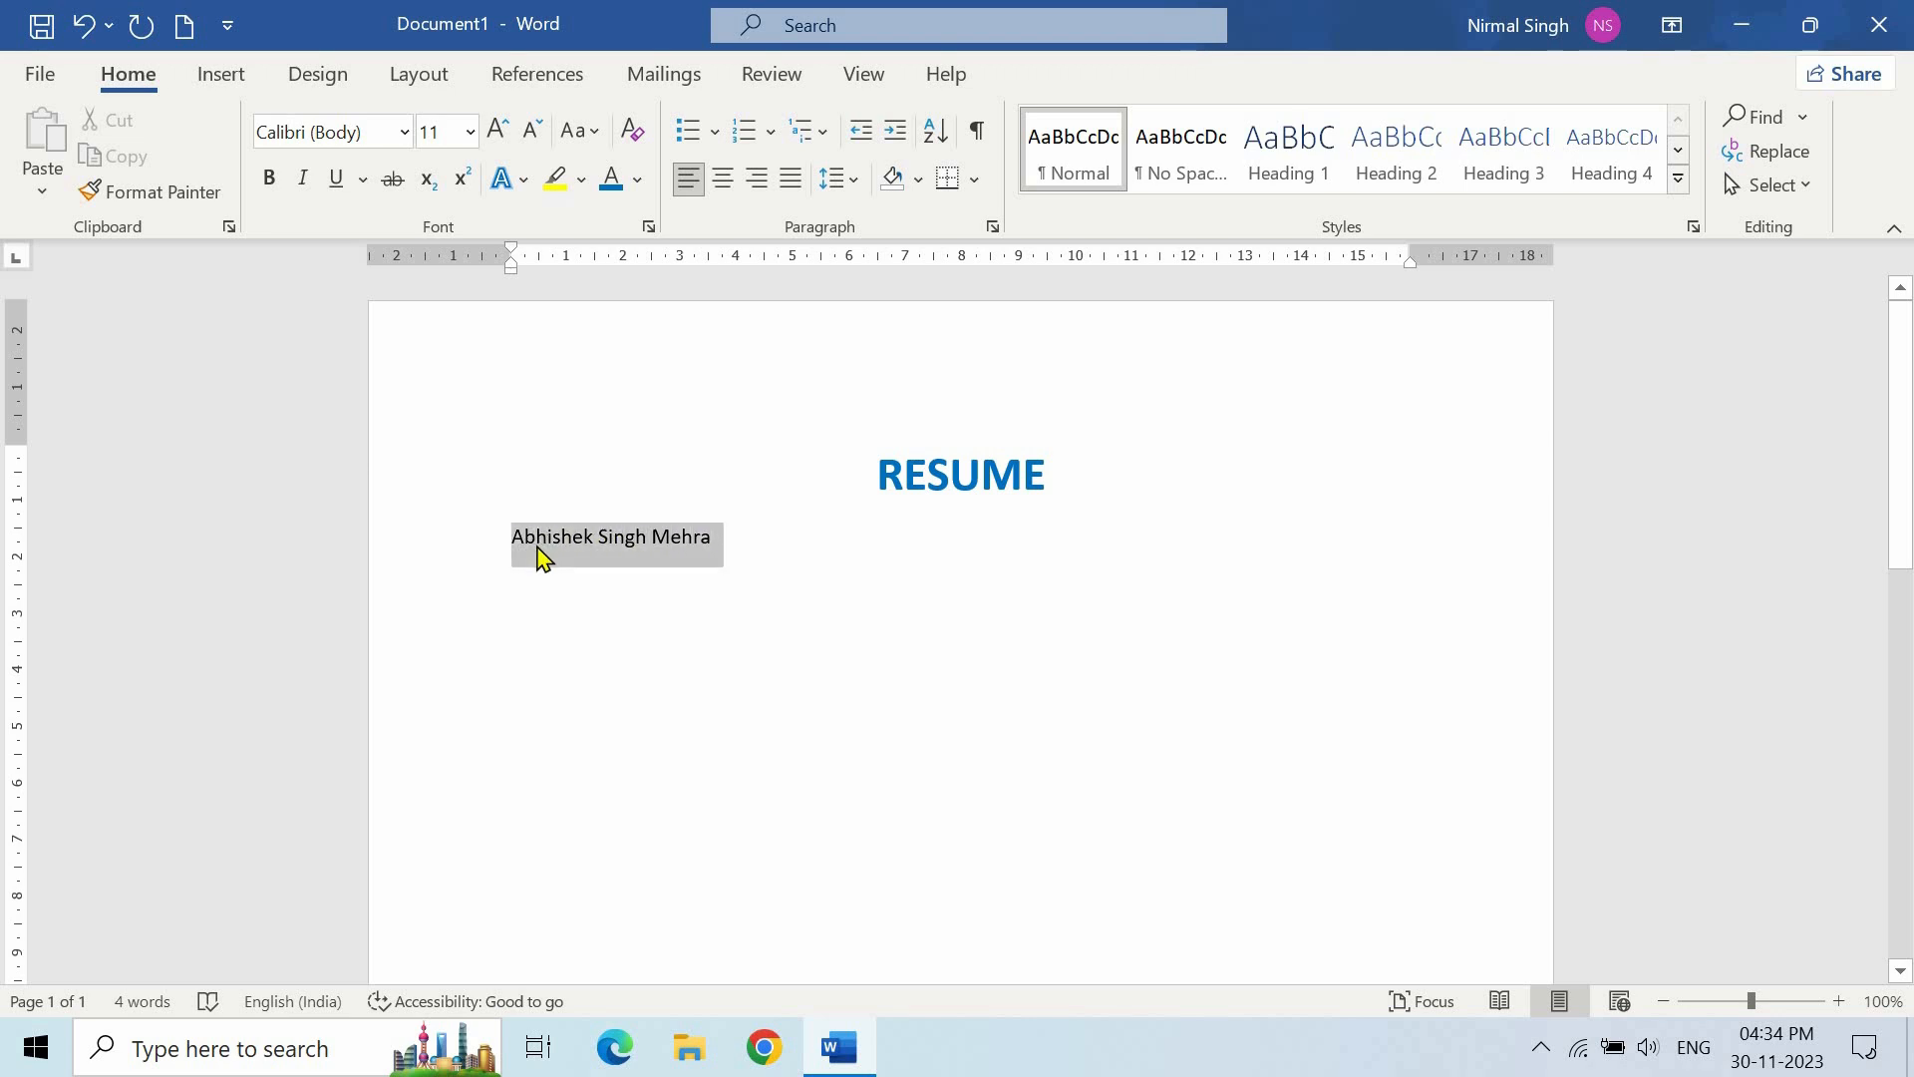
{"action": "left_click", "coordinate": [271, 192]}
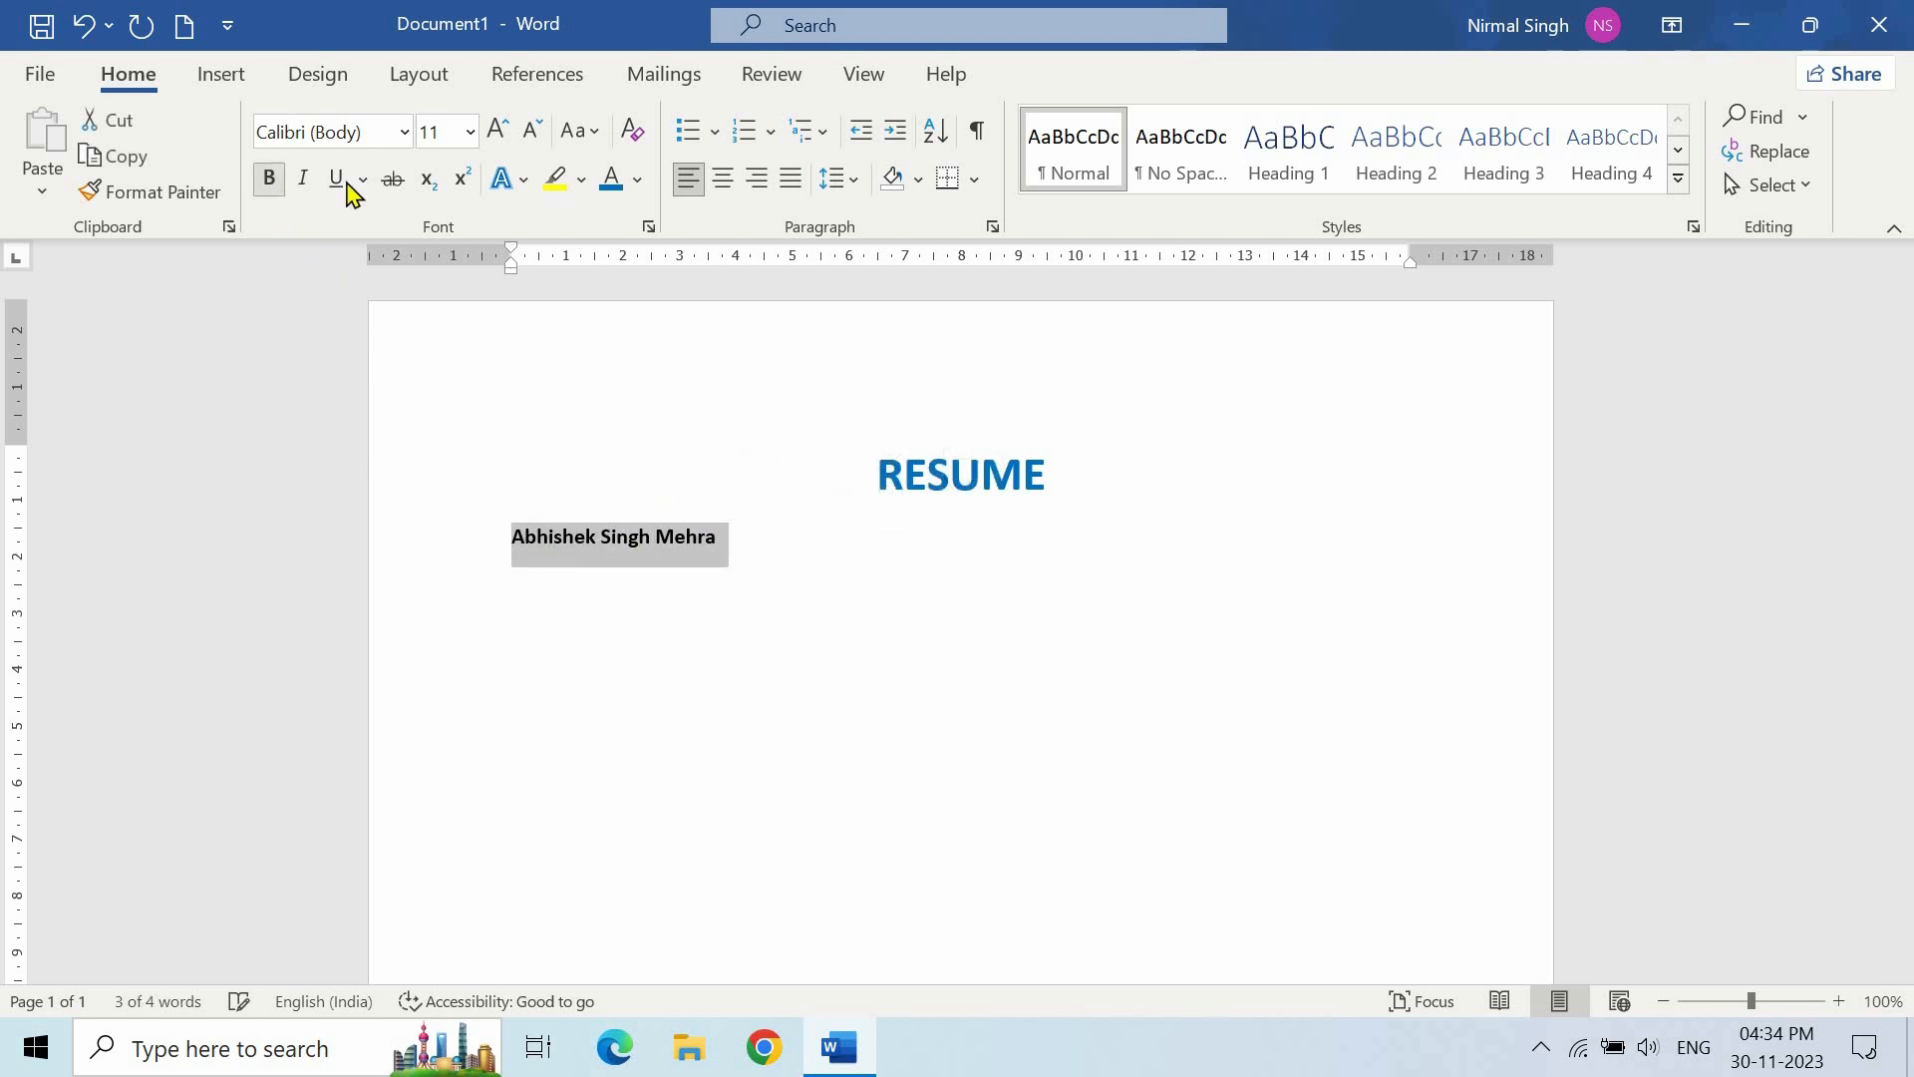
{"action": "left_click", "coordinate": [470, 132]}
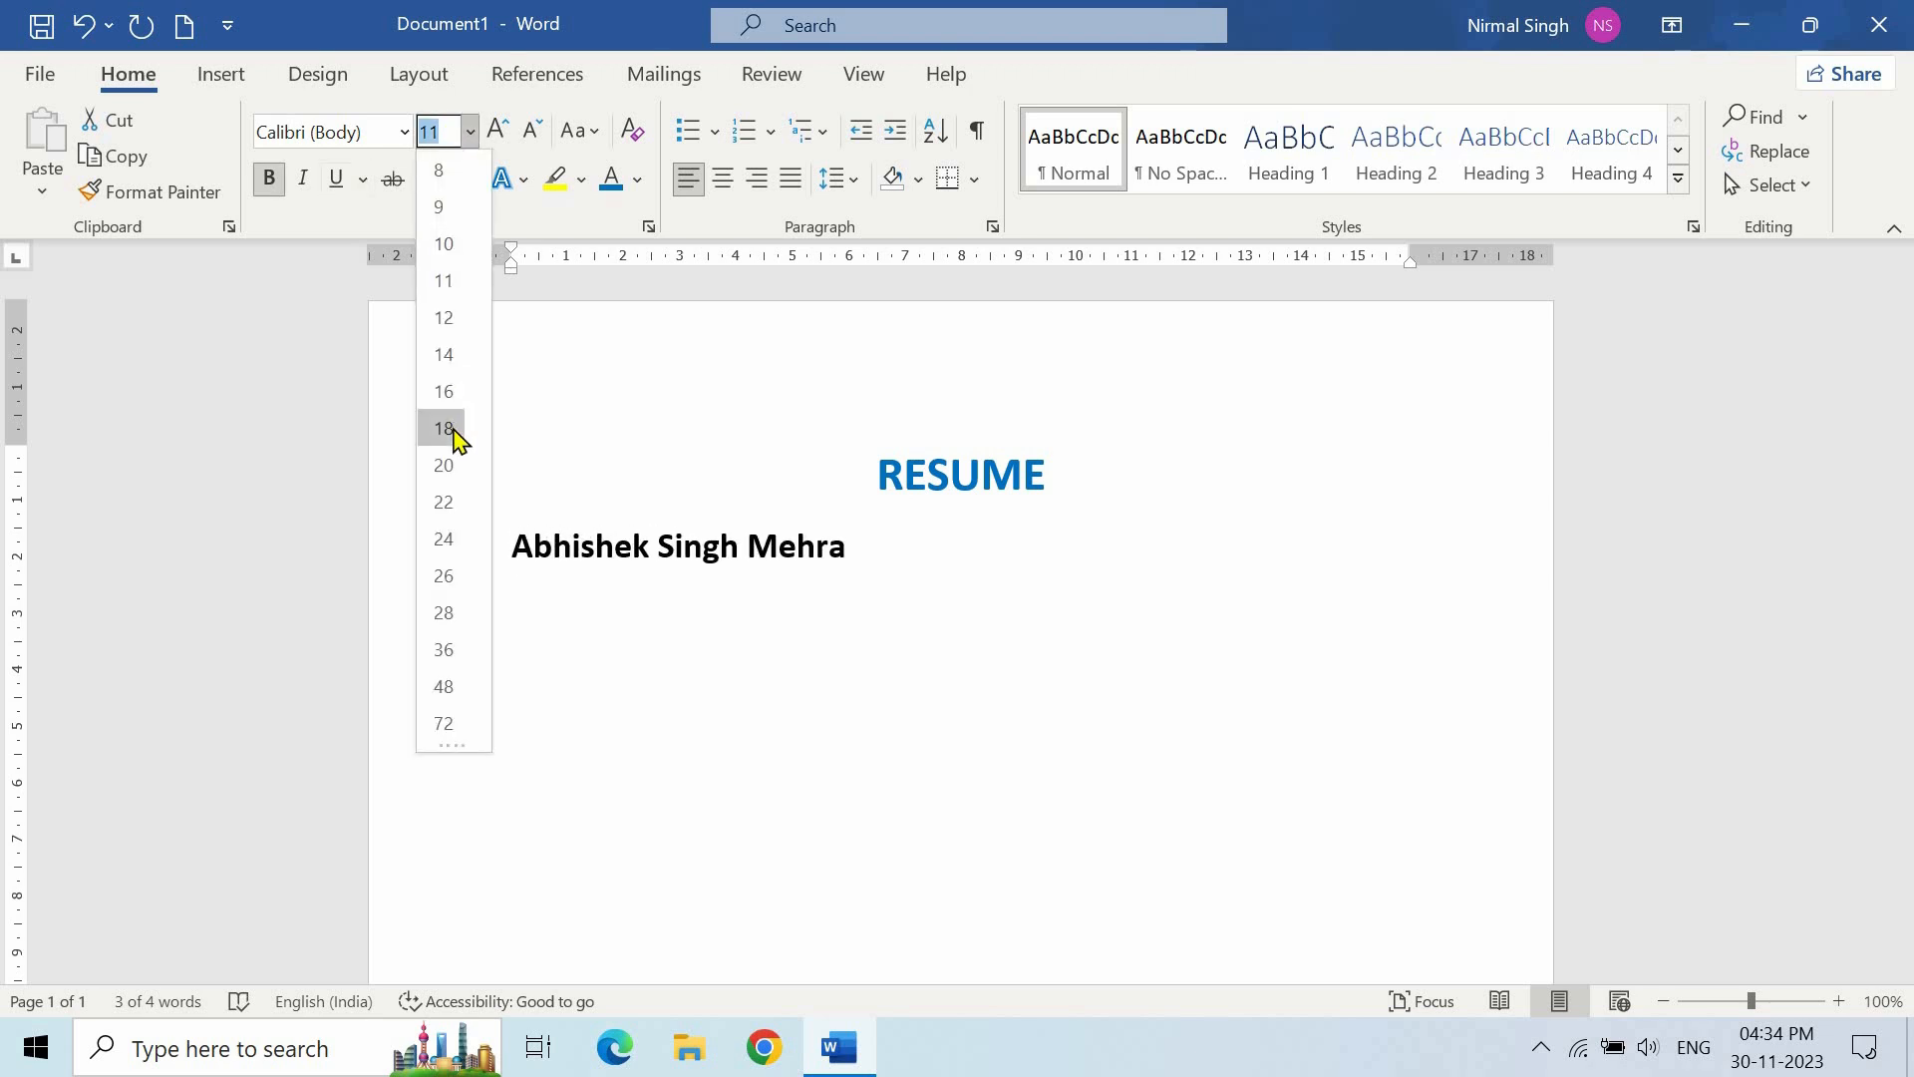
{"action": "left_click", "coordinate": [443, 429]}
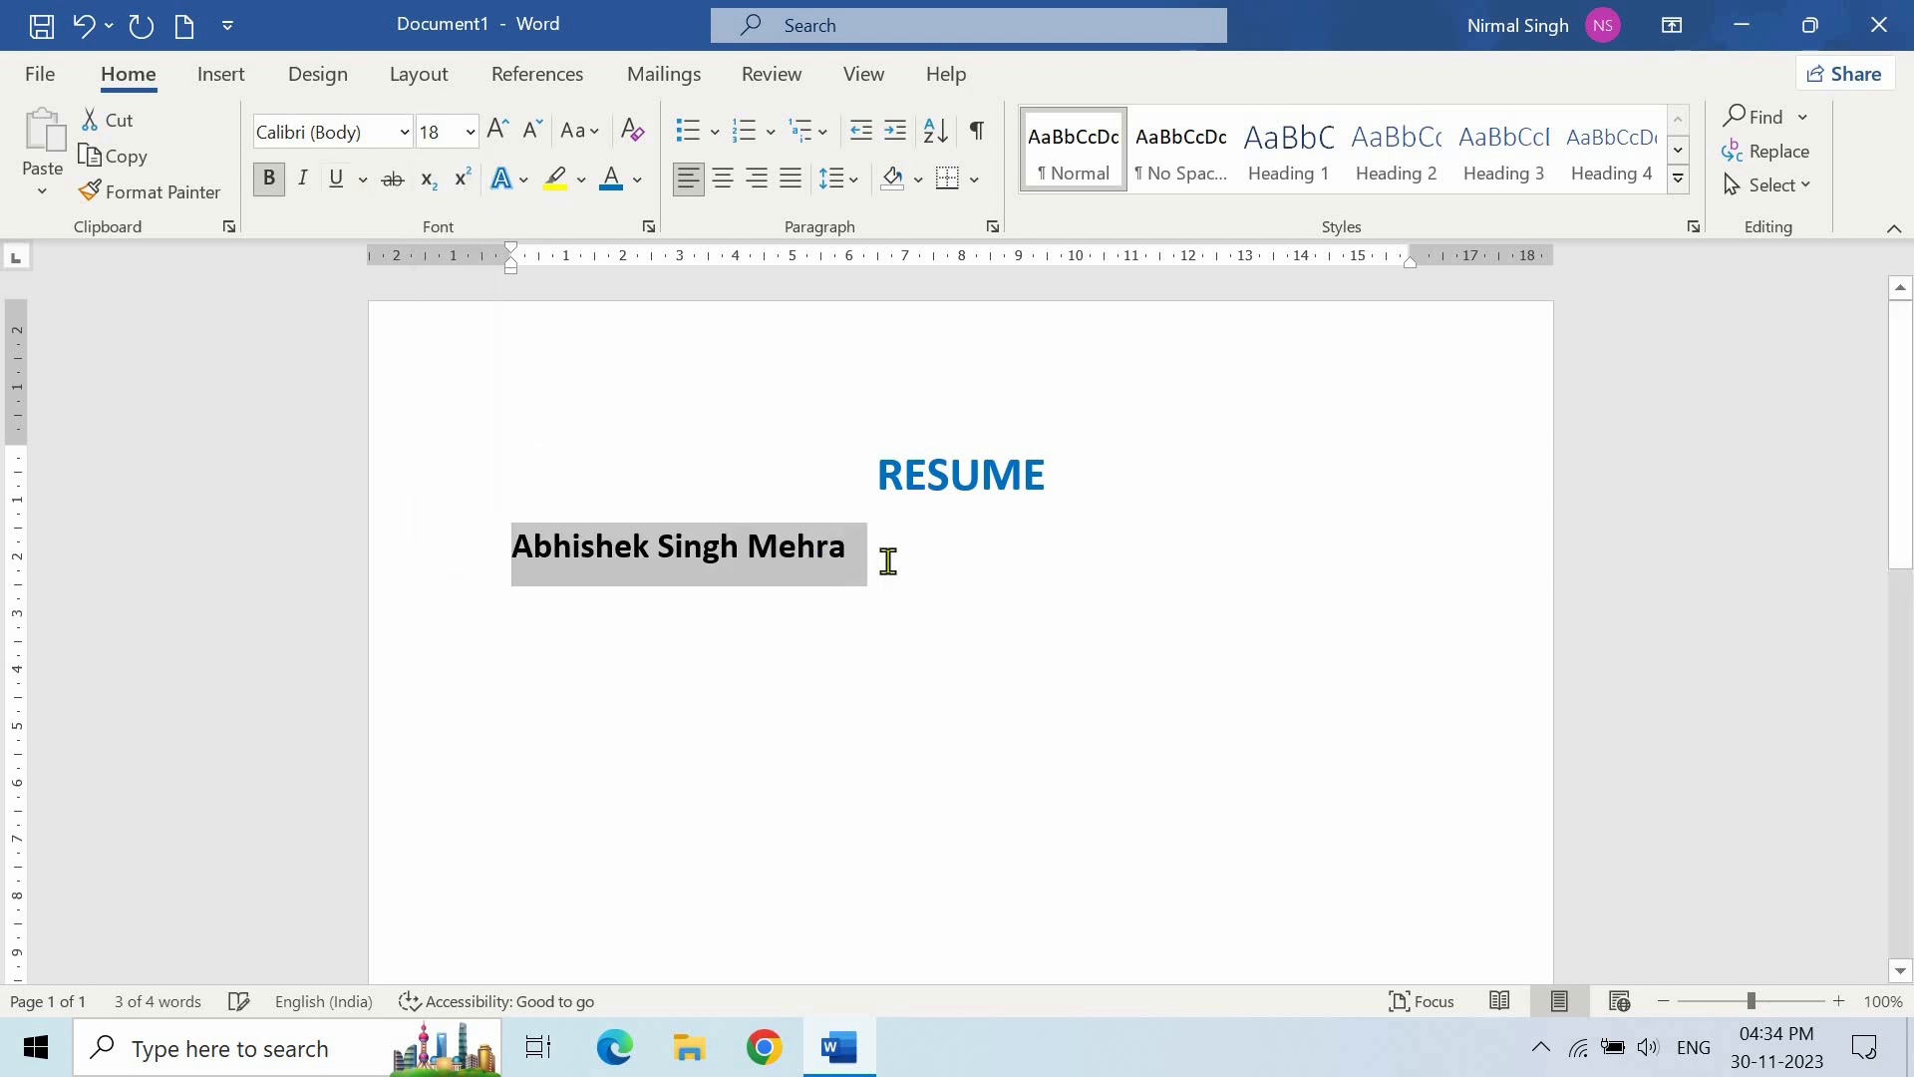
{"action": "left_click", "coordinate": [872, 548]}
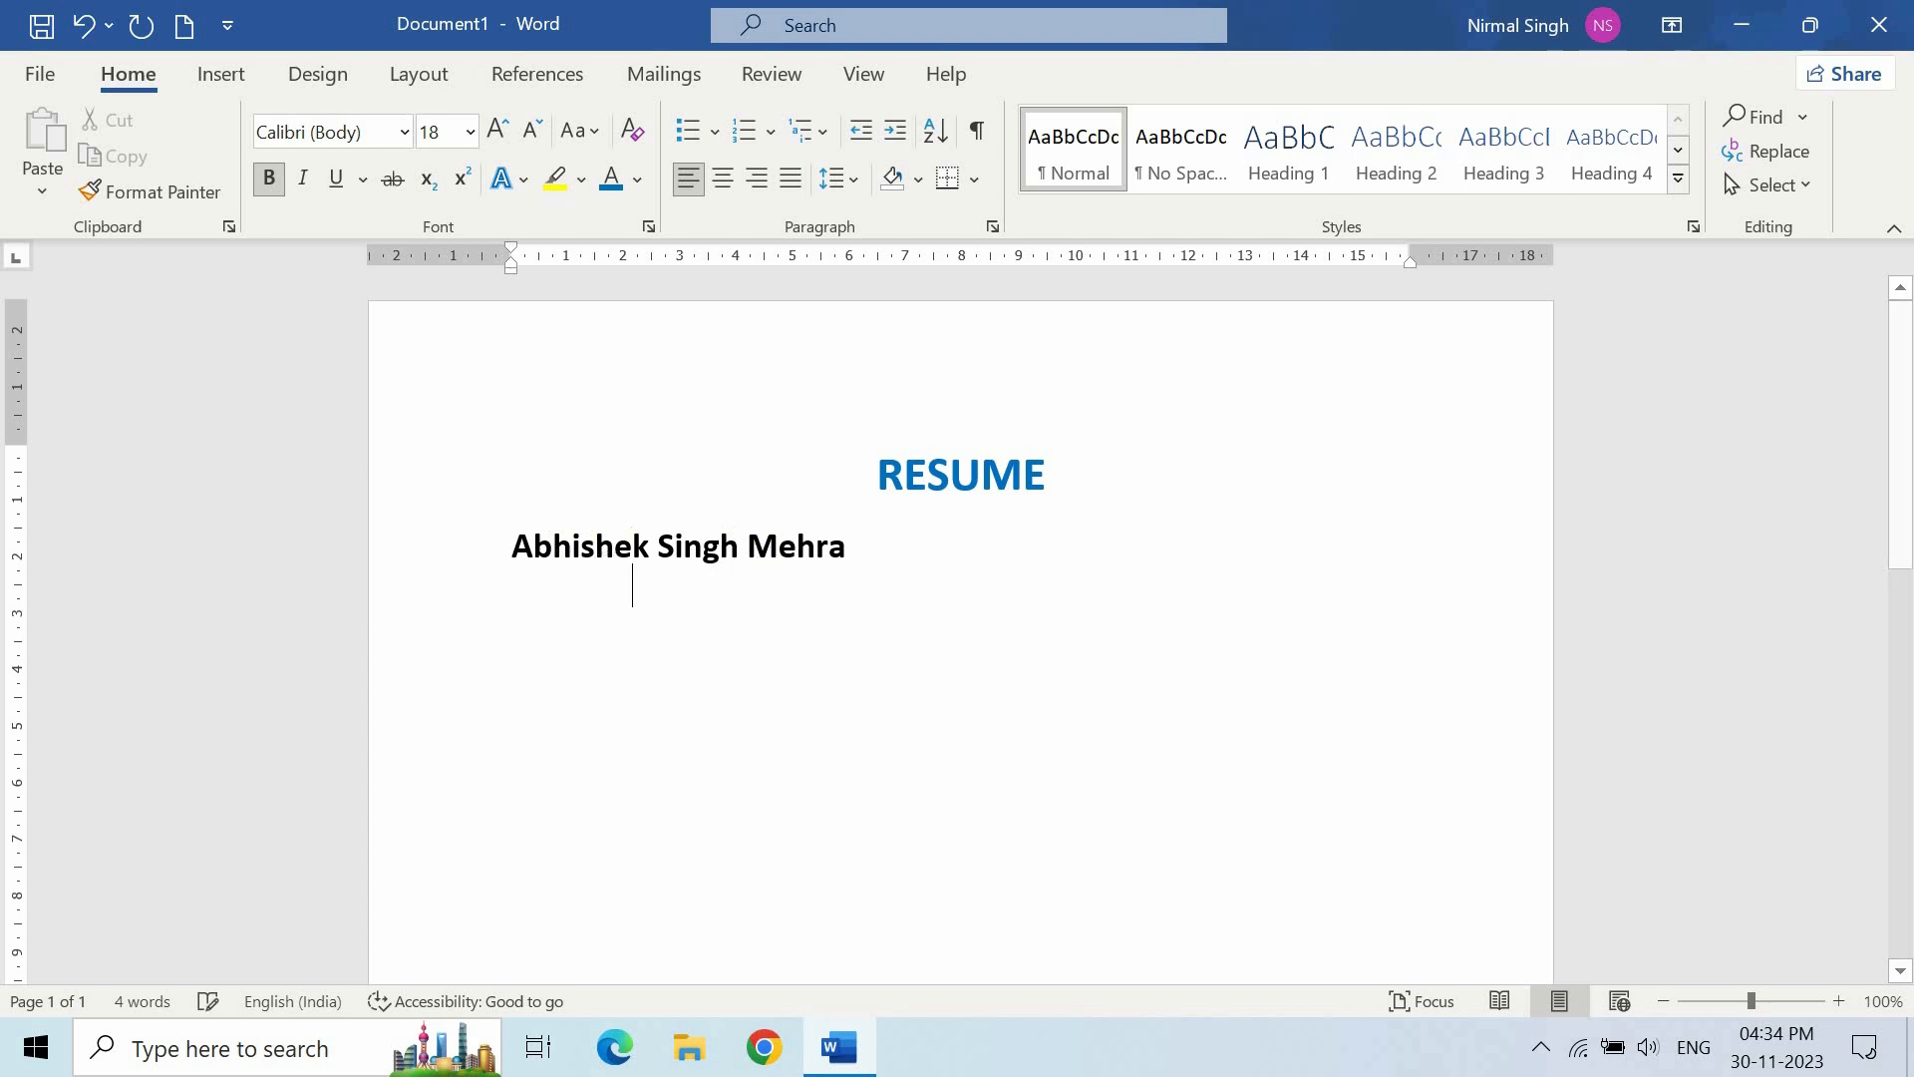
{"action": "key", "text": "Return"}
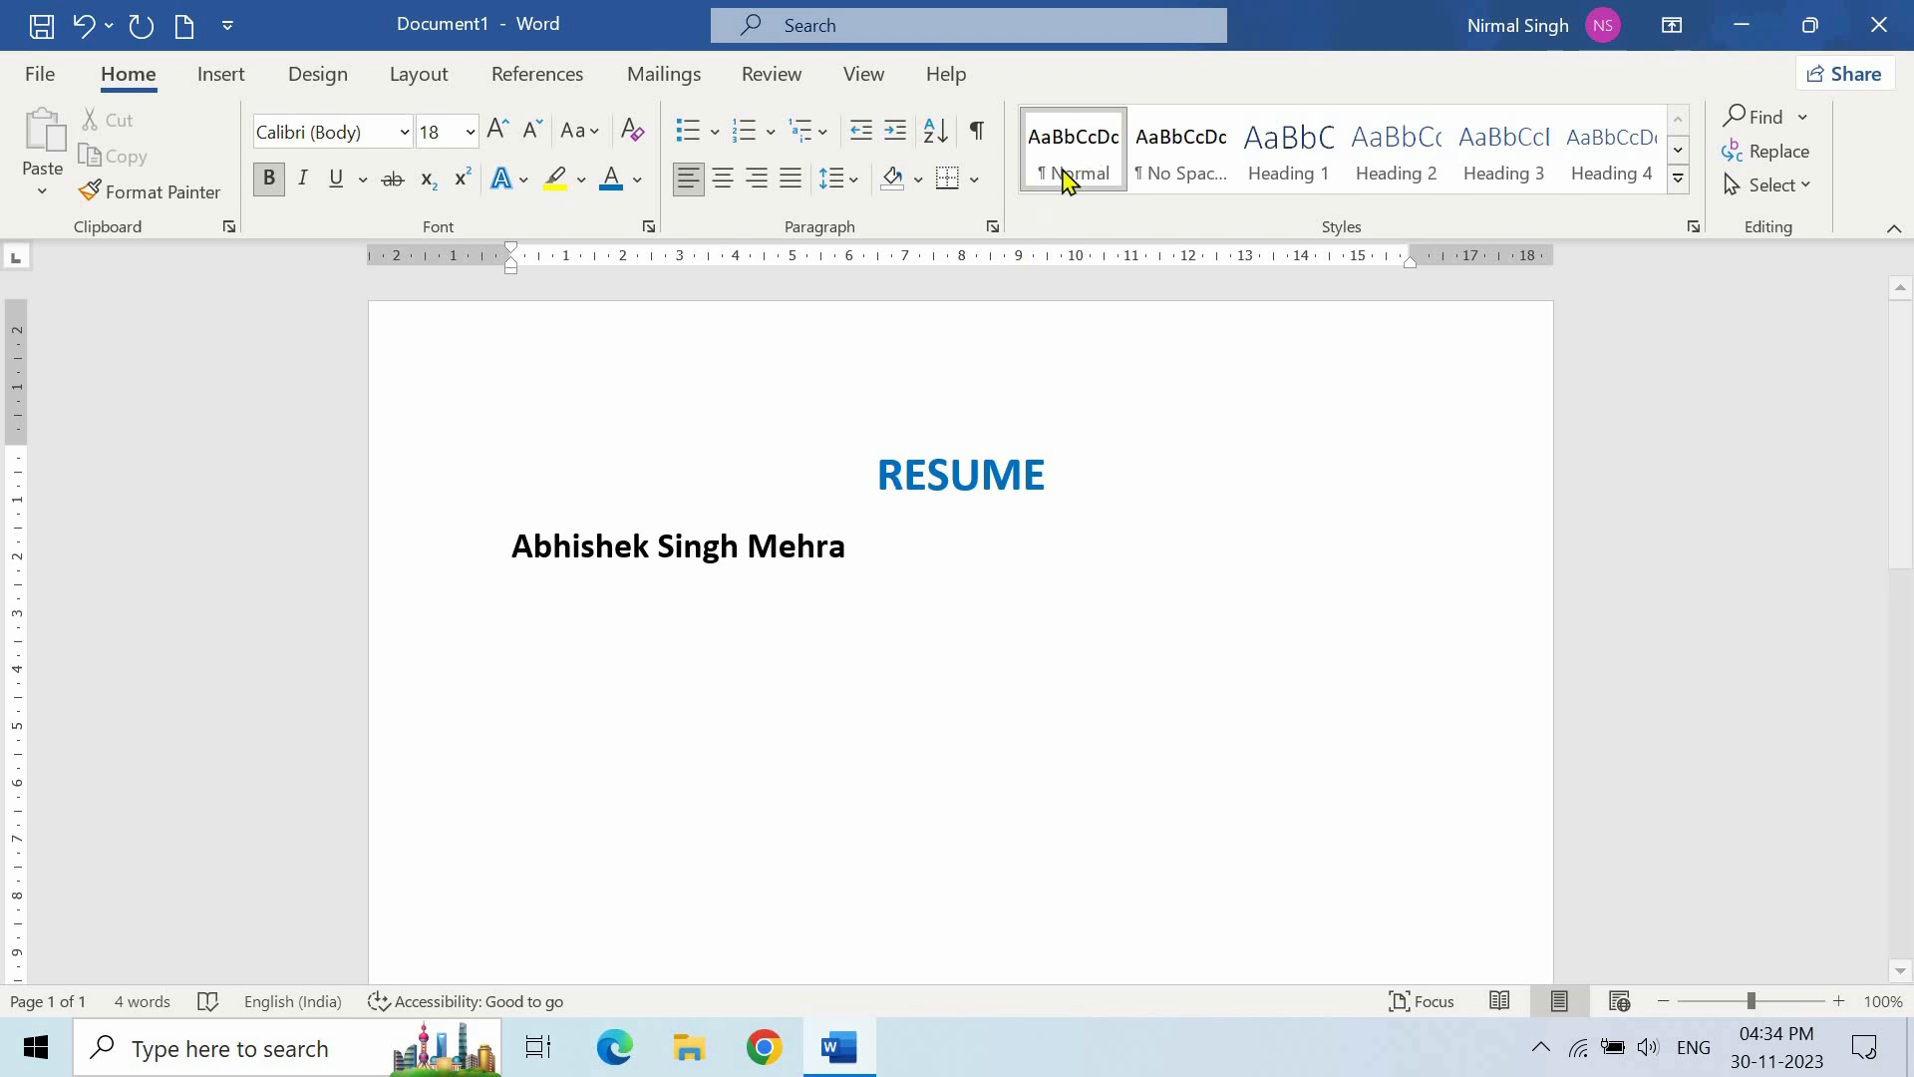
- Enter the street address, city and date of birth on separate Normal-style lines
{"action": "left_click", "coordinate": [1085, 159]}
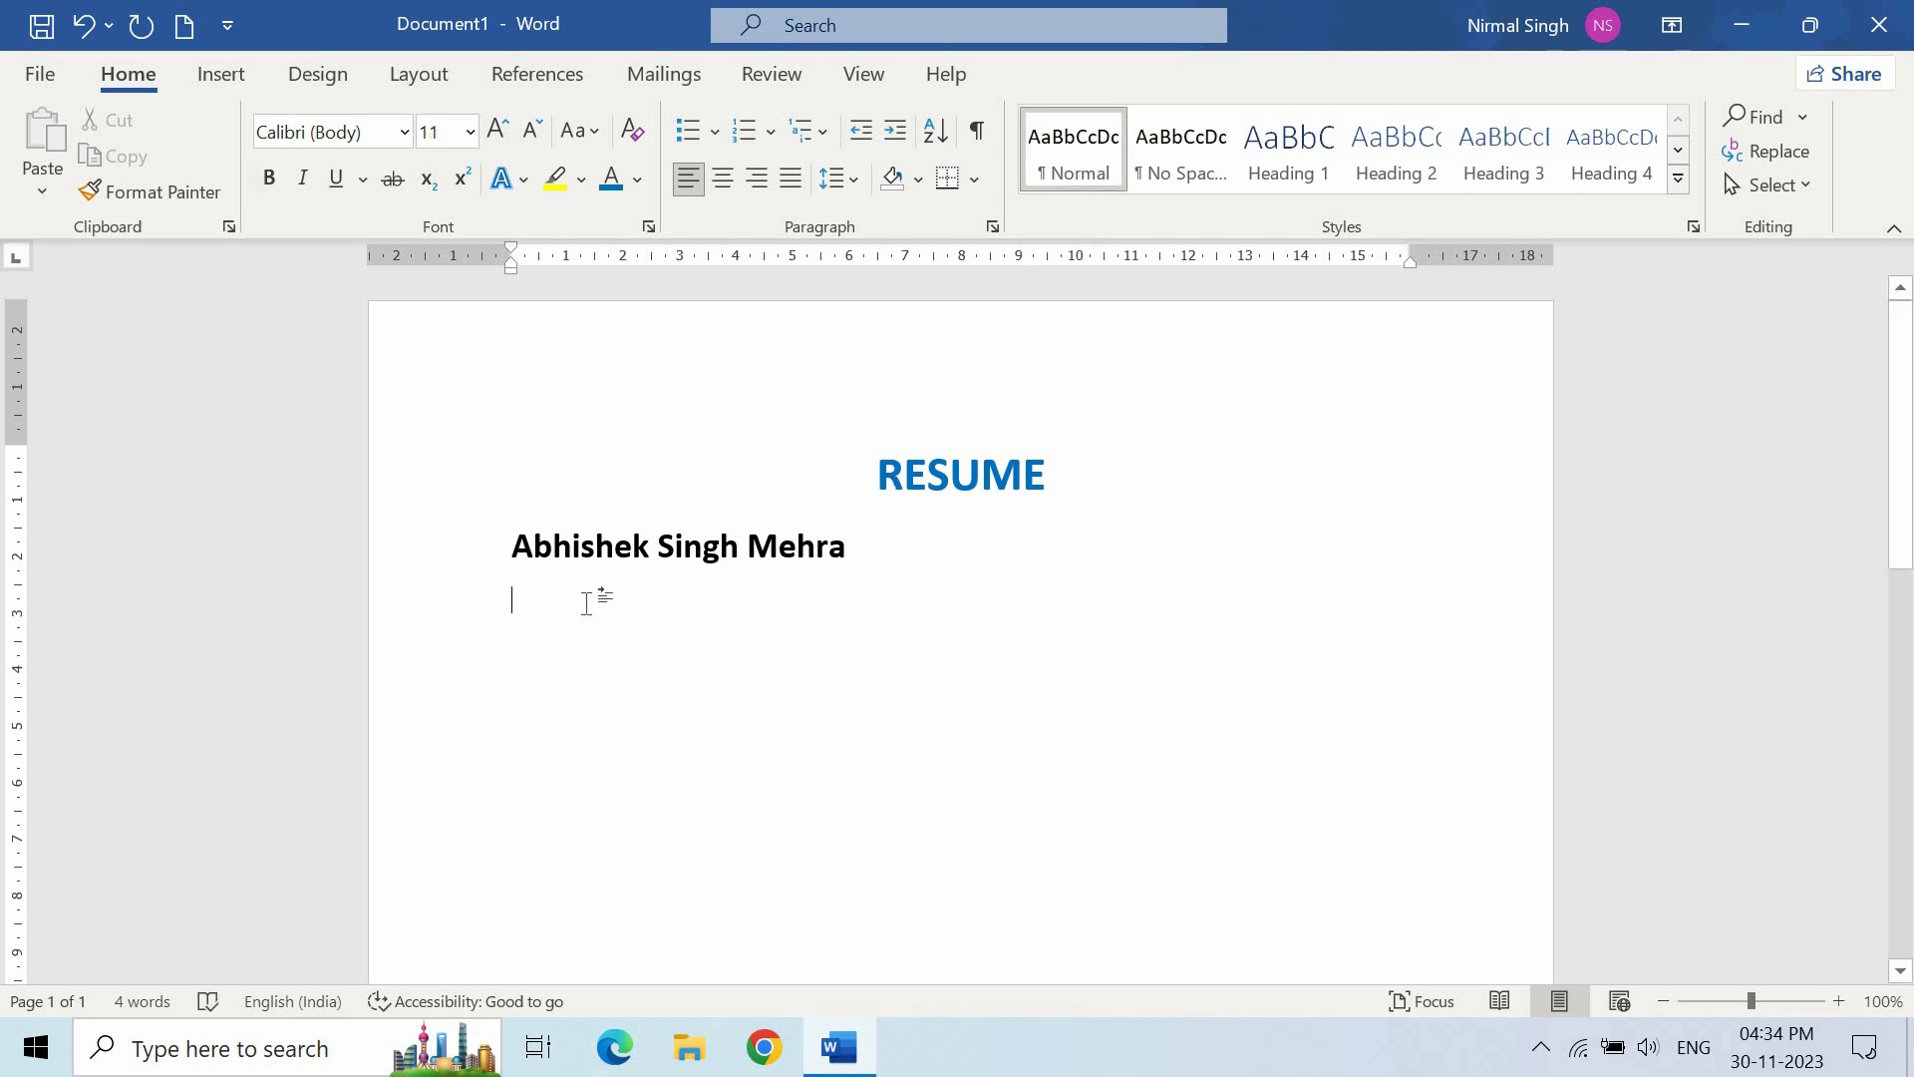
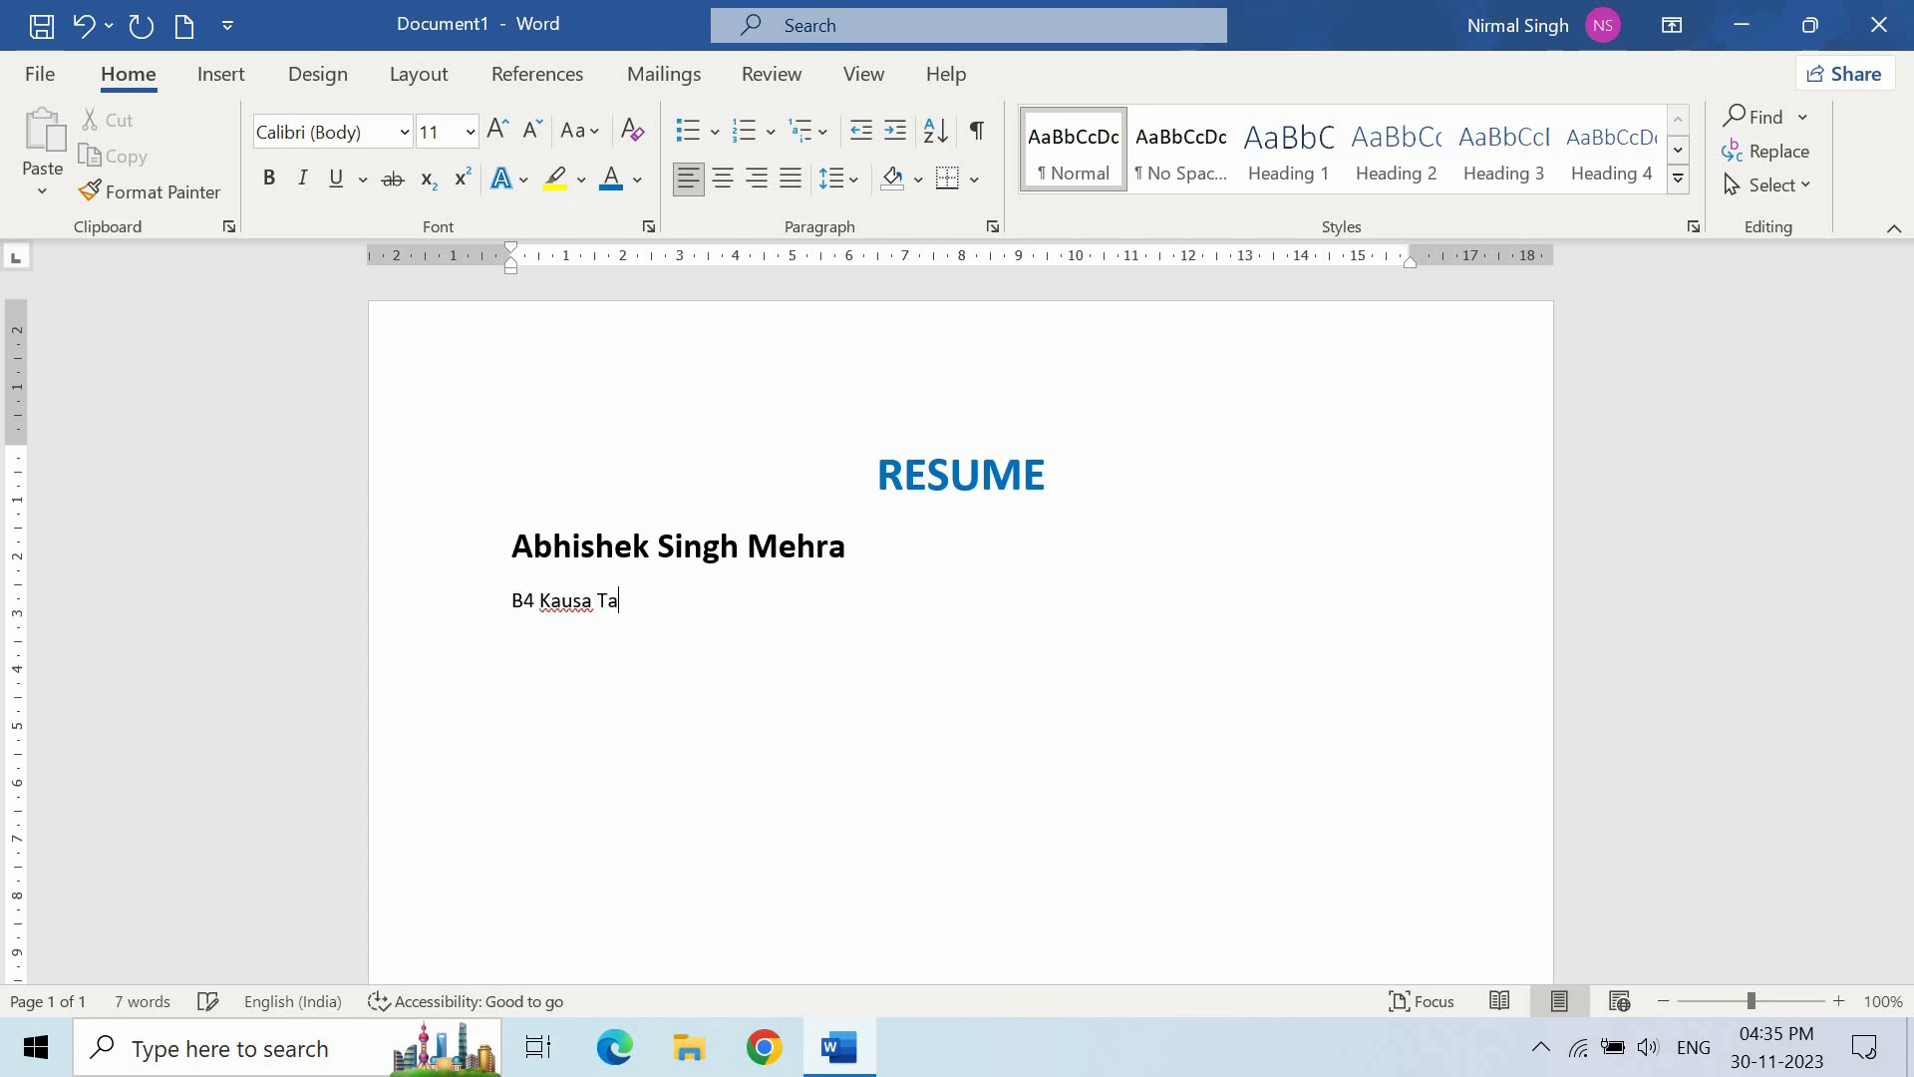
{"action": "key", "text": "Return"}
{"action": "type", "text": "Mumbai, Maharashtra"}
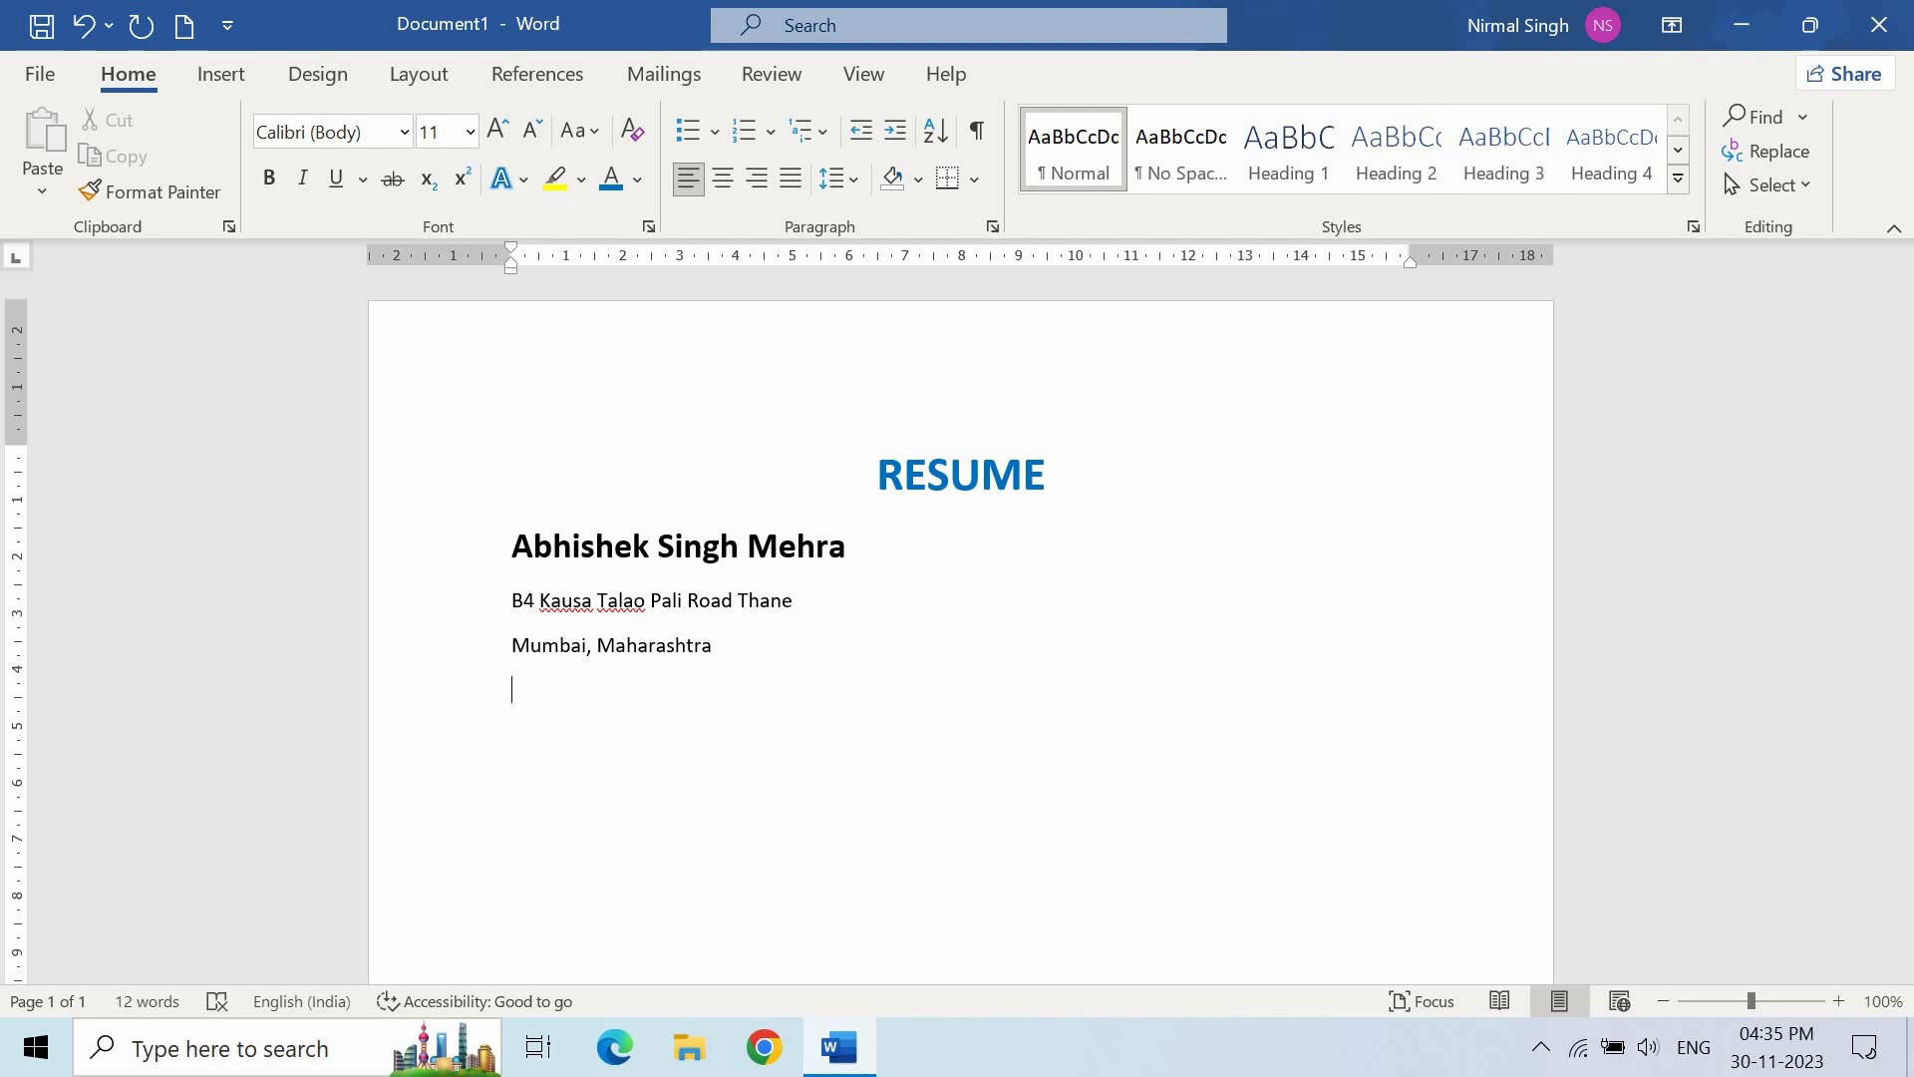
{"action": "key", "text": "BackSpace"}
{"action": "type", "text": ": 06/05/199"}
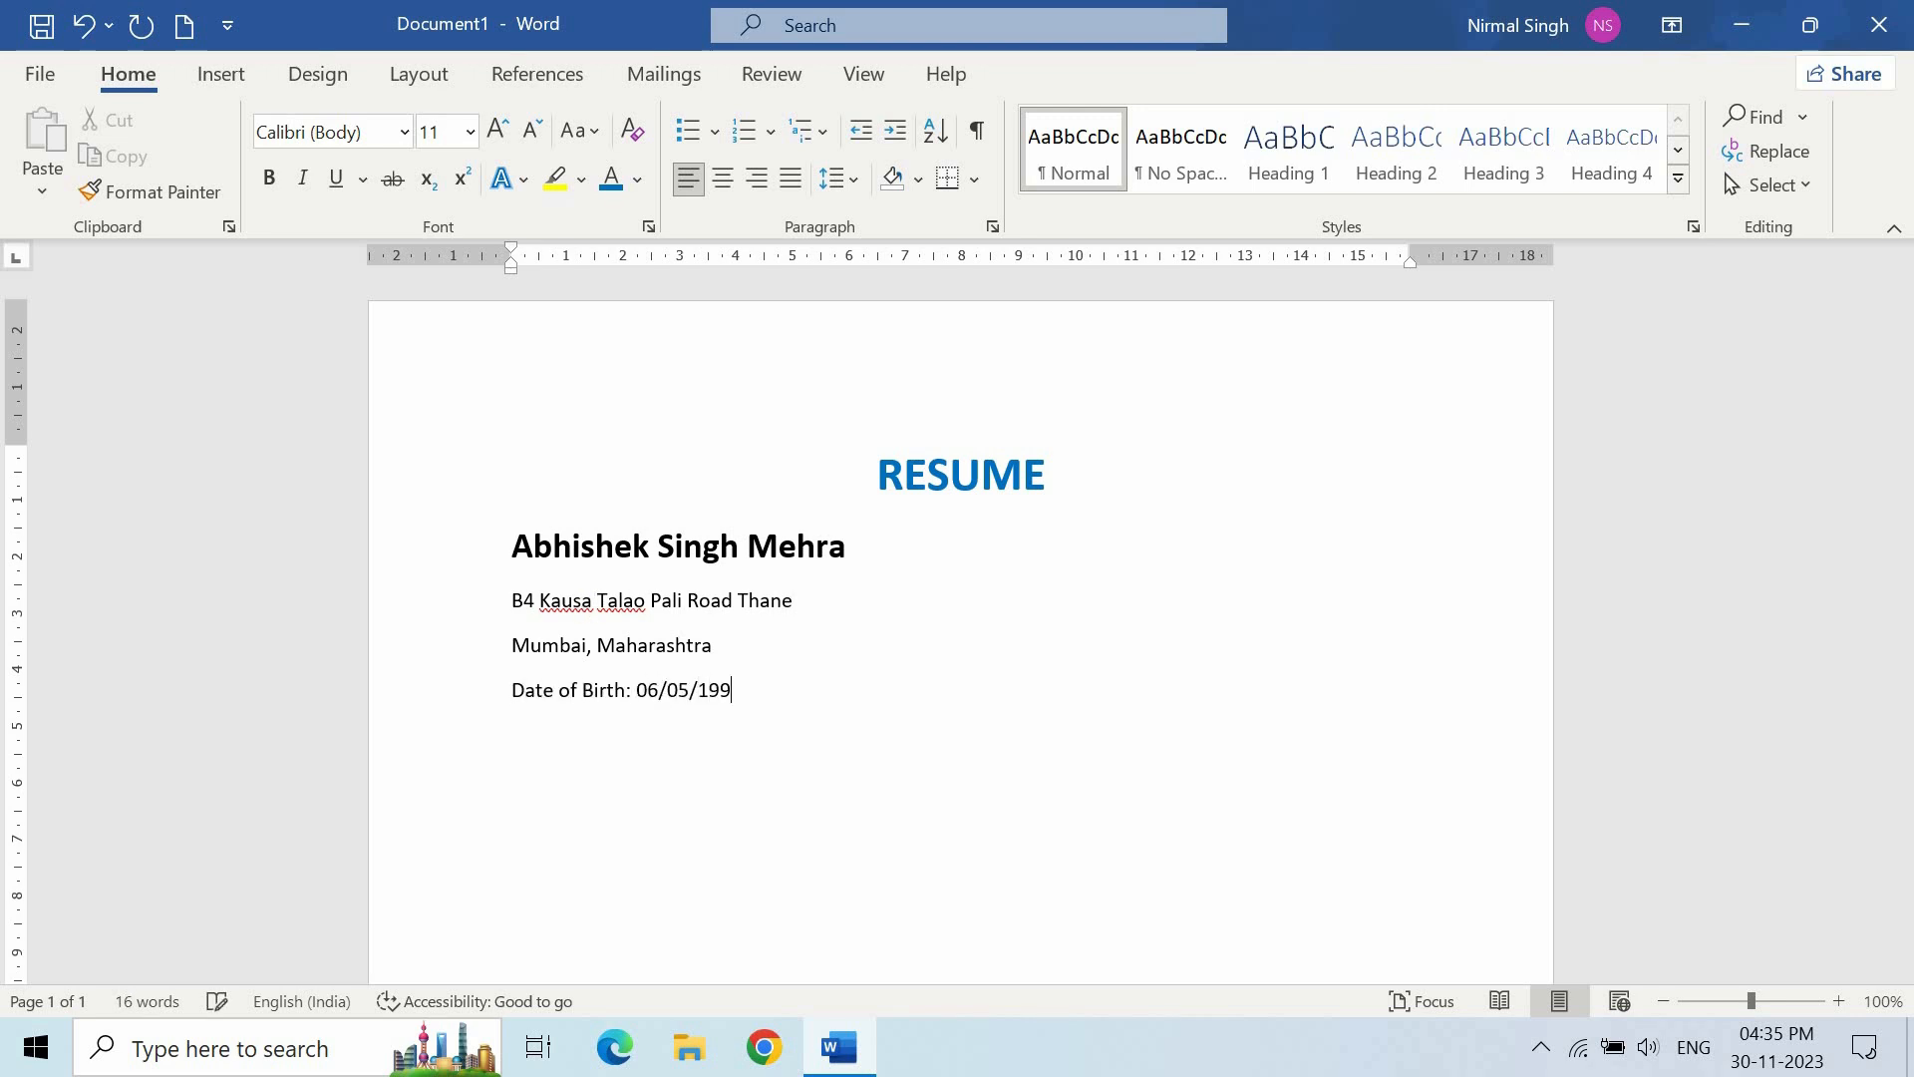
{"action": "type", "text": "5"}
{"action": "key", "text": "Return"}
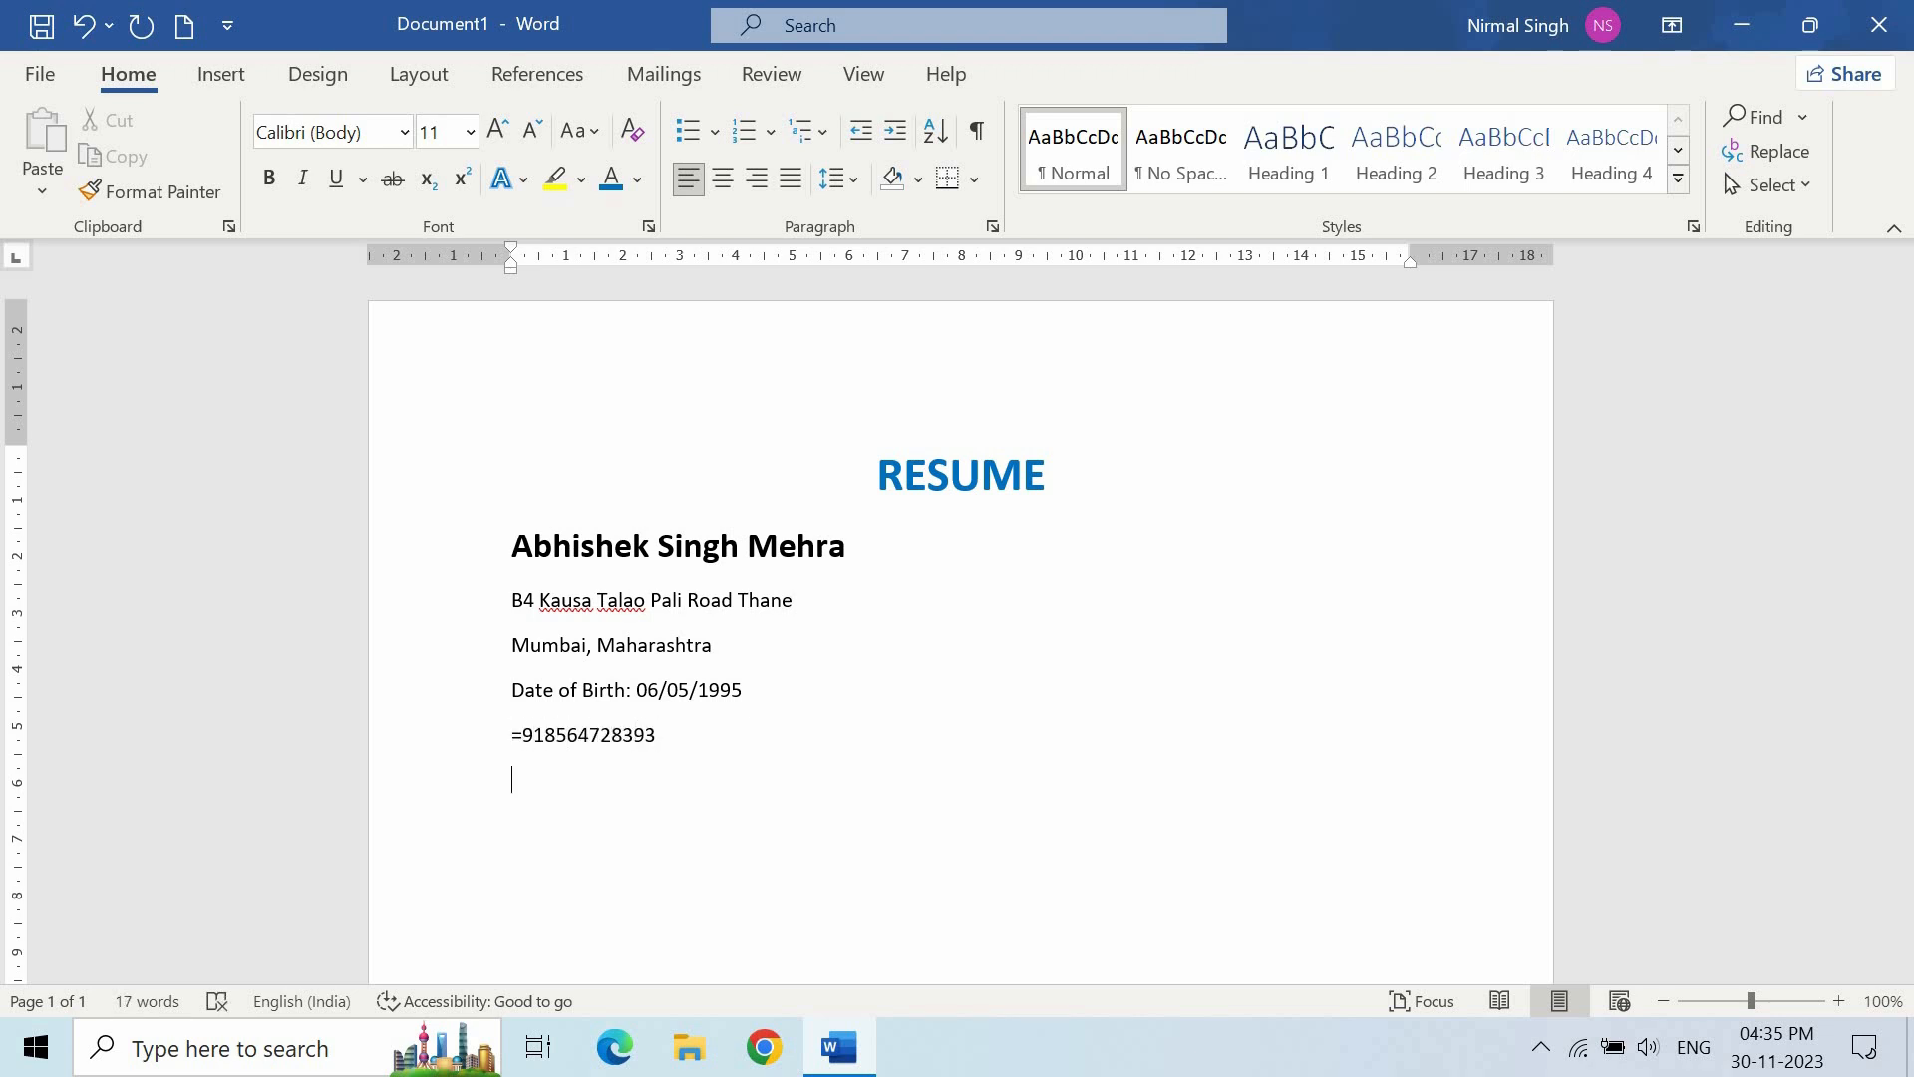
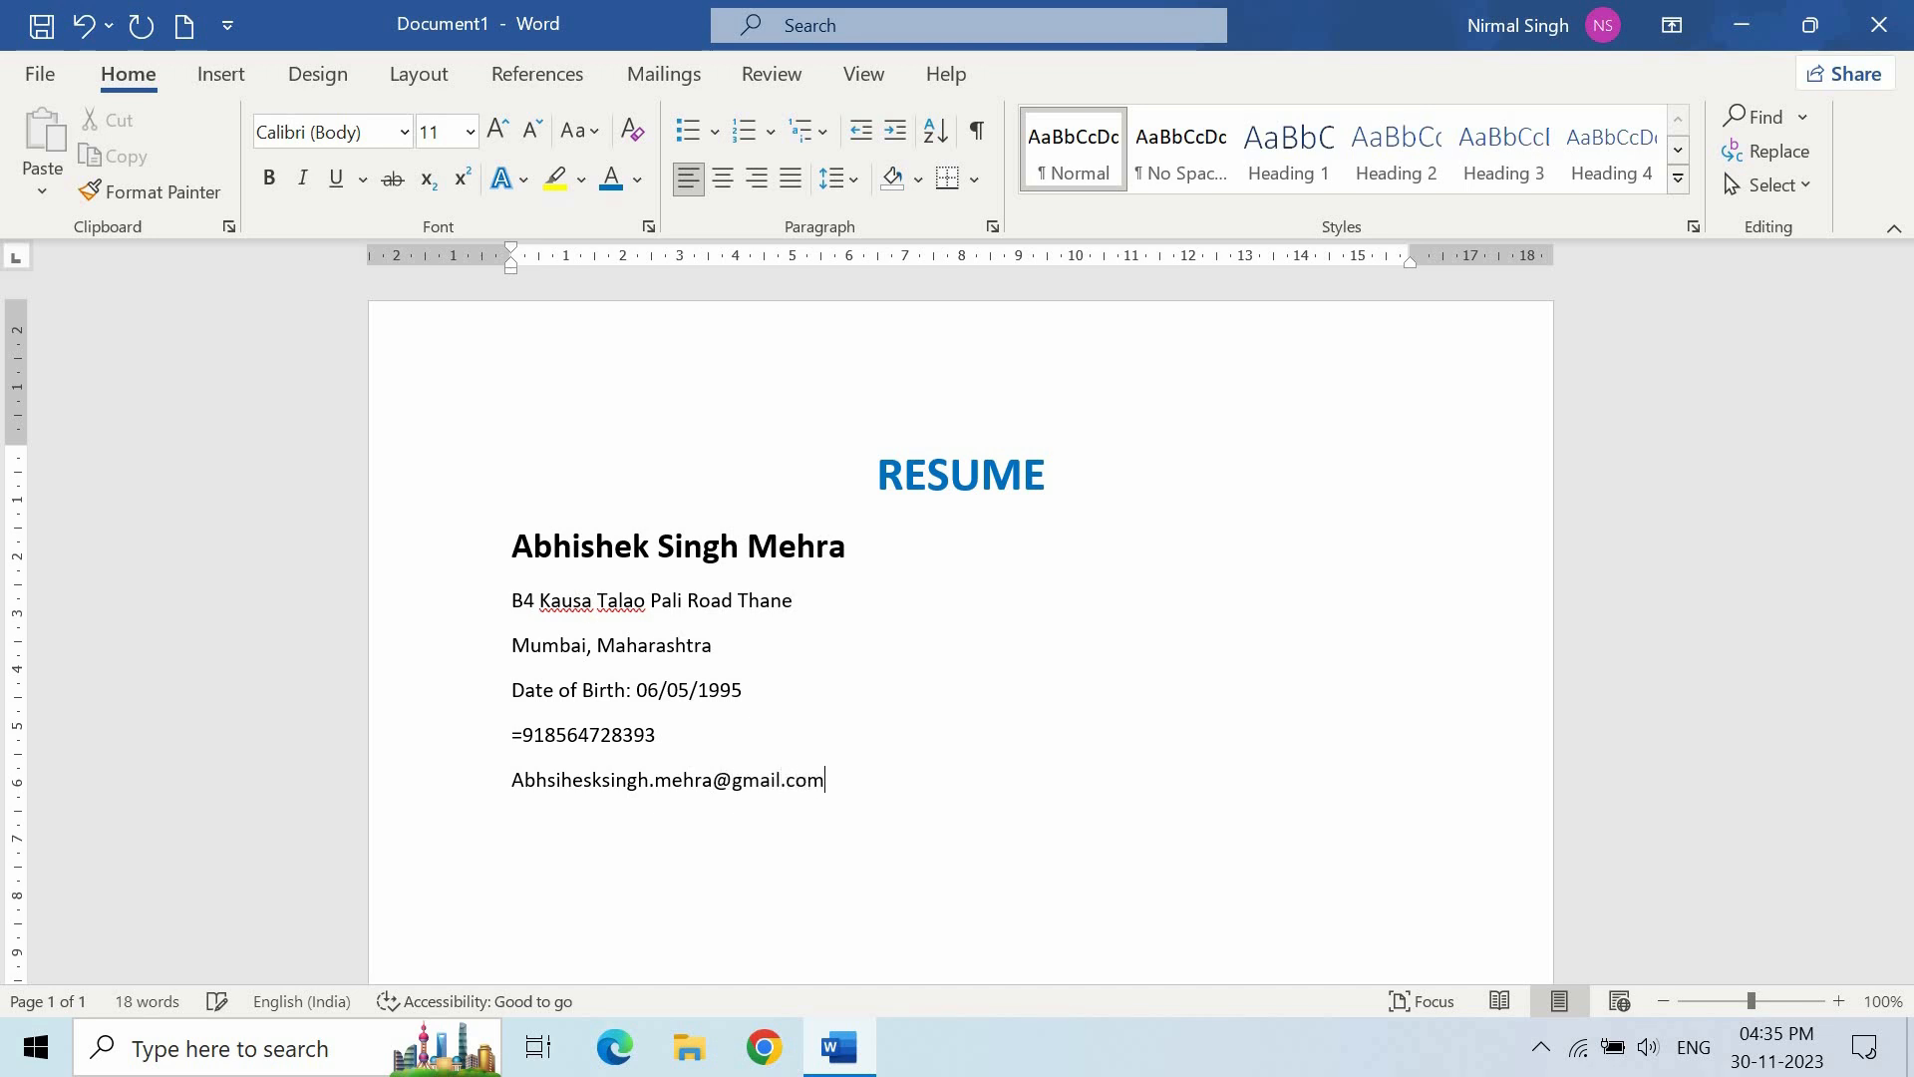
- Add the phone number with a '+' prefix and a correctly spelled, linked e-mail address
{"action": "left_click", "coordinate": [520, 738]}
{"action": "key", "text": "BackSpace"}
{"action": "type", "text": "+"}
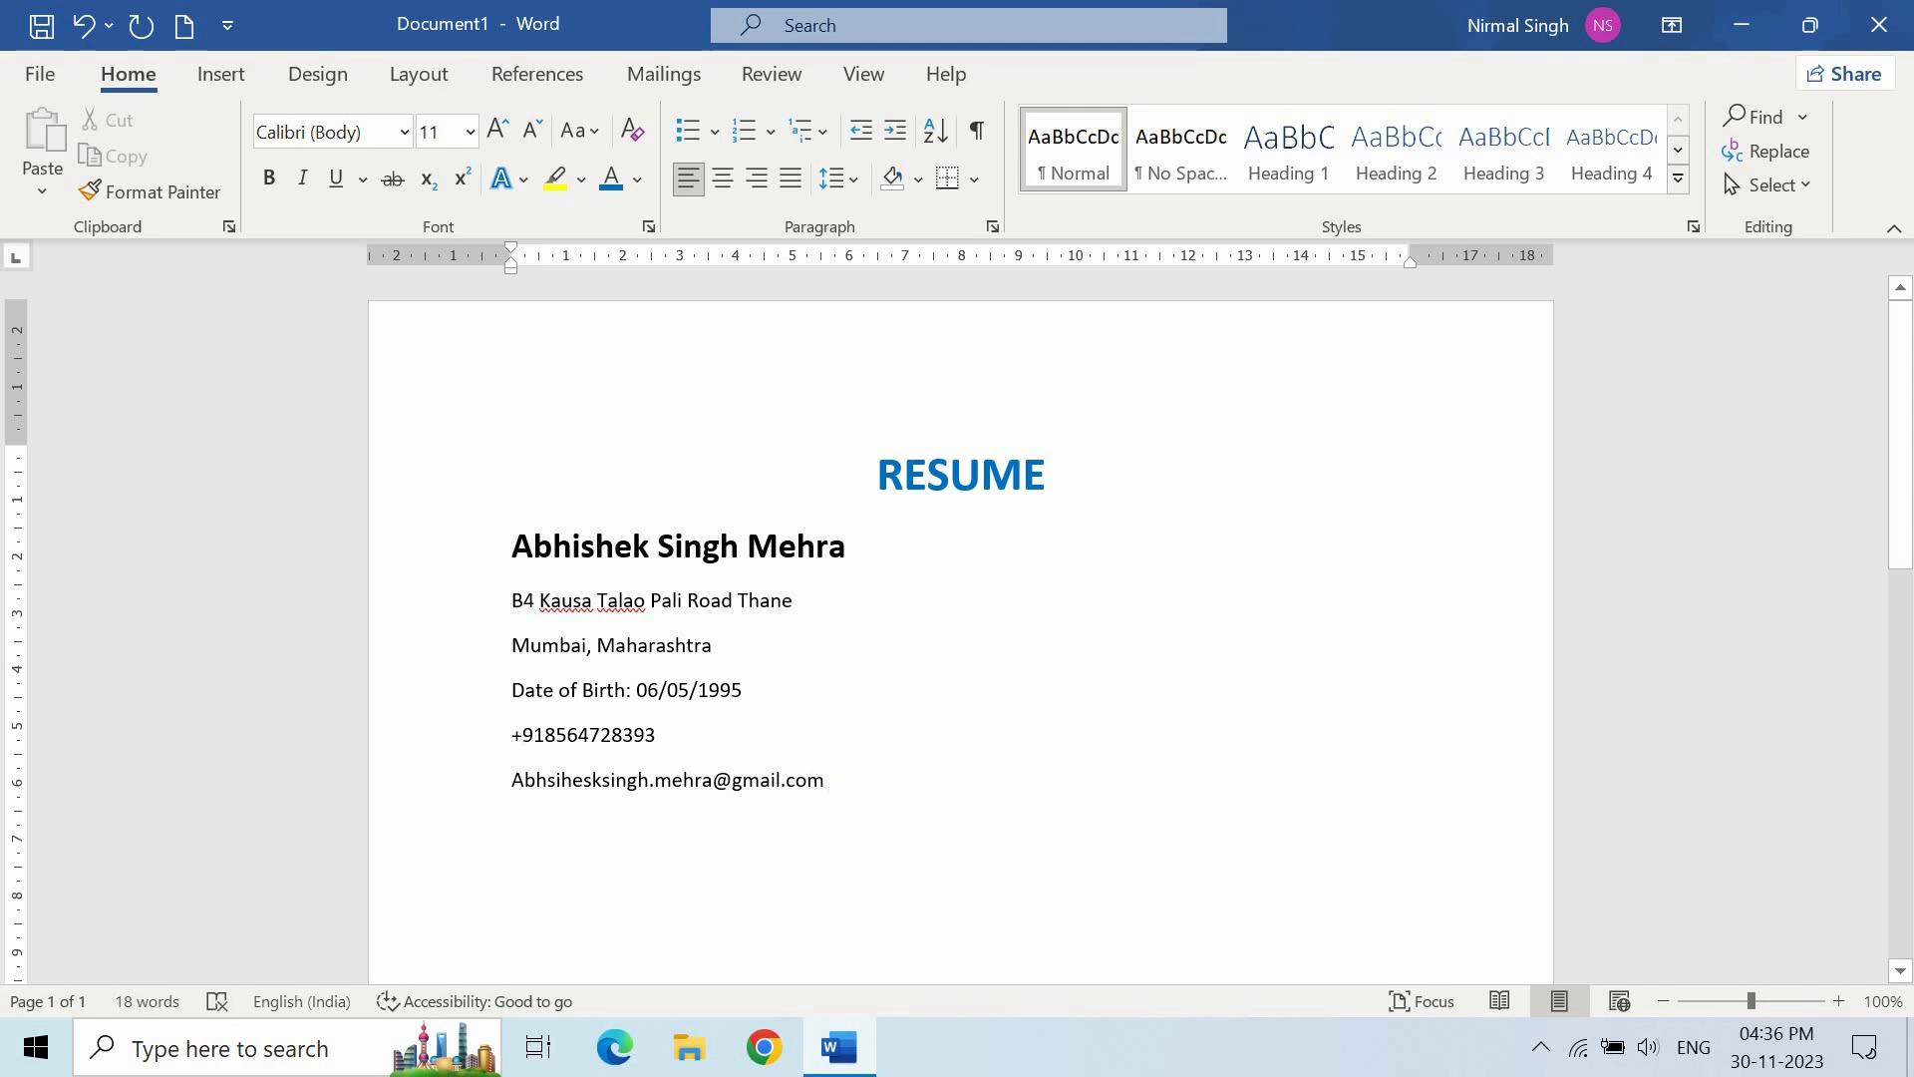
{"action": "key", "text": "Return"}
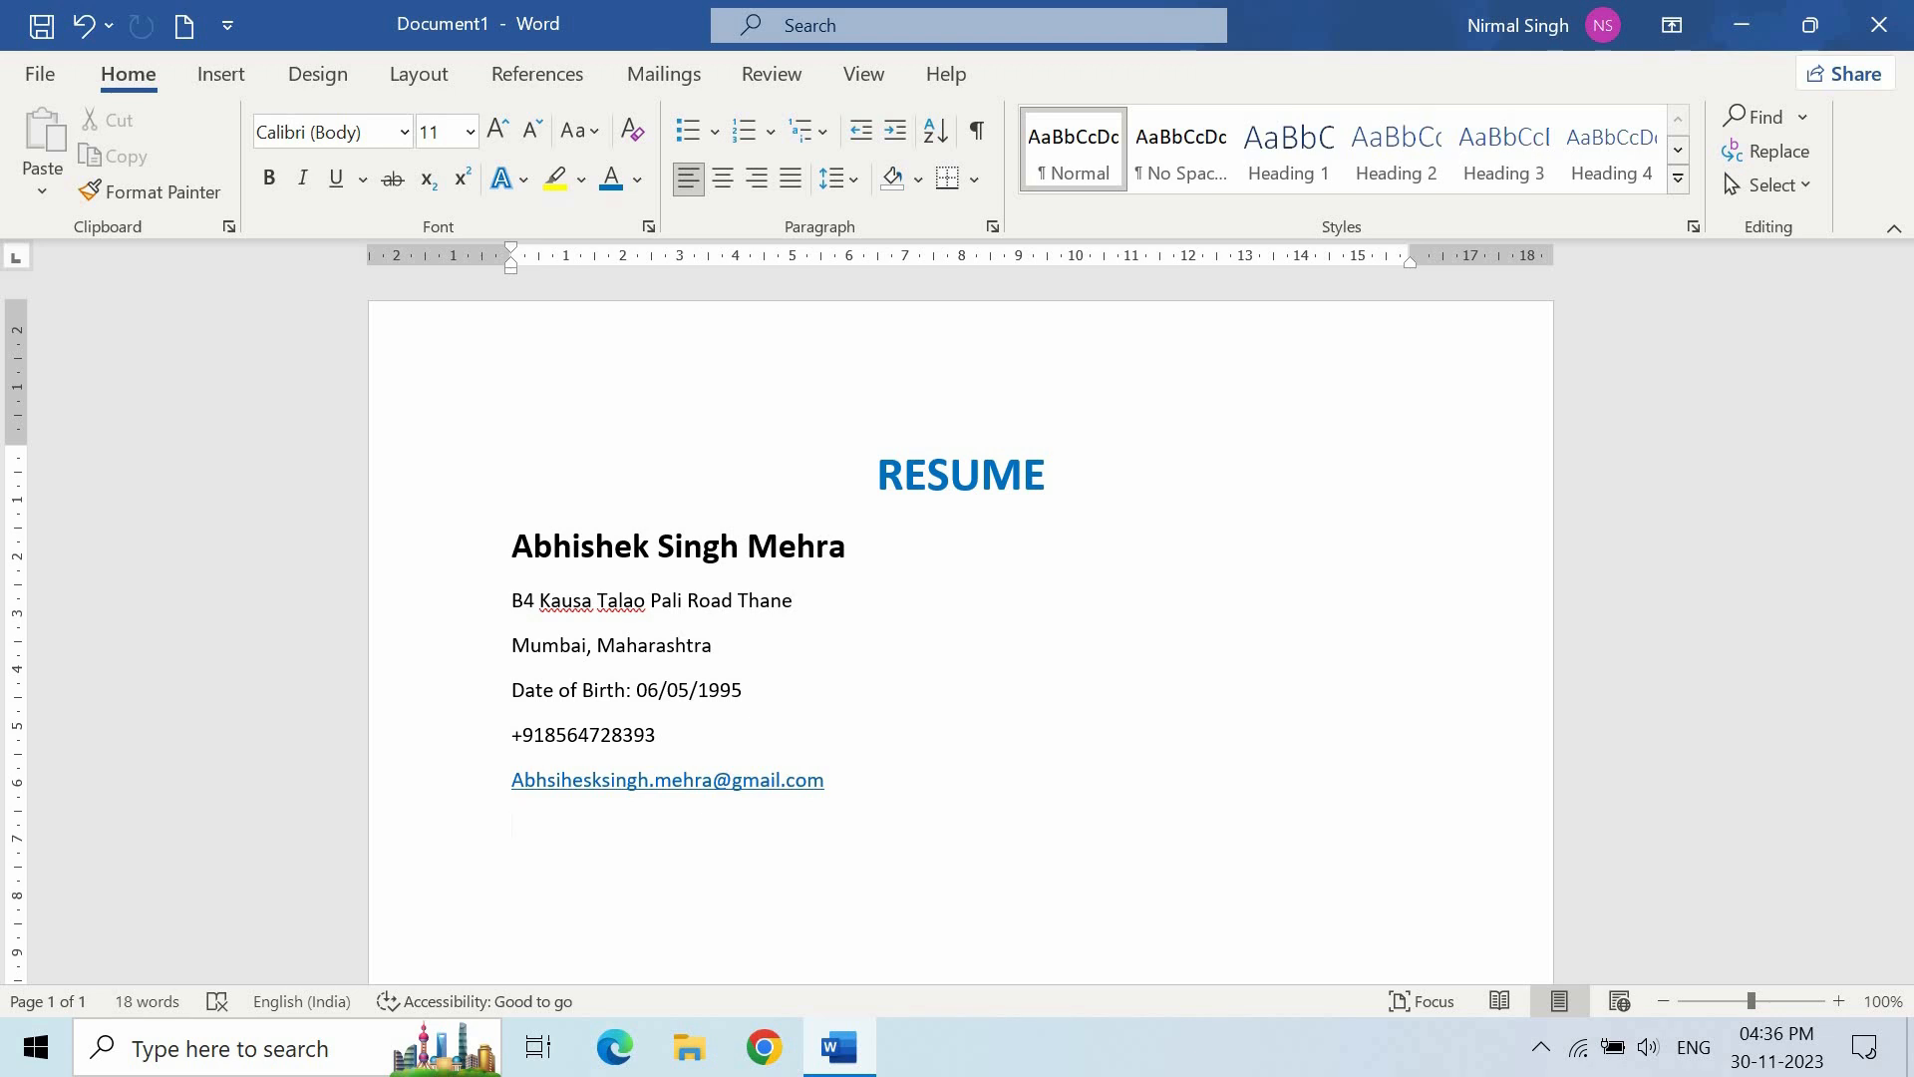
{"action": "left_click", "coordinate": [554, 780]}
{"action": "key", "text": "BackSpace"}
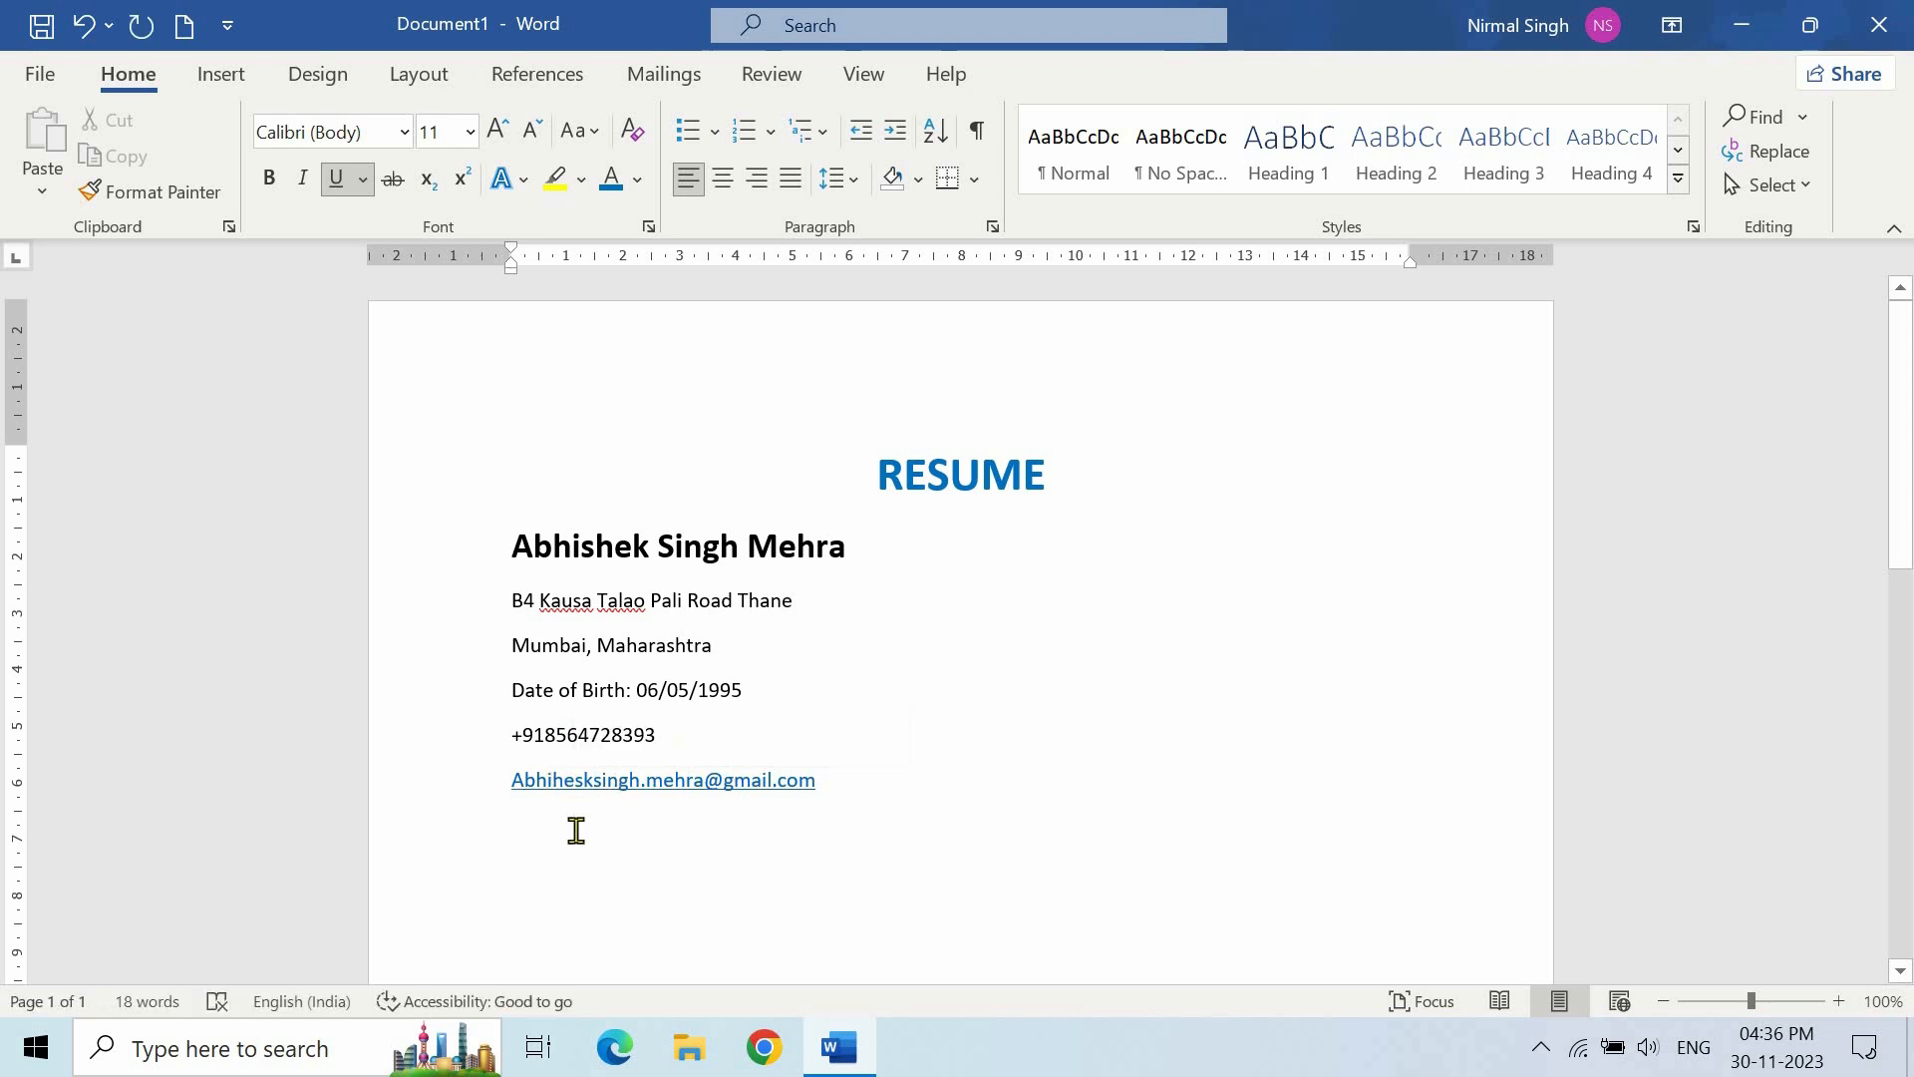
{"action": "type", "text": "s"}
{"action": "left_click", "coordinate": [870, 782]}
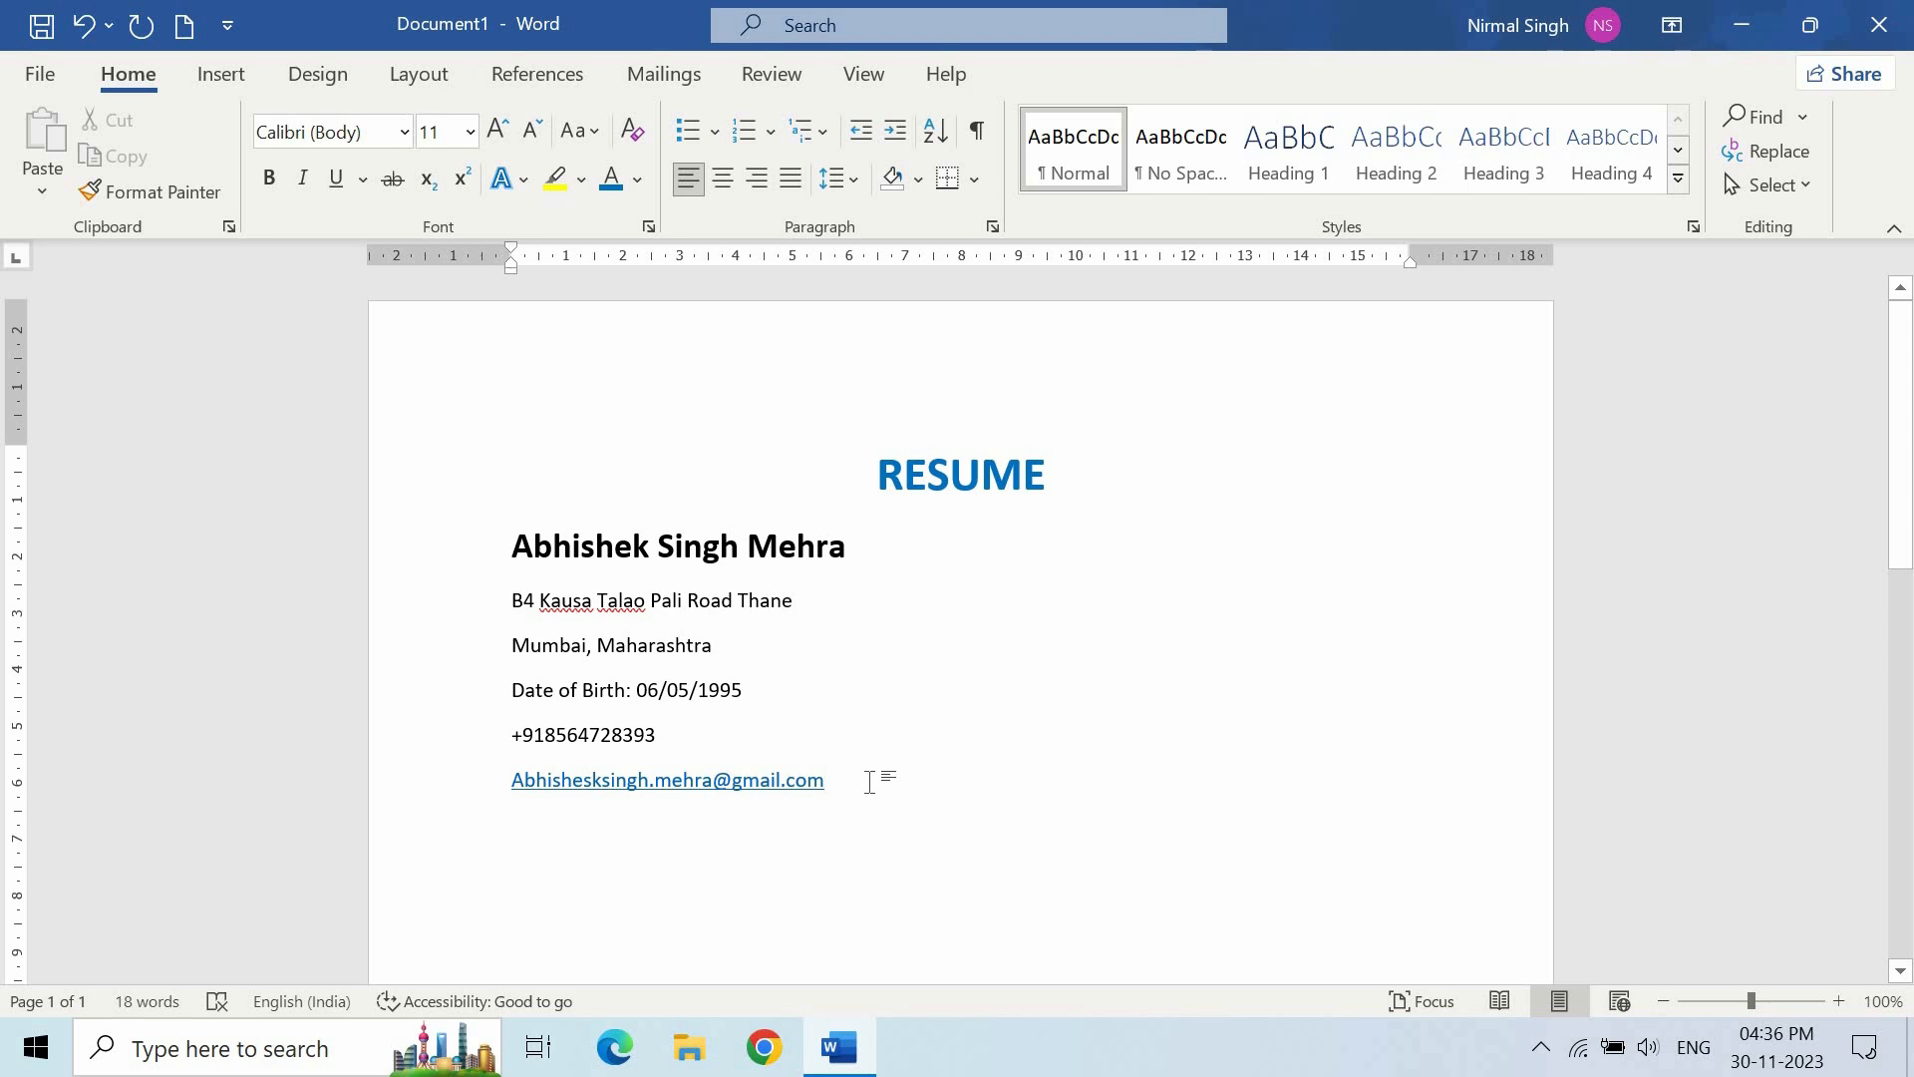
{"action": "left_click", "coordinate": [595, 795]}
{"action": "key", "text": "BackSpace"}
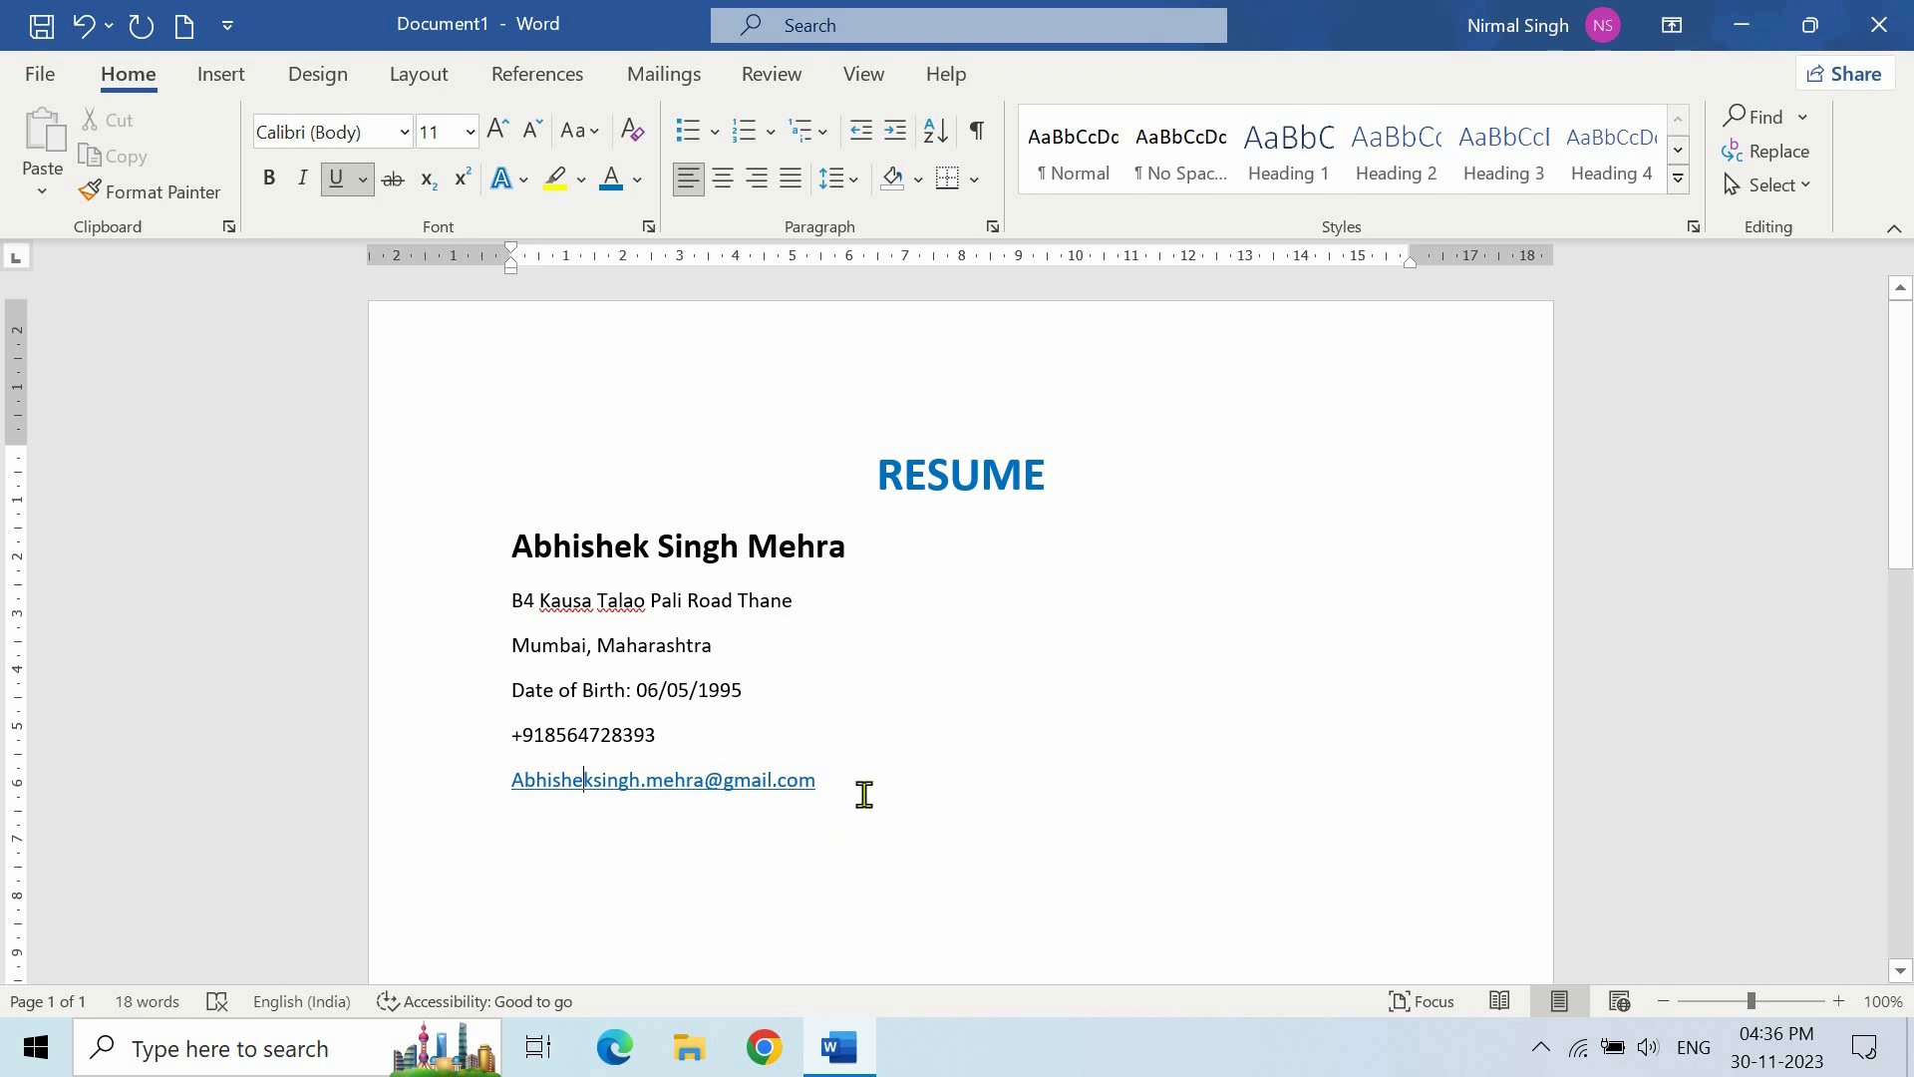
- Apply Remove Space After Paragraph to the name and contact lines
{"action": "left_click_drag", "start_coordinate": [871, 786], "coordinate": [482, 562]}
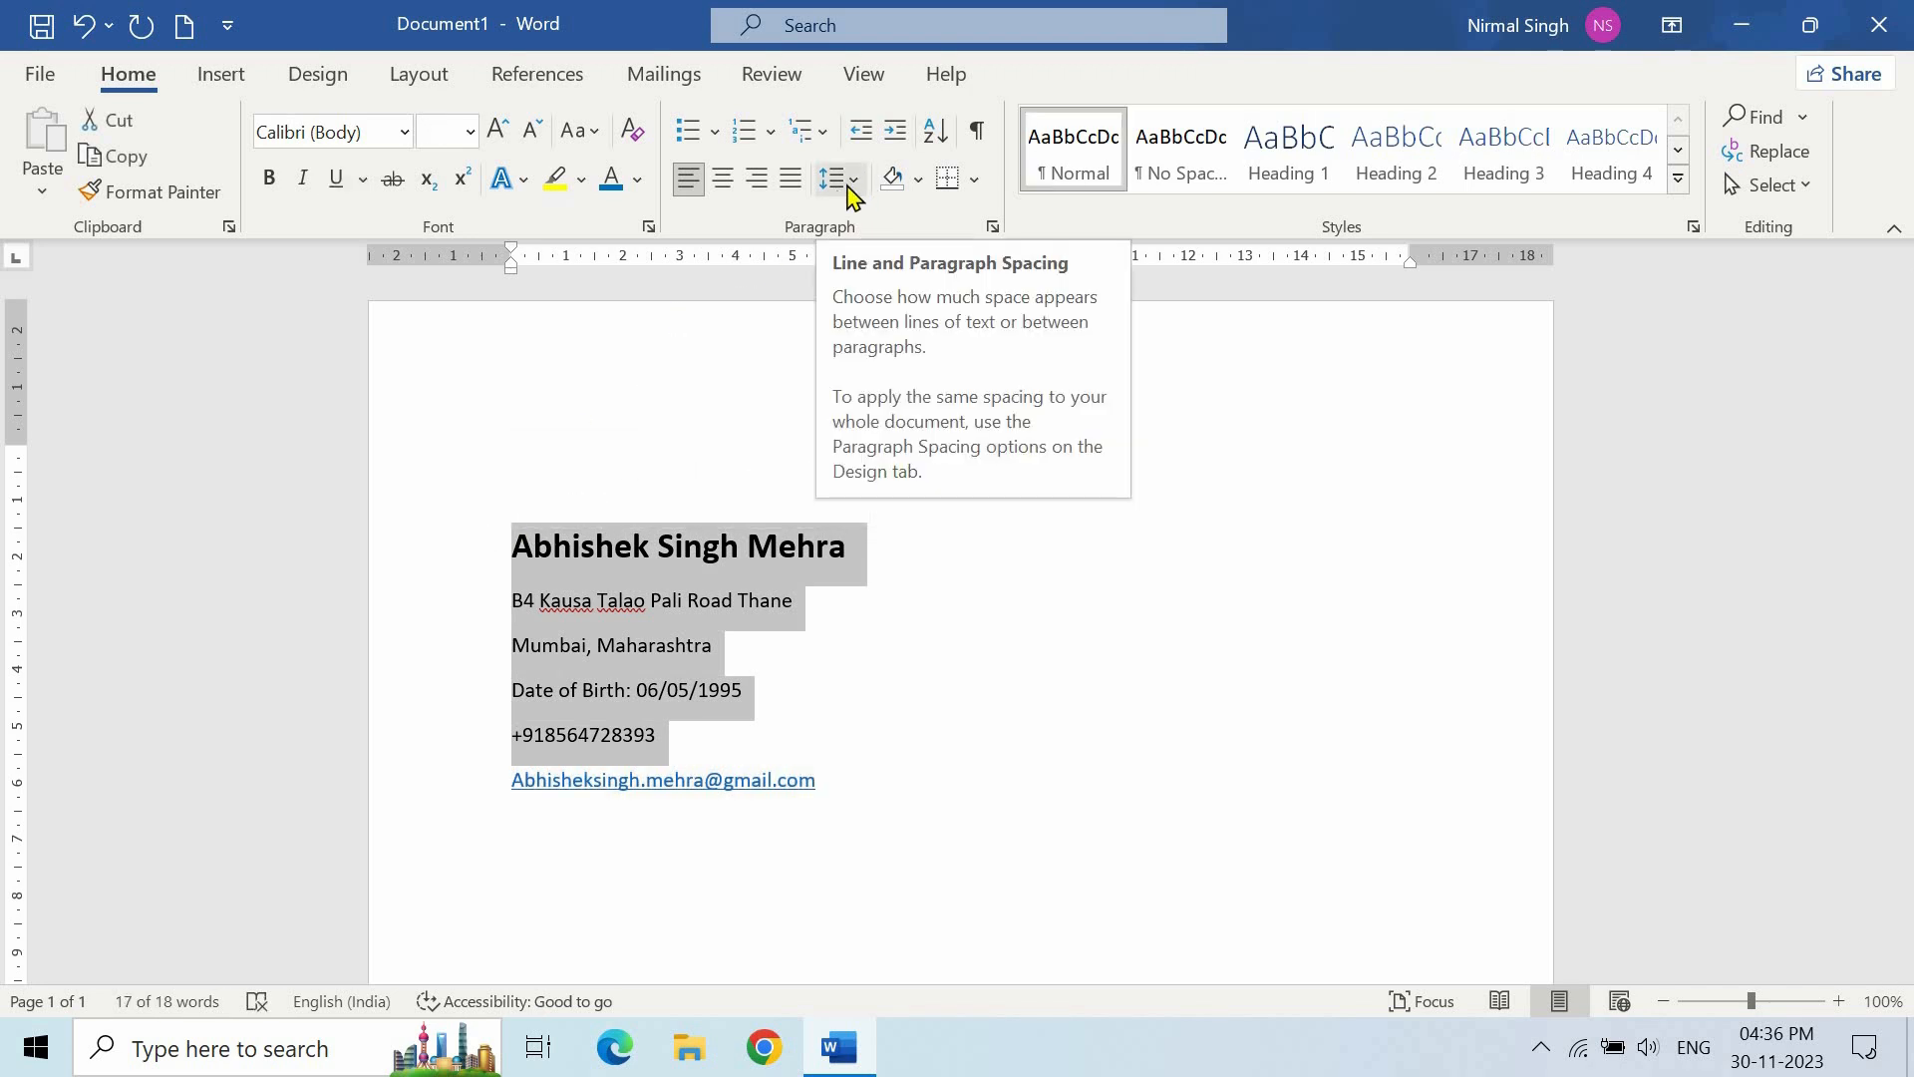
{"action": "left_click", "coordinate": [850, 185]}
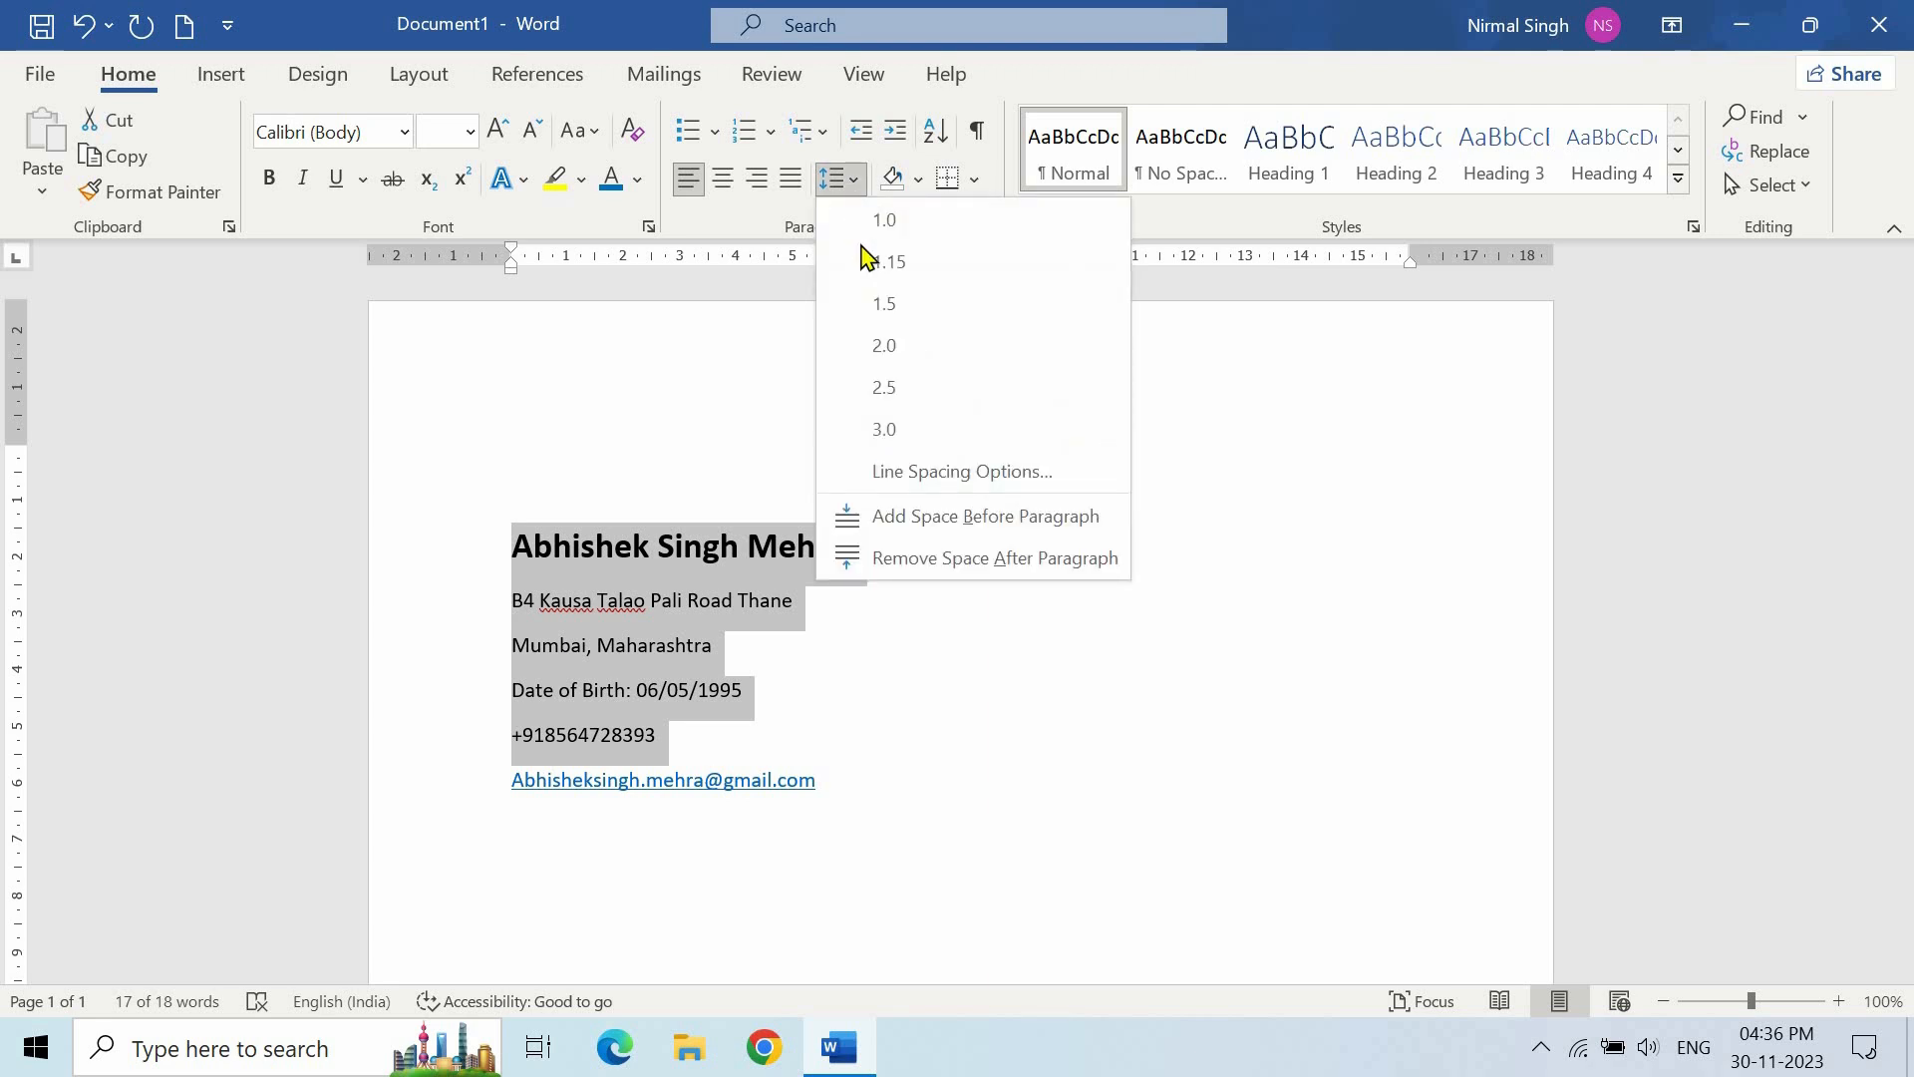
{"action": "left_click", "coordinate": [952, 563]}
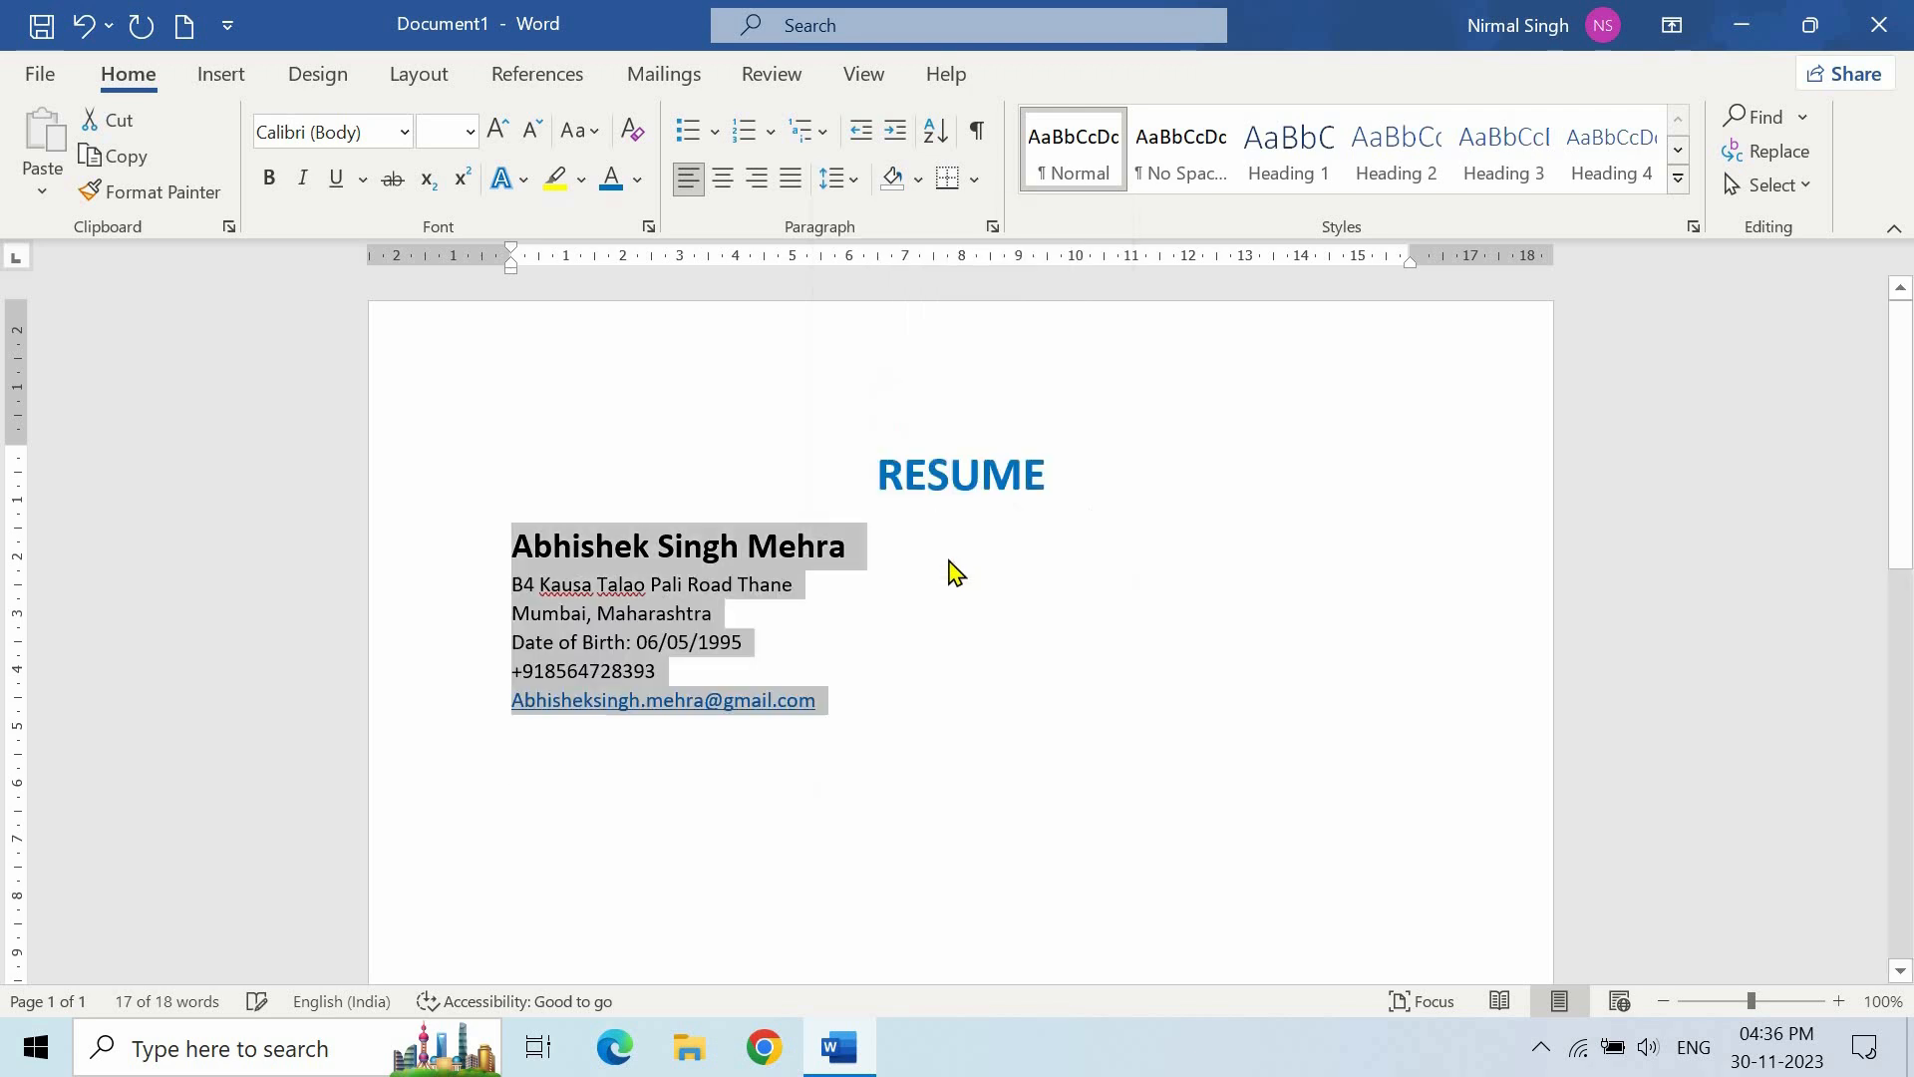
{"action": "left_click", "coordinate": [746, 618]}
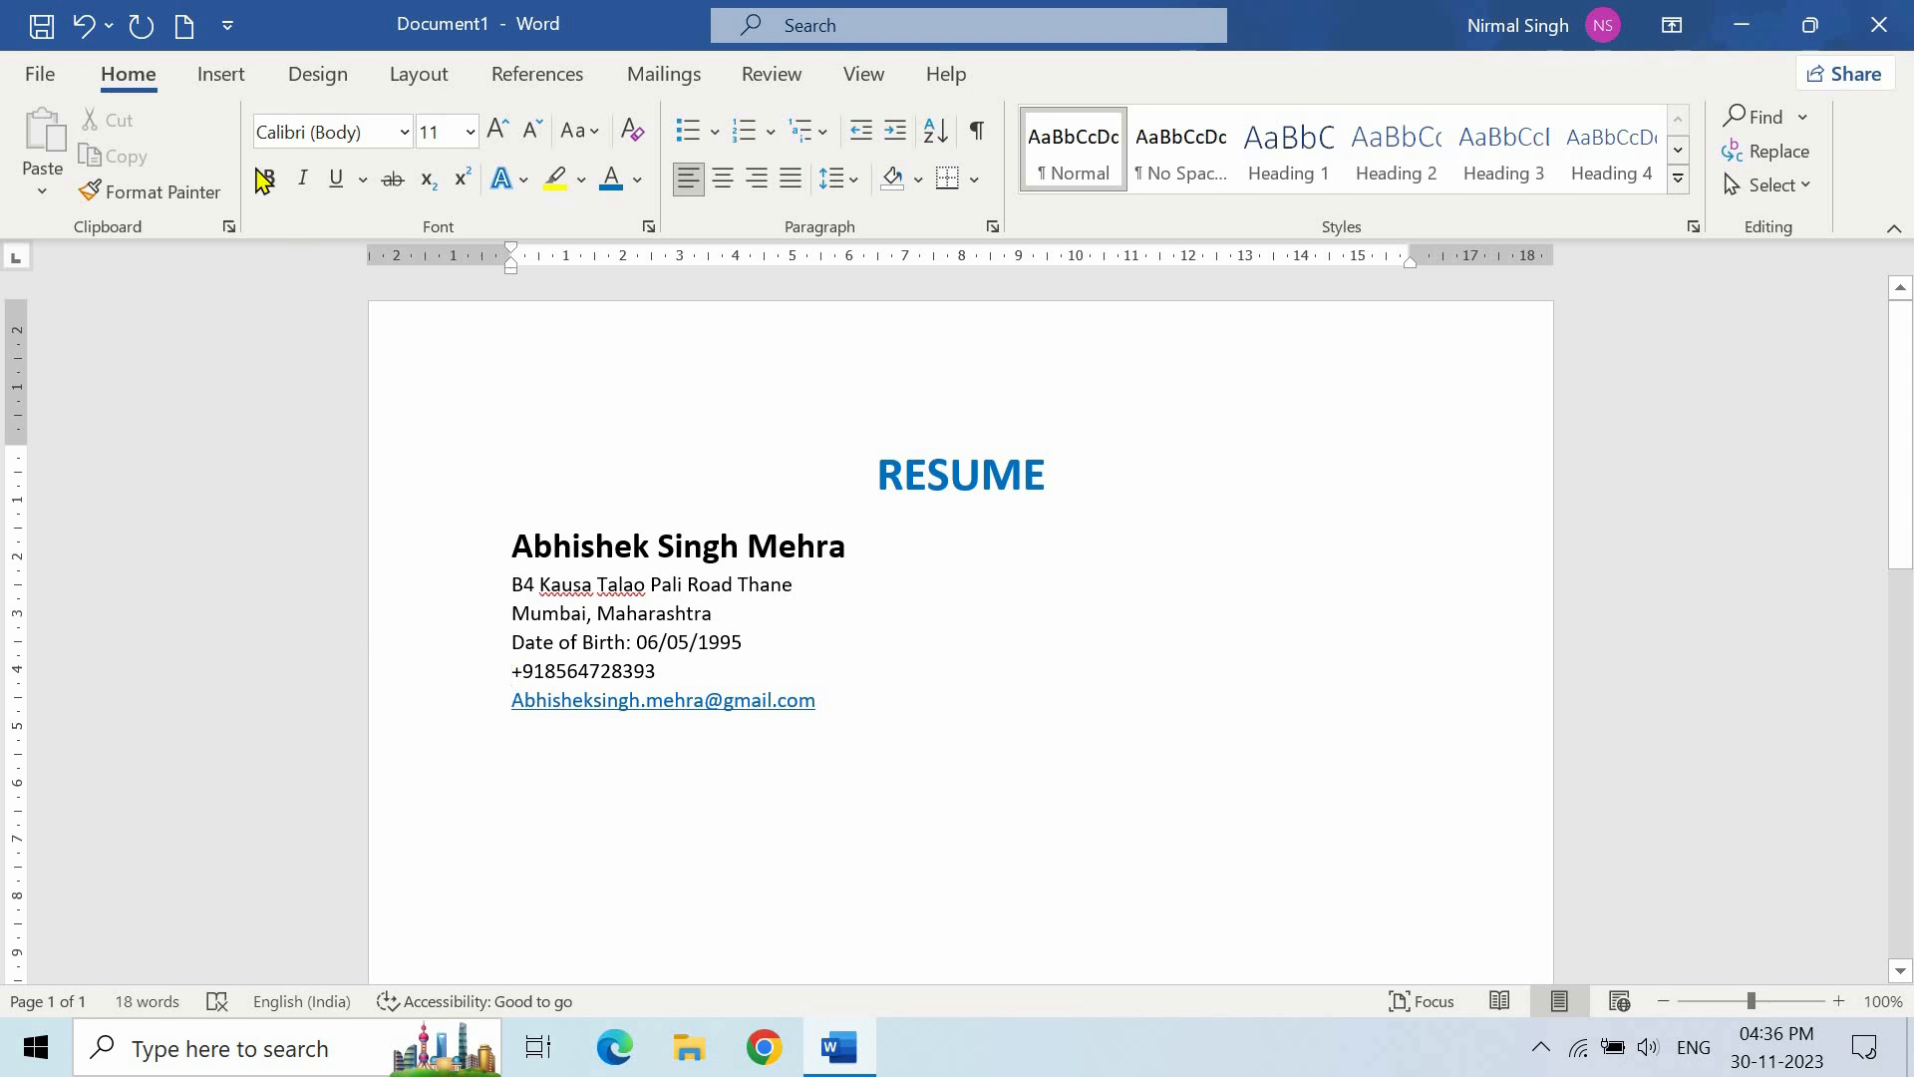
- Insert a telephone handset icon from Icons and shrink it to text size
{"action": "left_click", "coordinate": [224, 85]}
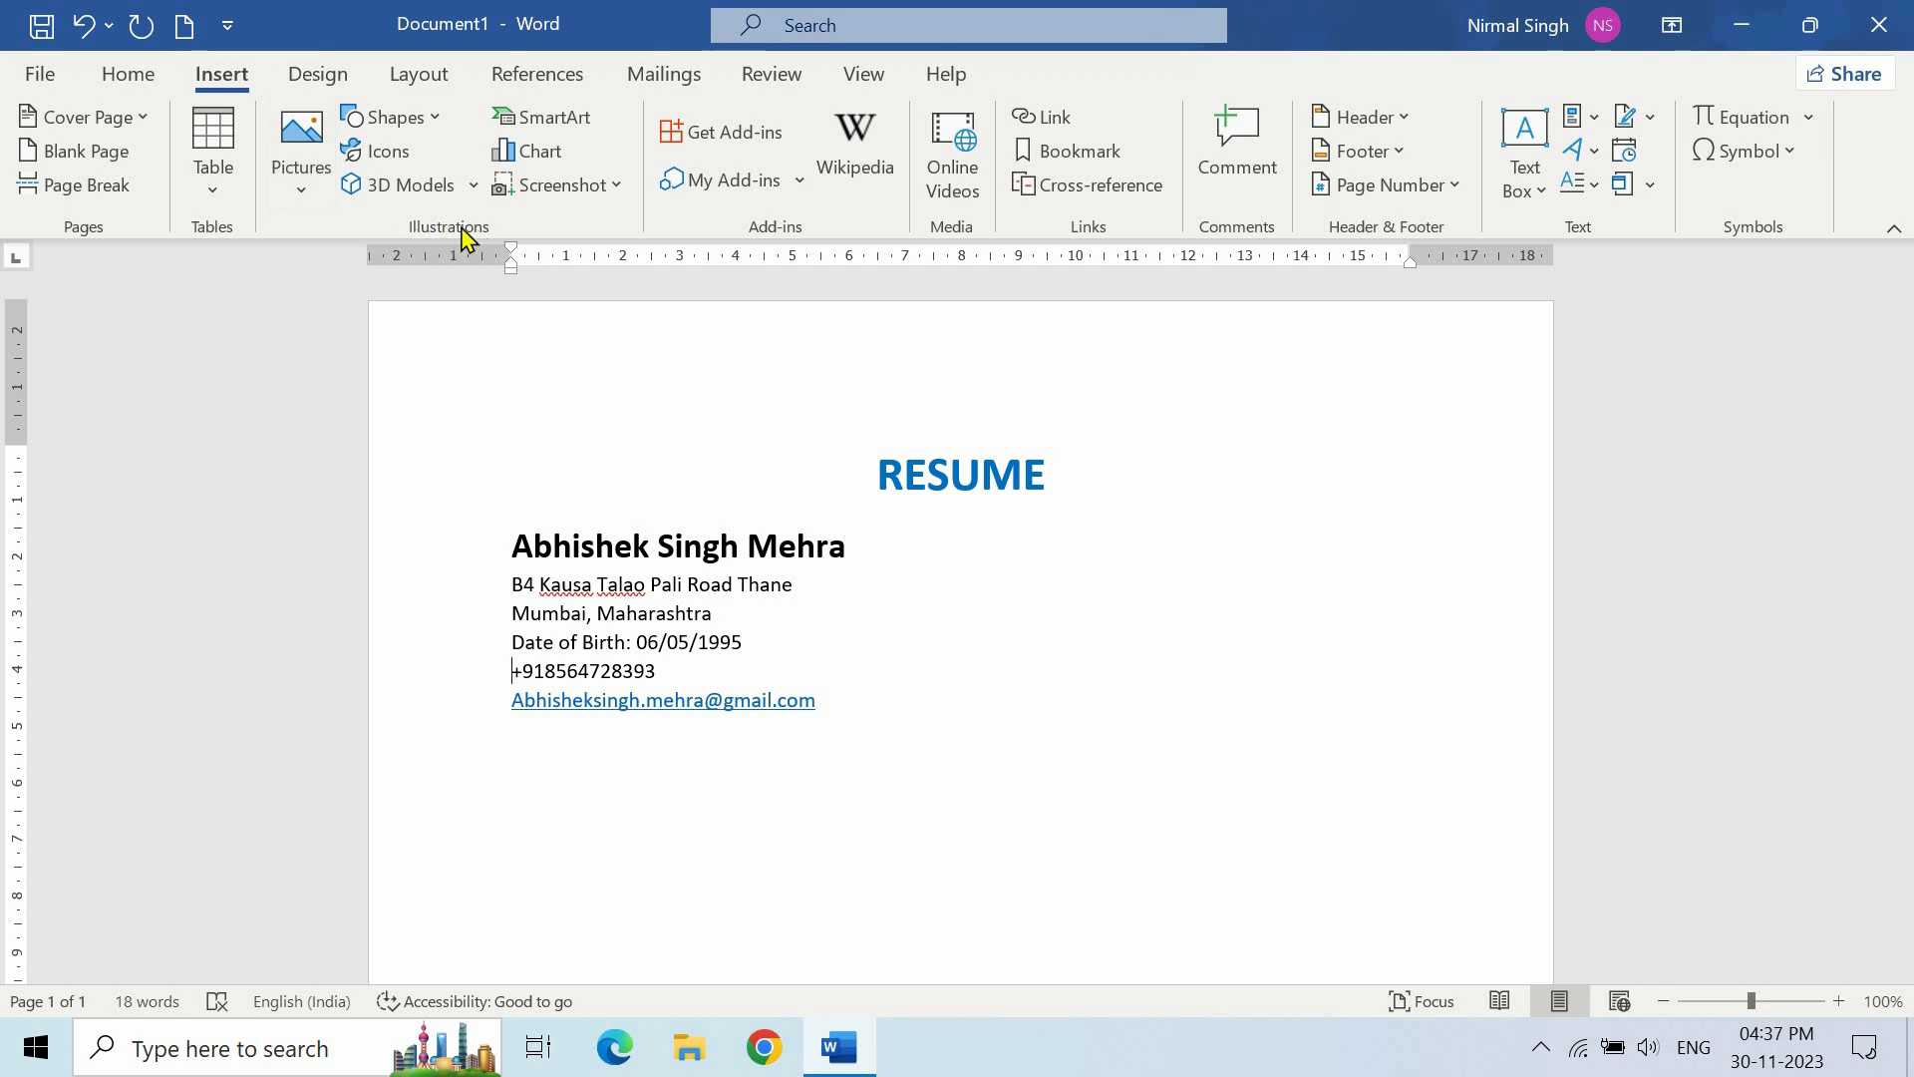
{"action": "left_click", "coordinate": [387, 158]}
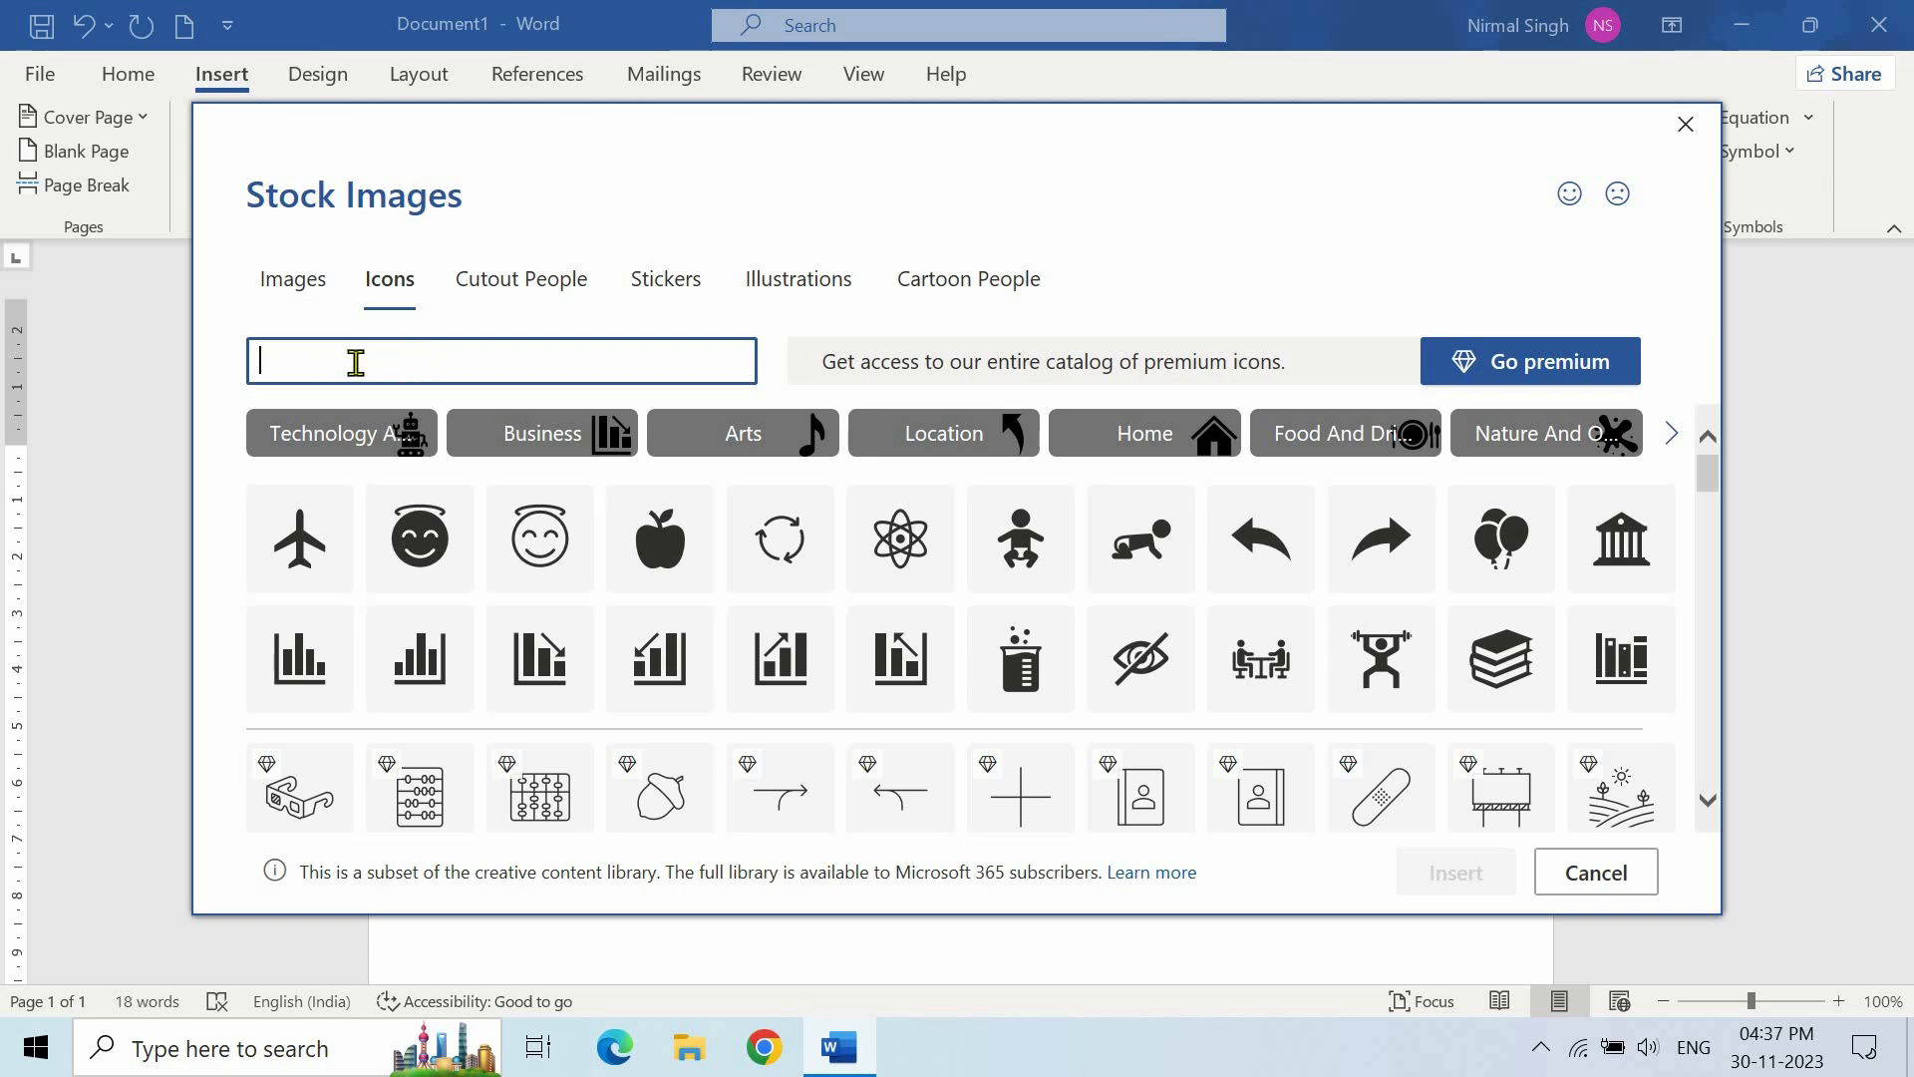
{"action": "type", "text": "Telephone"}
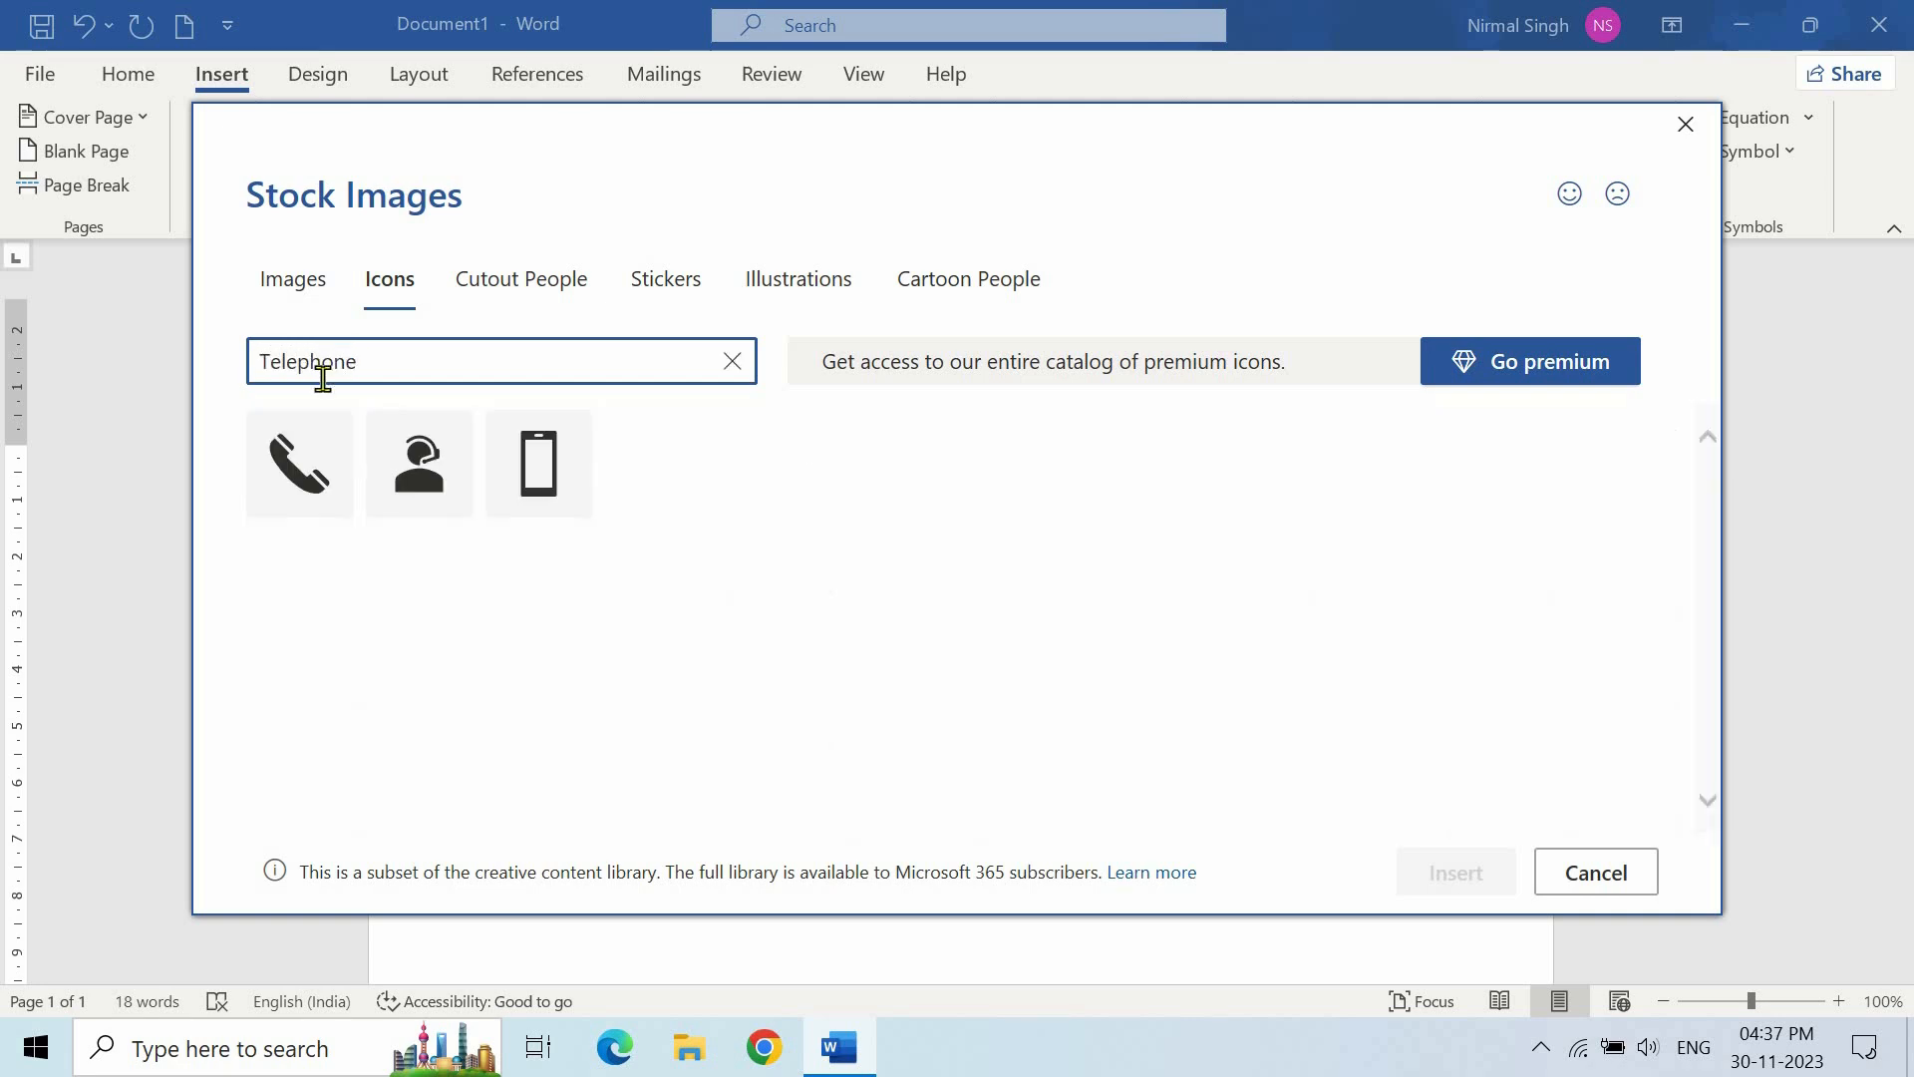
{"action": "left_click", "coordinate": [326, 430]}
{"action": "left_click", "coordinate": [1436, 877]}
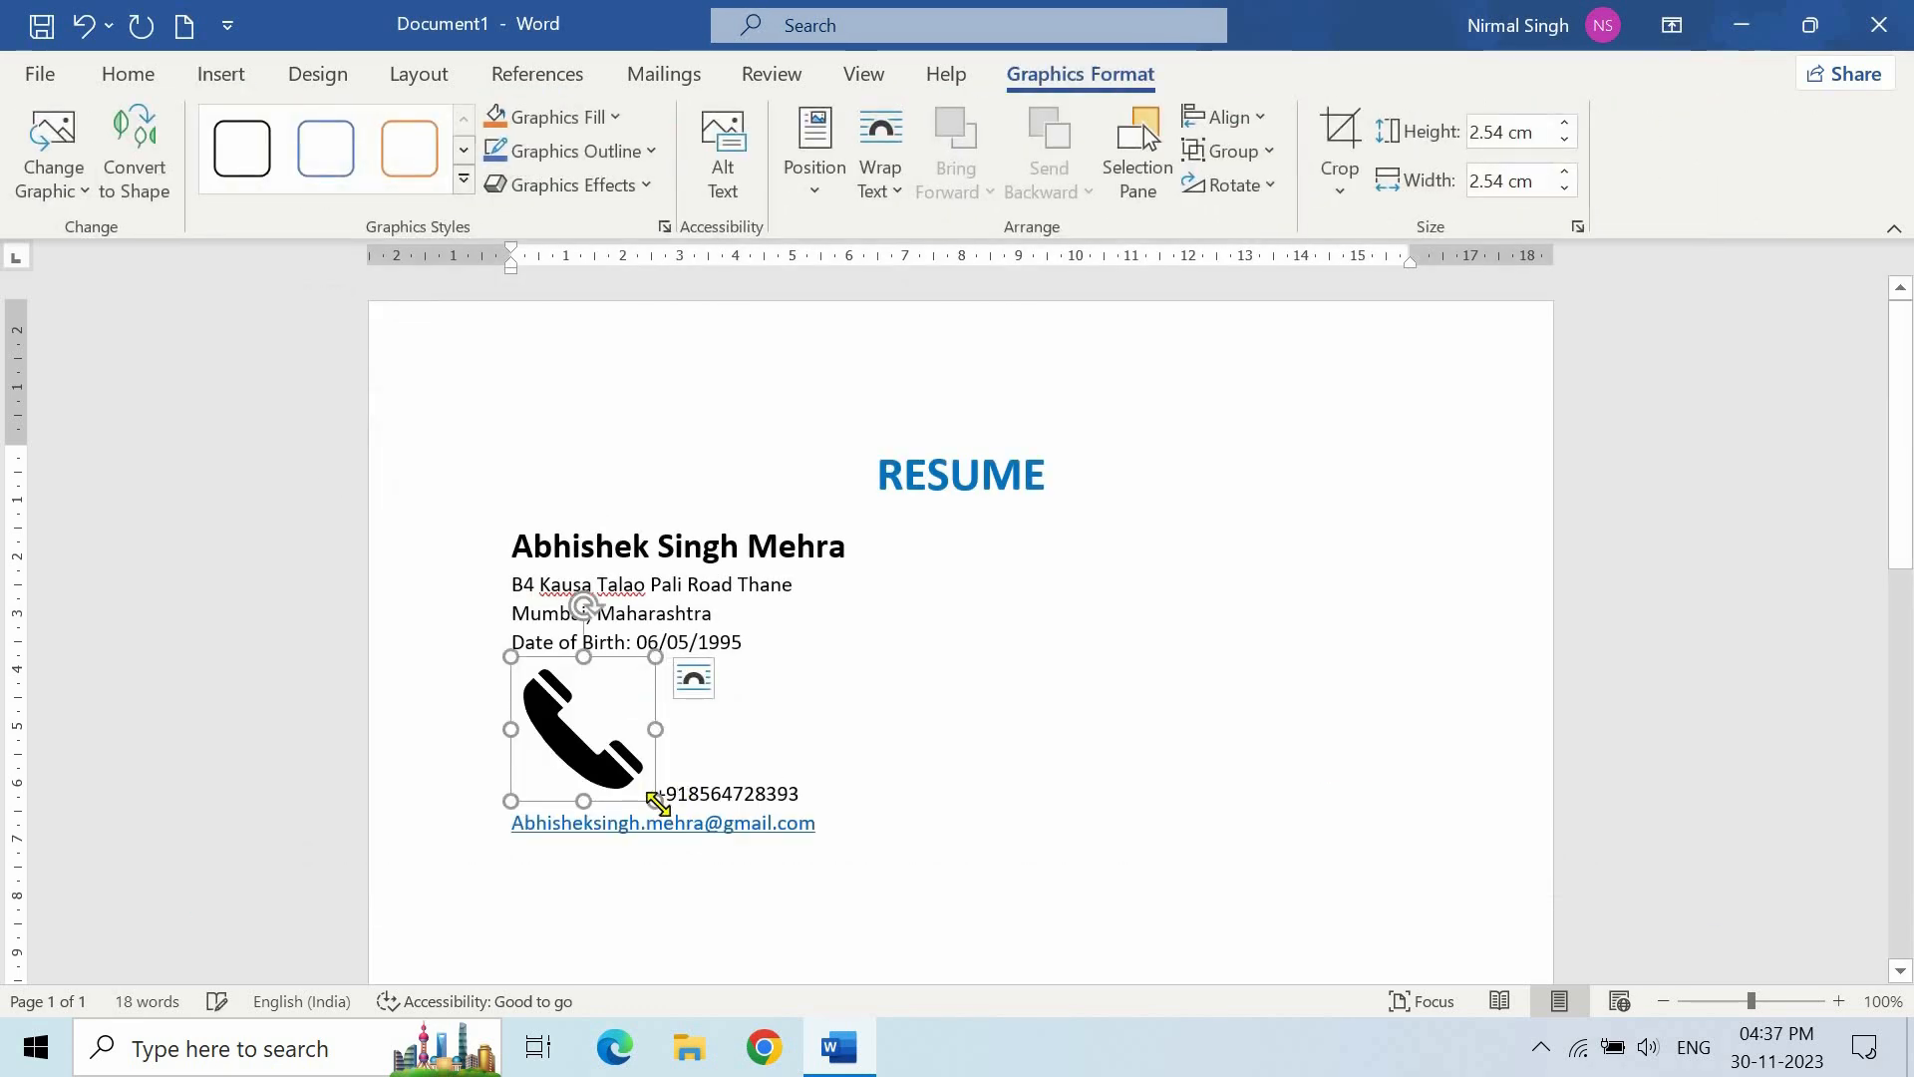
{"action": "left_click_drag", "start_coordinate": [658, 804], "coordinate": [525, 674]}
{"action": "left_click", "coordinate": [612, 658]}
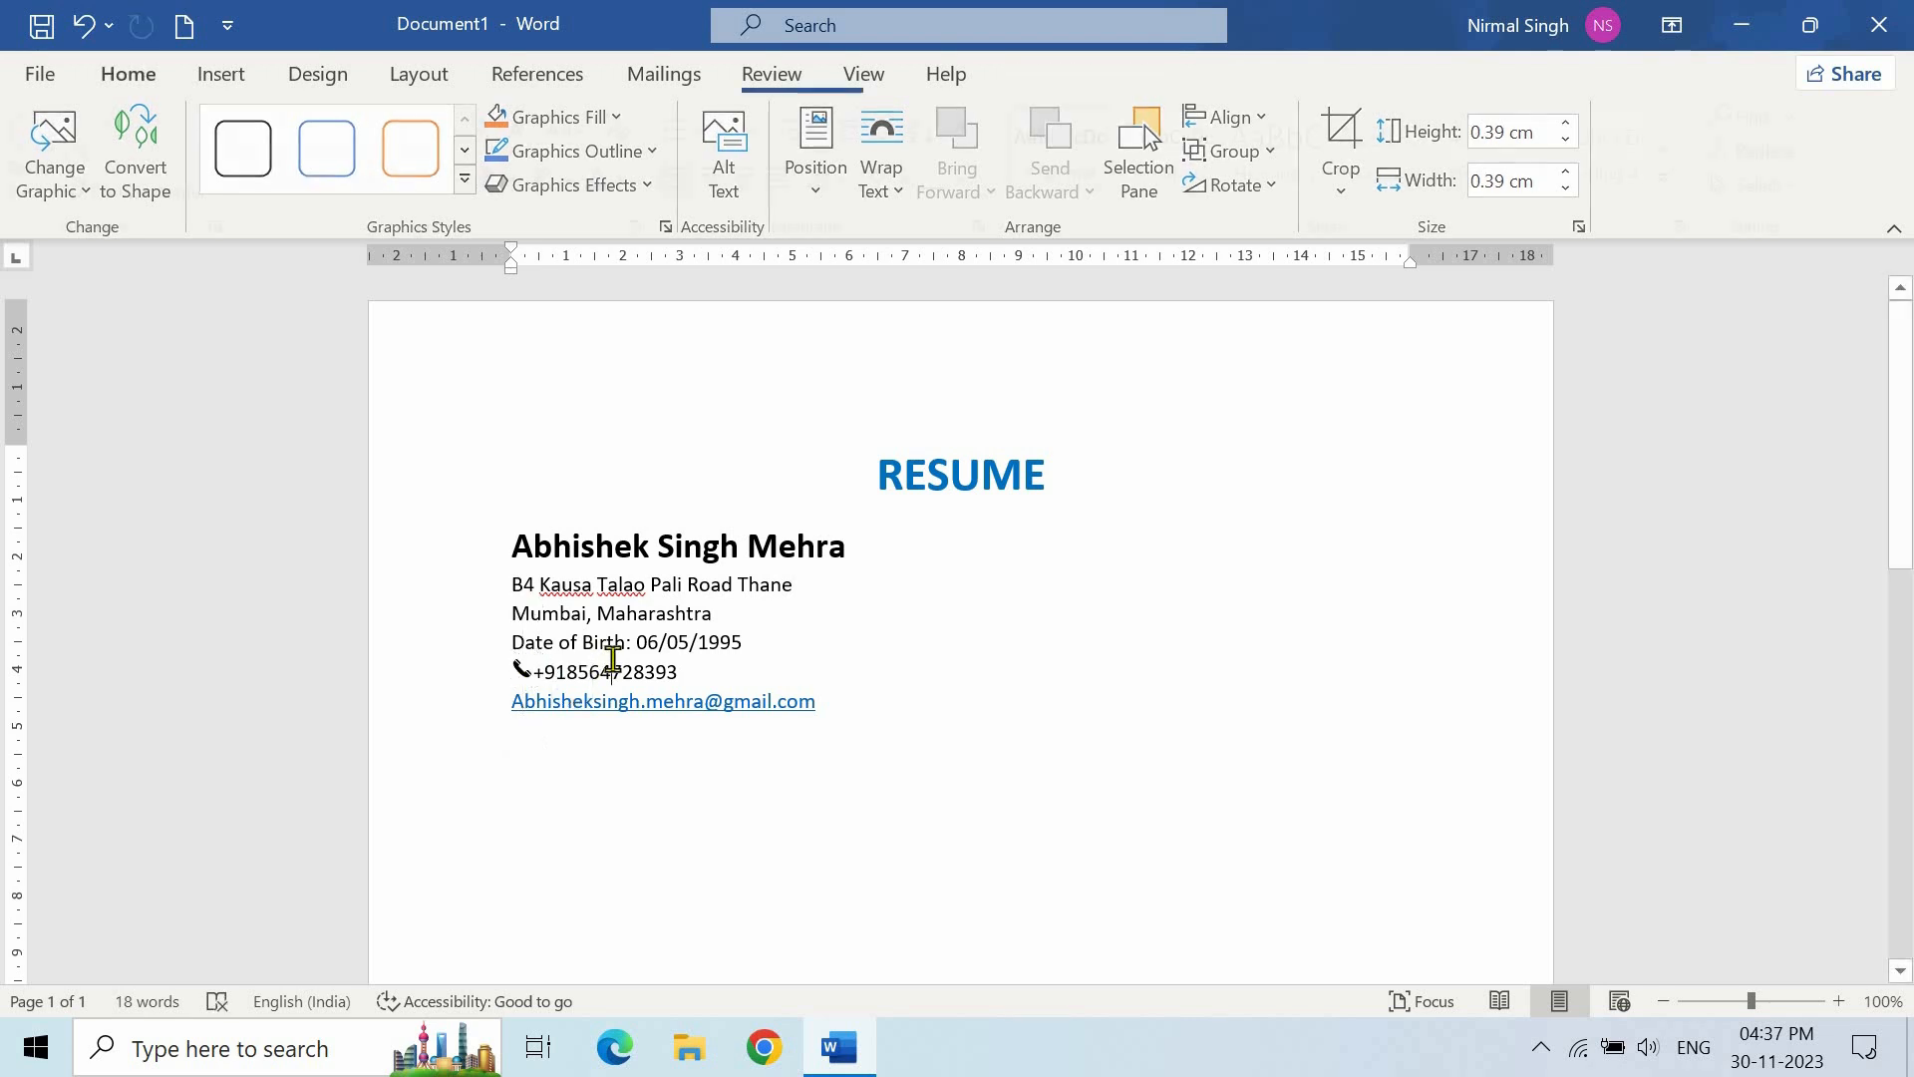
- Move the telephone icon before the phone number and set its wrapping to Tight
{"action": "left_click", "coordinate": [520, 670]}
{"action": "left_click_drag", "start_coordinate": [520, 670], "coordinate": [574, 688]}
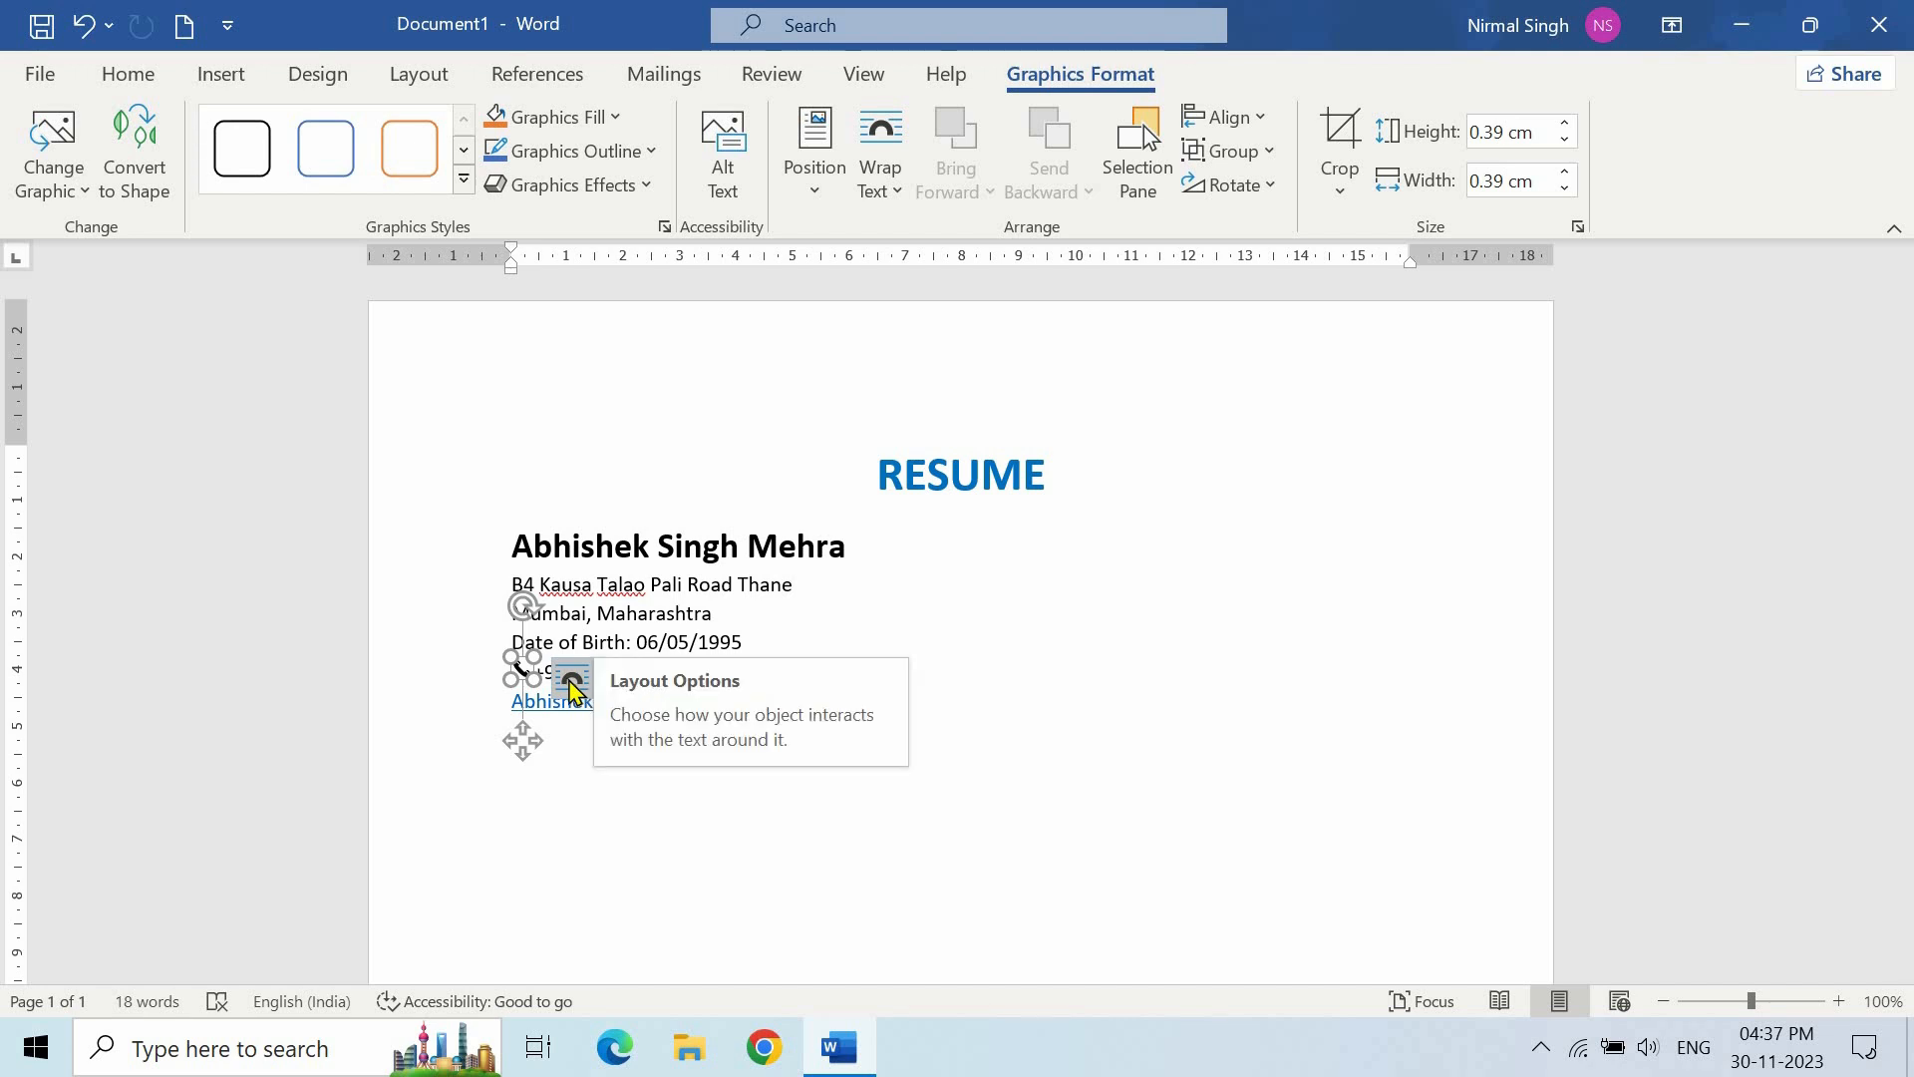
{"action": "left_click", "coordinate": [572, 686]}
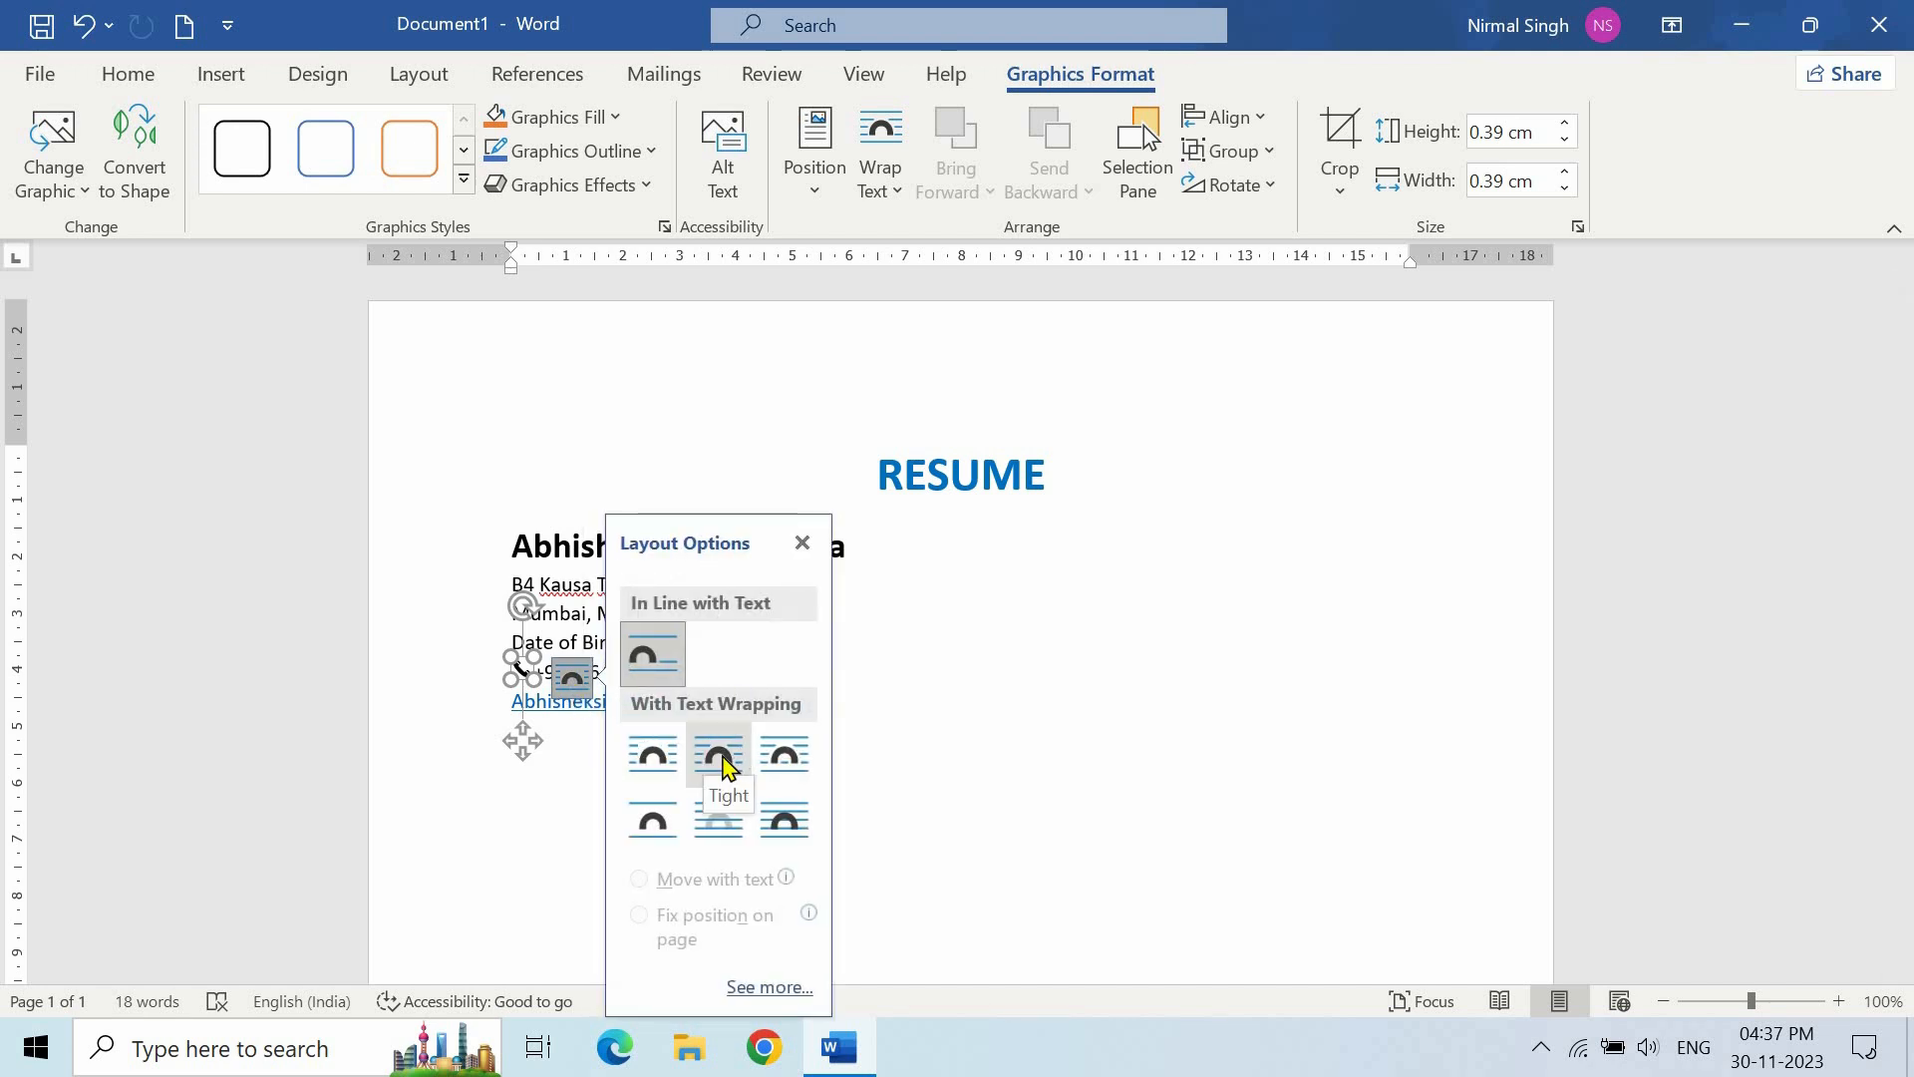
{"action": "left_click", "coordinate": [720, 758]}
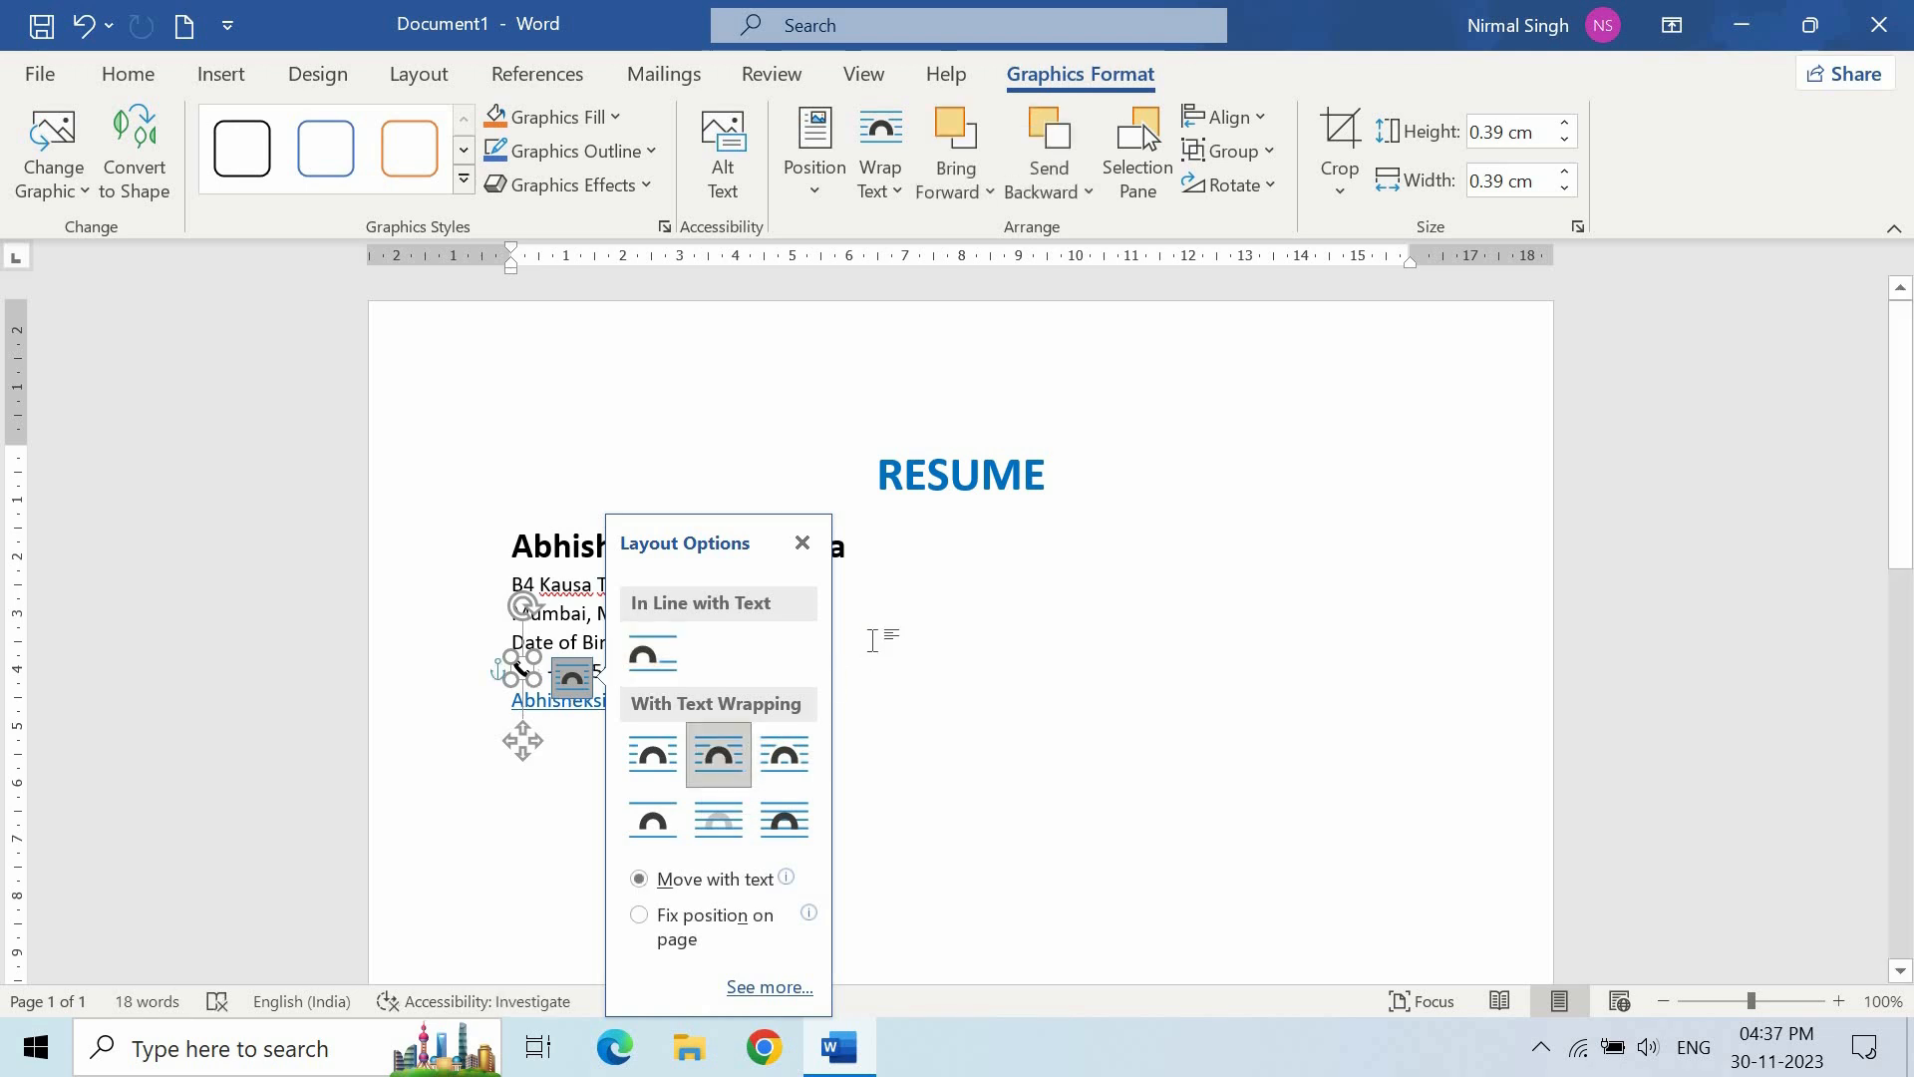
{"action": "left_click", "coordinate": [853, 653]}
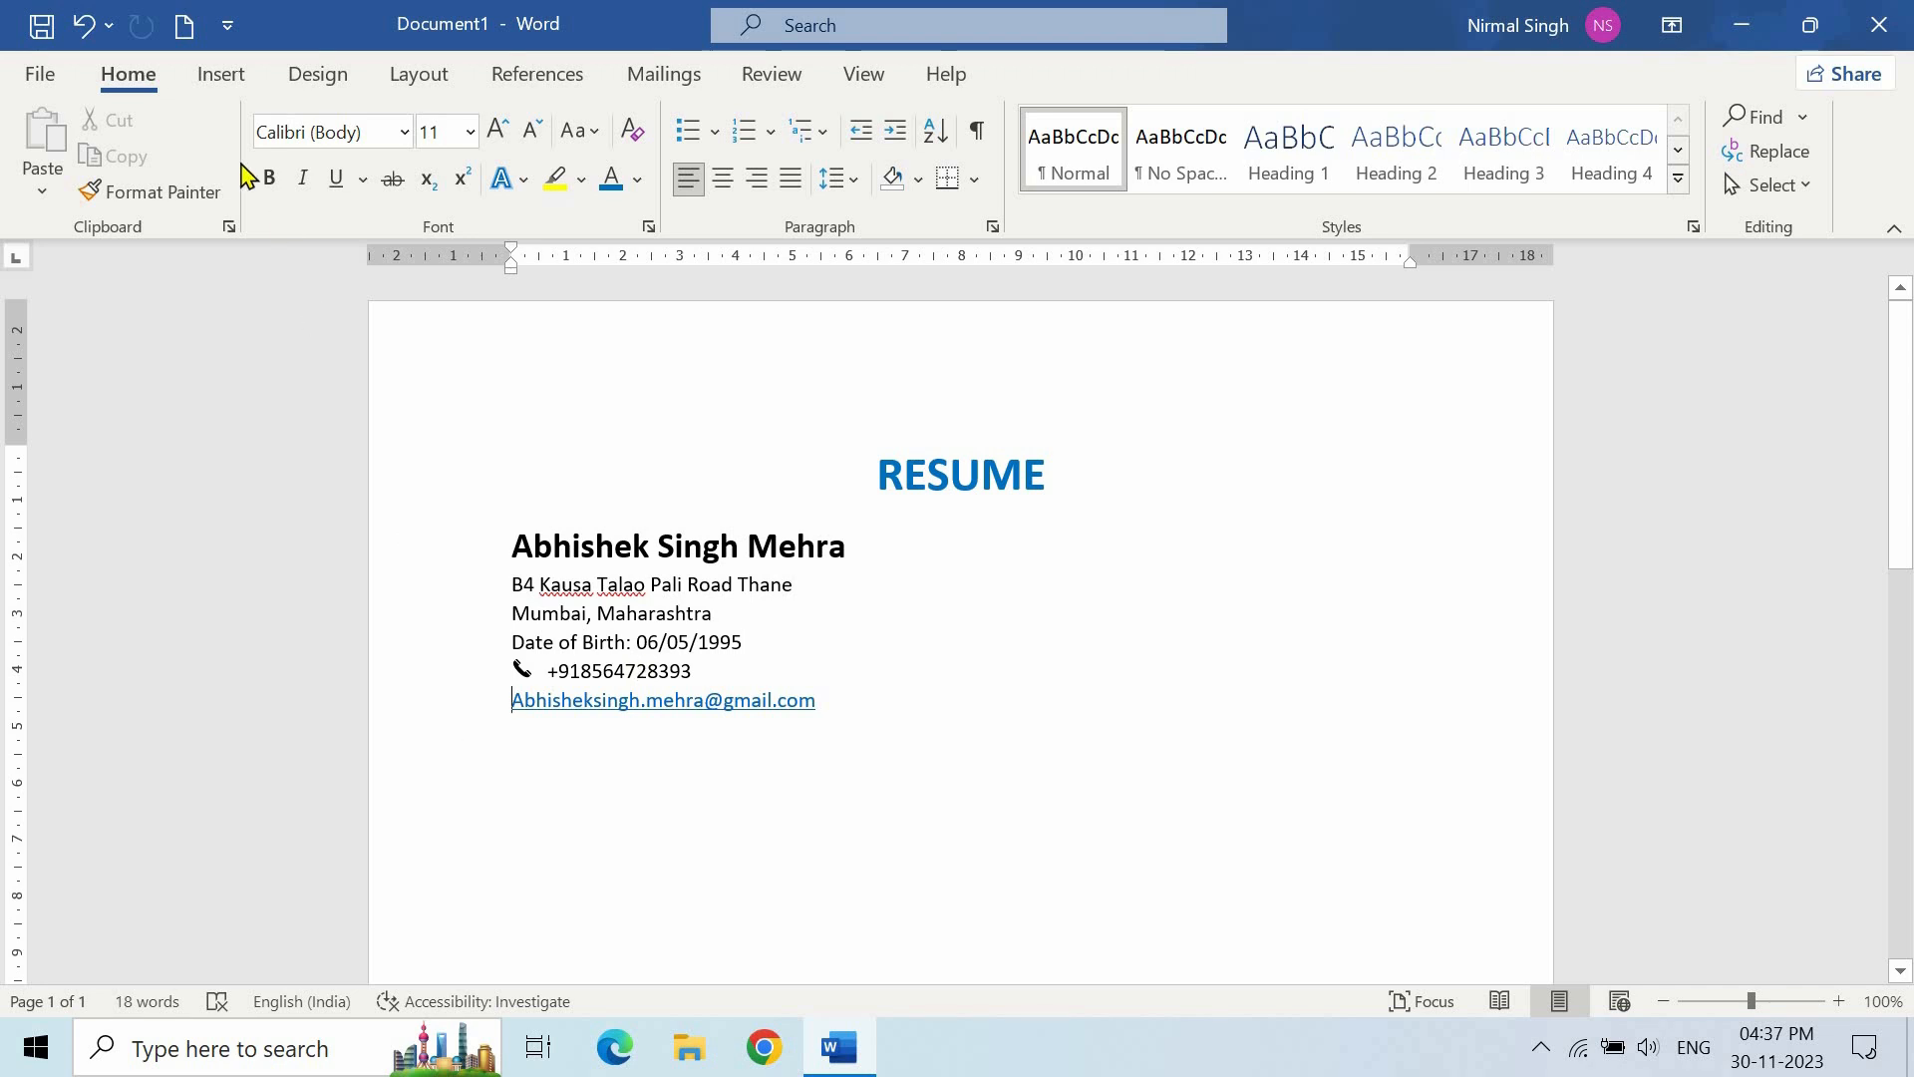
- Insert an envelope icon, shrink it to text size, and set Tight wrapping
{"action": "left_click", "coordinate": [212, 85]}
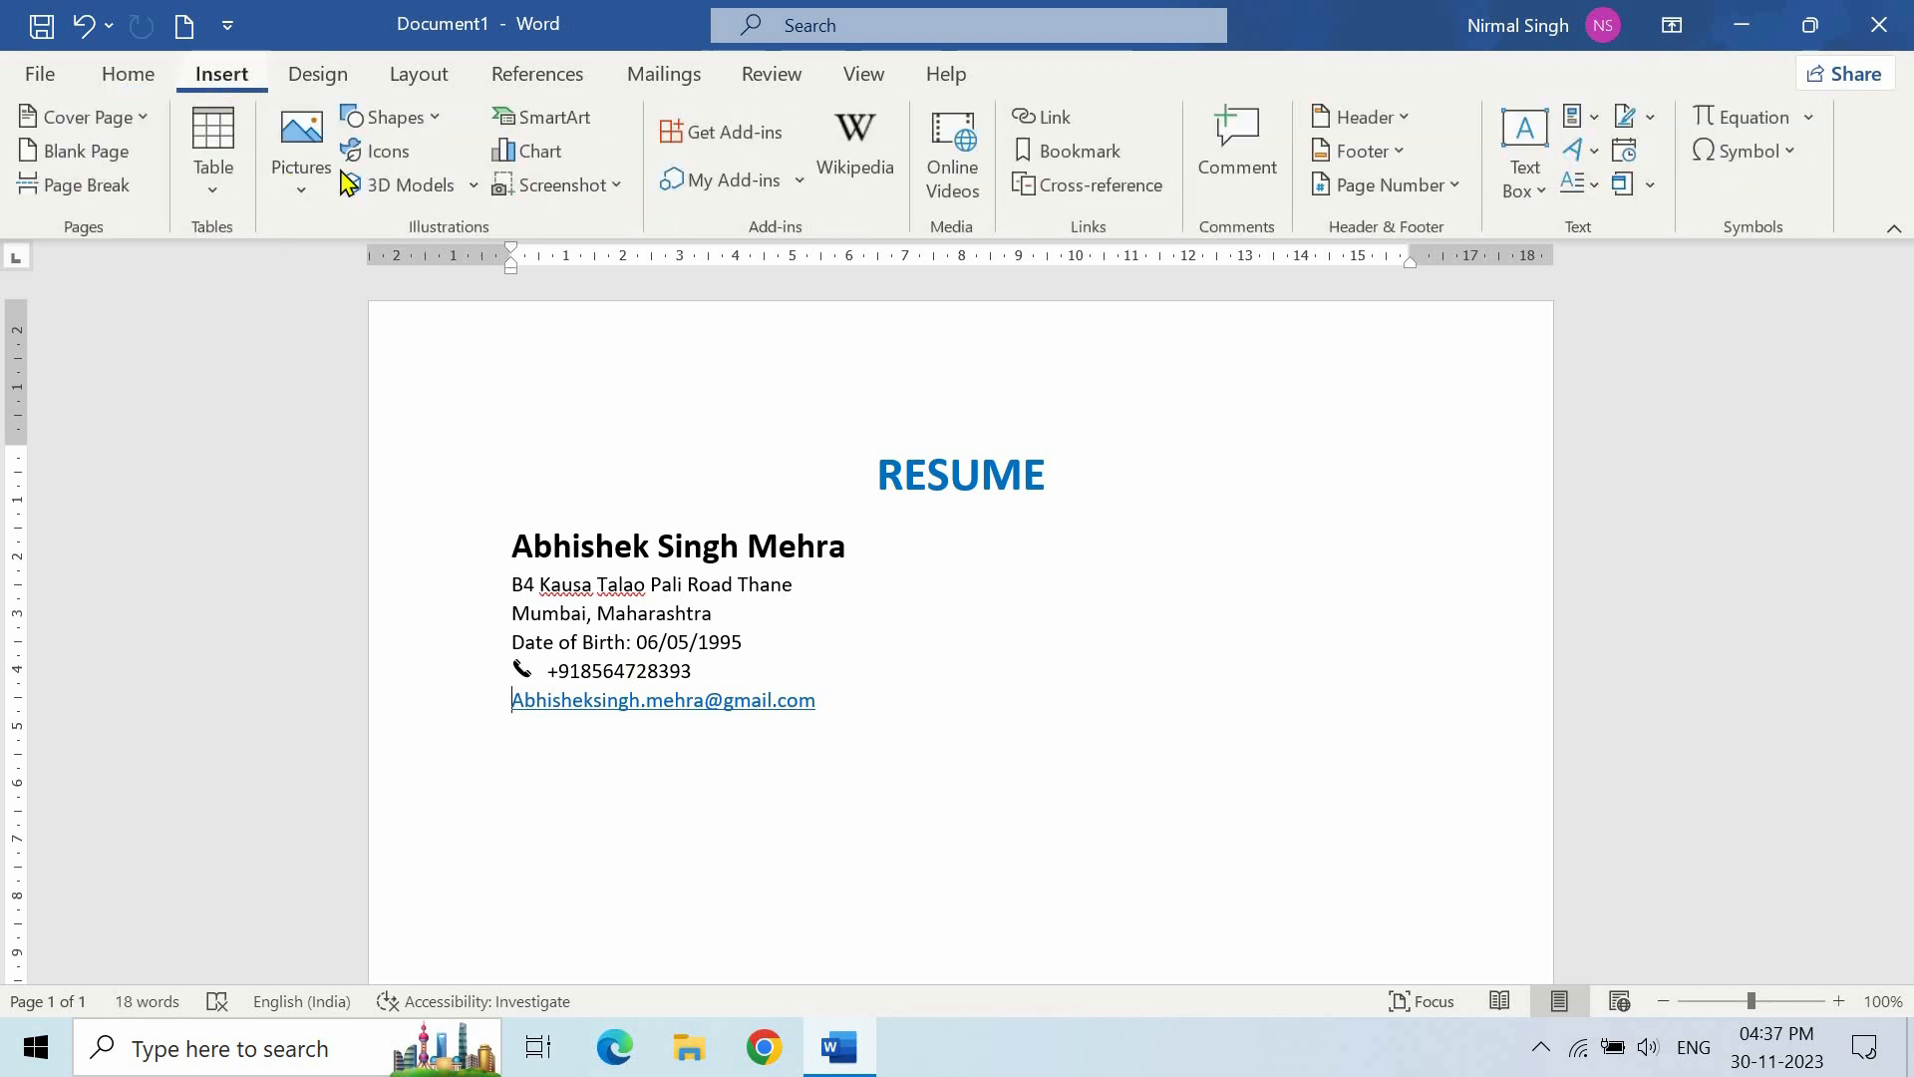
{"action": "left_click", "coordinate": [398, 160]}
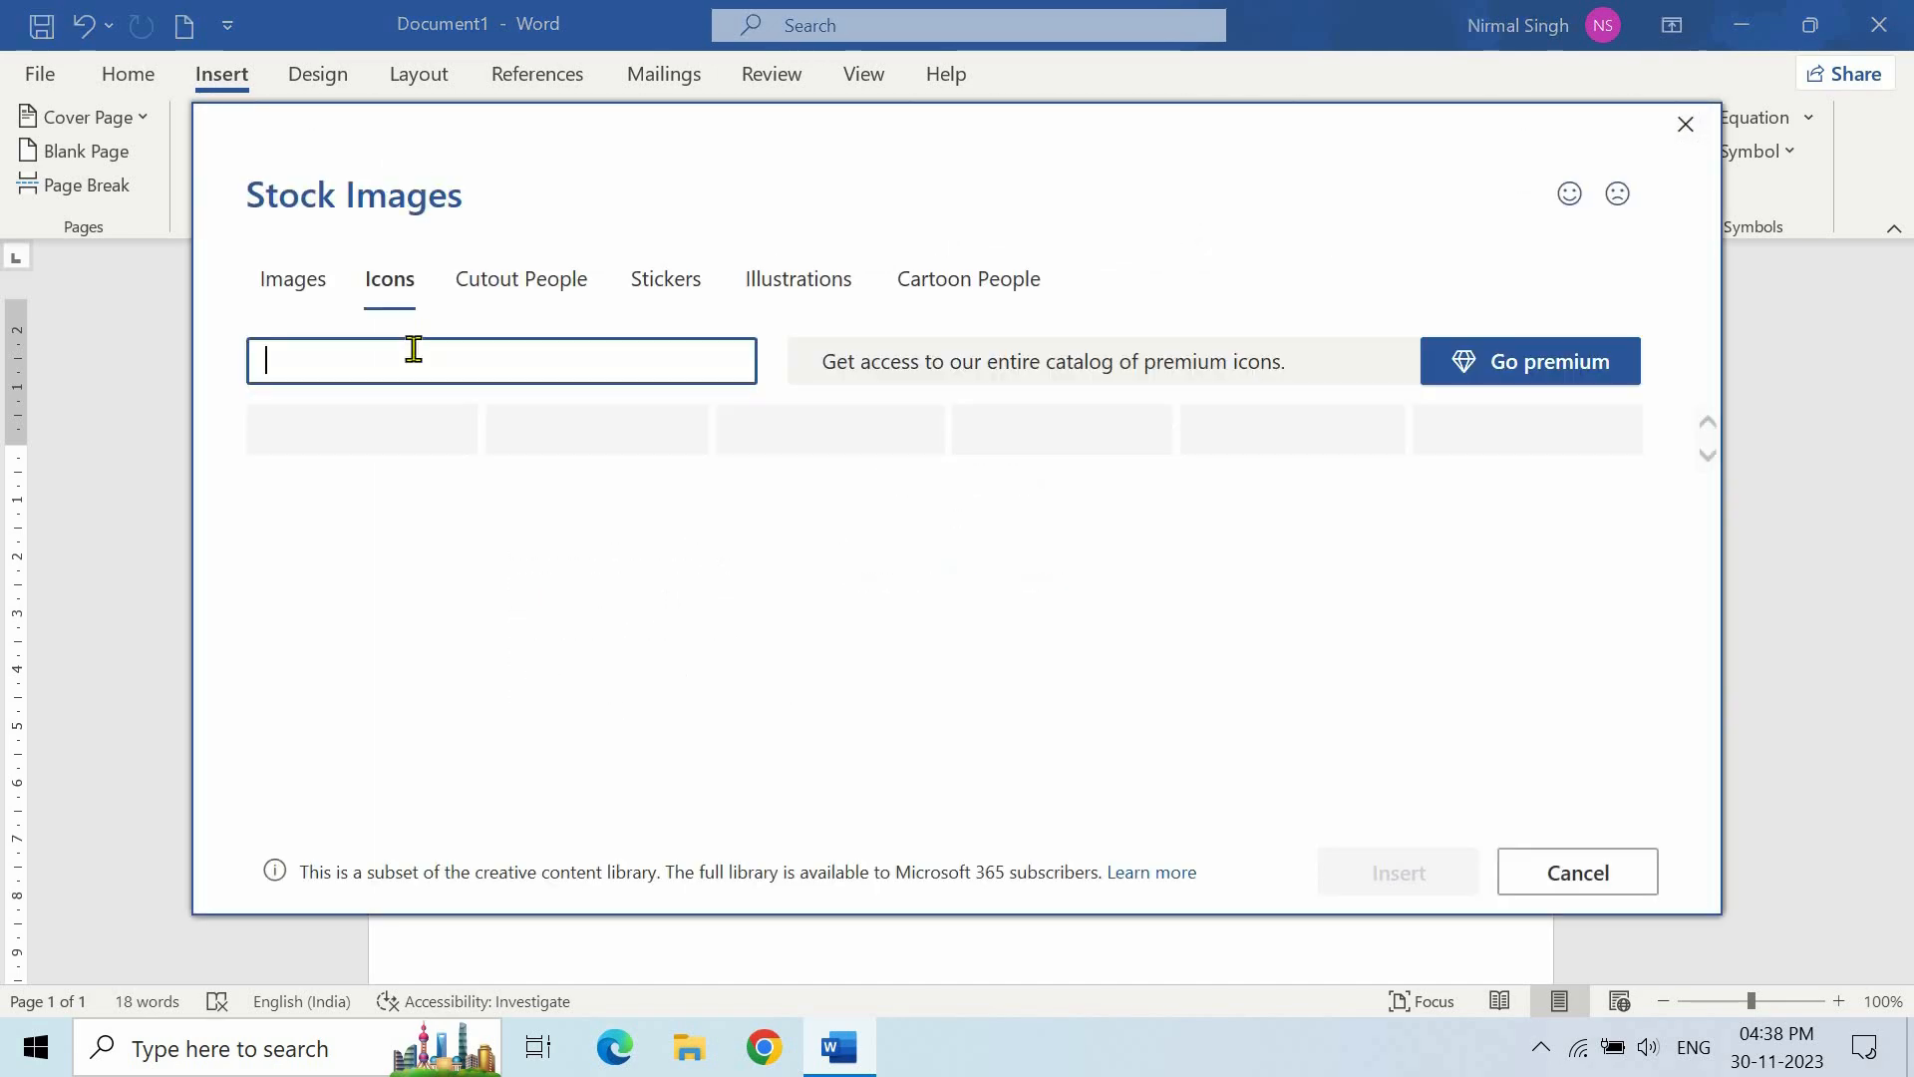
{"action": "type", "text": "email"}
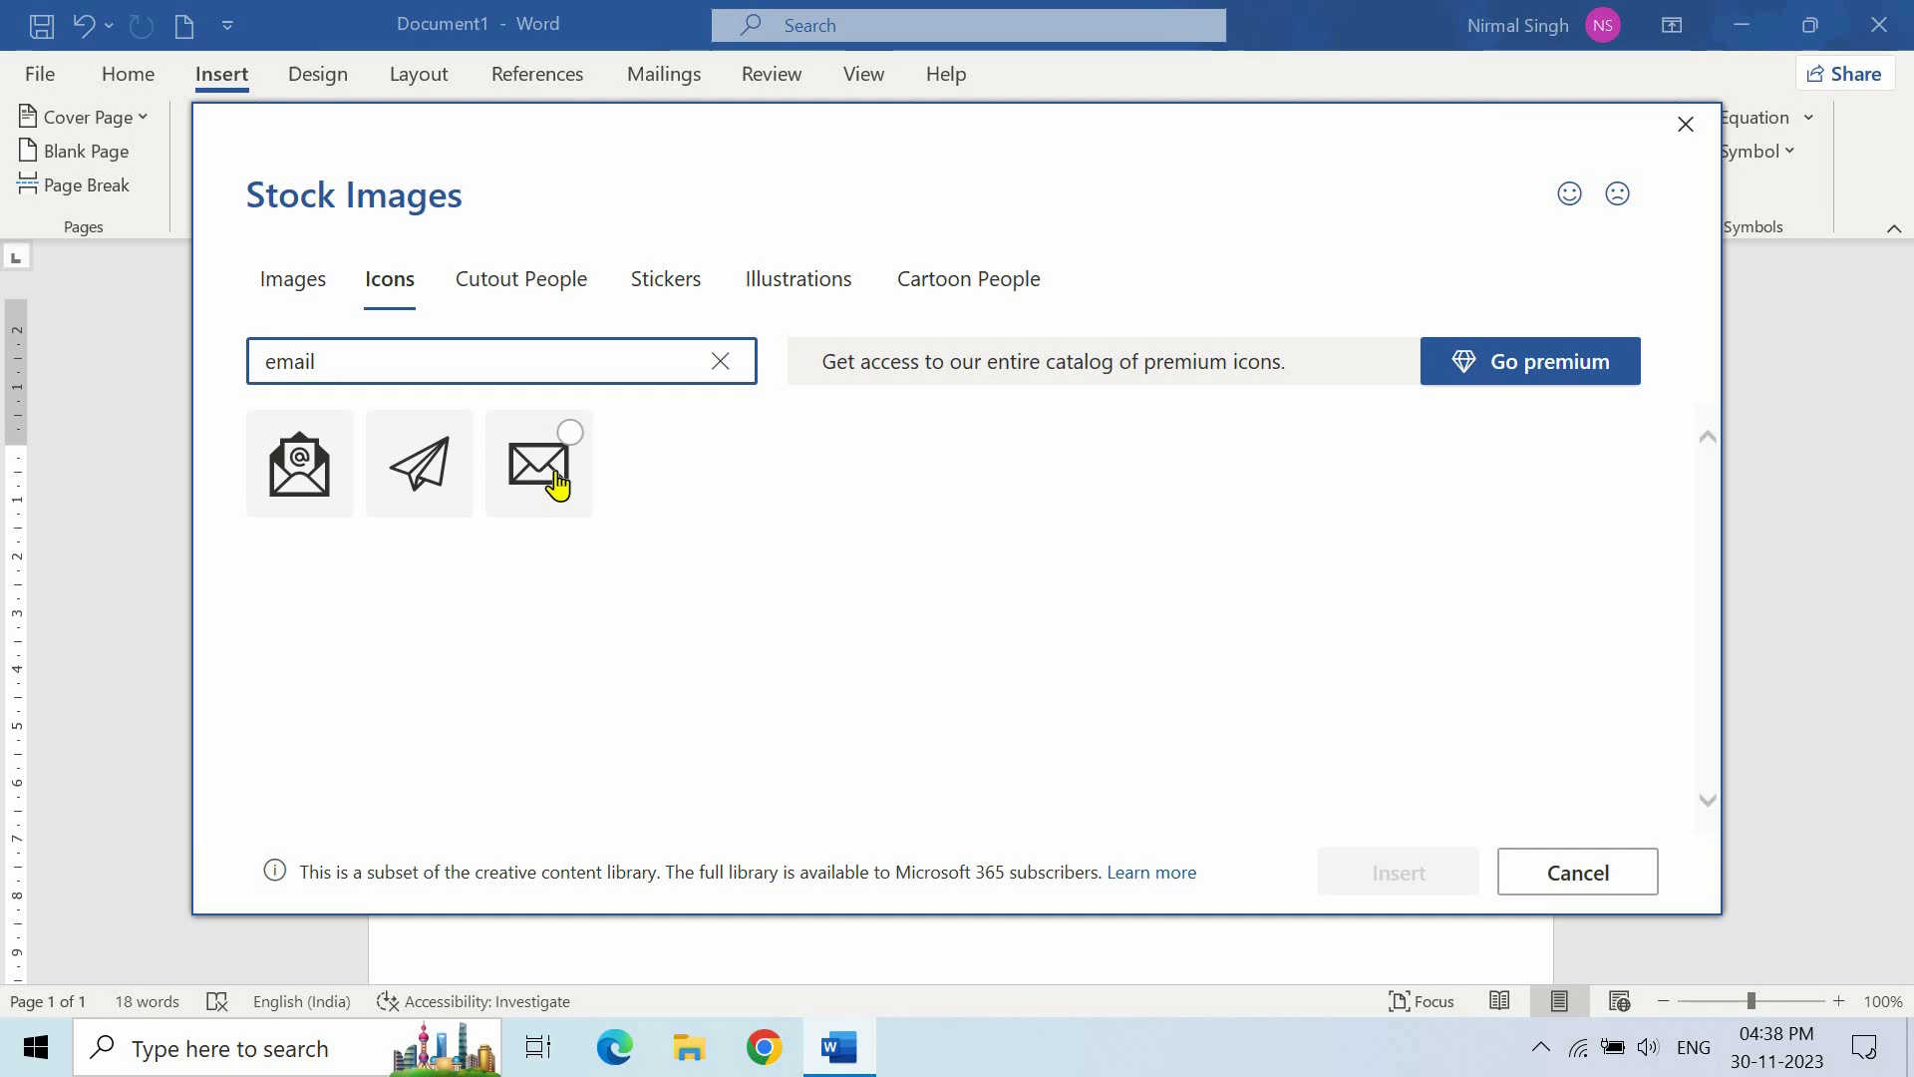
{"action": "left_click", "coordinate": [557, 485]}
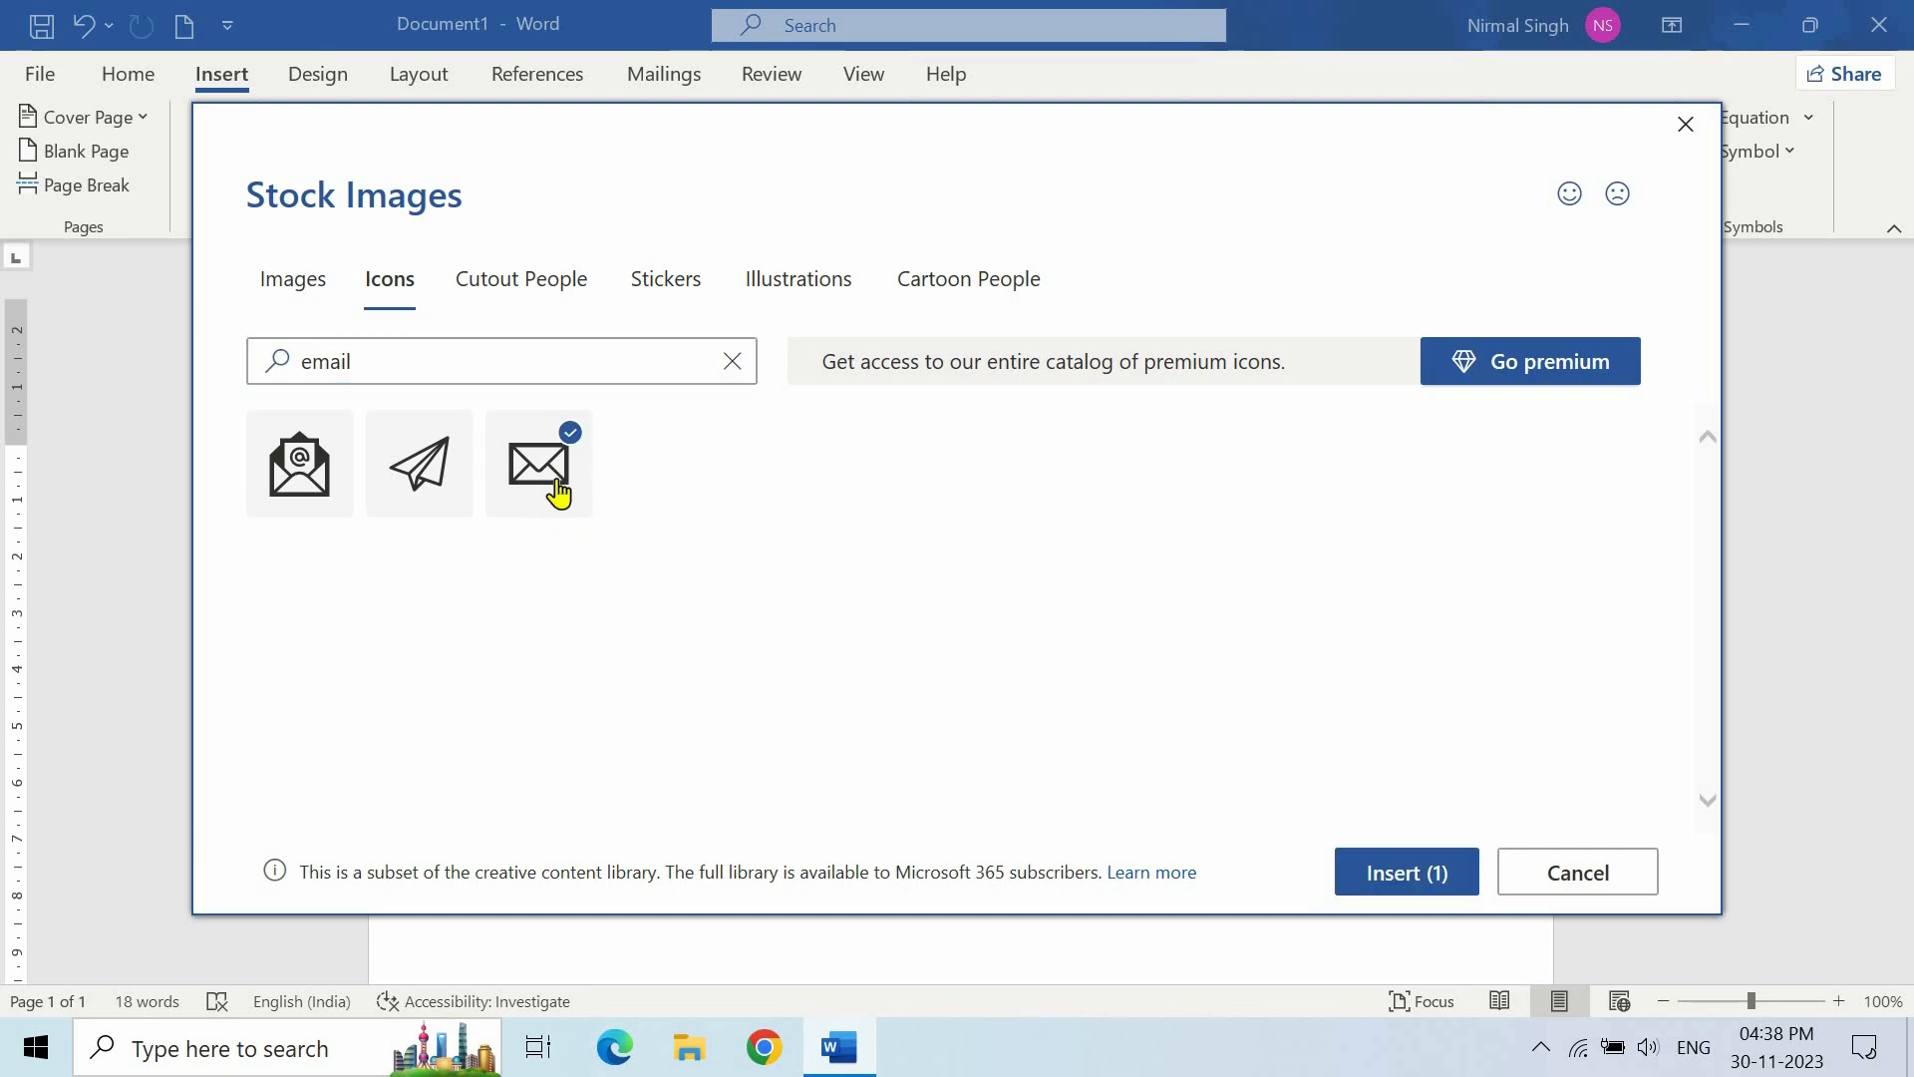
{"action": "left_click", "coordinate": [1394, 882]}
{"action": "left_click_drag", "start_coordinate": [581, 744], "coordinate": [547, 710]}
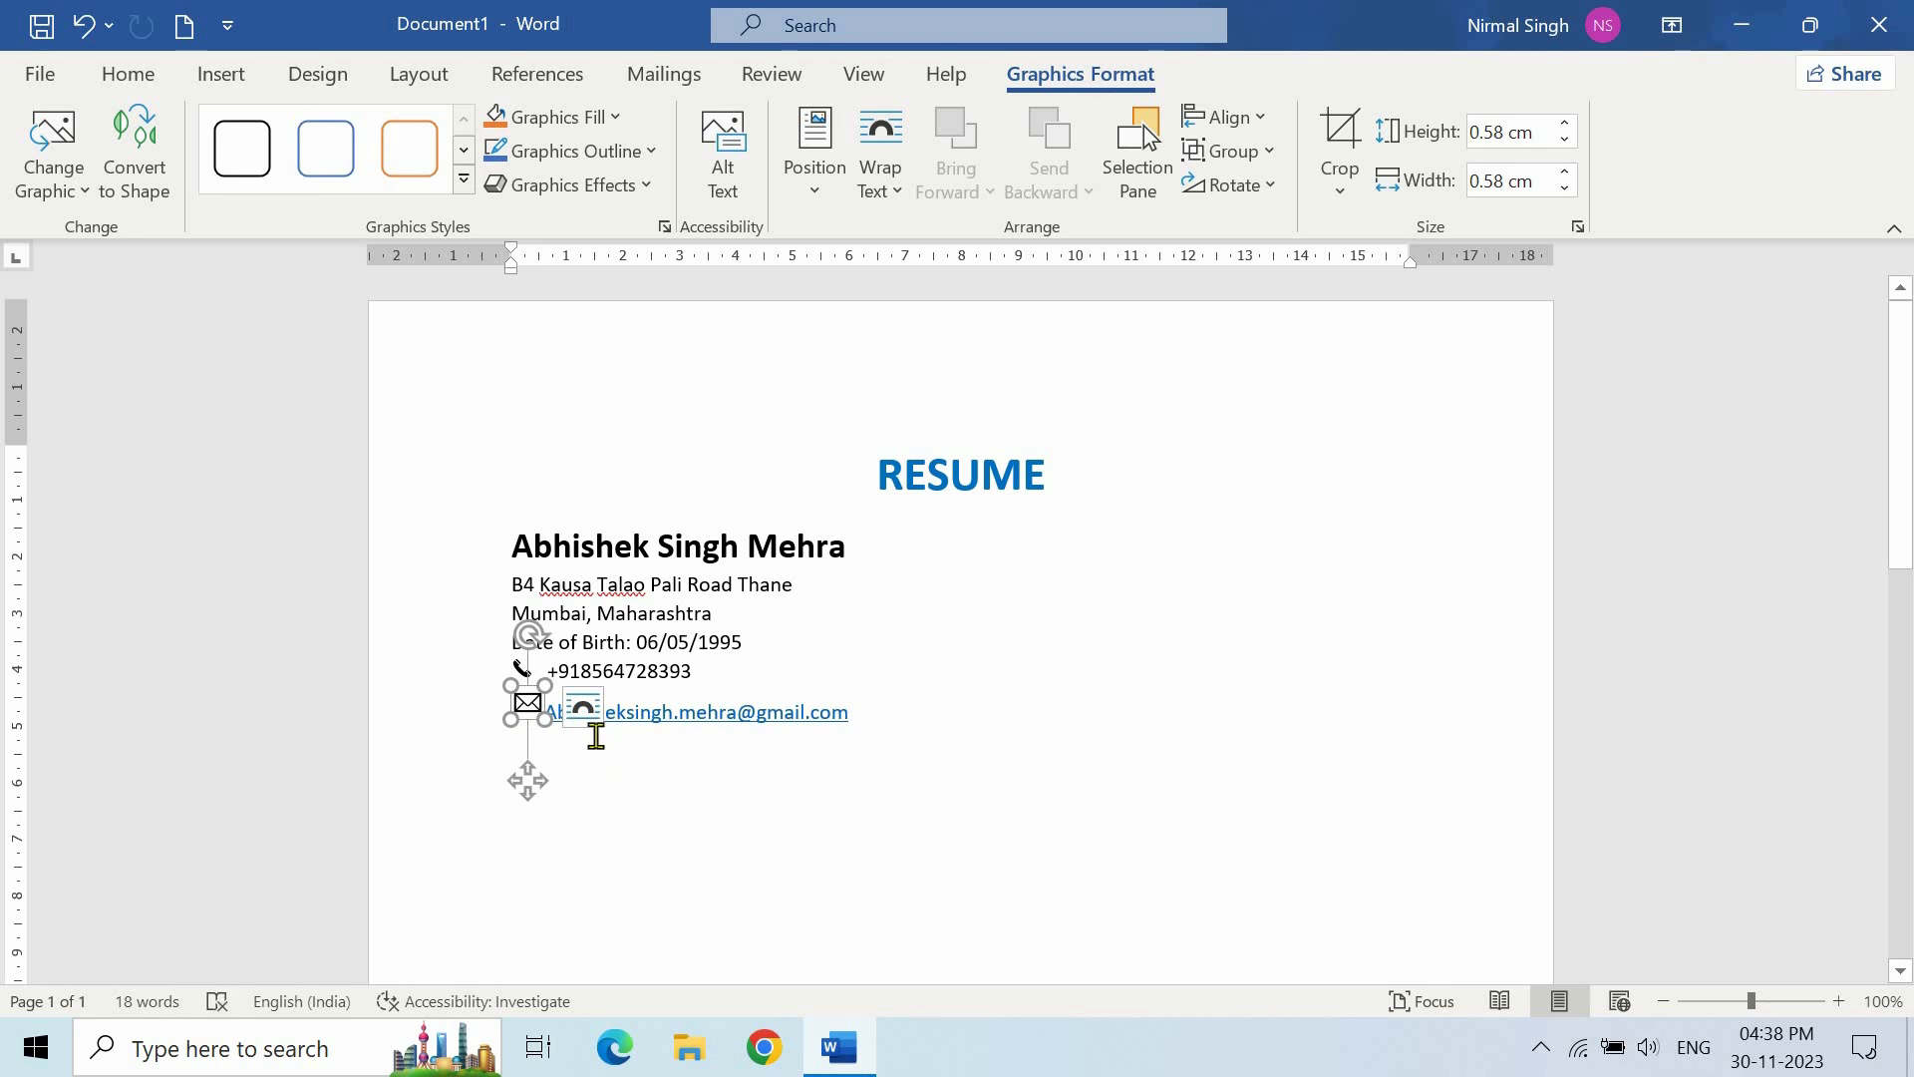
{"action": "left_click", "coordinate": [589, 715]}
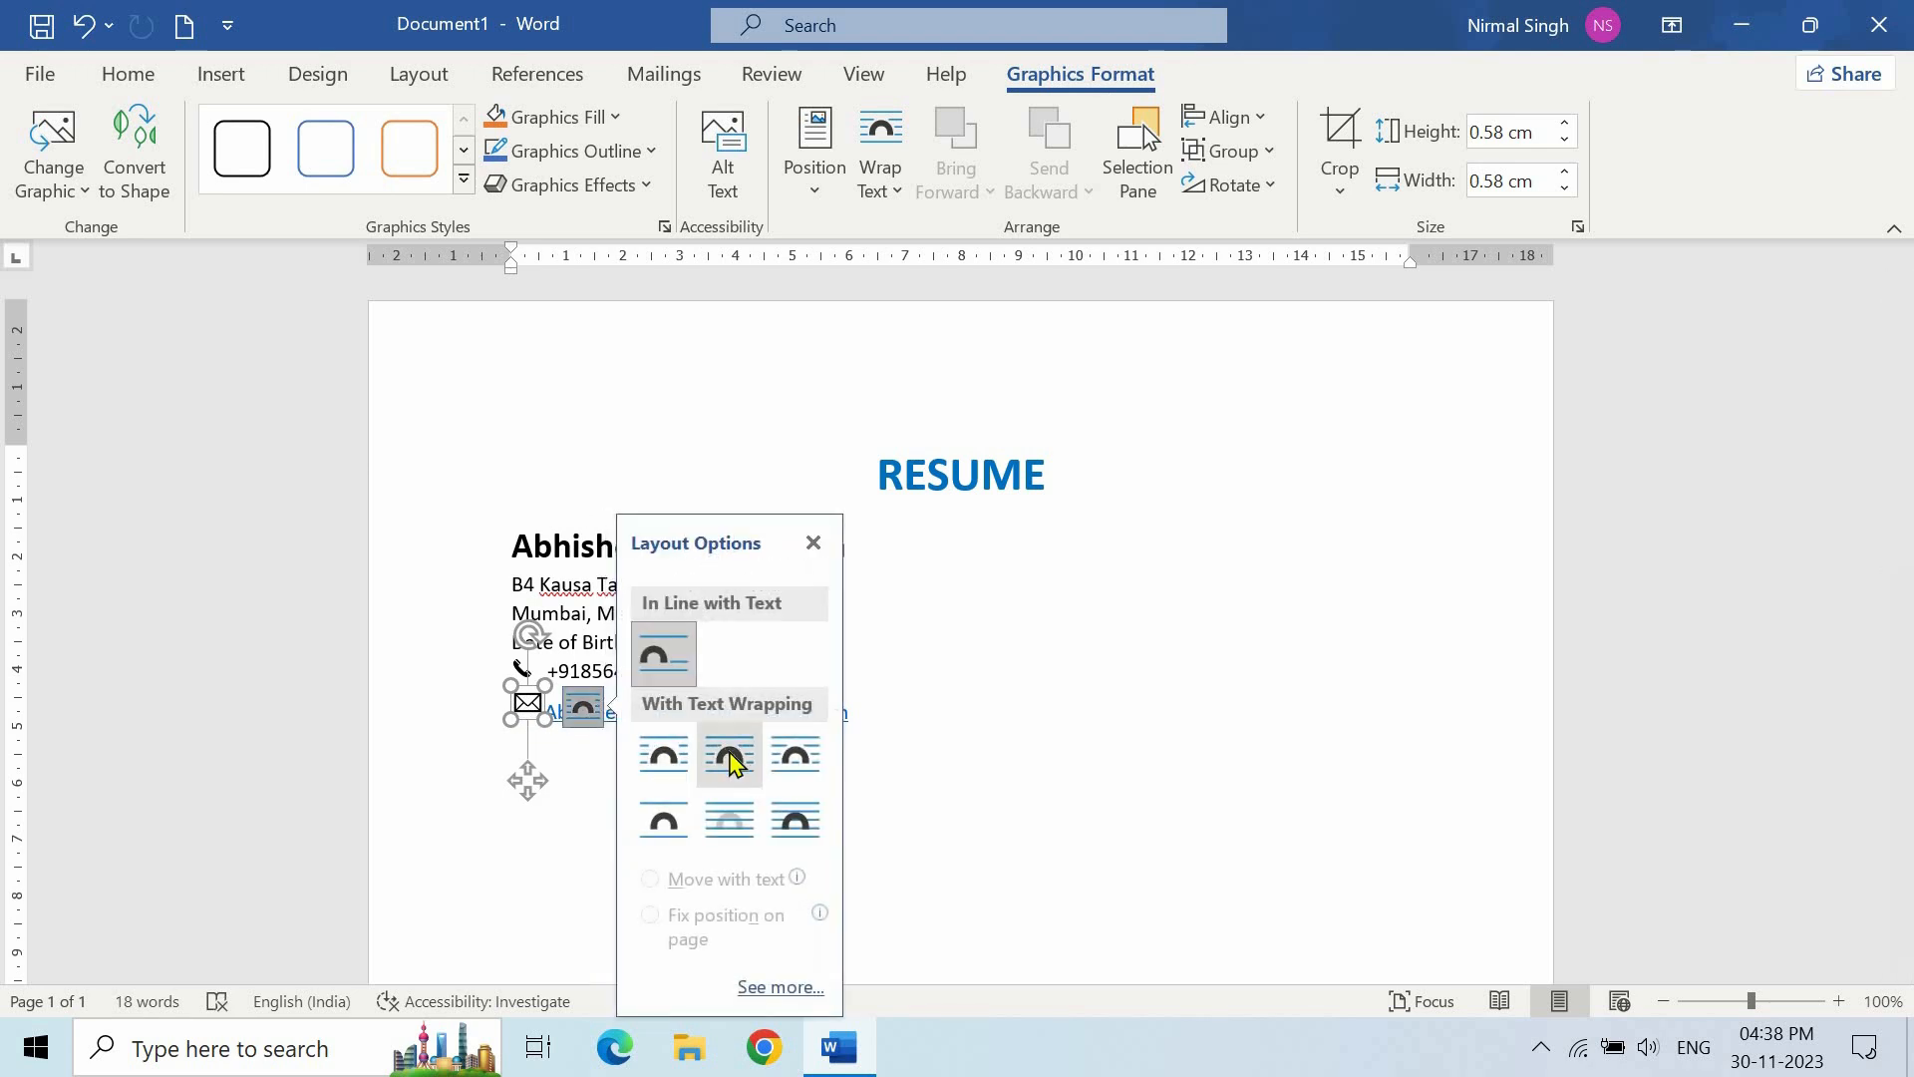
{"action": "left_click", "coordinate": [733, 763]}
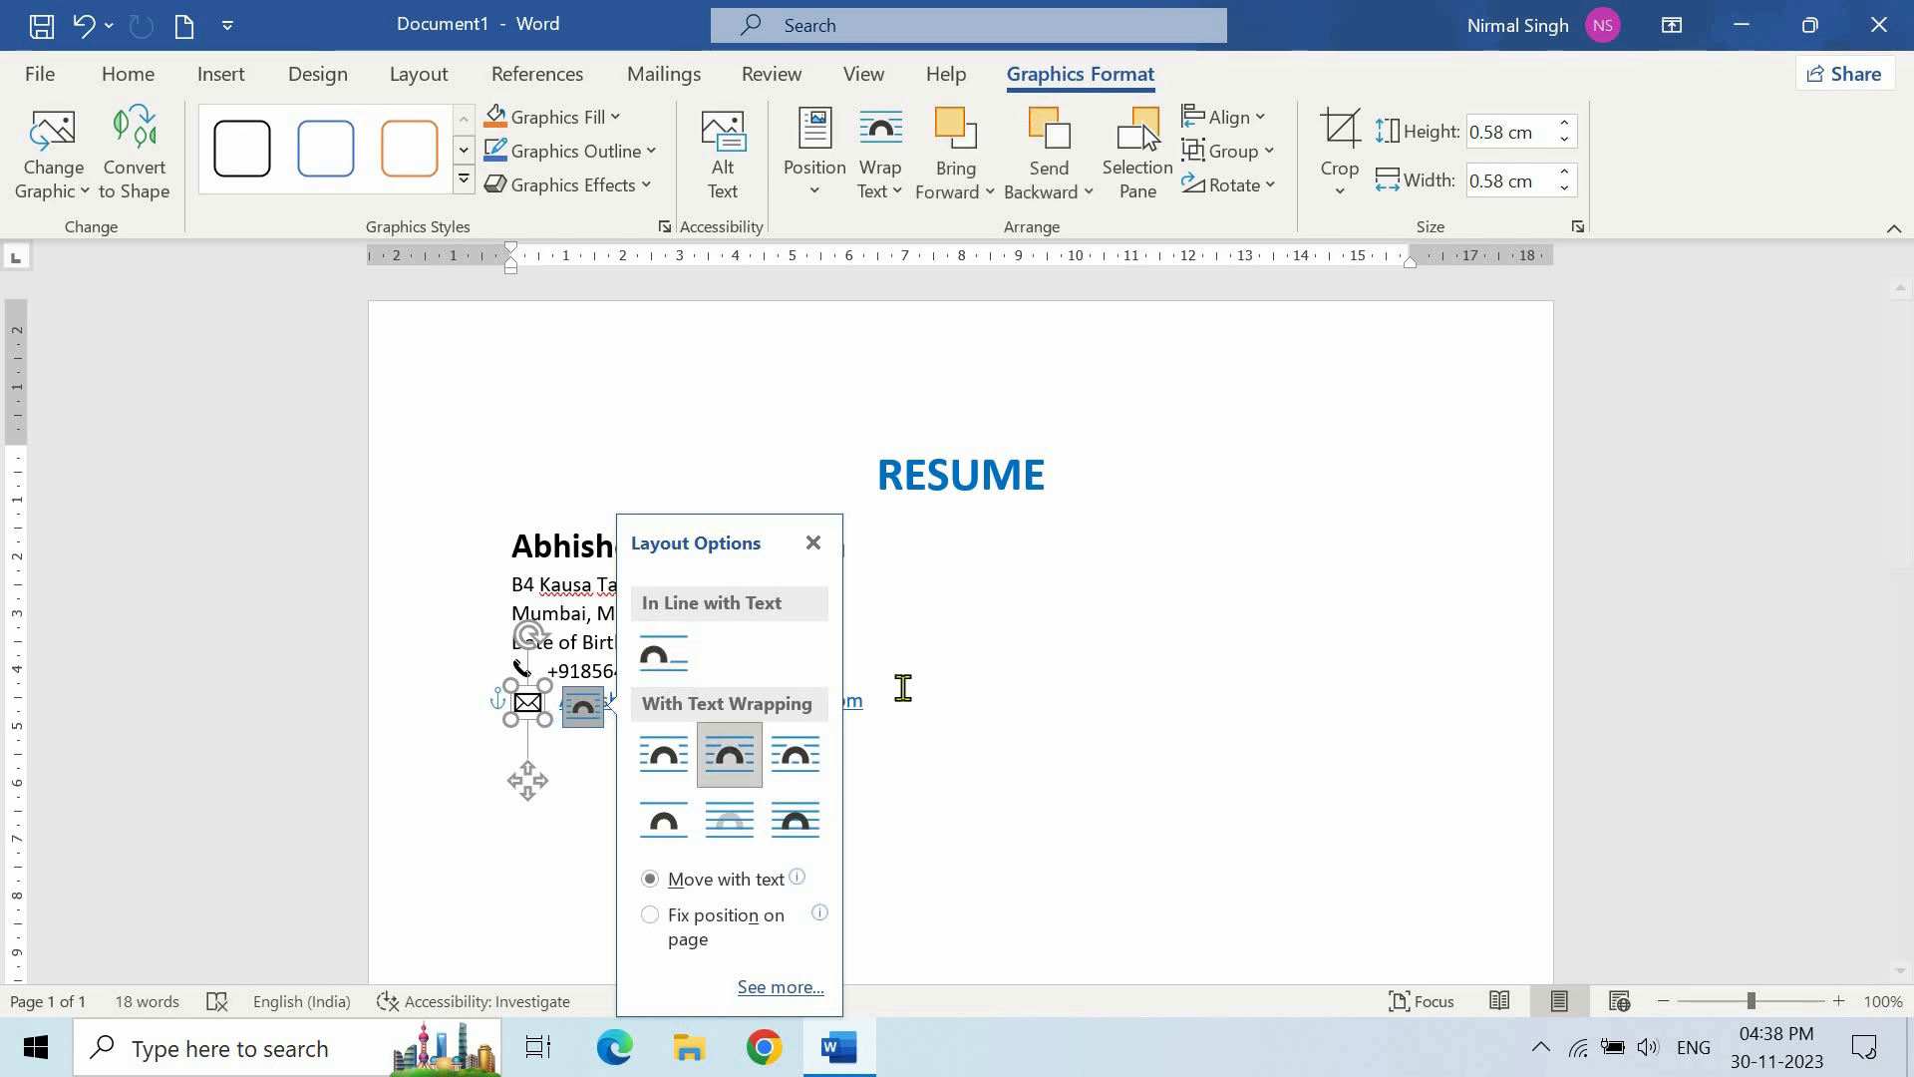
{"action": "left_click", "coordinate": [904, 688]}
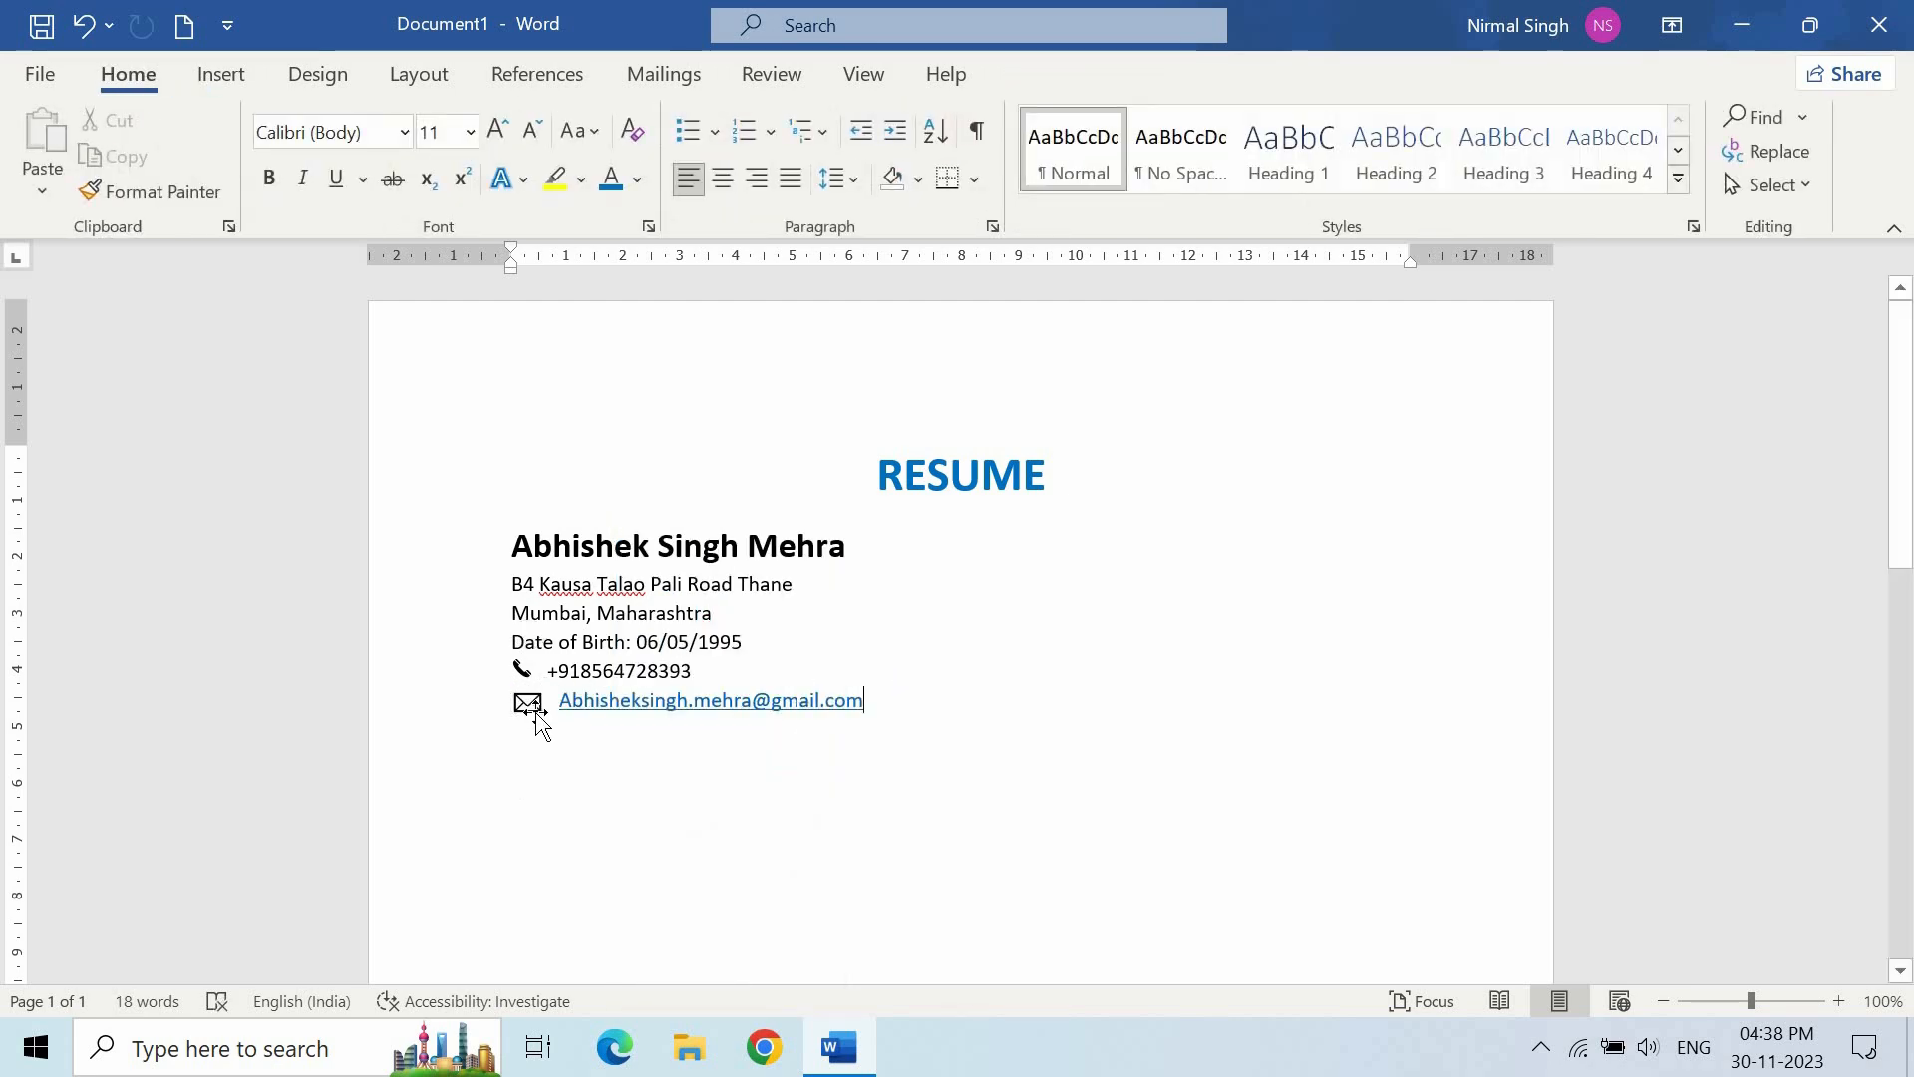
- Enlarge the phone and envelope icons slightly, the envelope to 0.71 cm
{"action": "left_click", "coordinate": [529, 706]}
{"action": "left_click", "coordinate": [523, 669]}
{"action": "left_click_drag", "start_coordinate": [544, 719], "coordinate": [541, 687]}
{"action": "left_click", "coordinate": [528, 703]}
{"action": "left_click_drag", "start_coordinate": [541, 715], "coordinate": [552, 726]}
{"action": "left_click", "coordinate": [903, 698]}
{"action": "left_click", "coordinate": [531, 706]}
{"action": "left_click", "coordinate": [808, 647]}
{"action": "left_click", "coordinate": [529, 683]}
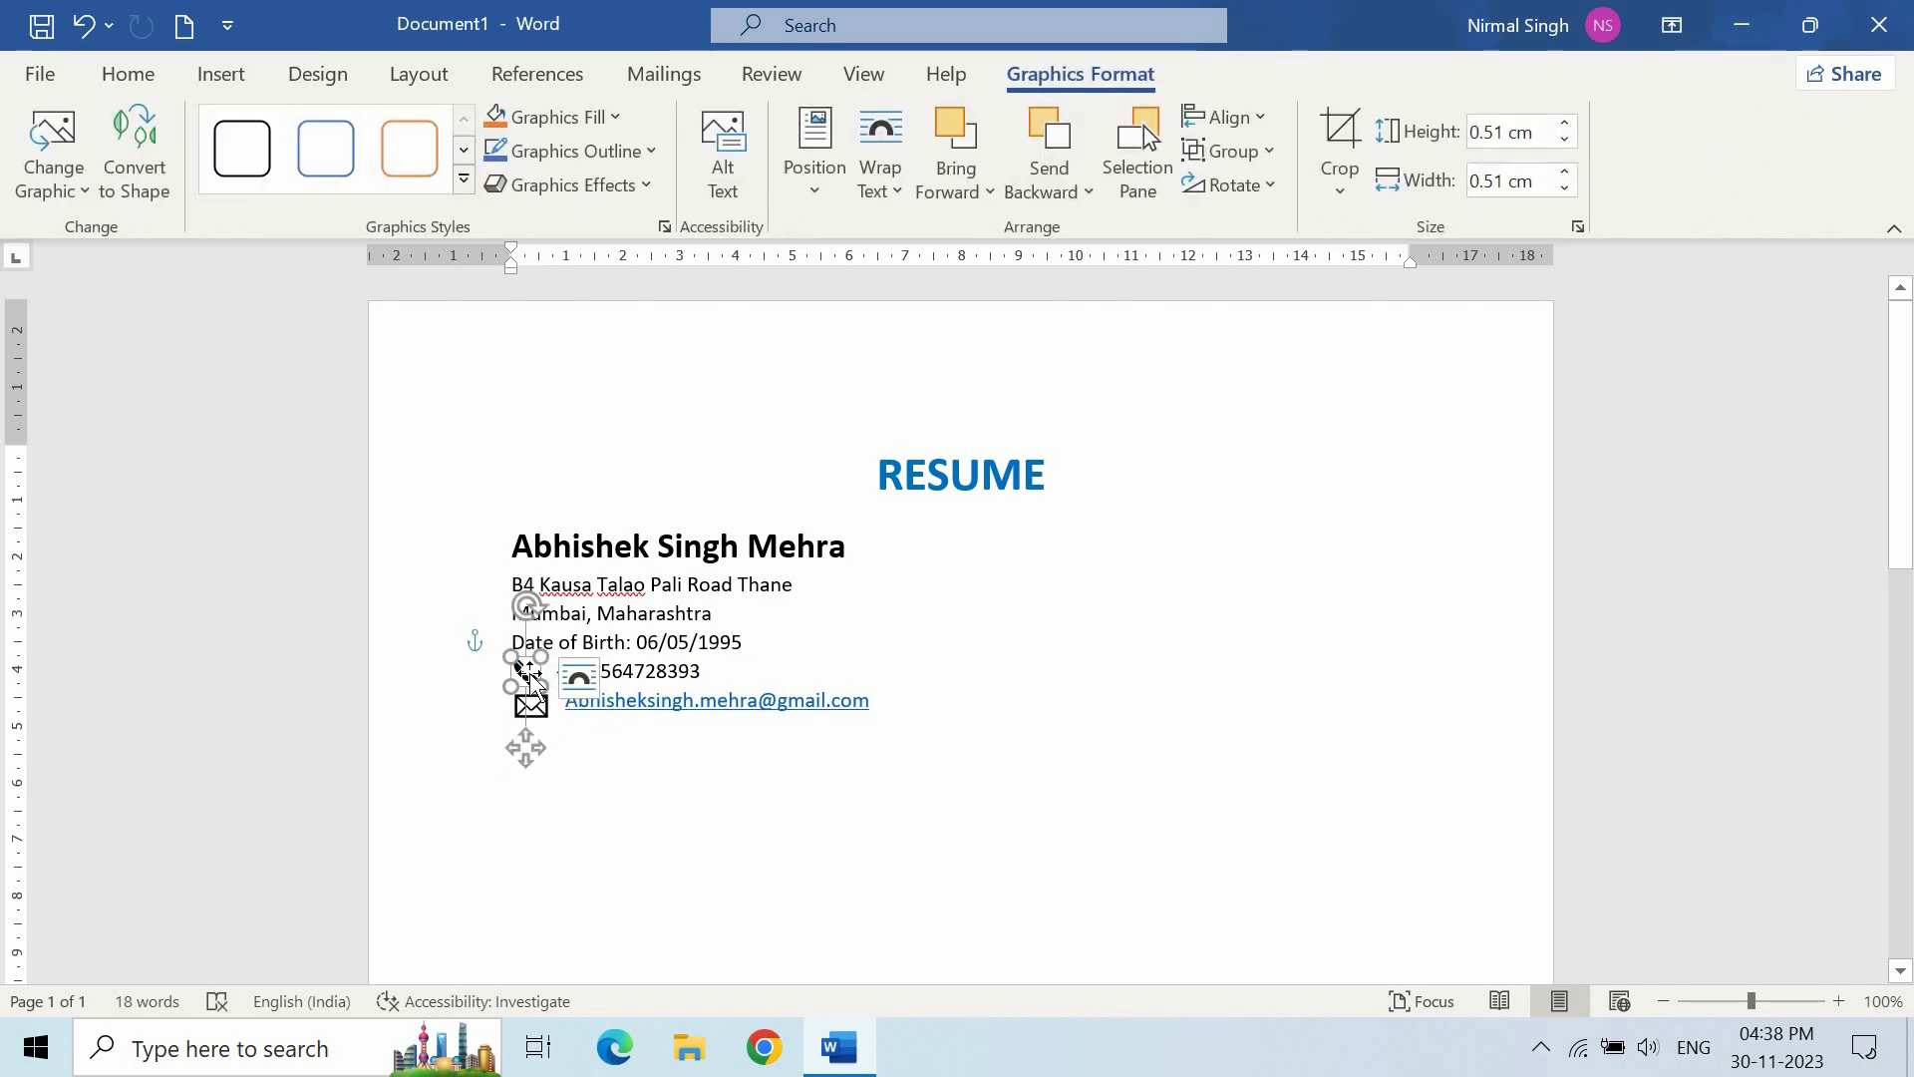
{"action": "left_click", "coordinate": [735, 664]}
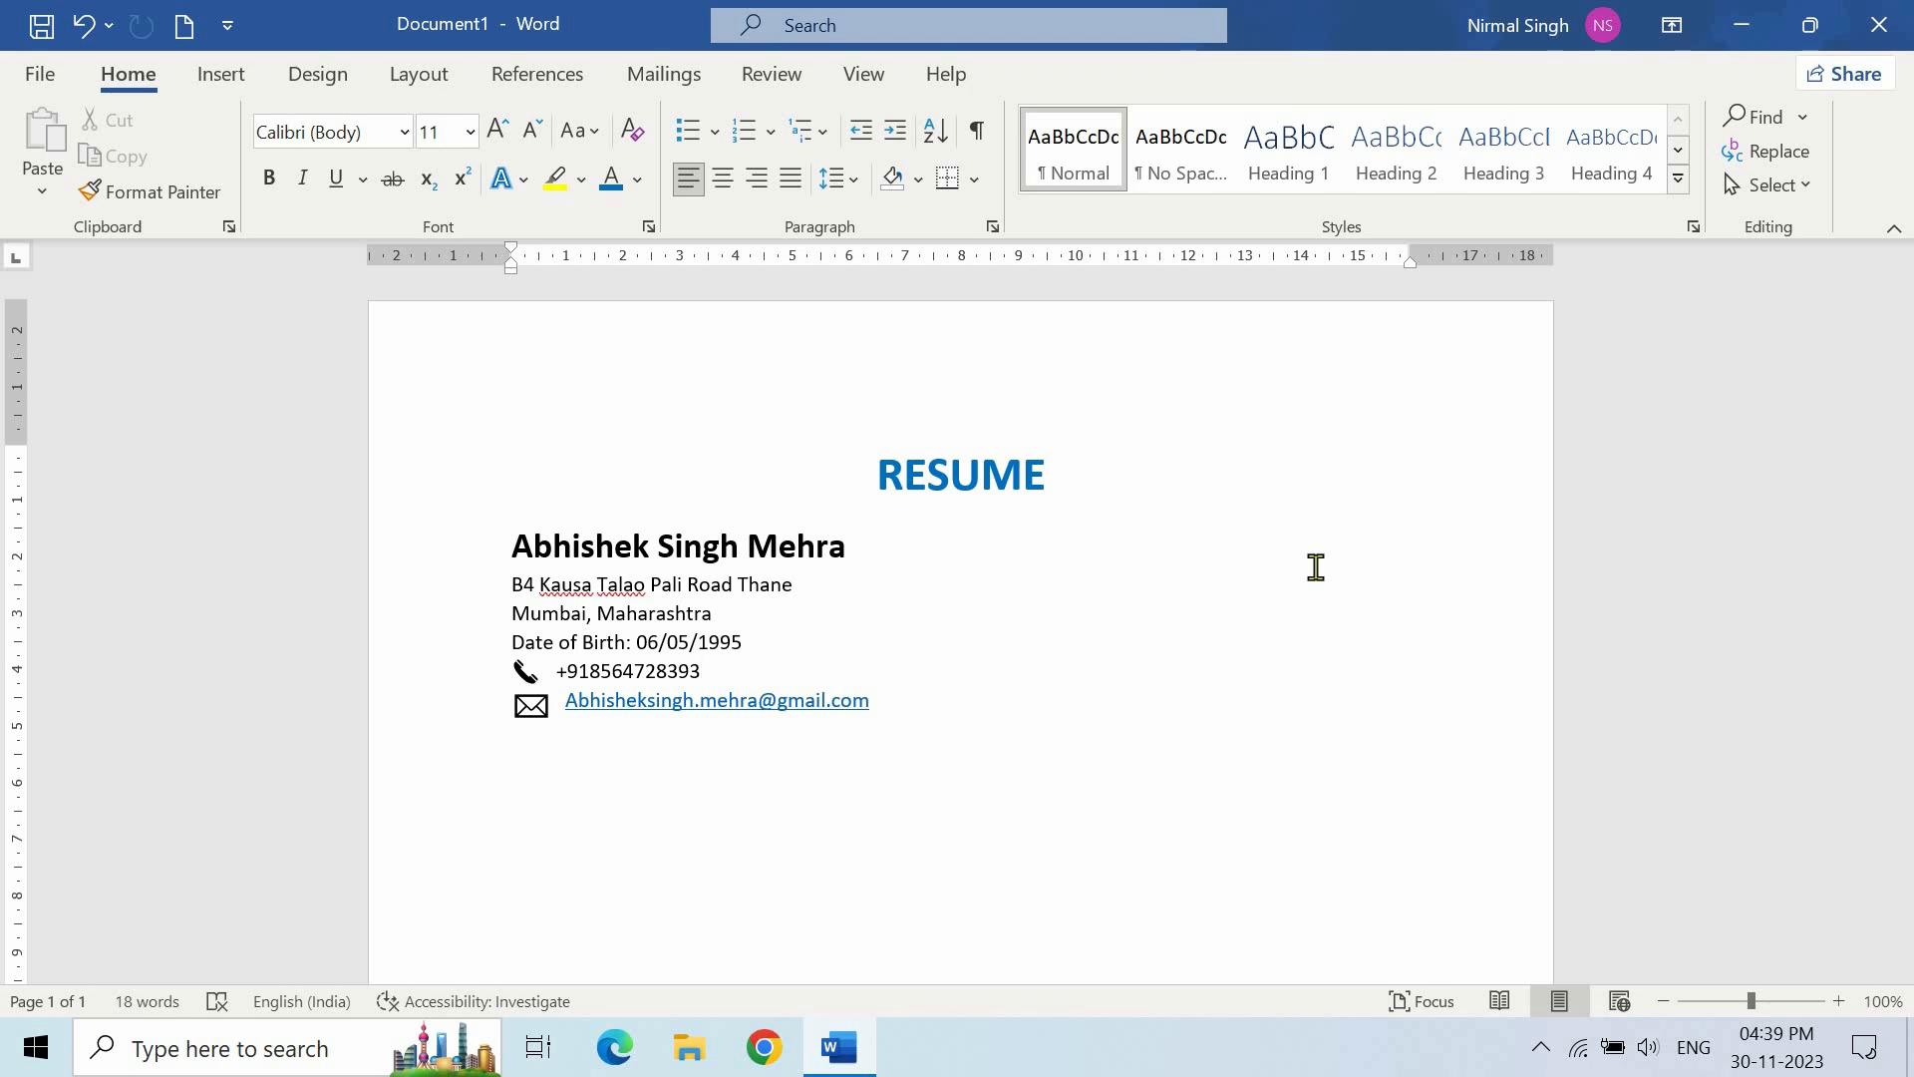
- Insert the candidate's photo from the C:\Screenshots folder
{"action": "left_click", "coordinate": [221, 82]}
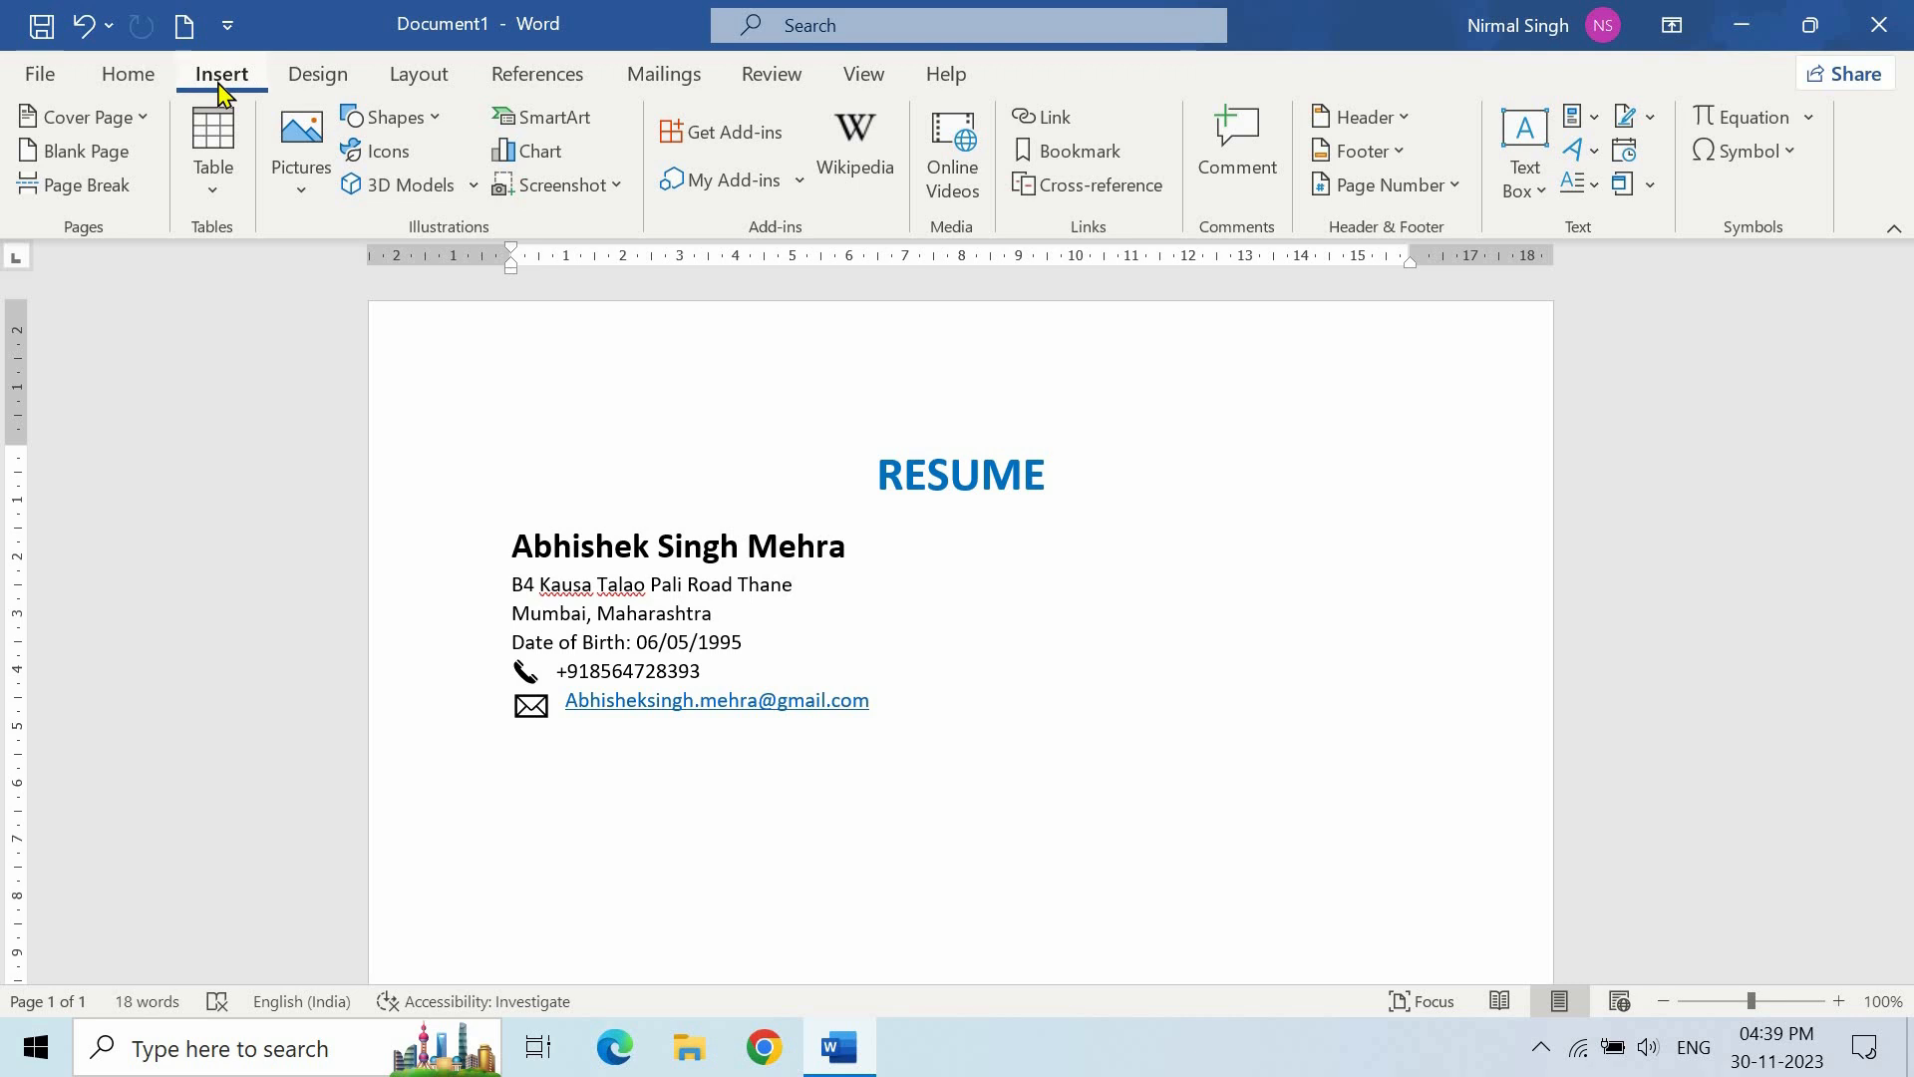
{"action": "left_click", "coordinate": [304, 177]}
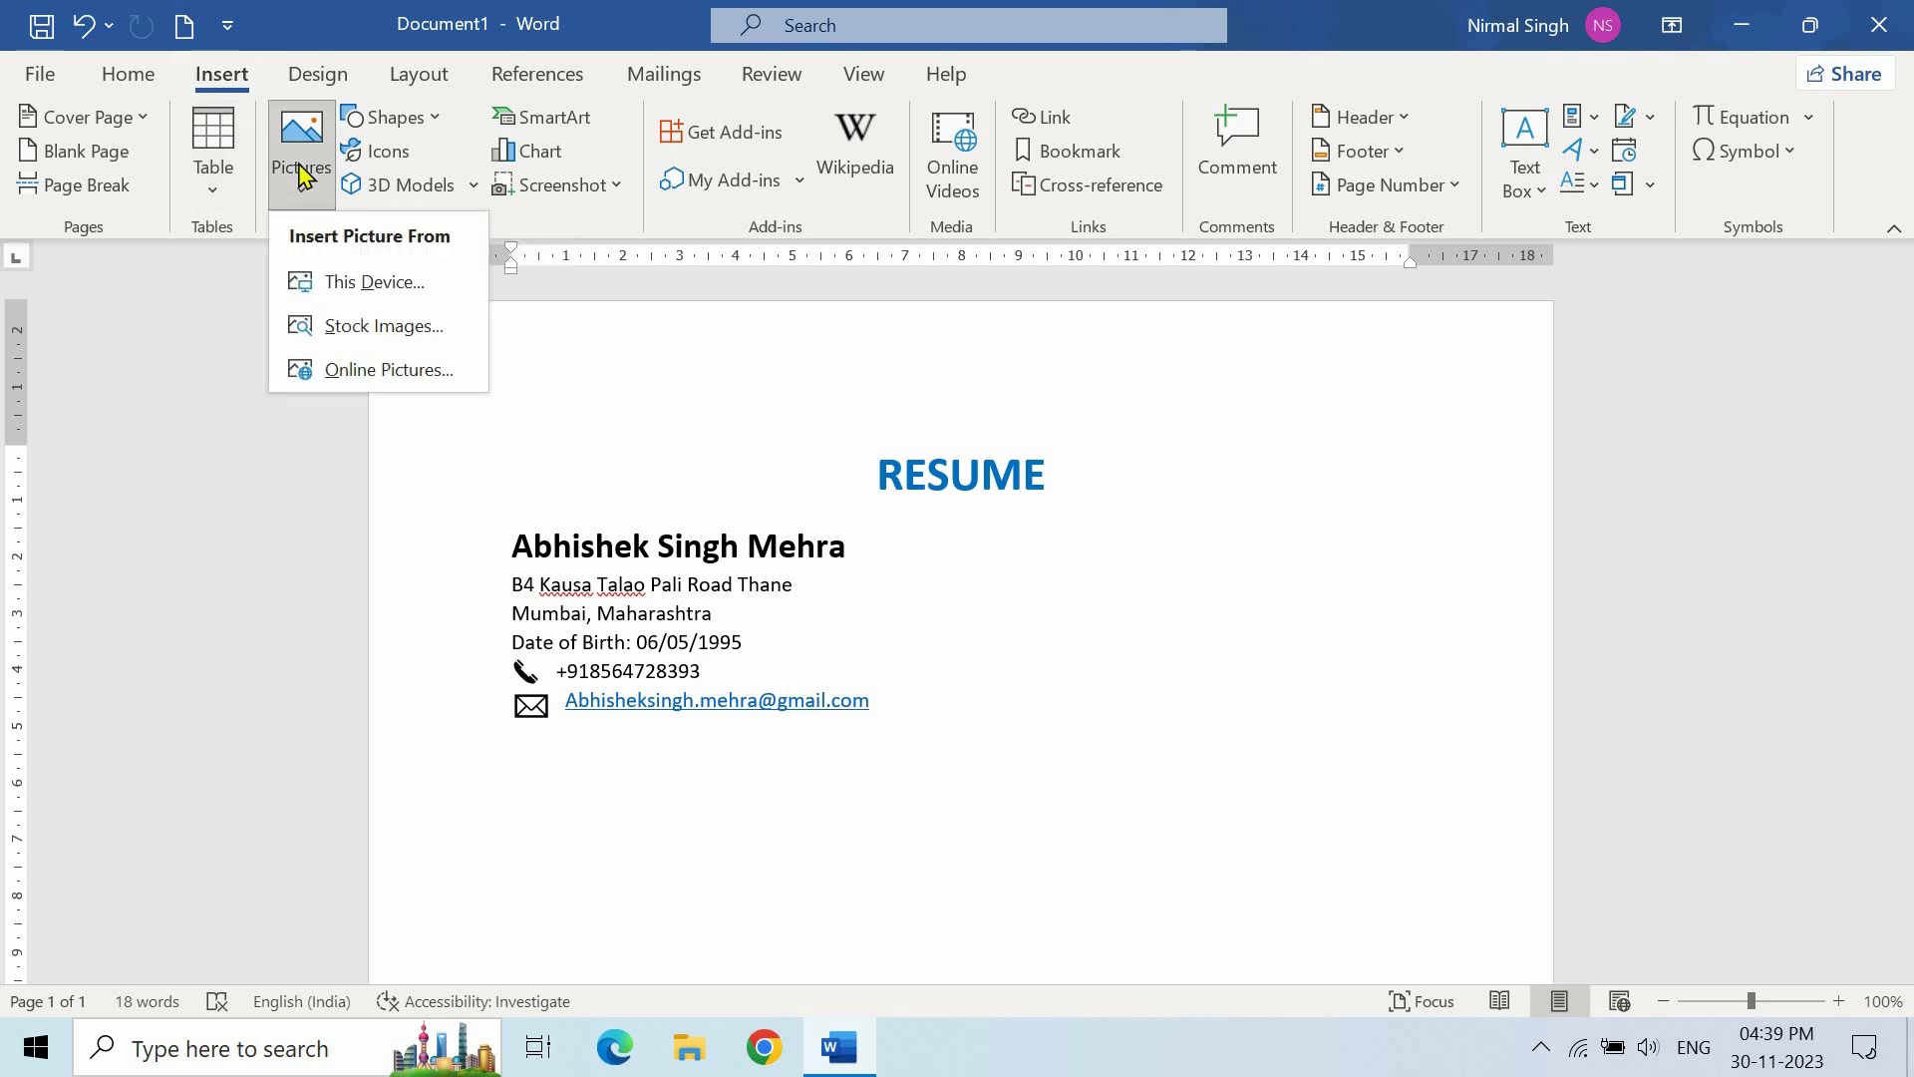
{"action": "left_click", "coordinate": [371, 285]}
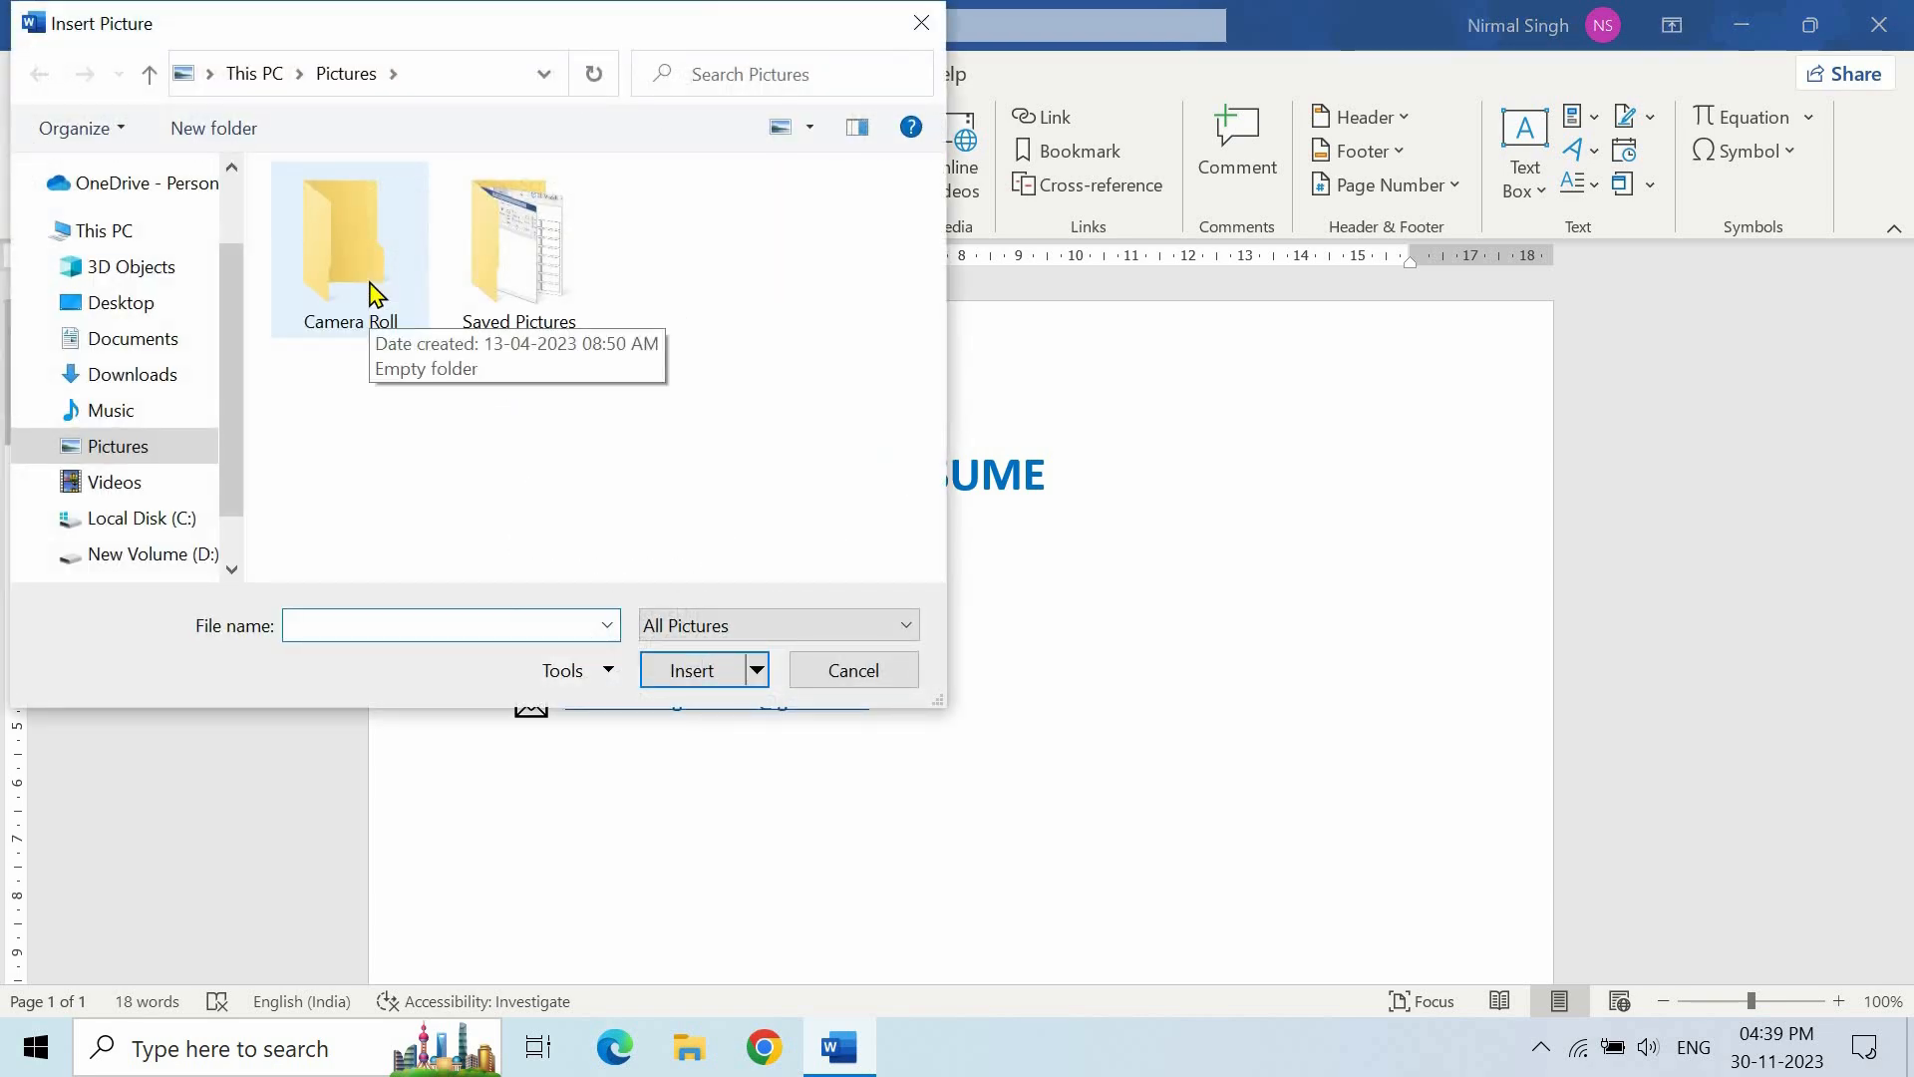
{"action": "left_click", "coordinate": [255, 74]}
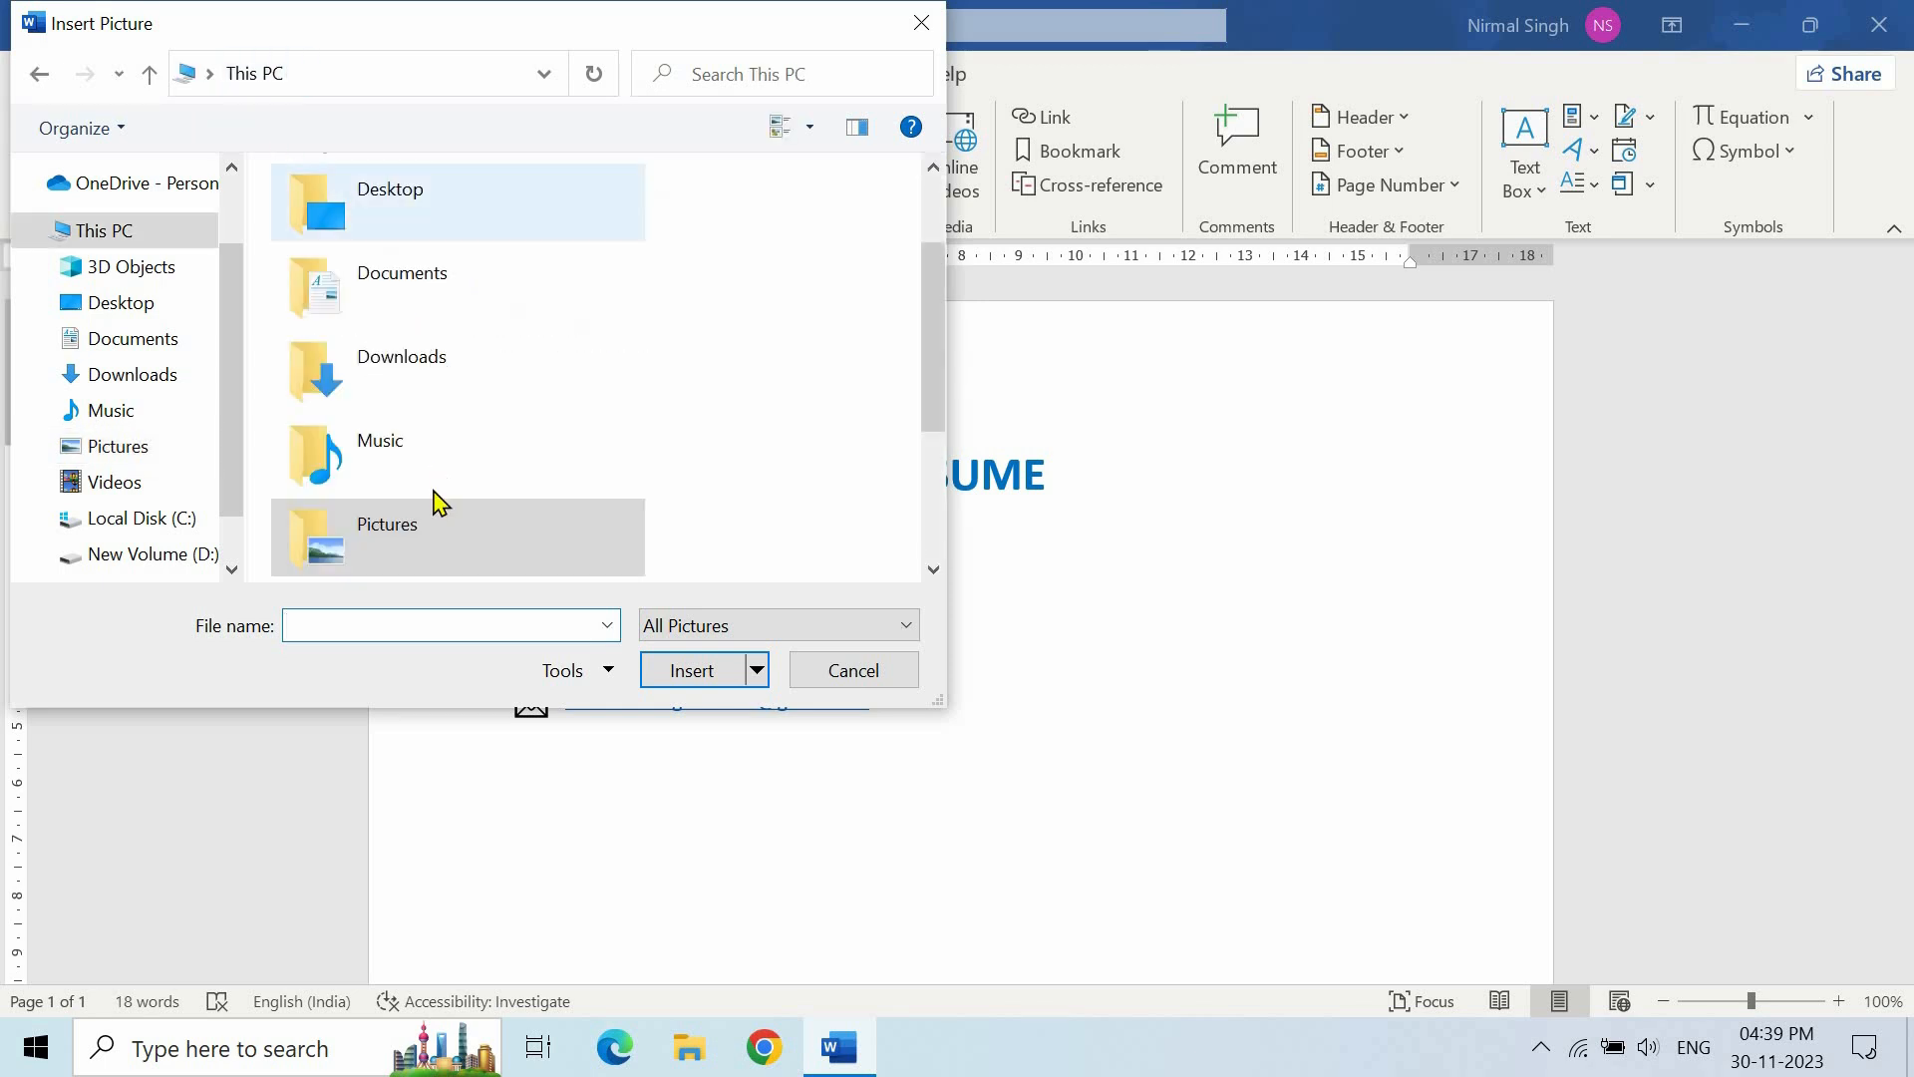
{"action": "left_click", "coordinate": [145, 520]}
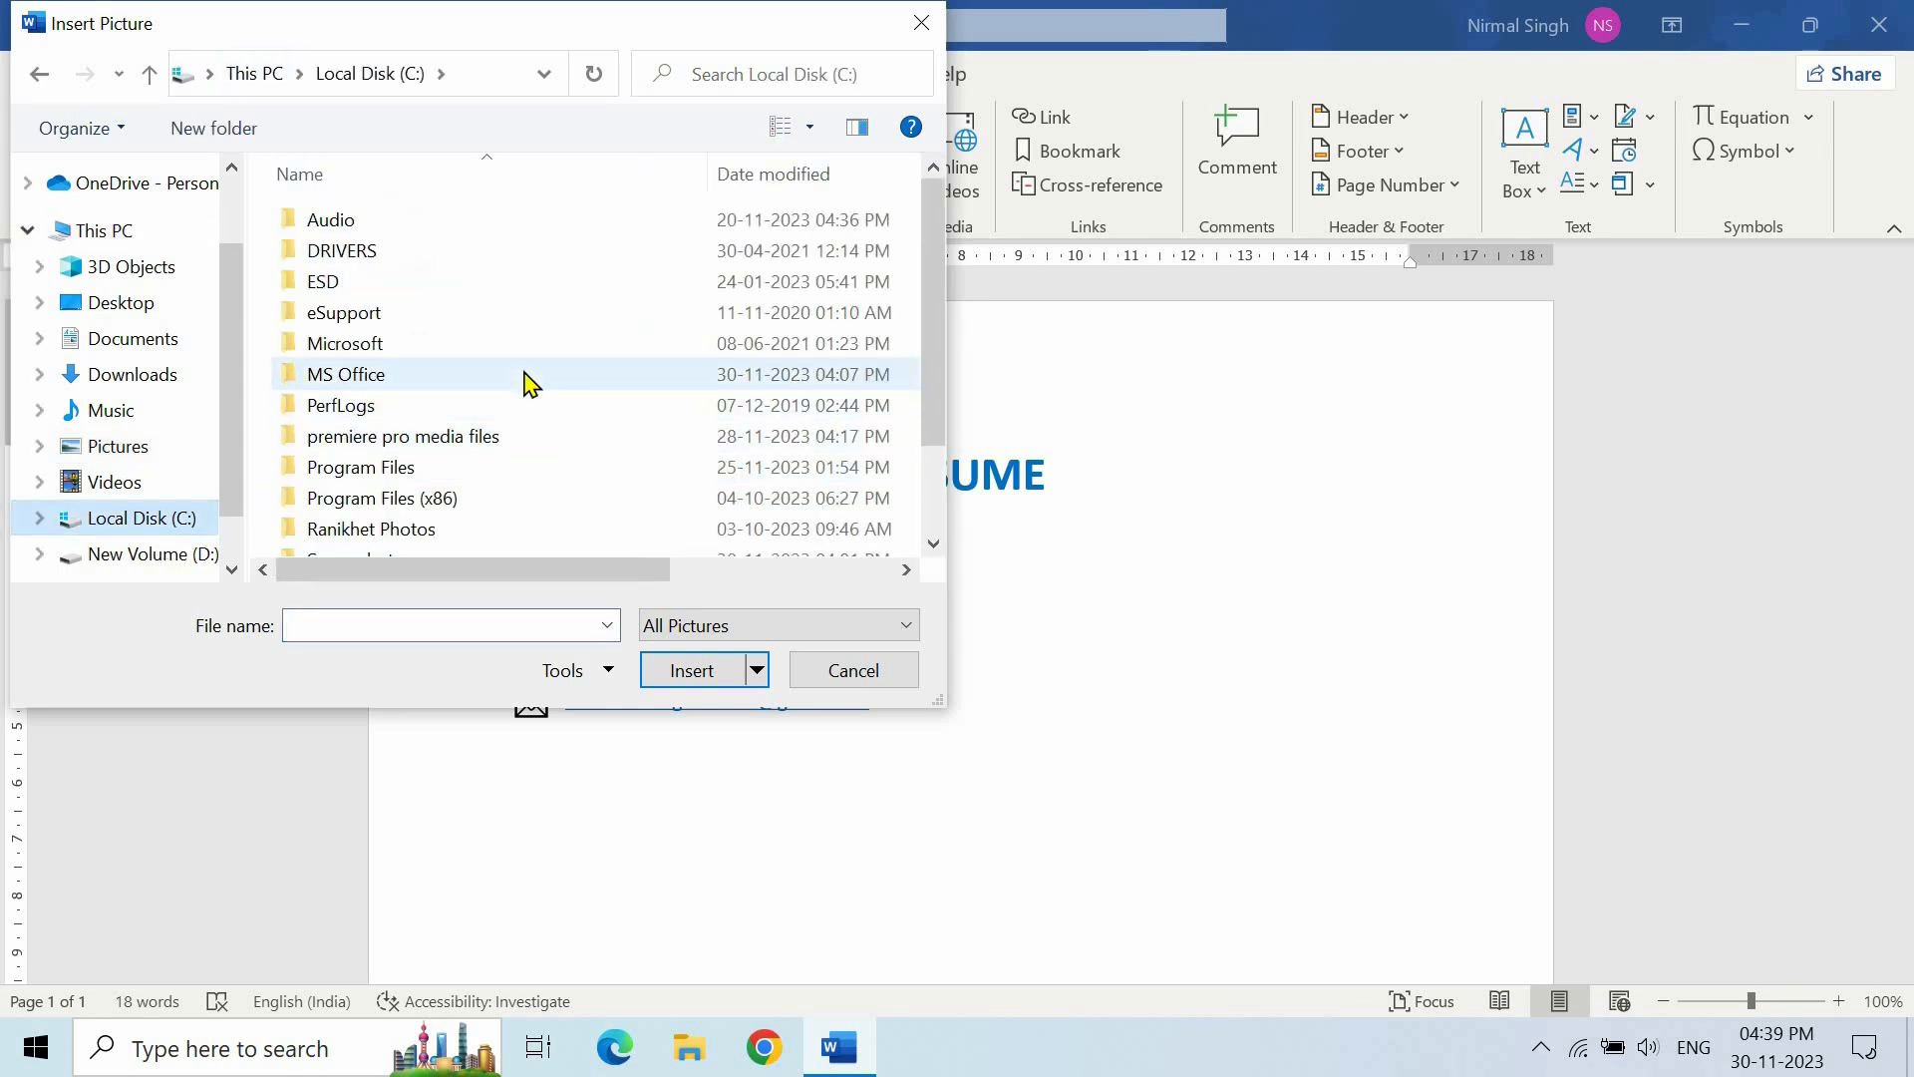
{"action": "scroll", "coordinate": [530, 384], "scroll_direction": "down", "scroll_amount": 1}
{"action": "left_click", "coordinate": [399, 456]}
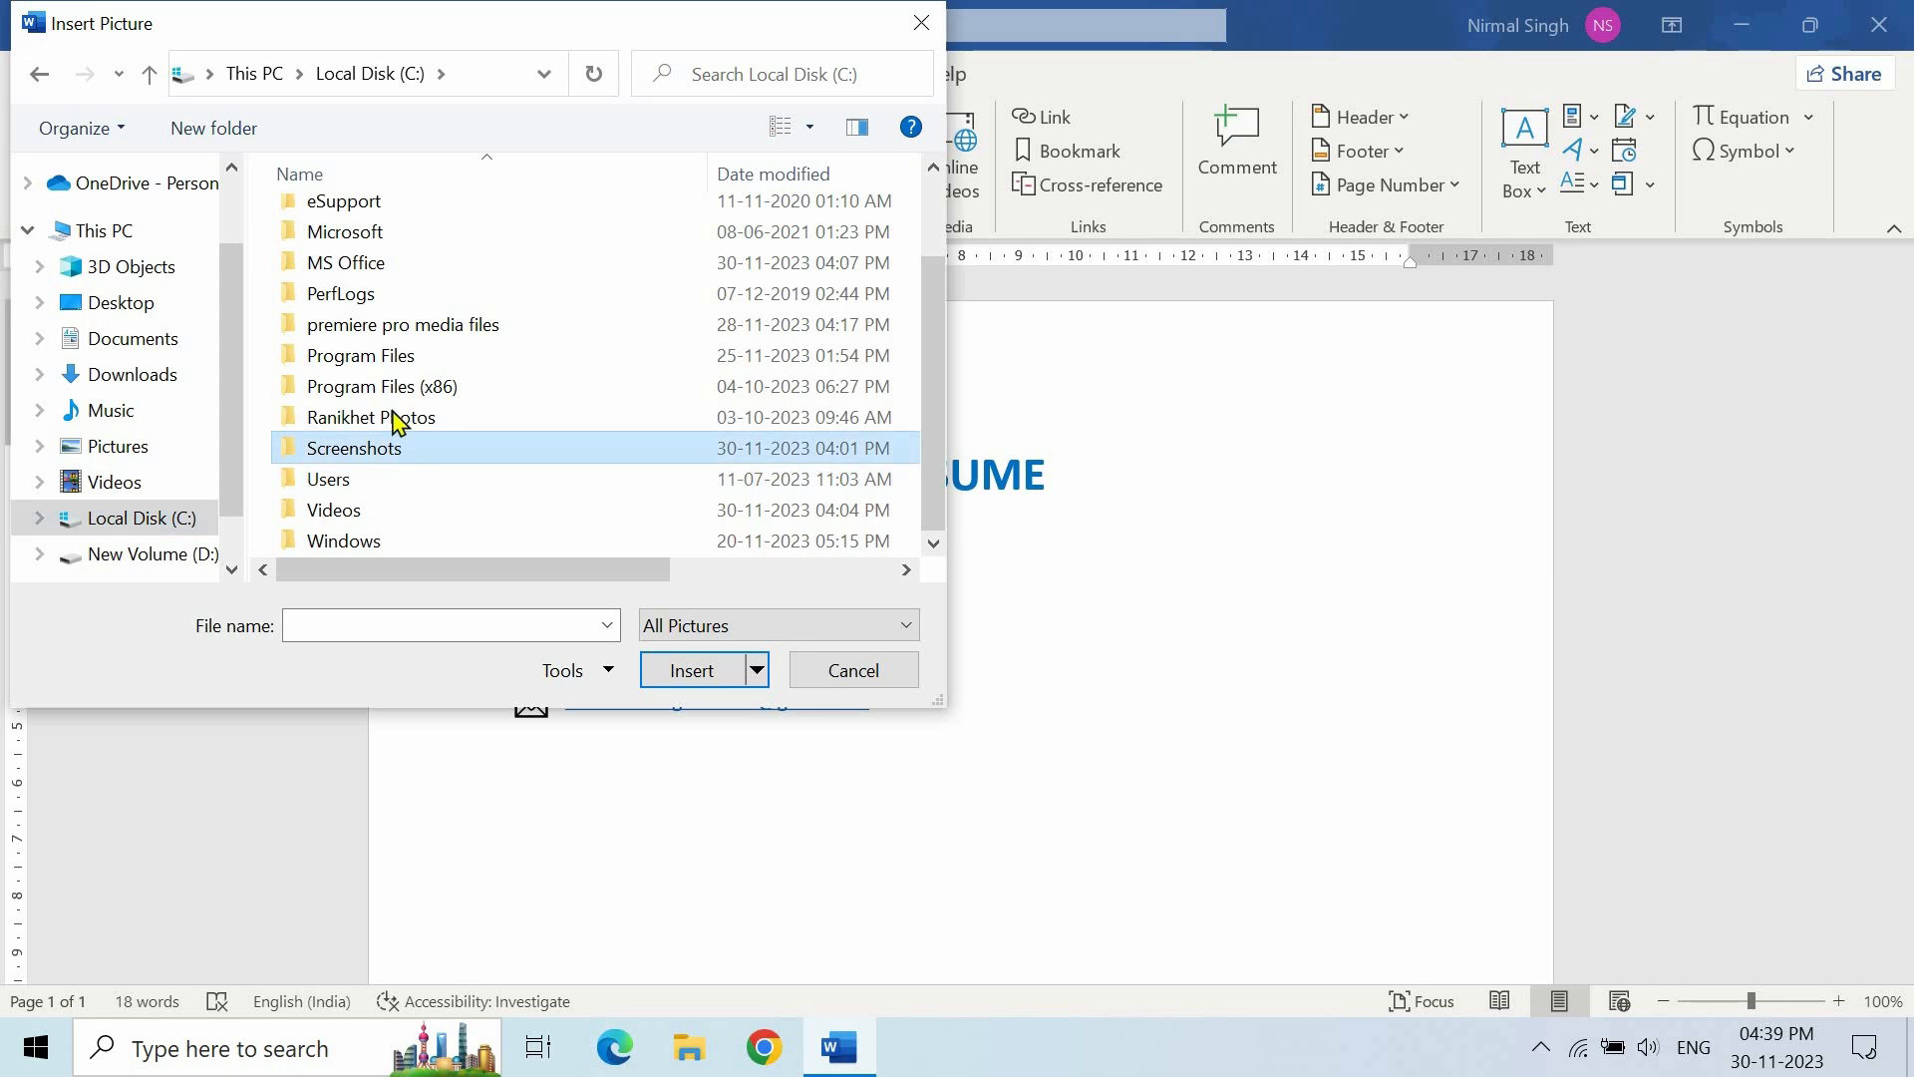
{"action": "double_click", "coordinate": [399, 455]}
{"action": "left_click", "coordinate": [356, 272]}
{"action": "left_click", "coordinate": [692, 670]}
- Resize the photo to 3.1 × 2.45 cm and position it at the top right
{"action": "scroll", "coordinate": [898, 654], "scroll_direction": "down", "scroll_amount": 10}
{"action": "scroll", "coordinate": [1432, 749], "scroll_direction": "down", "scroll_amount": 1}
{"action": "left_click_drag", "start_coordinate": [1412, 737], "coordinate": [809, 291]}
{"action": "scroll", "coordinate": [1097, 698], "scroll_direction": "down", "scroll_amount": 2}
{"action": "left_click_drag", "start_coordinate": [1253, 897], "coordinate": [855, 394]}
{"action": "scroll", "coordinate": [948, 624], "scroll_direction": "up", "scroll_amount": 3}
{"action": "scroll", "coordinate": [806, 607], "scroll_direction": "up", "scroll_amount": 1}
{"action": "scroll", "coordinate": [806, 607], "scroll_direction": "up", "scroll_amount": 1}
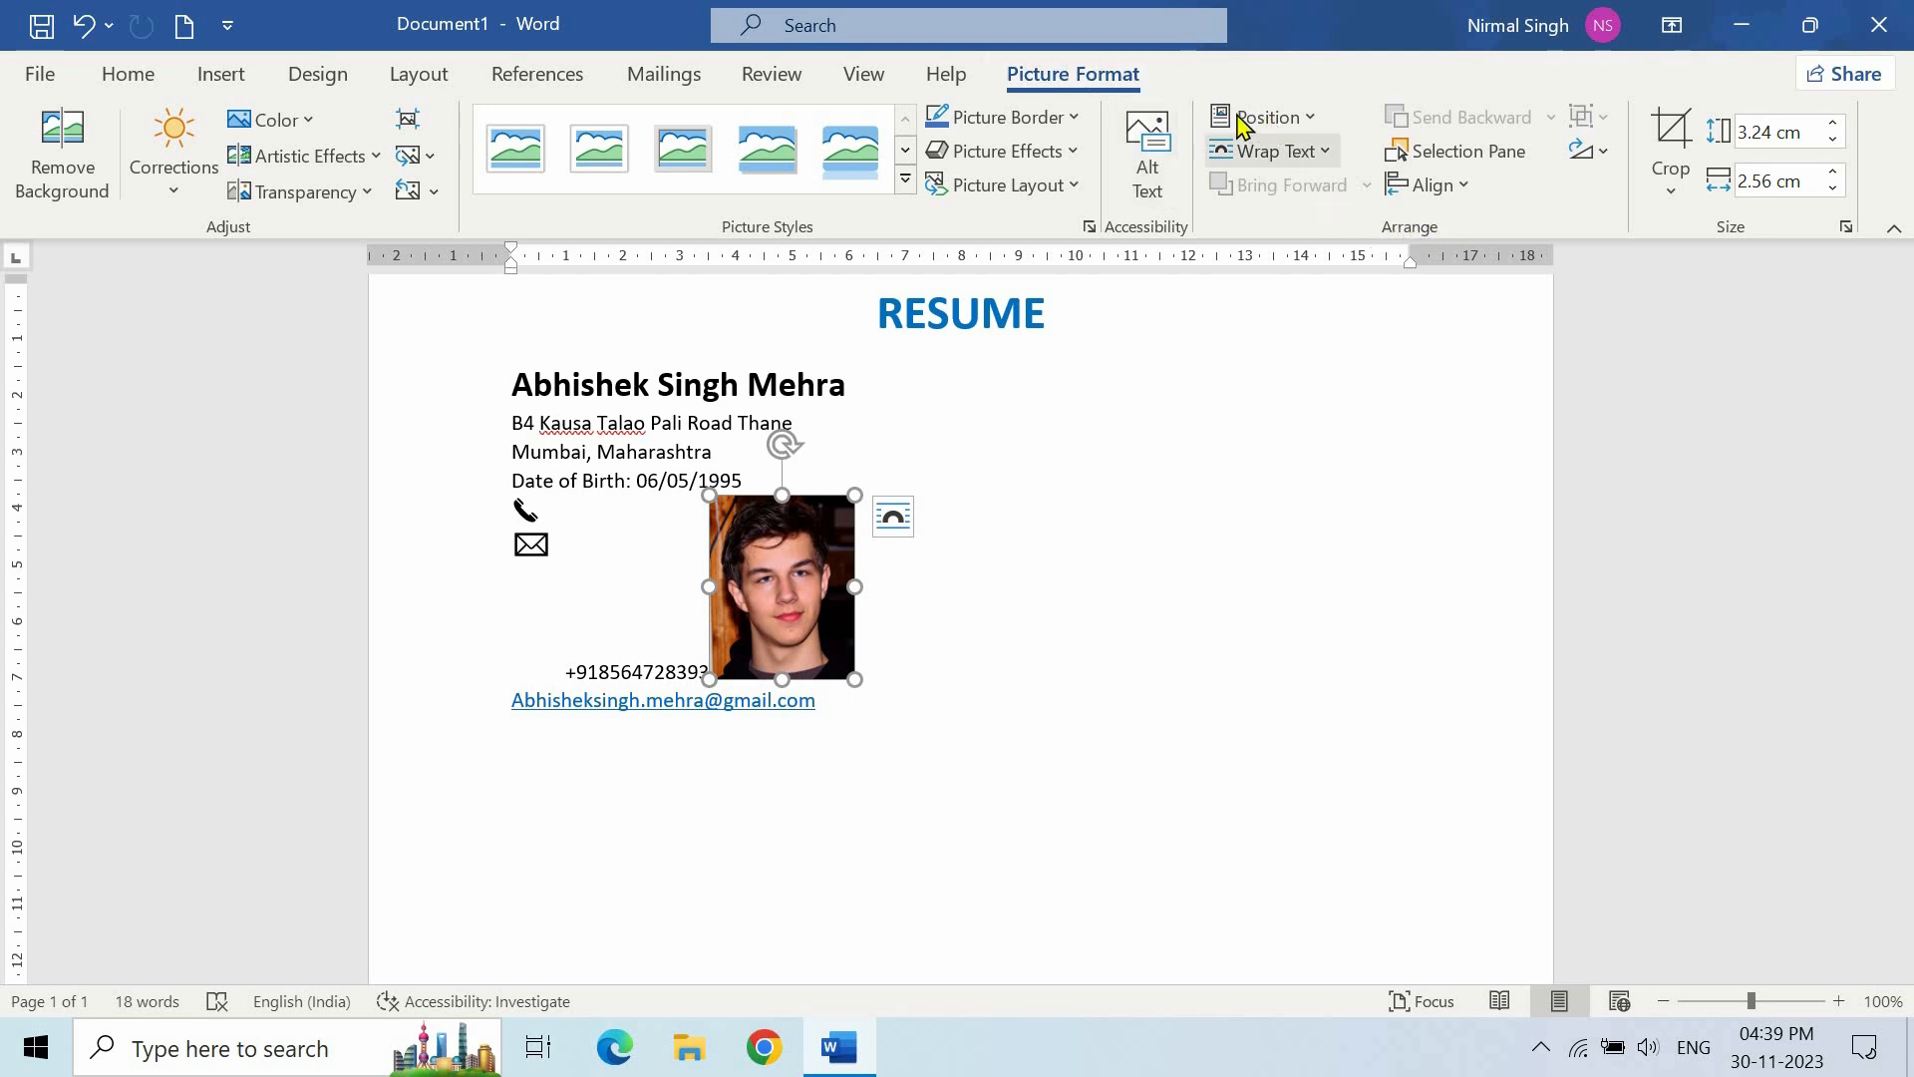
{"action": "left_click", "coordinate": [1275, 118]}
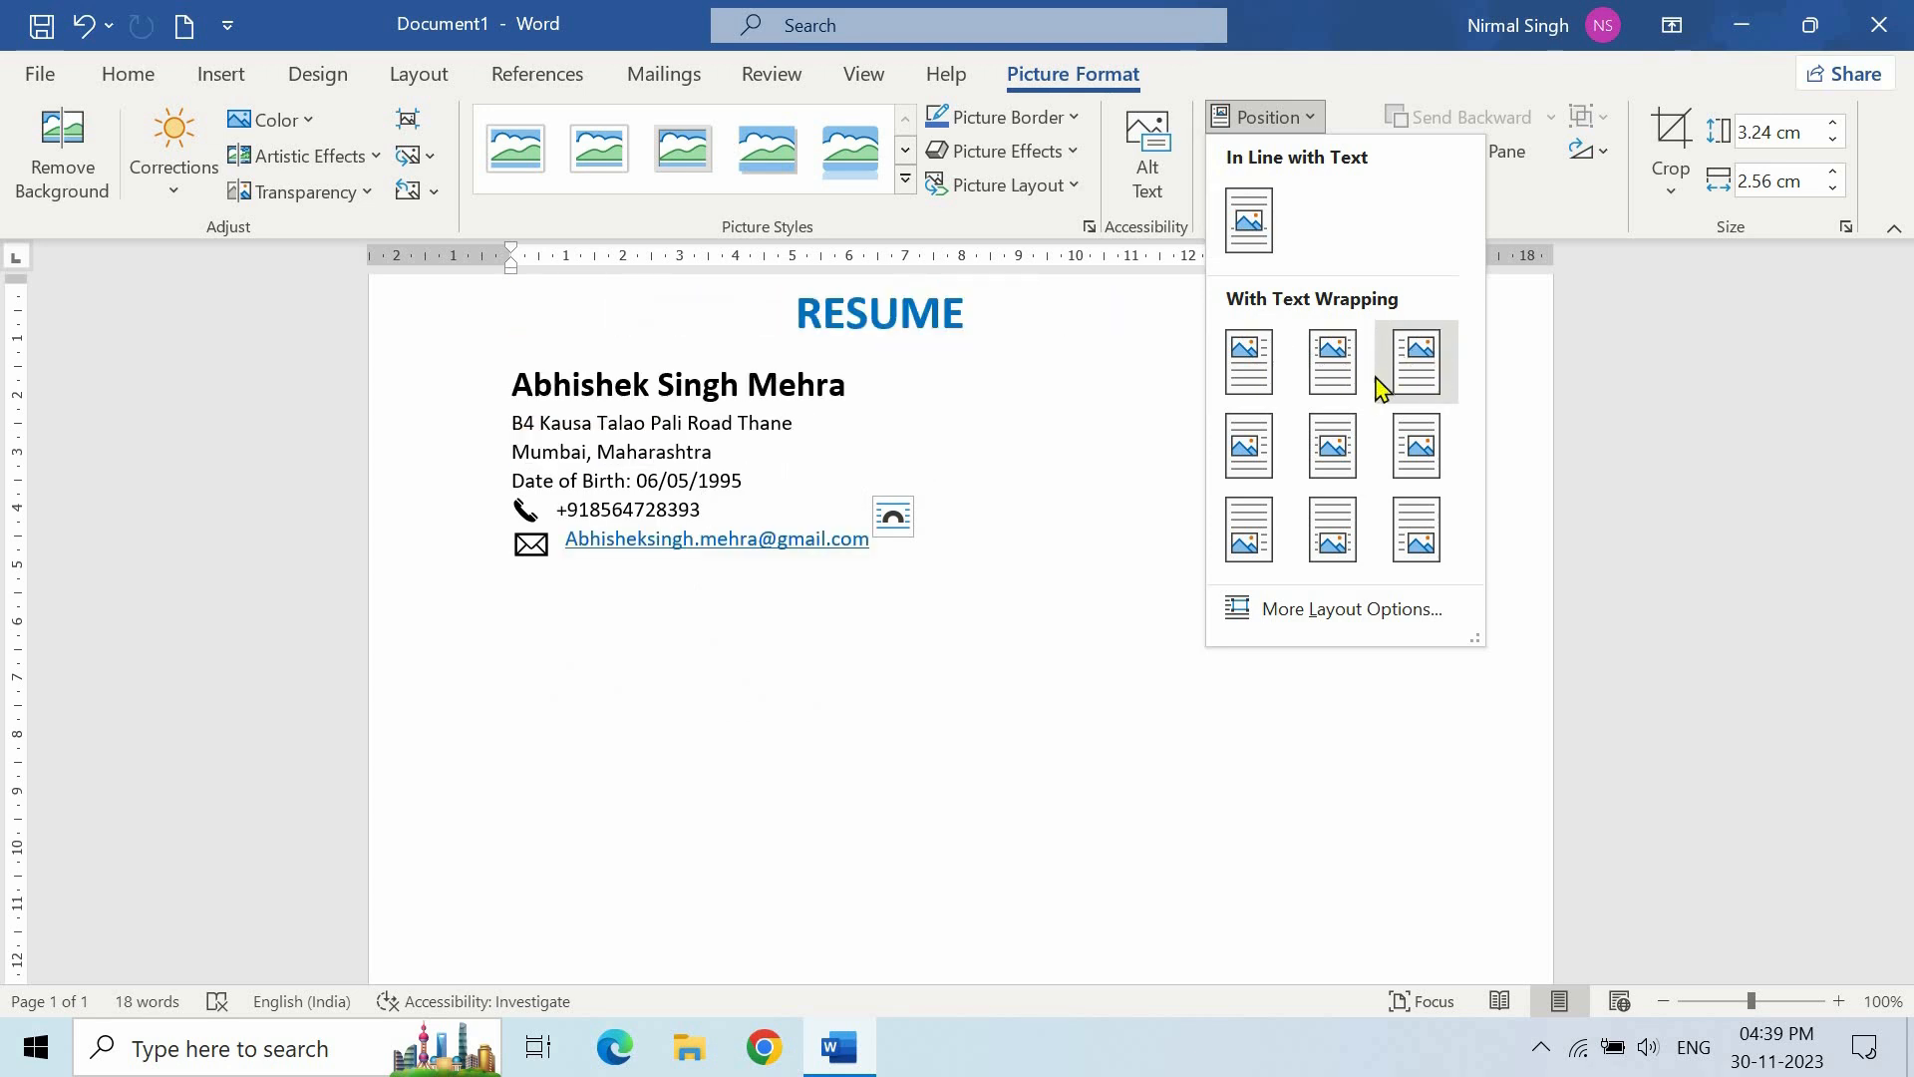
{"action": "left_click", "coordinate": [1416, 359]}
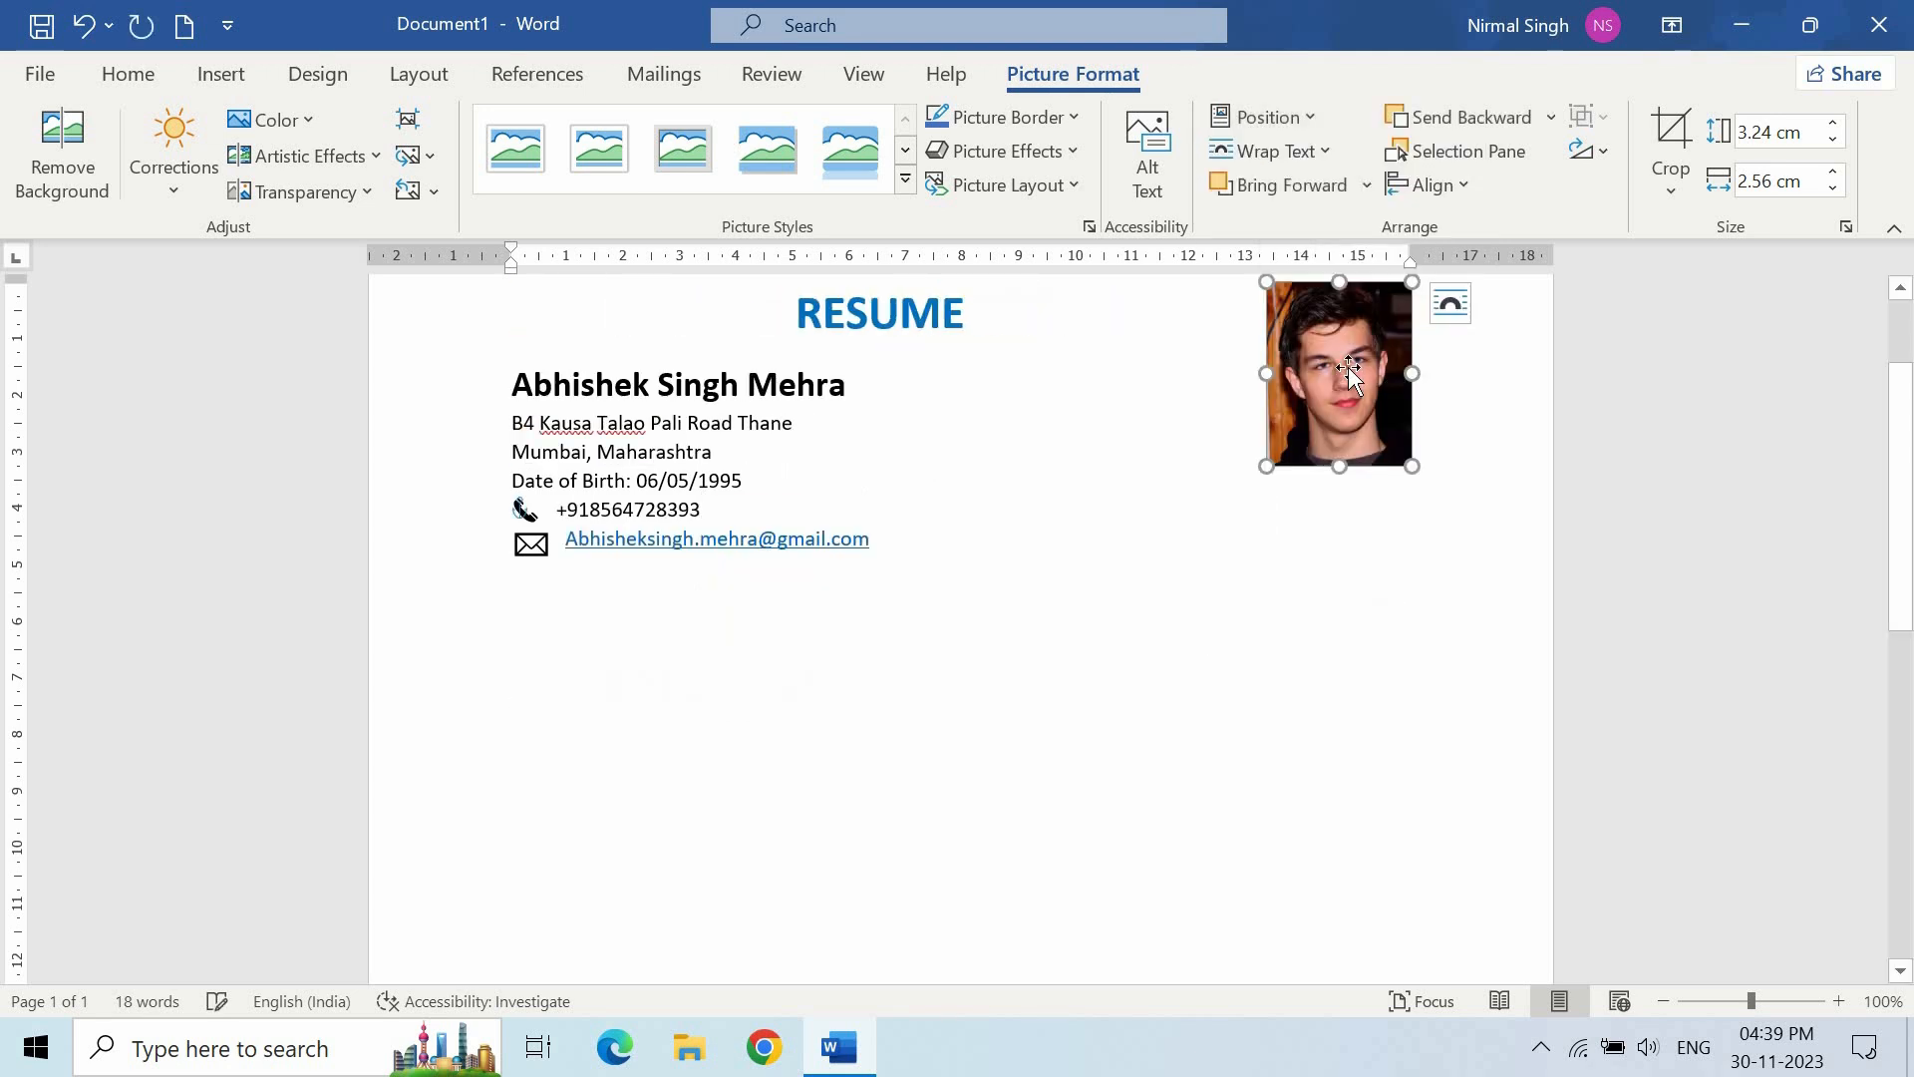
{"action": "left_click_drag", "start_coordinate": [1354, 447], "coordinate": [1352, 446]}
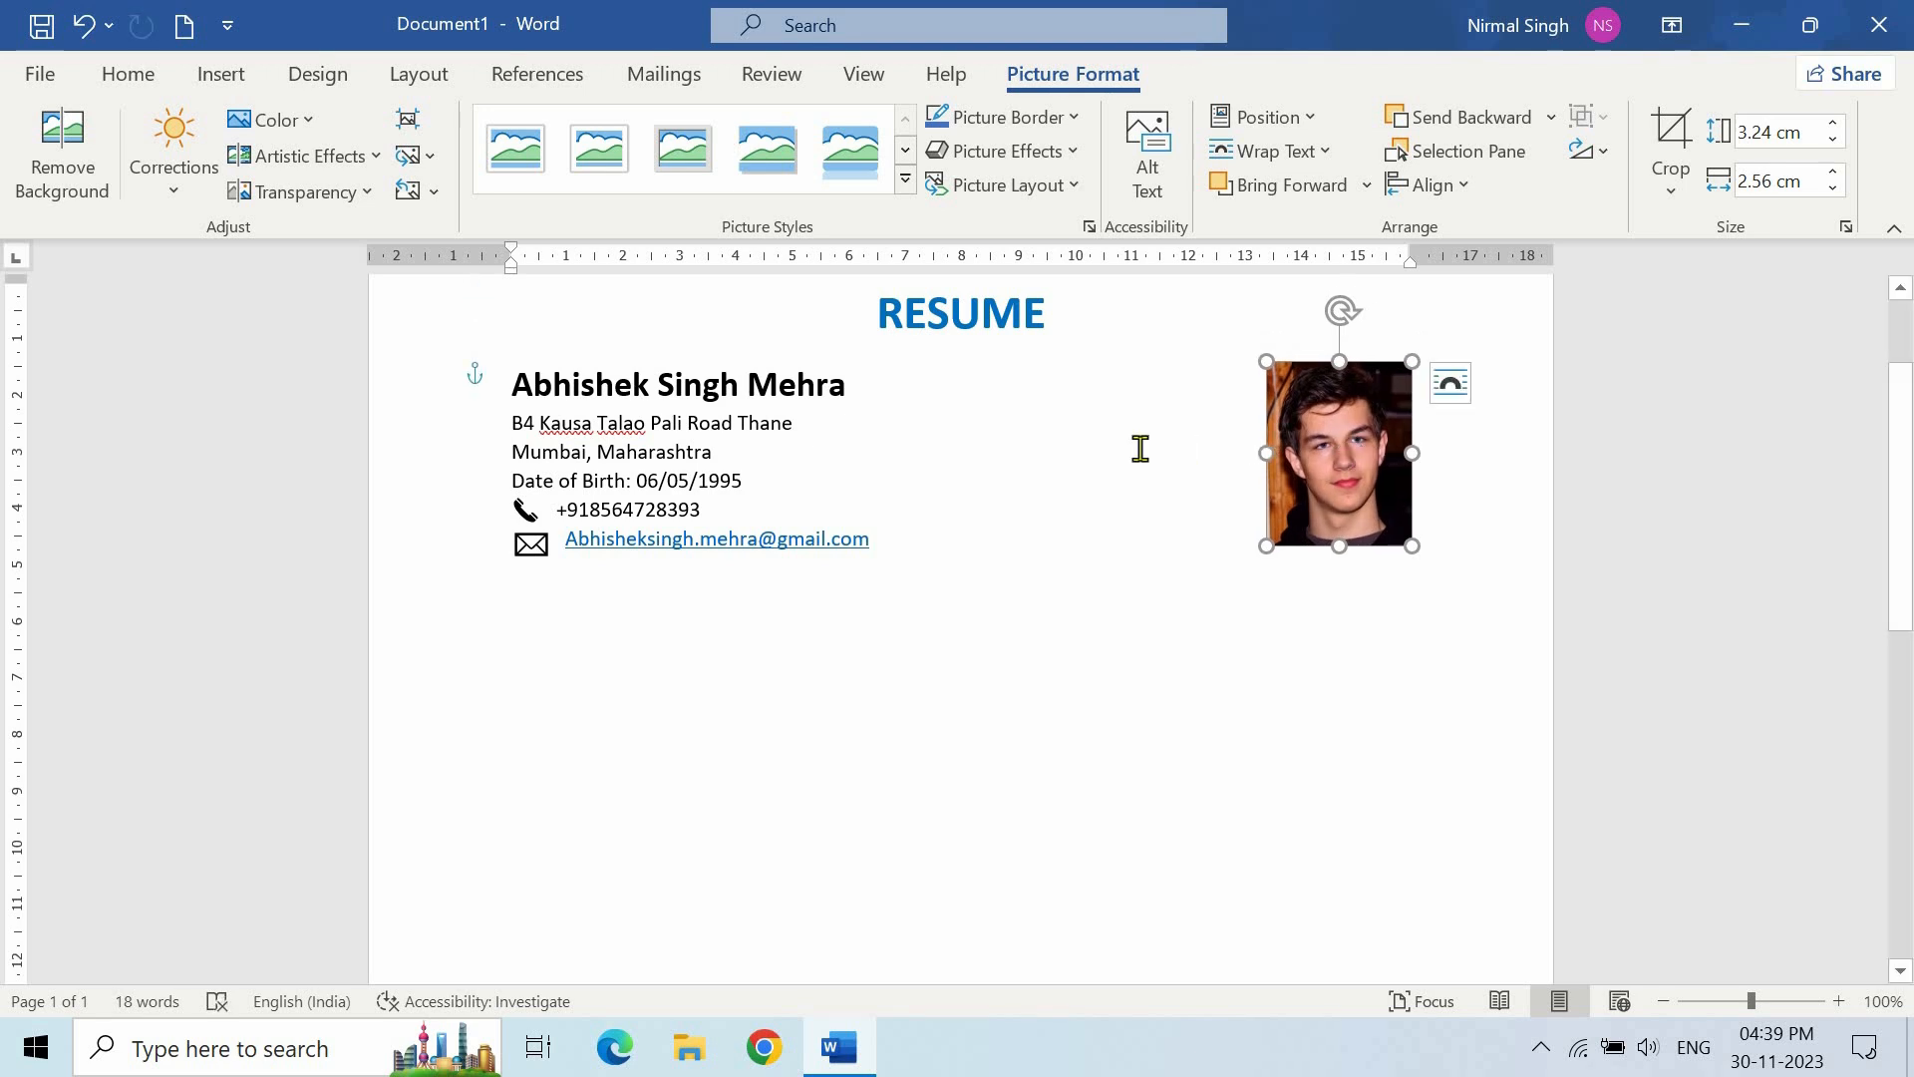
{"action": "left_click_drag", "start_coordinate": [1412, 545], "coordinate": [1406, 543]}
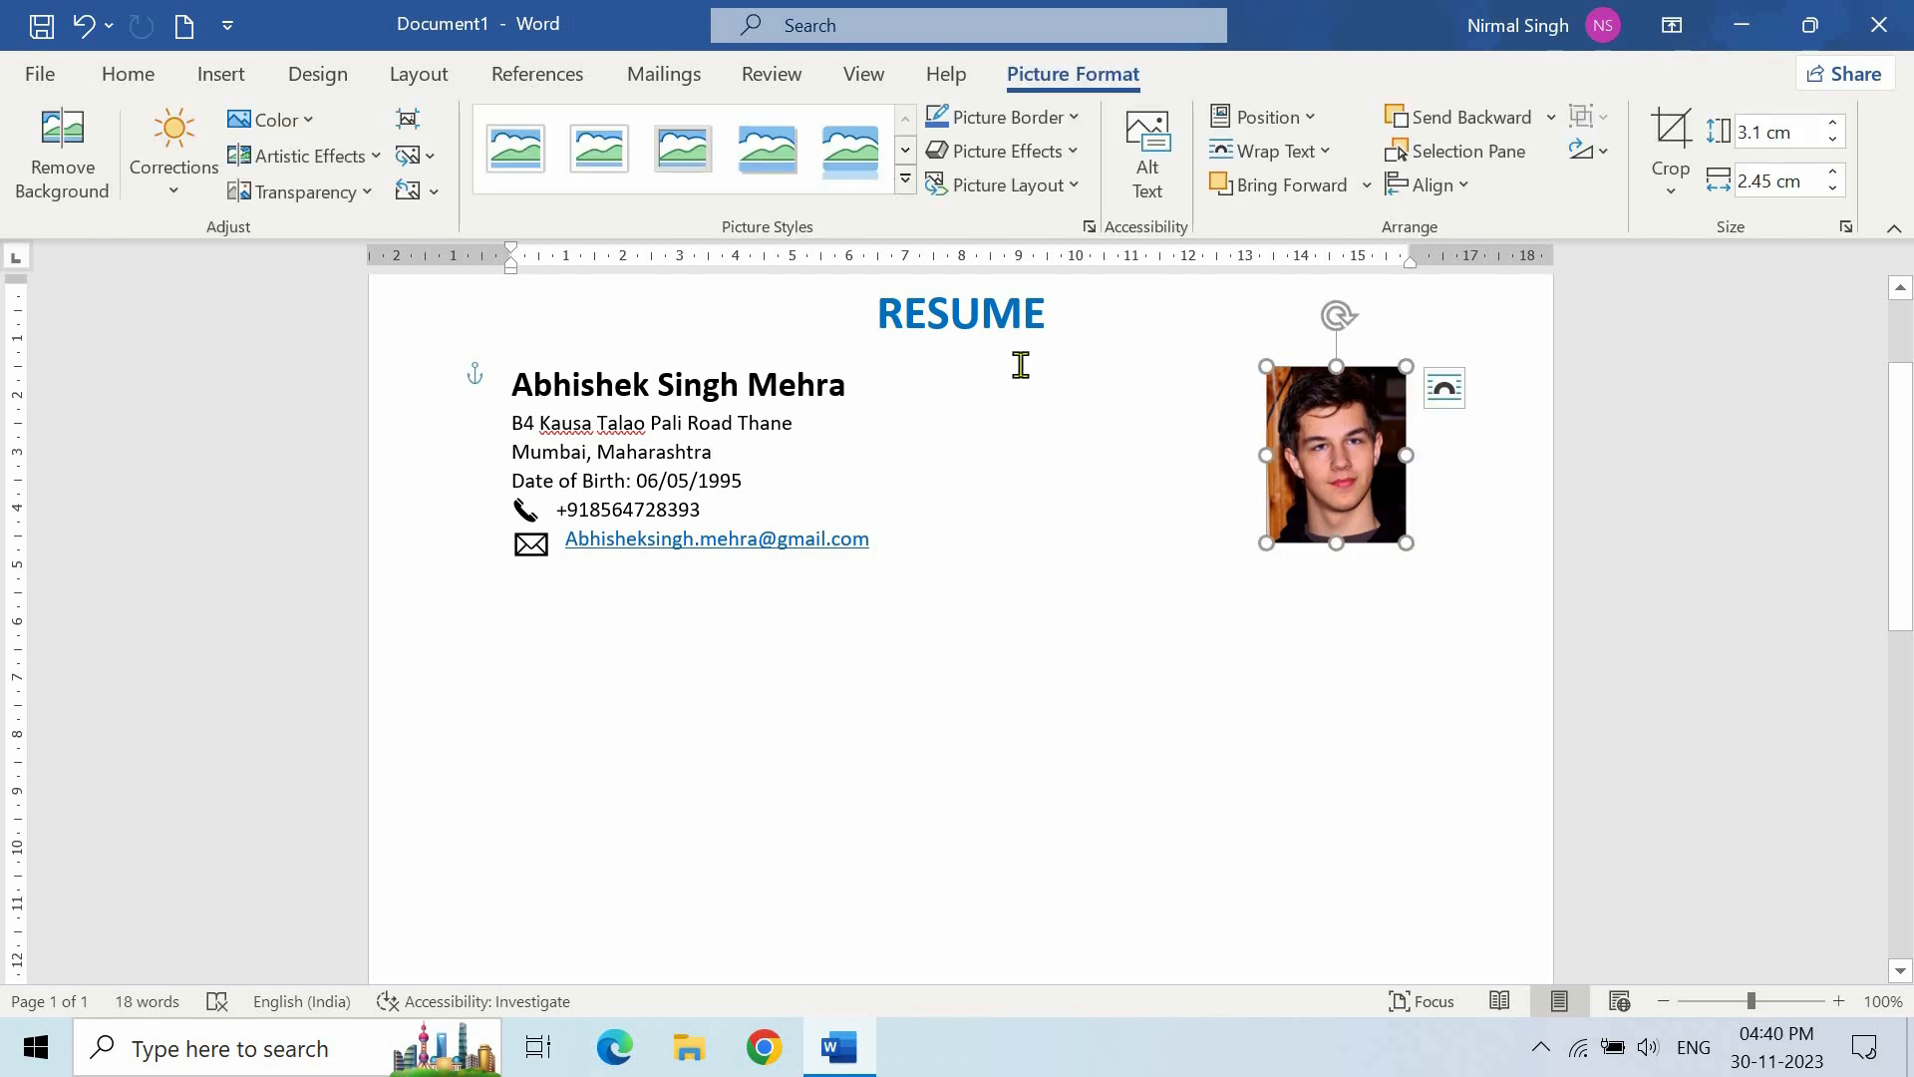
- Apply the Simple Frame, White picture style to the photo
{"action": "left_click", "coordinate": [905, 179]}
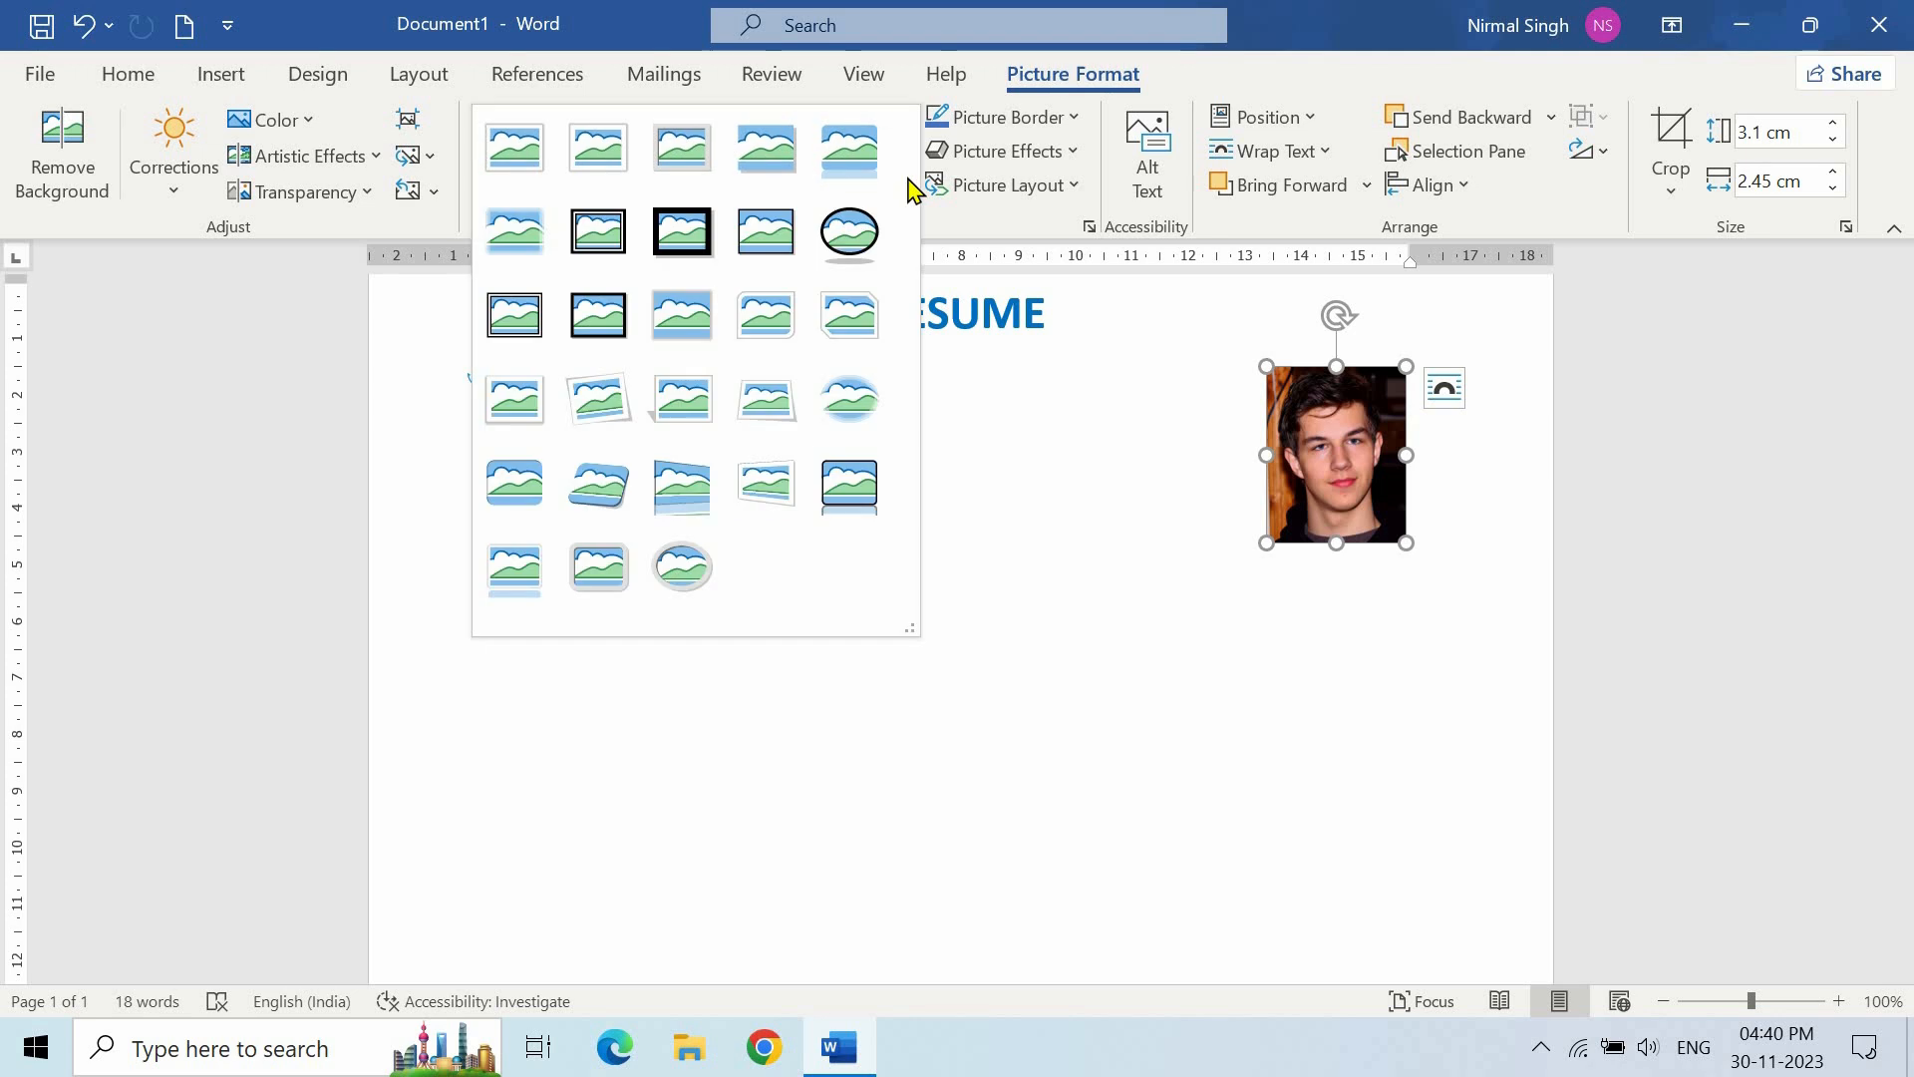
{"action": "left_click", "coordinate": [515, 165]}
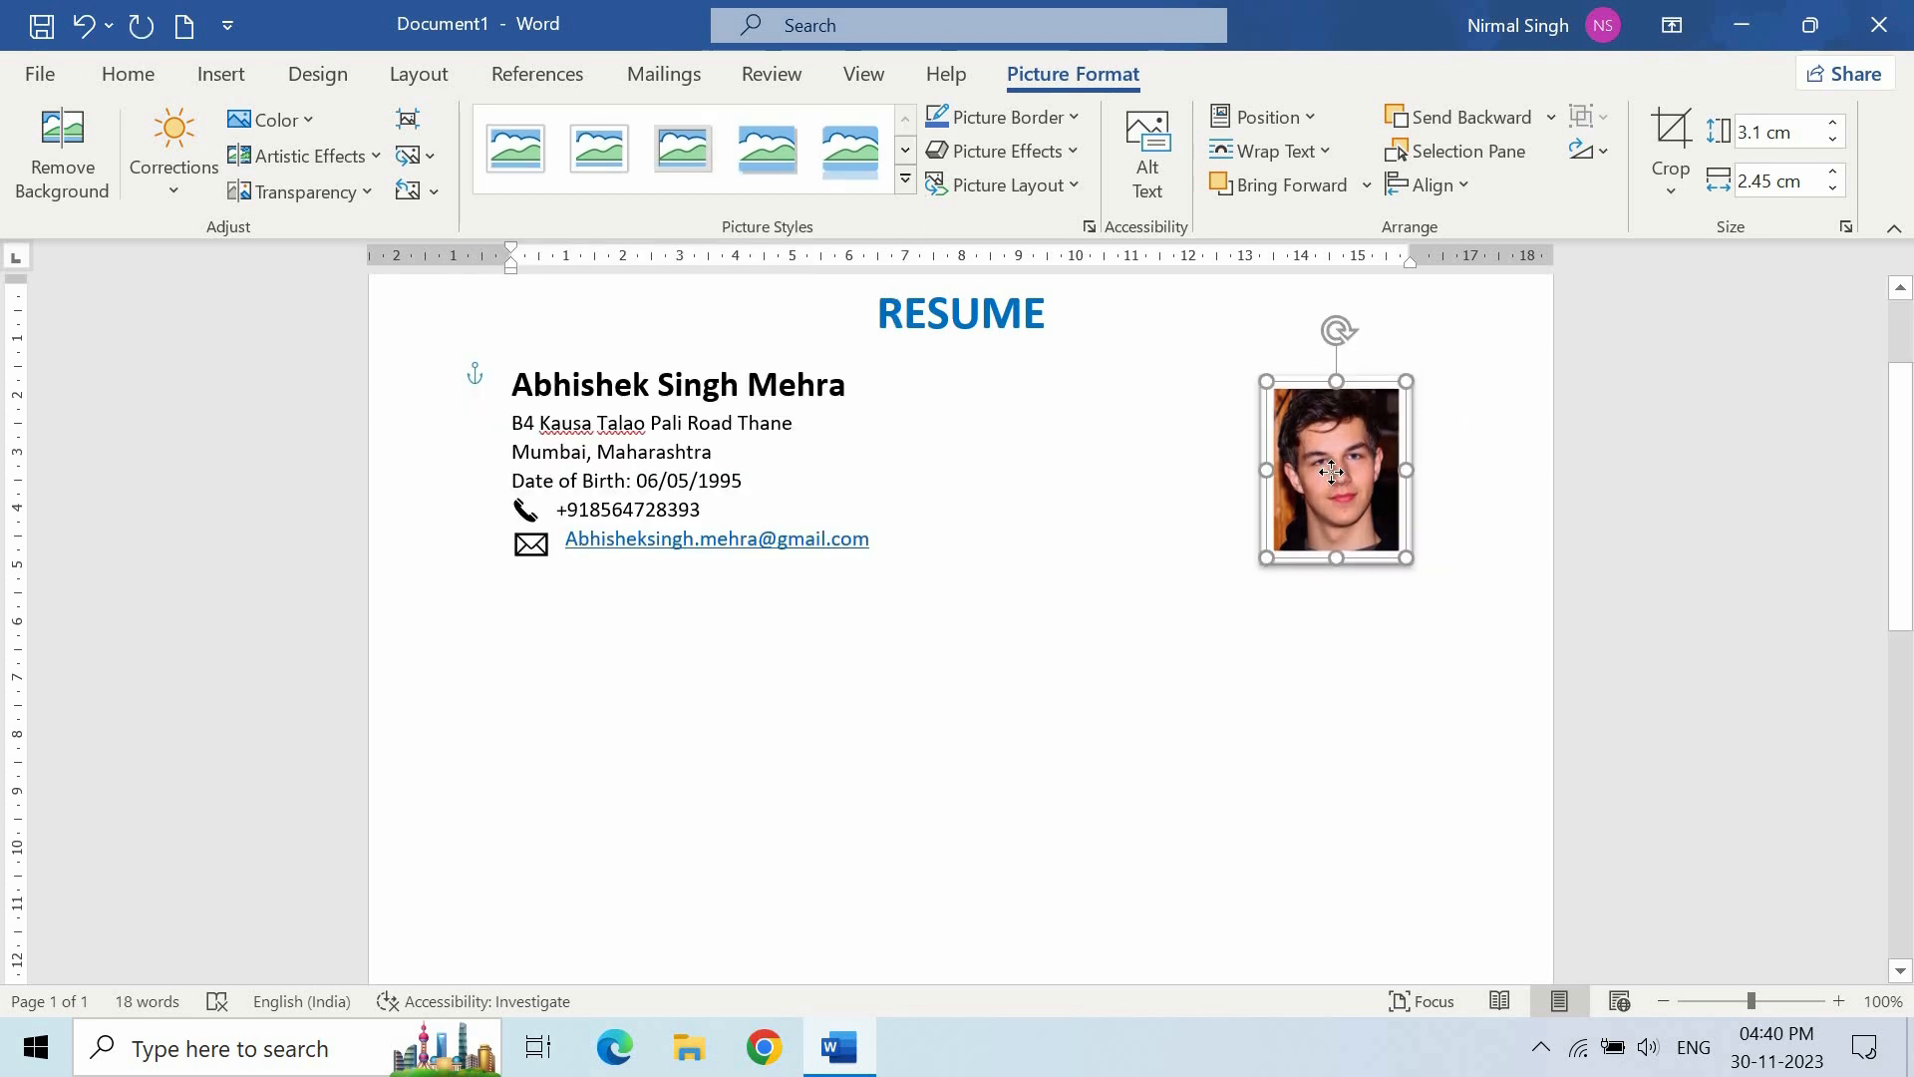
{"action": "left_click_drag", "start_coordinate": [1332, 472], "coordinate": [1332, 474]}
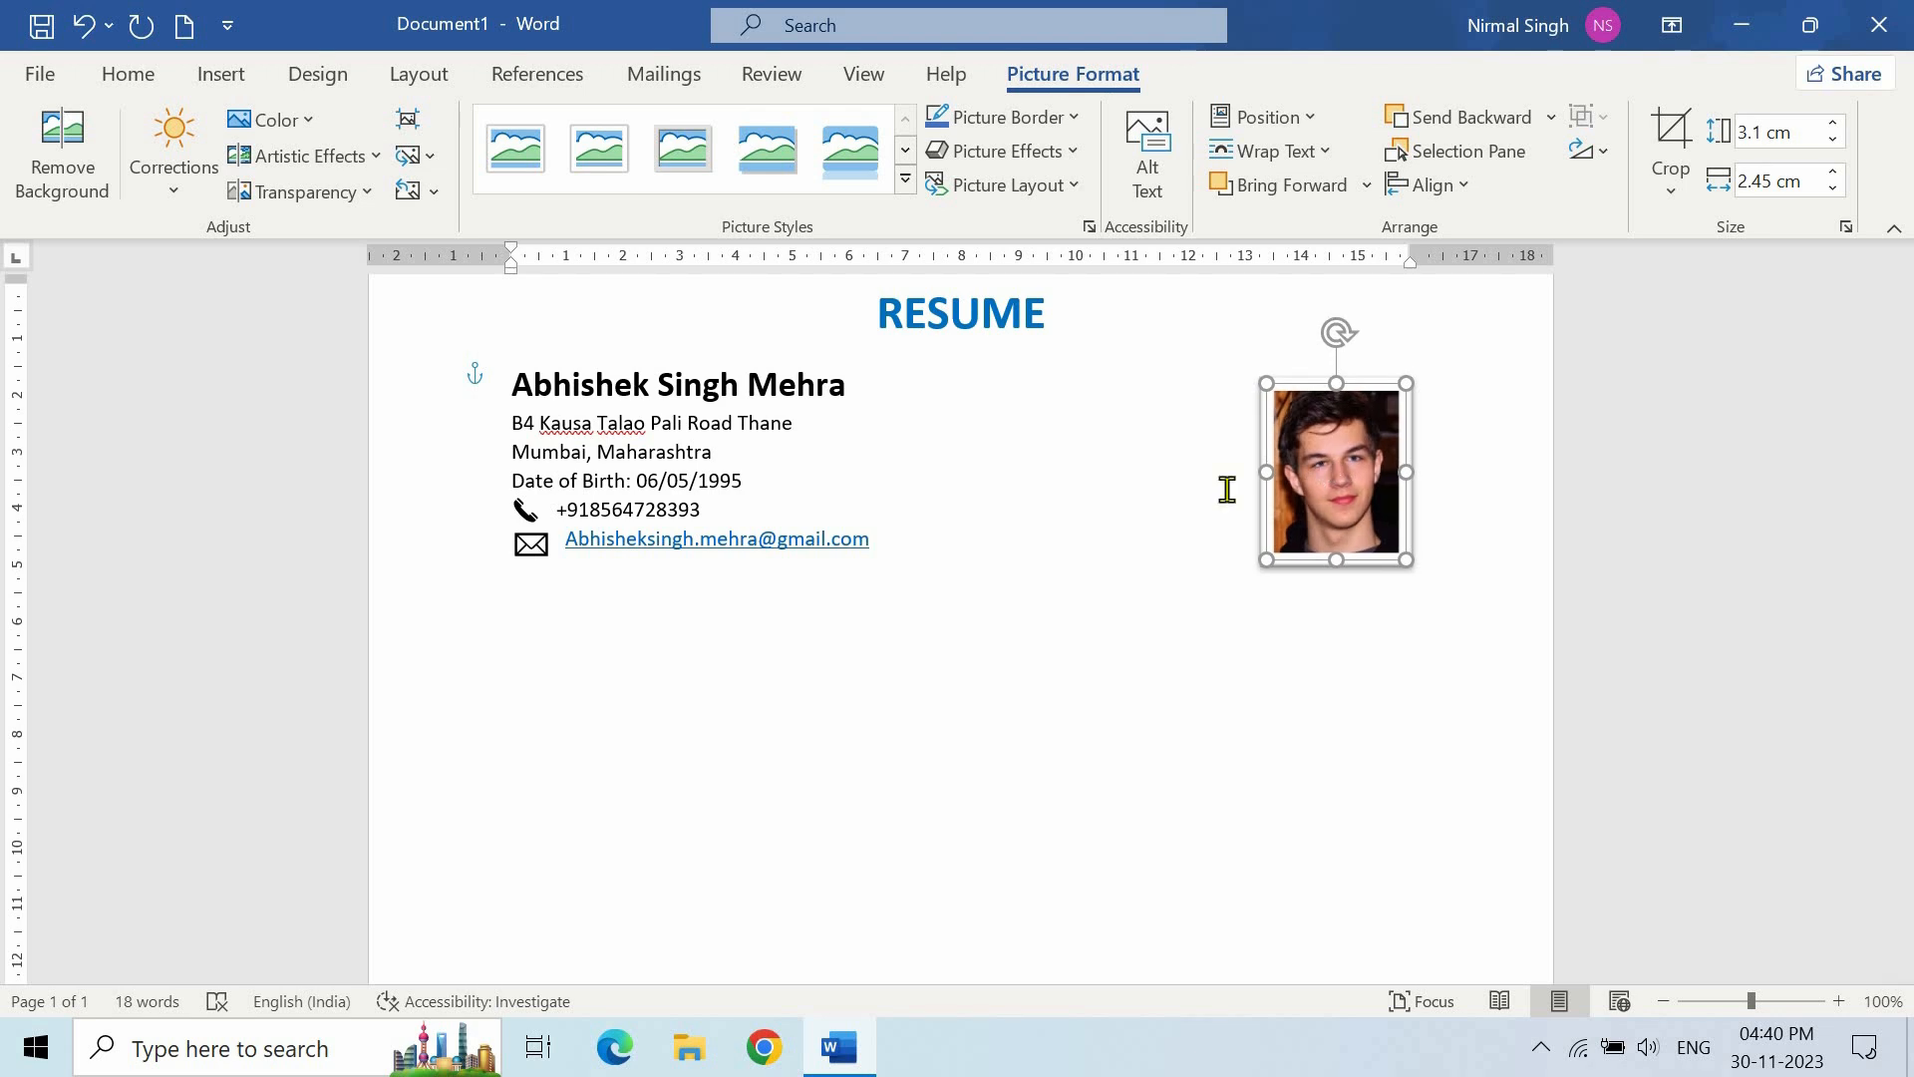
{"action": "left_click", "coordinate": [1060, 565]}
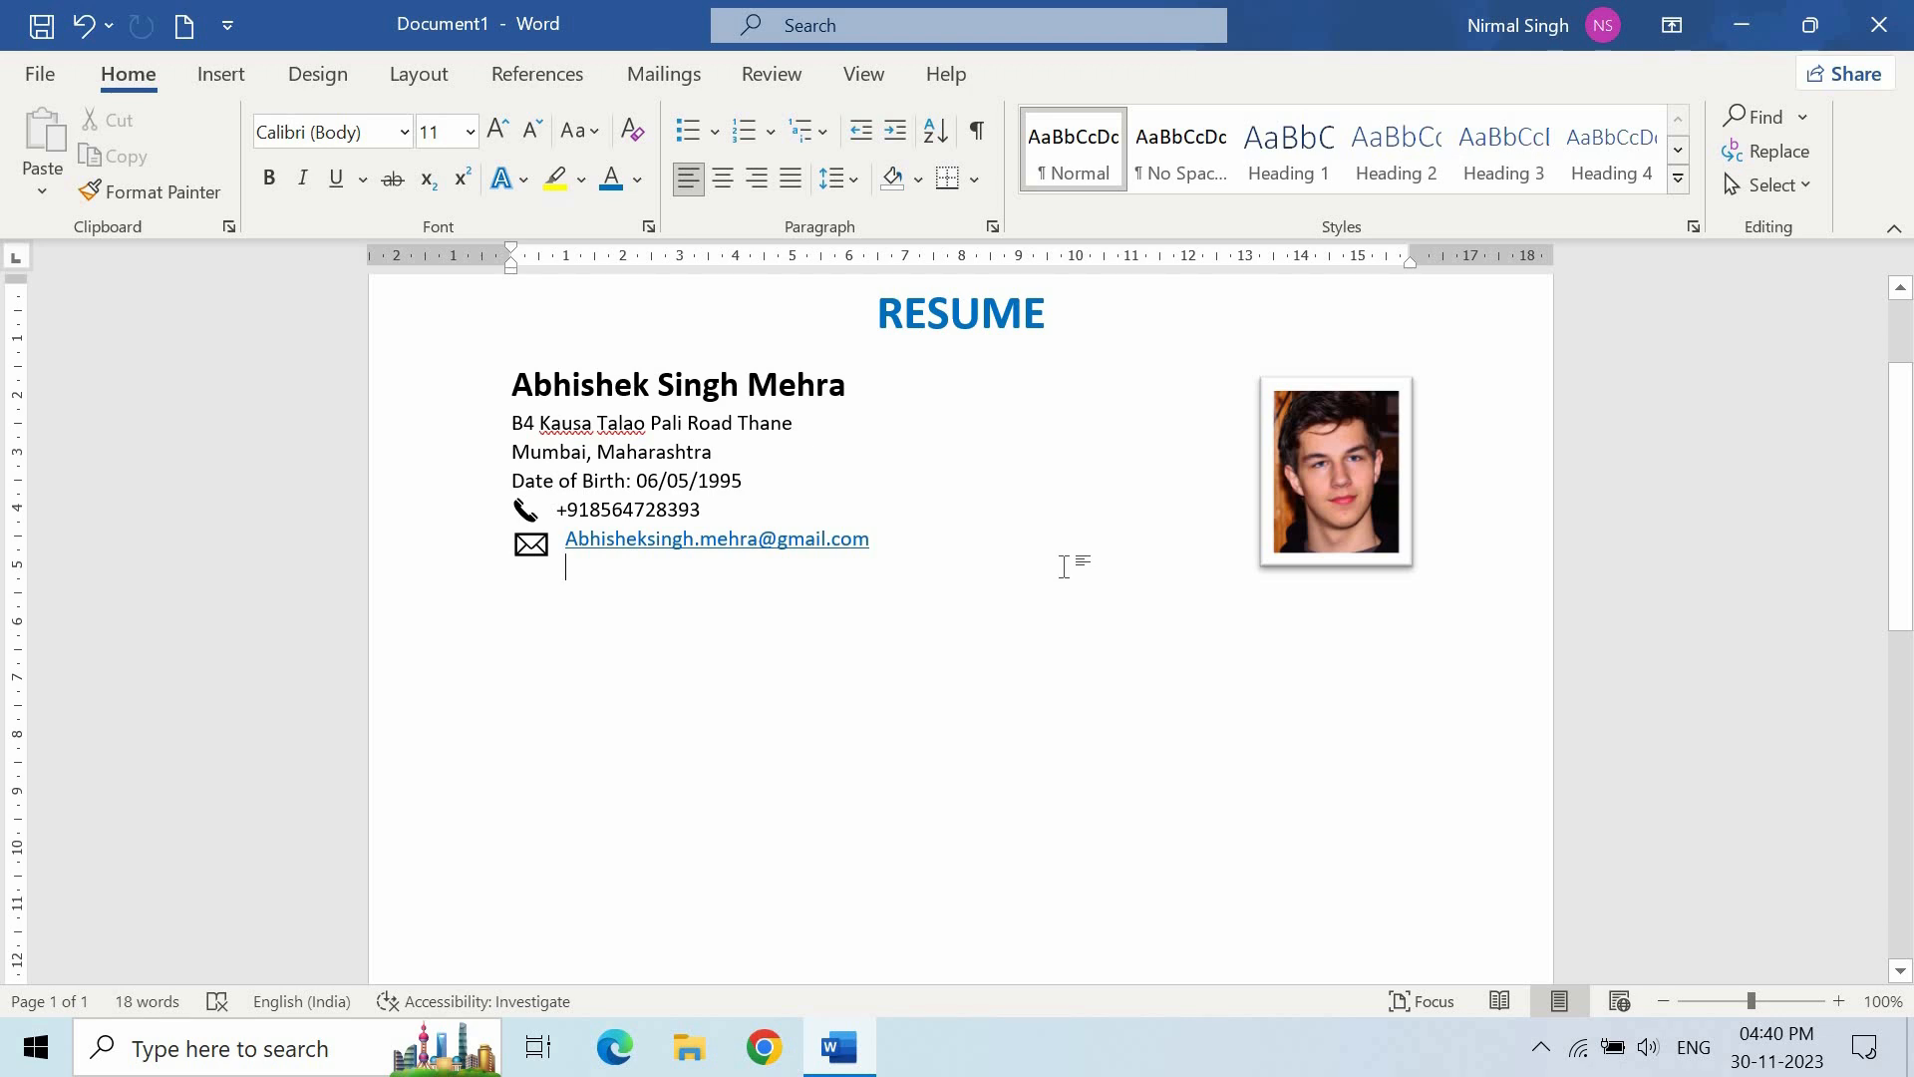
- Draw a level straight line across the page beneath the contact details
{"action": "left_click", "coordinate": [228, 79]}
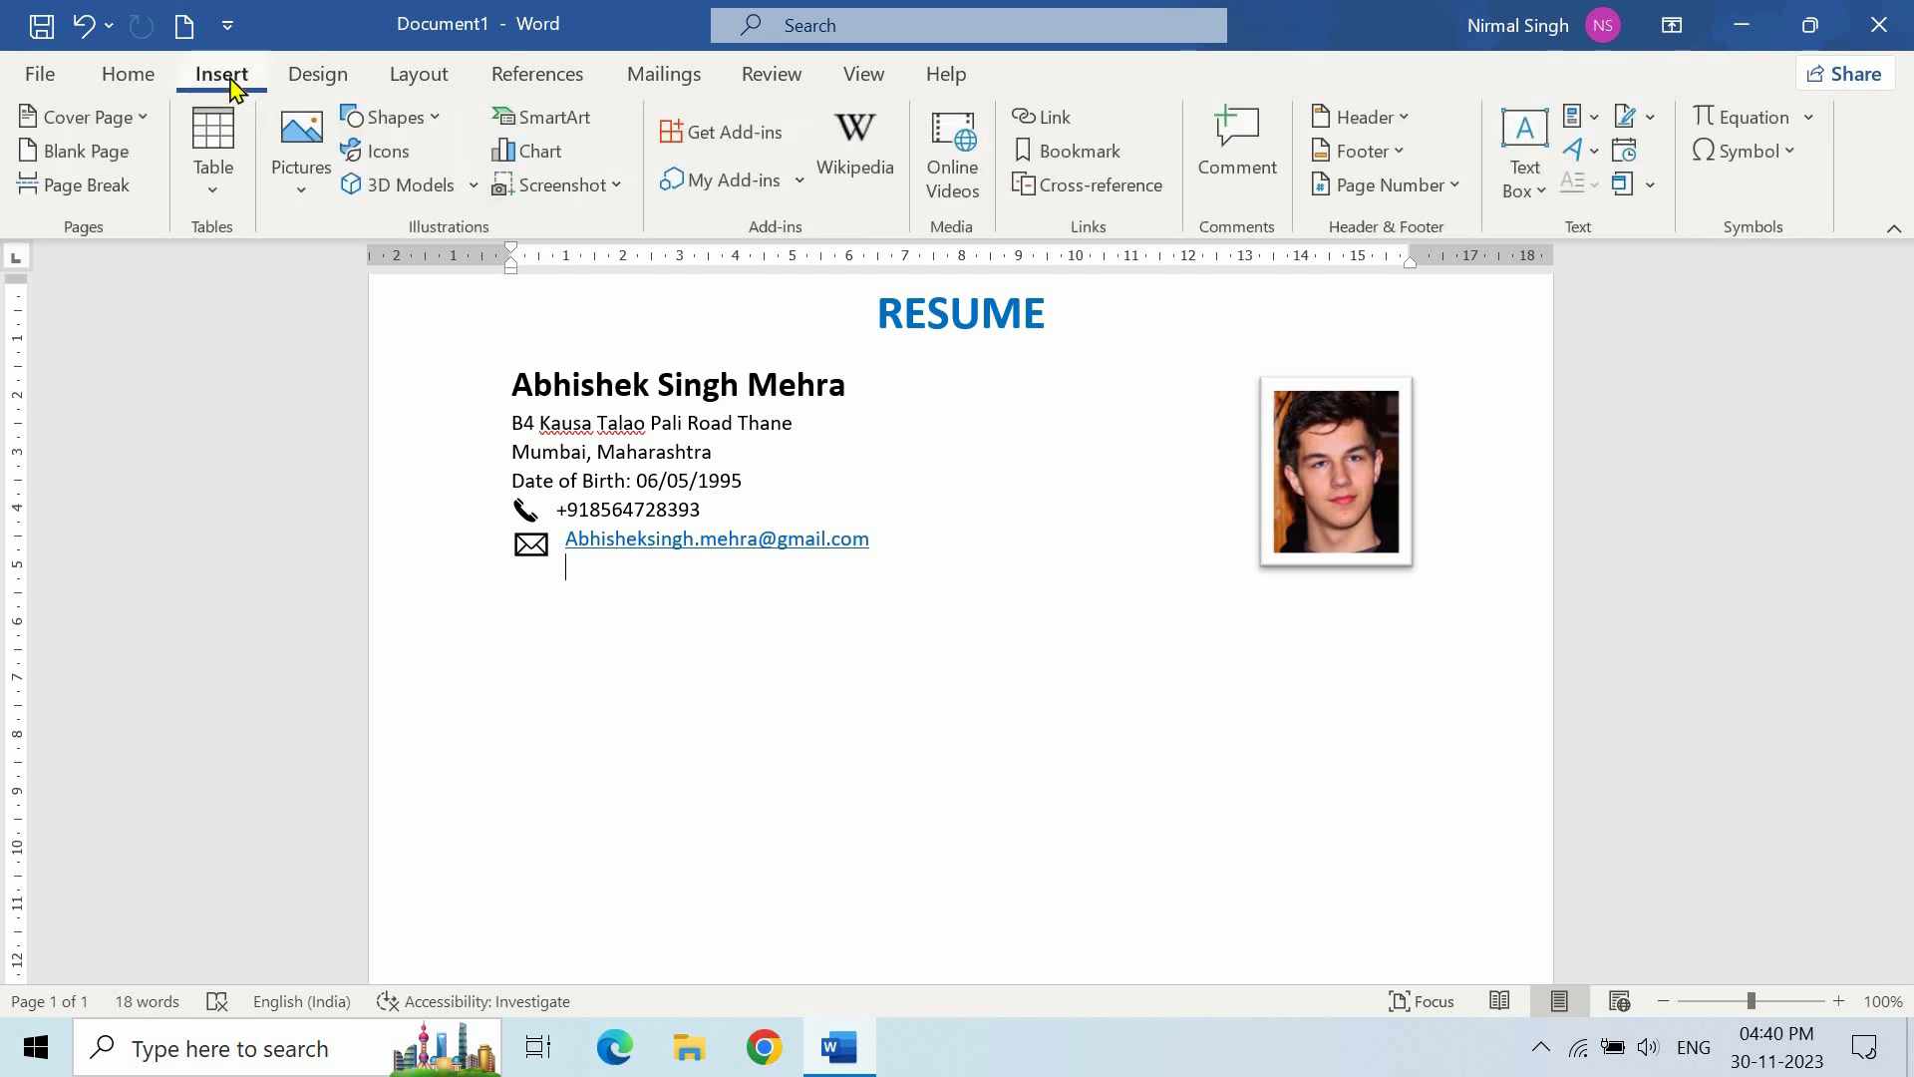
{"action": "left_click", "coordinate": [387, 118]}
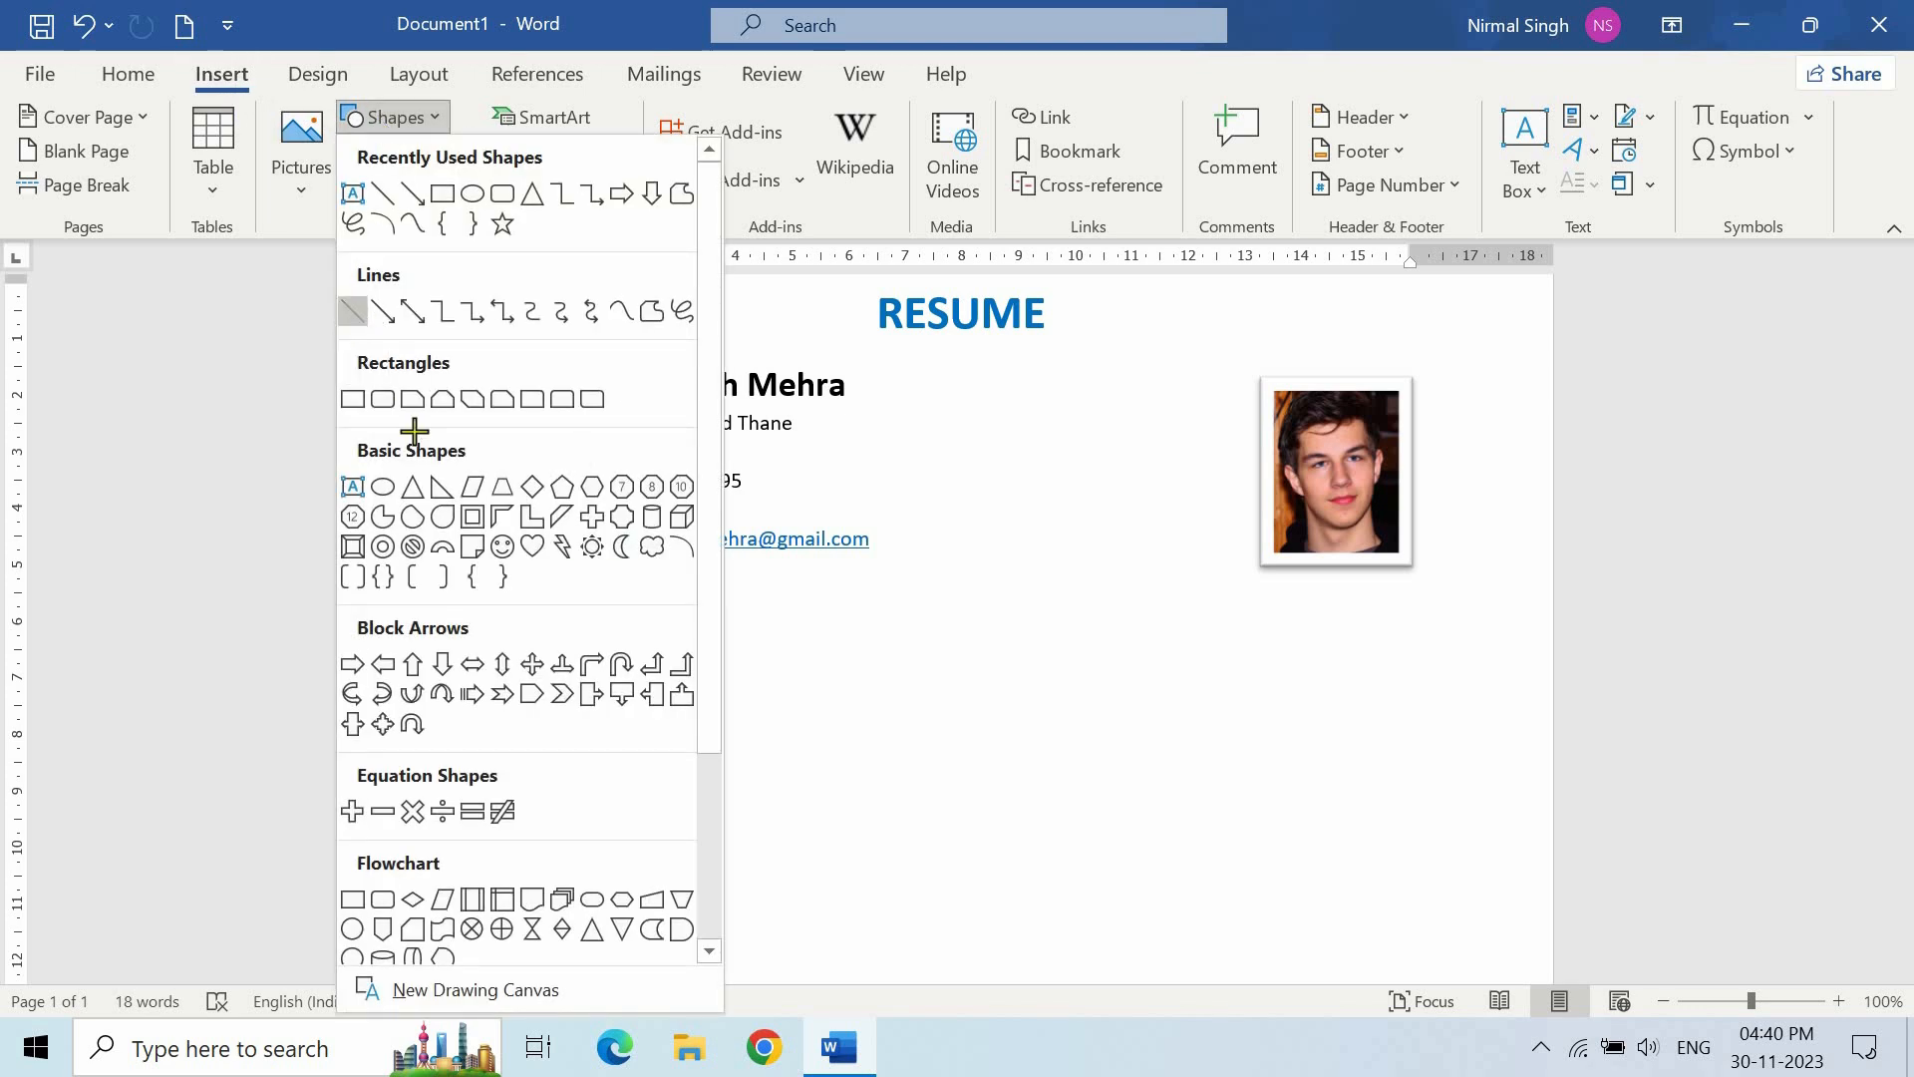
{"action": "left_click", "coordinate": [352, 315]}
{"action": "mouse_move", "coordinate": [505, 604]}
{"action": "left_mouse_down"}
{"action": "mouse_move", "coordinate": [974, 615]}
{"action": "mouse_move", "coordinate": [1436, 593]}
{"action": "left_mouse_up"}
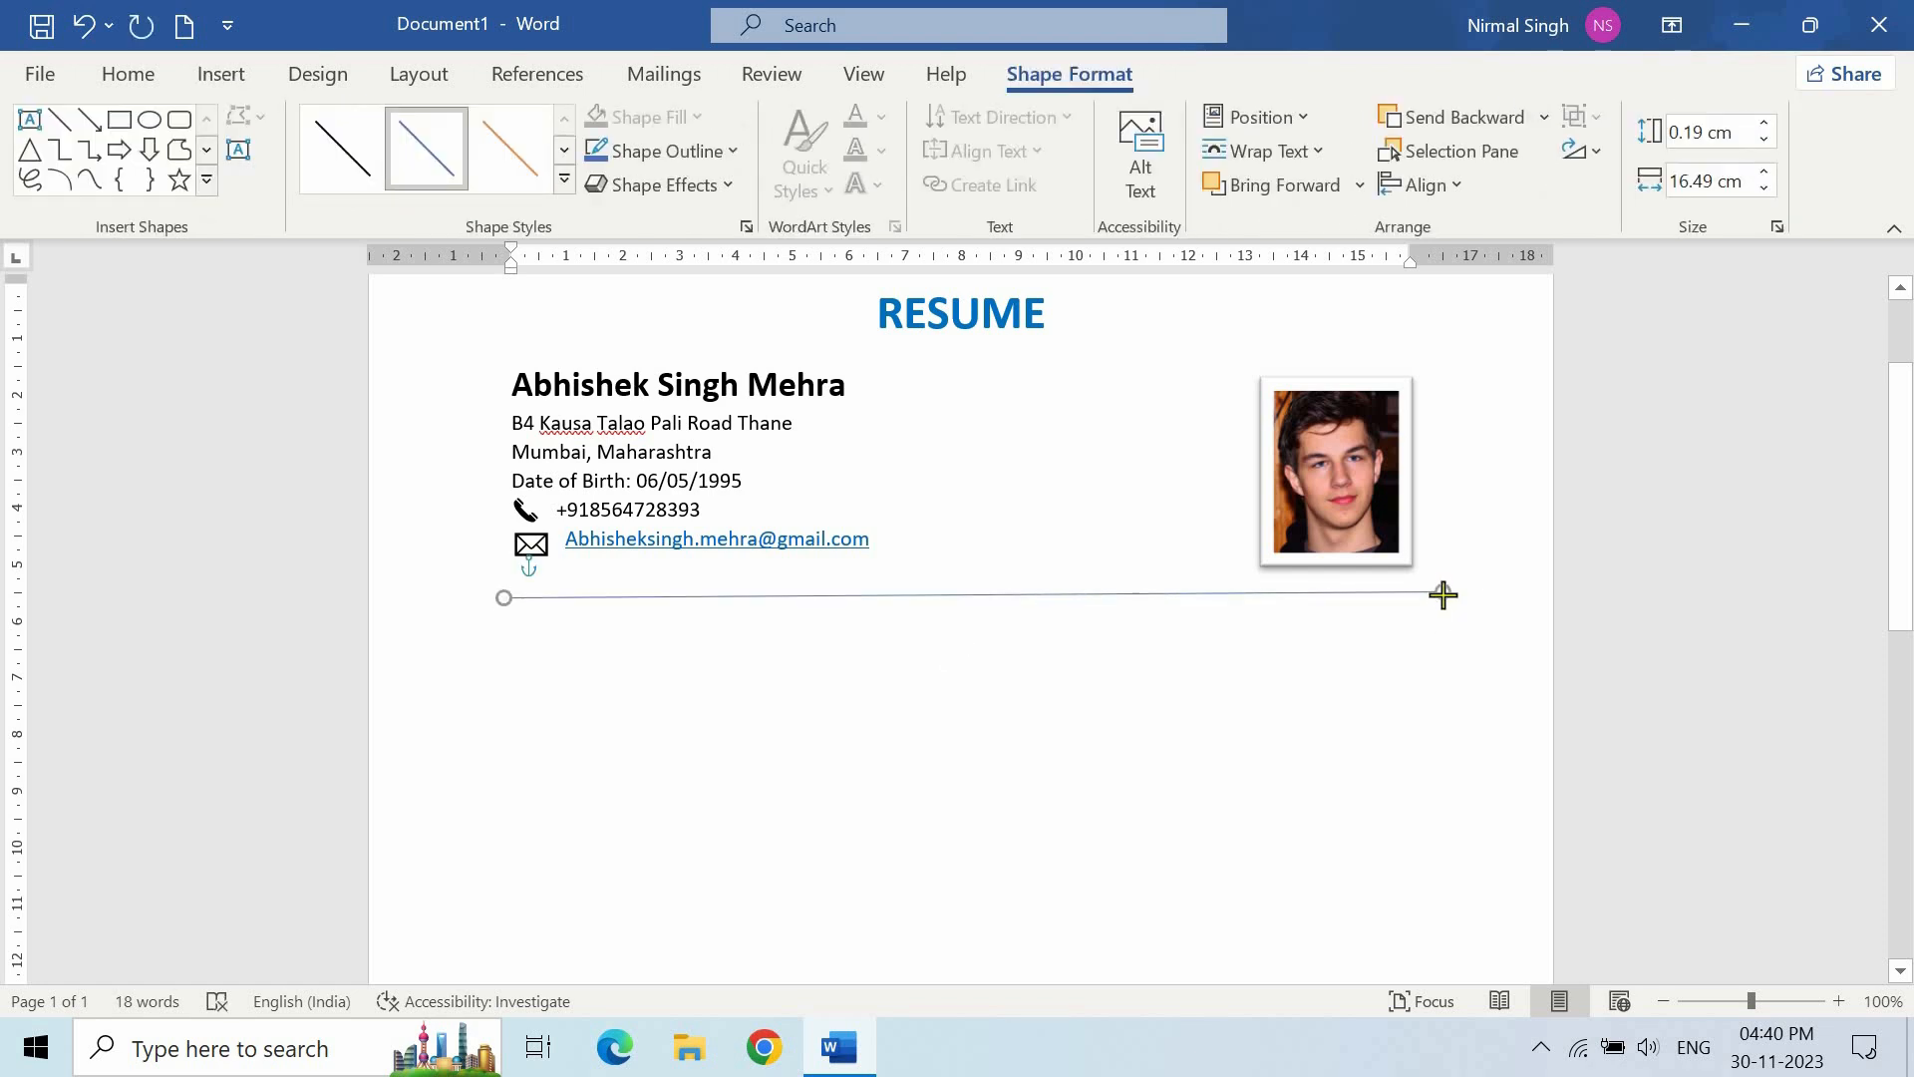
{"action": "left_click_drag", "start_coordinate": [504, 595], "coordinate": [505, 591]}
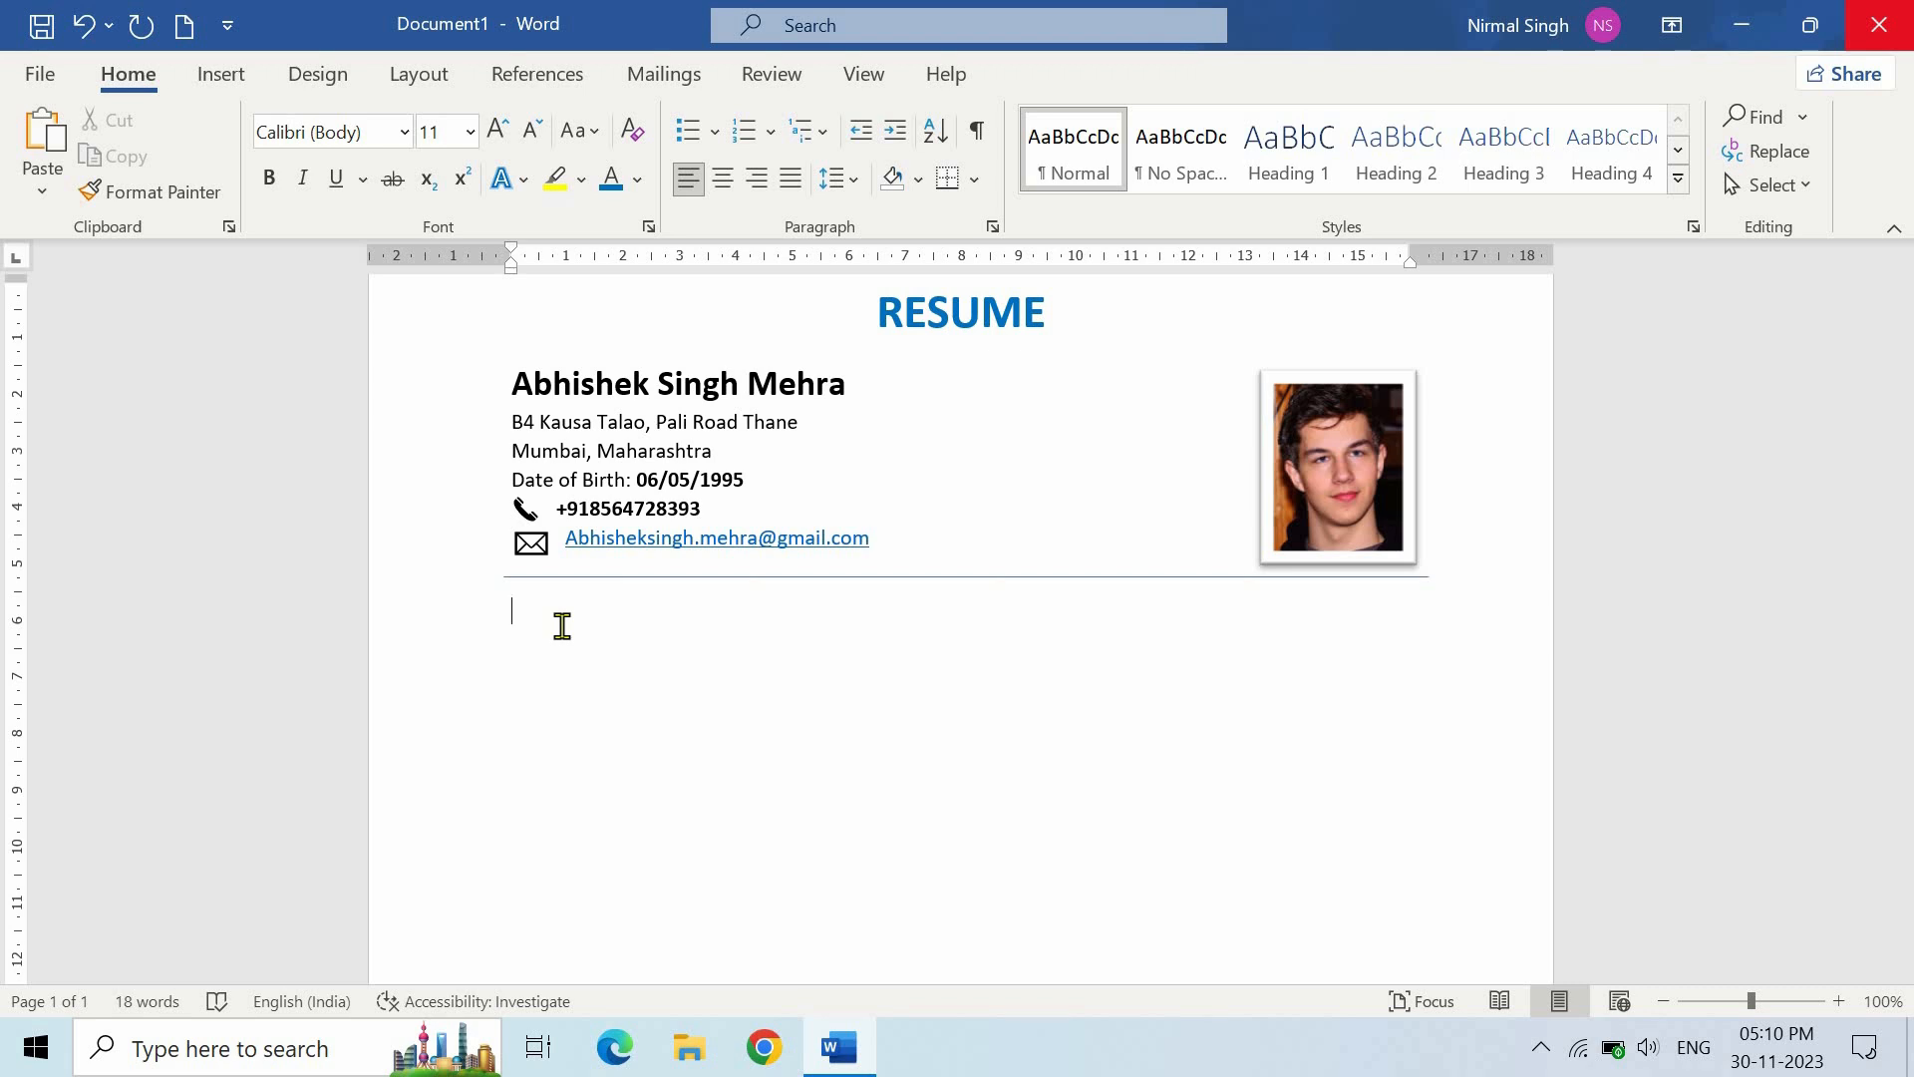
- Add a bold 18 pt 'Objective:' heading with a Normal-style empty line beneath it
{"action": "type", "text": "Objective:"}
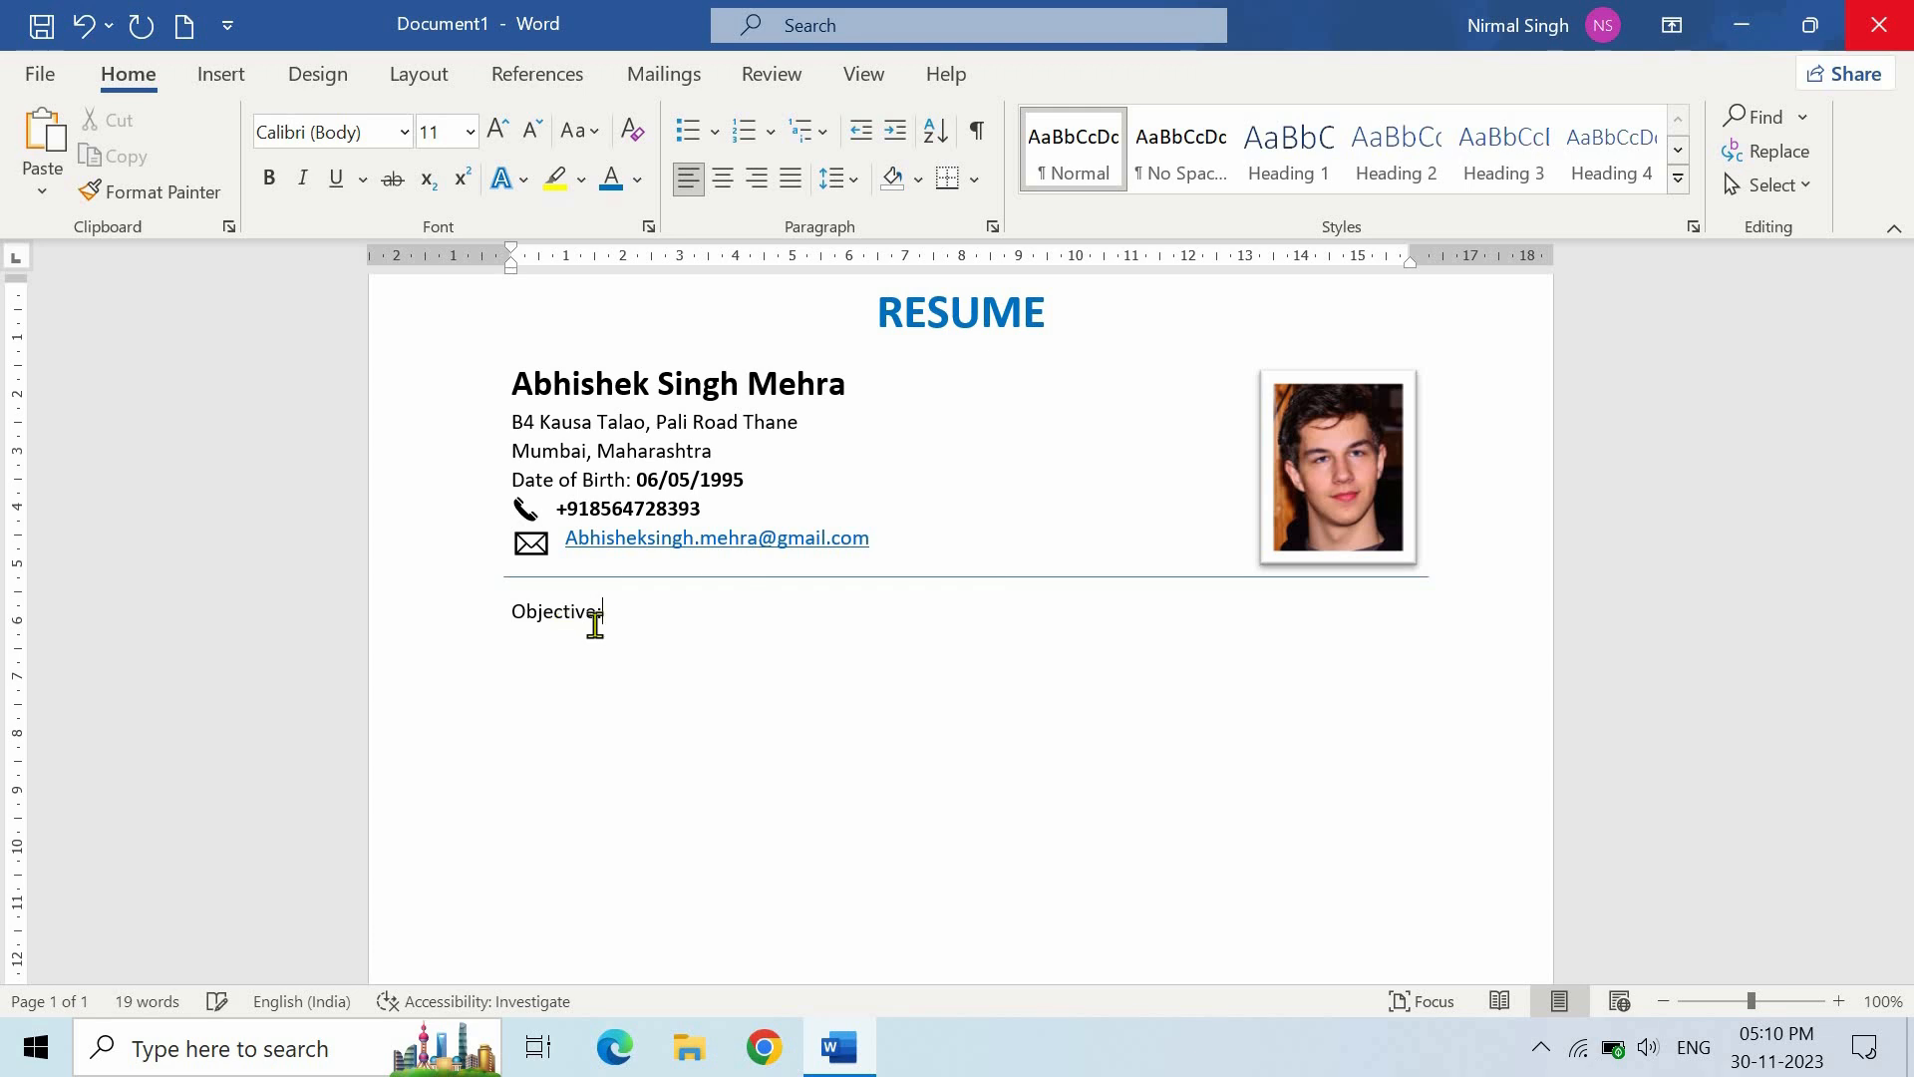
{"action": "triple_click", "coordinate": [513, 621]}
{"action": "left_click", "coordinate": [268, 177]}
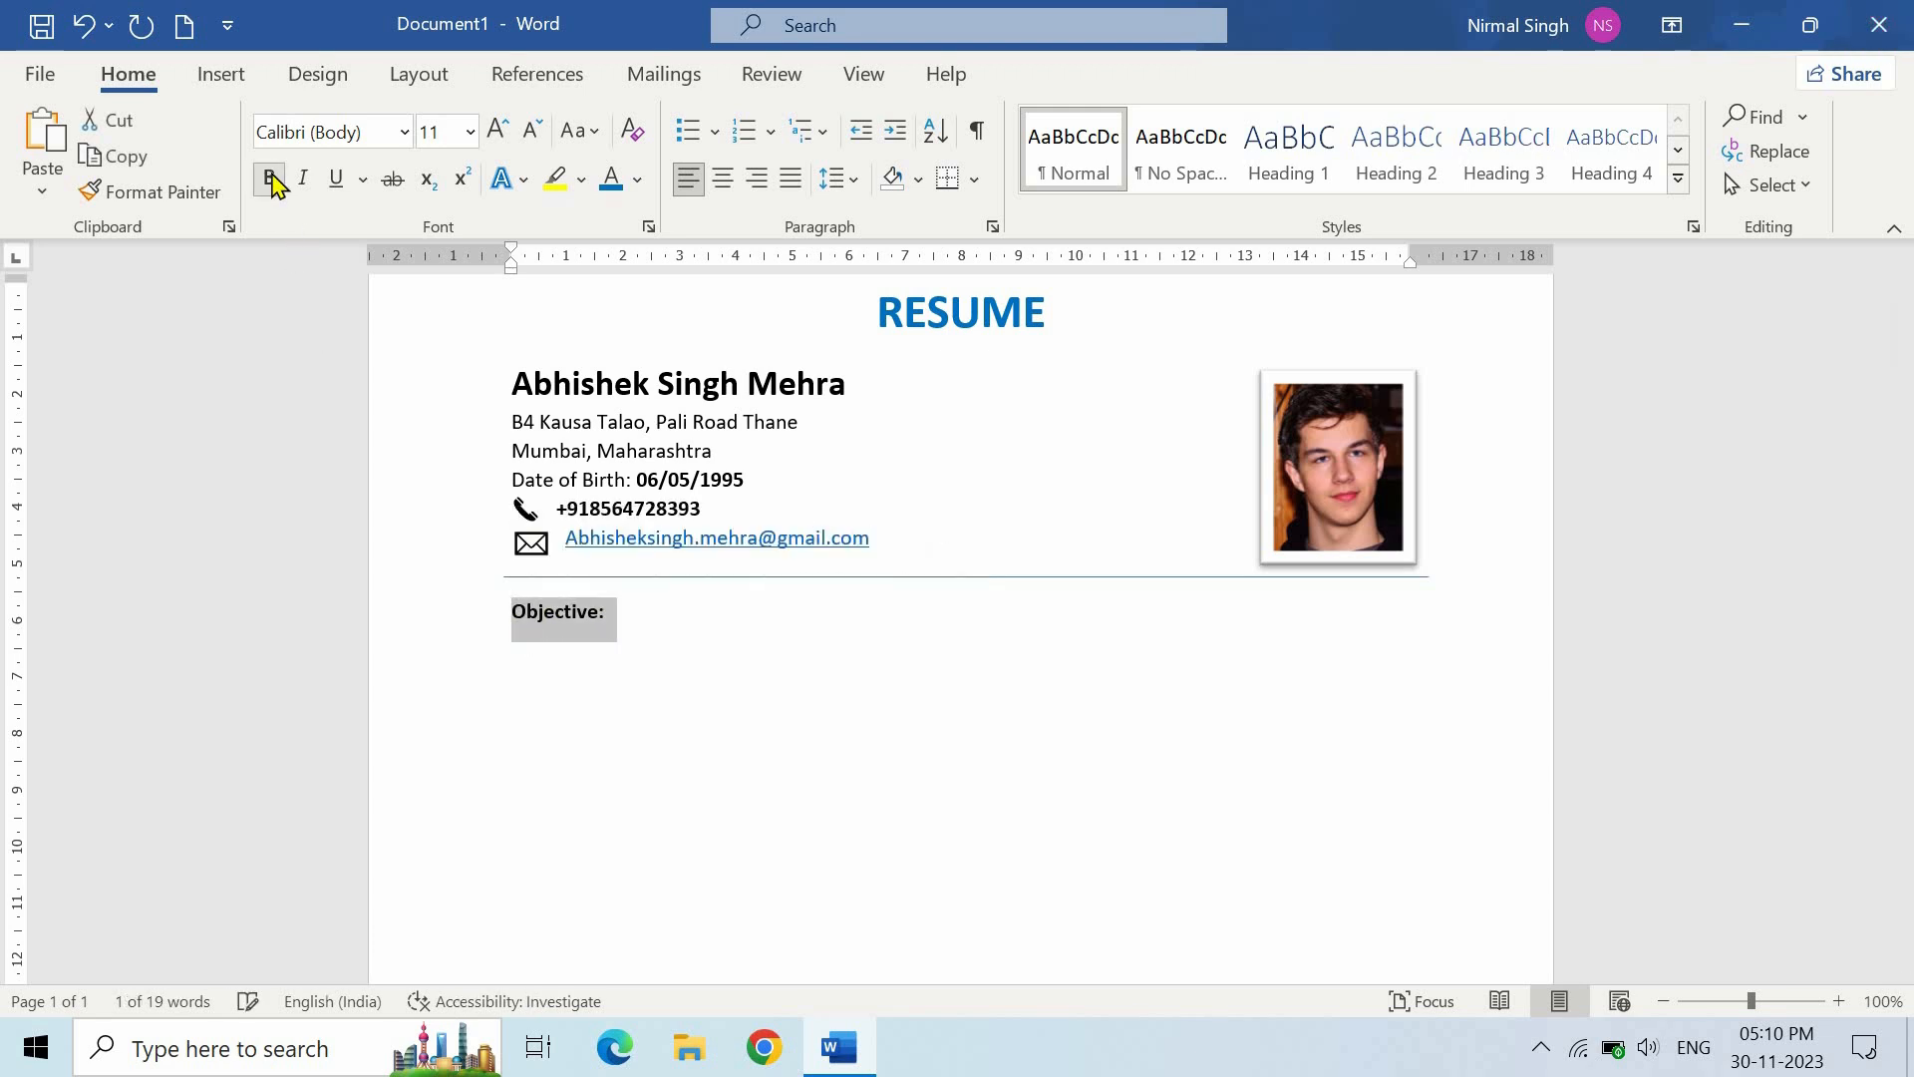
{"action": "left_click", "coordinate": [470, 131]}
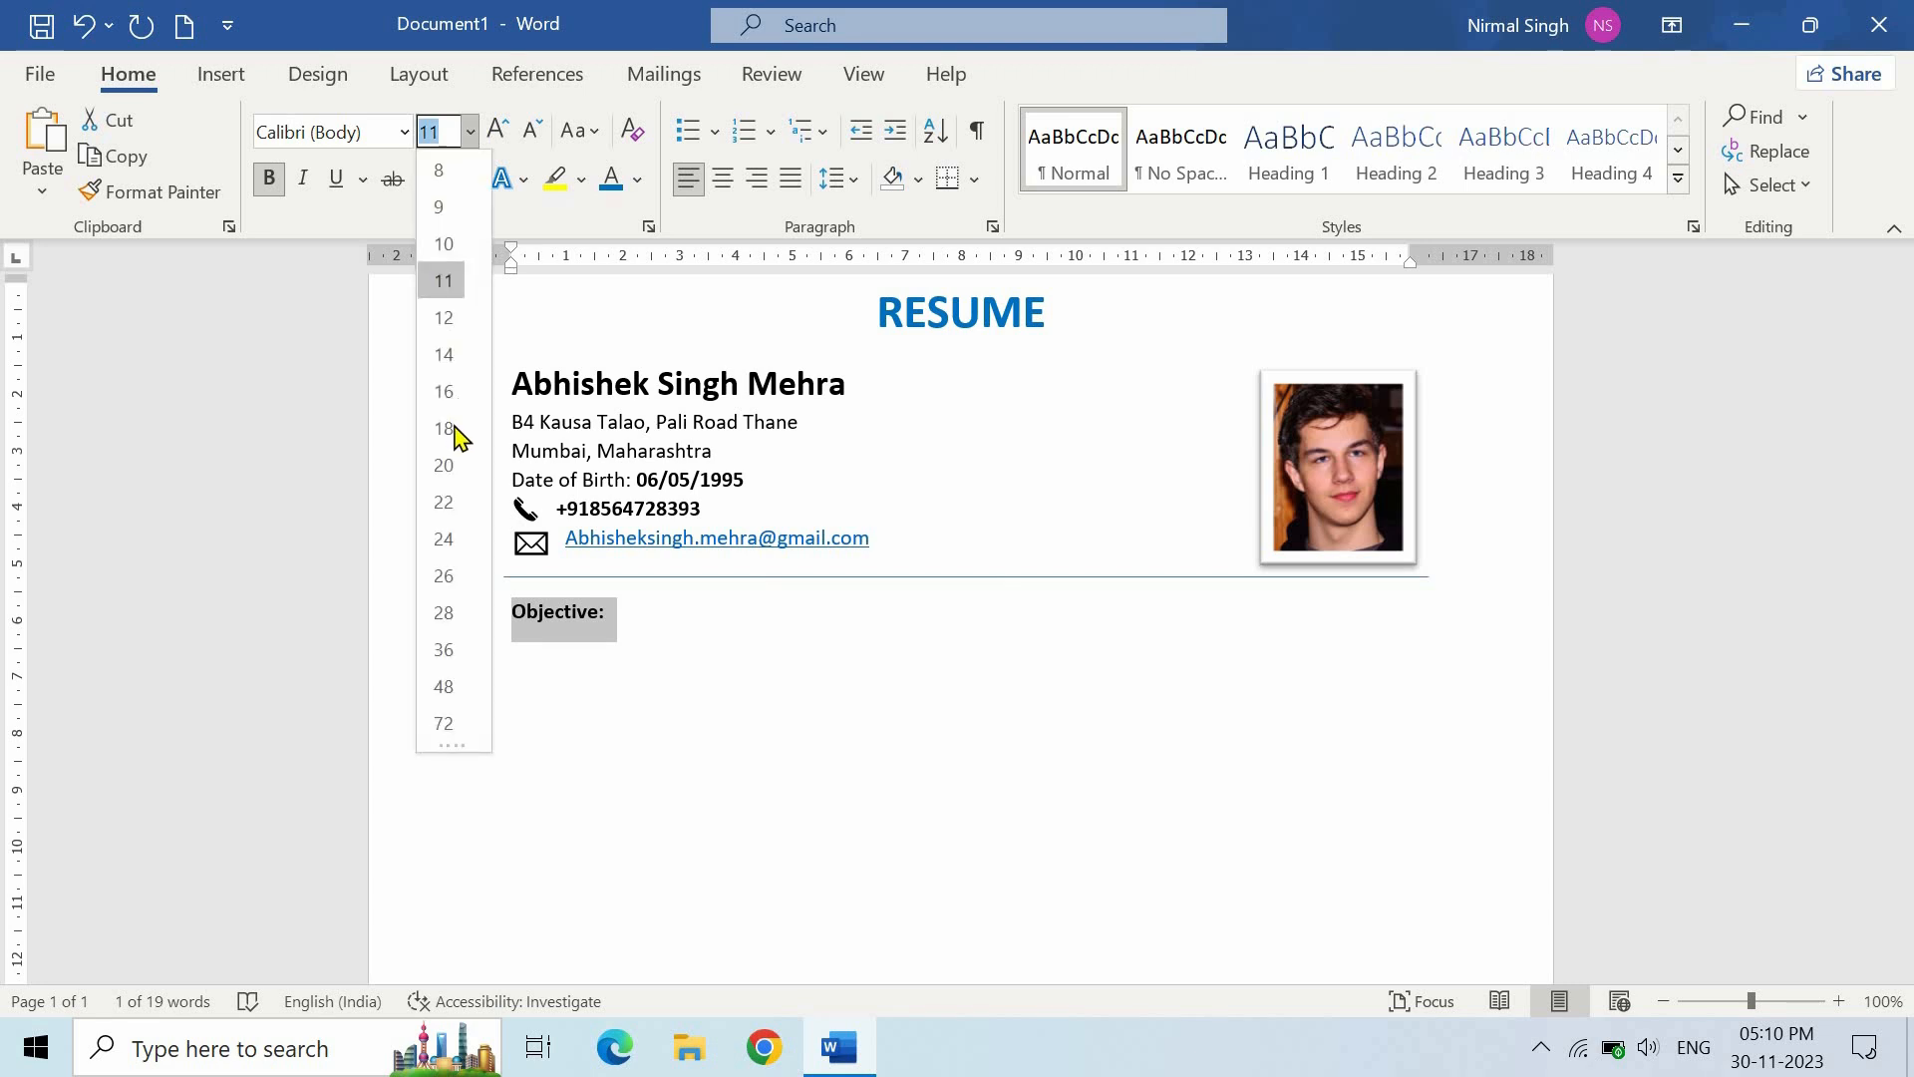
{"action": "left_click", "coordinate": [444, 429]}
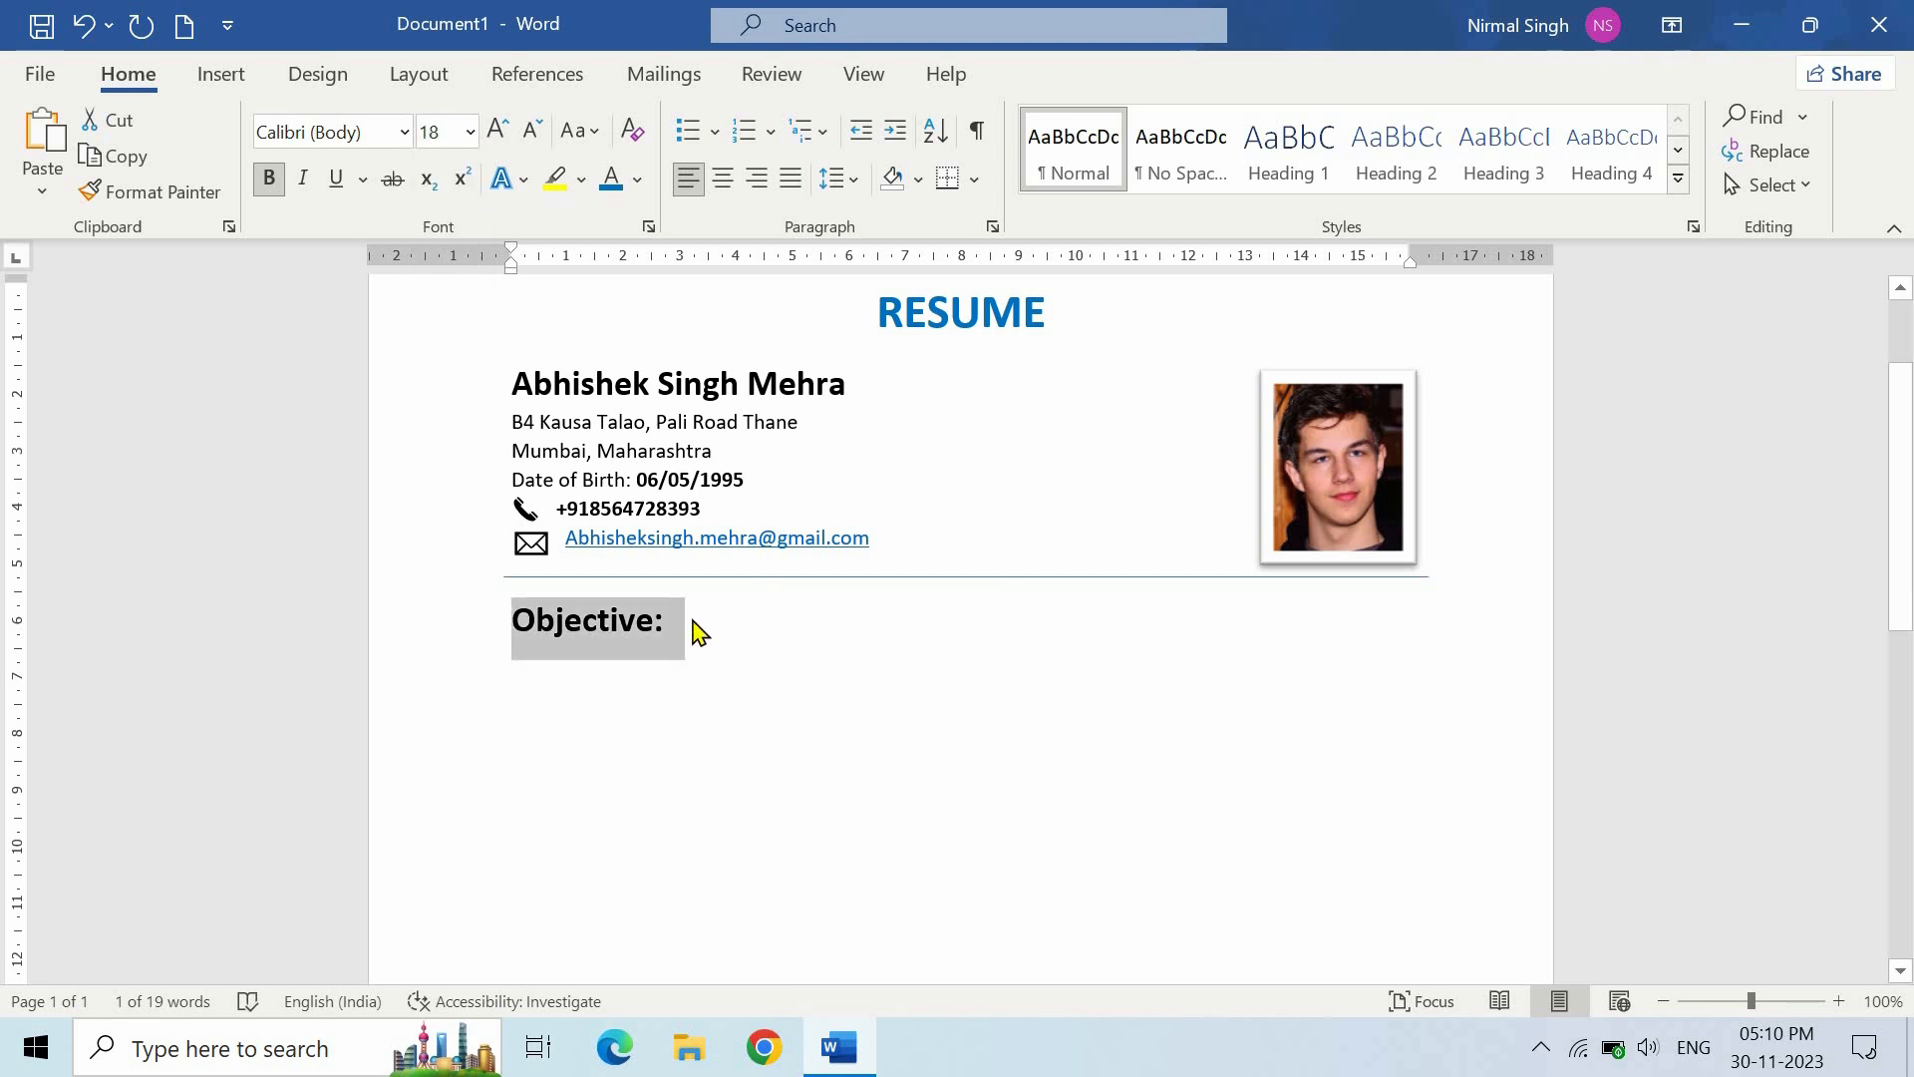
{"action": "left_click", "coordinate": [698, 632]}
{"action": "key", "text": "Return"}
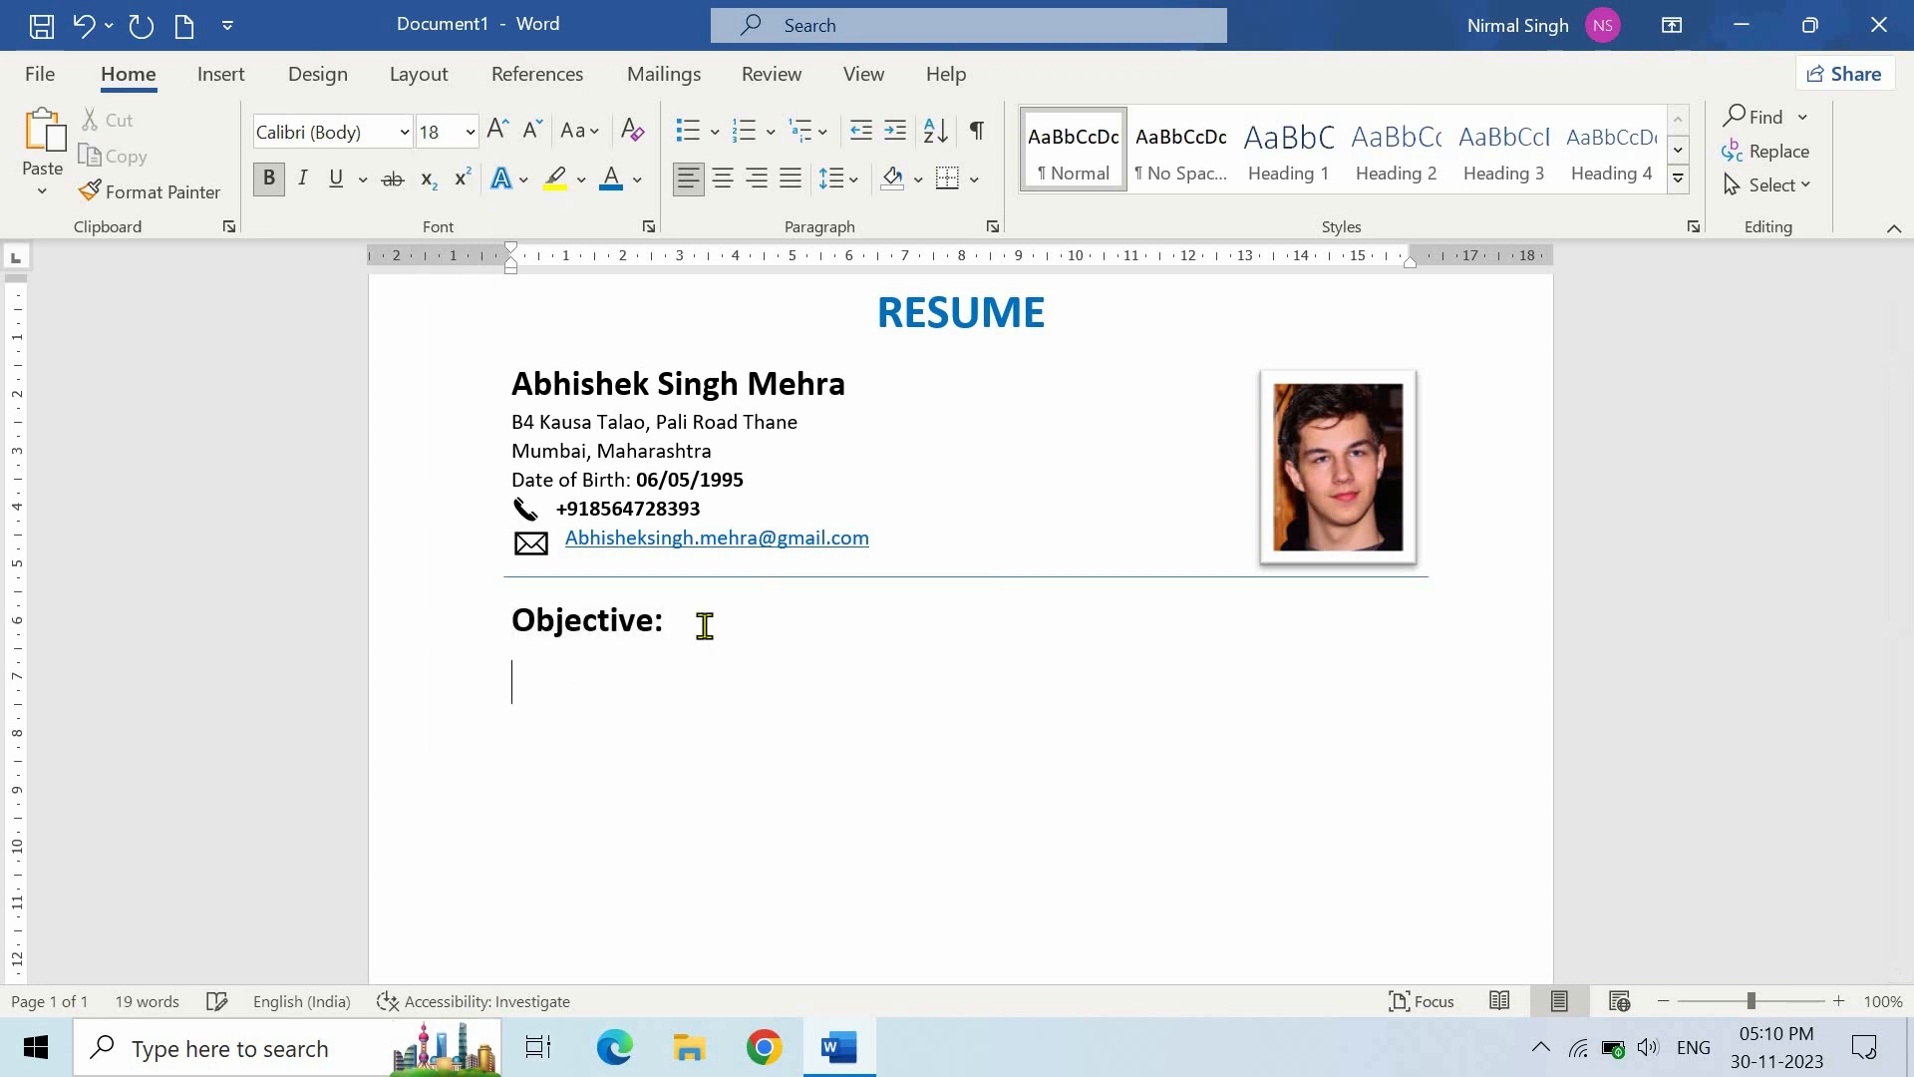
{"action": "left_click", "coordinate": [1107, 159]}
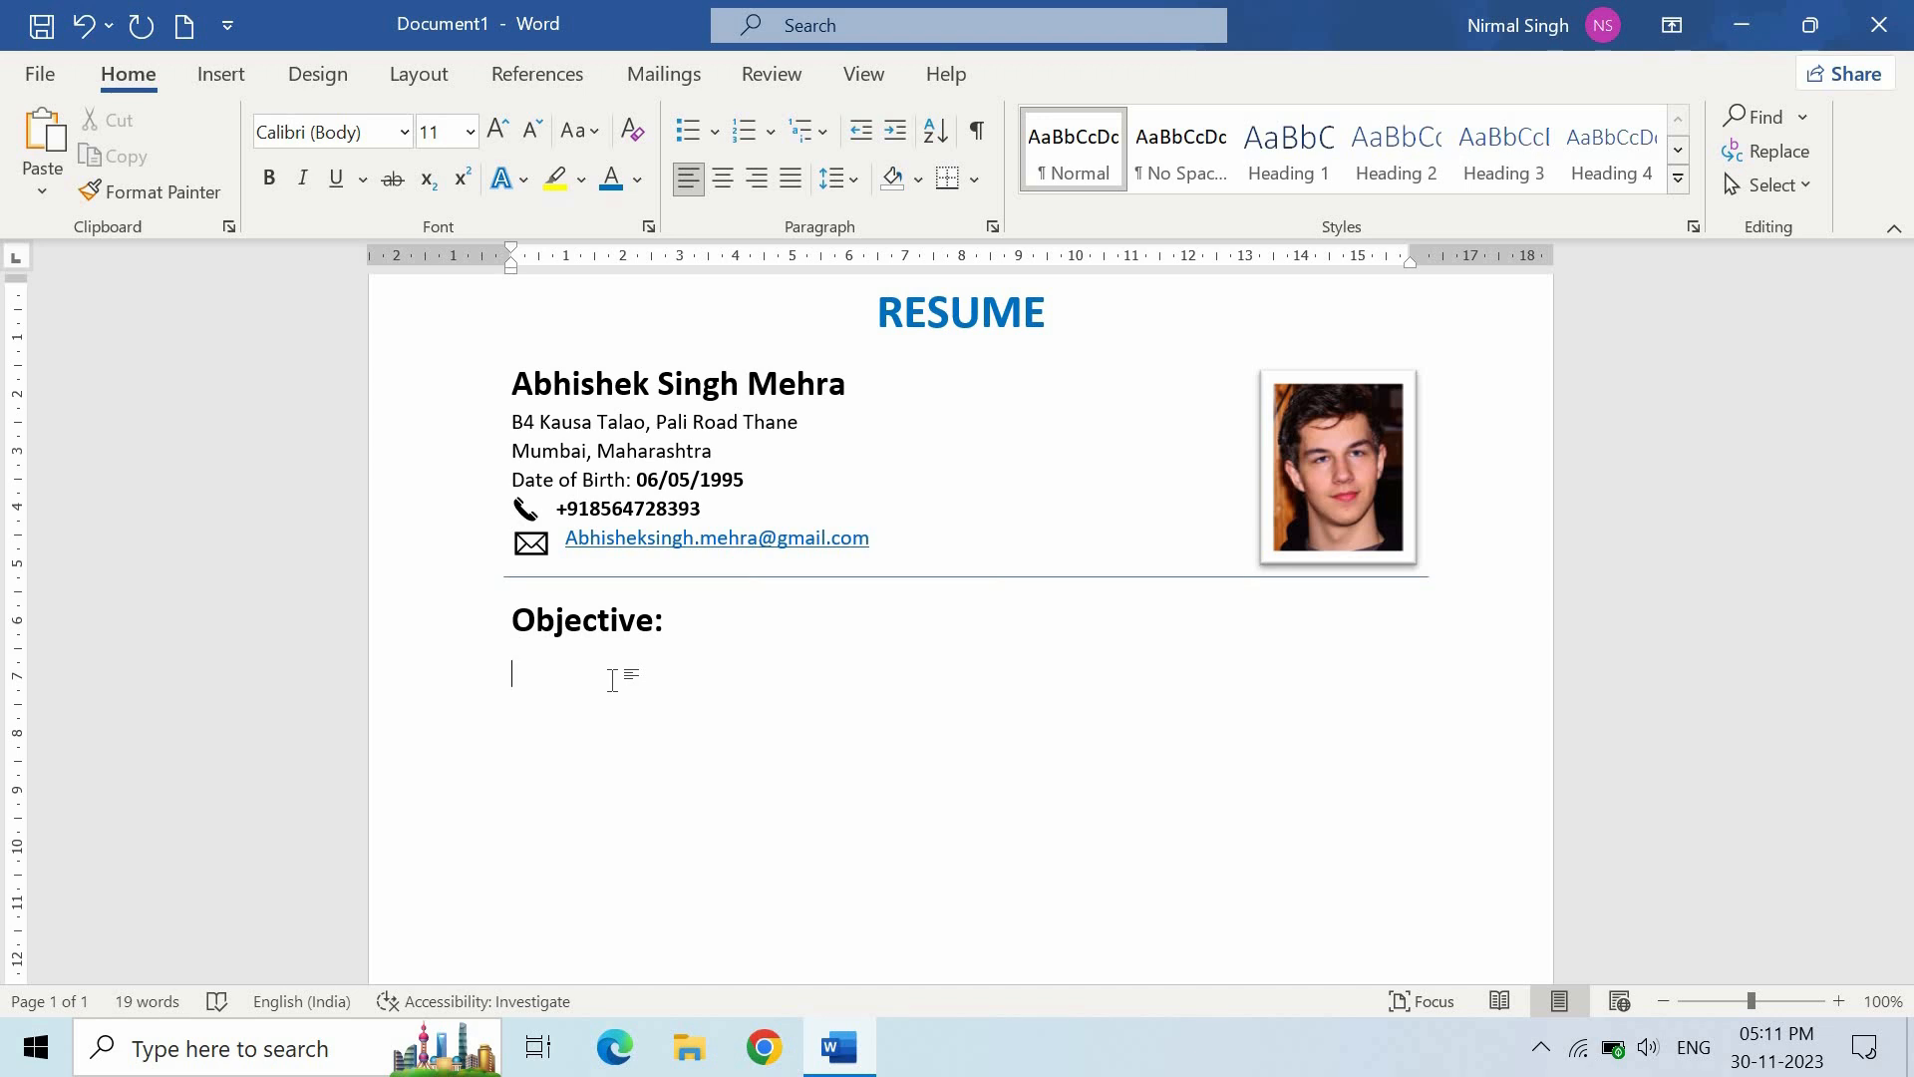
- Paste the career-objective paragraph under the heading and make it italic
{"action": "type", "text": "A highly organized and hard-working individual looking for a responsible position where I can learn new skills, expand my knowledge, and contribute to the comapany’s growth."}
{"action": "key", "text": "ctrl+i"}
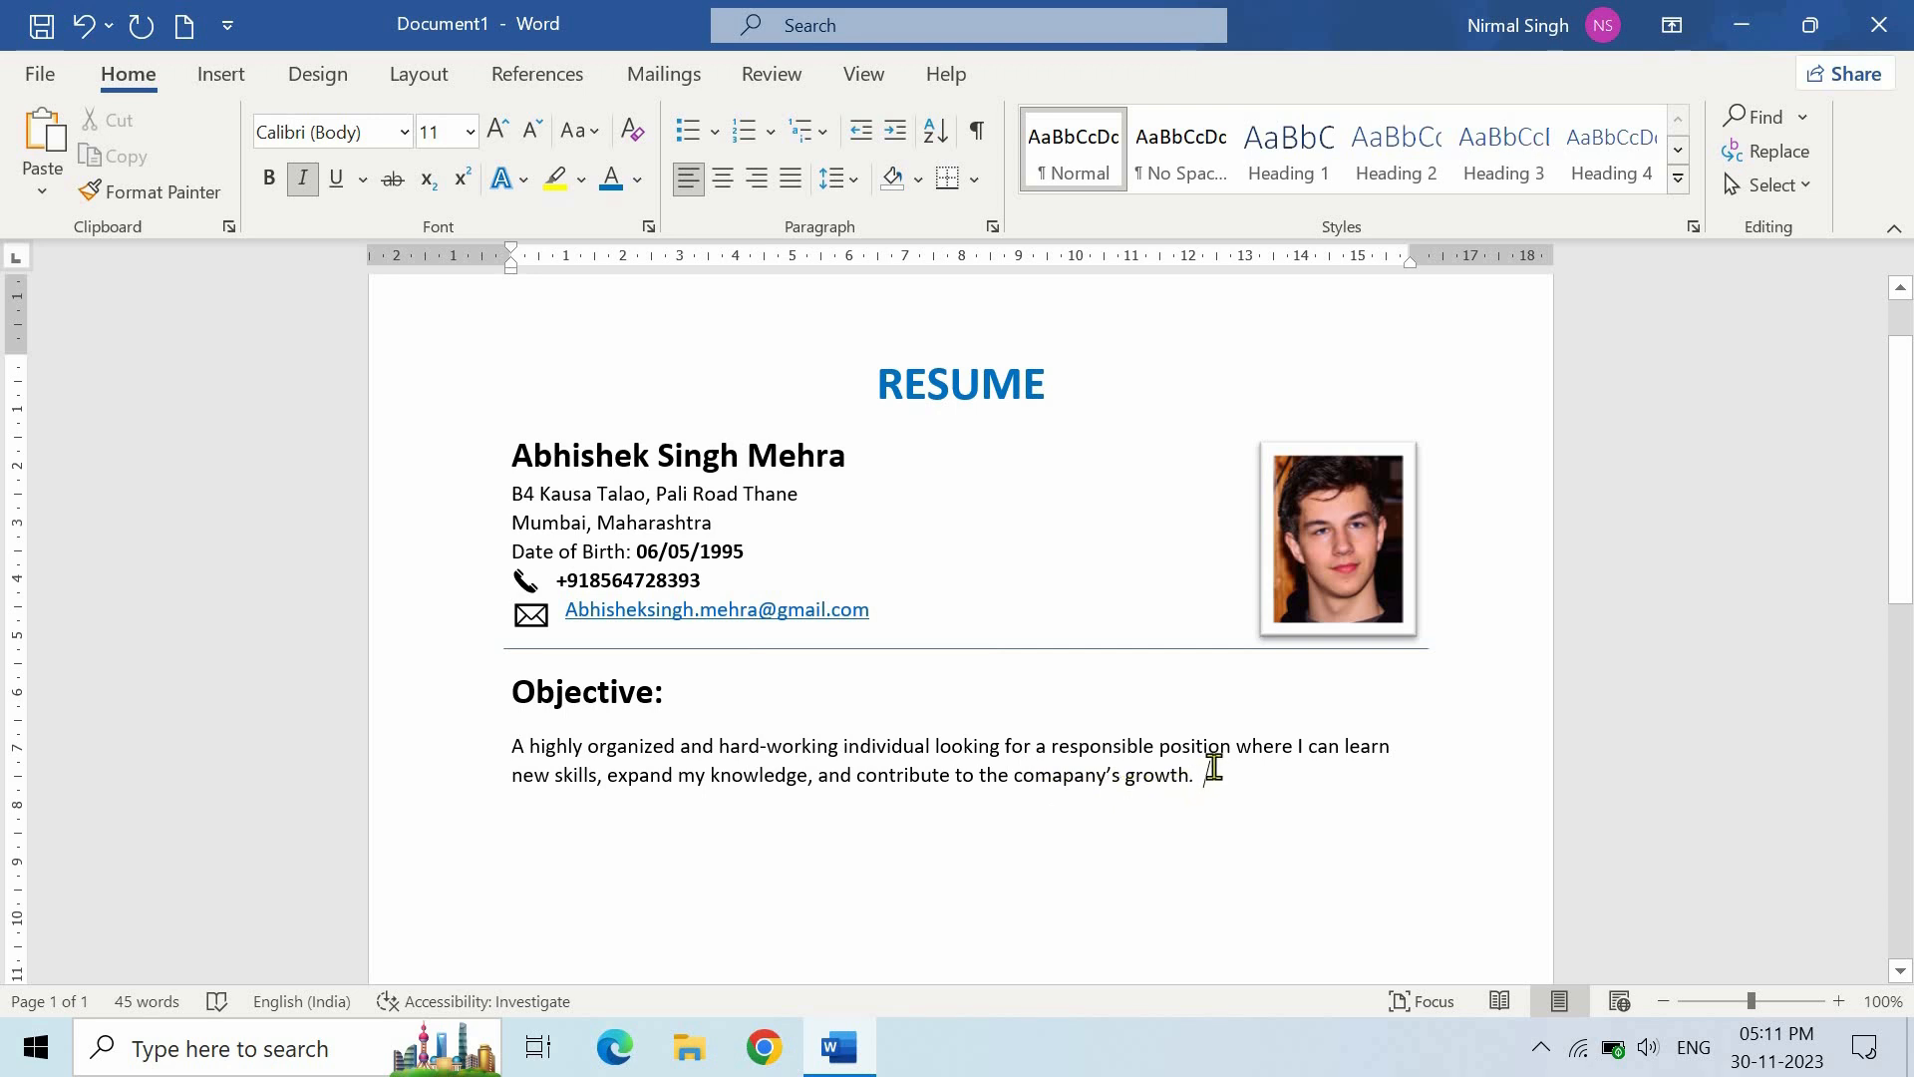
{"action": "scroll", "coordinate": [1225, 712], "scroll_direction": "down", "scroll_amount": 1}
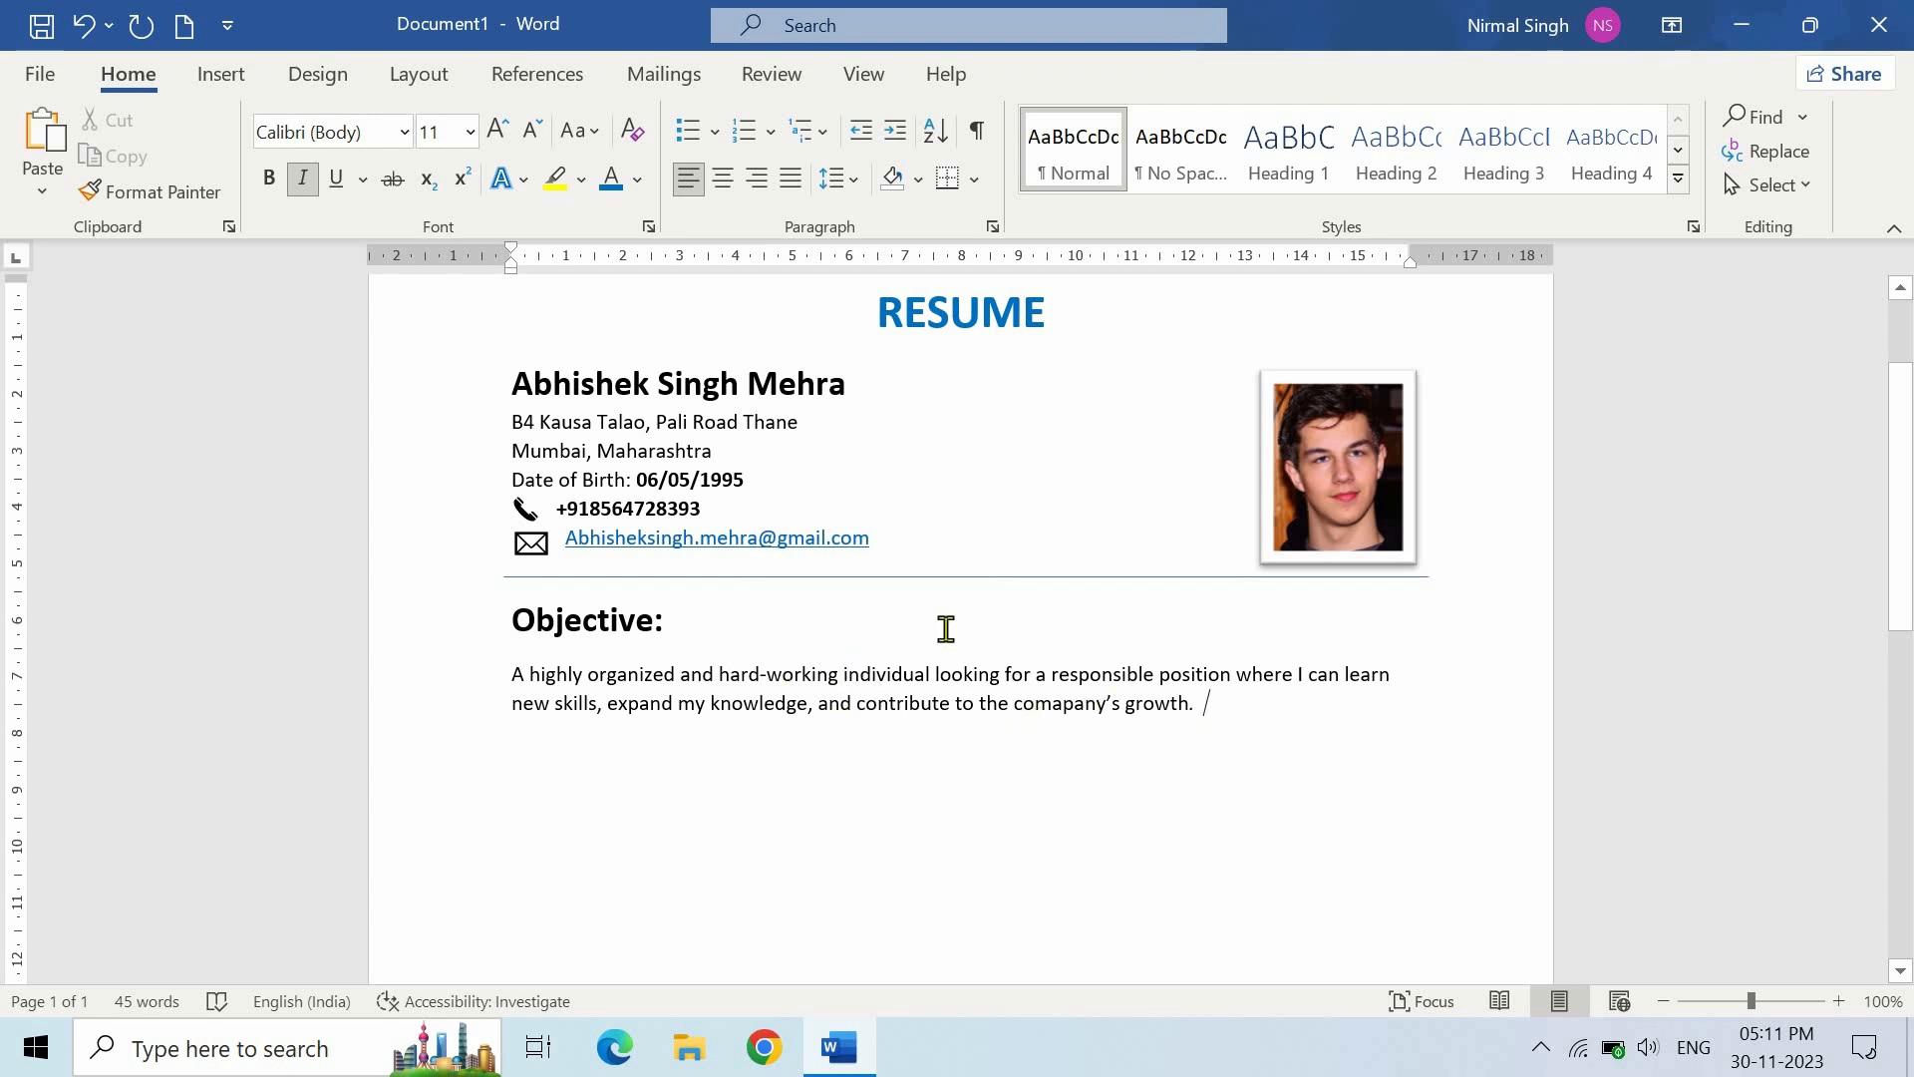
{"action": "left_click_drag", "start_coordinate": [1201, 704], "coordinate": [507, 676]}
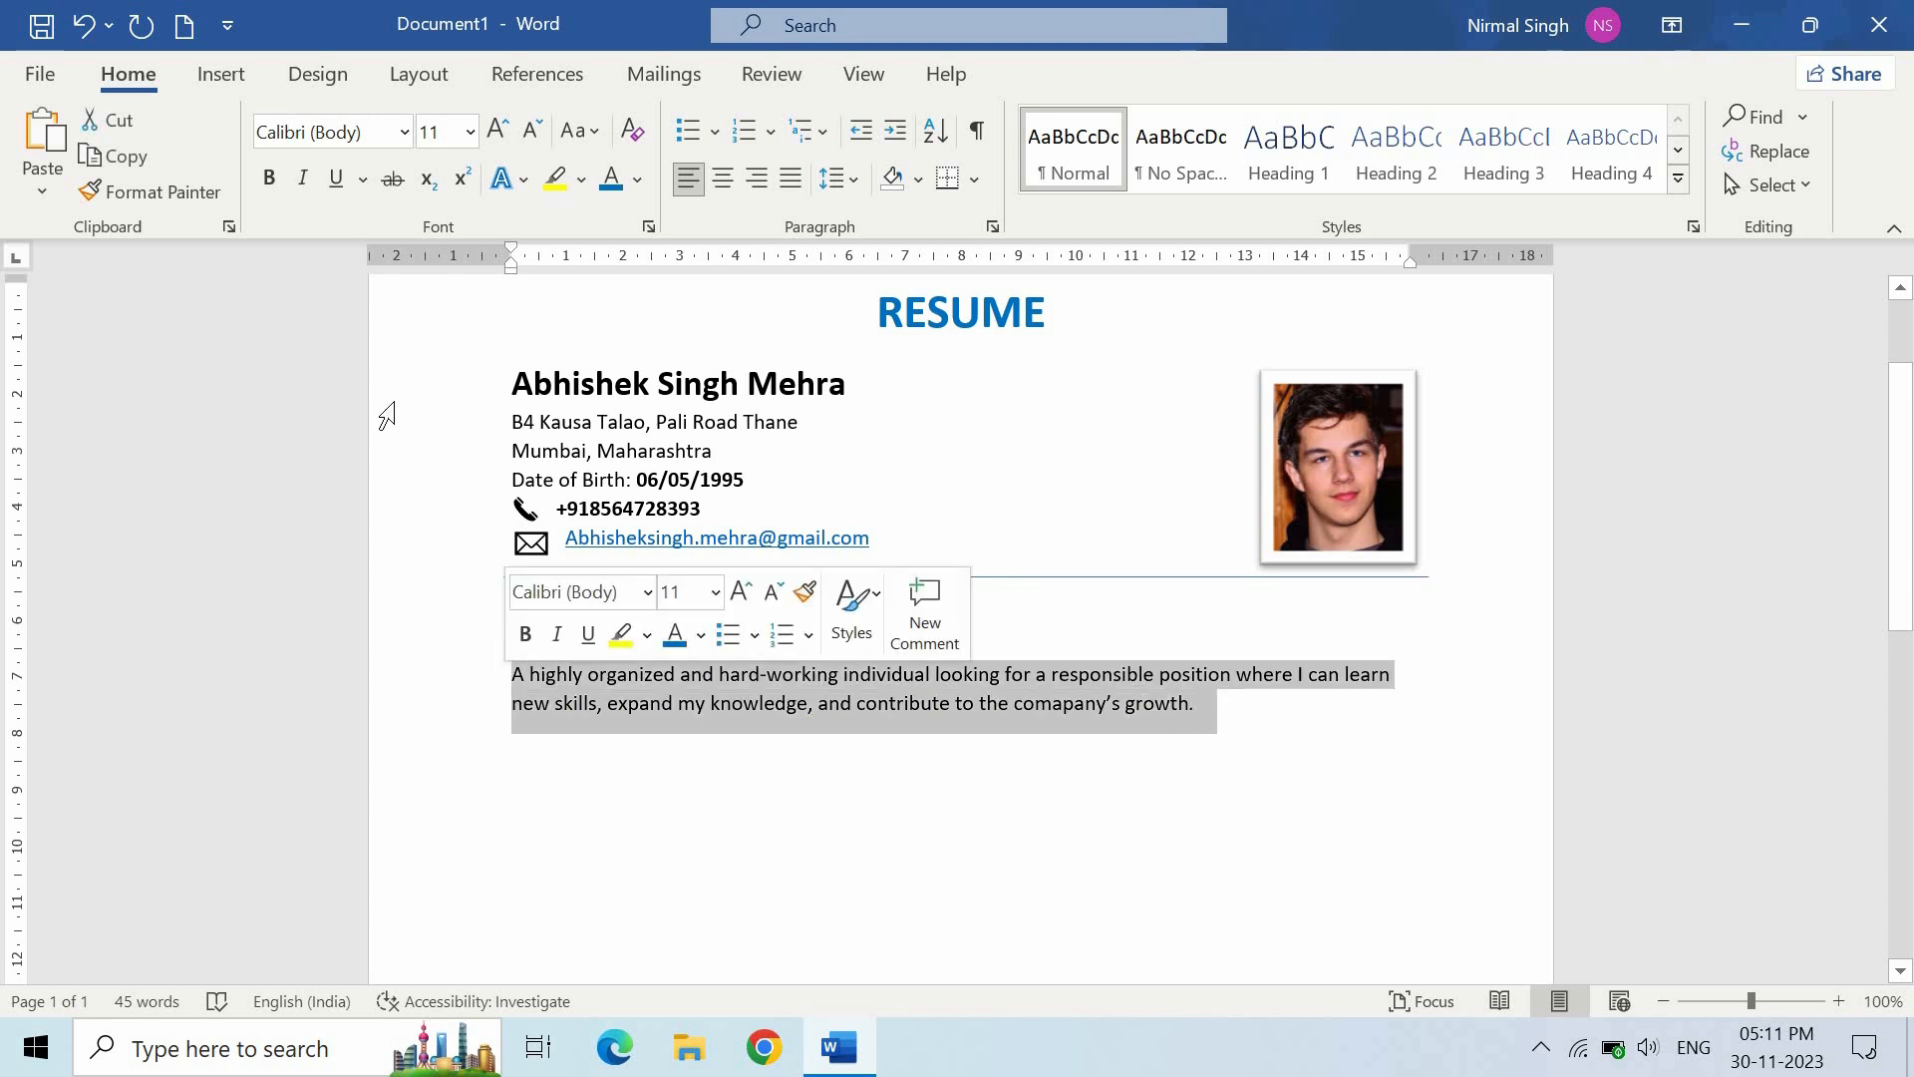
{"action": "left_click", "coordinate": [302, 183]}
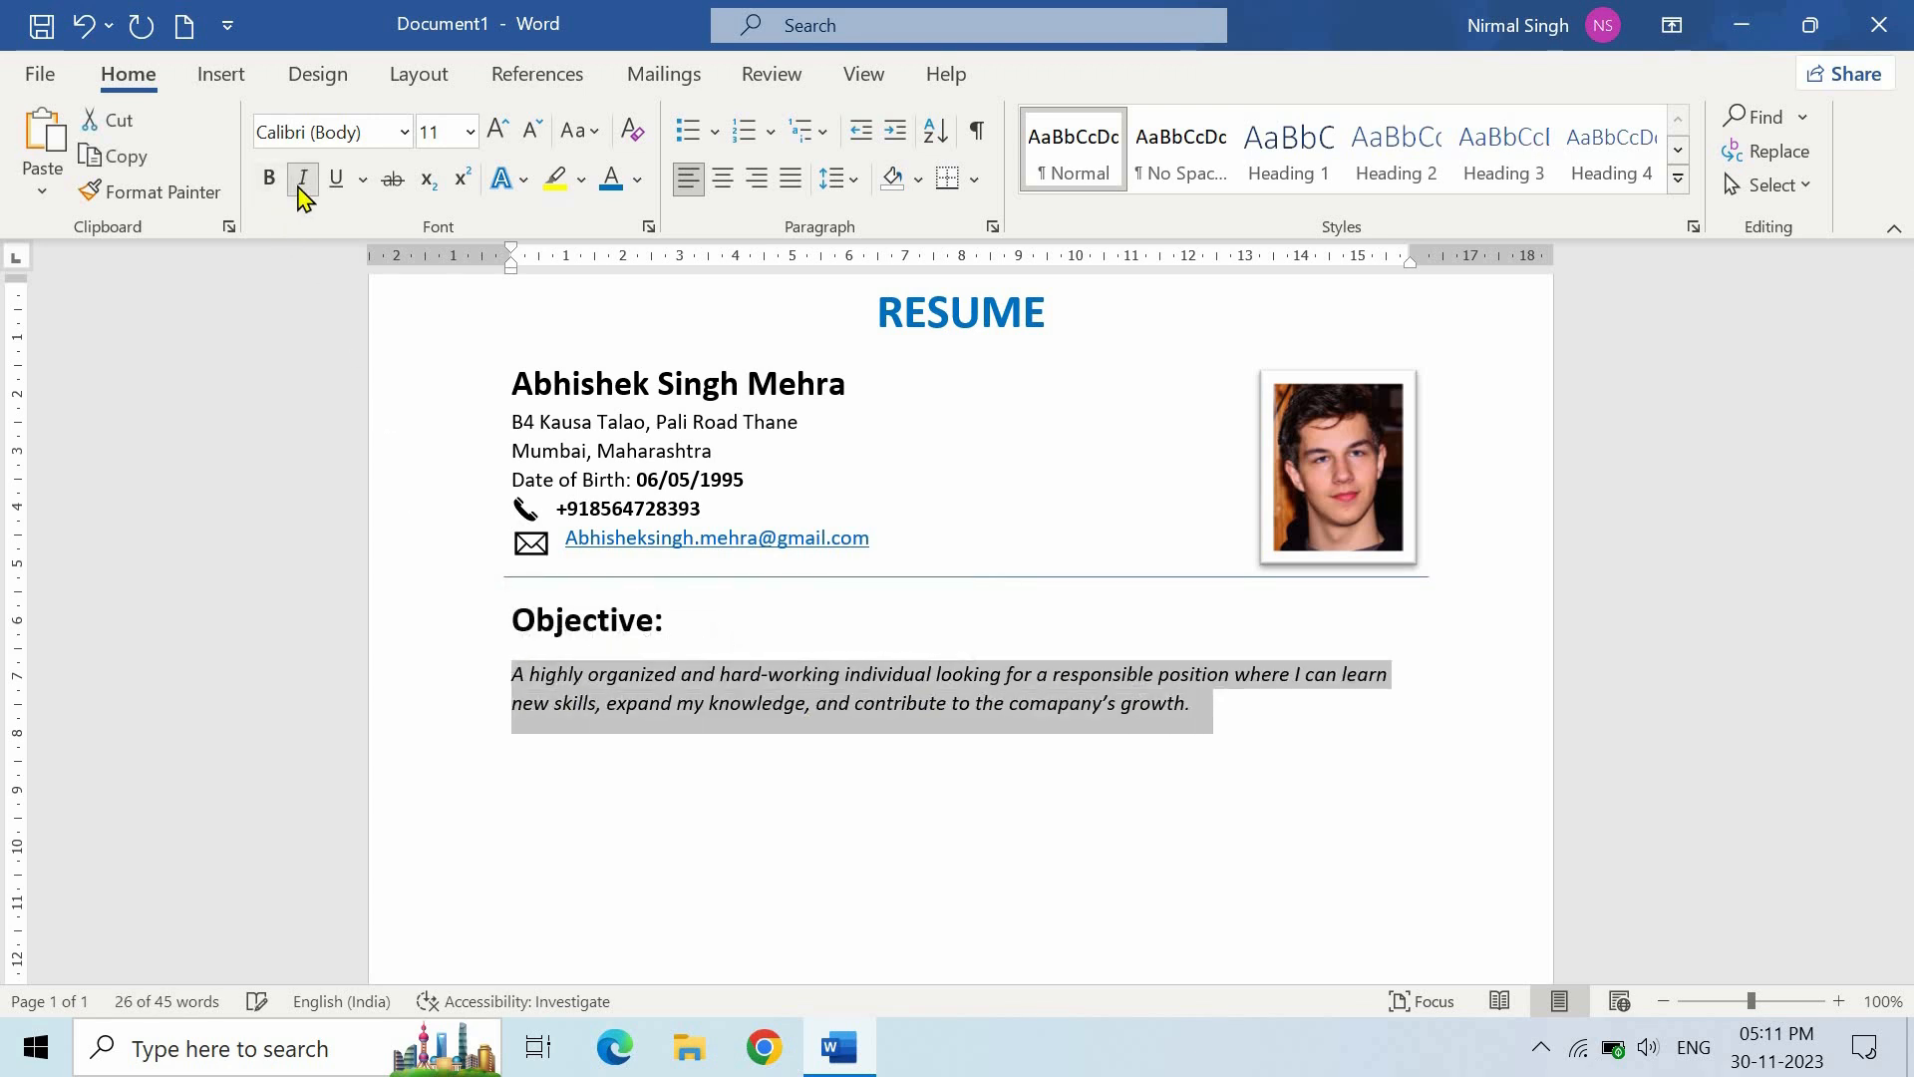
{"action": "left_click", "coordinate": [1211, 706]}
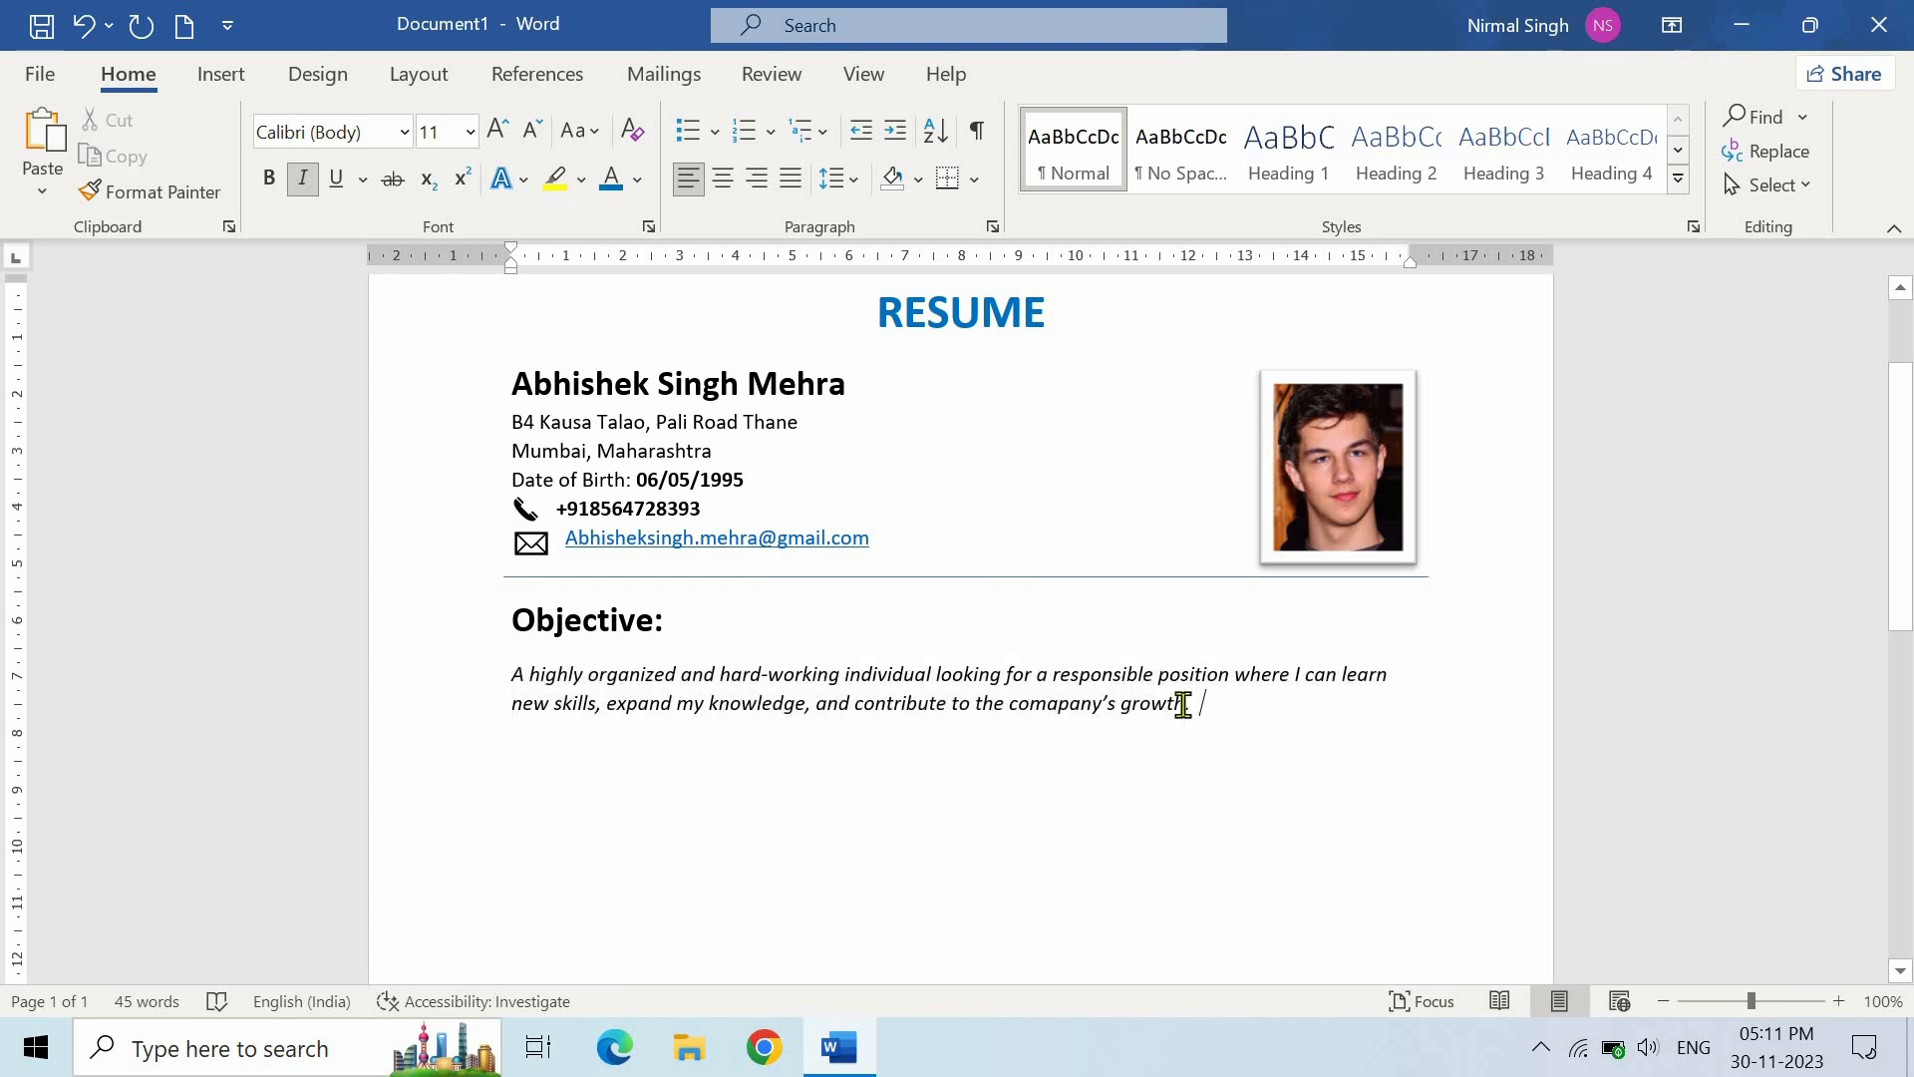
- Add space before the Objective heading and its paragraph using Line Spacing
{"action": "left_click", "coordinate": [482, 612], "text": "shift"}
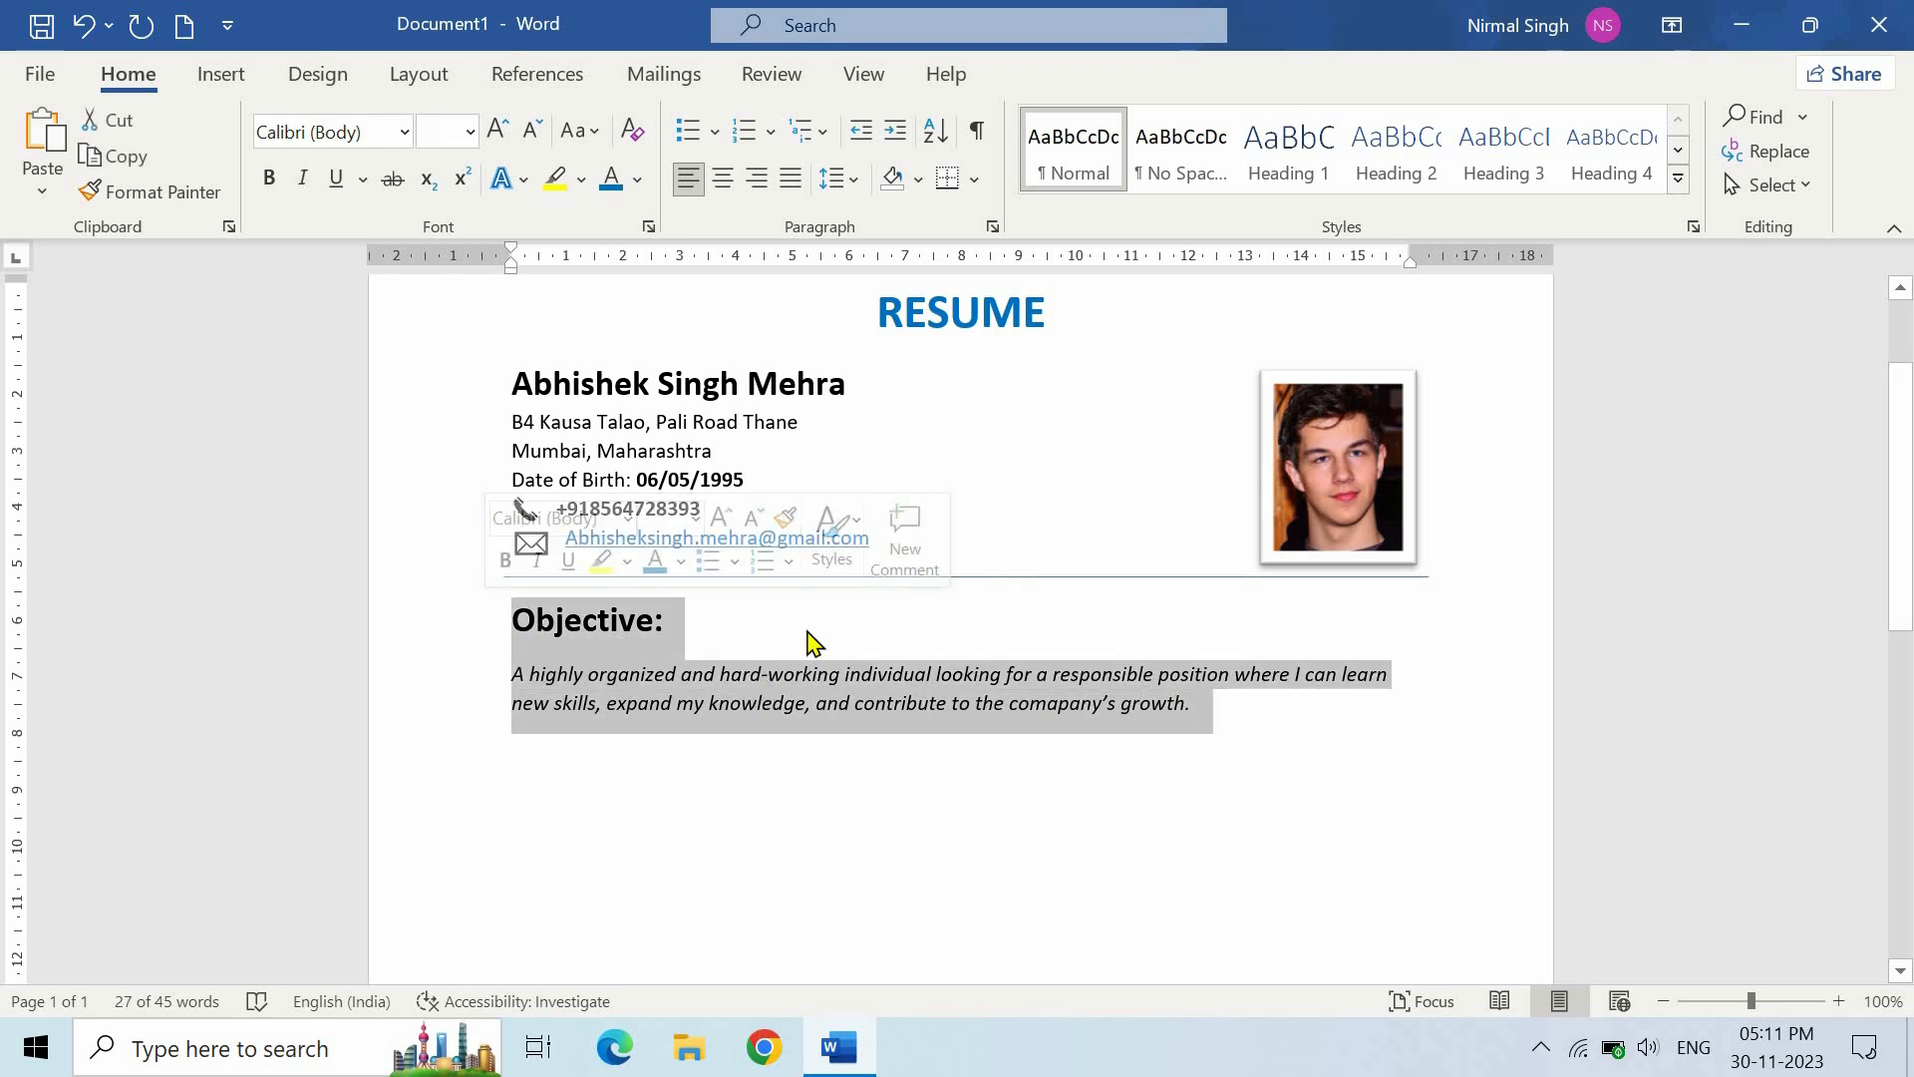
{"action": "left_click", "coordinate": [850, 189]}
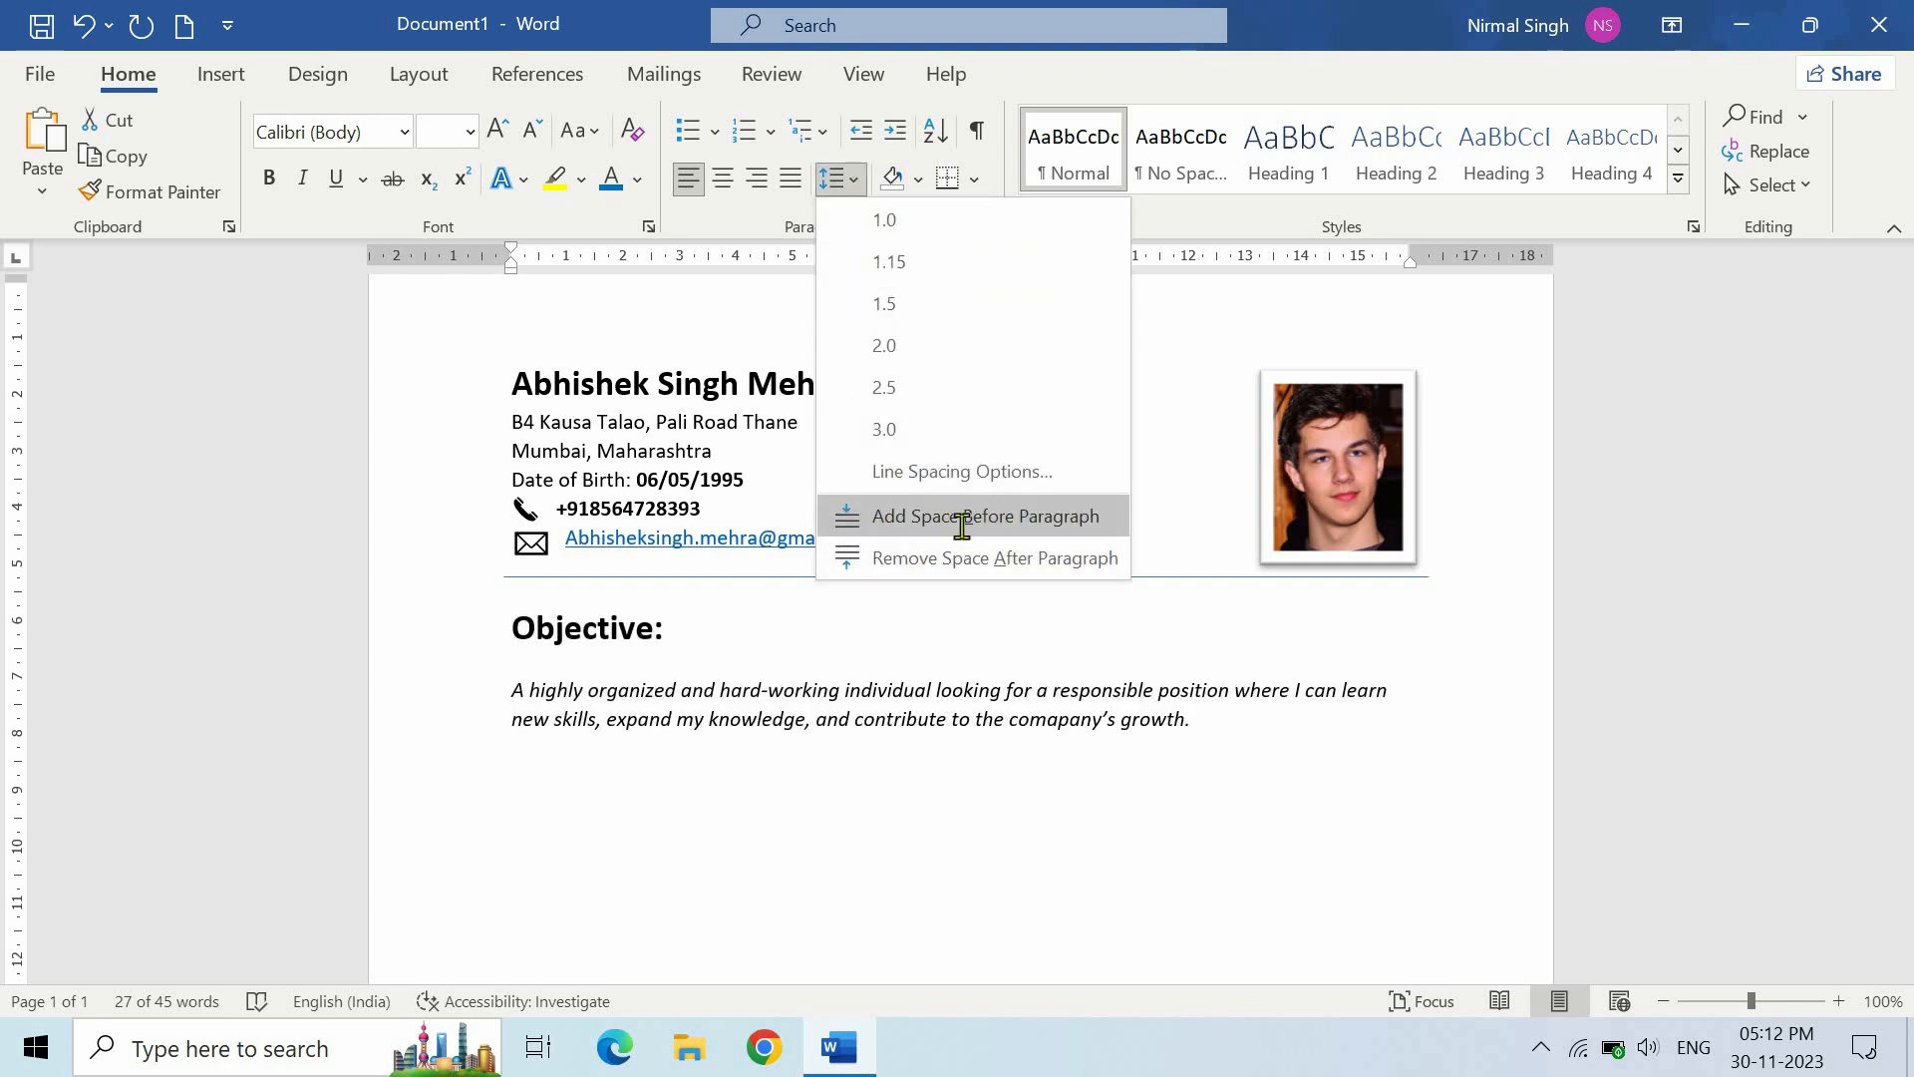
{"action": "left_click", "coordinate": [955, 518]}
{"action": "left_click", "coordinate": [1216, 720]}
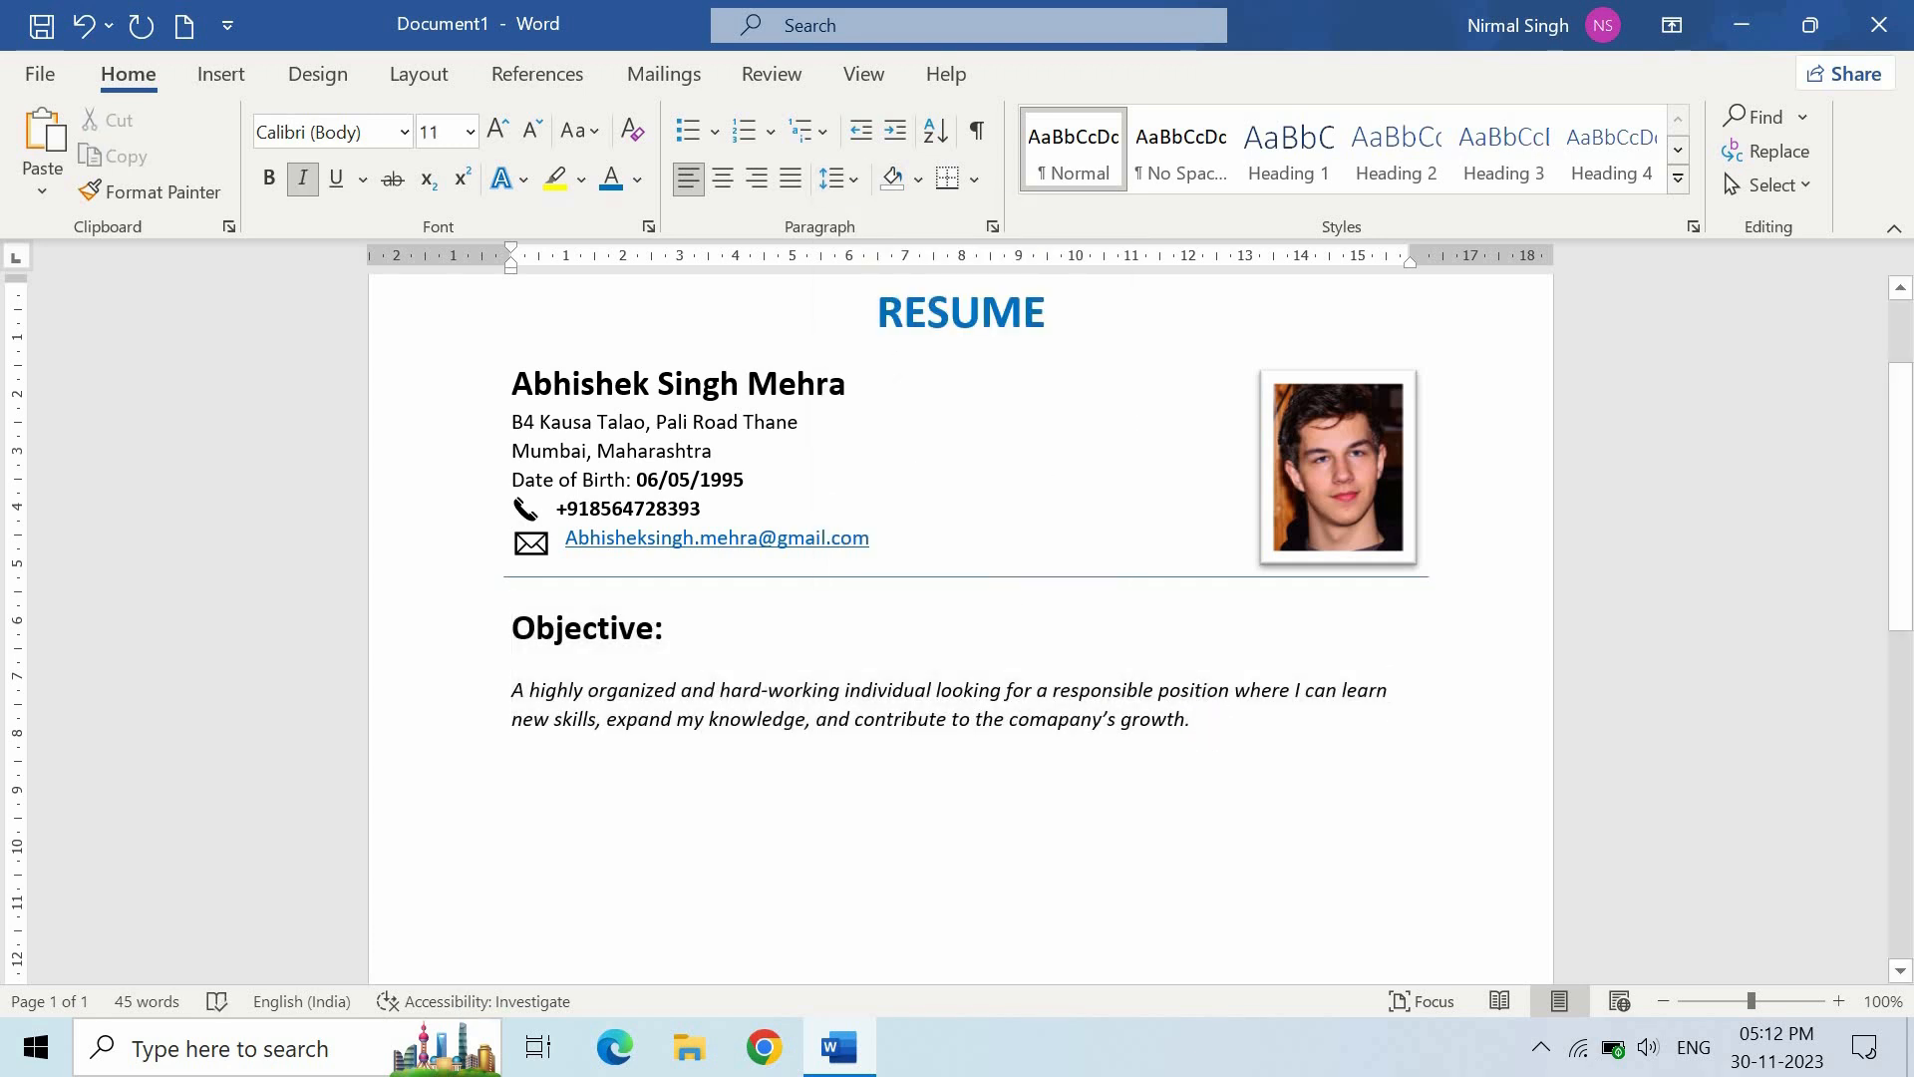
- Add a bold 18 pt 'Work Experience:' heading followed by a Normal-style line
{"action": "left_click", "coordinate": [1071, 167]}
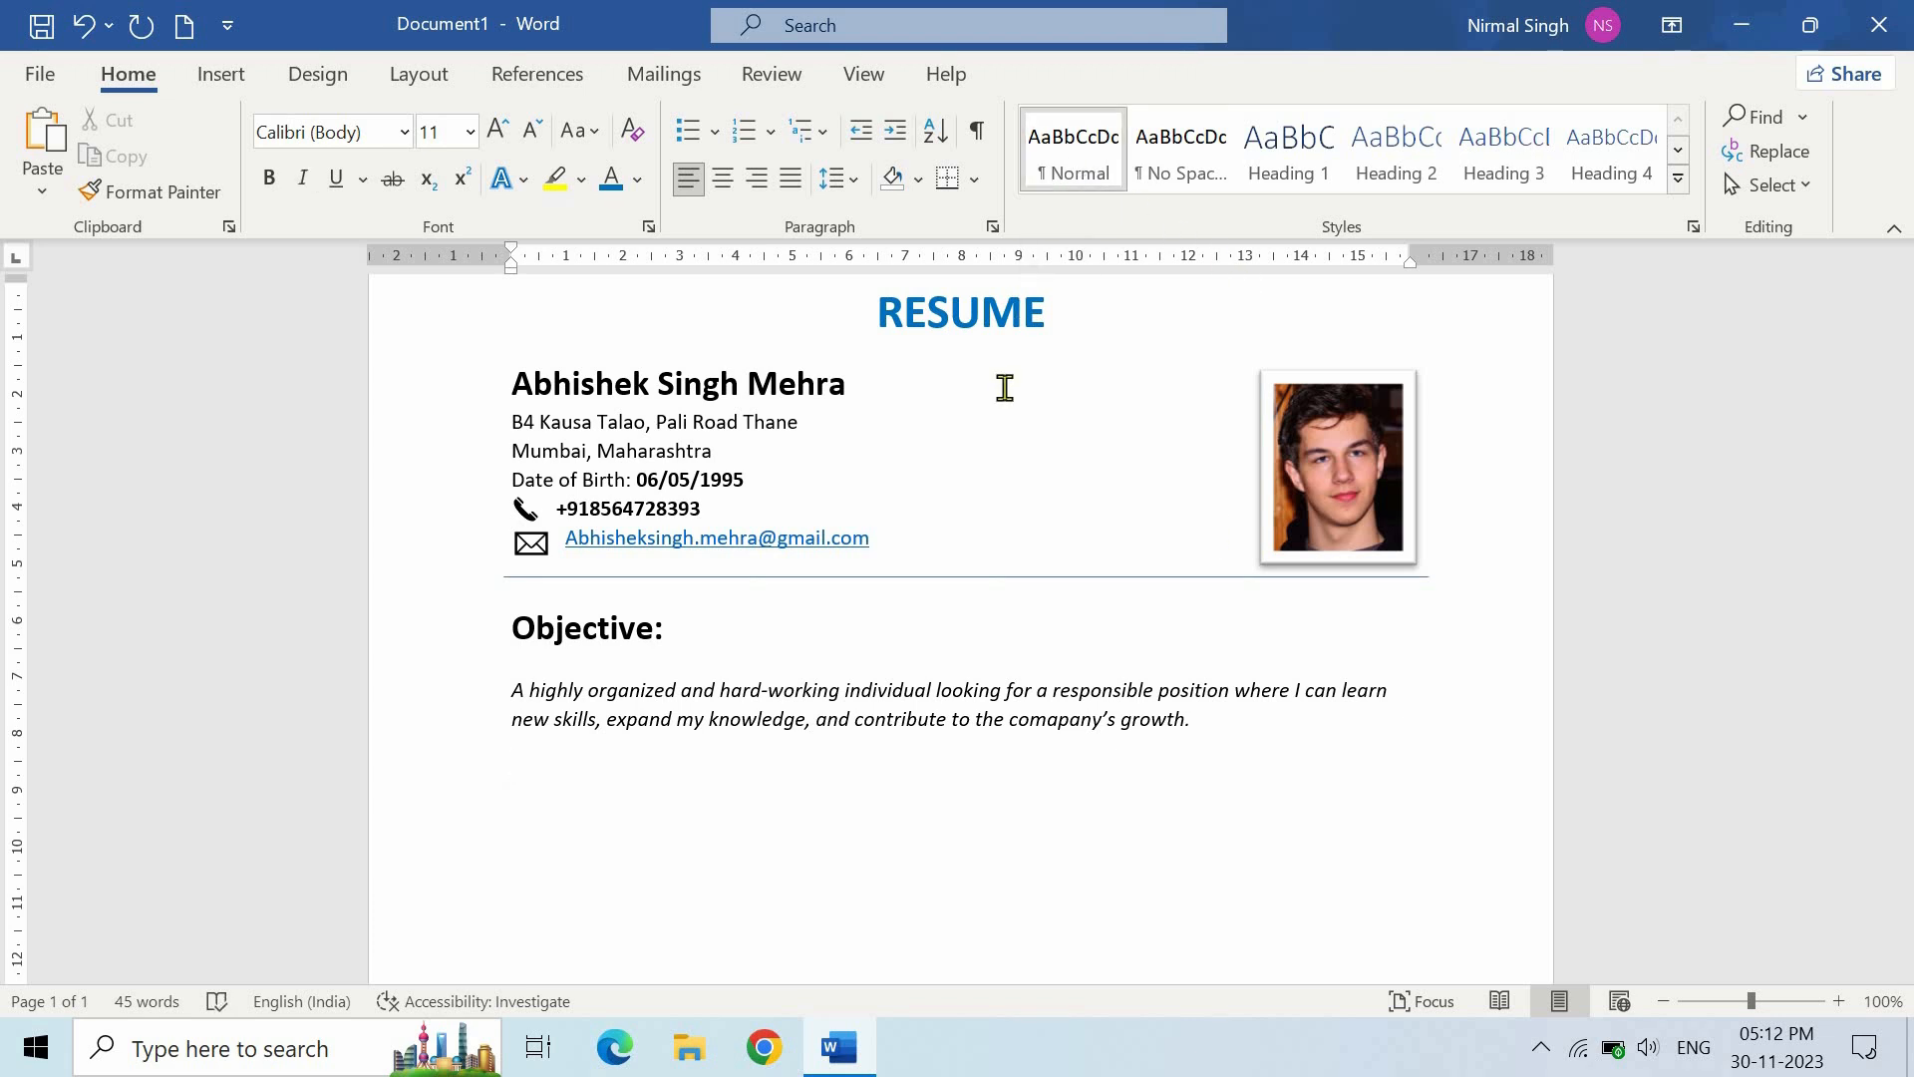
{"action": "type", "text": "Work Experience"}
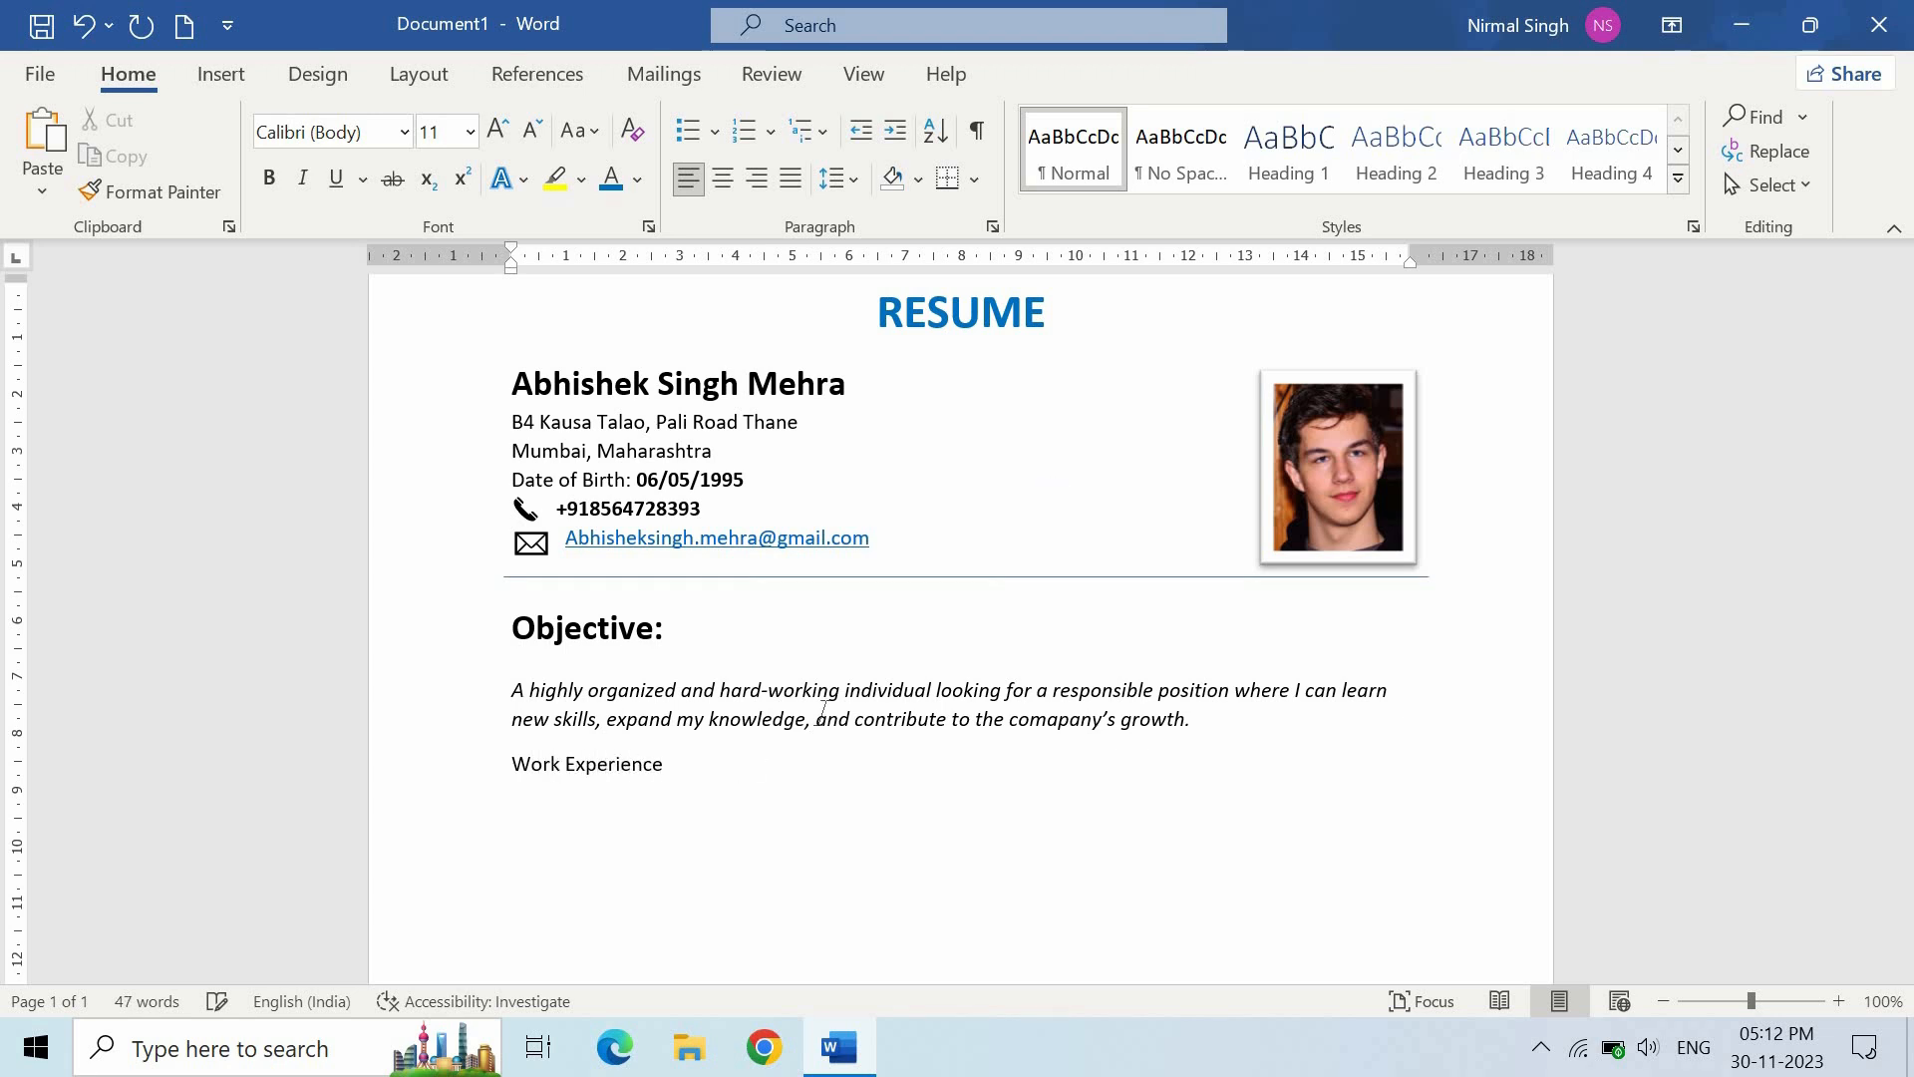
{"action": "left_click_drag", "start_coordinate": [512, 764], "coordinate": [774, 824]}
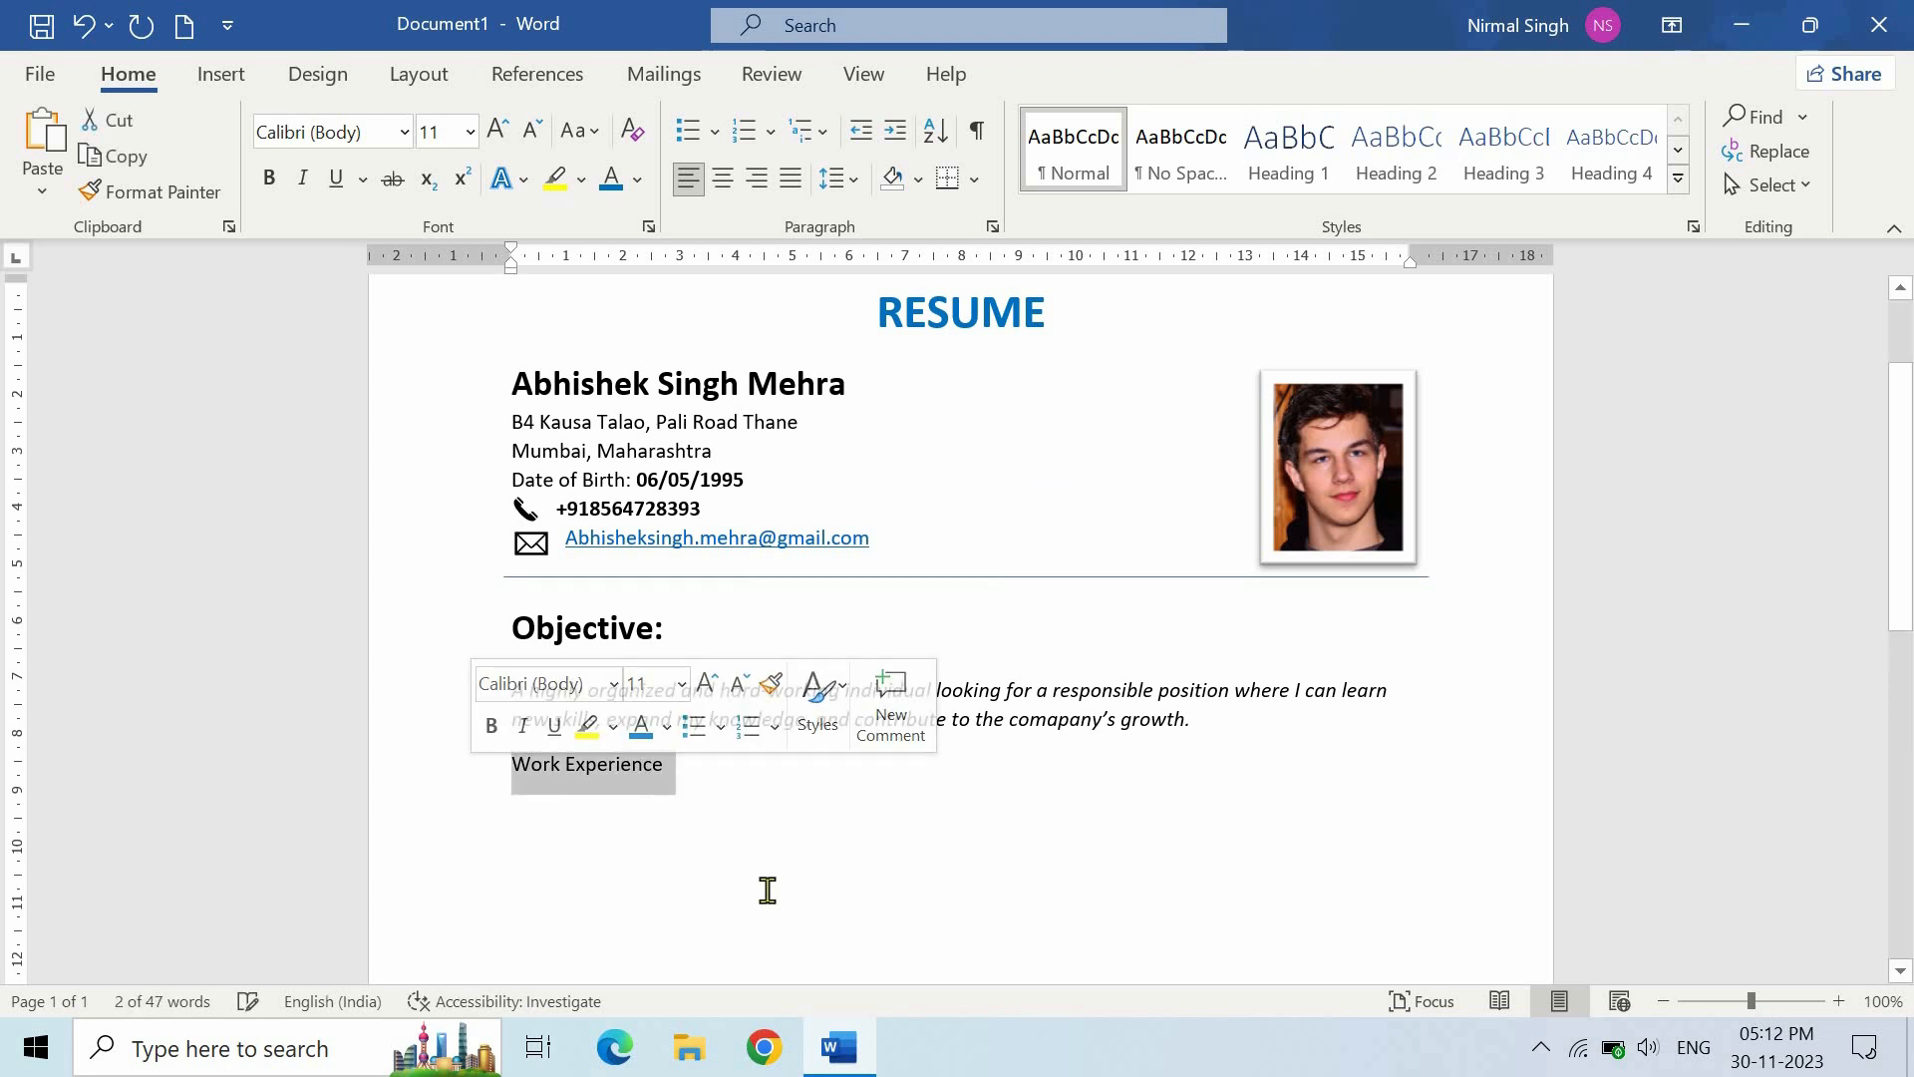
{"action": "left_click", "coordinate": [271, 180]}
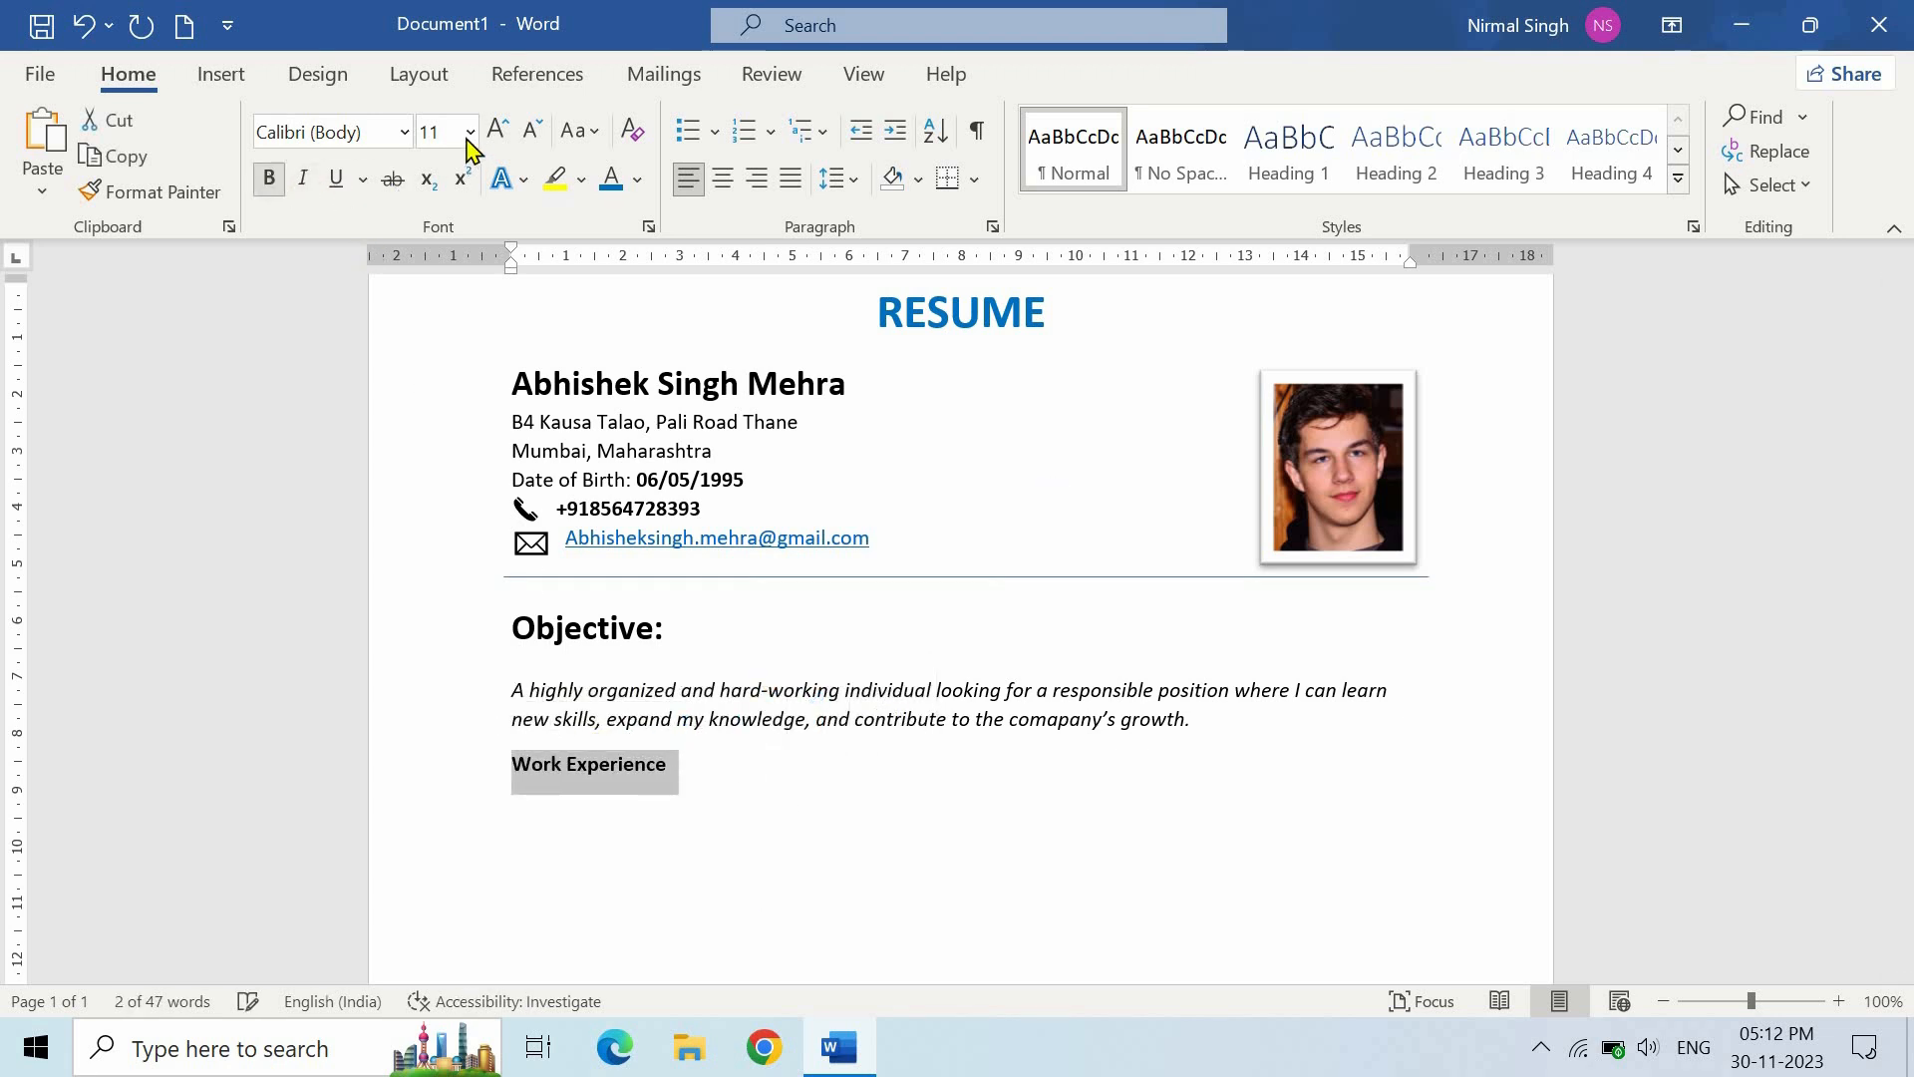
{"action": "left_click", "coordinate": [470, 132]}
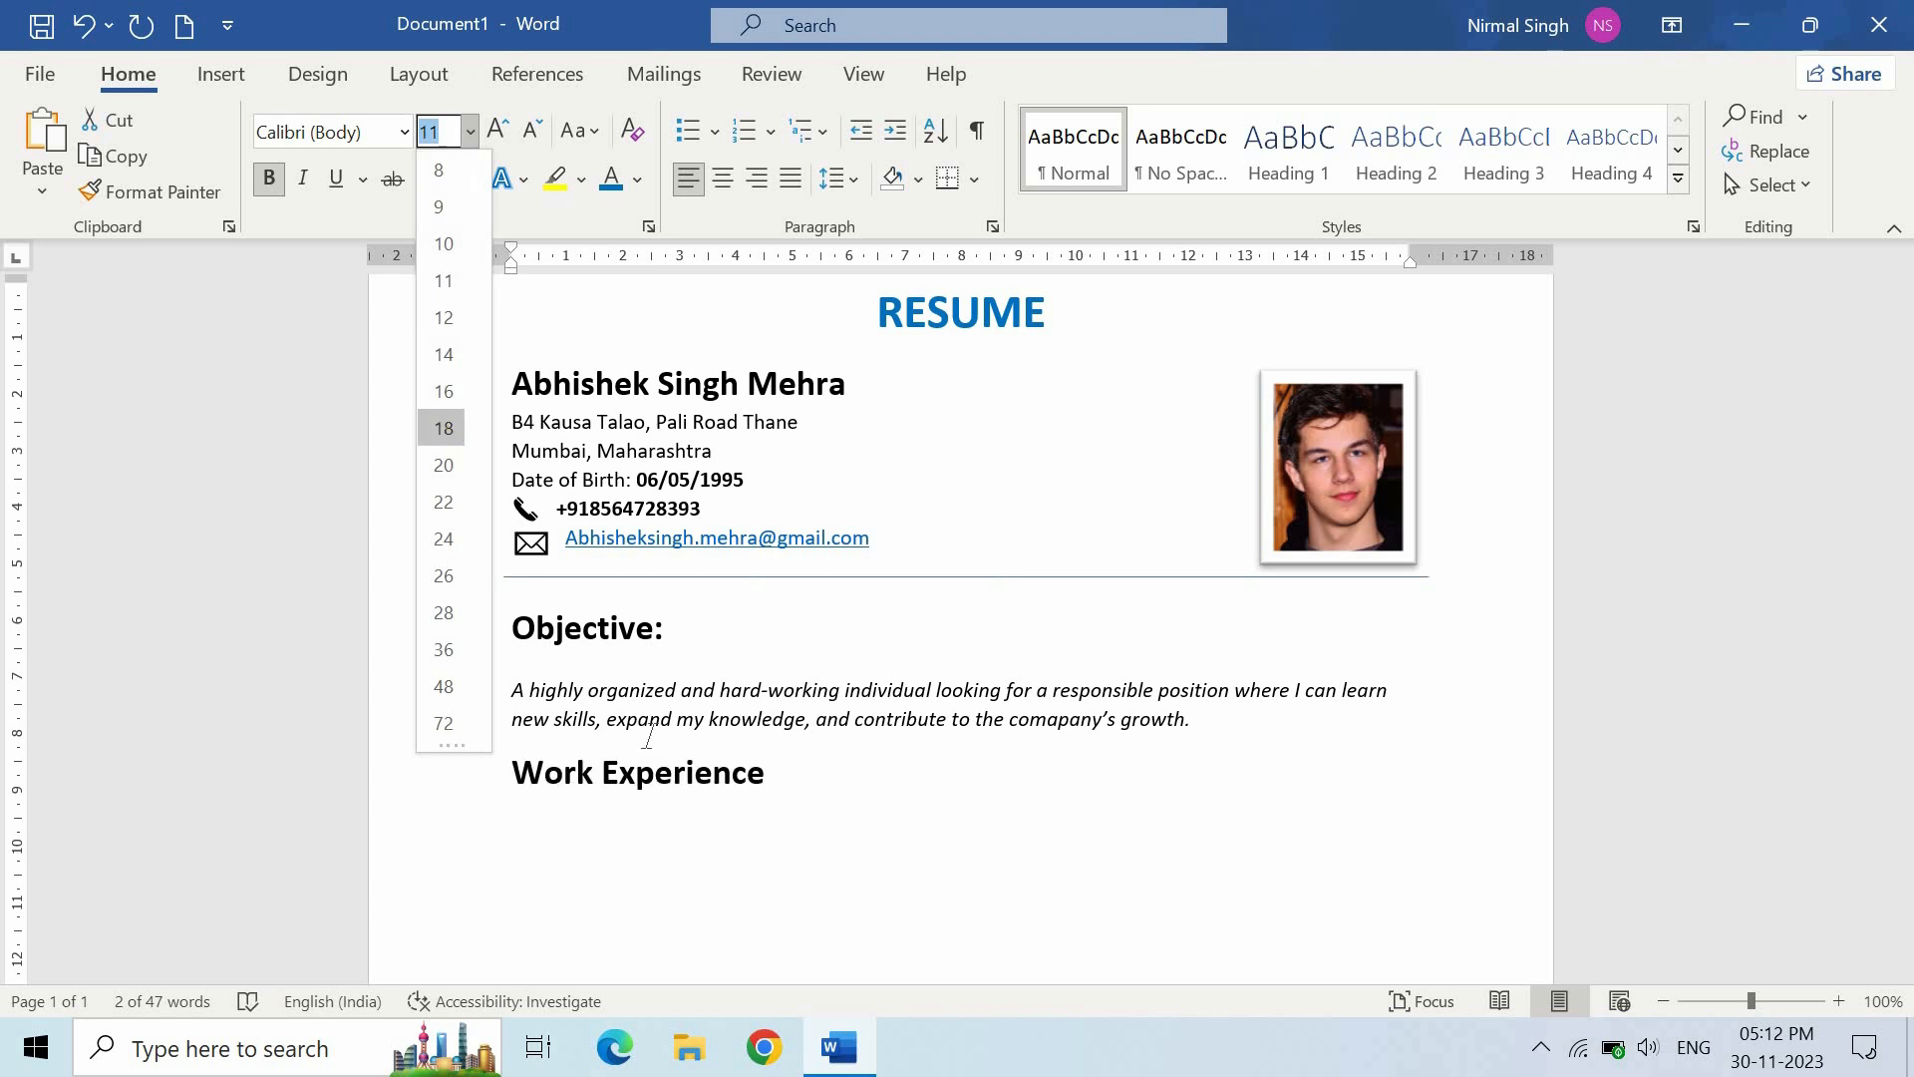
{"action": "left_click", "coordinate": [443, 429]}
{"action": "left_click", "coordinate": [801, 783]}
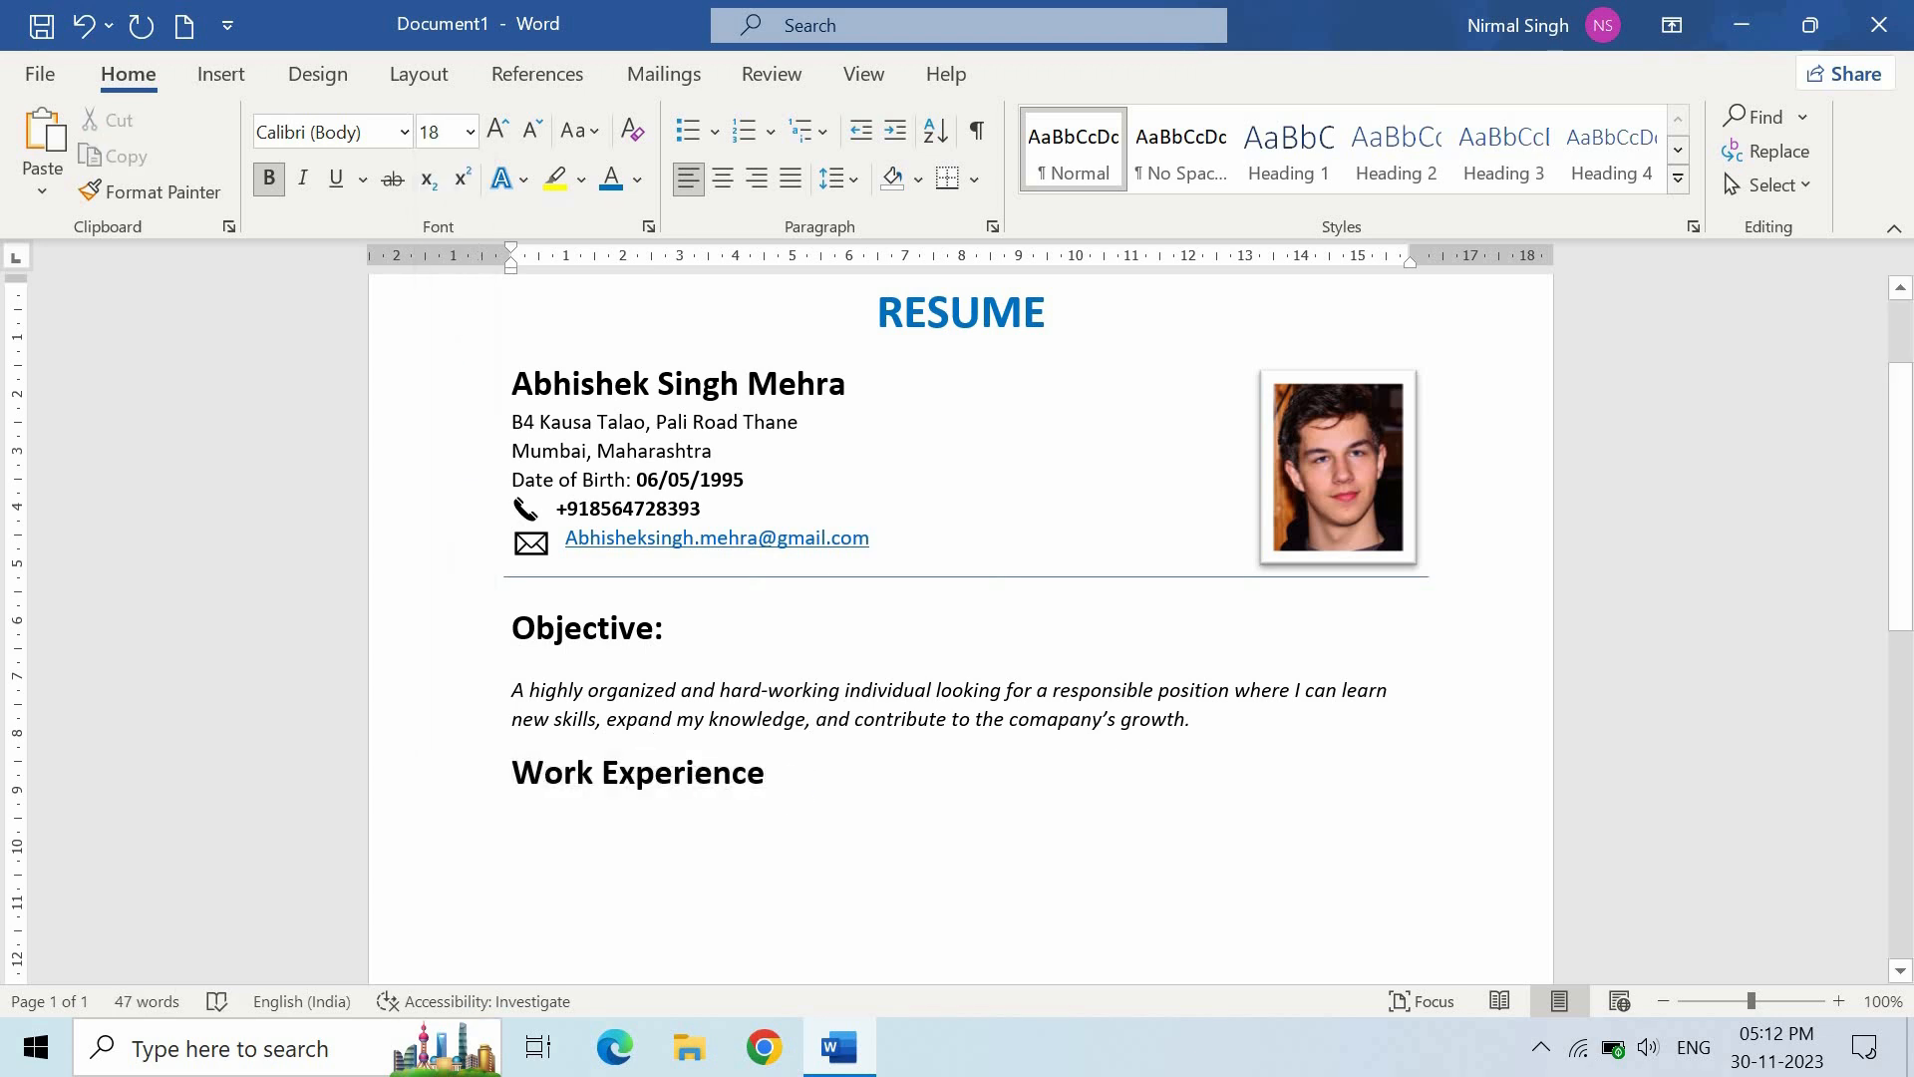
{"action": "type", "text": ":"}
{"action": "key", "text": "Return"}
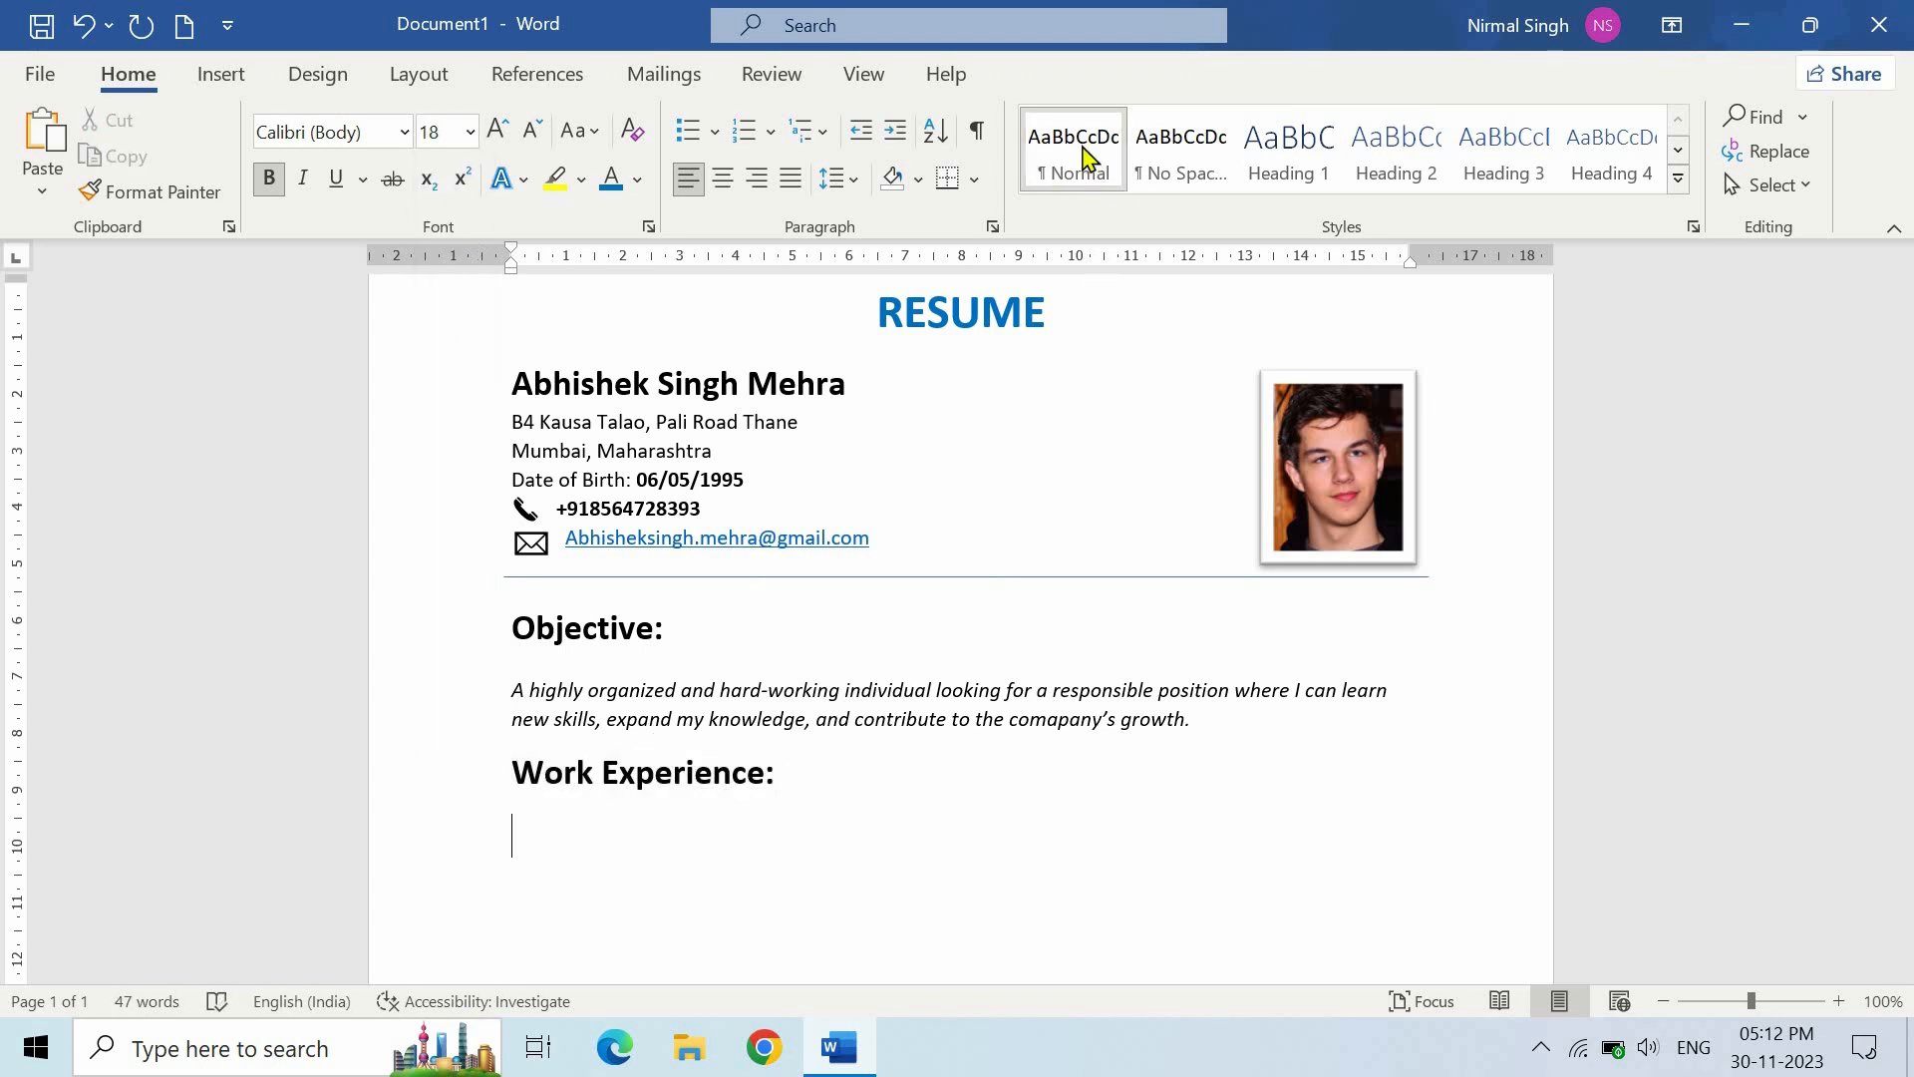
{"action": "left_click", "coordinate": [1087, 159]}
- Enter 2019-2023, Computer Operator, Planet Security Group and New Delhi, Delhi on separate lines, then start a bullet
{"action": "scroll", "coordinate": [876, 579], "scroll_direction": "down", "scroll_amount": 3}
{"action": "scroll", "coordinate": [878, 583], "scroll_direction": "down", "scroll_amount": 2}
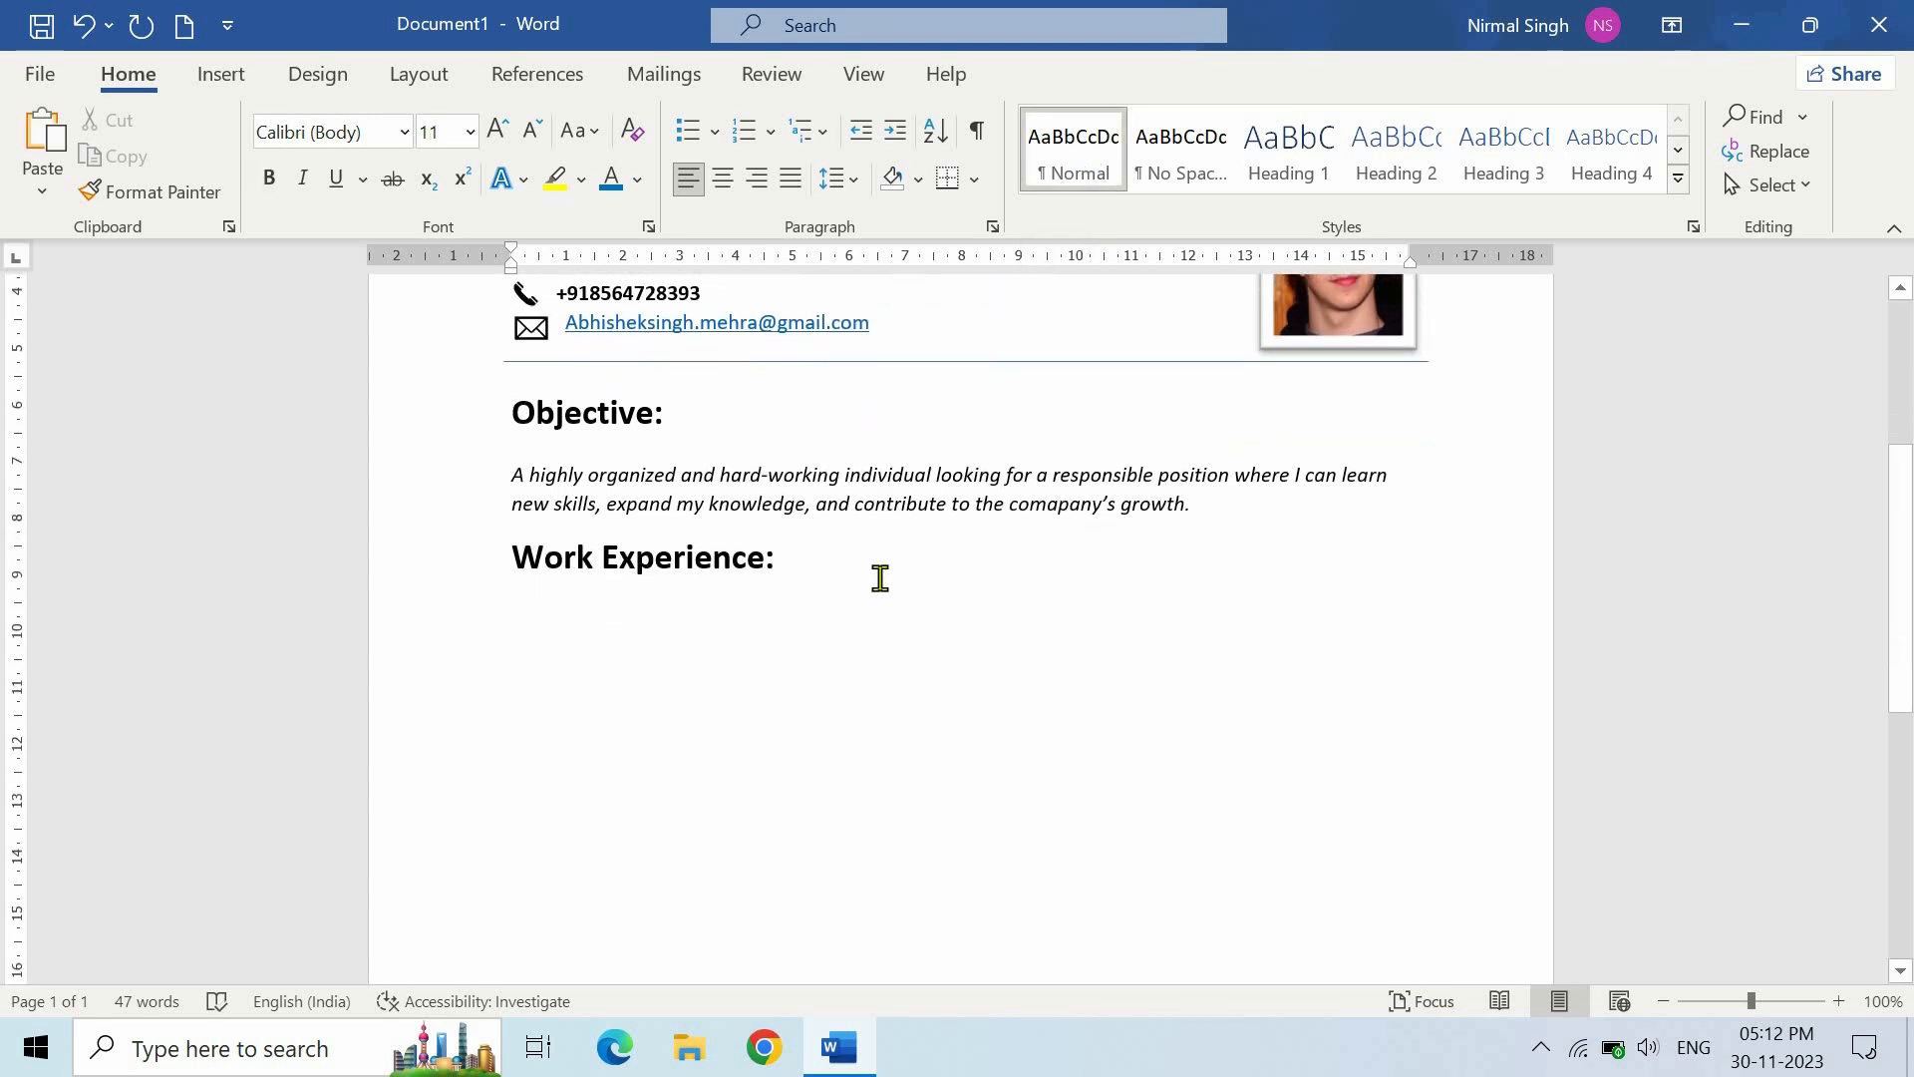
{"action": "type", "text": "No work"}
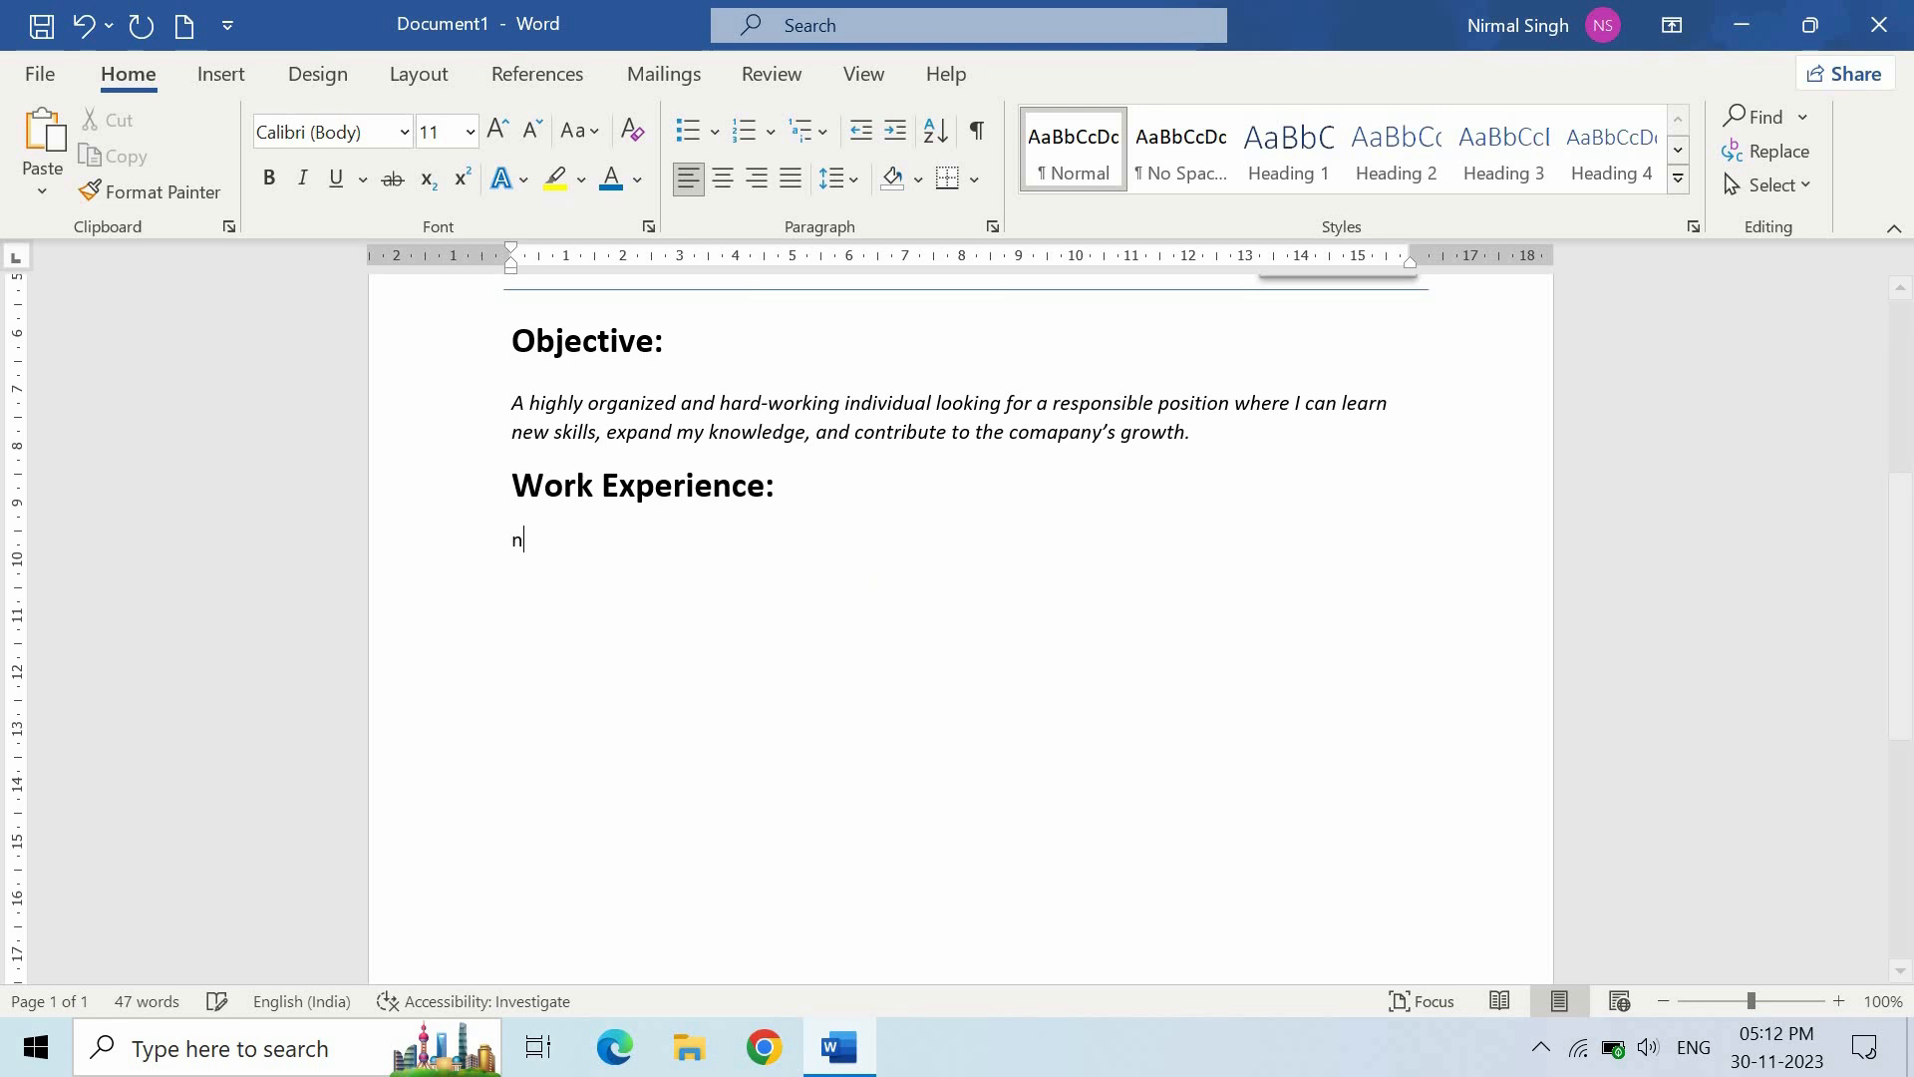
{"action": "type", "text": " experience"}
{"action": "key", "text": "BackSpace"}
{"action": "key", "text": "BackSpace"}
{"action": "key", "text": "BackSpace"}
{"action": "key", "text": "BackSpace"}
{"action": "key", "text": "BackSpace"}
{"action": "key", "text": "BackSpace"}
{"action": "key", "text": "BackSpace"}
{"action": "key", "text": "BackSpace"}
{"action": "key", "text": "BackSpace"}
{"action": "key", "text": "BackSpace"}
{"action": "key", "text": "BackSpace"}
{"action": "key", "text": "BackSpace"}
{"action": "key", "text": "BackSpace"}
{"action": "key", "text": "BackSpace"}
{"action": "key", "text": "BackSpace"}
{"action": "key", "text": "BackSpace"}
{"action": "key", "text": "BackSpace"}
{"action": "key", "text": "BackSpace"}
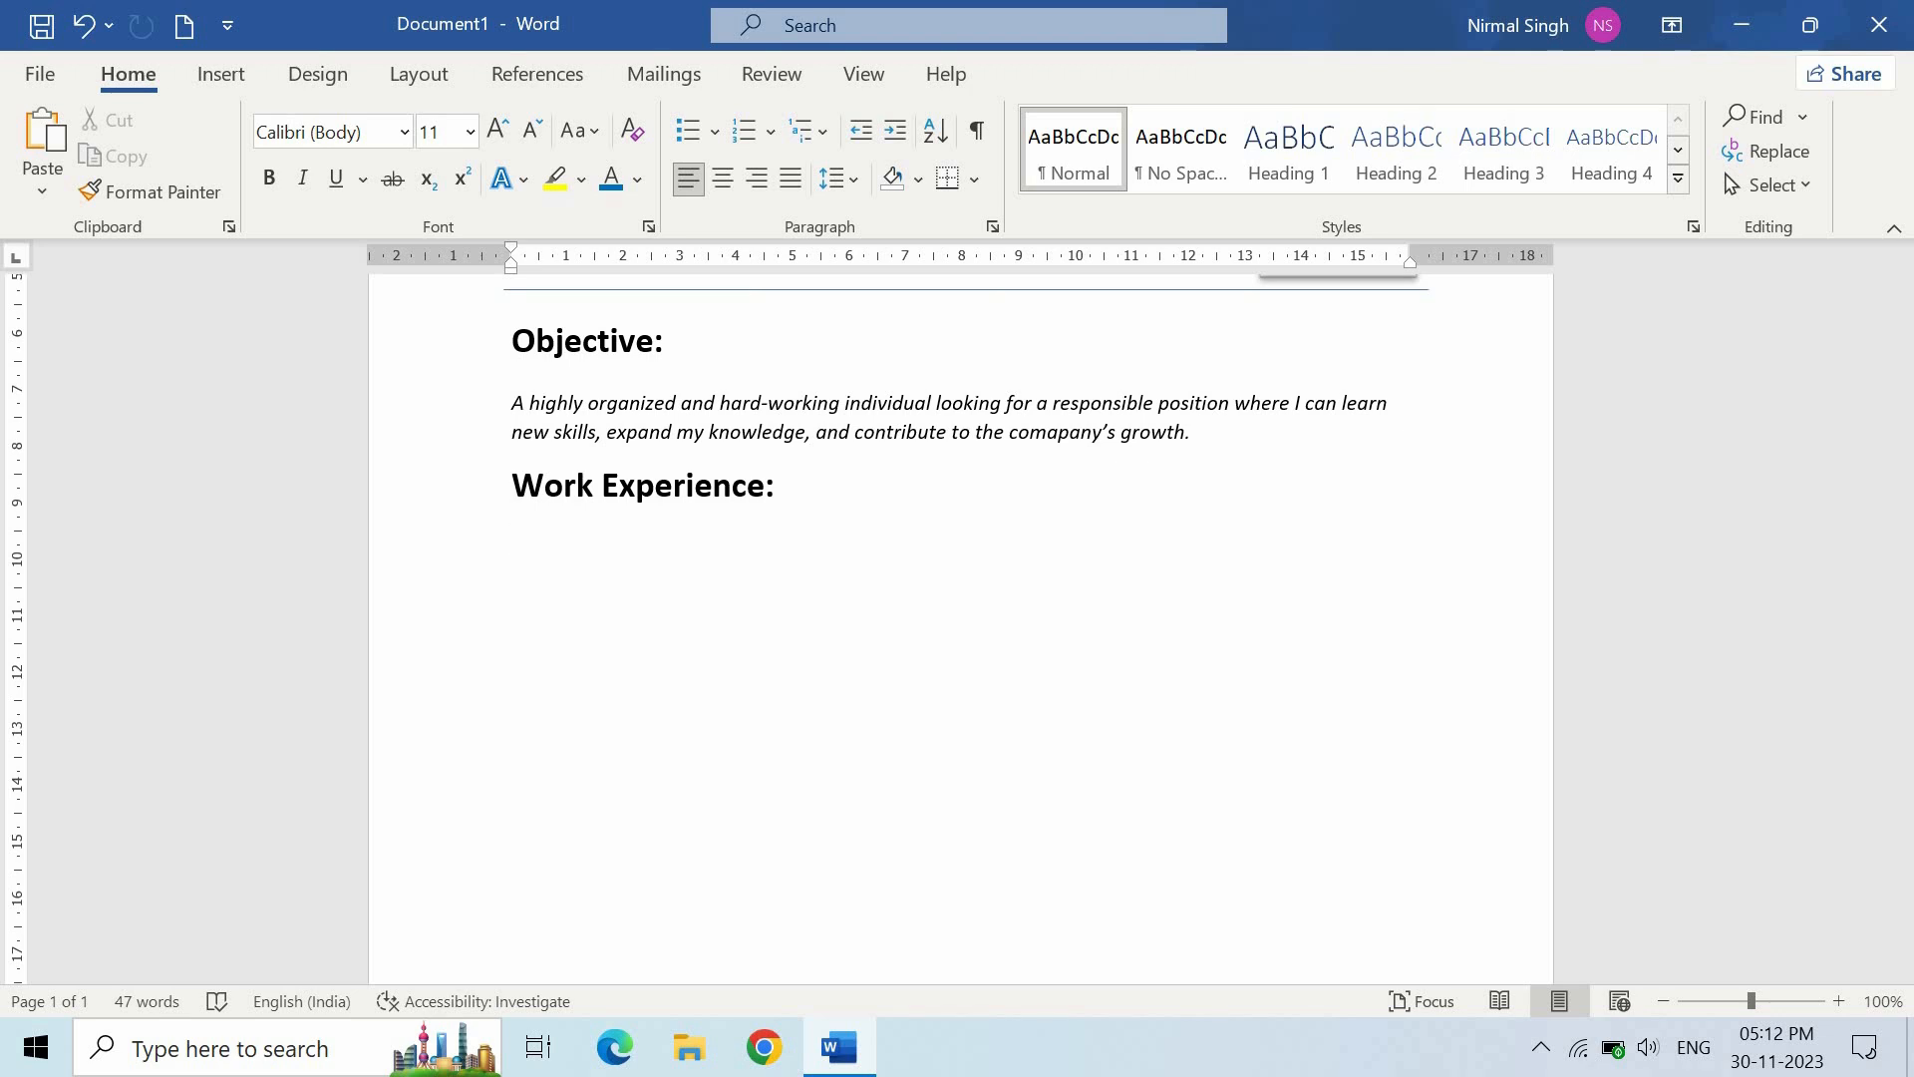
{"action": "type", "text": "2019-"}
{"action": "type", "text": "2022"}
{"action": "key", "text": "BackSpace"}
{"action": "key", "text": "BackSpace"}
{"action": "type", "text": "3"}
{"action": "key", "text": "Return"}
{"action": "type", "text": "Computerr "}
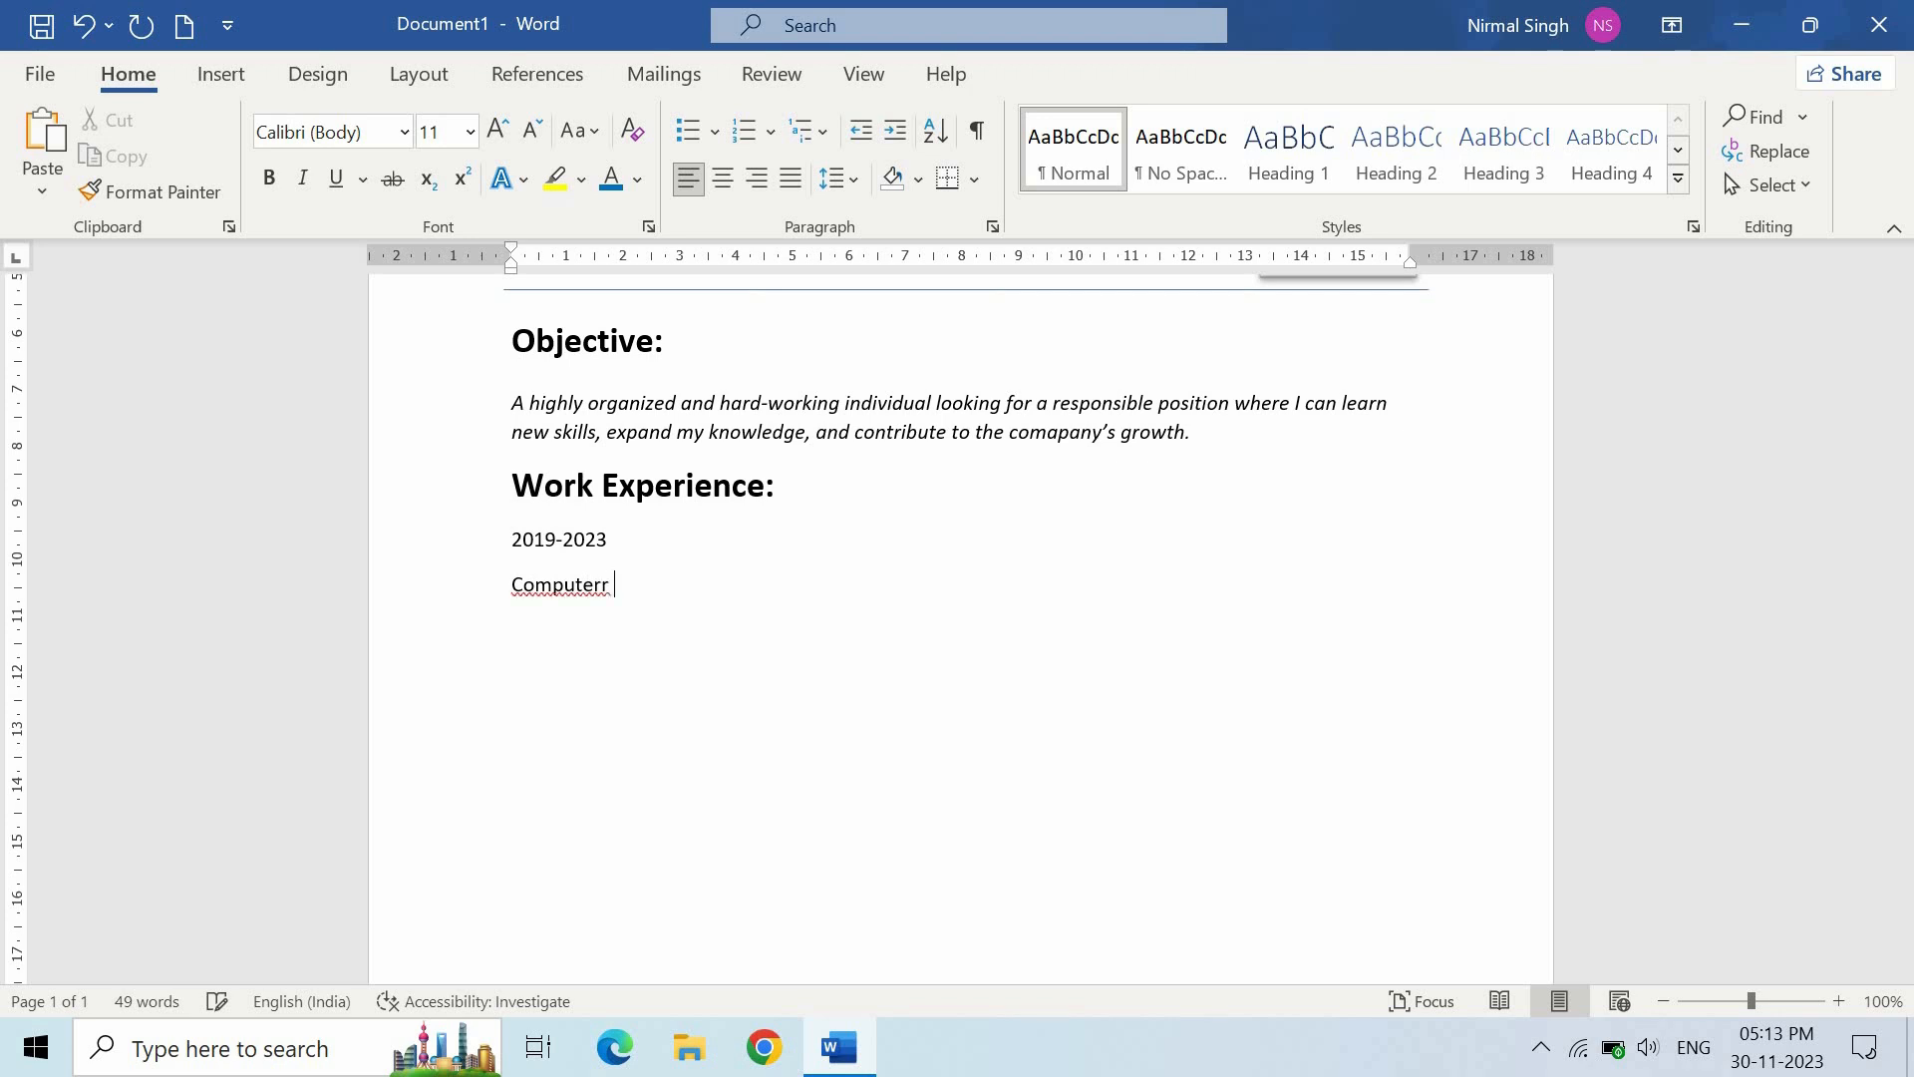
{"action": "key", "text": "BackSpace"}
{"action": "key", "text": "BackSpace"}
{"action": "type", "text": " Operator"}
{"action": "key", "text": "Return"}
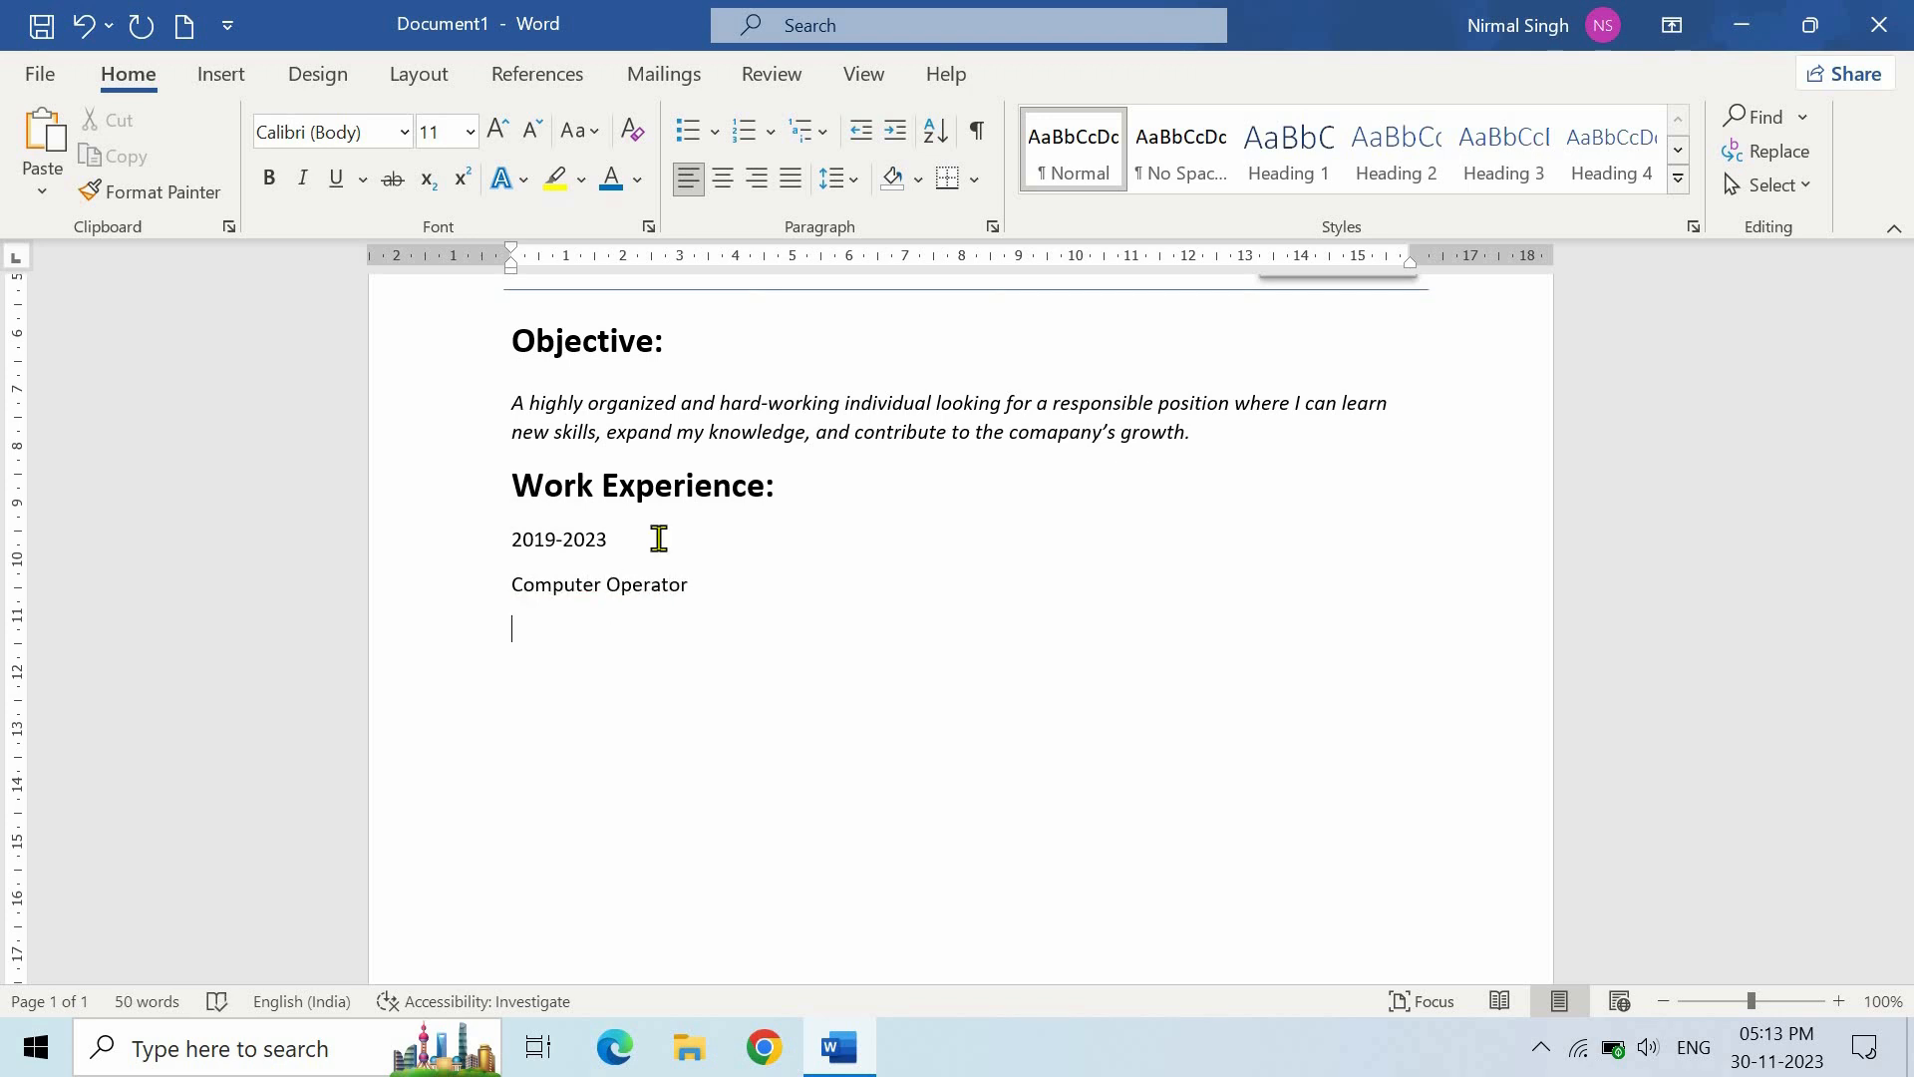
{"action": "type", "text": "Planet Security Group"}
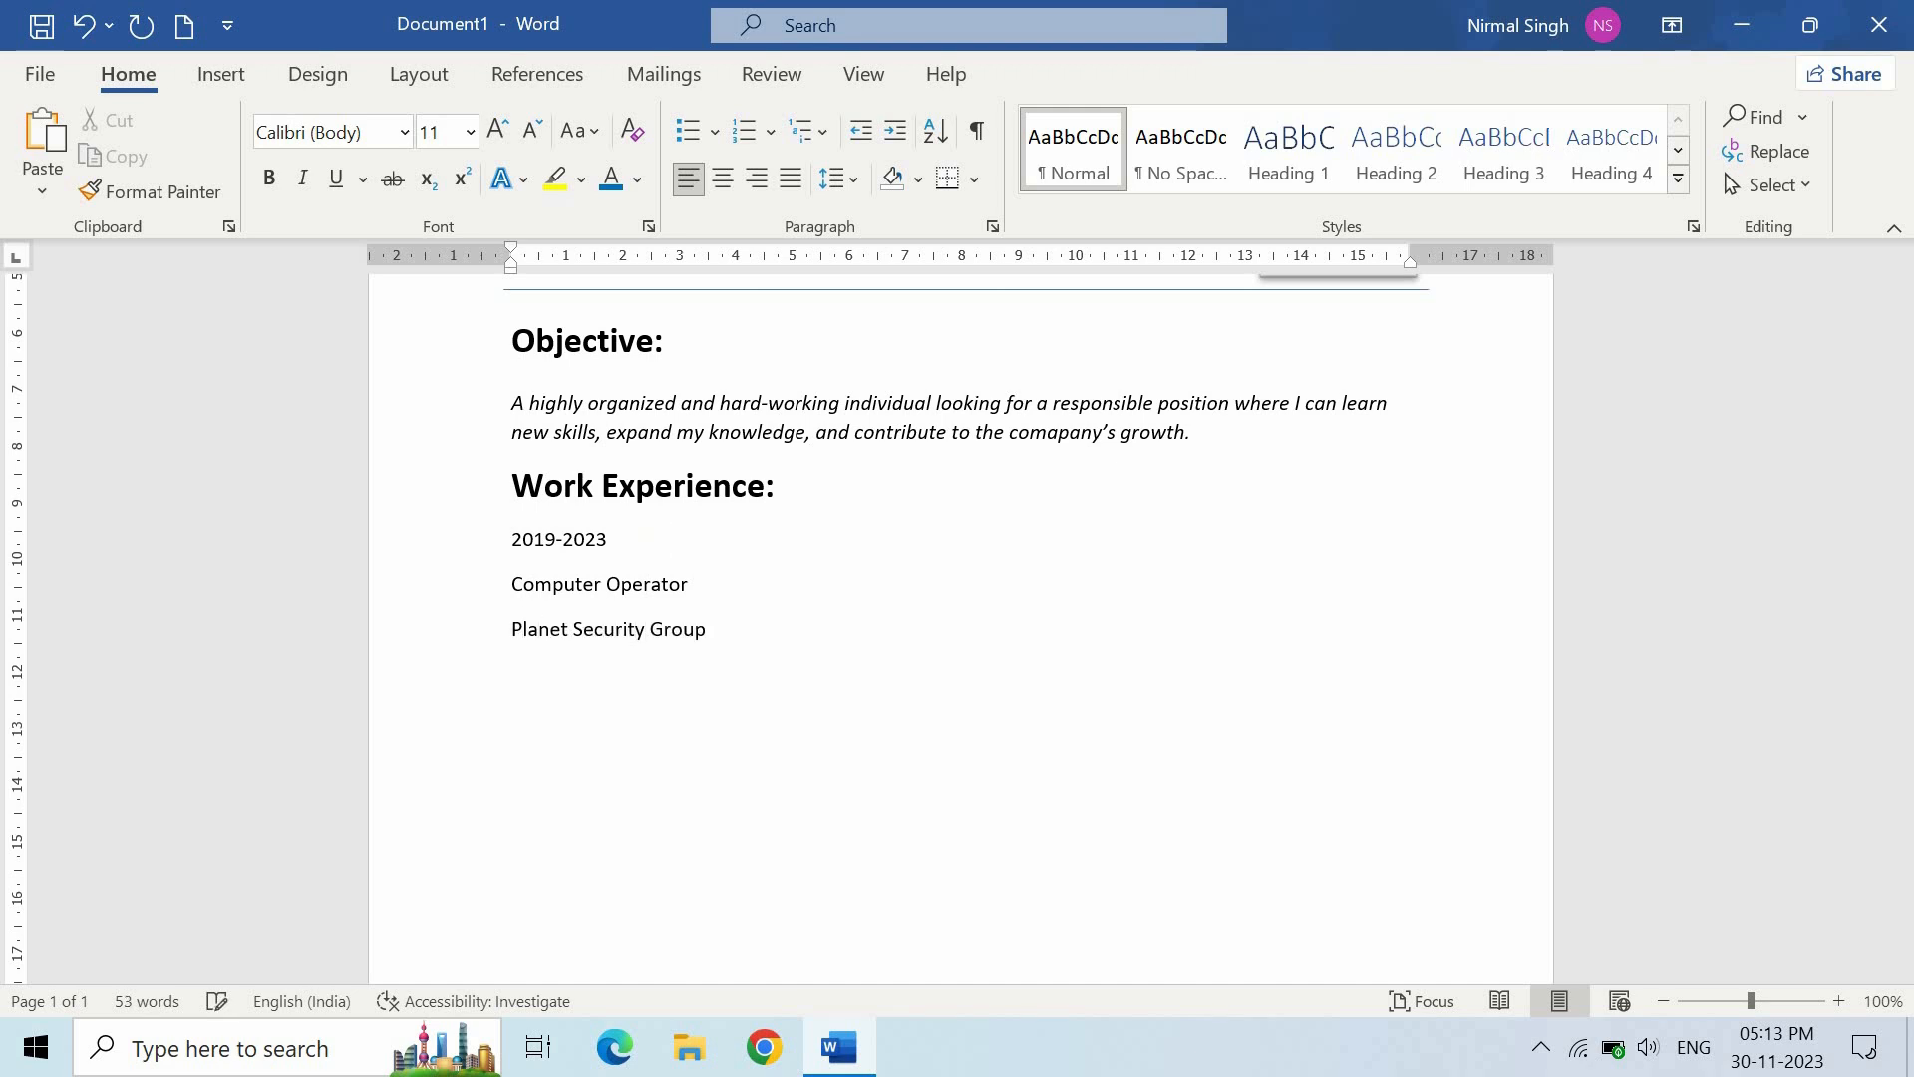
{"action": "key", "text": "Return"}
{"action": "type", "text": "New Delhi, Delhi"}
{"action": "key", "text": "ctrl+shift+l"}
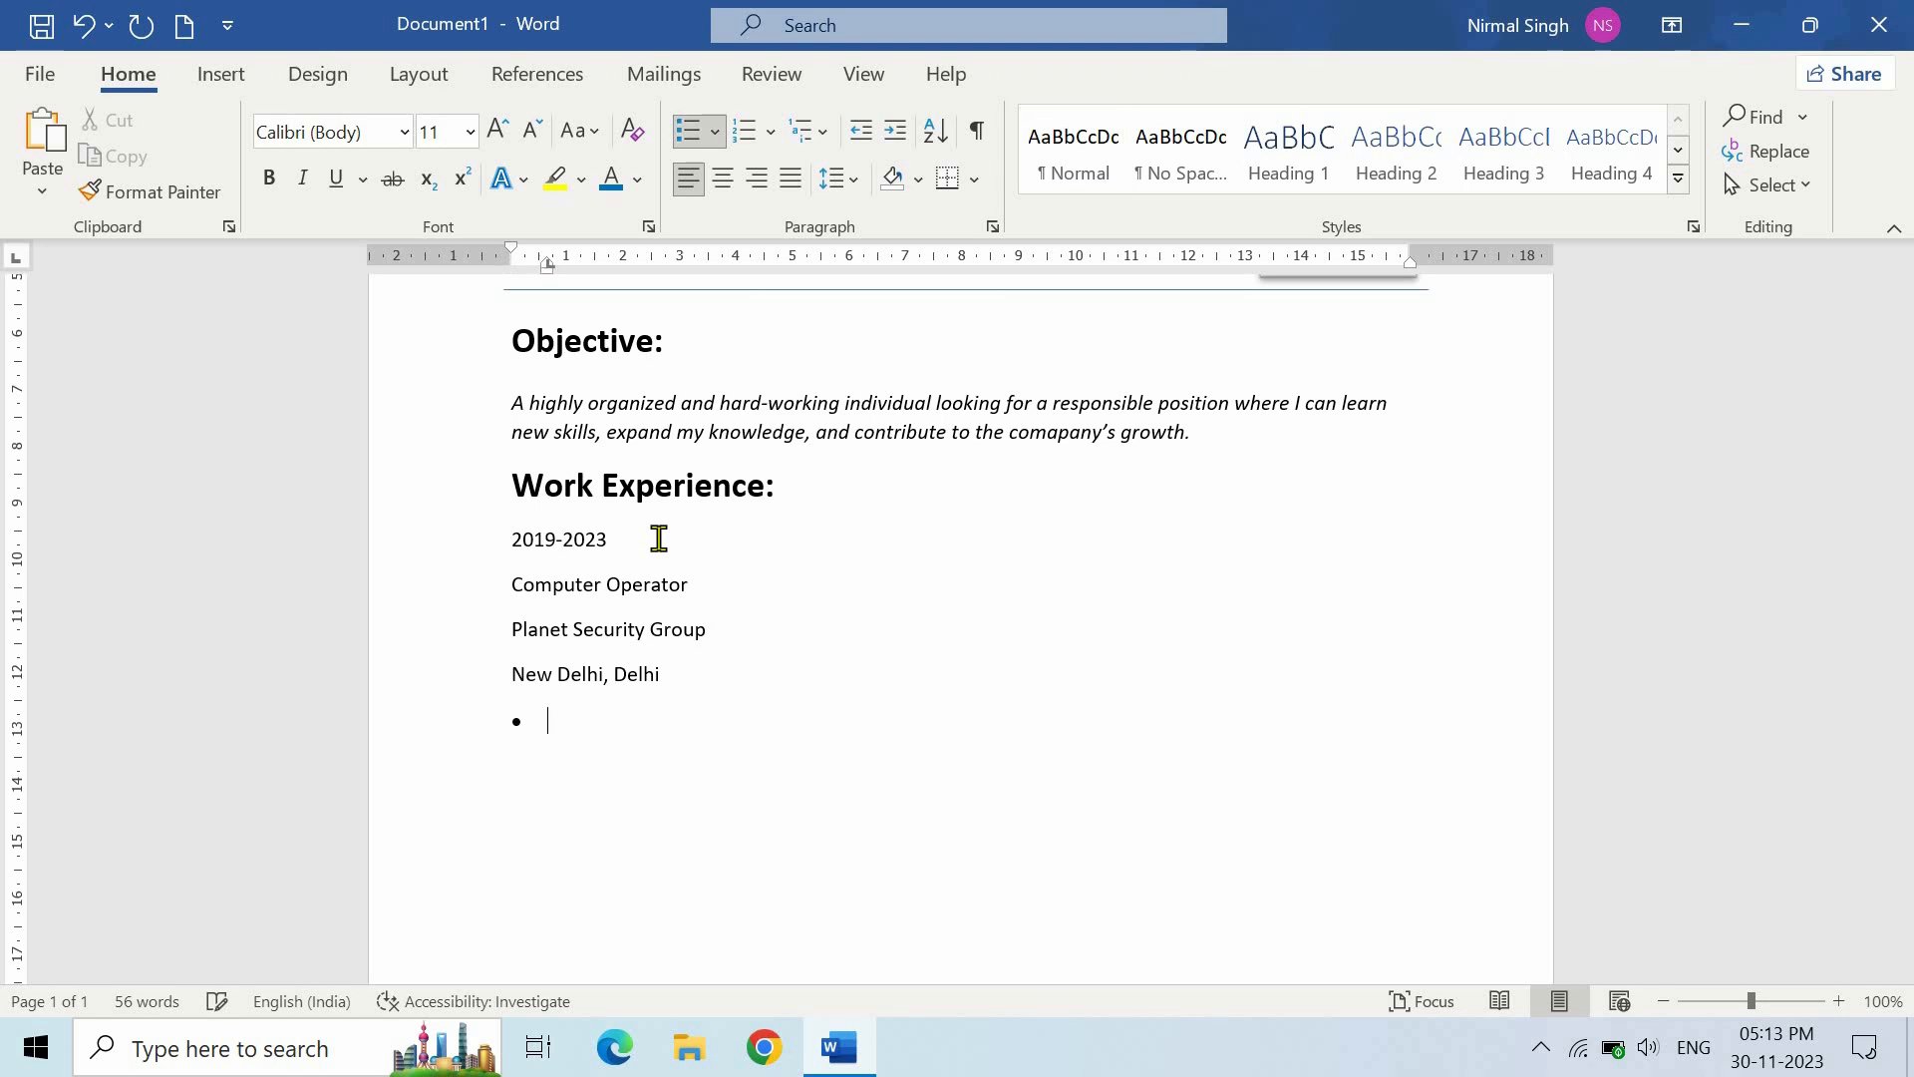
- Switch to arrow bullets and type the first duty about handling and maintaining computers, fixing its spelling
{"action": "left_click", "coordinate": [716, 132]}
{"action": "left_click", "coordinate": [566, 748]}
{"action": "type", "text": "Re"}
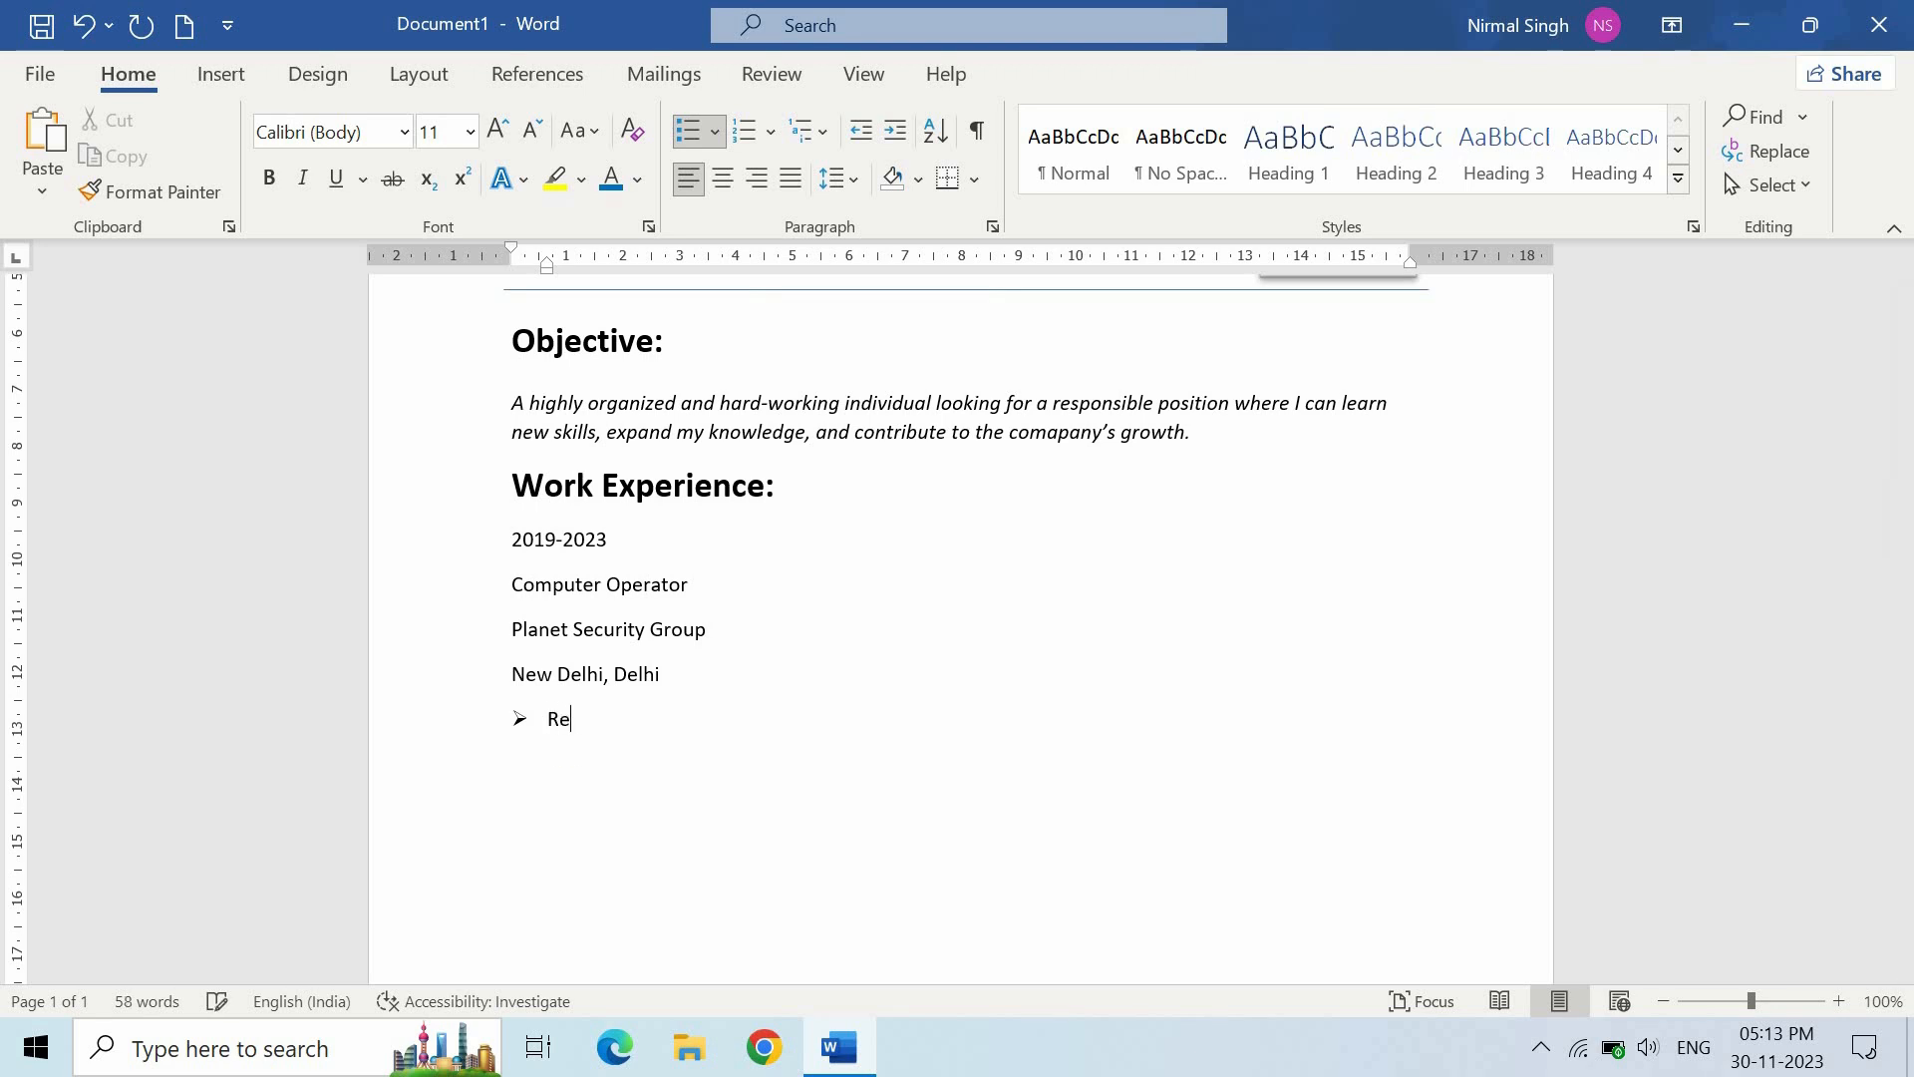
{"action": "type", "text": "sponsible for Handling Computer"}
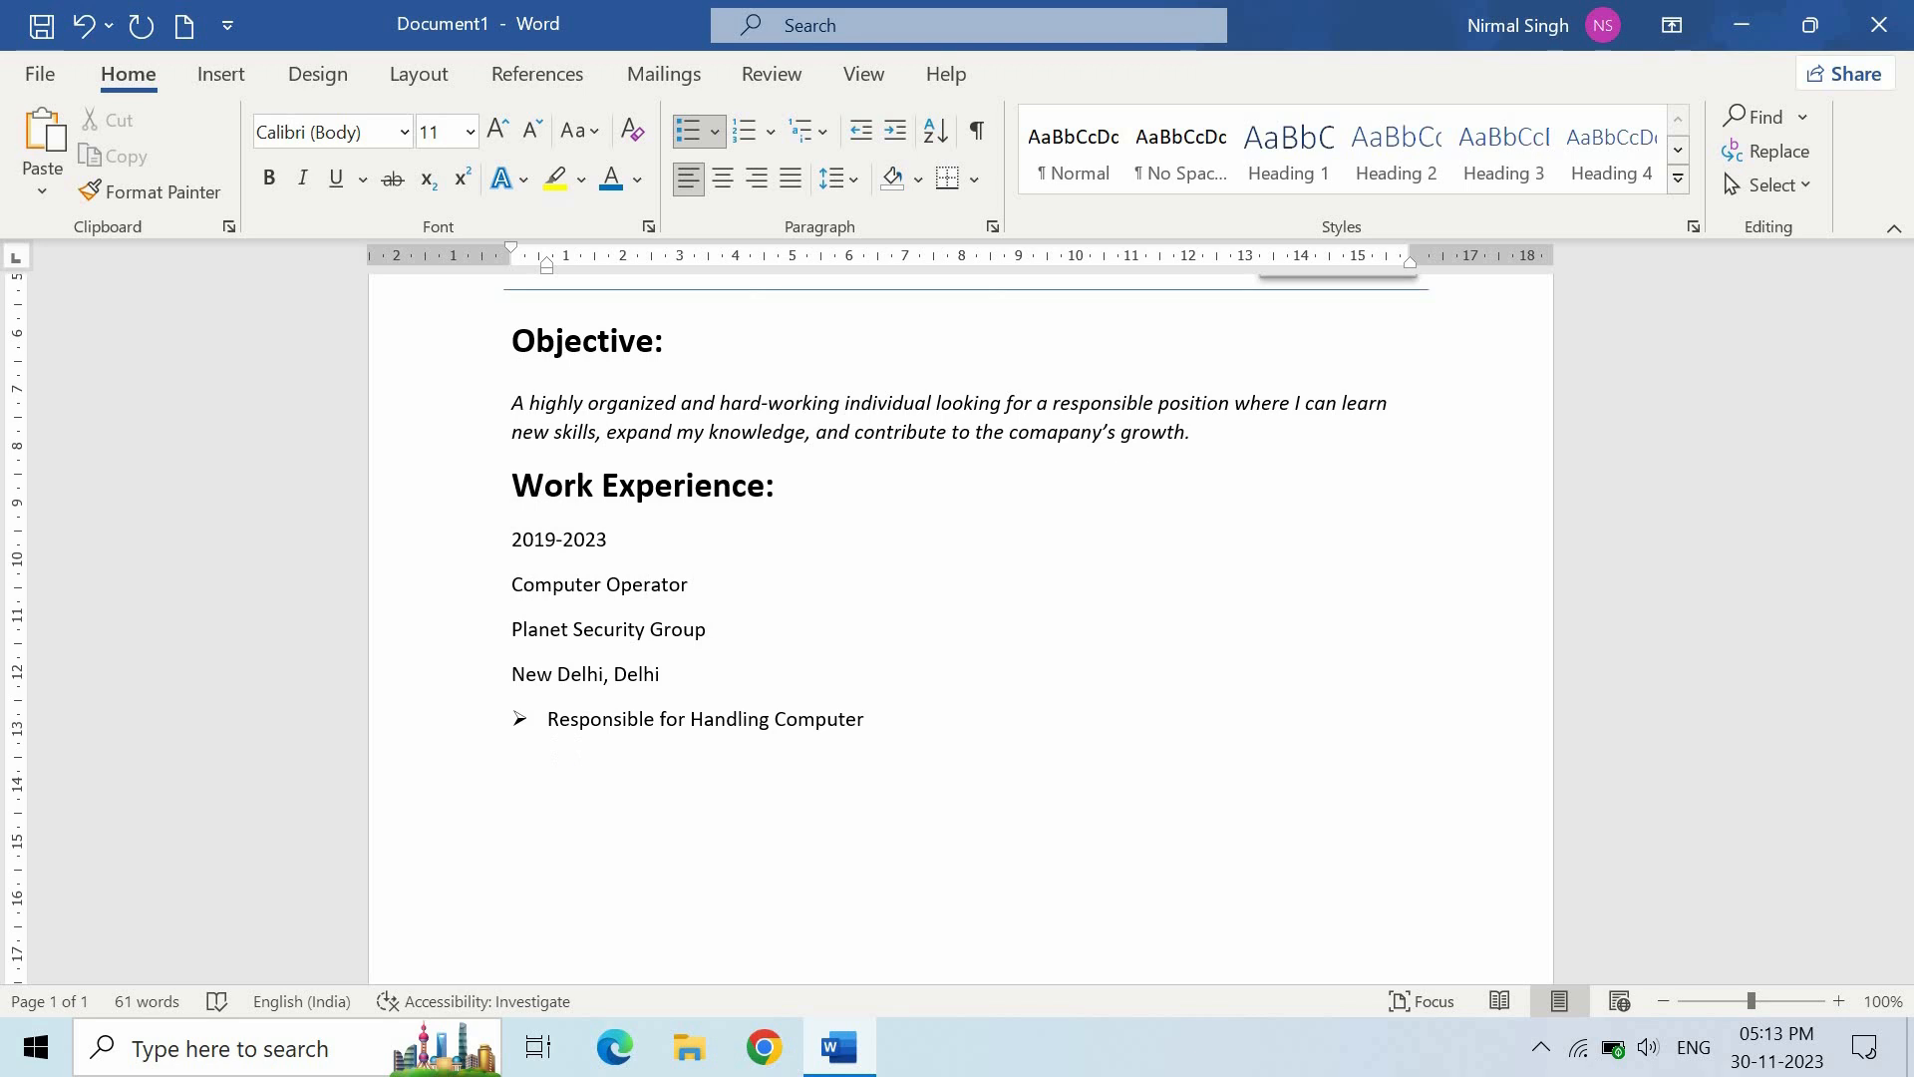
{"action": "type", "text": " Systems, Checking and Maintaing"}
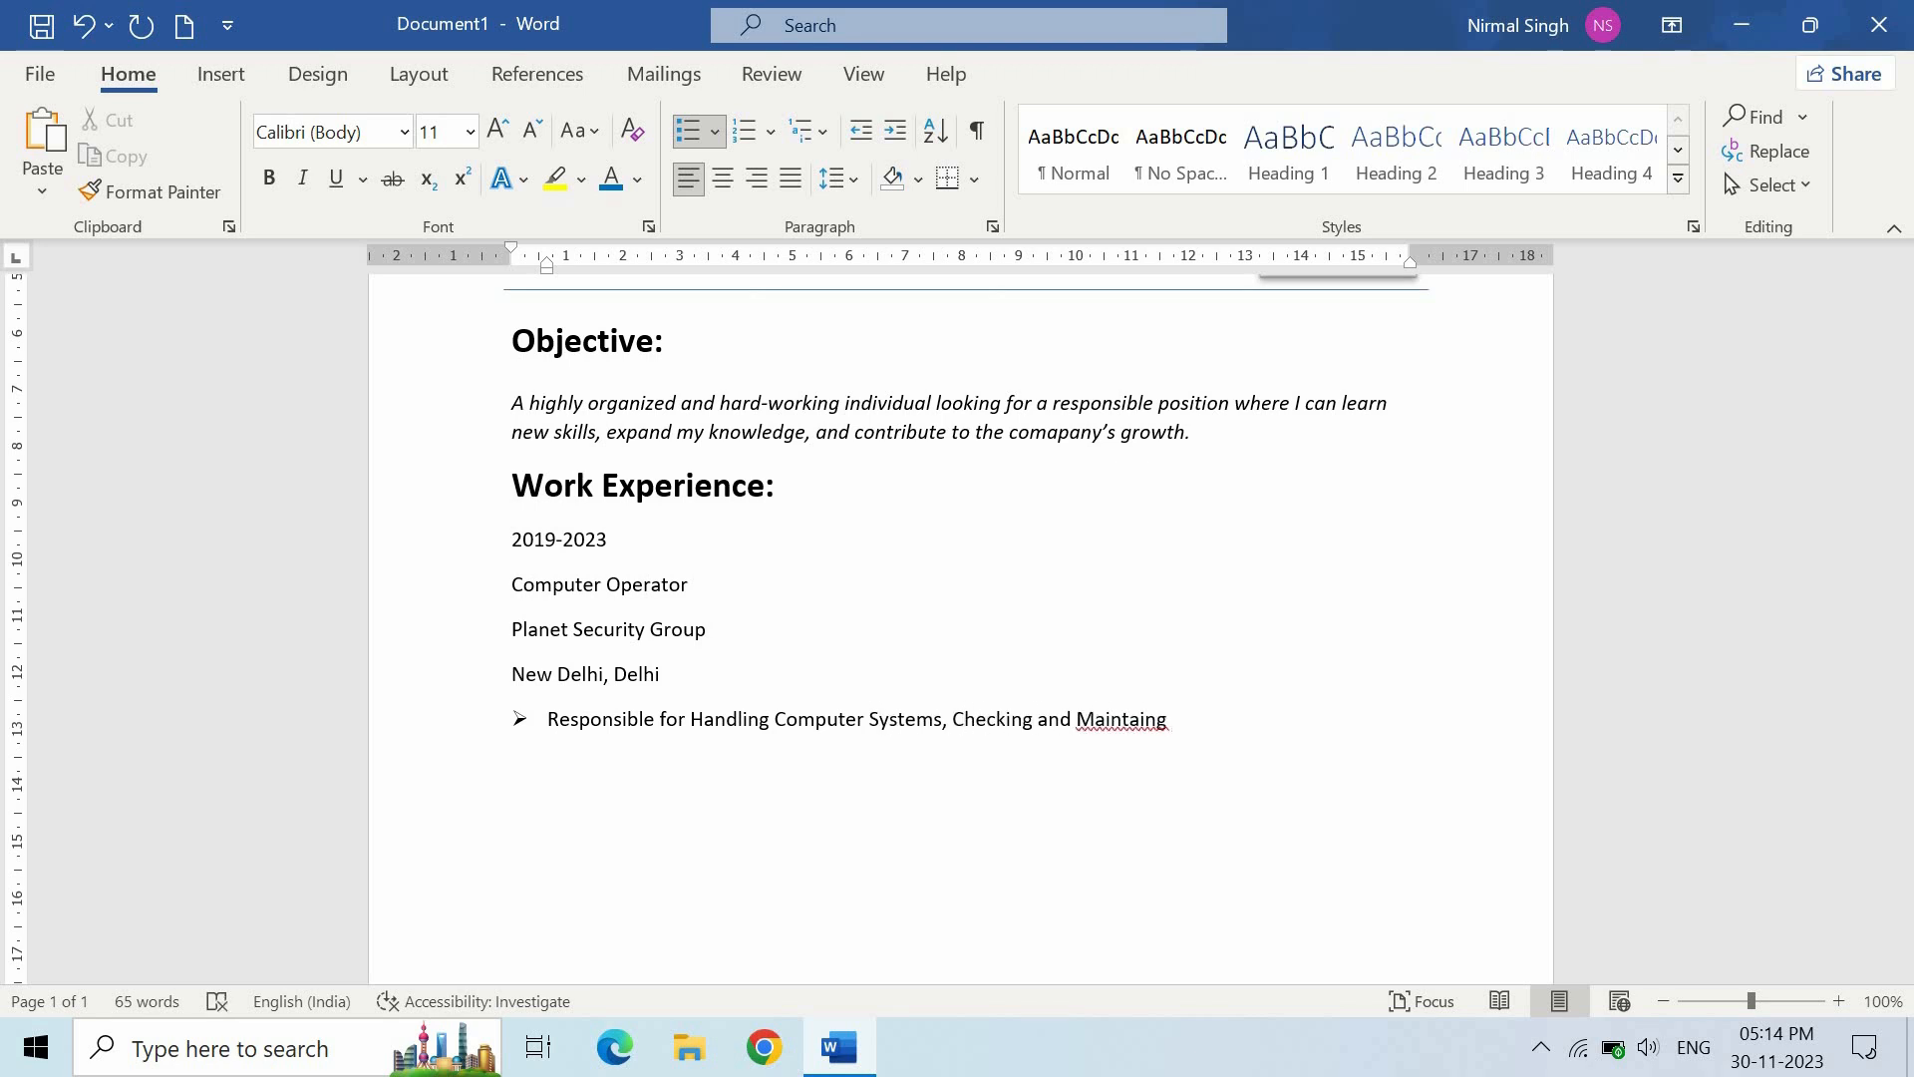
{"action": "type", "text": " Computers, Monitoring"}
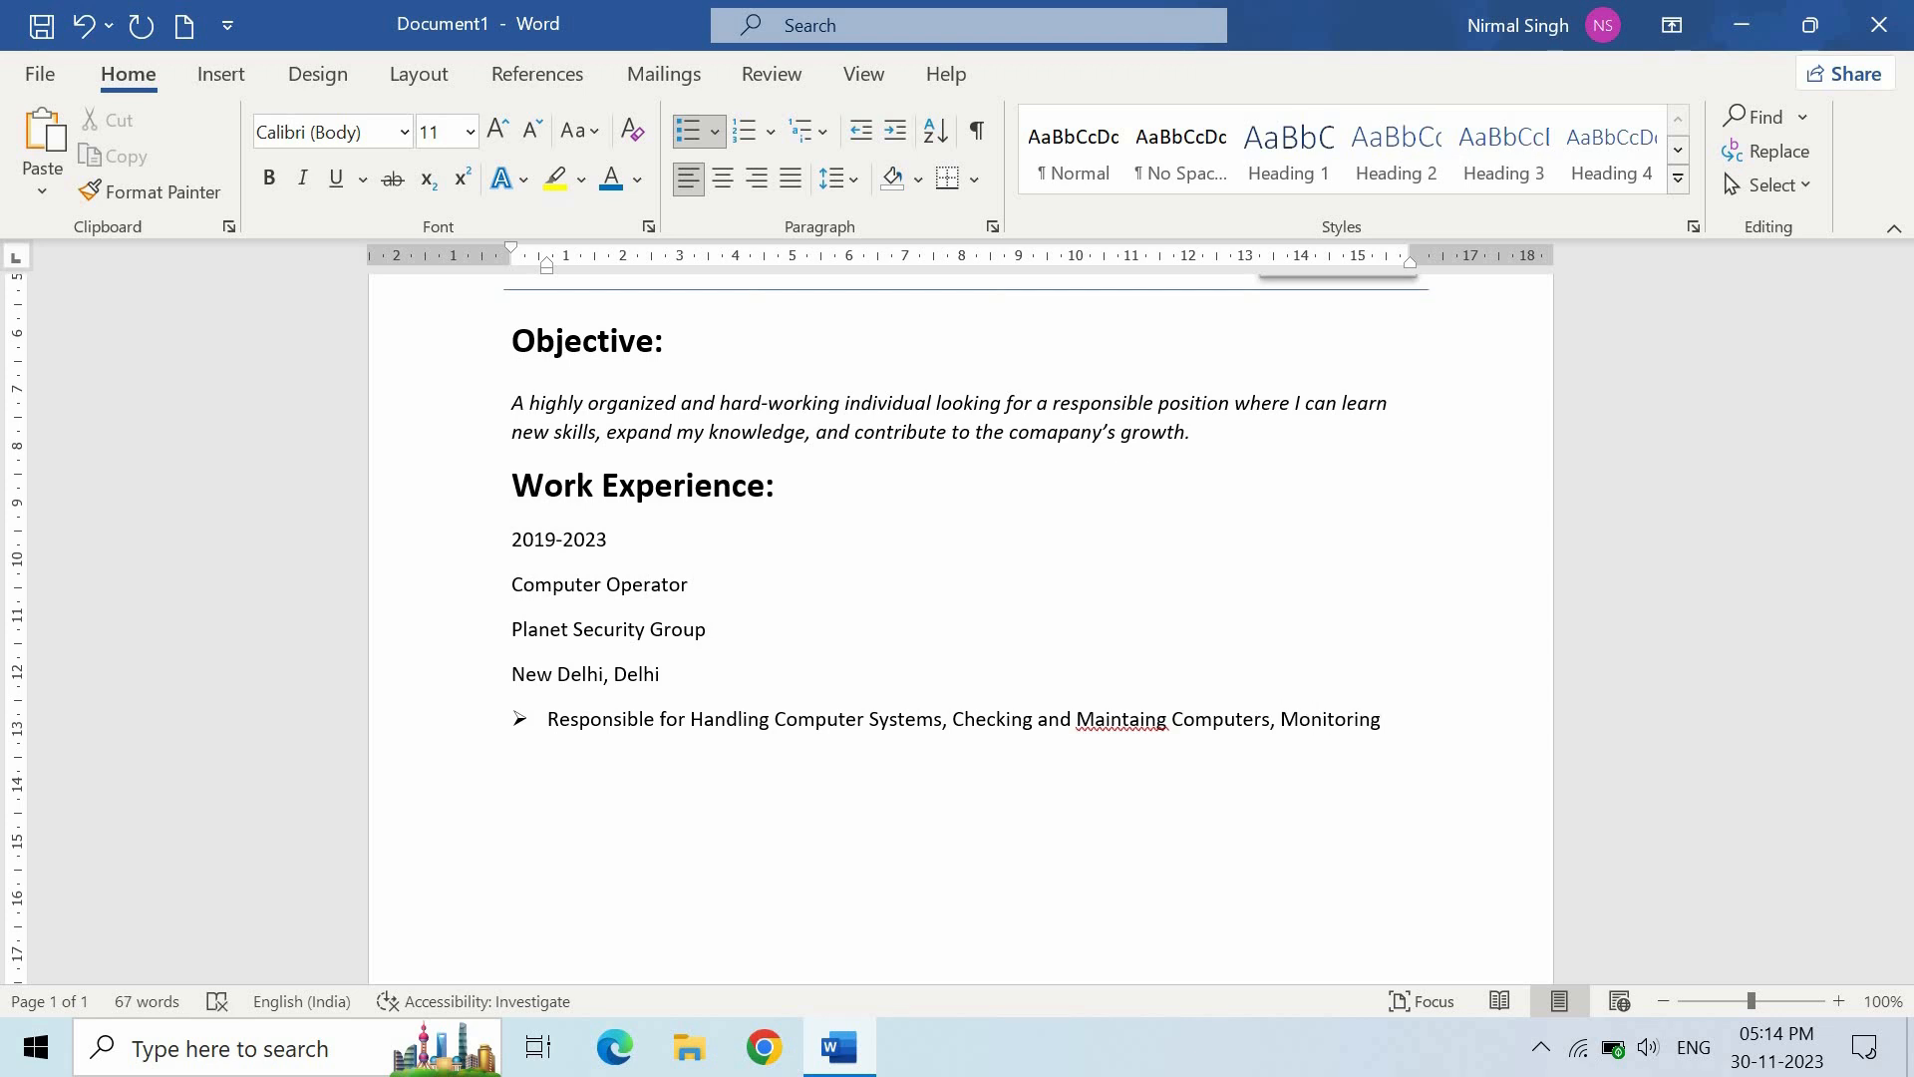
{"action": "type", "text": " Issues and Solving Them"}
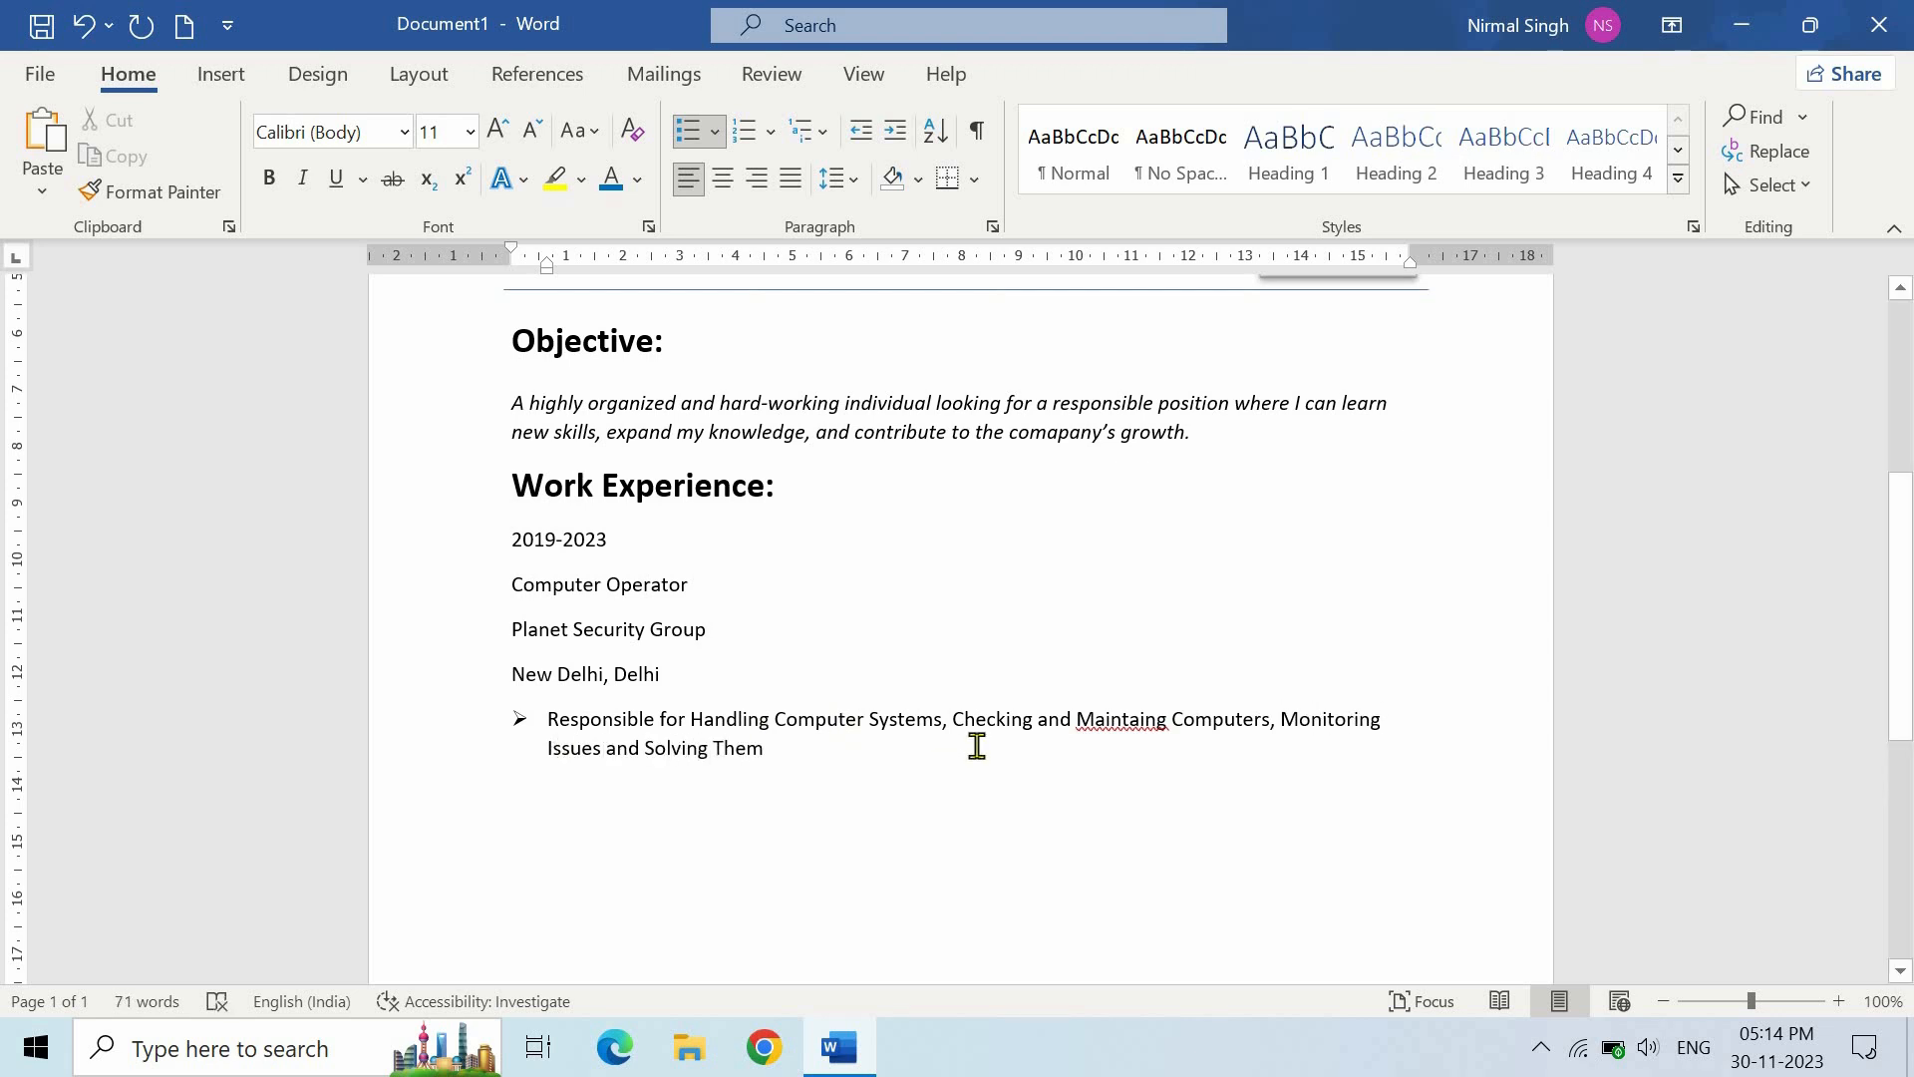
{"action": "right_click", "coordinate": [1098, 726]}
{"action": "left_click", "coordinate": [1070, 187]}
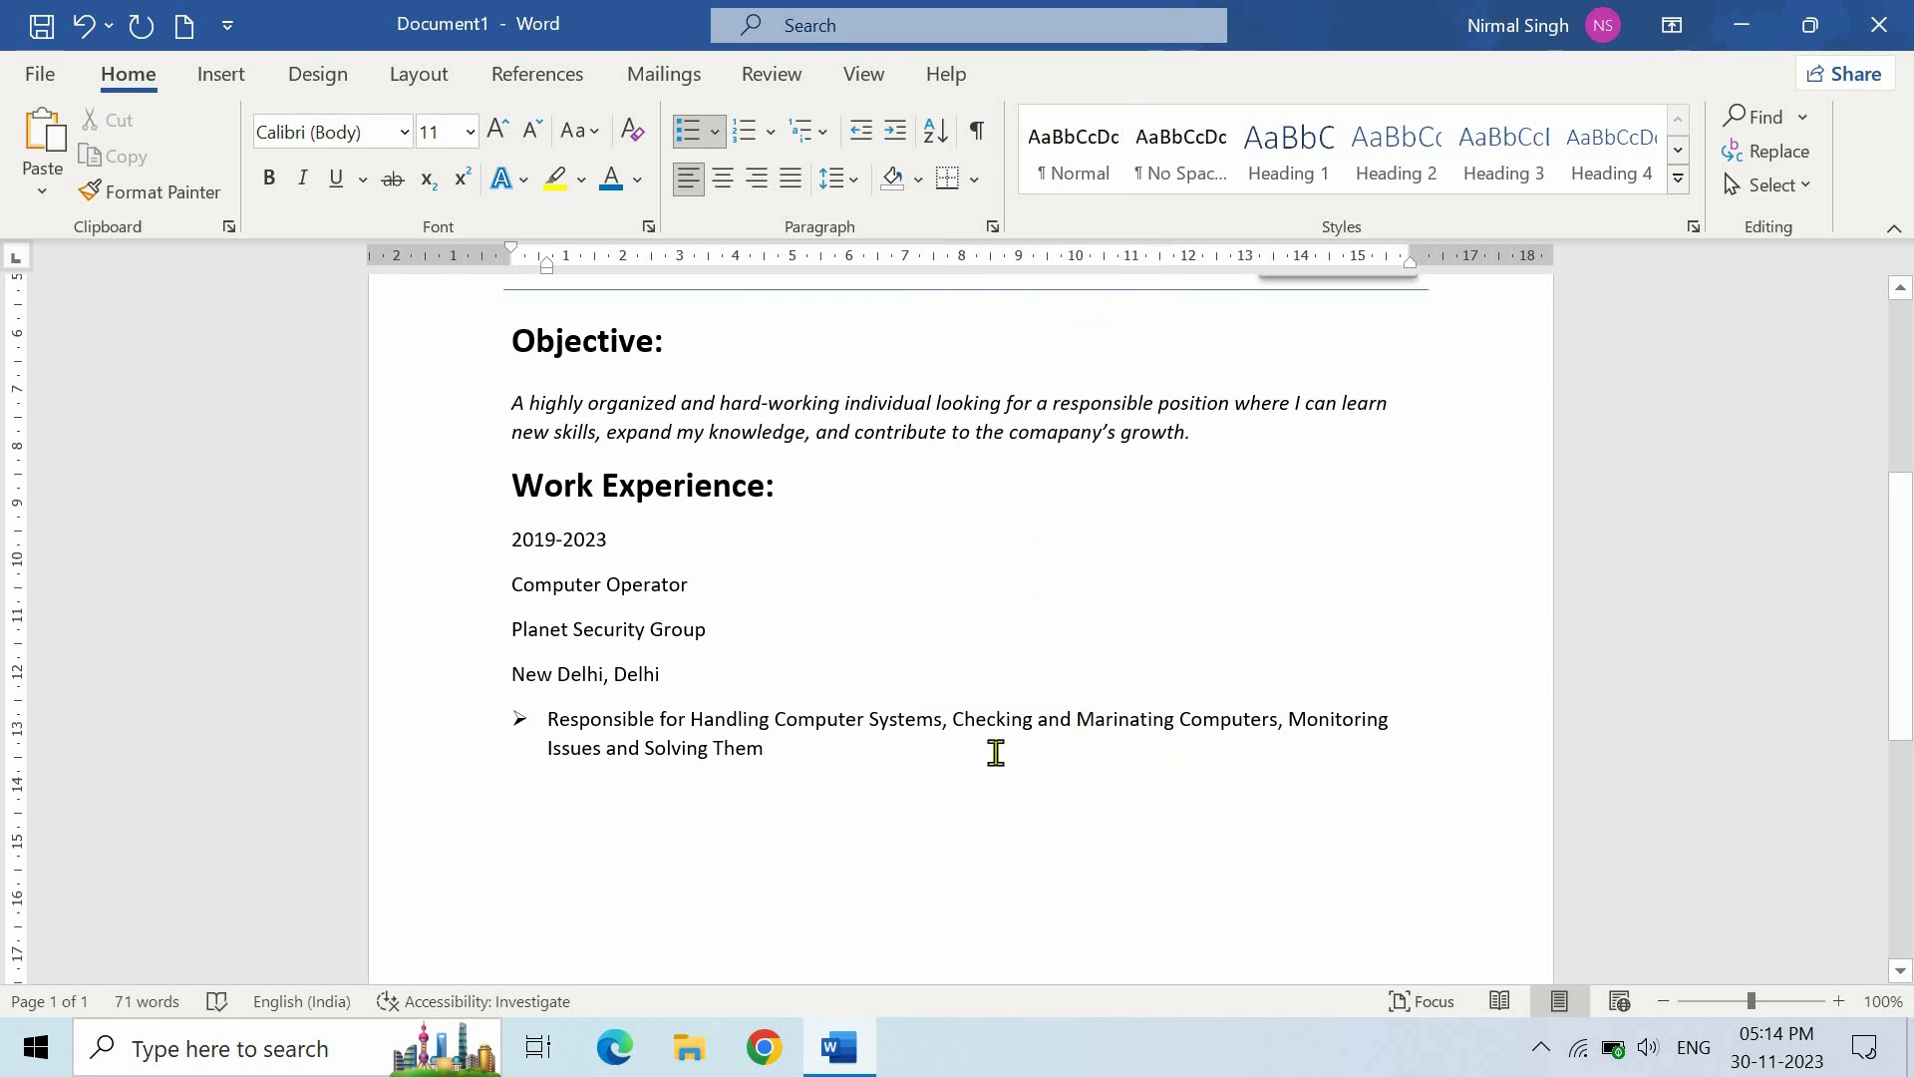
{"action": "type", "text": "."}
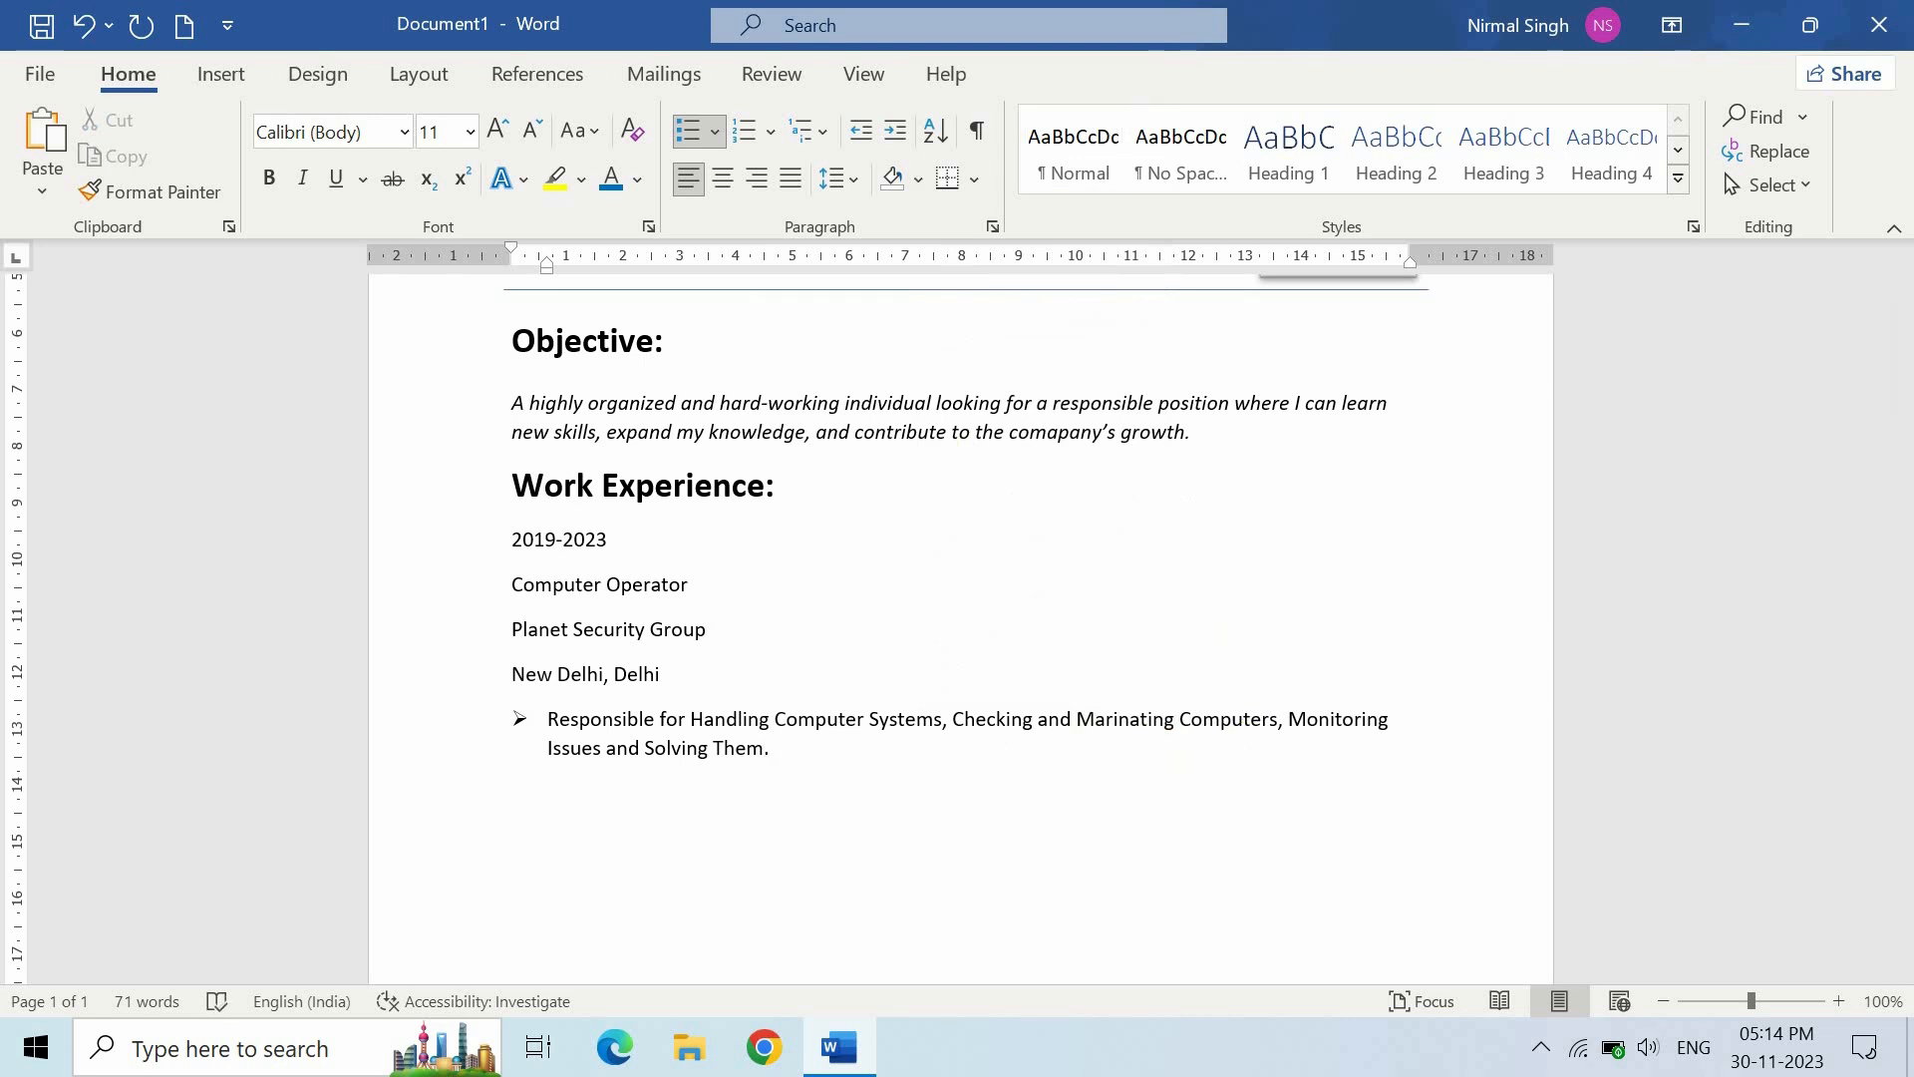
{"action": "key", "text": "Return"}
- Add bullets 'Scan and Print Documents.' and 'Designing Leaflet and Brochures.'
{"action": "type", "text": "Scan and Print Documents"}
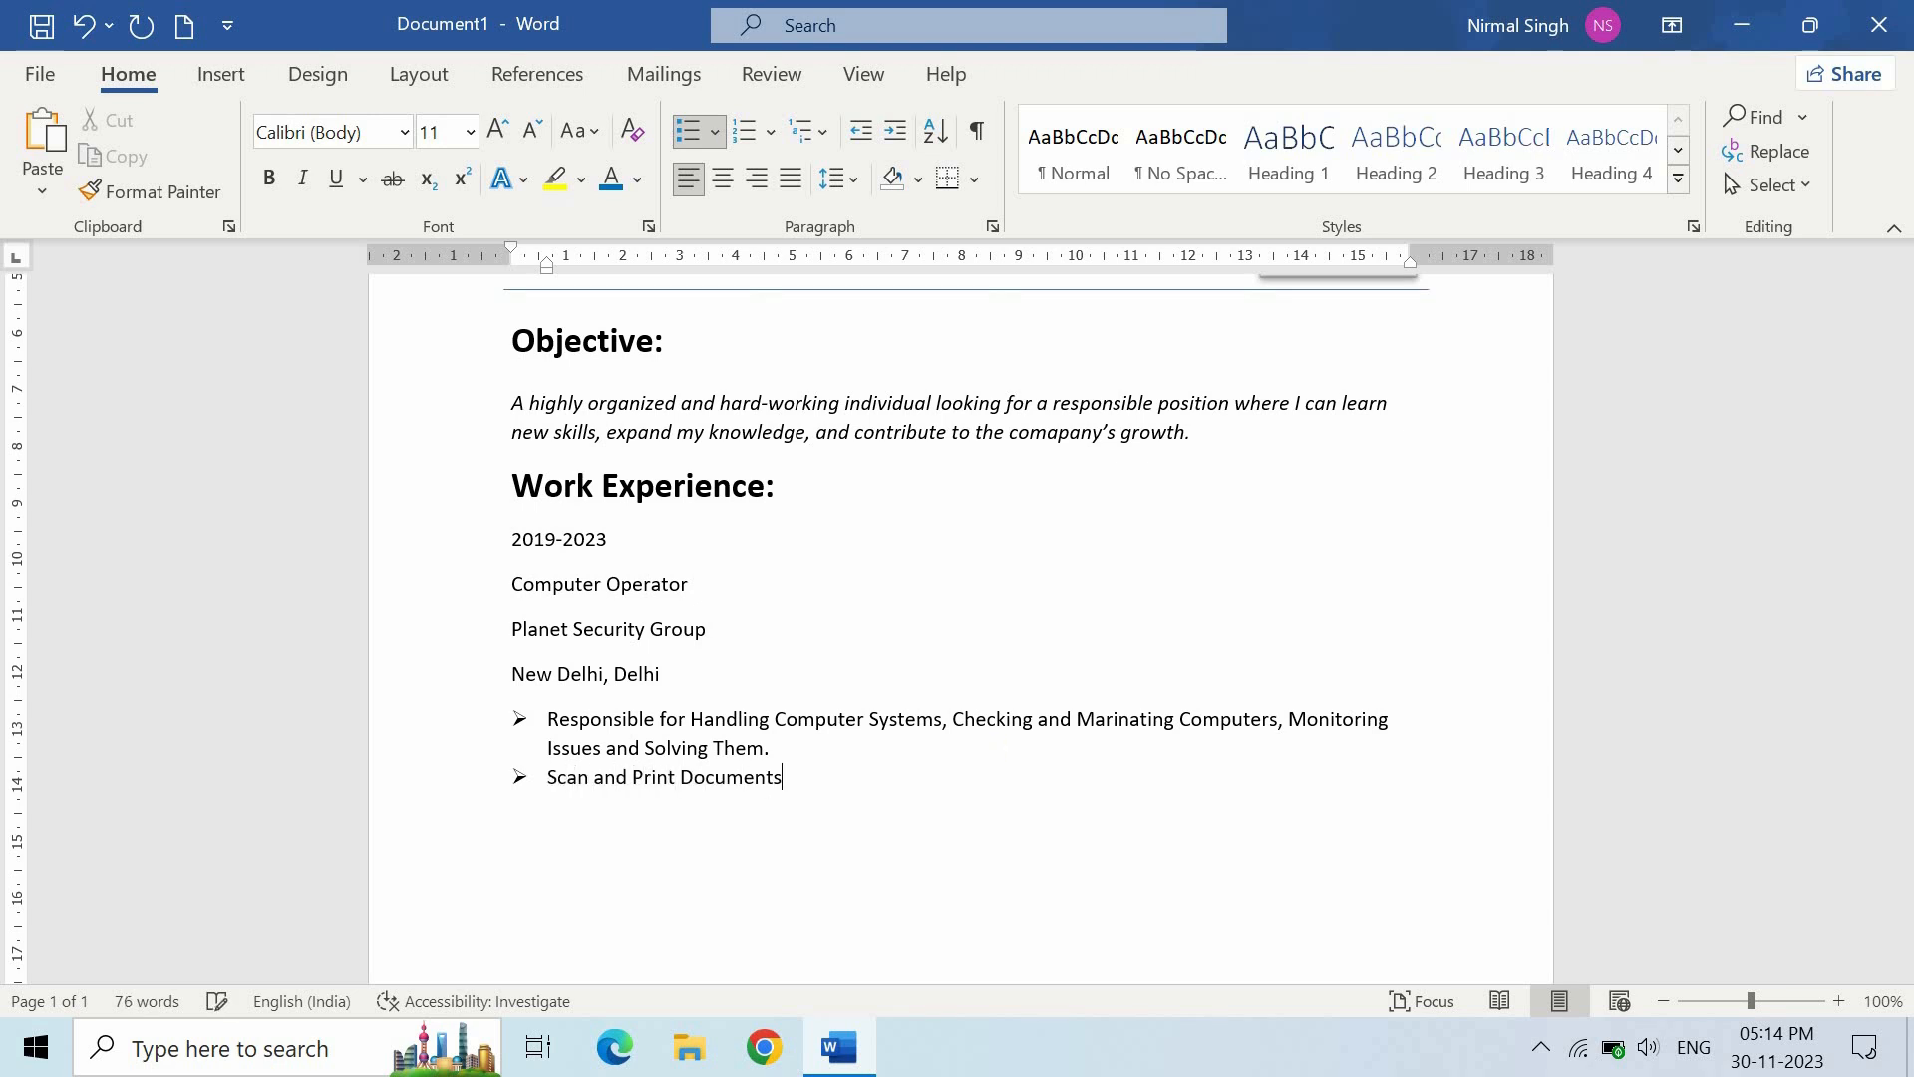
{"action": "key", "text": "Return"}
{"action": "type", "text": "Designing Leaflet and Brochures"}
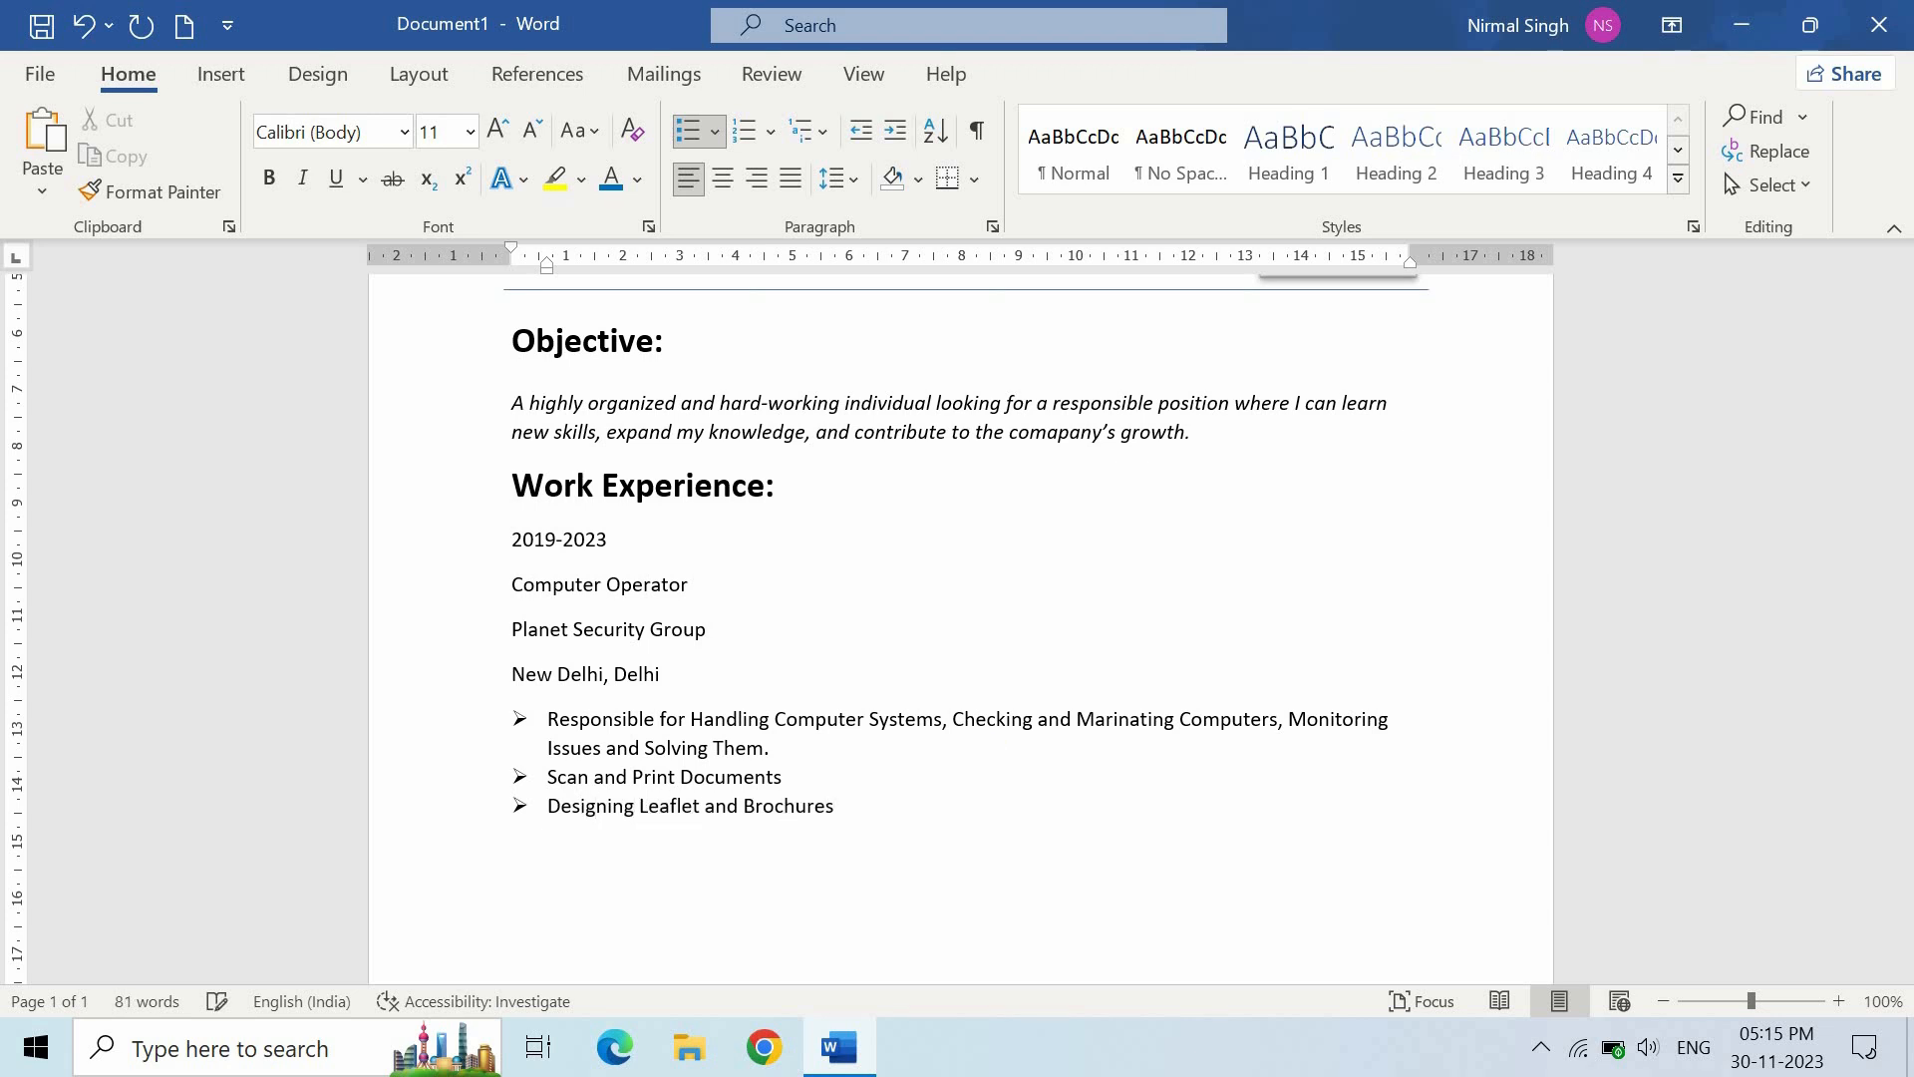
{"action": "type", "text": "."}
{"action": "left_click", "coordinate": [902, 776]}
{"action": "type", "text": "."}
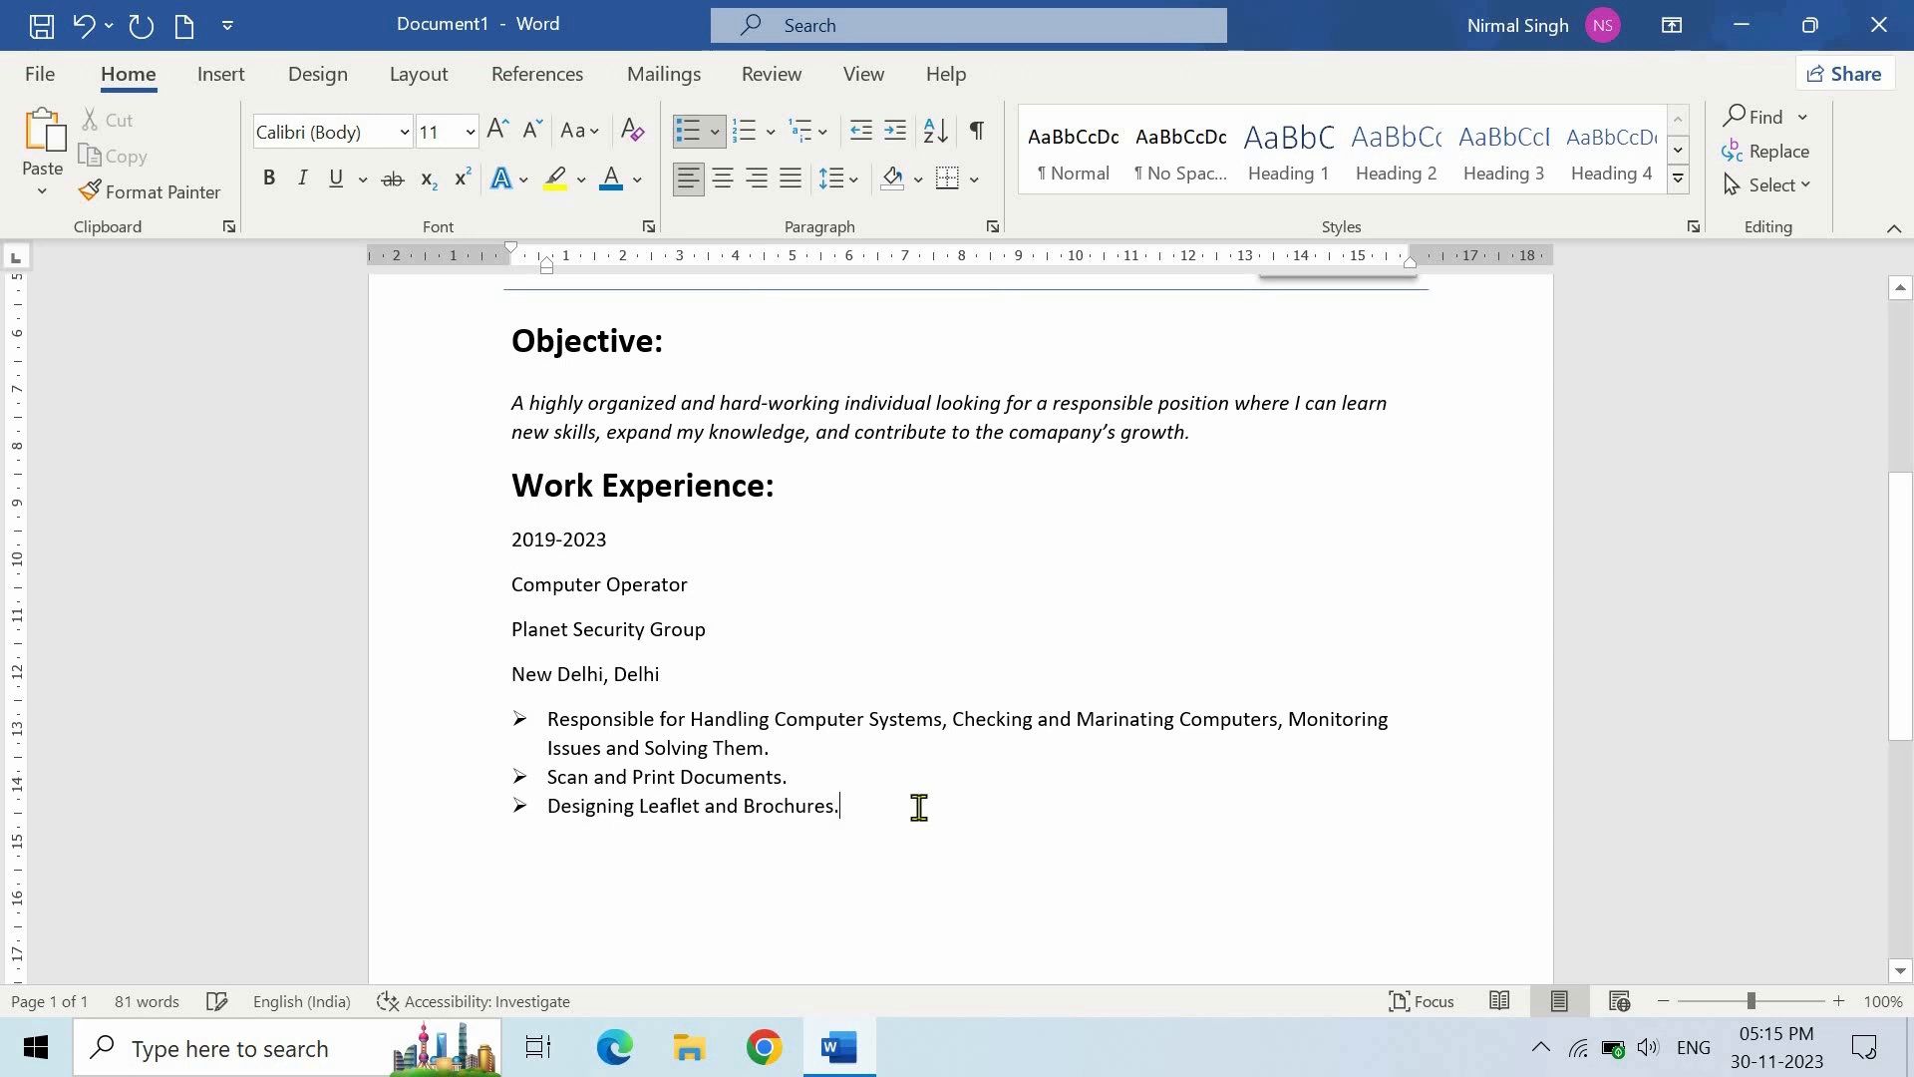
- Remove space after the Work Experience paragraphs and start an unbulleted line below
{"action": "left_click_drag", "start_coordinate": [918, 807], "coordinate": [511, 539]}
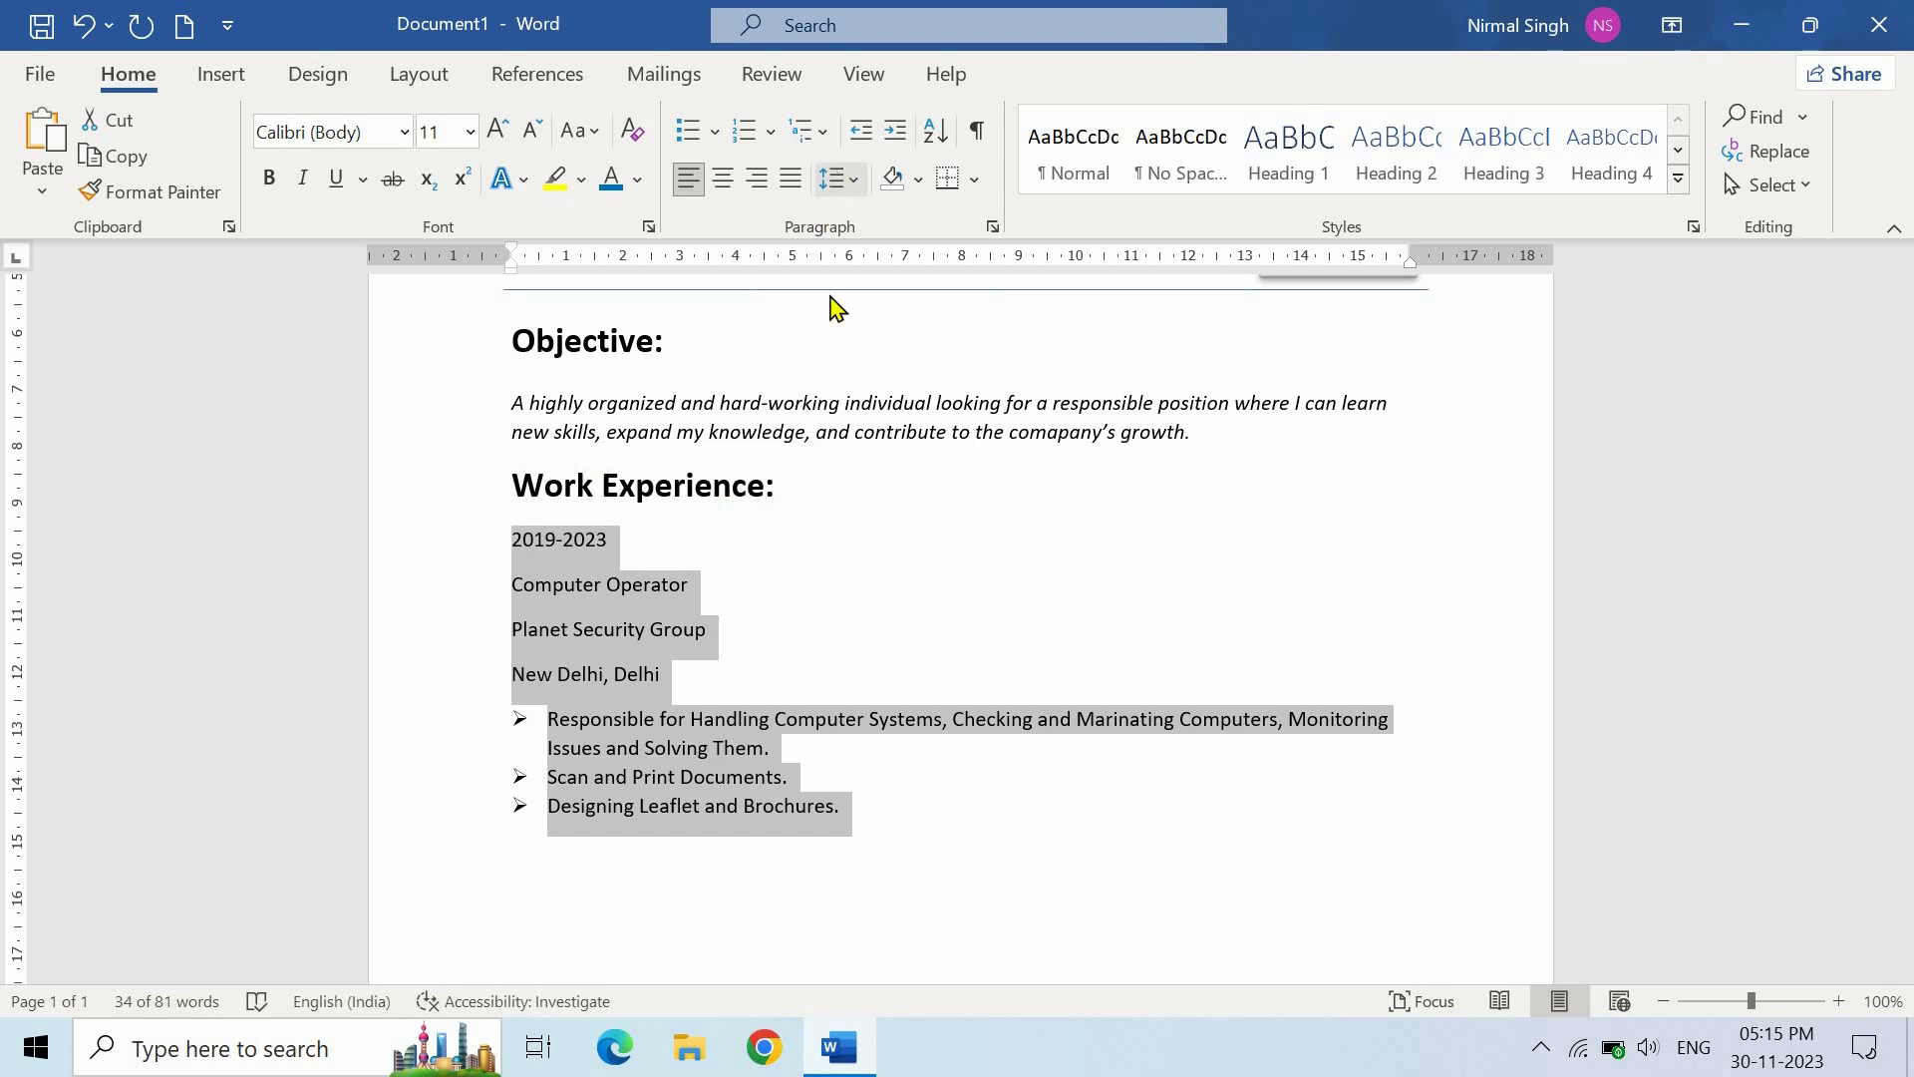
{"action": "left_click", "coordinate": [833, 178]}
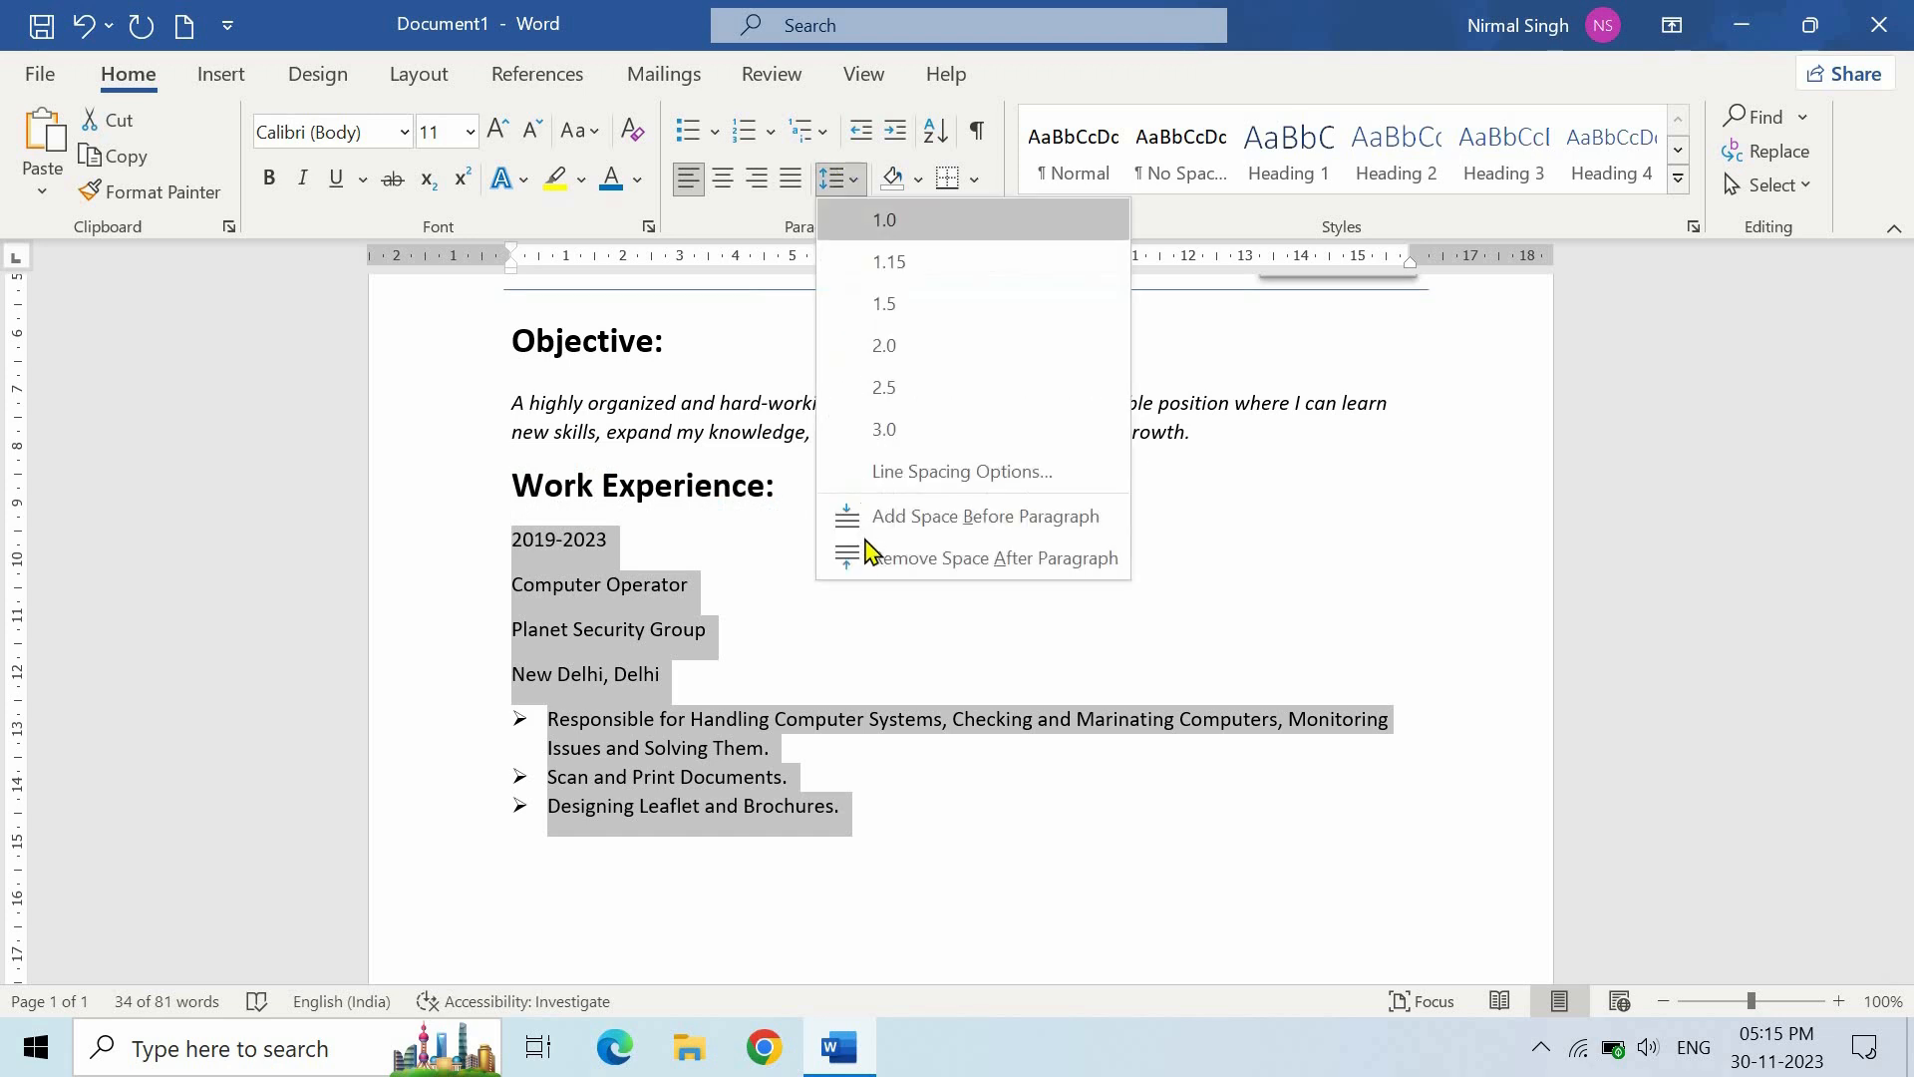
{"action": "left_click", "coordinate": [943, 559]}
{"action": "left_click", "coordinate": [894, 752]}
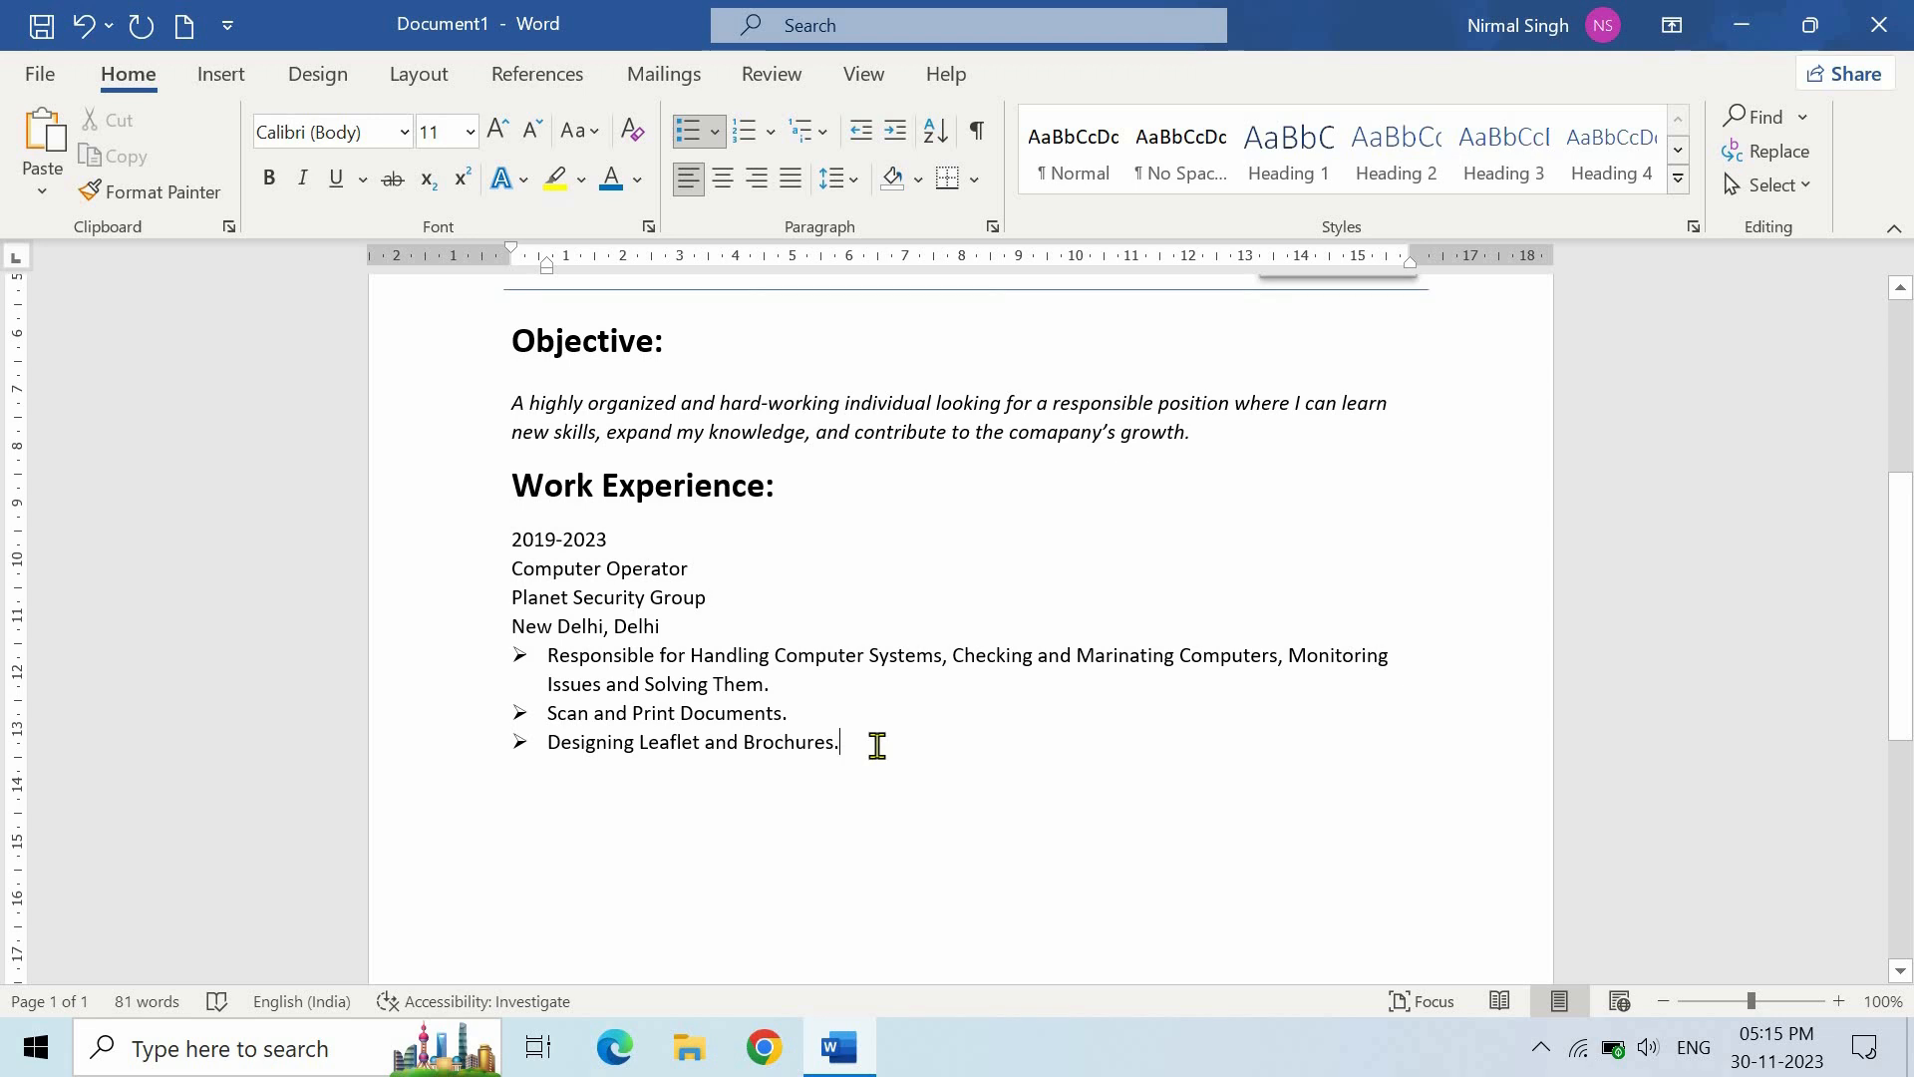
{"action": "key", "text": "Return"}
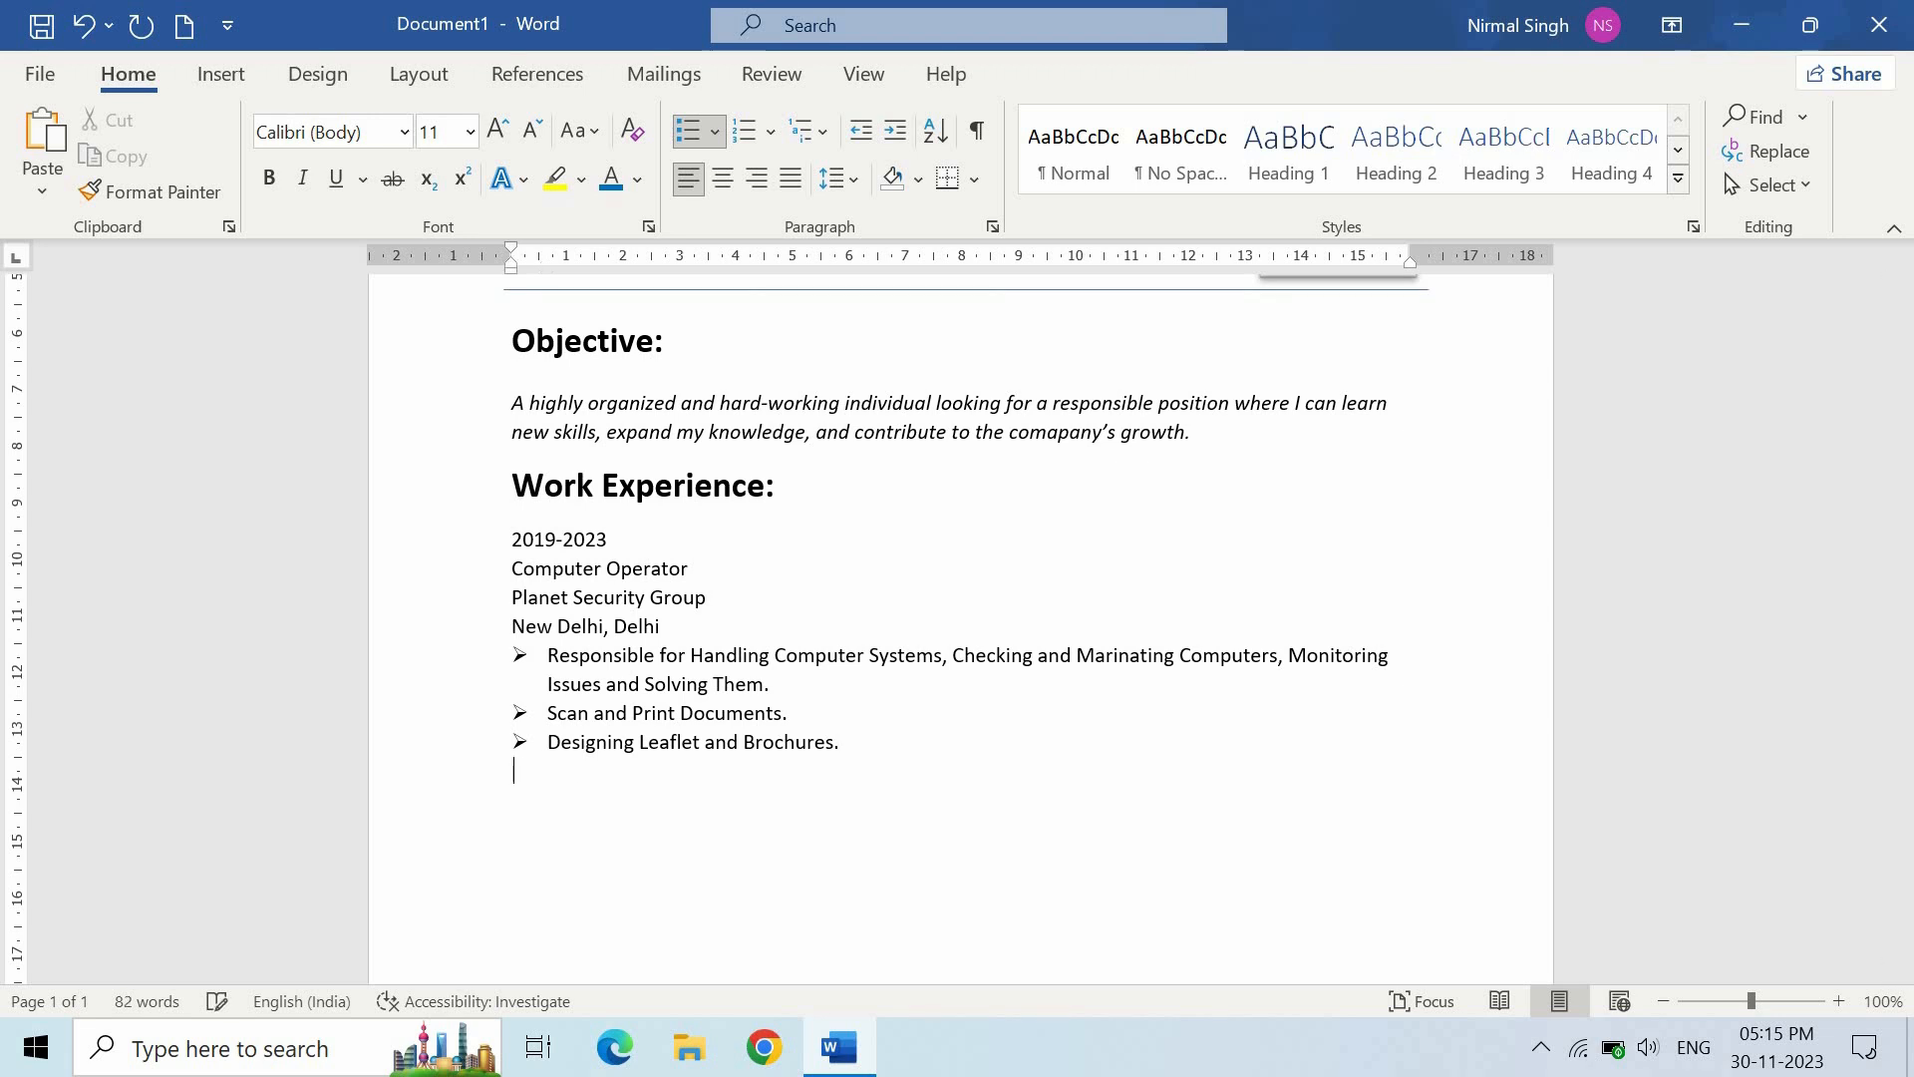
{"action": "left_click", "coordinate": [1082, 164]}
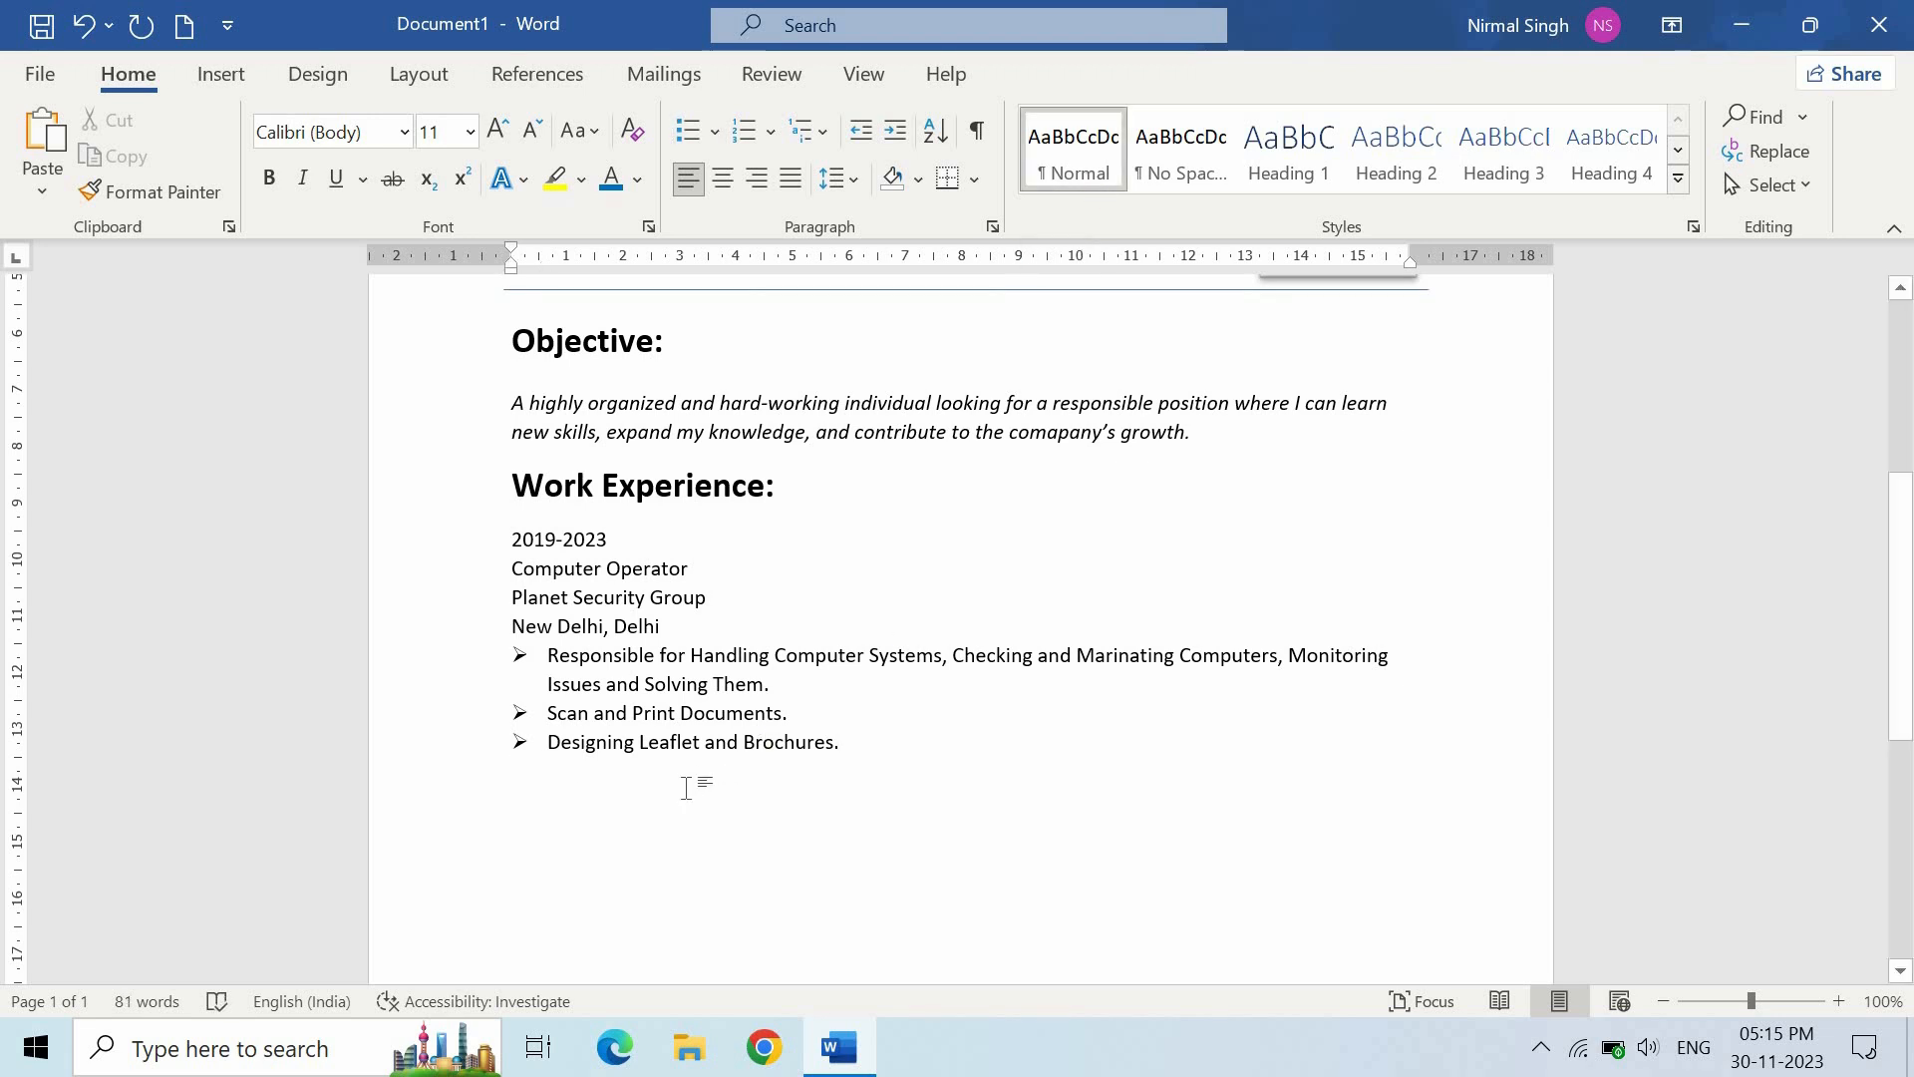
- Add a bold 18 pt 'Education:' heading with a Normal-style line beneath it
{"action": "type", "text": "Education"}
{"action": "left_click_drag", "start_coordinate": [623, 818], "coordinate": [507, 816]}
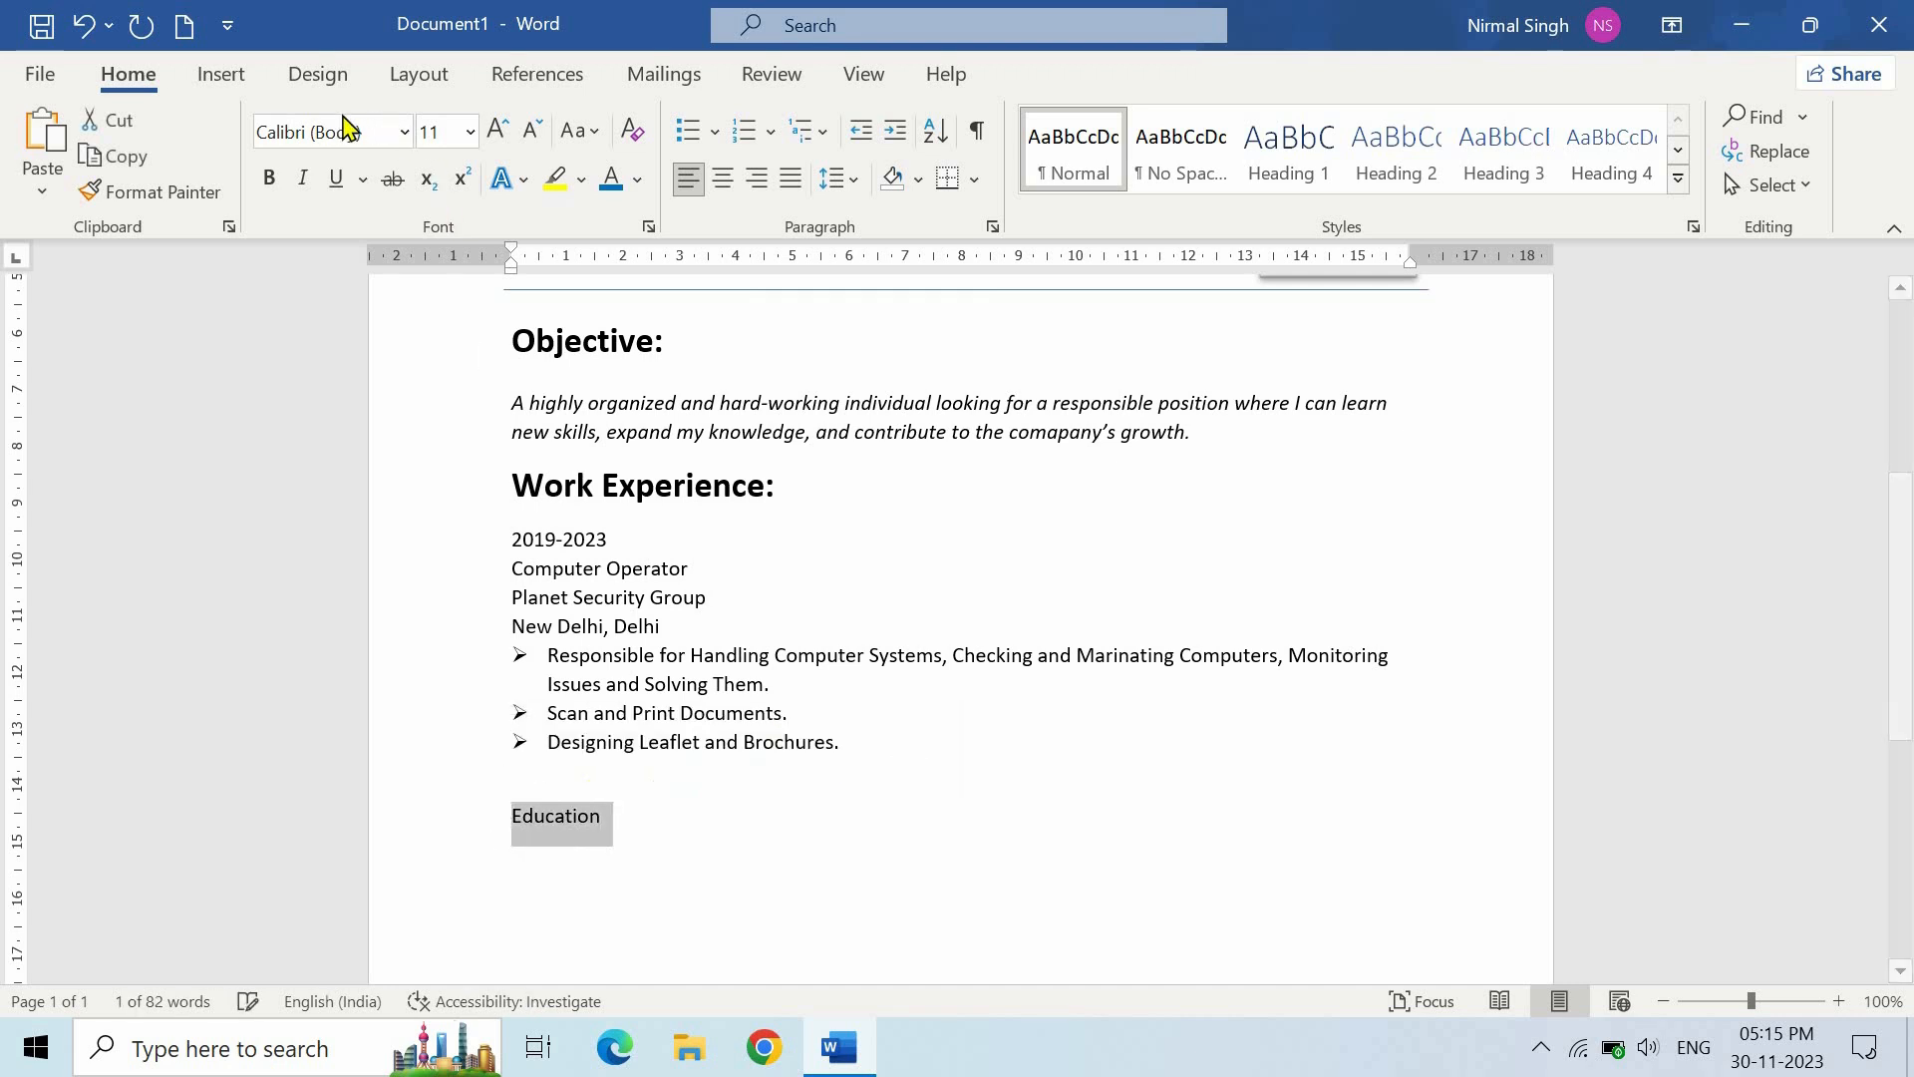
{"action": "left_click", "coordinate": [268, 177]}
{"action": "left_click", "coordinate": [470, 132]}
{"action": "left_click", "coordinate": [457, 432]}
{"action": "left_click", "coordinate": [692, 838]}
{"action": "type", "text": ":"}
{"action": "key", "text": "Return"}
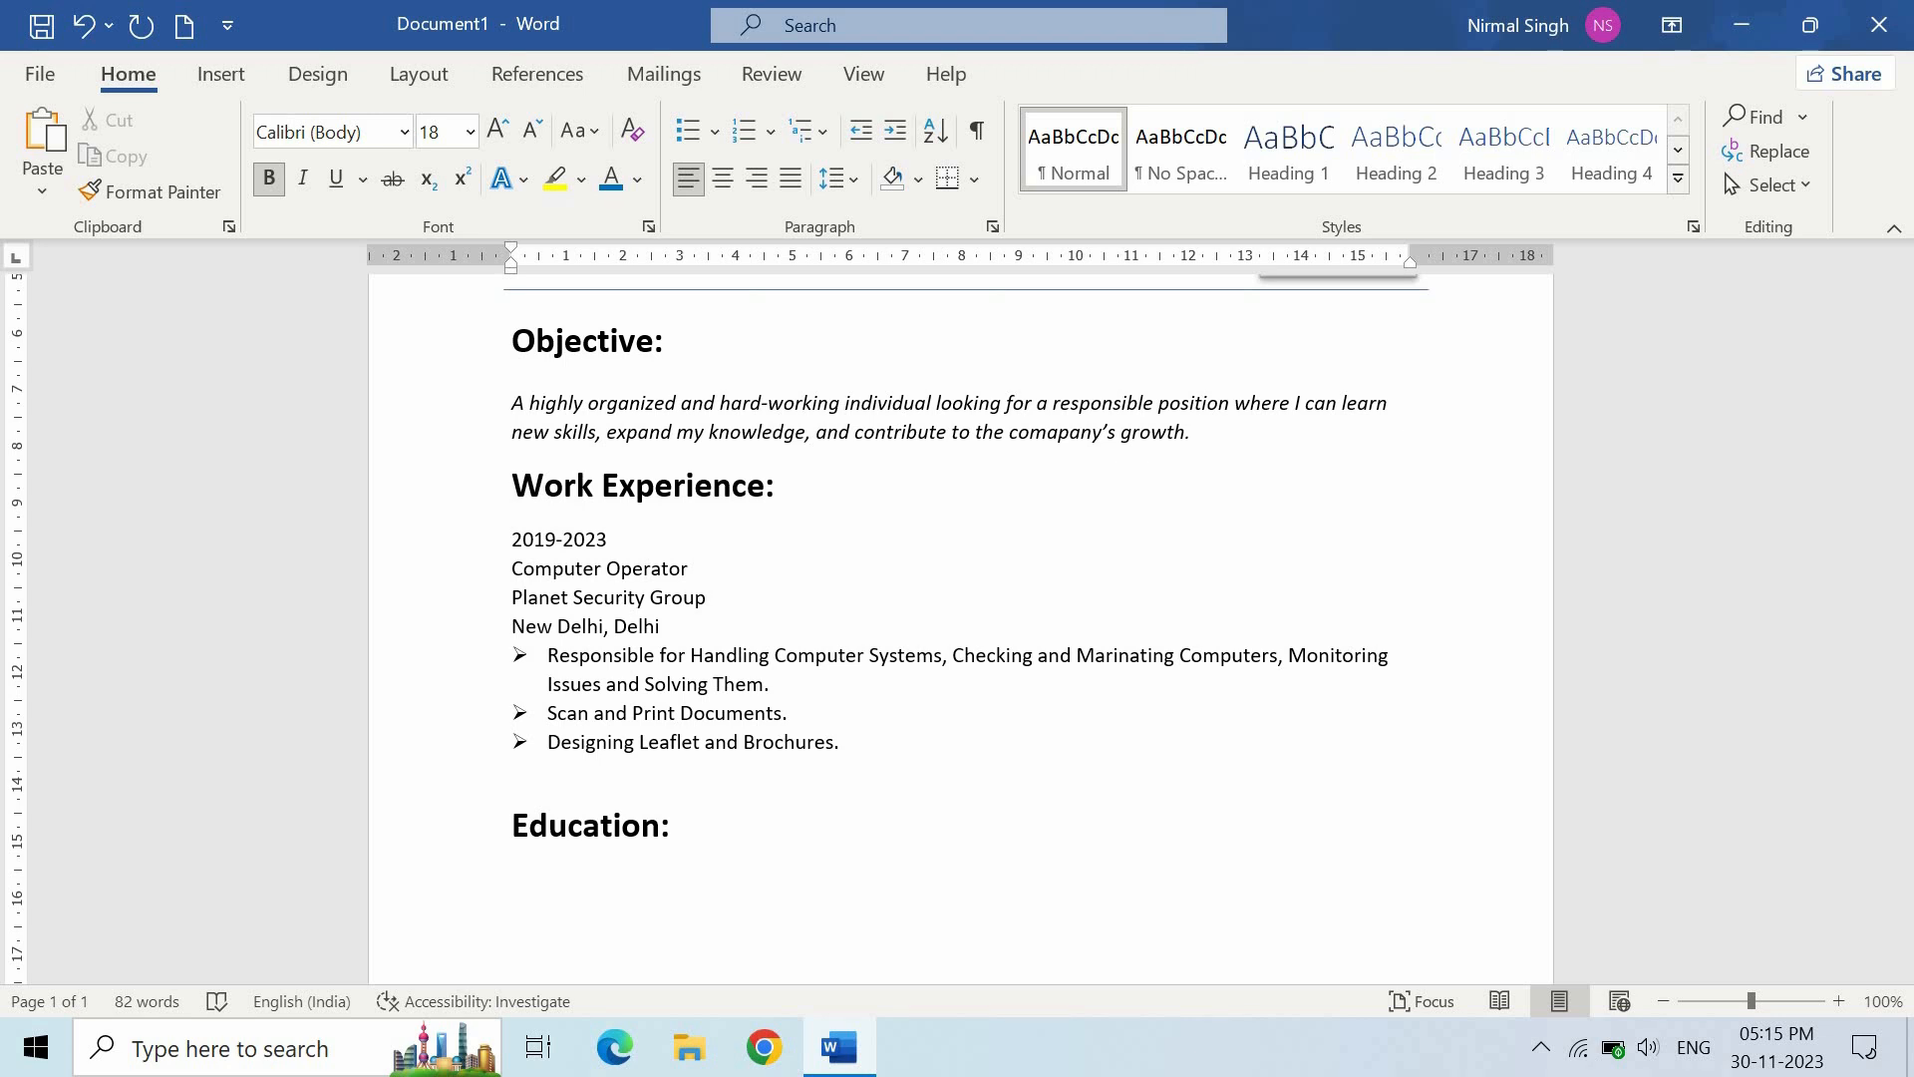
{"action": "left_click", "coordinate": [1079, 167]}
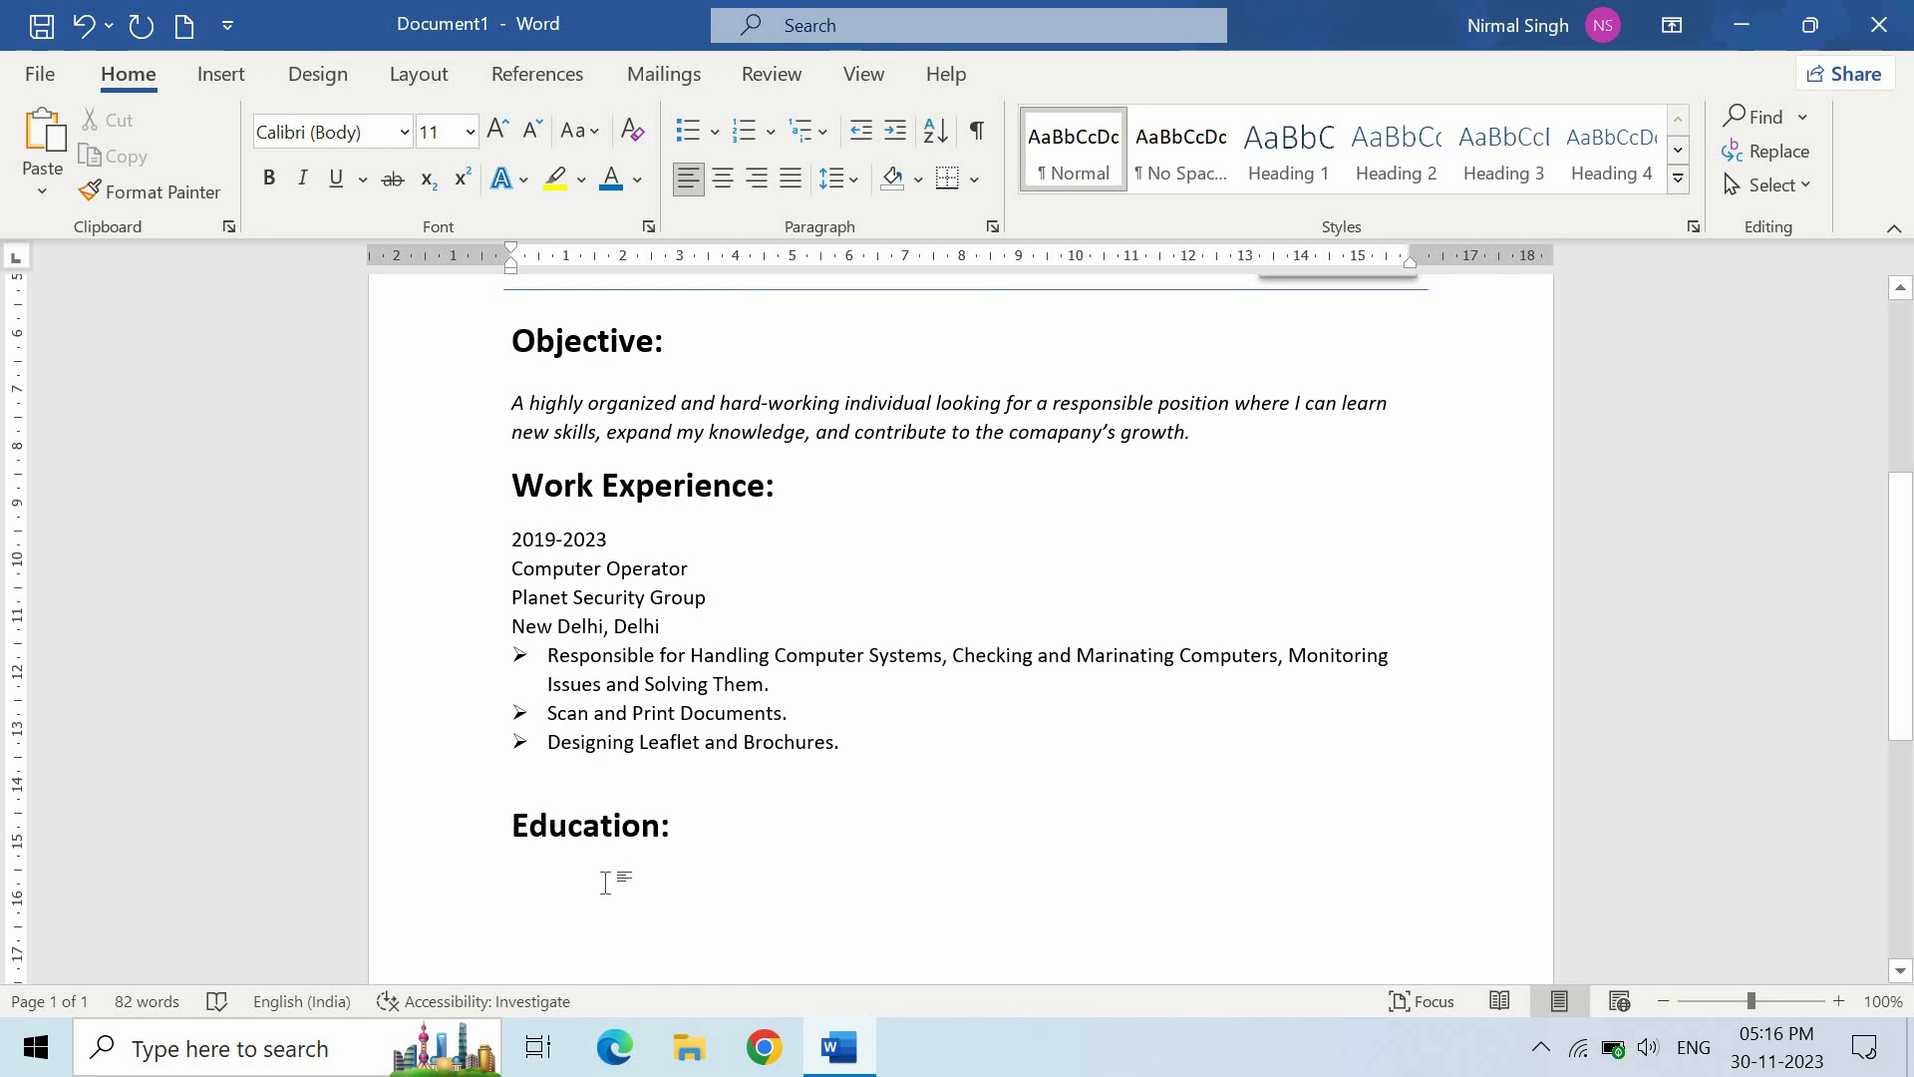
- Insert a 4-column by 4-row table under the Education heading
{"action": "scroll", "coordinate": [605, 883], "scroll_direction": "down", "scroll_amount": 4}
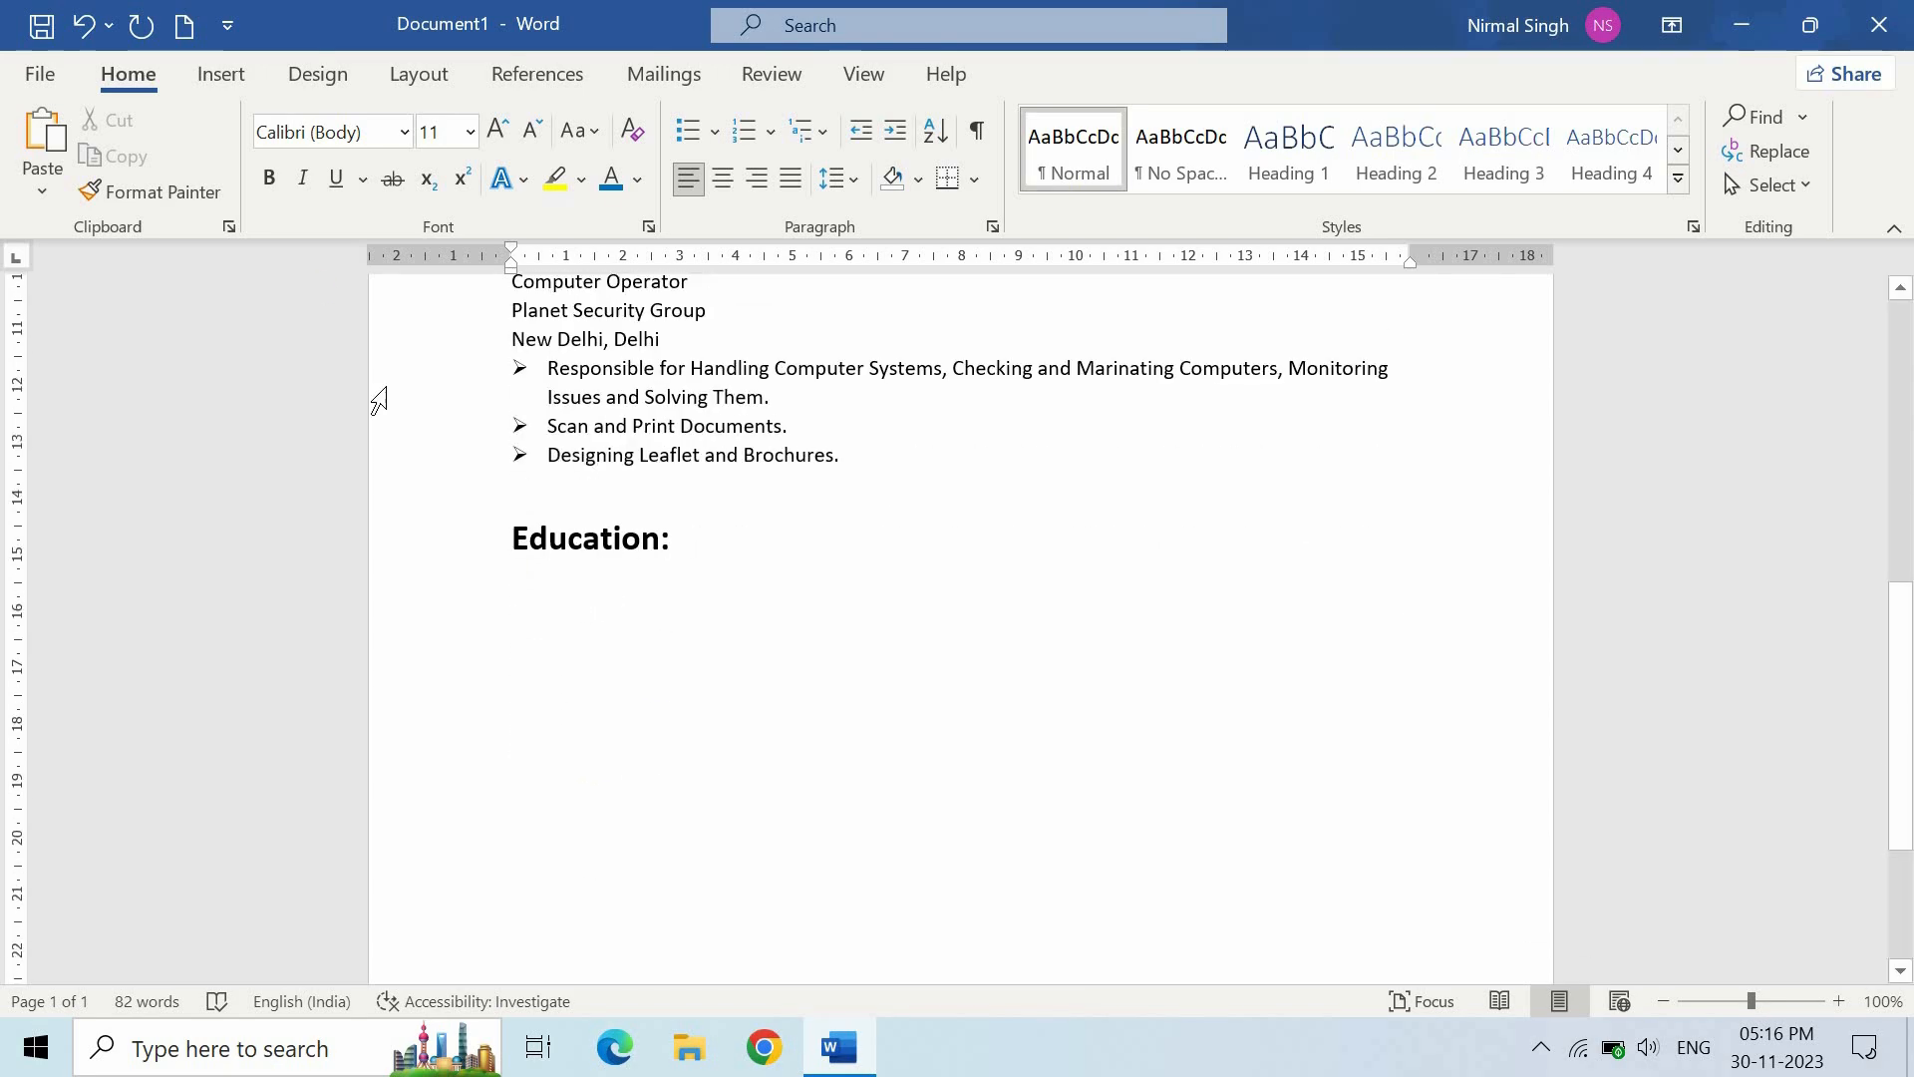
{"action": "left_click", "coordinate": [231, 77]}
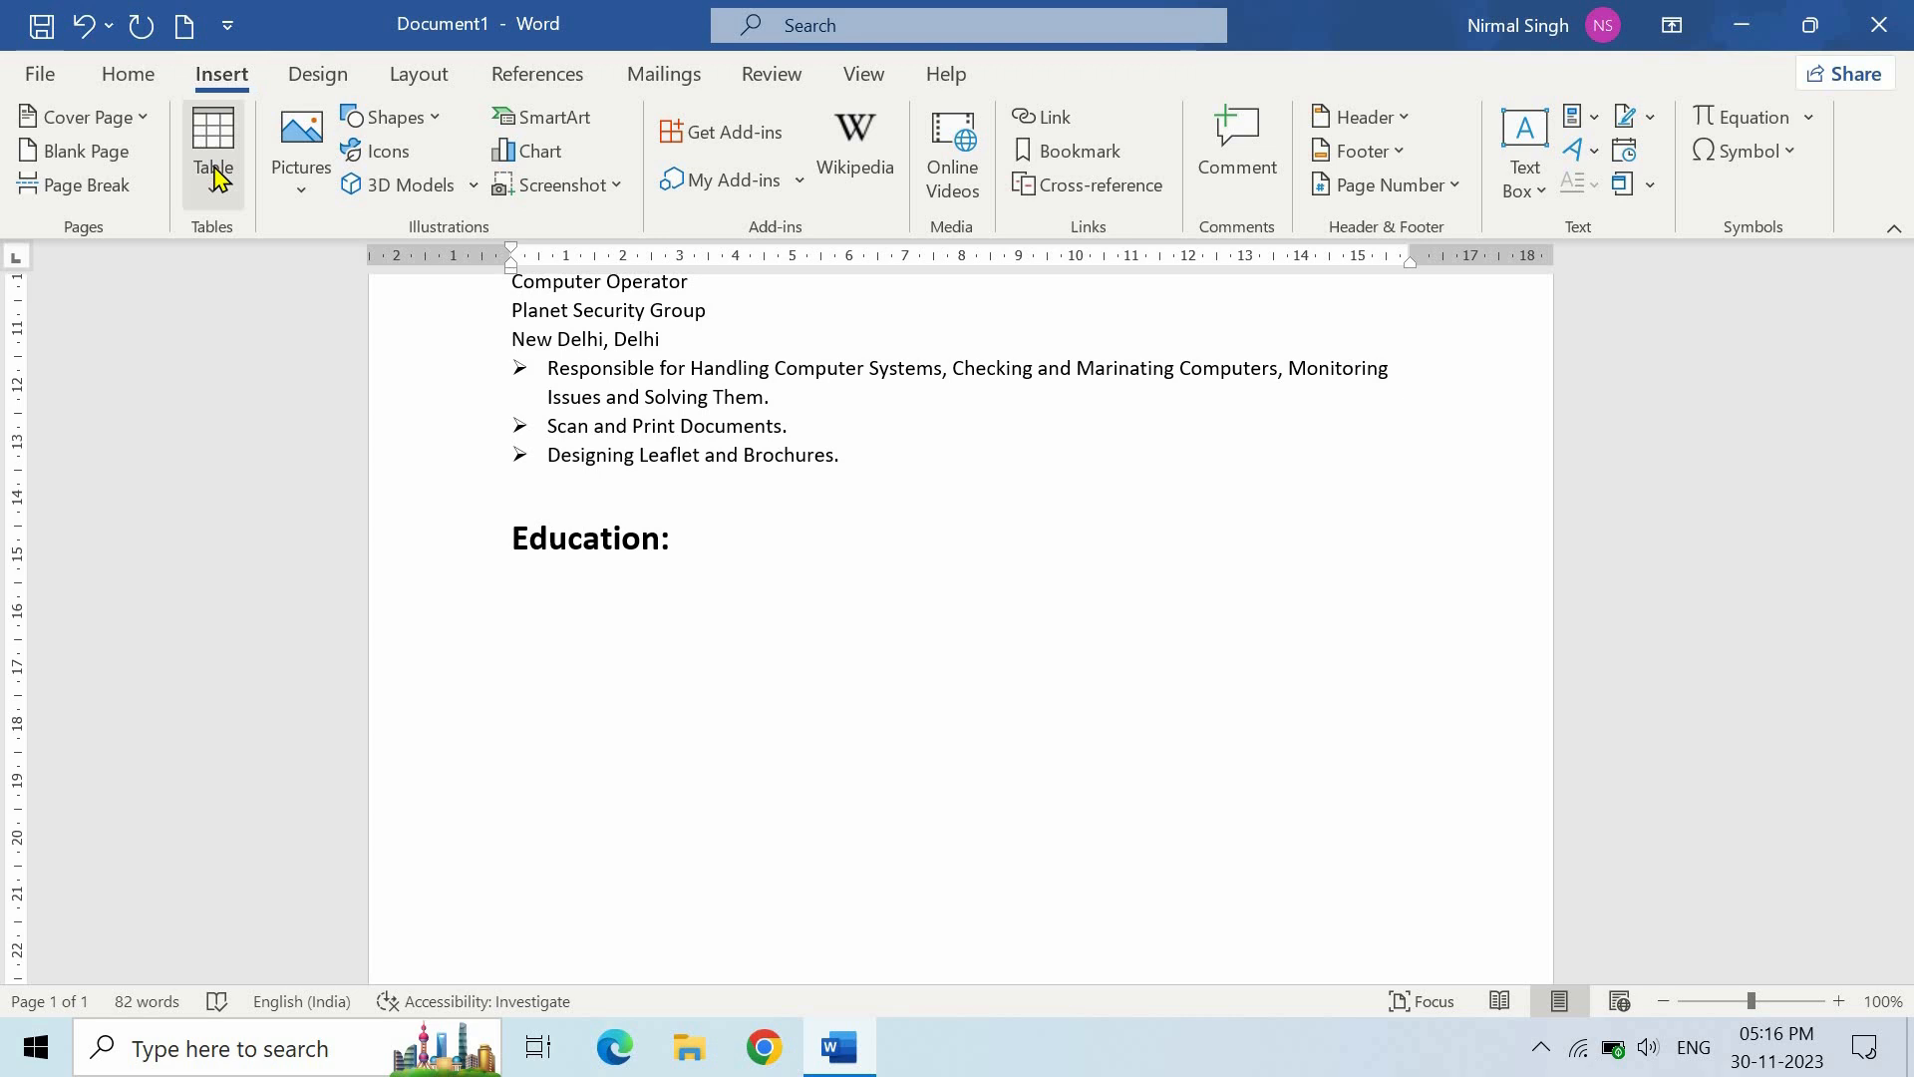
{"action": "left_click", "coordinate": [217, 171]}
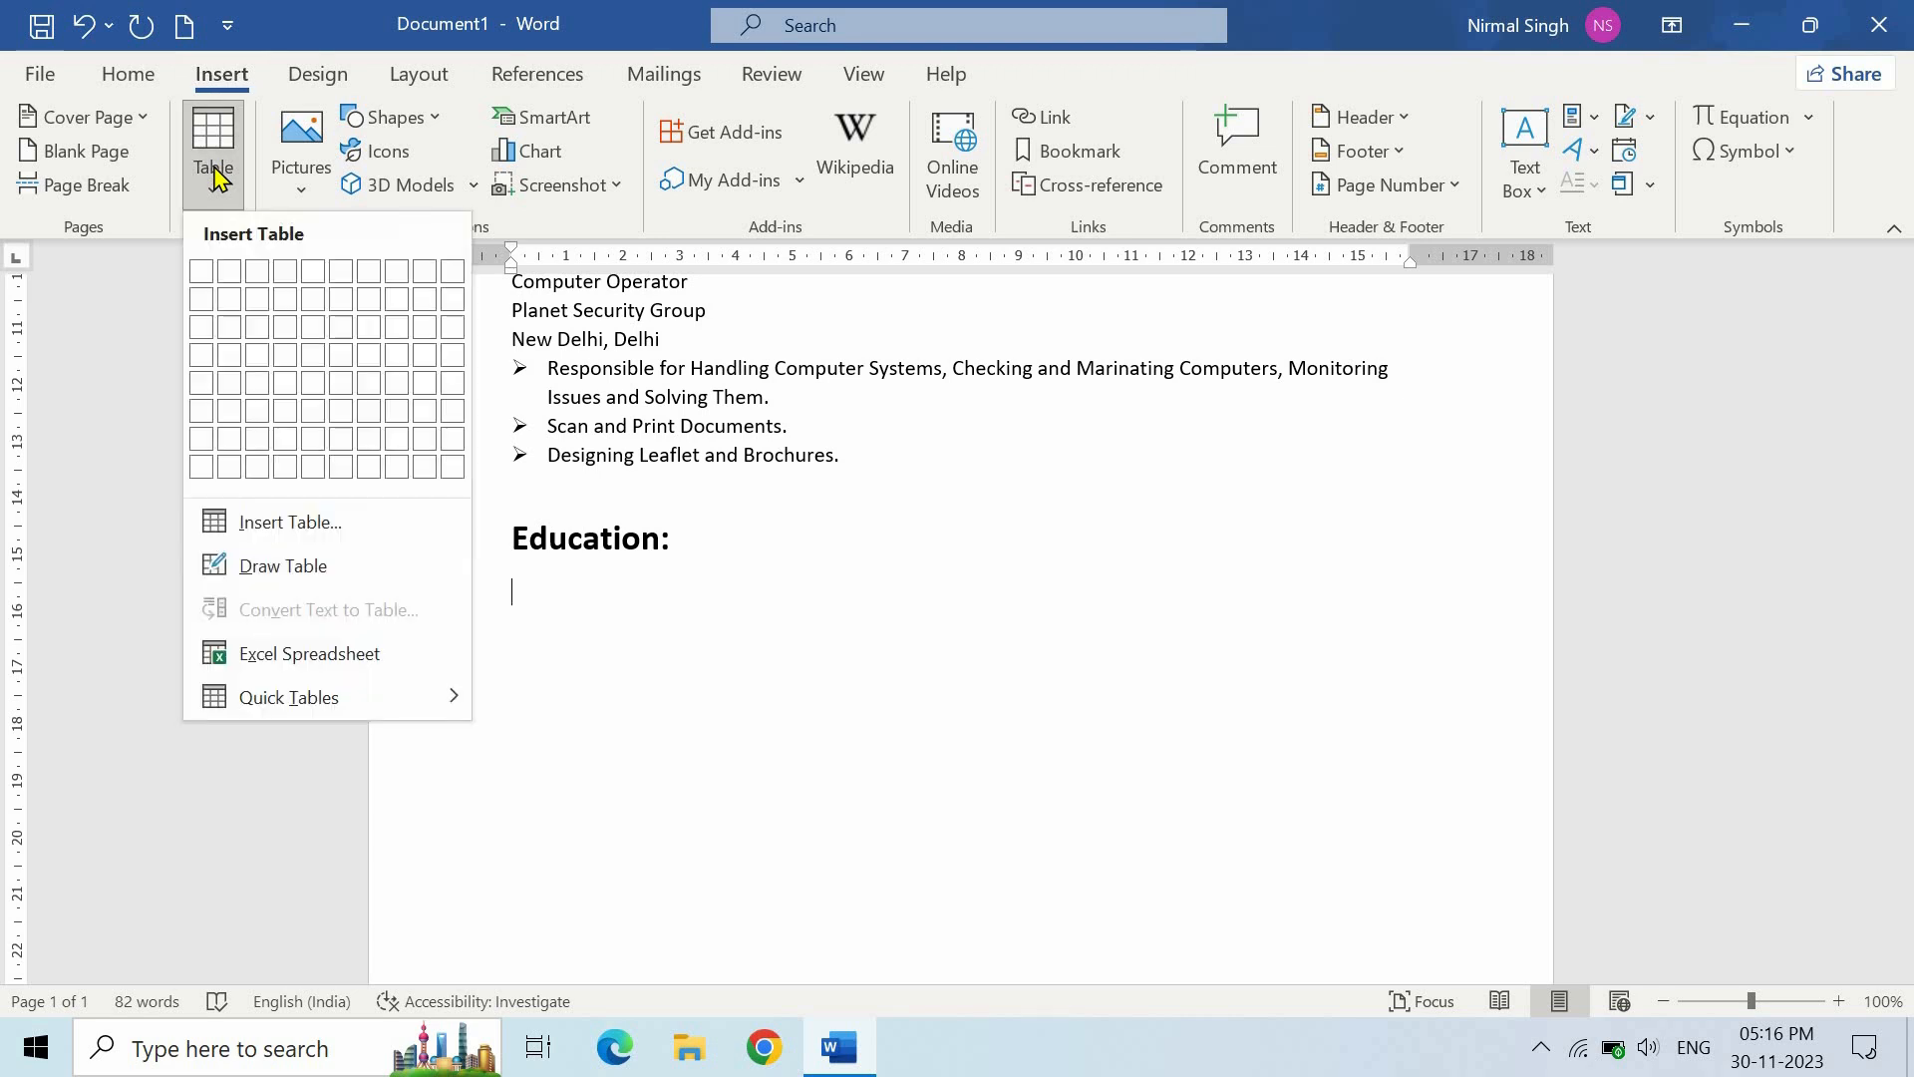
{"action": "left_click", "coordinate": [305, 525]}
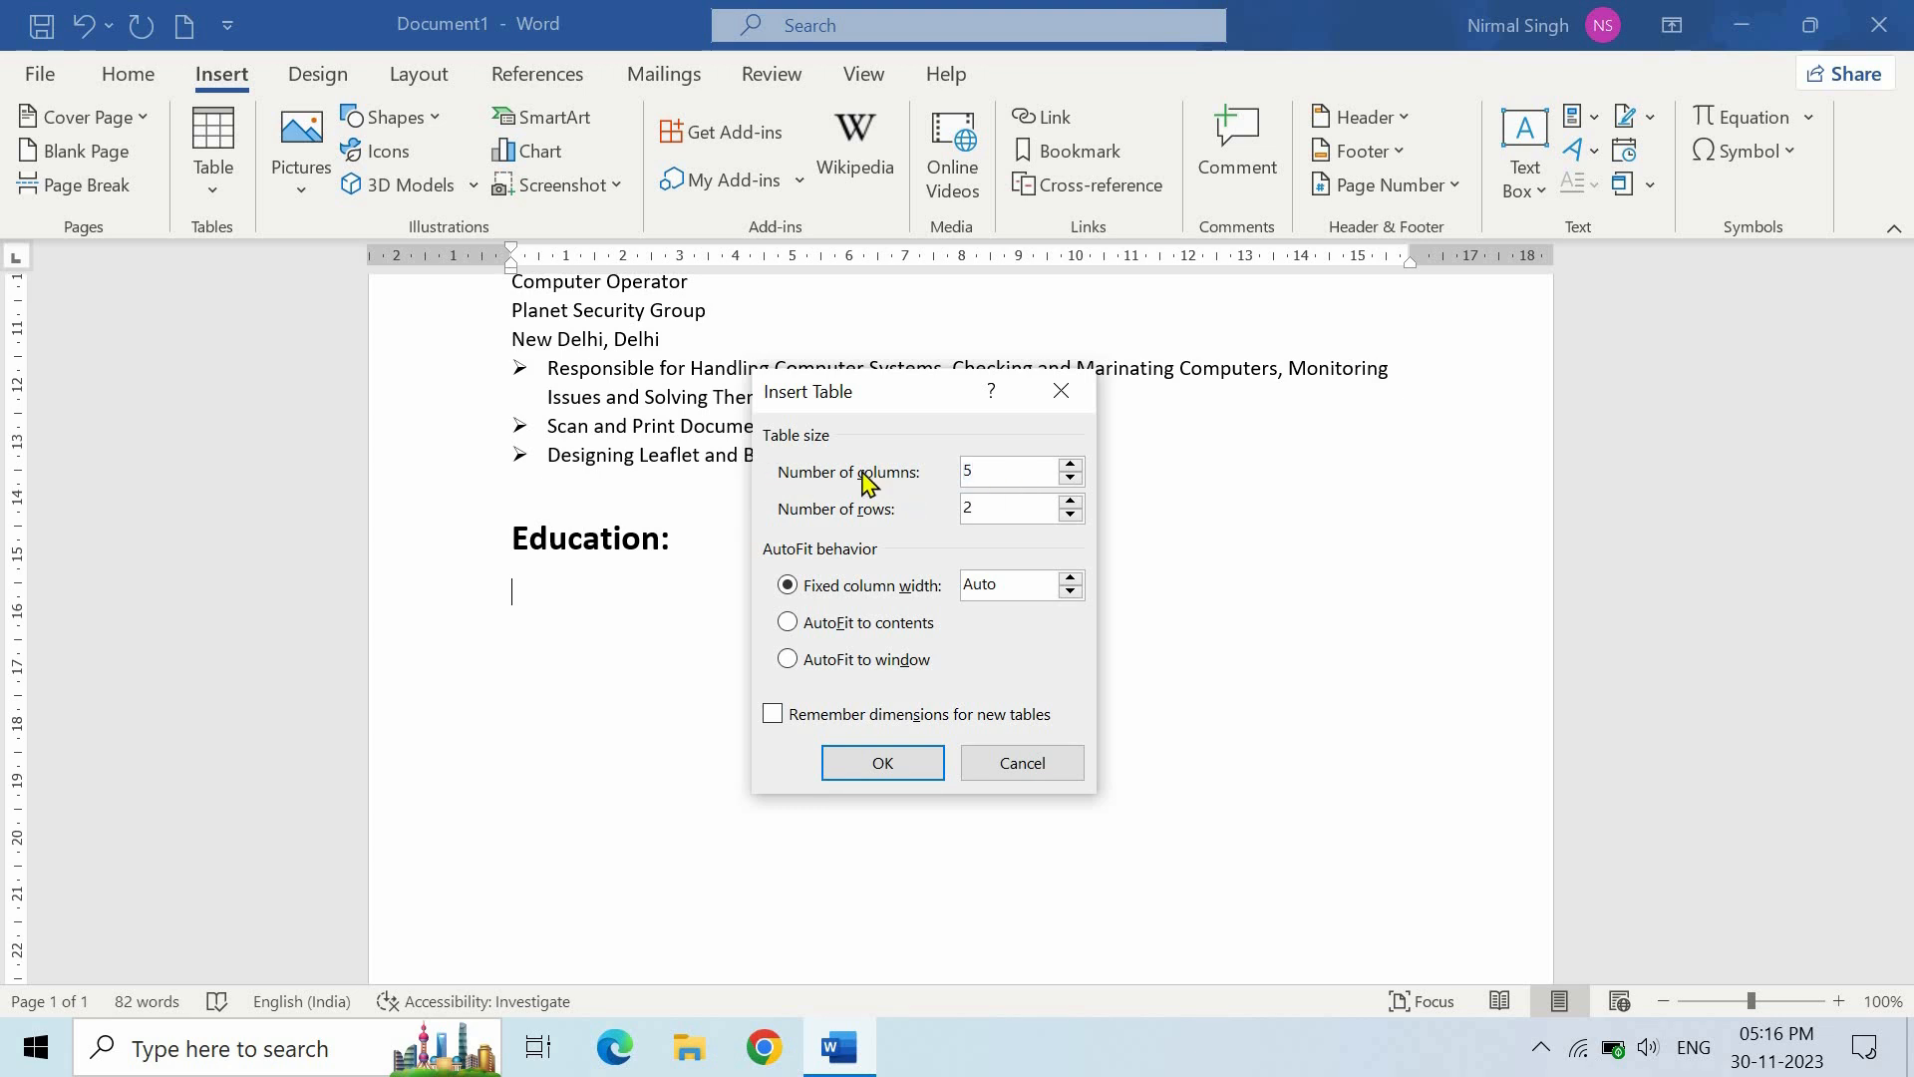
{"action": "left_click", "coordinate": [999, 507]}
{"action": "key", "text": "BackSpace"}
{"action": "type", "text": "4"}
{"action": "key", "text": "Tab"}
{"action": "type", "text": "4"}
{"action": "left_click", "coordinate": [911, 763]}
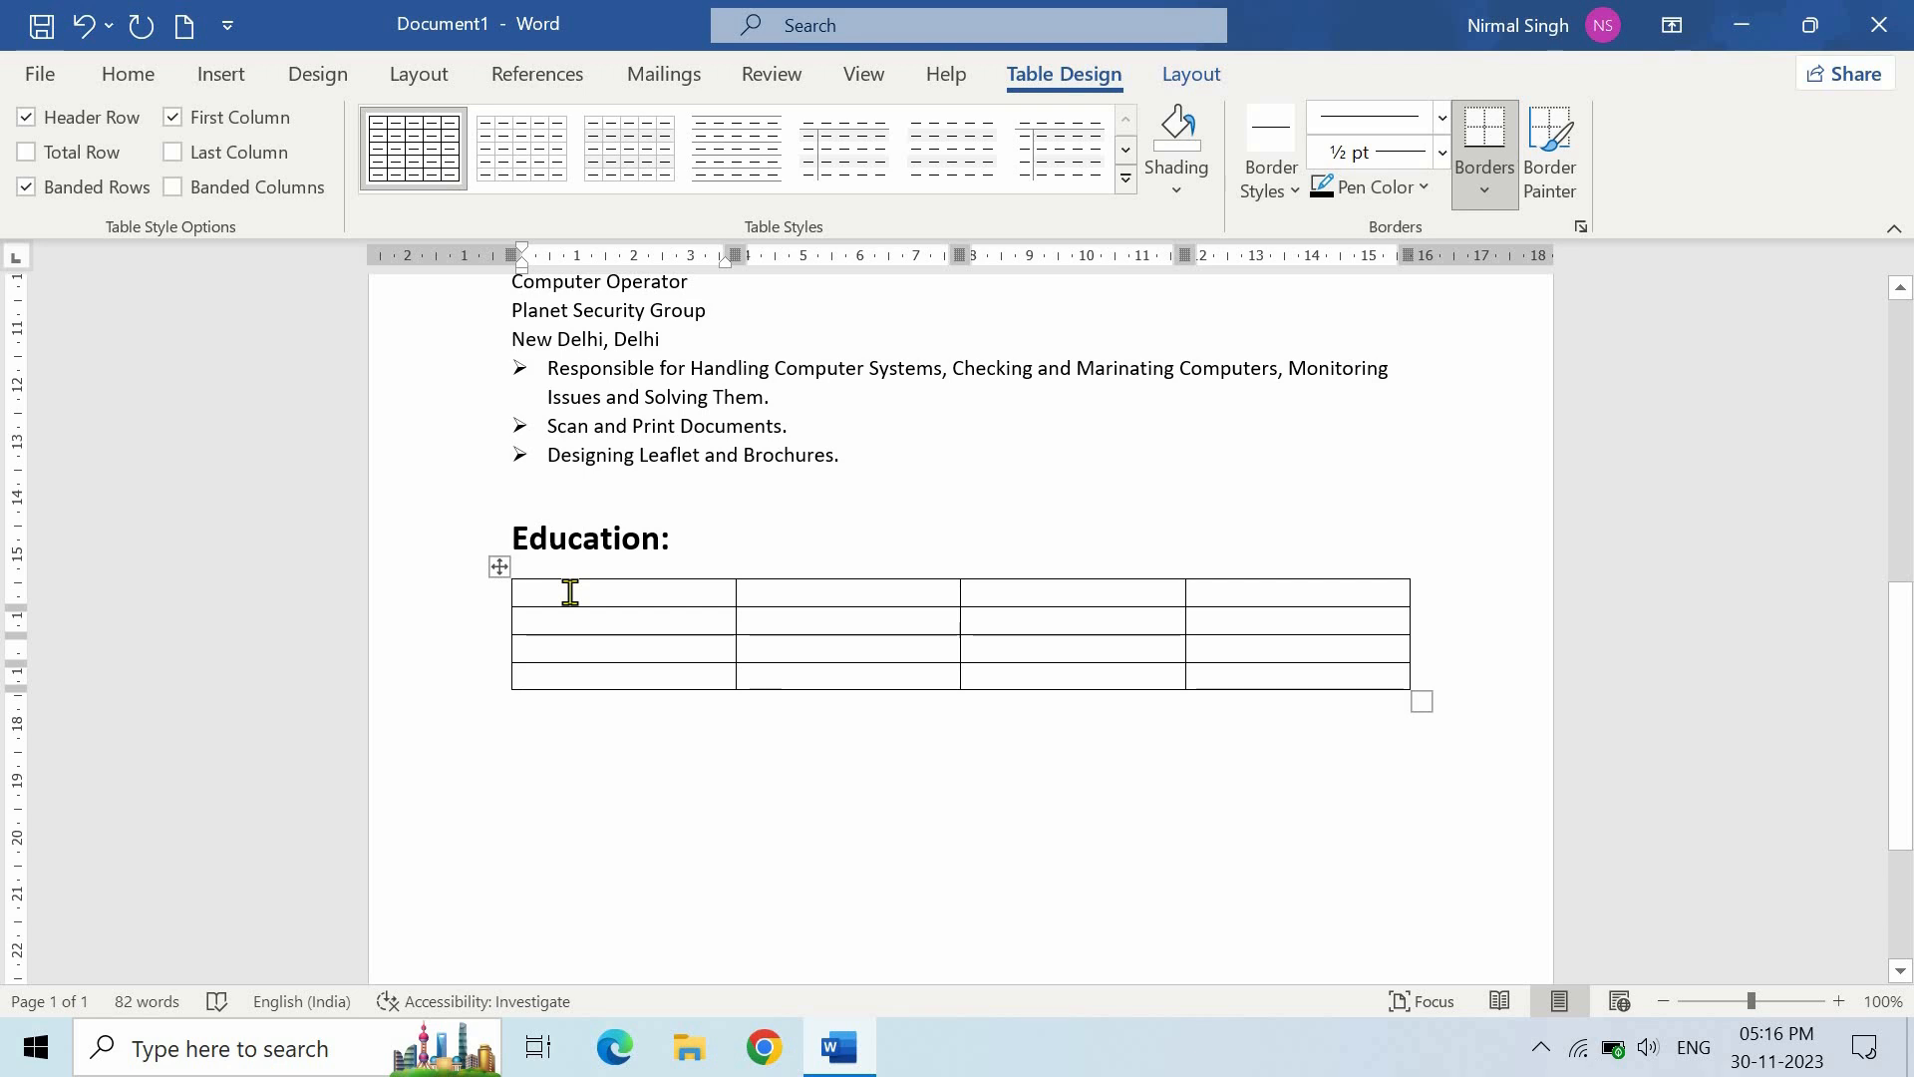
- Fill the header row with bold Qualification, Name of Institute, Board/University and Year
{"action": "type", "text": "Qualification"}
{"action": "key", "text": "Tab"}
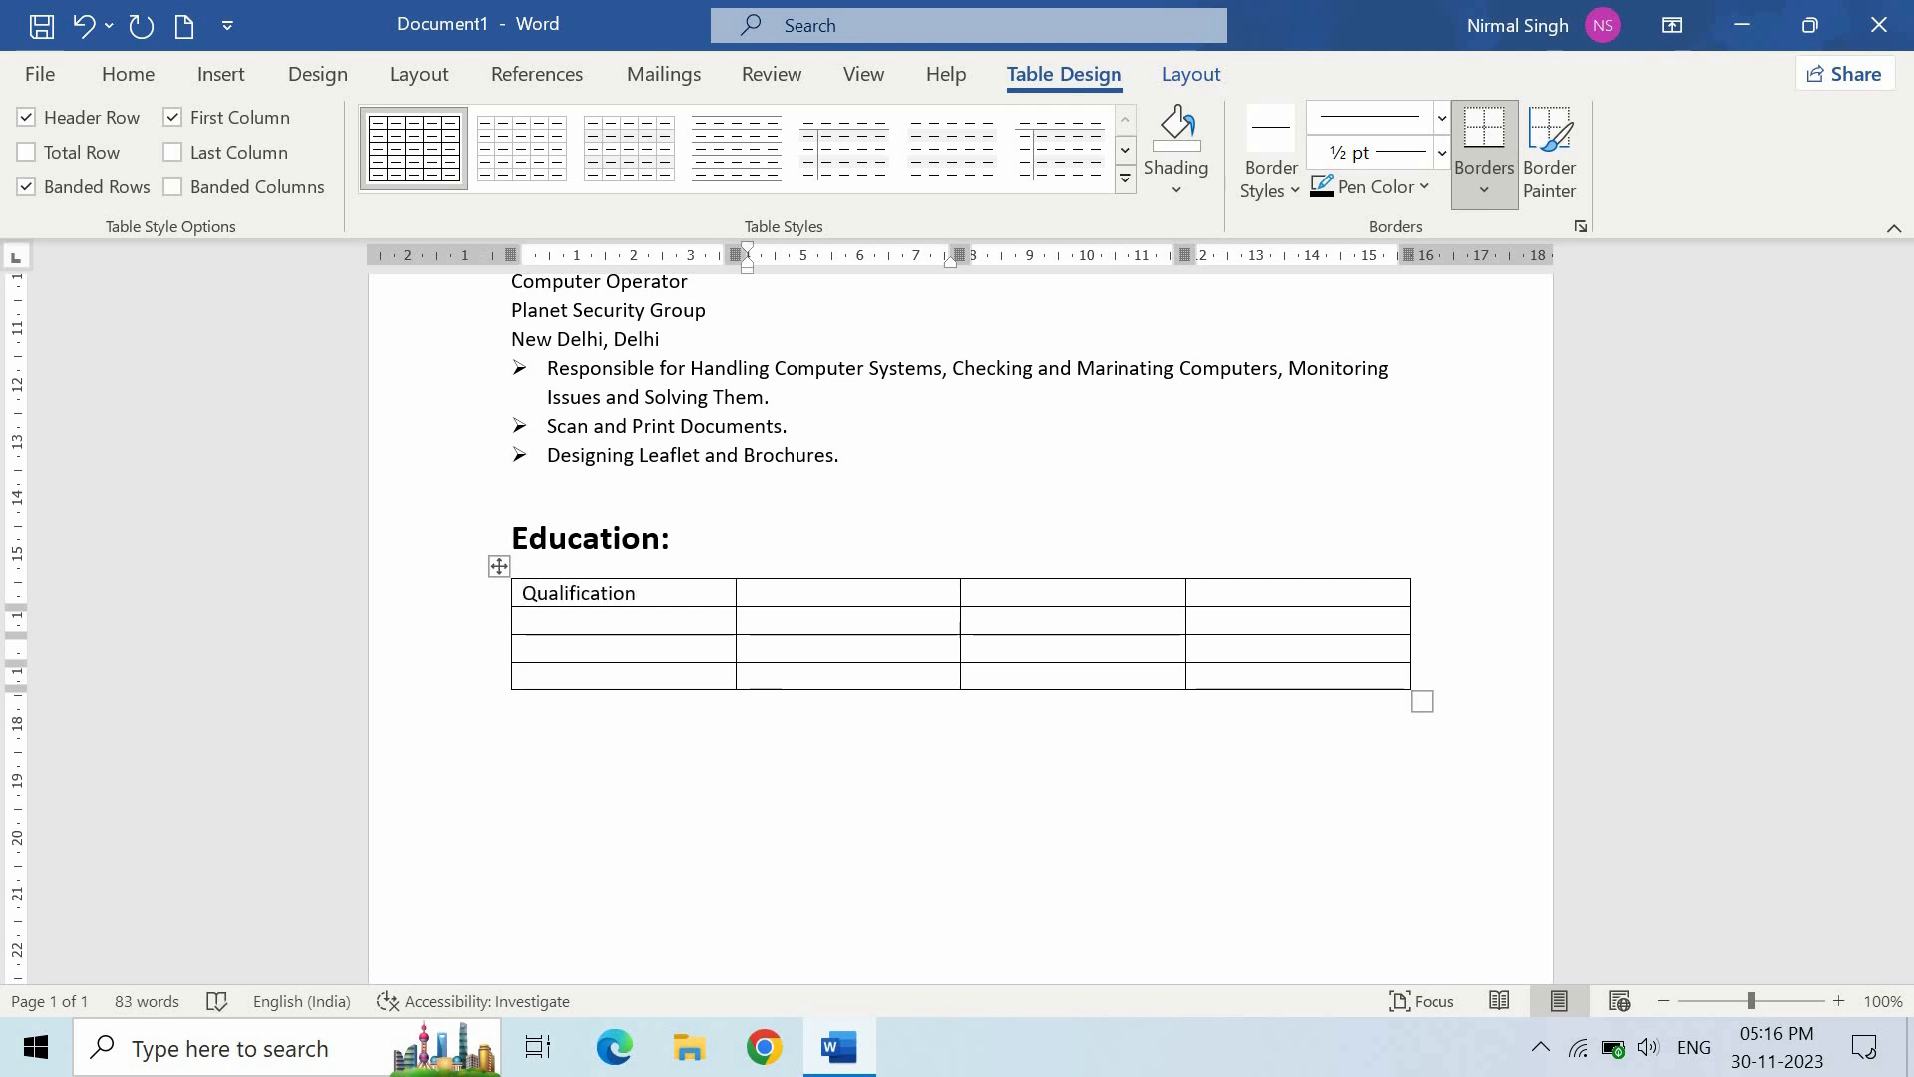
{"action": "type", "text": "Name of Institute"}
{"action": "key", "text": "Tab"}
{"action": "type", "text": "Board/University"}
{"action": "key", "text": "Tab"}
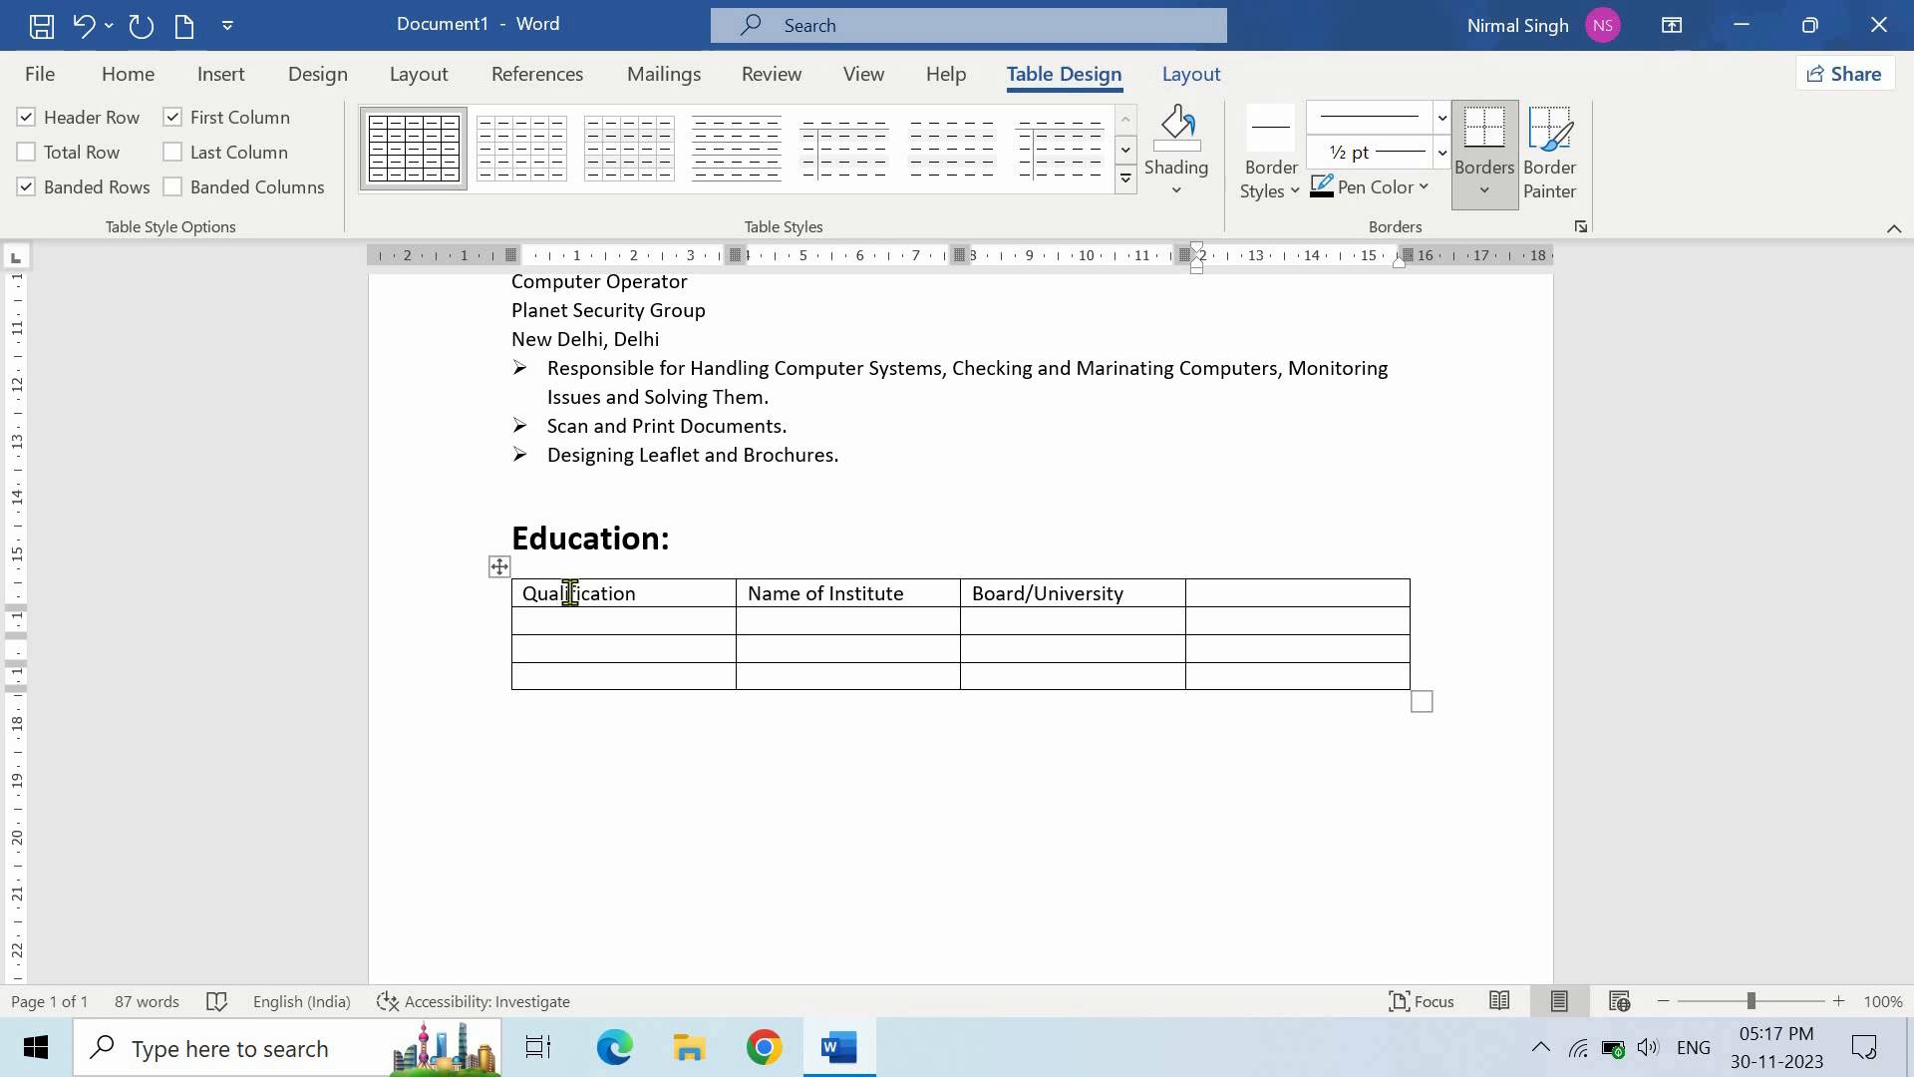
{"action": "type", "text": "Year"}
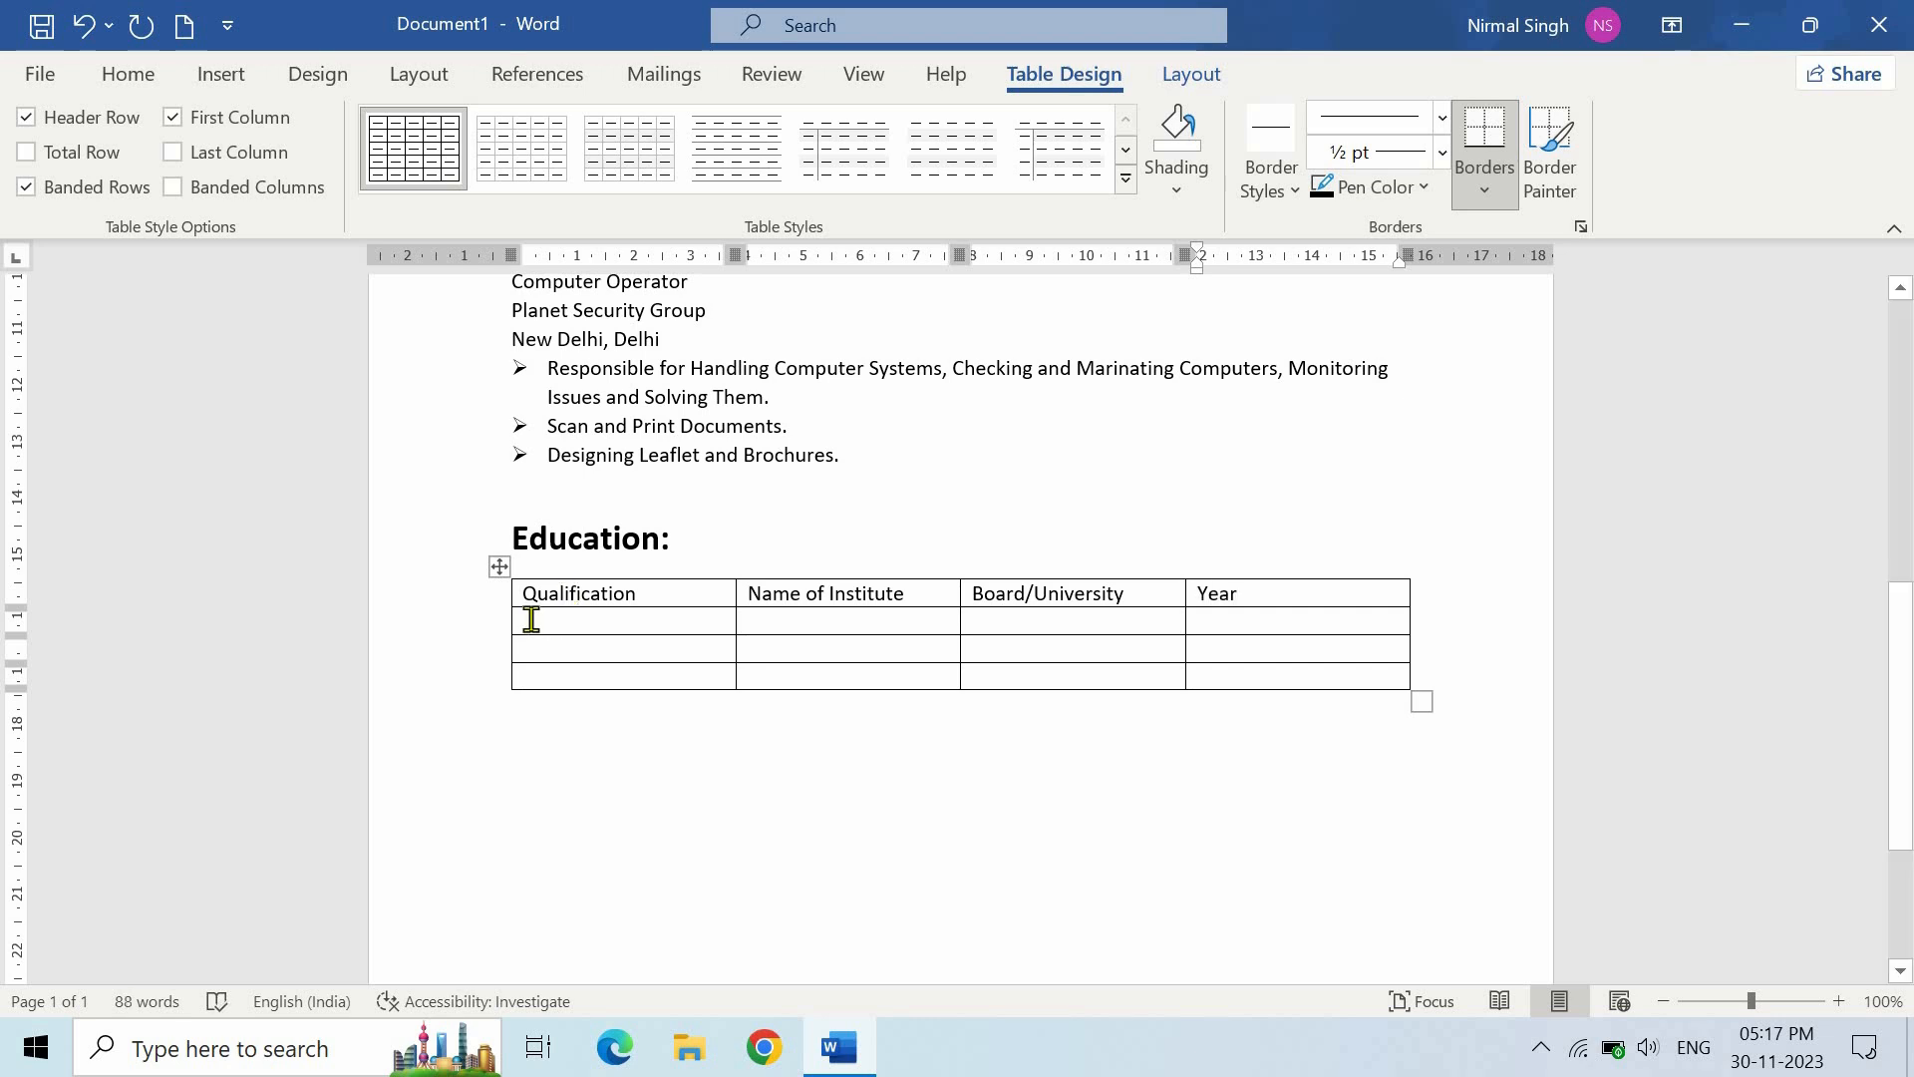
{"action": "left_click", "coordinate": [487, 594]}
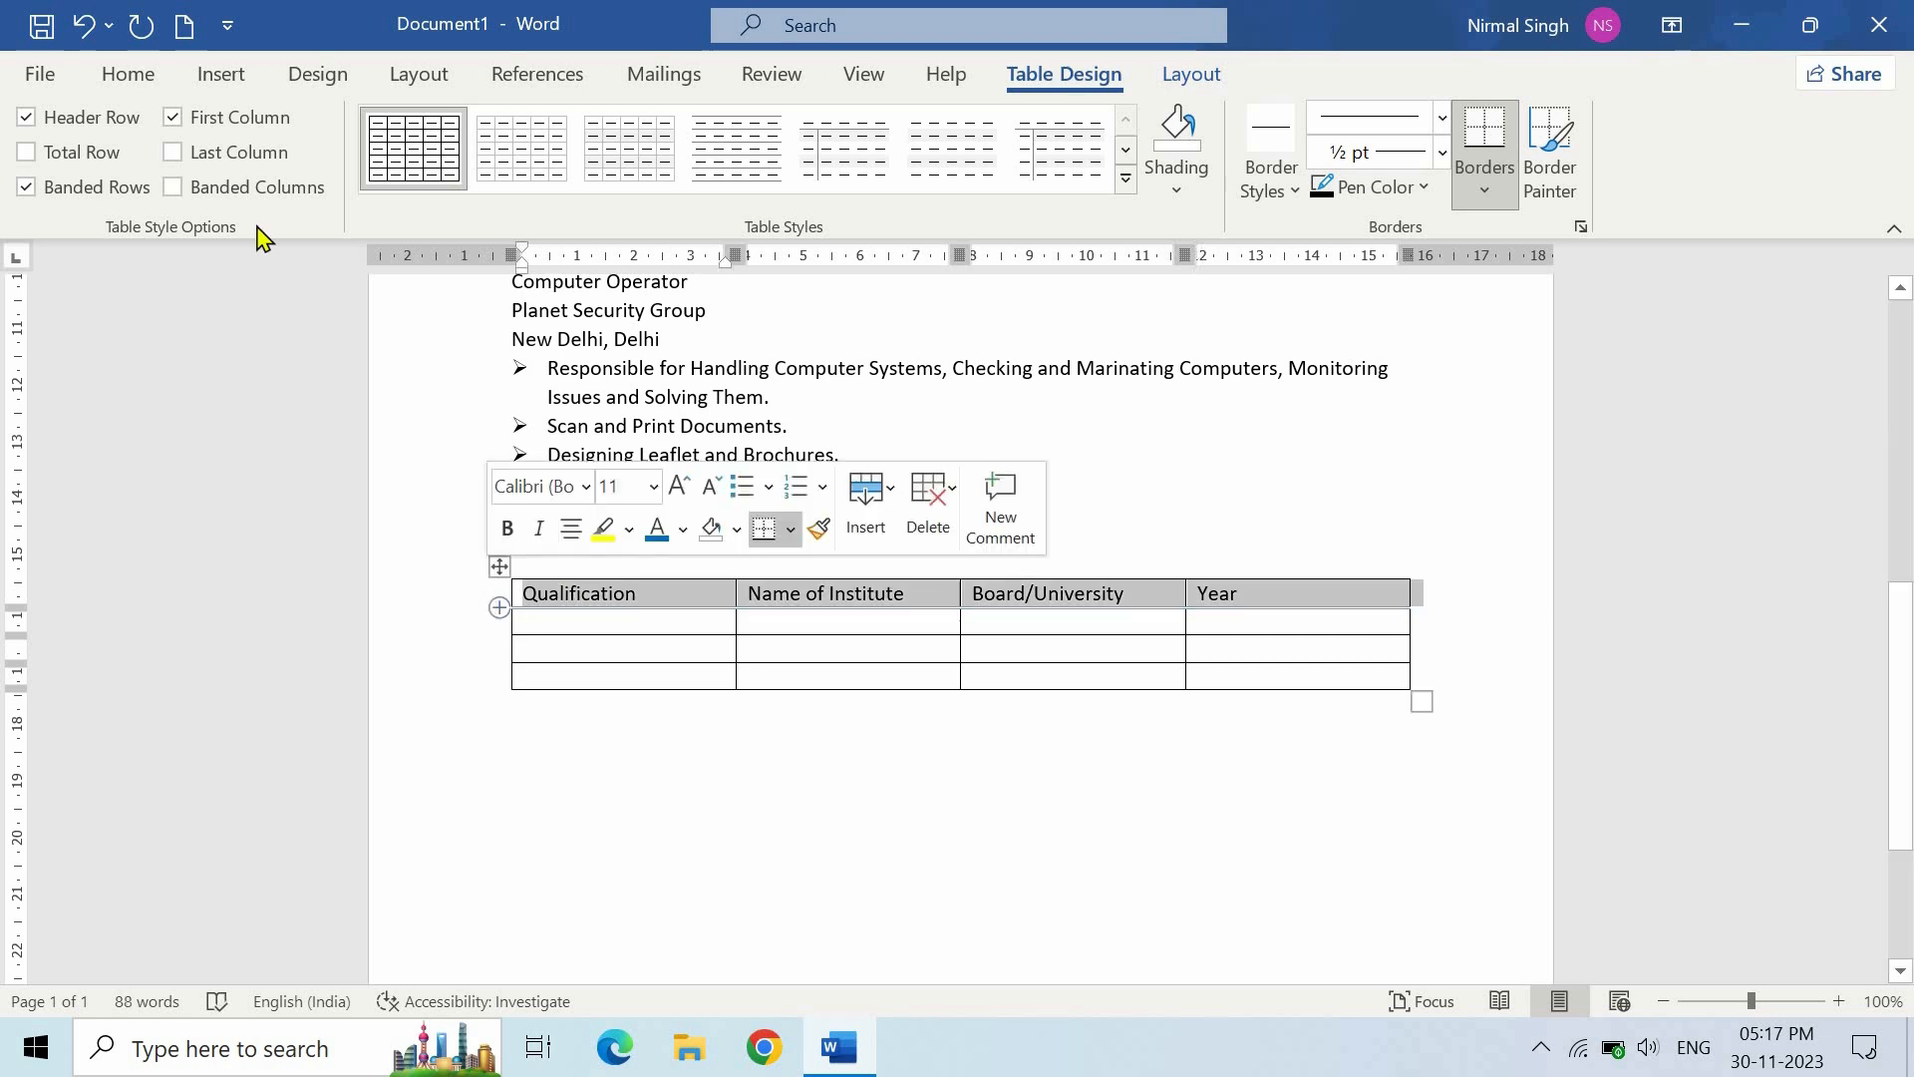
{"action": "left_click", "coordinate": [128, 74]}
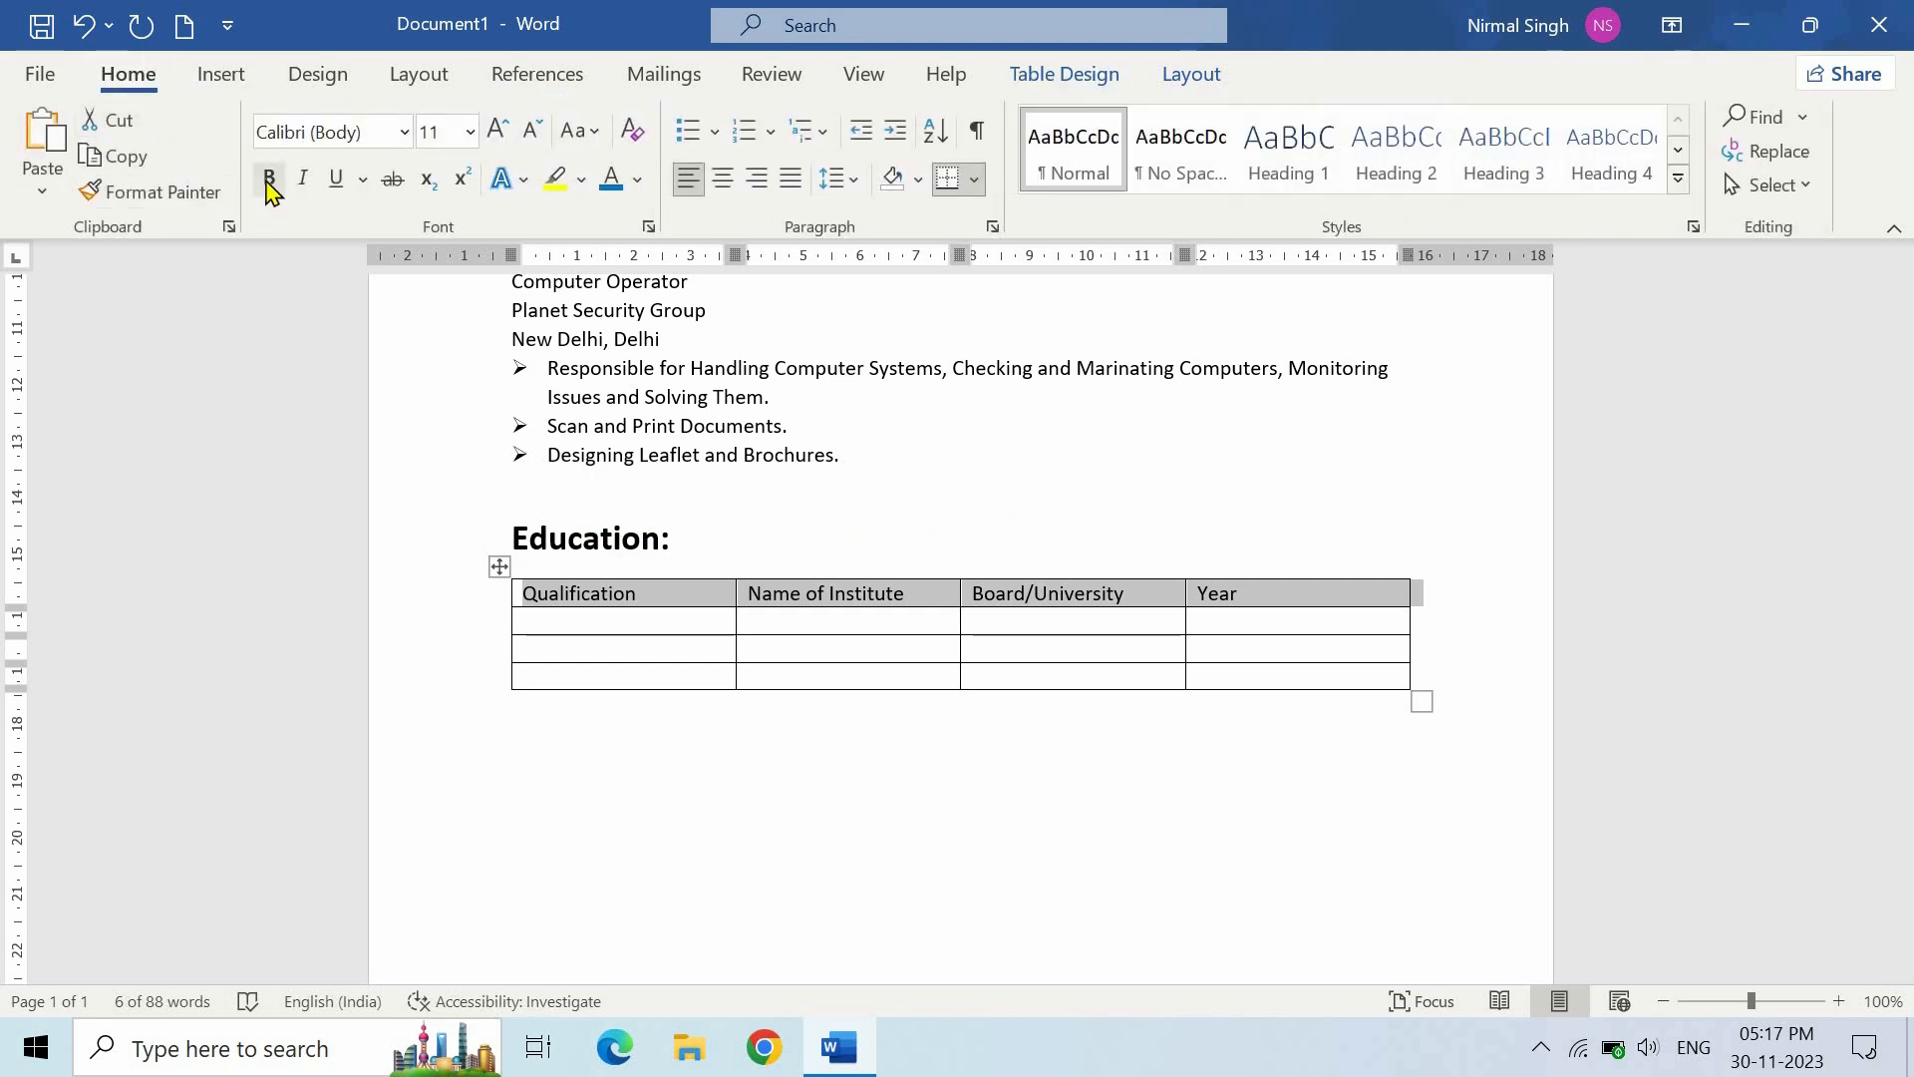
{"action": "left_click", "coordinate": [269, 188]}
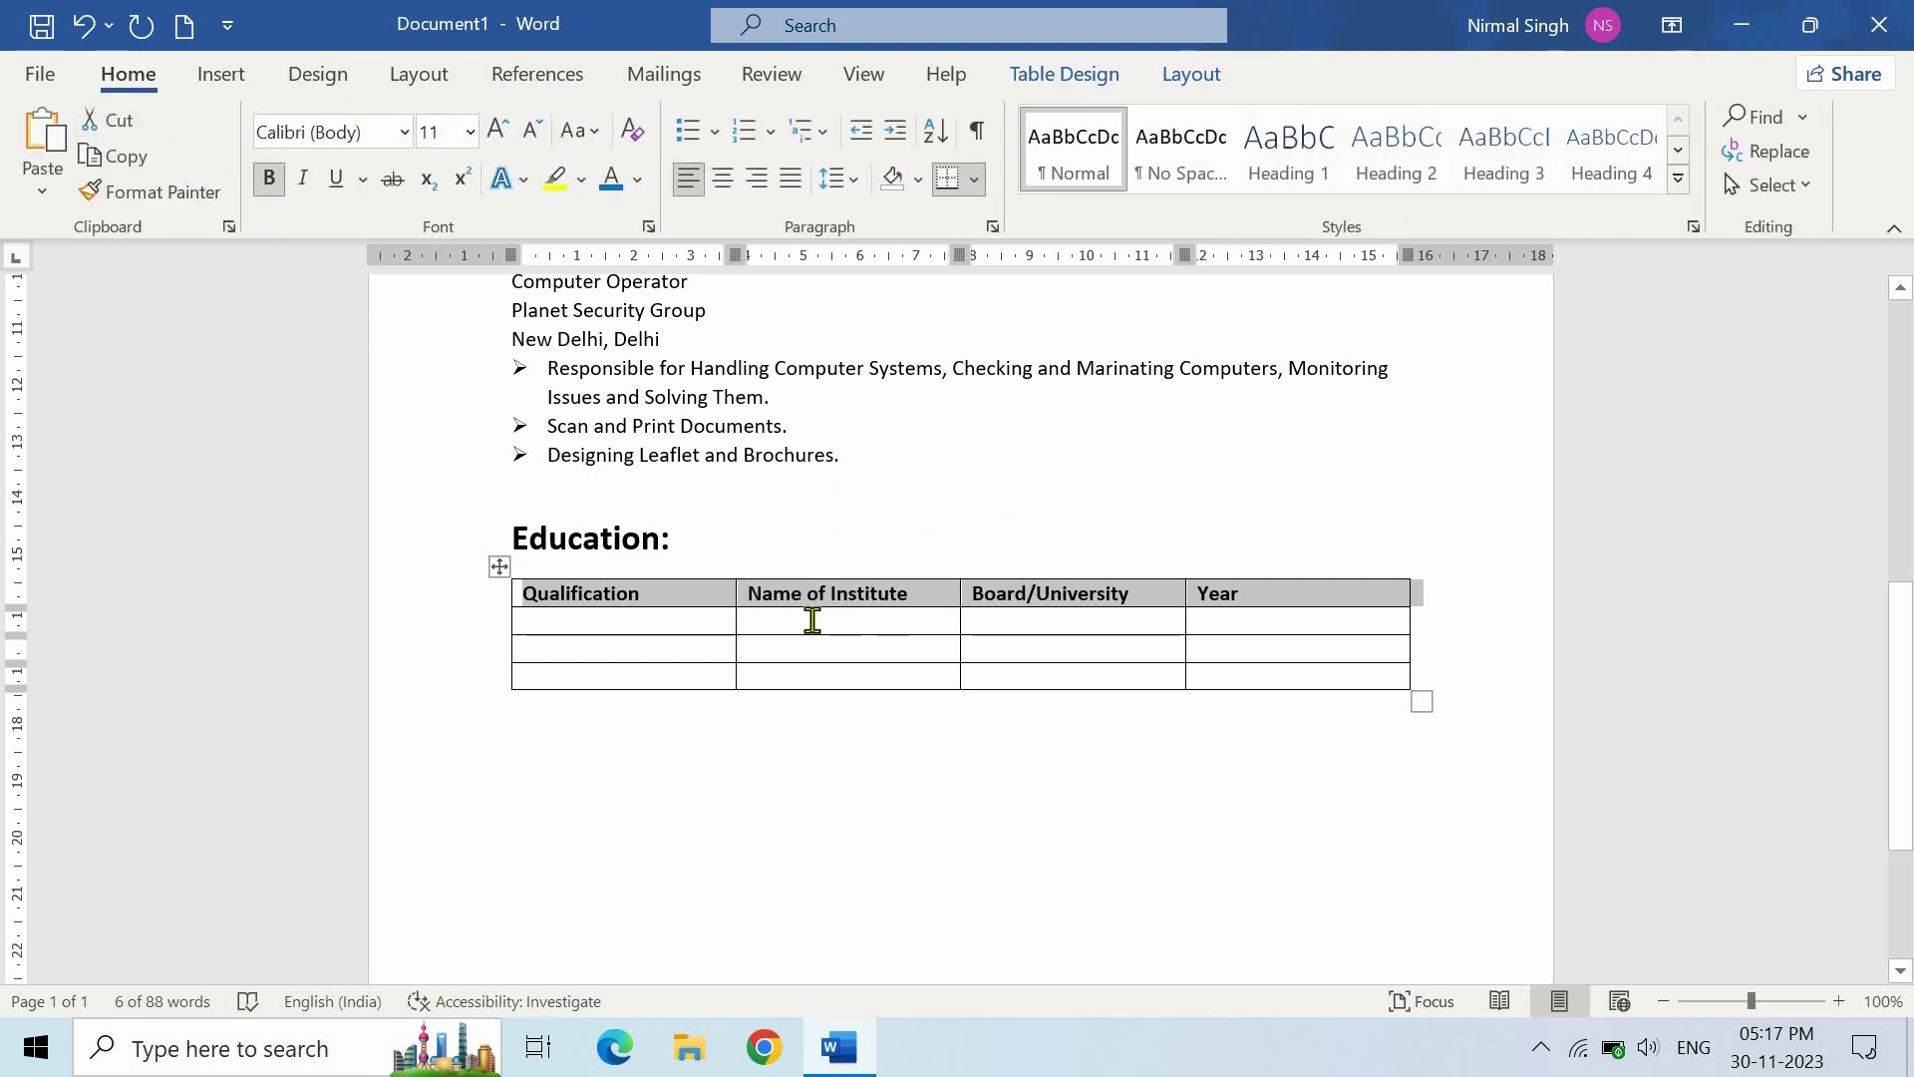
- Fill row two with 12th, Amity International School, Central Board of Secondary School and 2015
{"action": "left_click", "coordinate": [647, 620]}
{"action": "type", "text": "12th"}
{"action": "key", "text": "Return"}
{"action": "key", "text": "BackSpace"}
{"action": "left_click", "coordinate": [826, 628]}
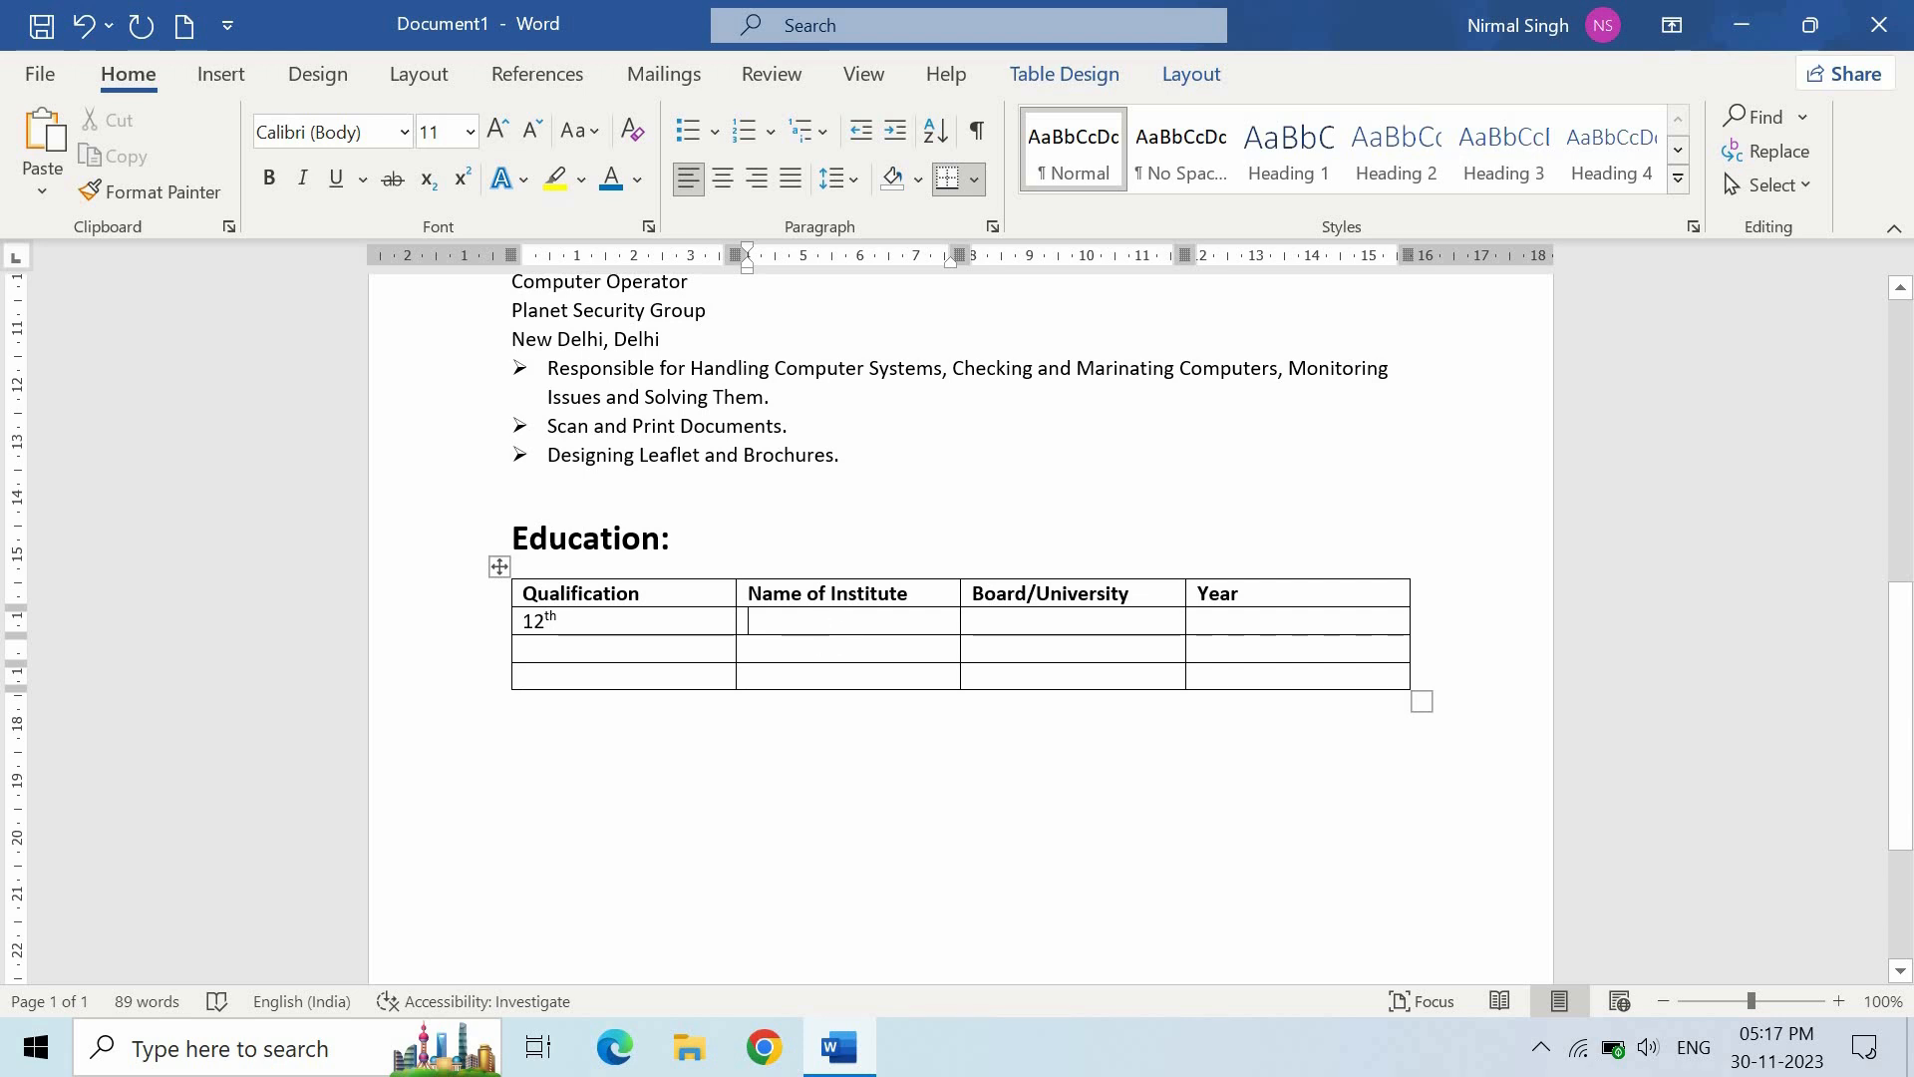
{"action": "type", "text": "Amity International School"}
{"action": "key", "text": "Tab"}
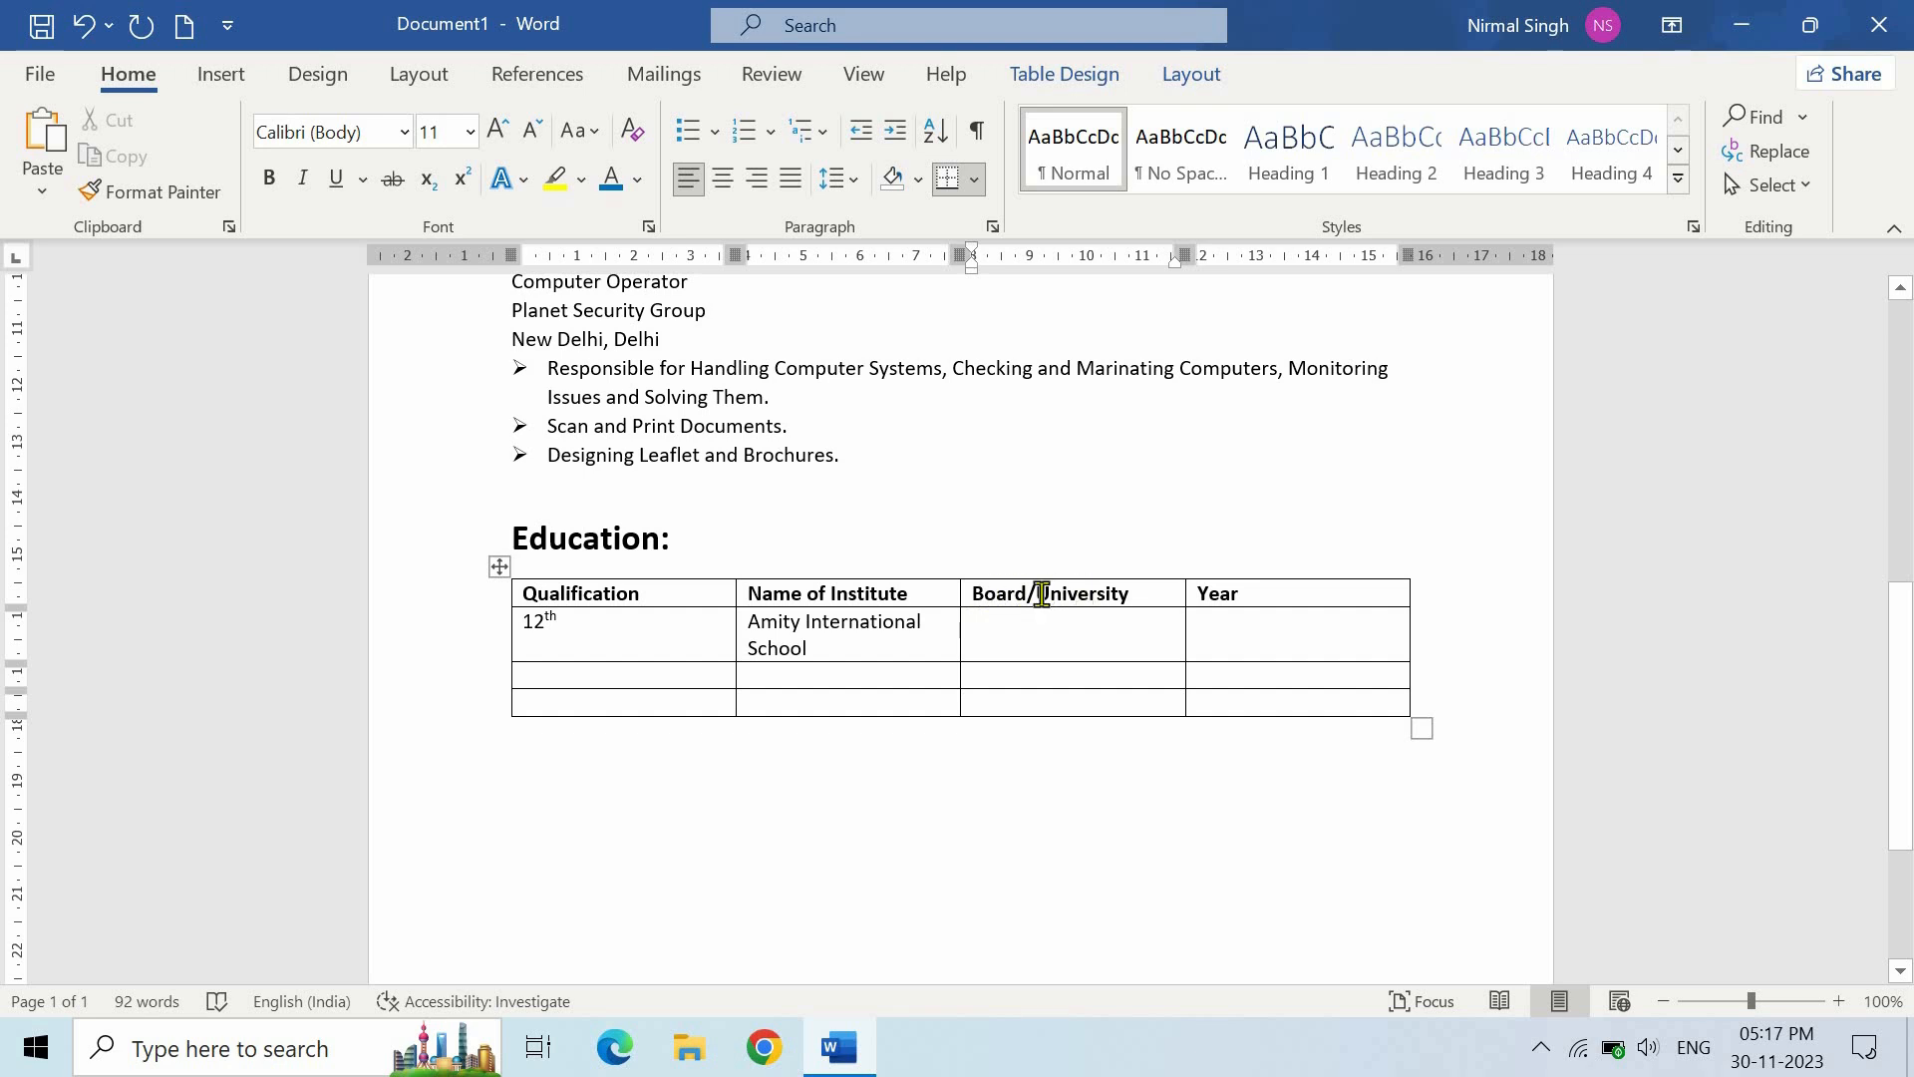
{"action": "type", "text": "Central Board of Secondary School"}
{"action": "key", "text": "Tab"}
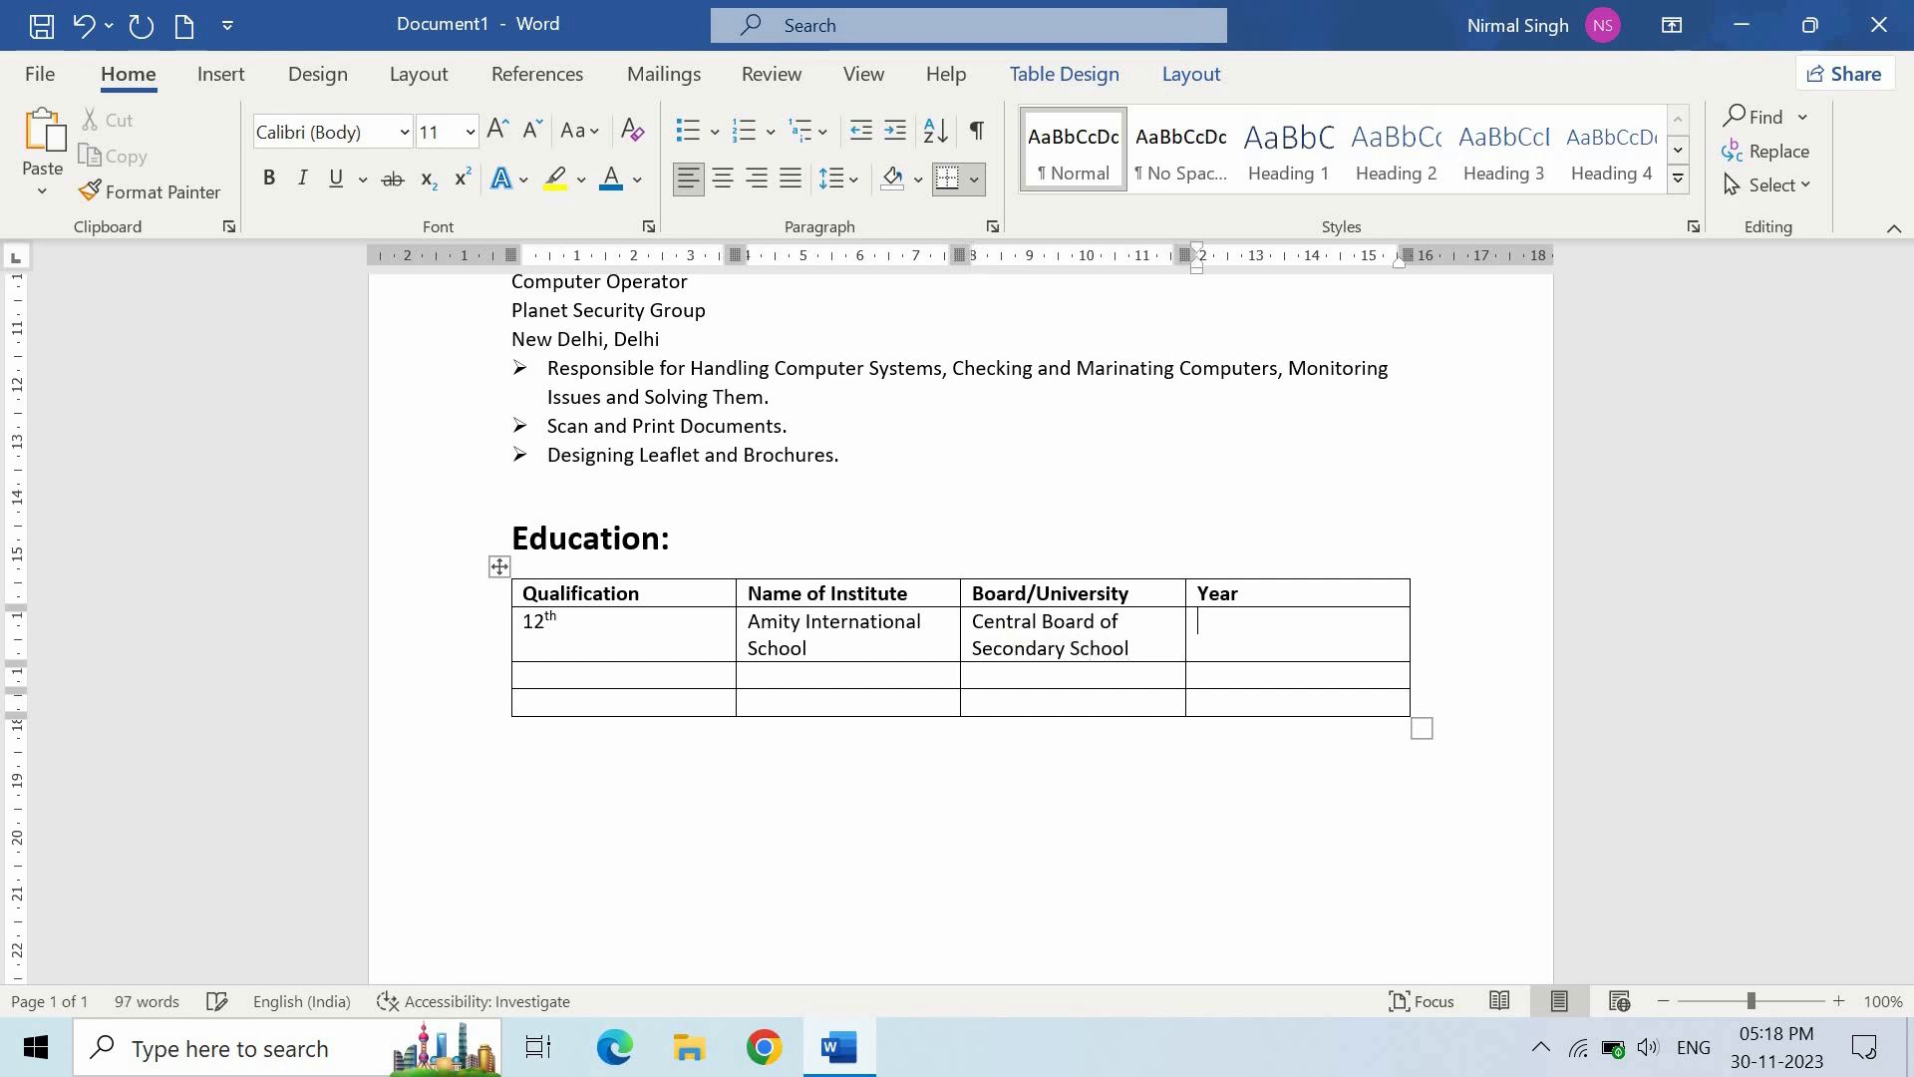
{"action": "type", "text": "2015"}
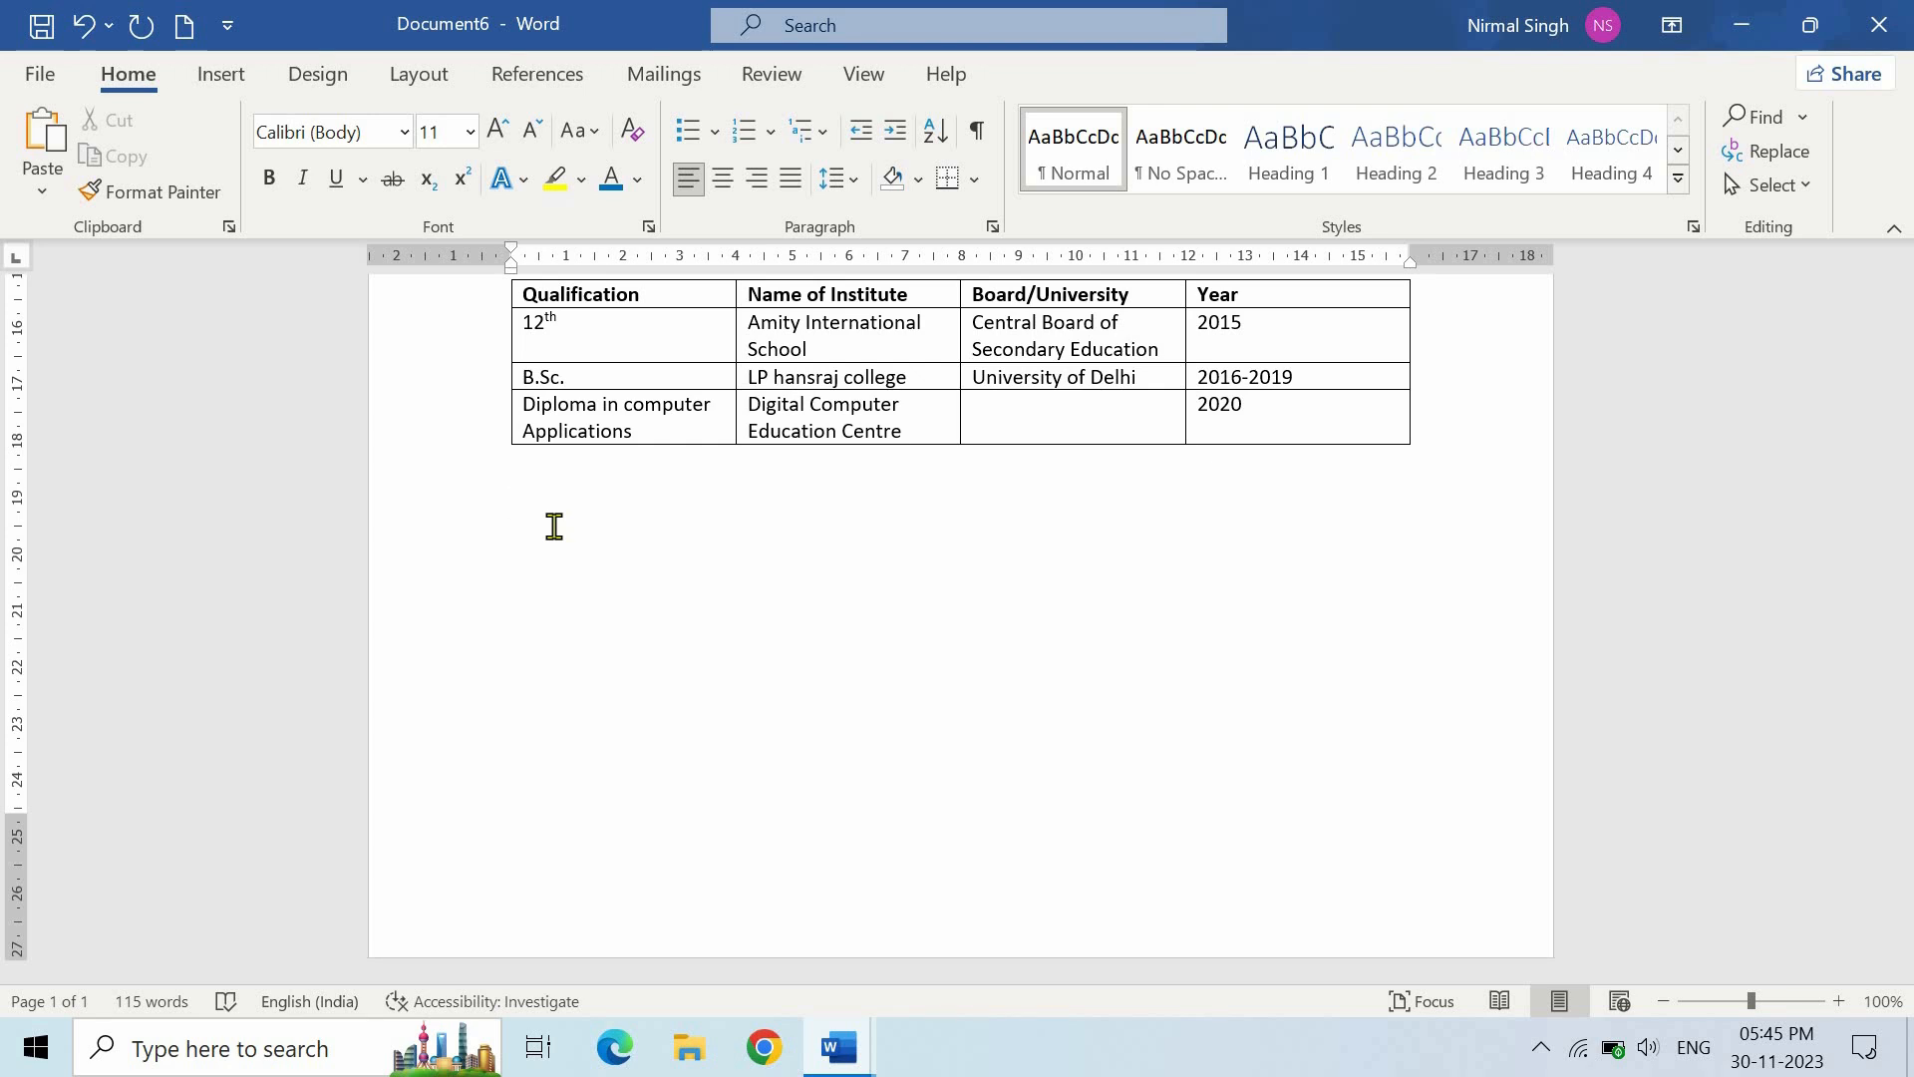
- Make the 'Key Skills:' heading bold at 18 pt
{"action": "type", "text": "K"}
{"action": "left_click_drag", "start_coordinate": [616, 509], "coordinate": [517, 516]}
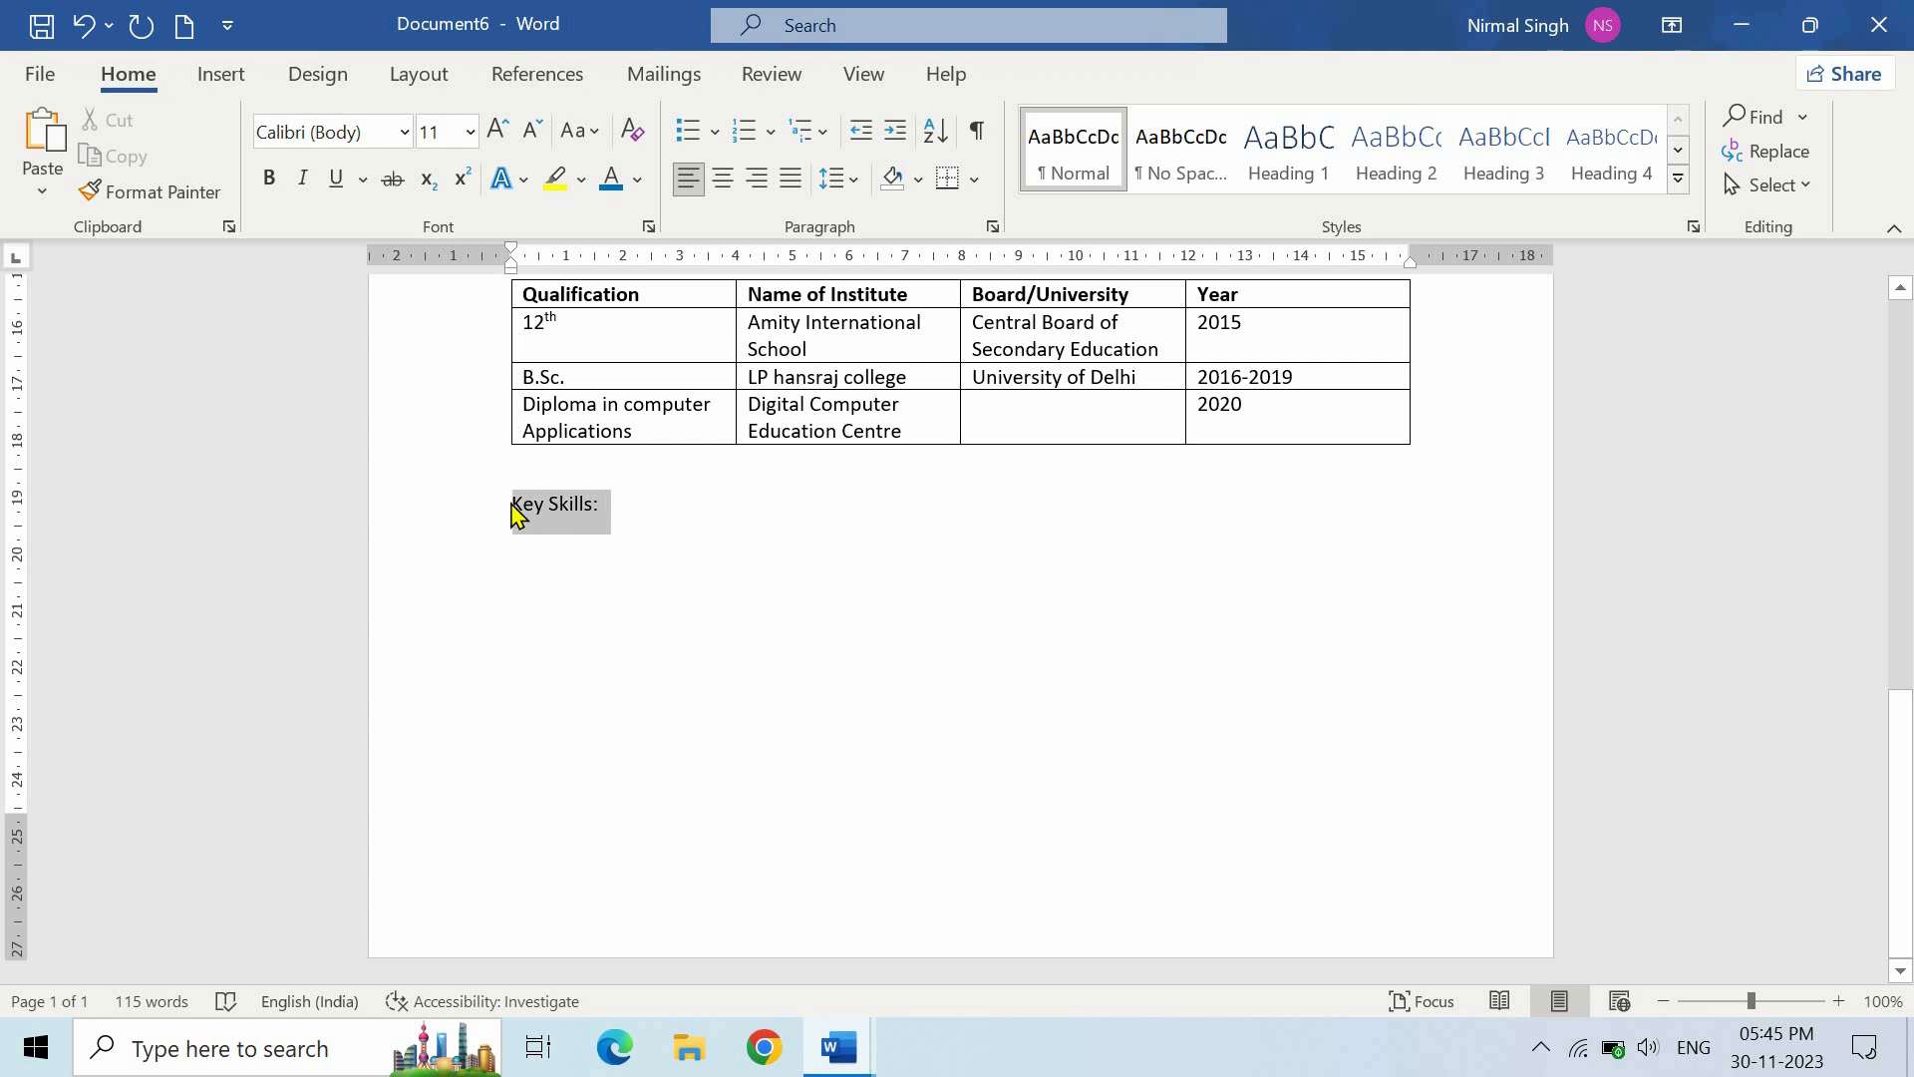
{"action": "left_click", "coordinate": [268, 178]}
{"action": "left_click", "coordinate": [470, 131]}
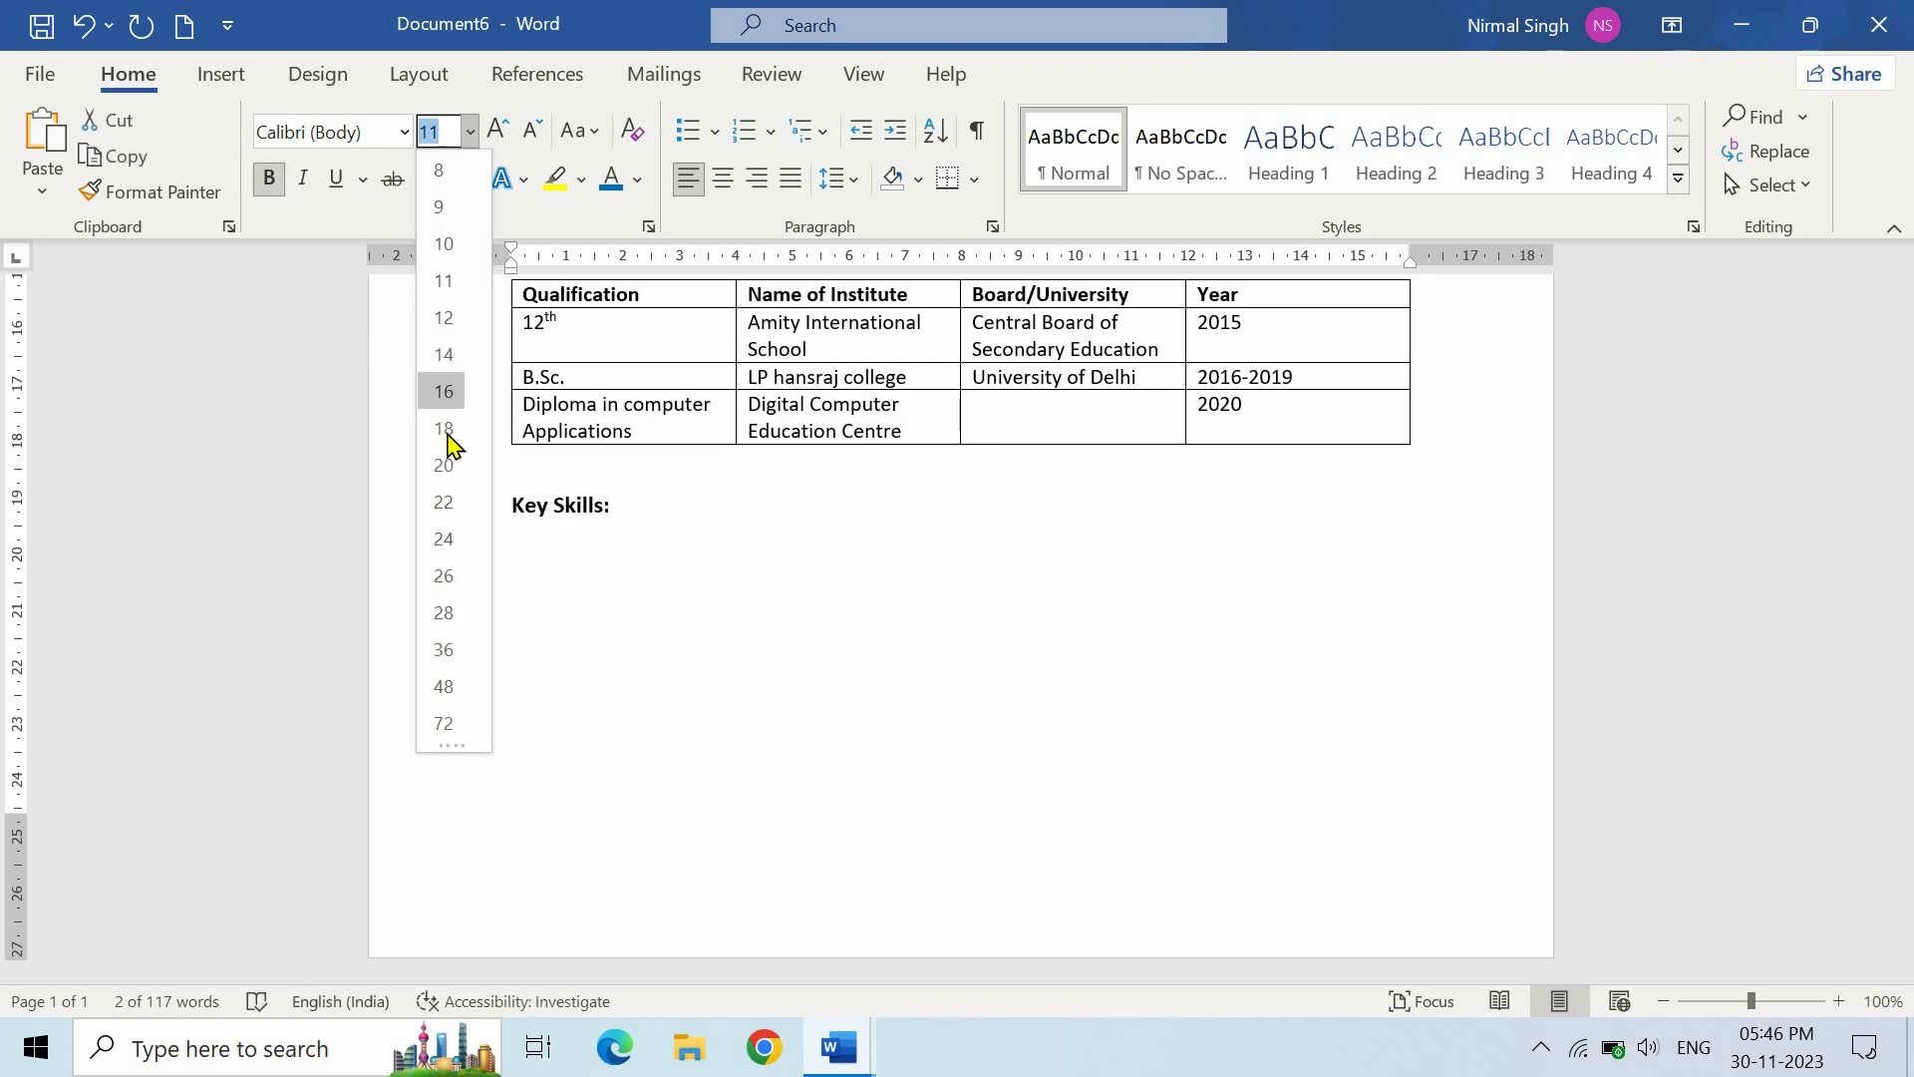
{"action": "left_click", "coordinate": [439, 435]}
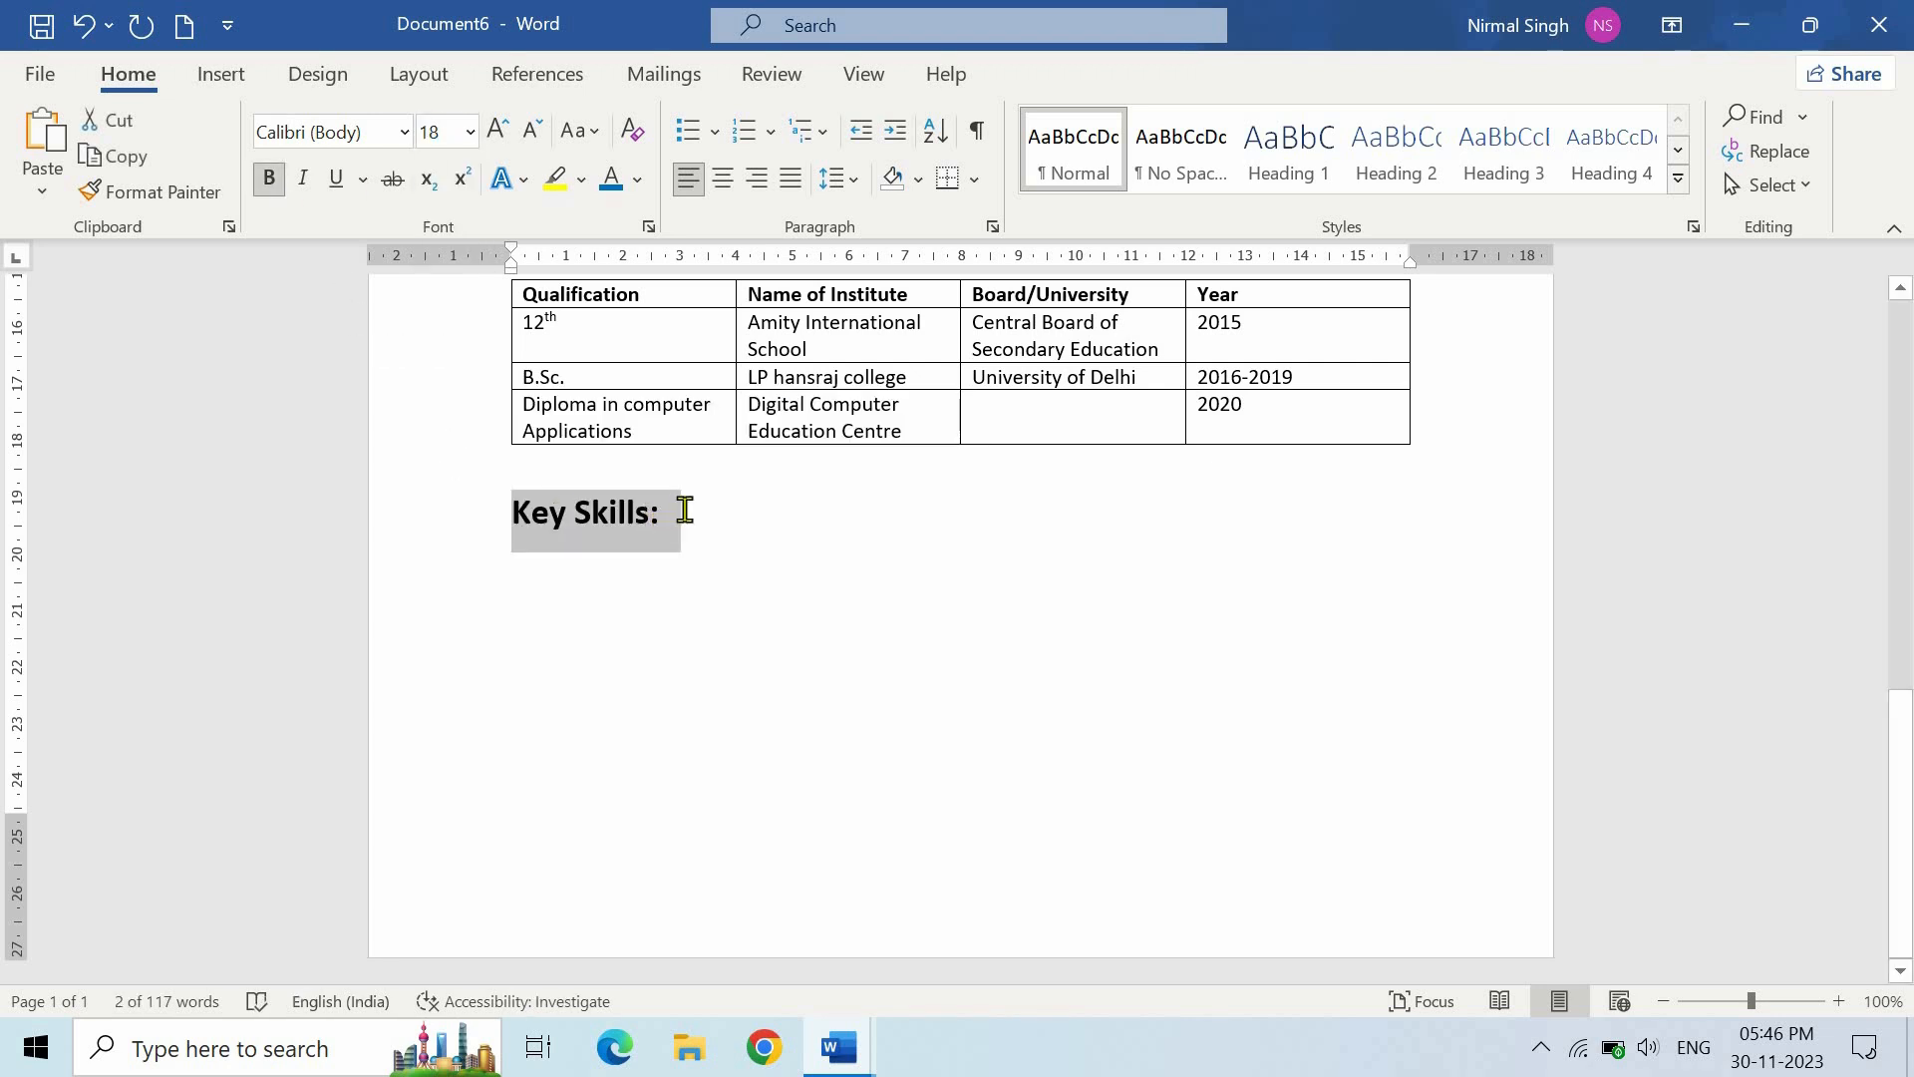
- Give the line below a Normal style with an arrow bullet indented to the left margin
{"action": "left_click", "coordinate": [791, 560]}
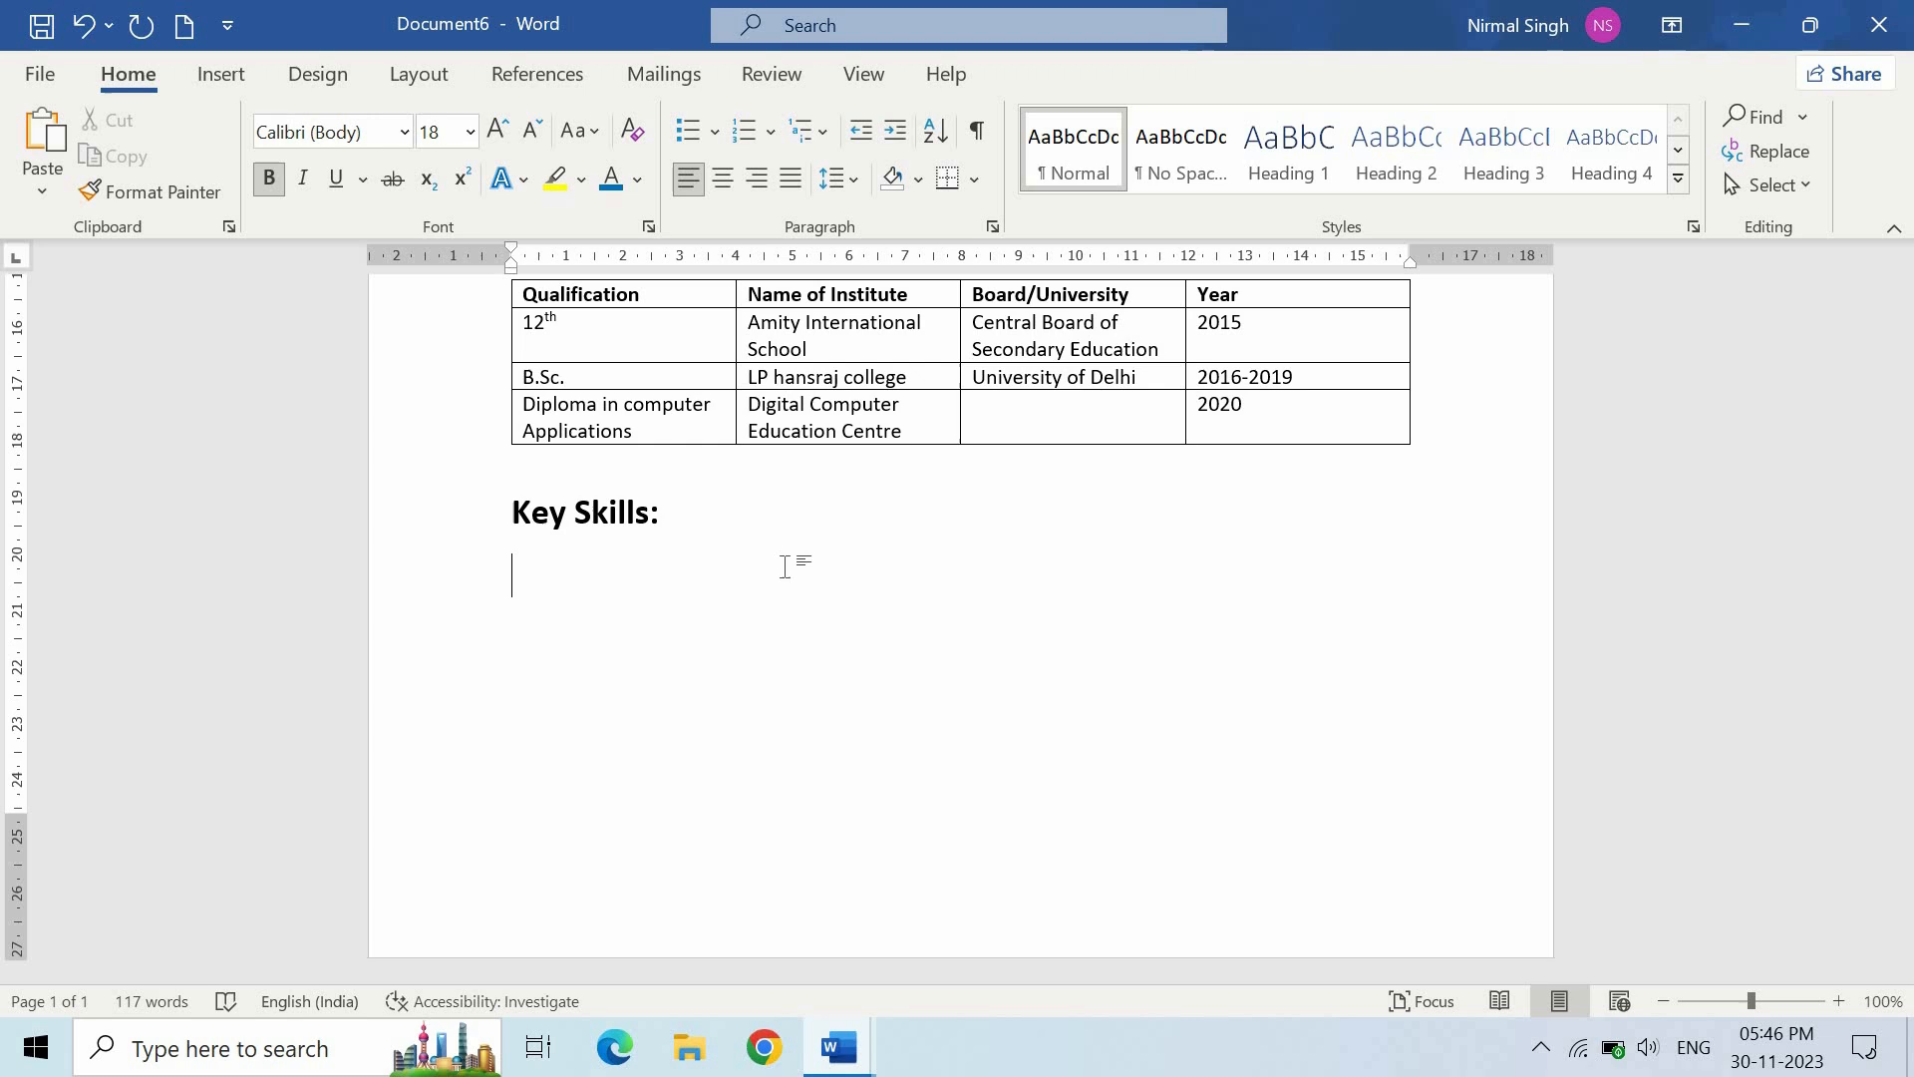
{"action": "left_click", "coordinate": [1065, 165]}
{"action": "key", "text": "alt+h"}
{"action": "key", "text": "u"}
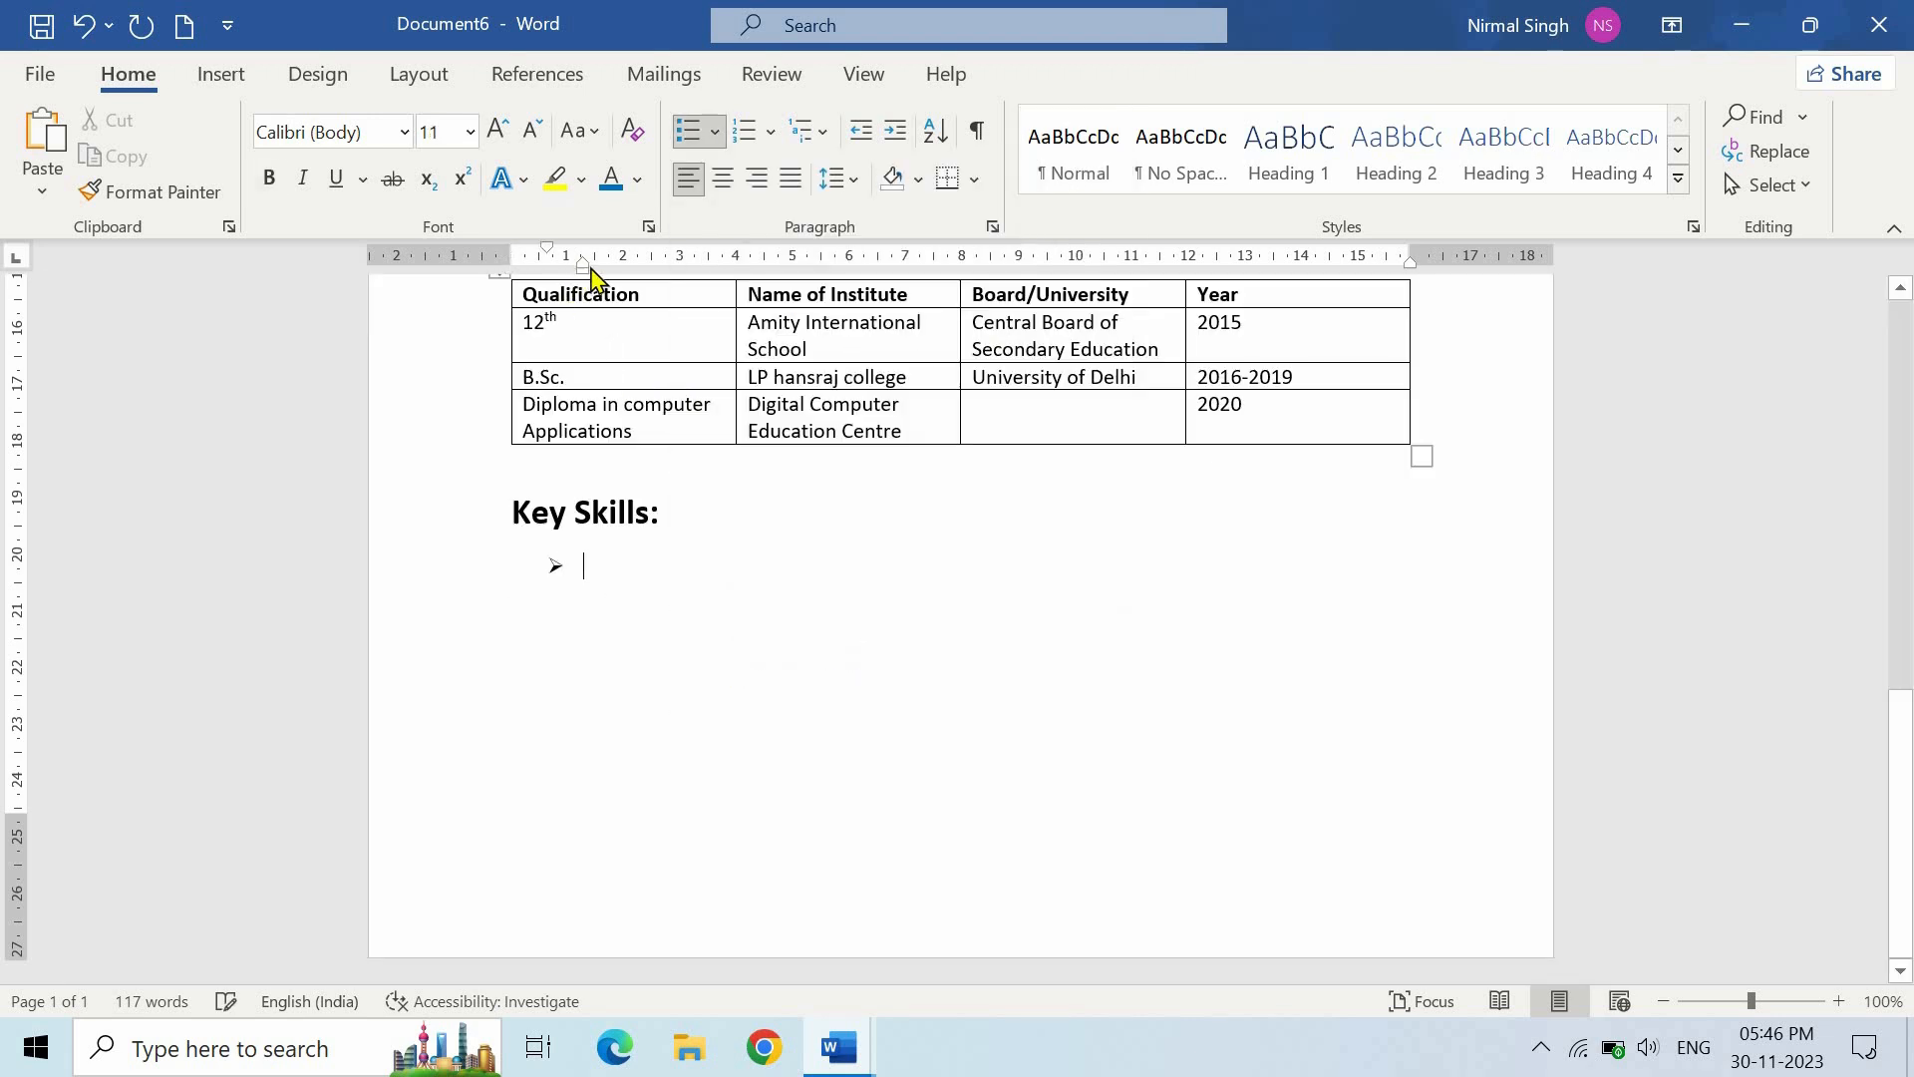
{"action": "mouse_move", "coordinate": [578, 269]}
{"action": "left_mouse_down"}
{"action": "mouse_move", "coordinate": [548, 272]}
{"action": "mouse_move", "coordinate": [562, 571]}
{"action": "left_mouse_up"}
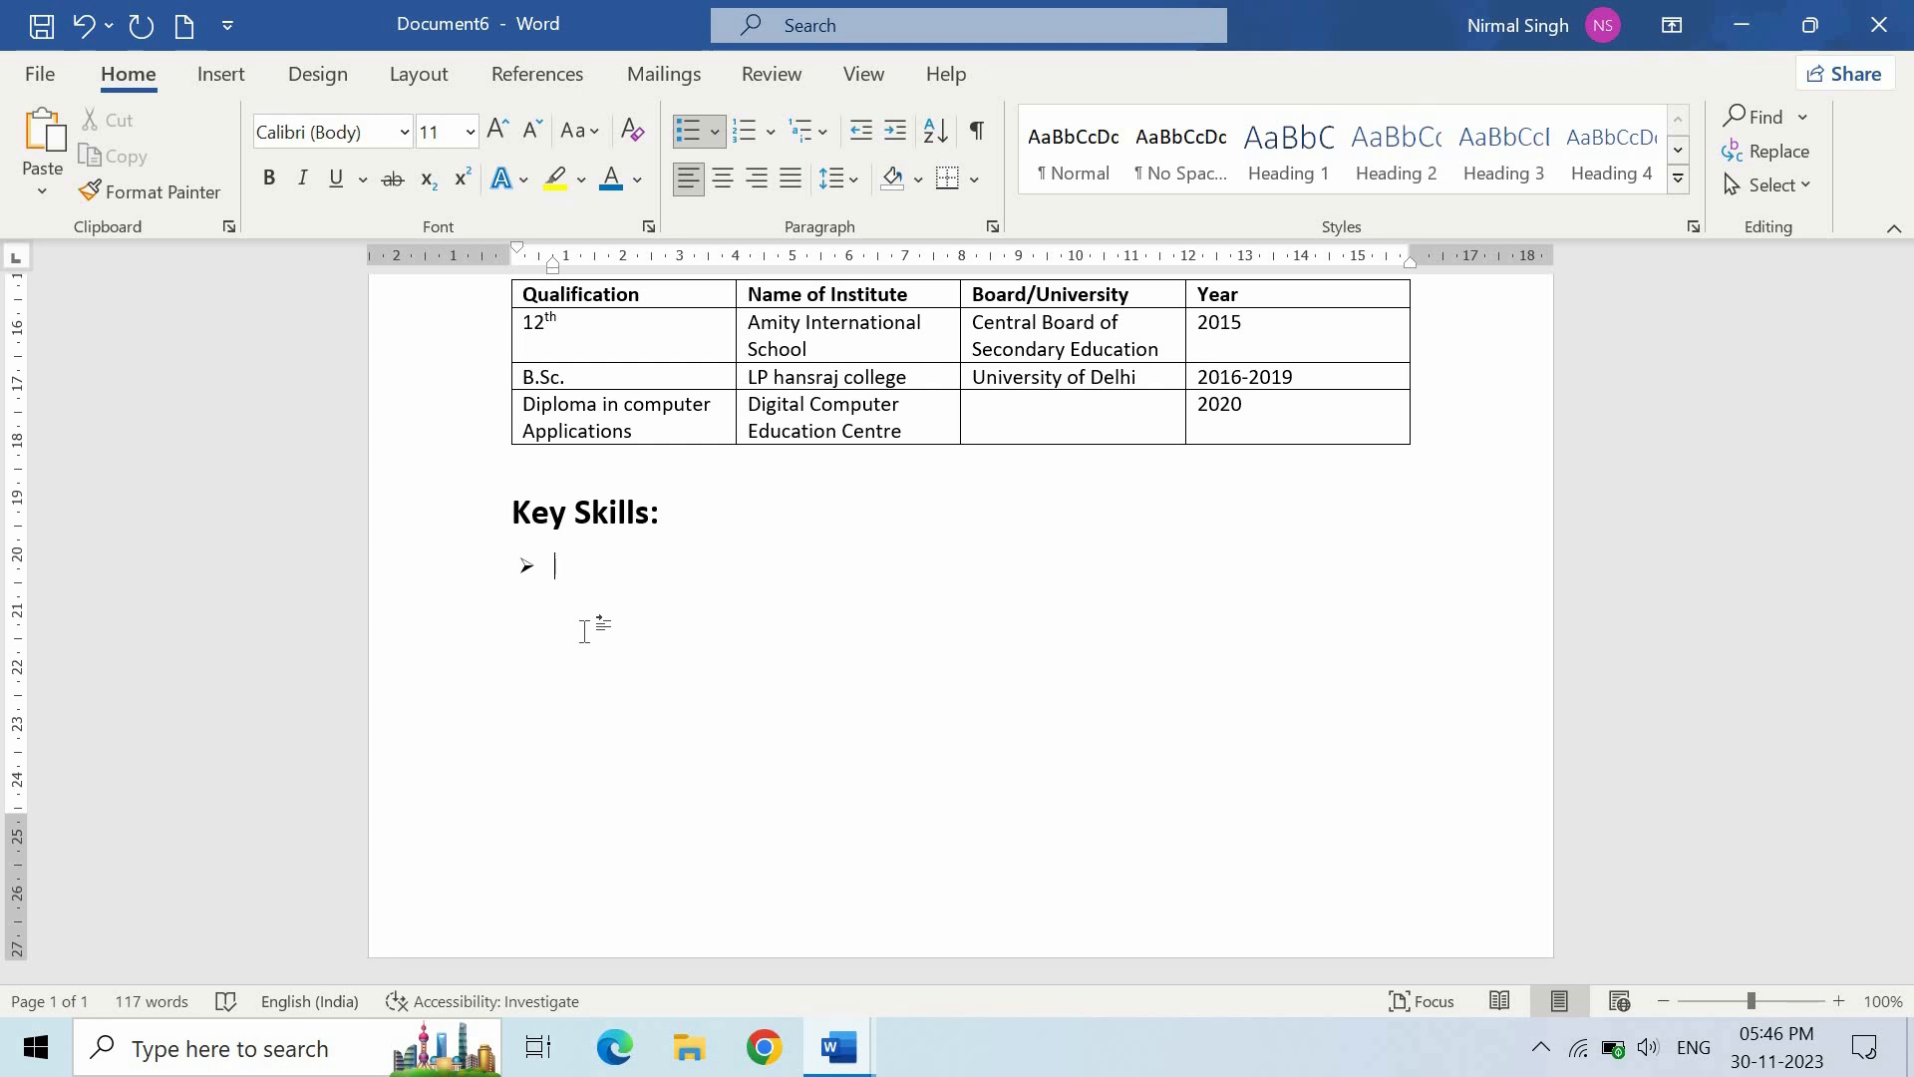
- List the skills MS Office, Communication, Teamwork, Writing and Problem Solving as bullets
{"action": "type", "text": "Office"}
{"action": "key", "text": "Return"}
{"action": "type", "text": "Communication"}
{"action": "key", "text": "Return"}
{"action": "type", "text": "Teamwork"}
{"action": "key", "text": "Return"}
{"action": "type", "text": "Writing"}
{"action": "key", "text": "Return"}
{"action": "type", "text": "Problem Solving"}
{"action": "key", "text": "Return"}
{"action": "key", "text": "Return"}
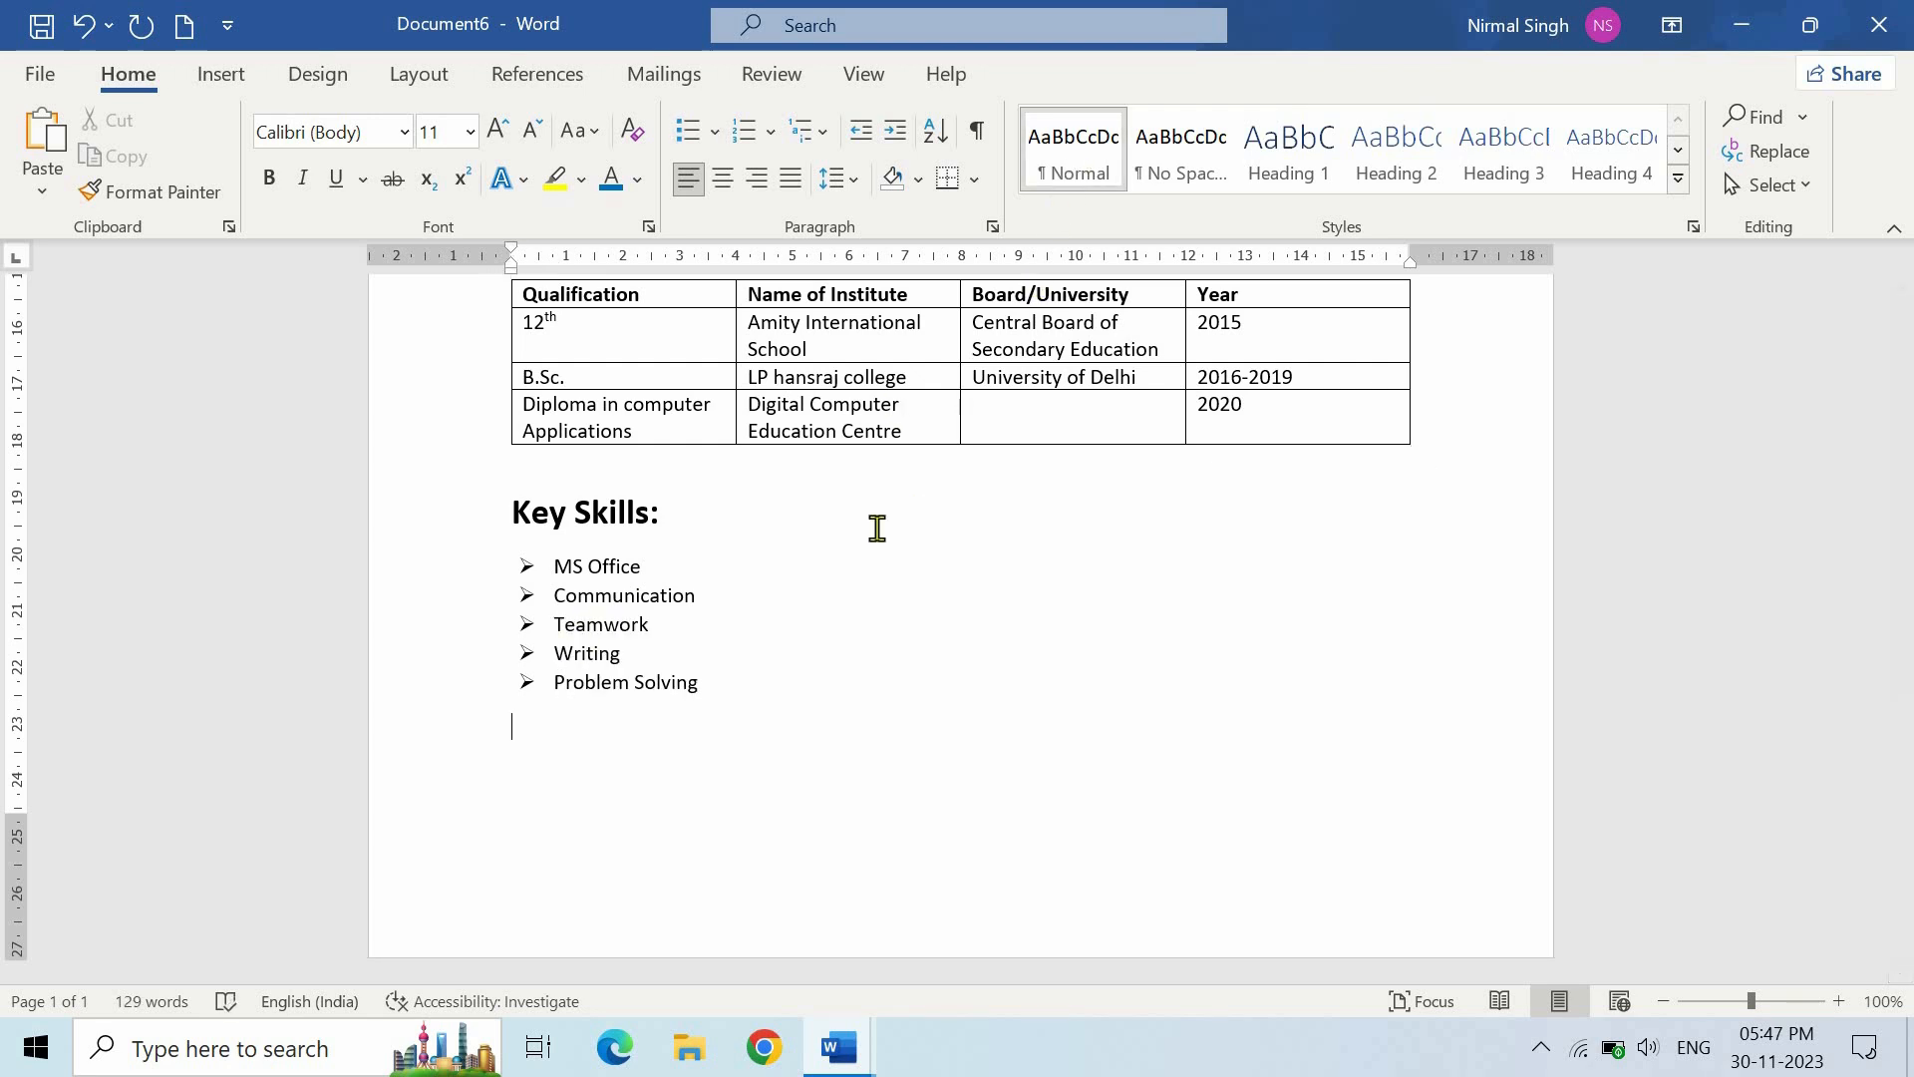
- Add a plain unbulleted 'Certificates:' line below the skills list
{"action": "left_click_drag", "start_coordinate": [700, 684], "coordinate": [516, 529]}
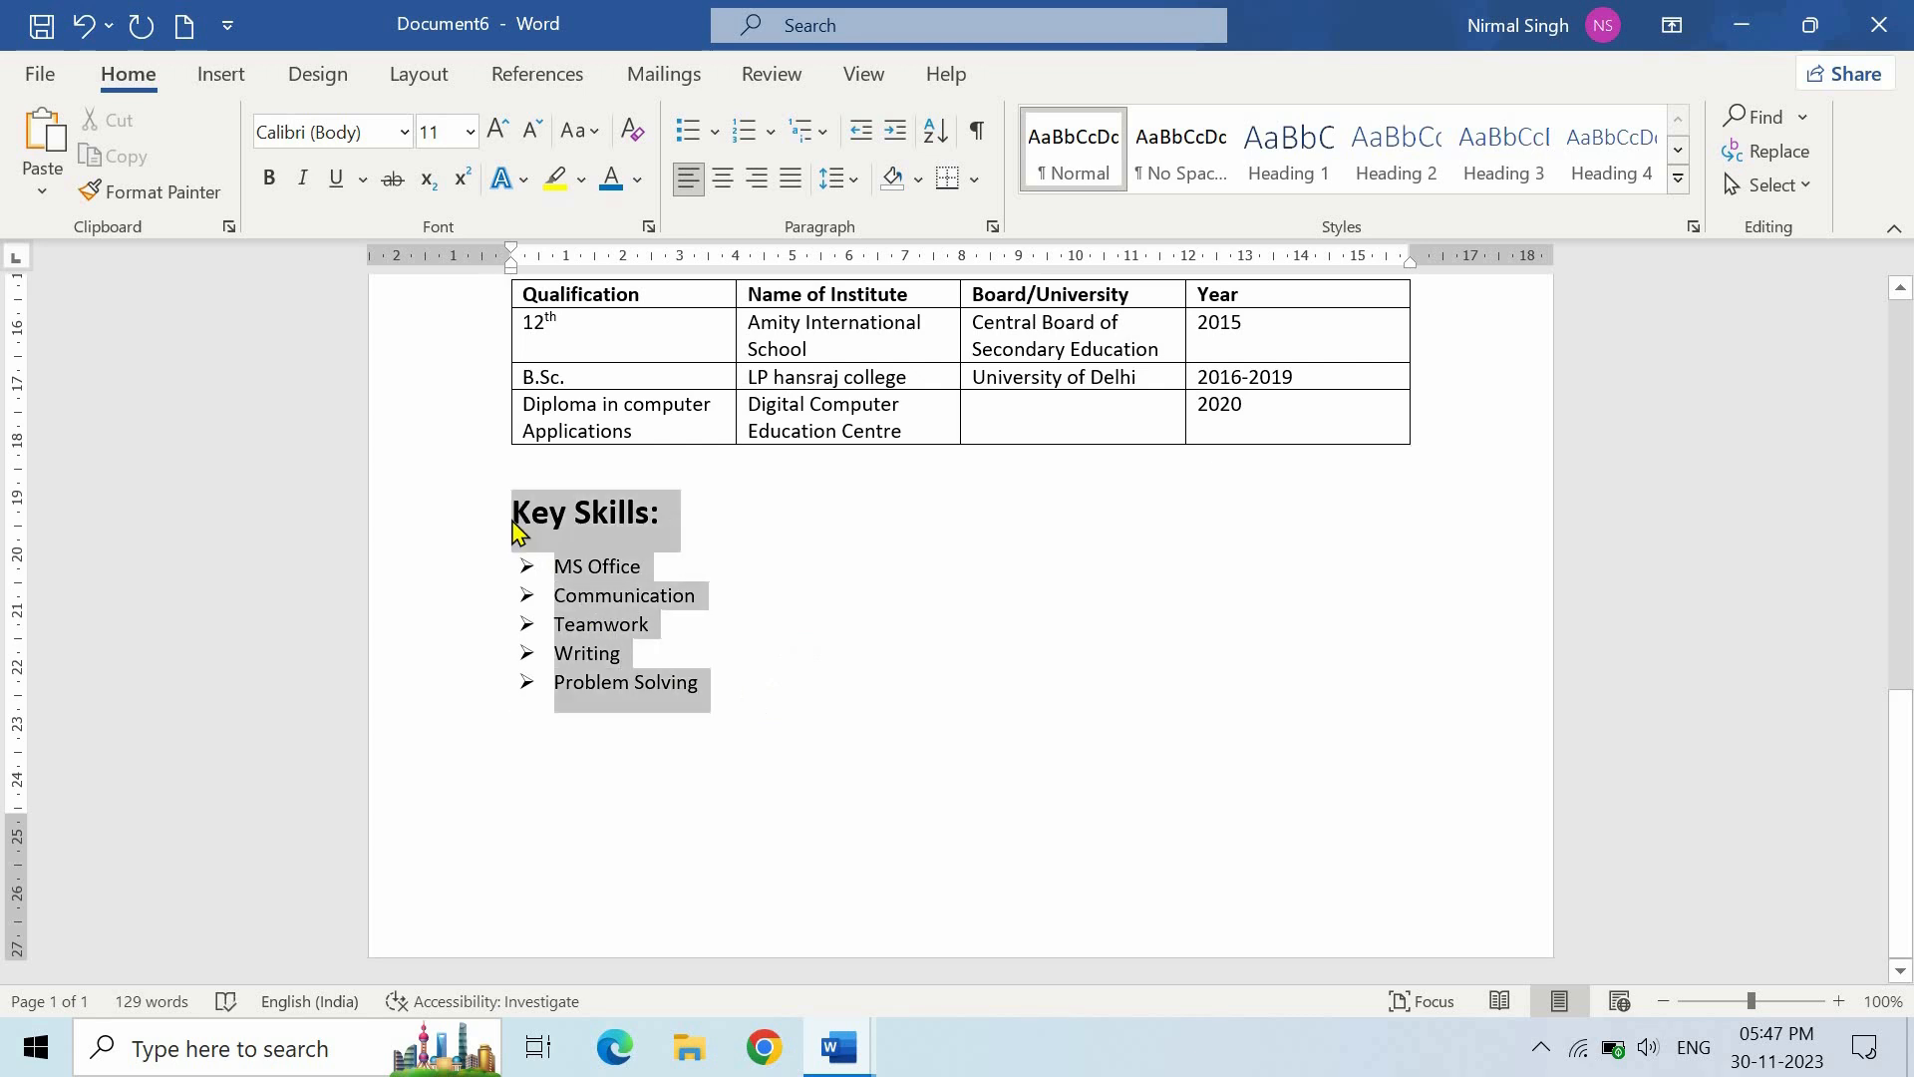
{"action": "left_click", "coordinate": [833, 179]}
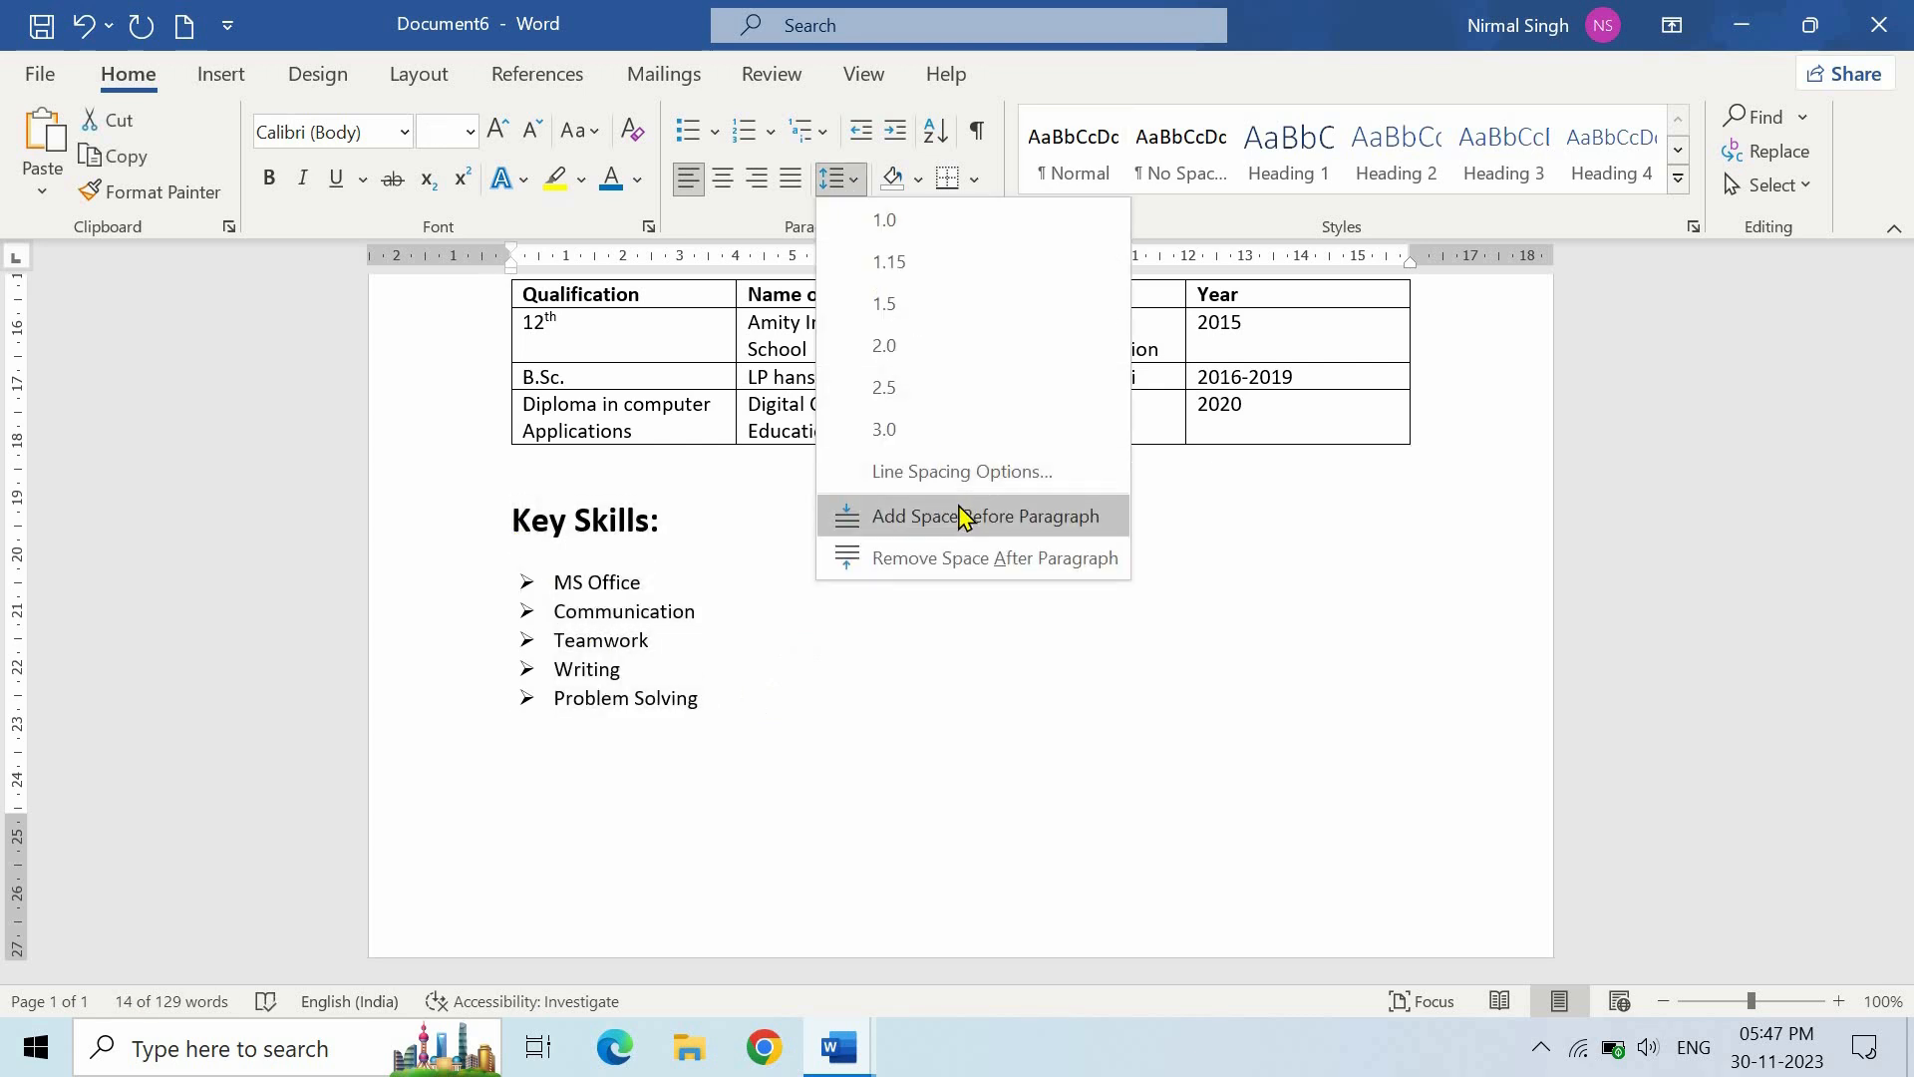
{"action": "left_click", "coordinate": [795, 718]}
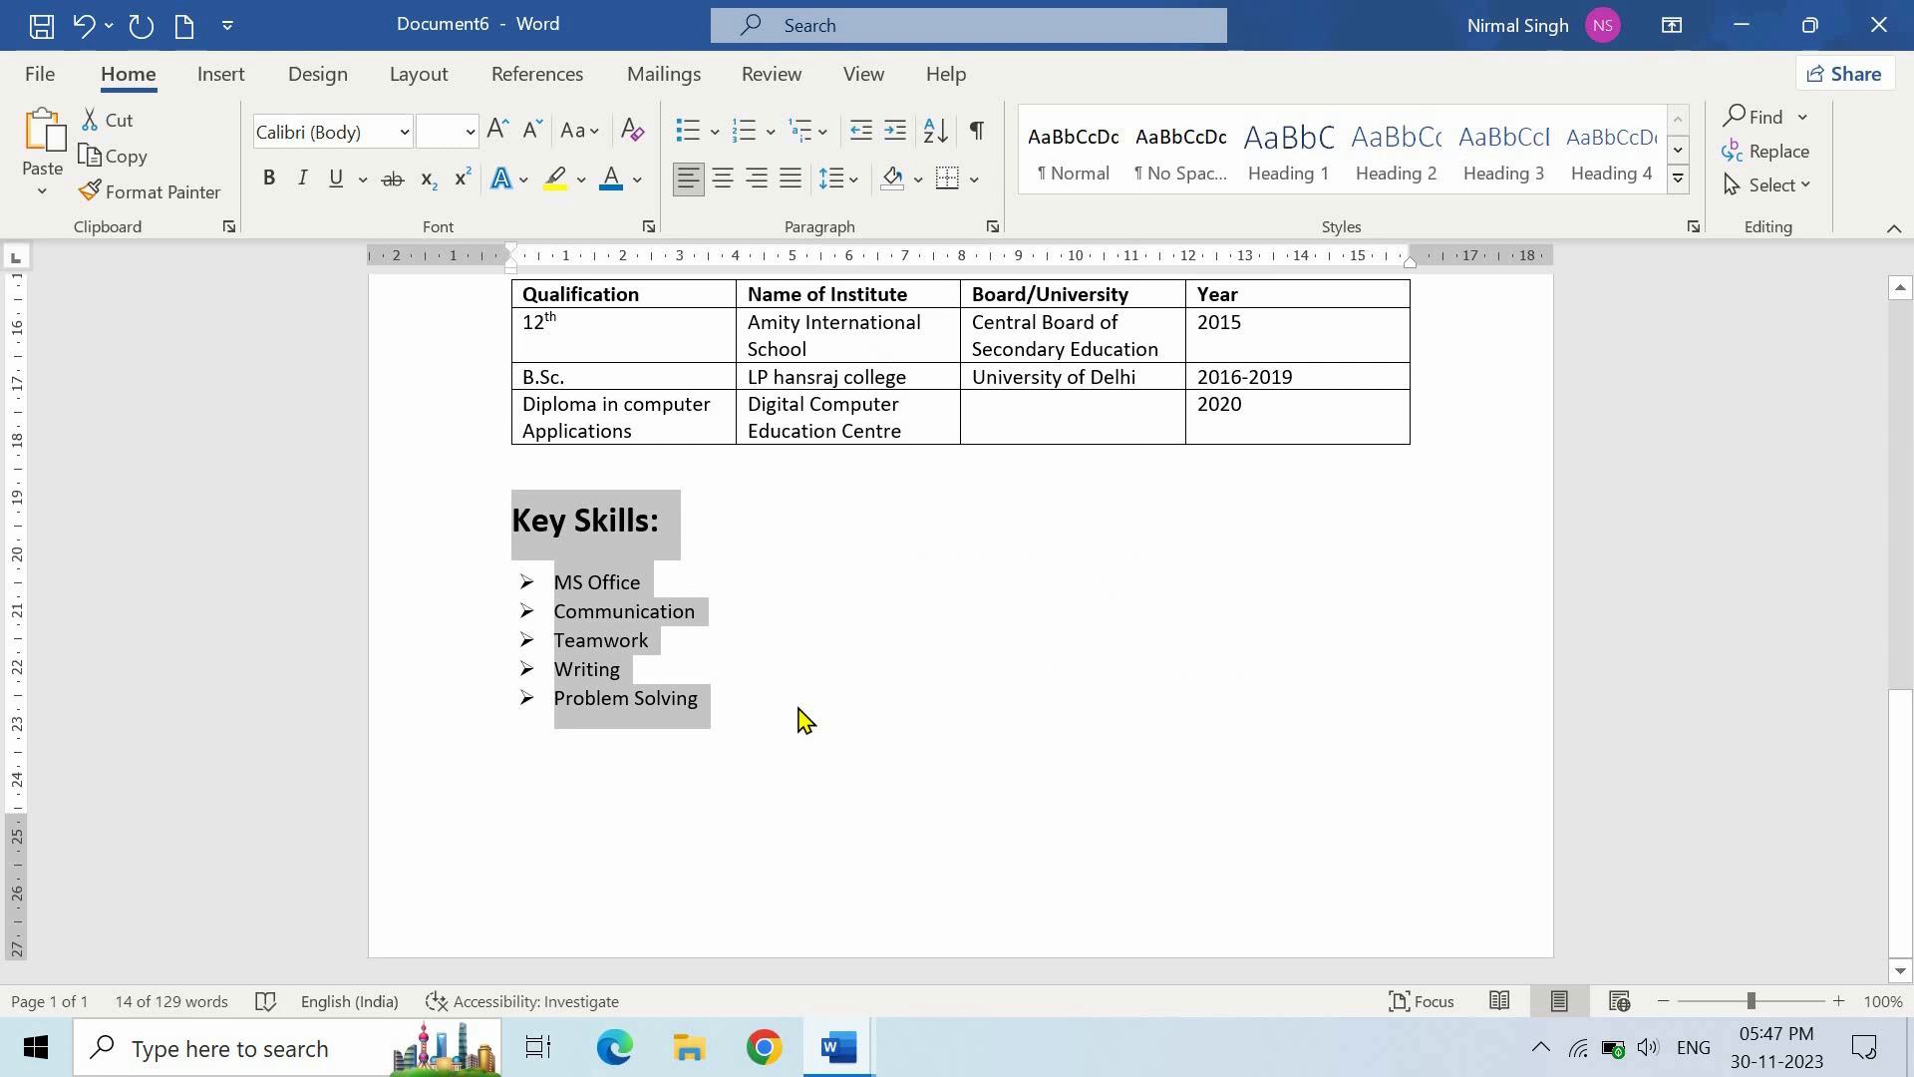
{"action": "left_click", "coordinate": [806, 720]}
{"action": "key", "text": "Return"}
{"action": "key", "text": "Return"}
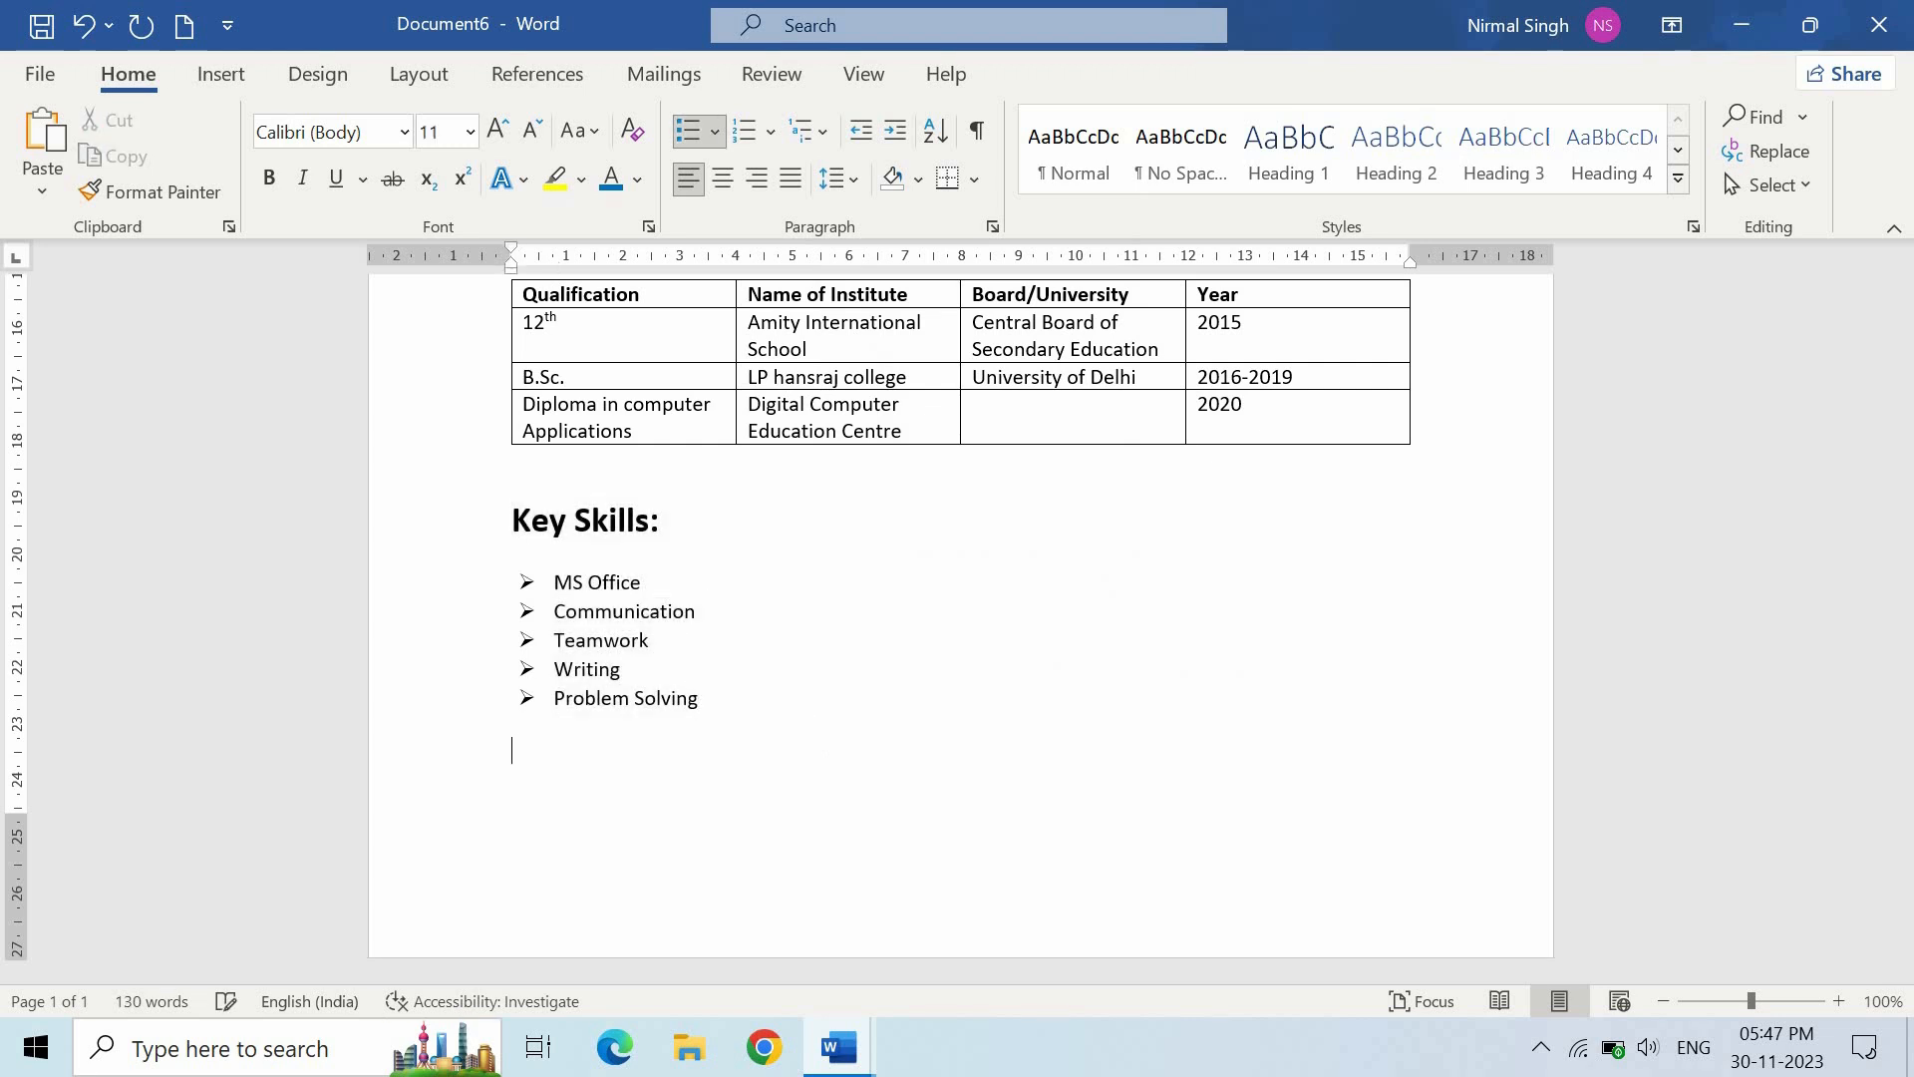
{"action": "type", "text": "Certificates:"}
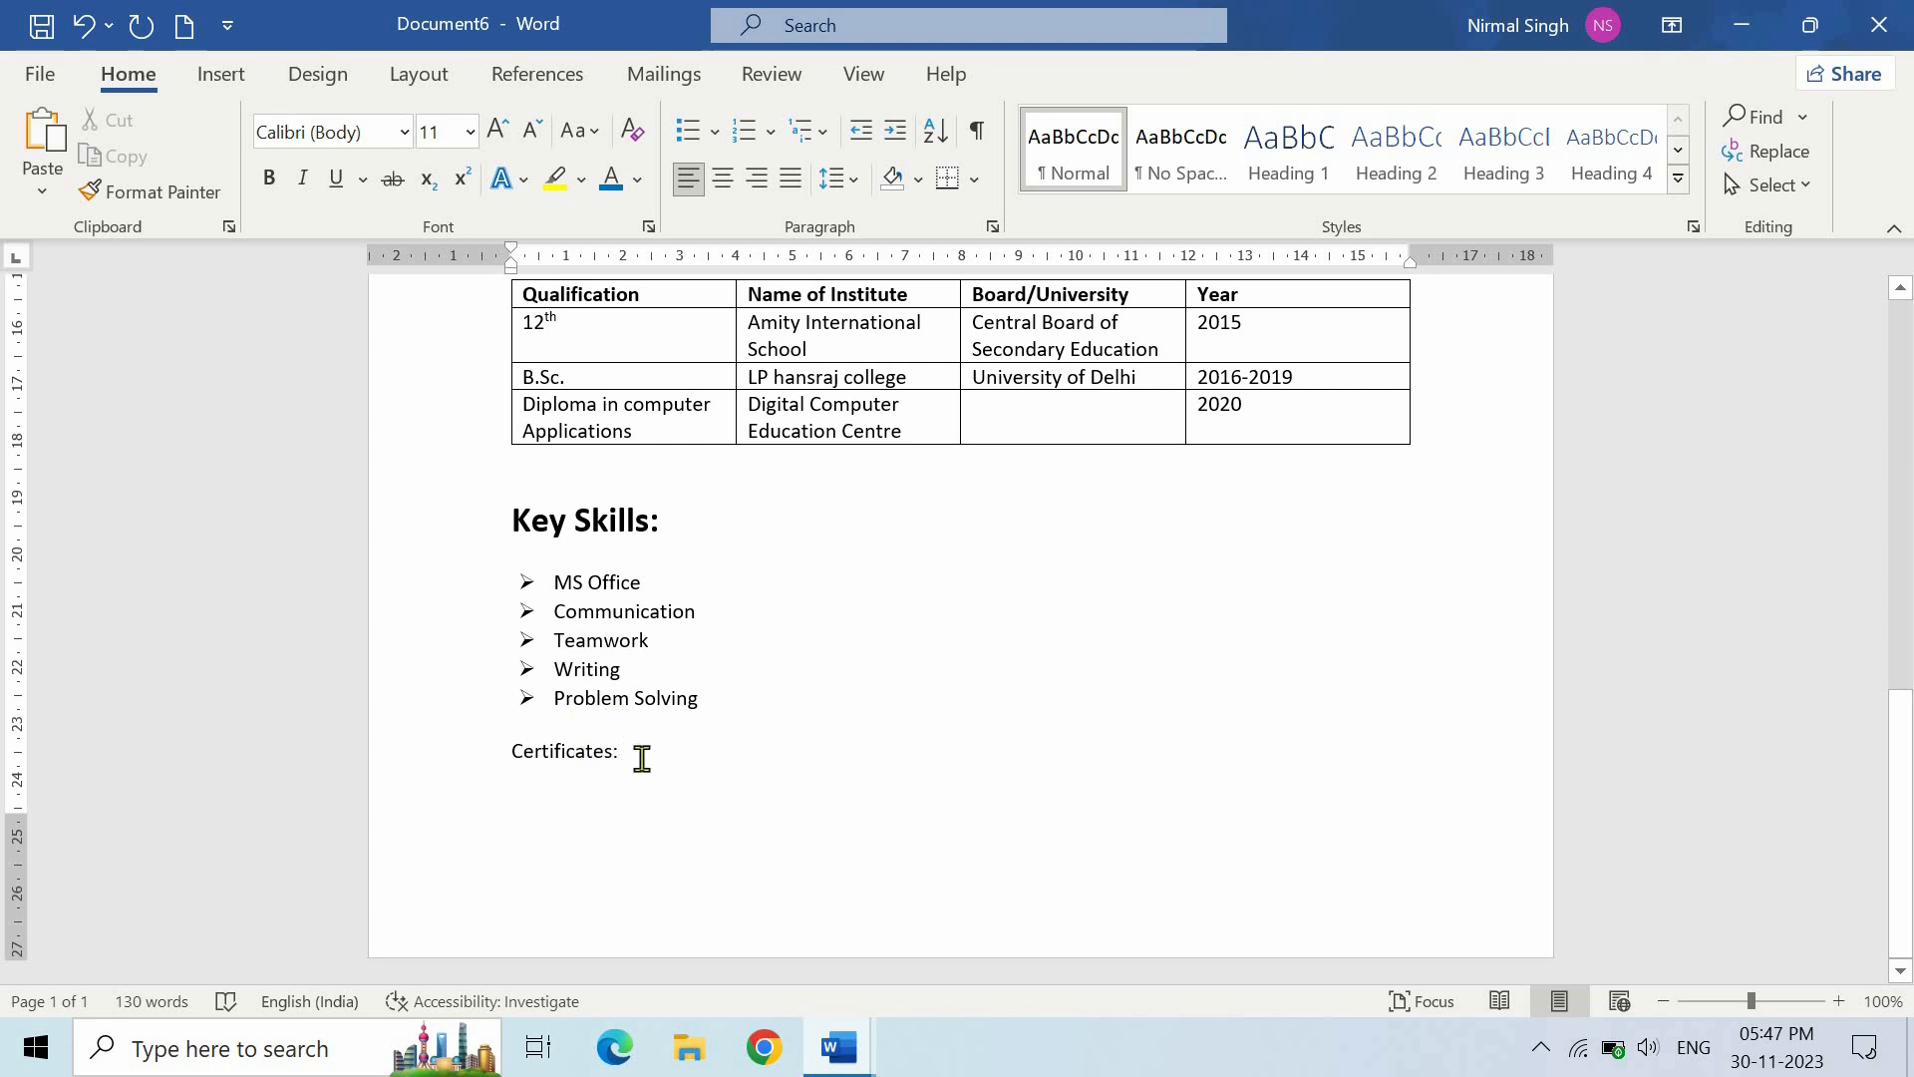
- Make the Certificates: heading bold at 18 pt
{"action": "triple_click", "coordinate": [518, 756]}
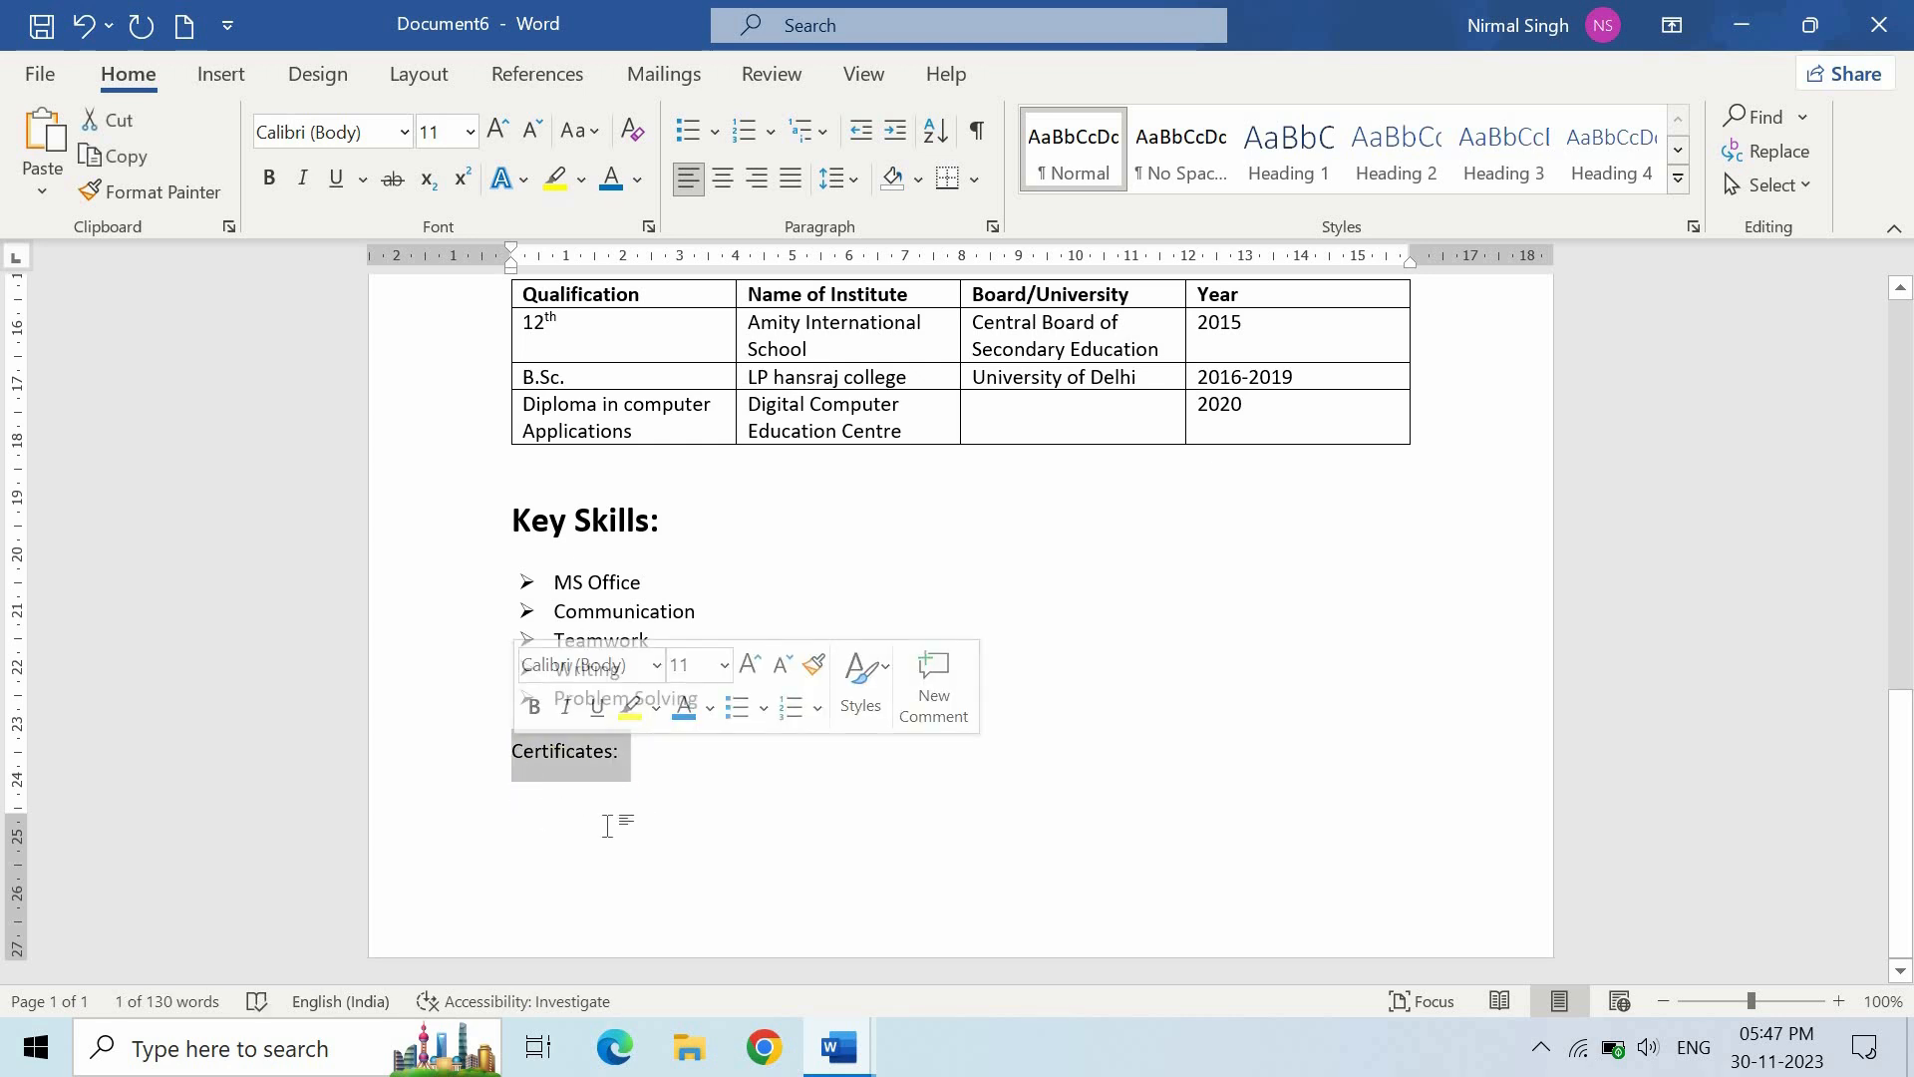
{"action": "left_click", "coordinate": [268, 177]}
{"action": "left_click", "coordinate": [469, 132]}
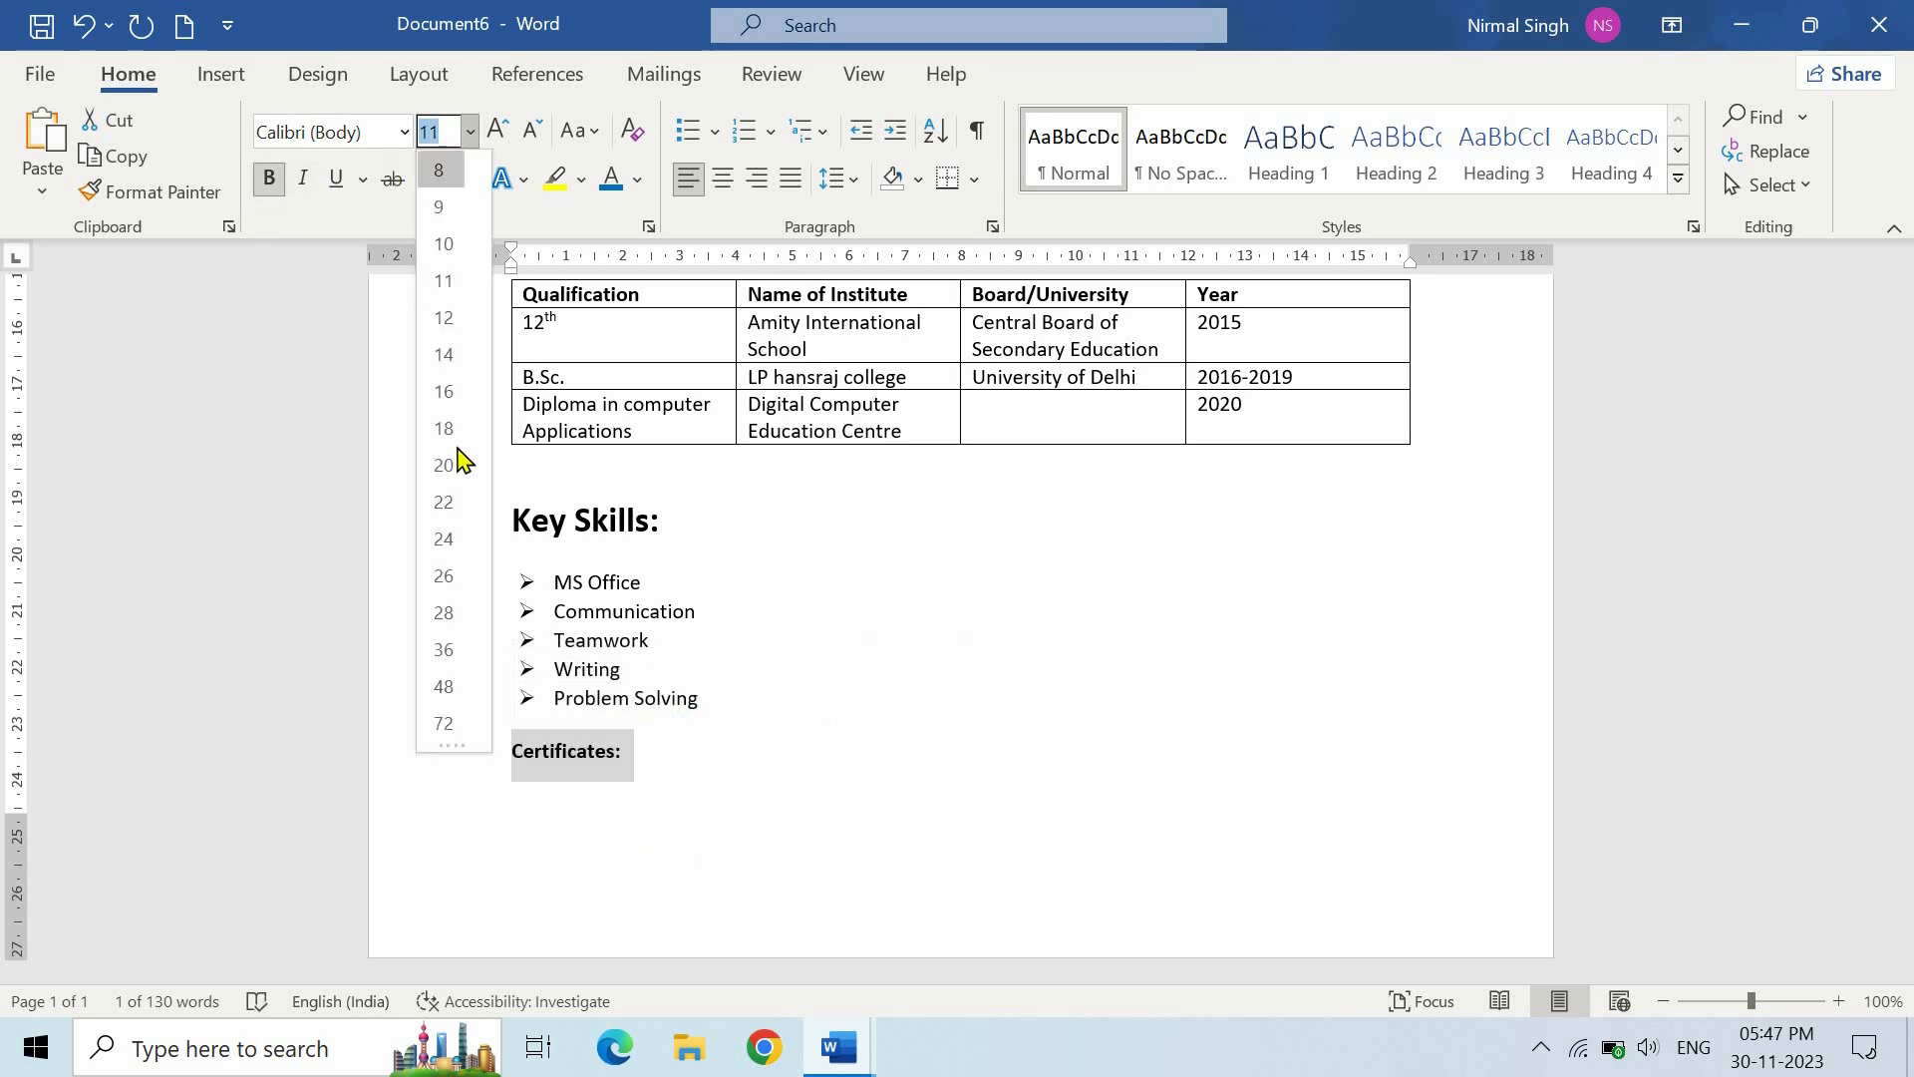
{"action": "left_click", "coordinate": [443, 431]}
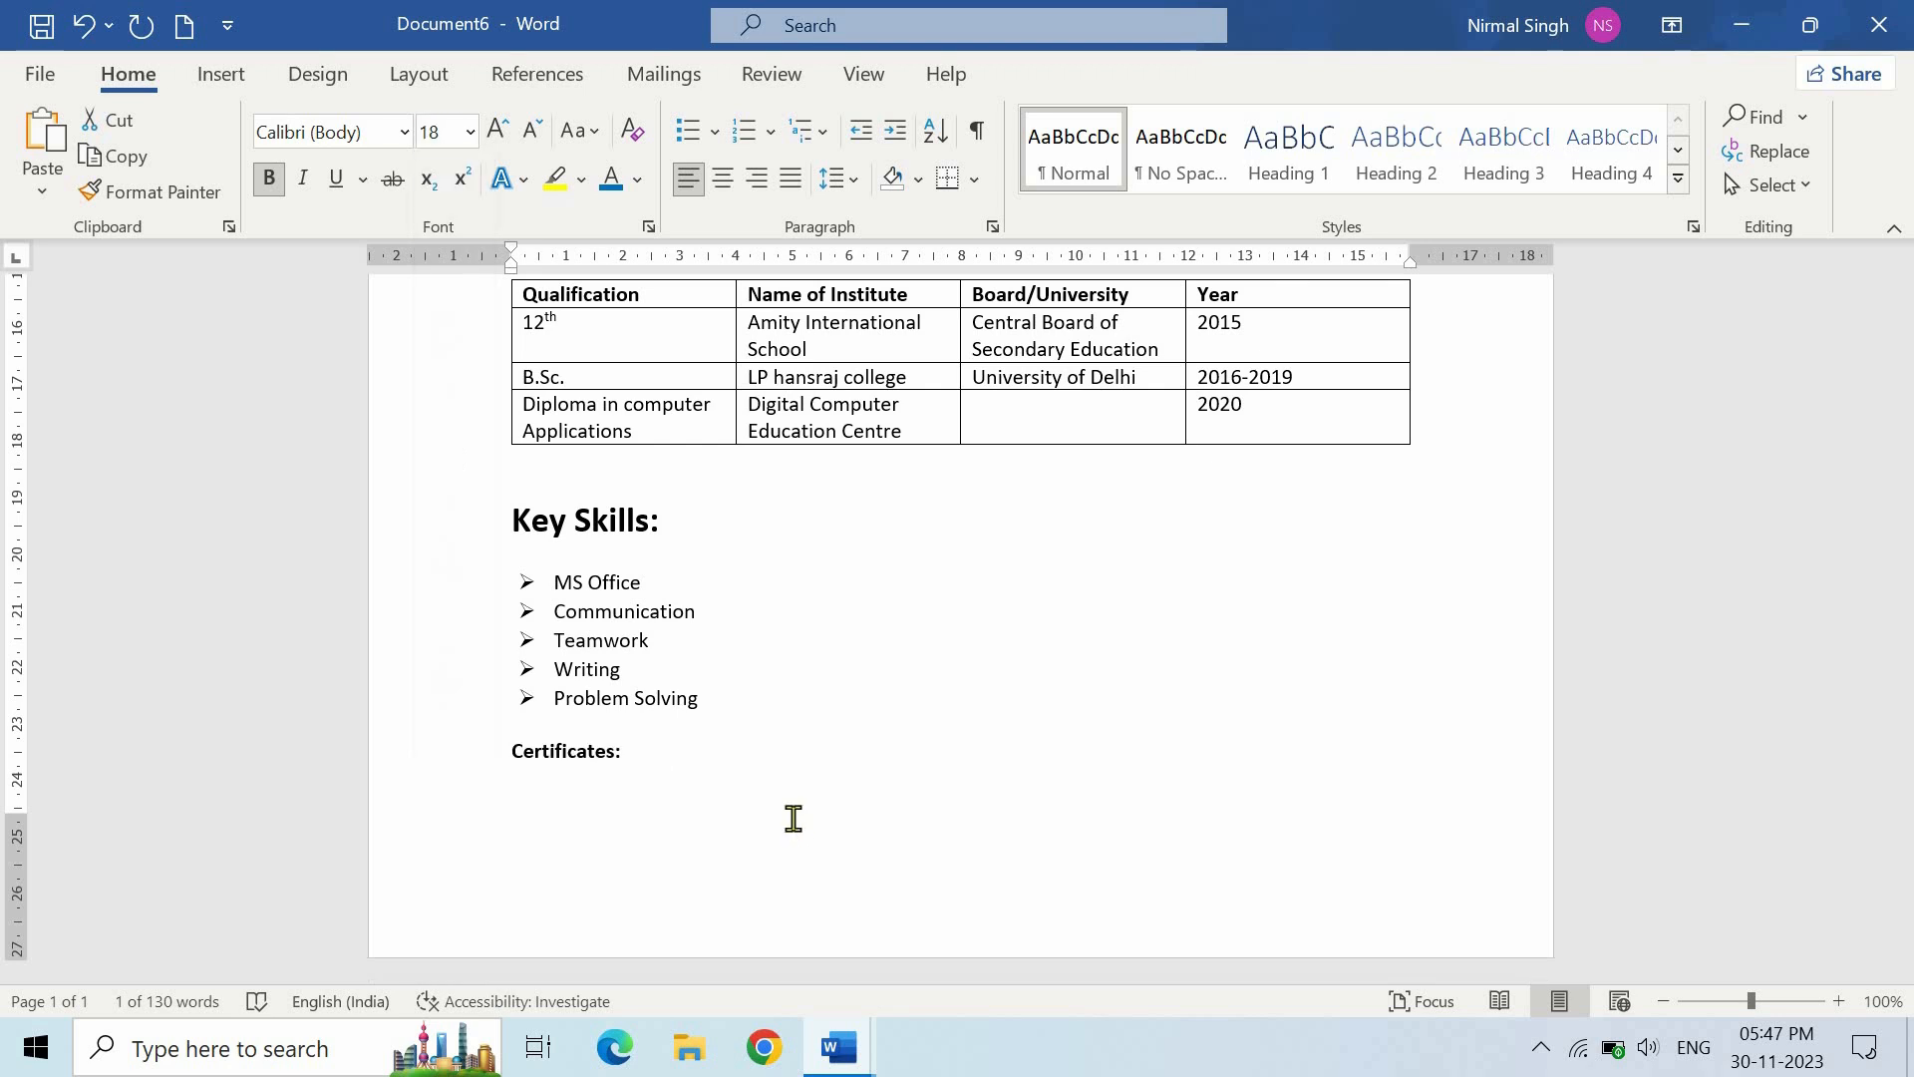
- Below it, add Normal-style arrow bullets indented about 0.5: 'DCA Certificate' and 'Tally Erp 9 + Tally Prime +'
{"action": "left_click", "coordinate": [769, 769]}
{"action": "key", "text": "Return"}
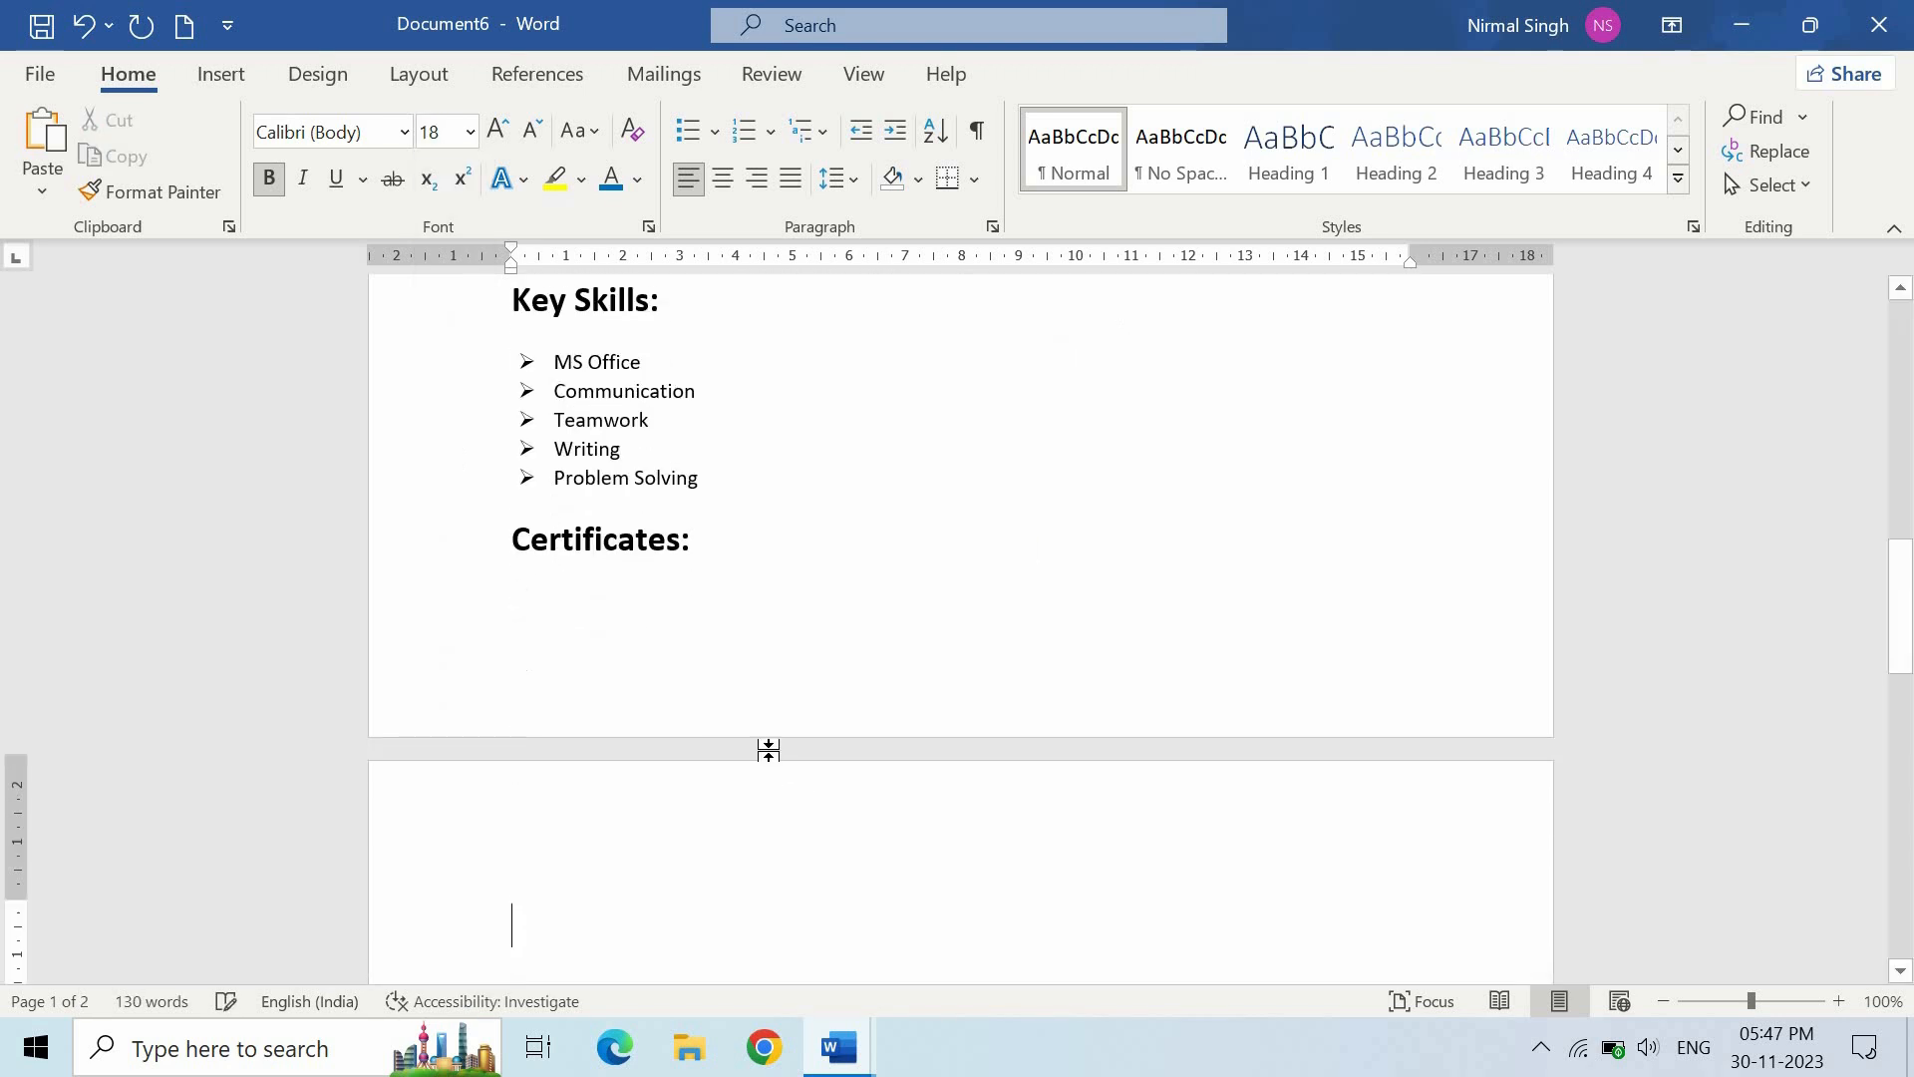
{"action": "left_click", "coordinate": [1068, 163]}
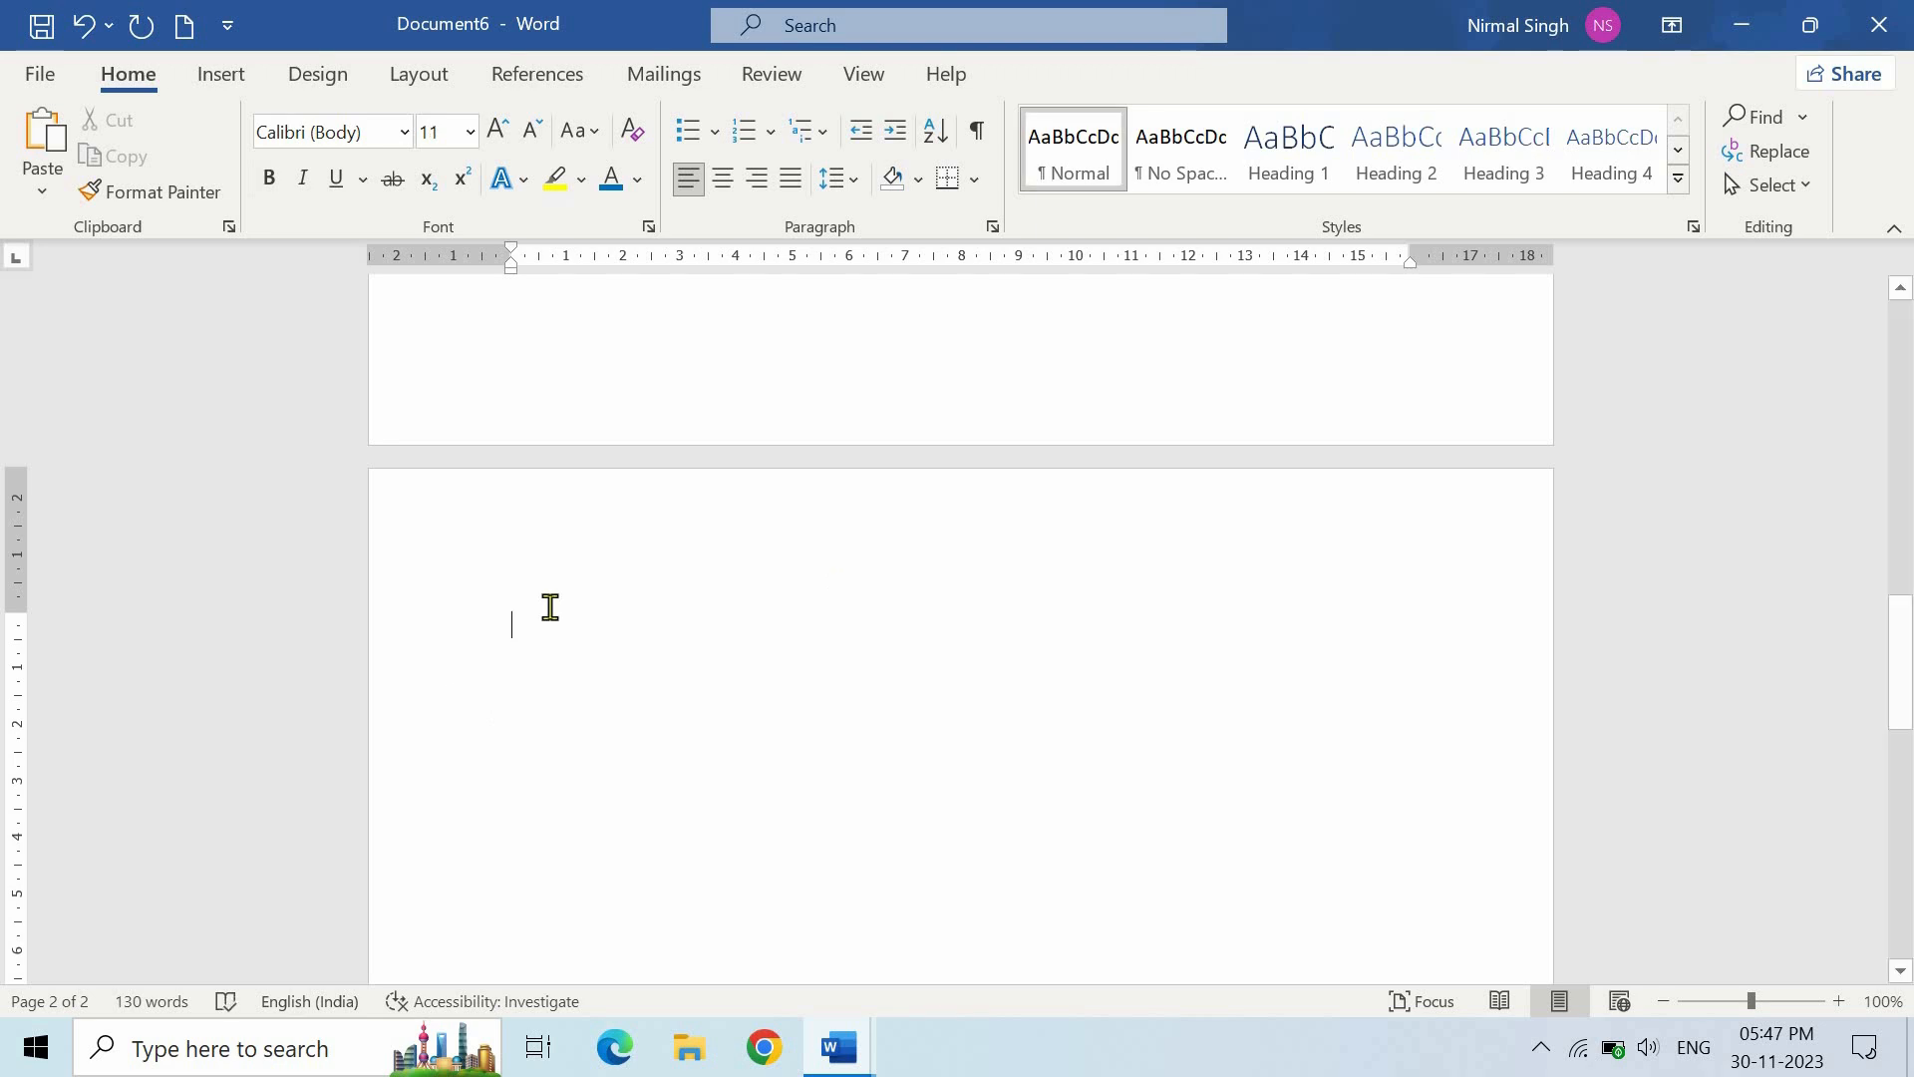
{"action": "left_click", "coordinate": [715, 131]}
{"action": "left_click", "coordinate": [709, 431]}
{"action": "left_click_drag", "start_coordinate": [584, 265], "coordinate": [539, 267]}
{"action": "type", "text": "DCA Certificate"}
{"action": "key", "text": "Return"}
{"action": "type", "text": "Tally Erp 9 + Tally Prime + GST"}
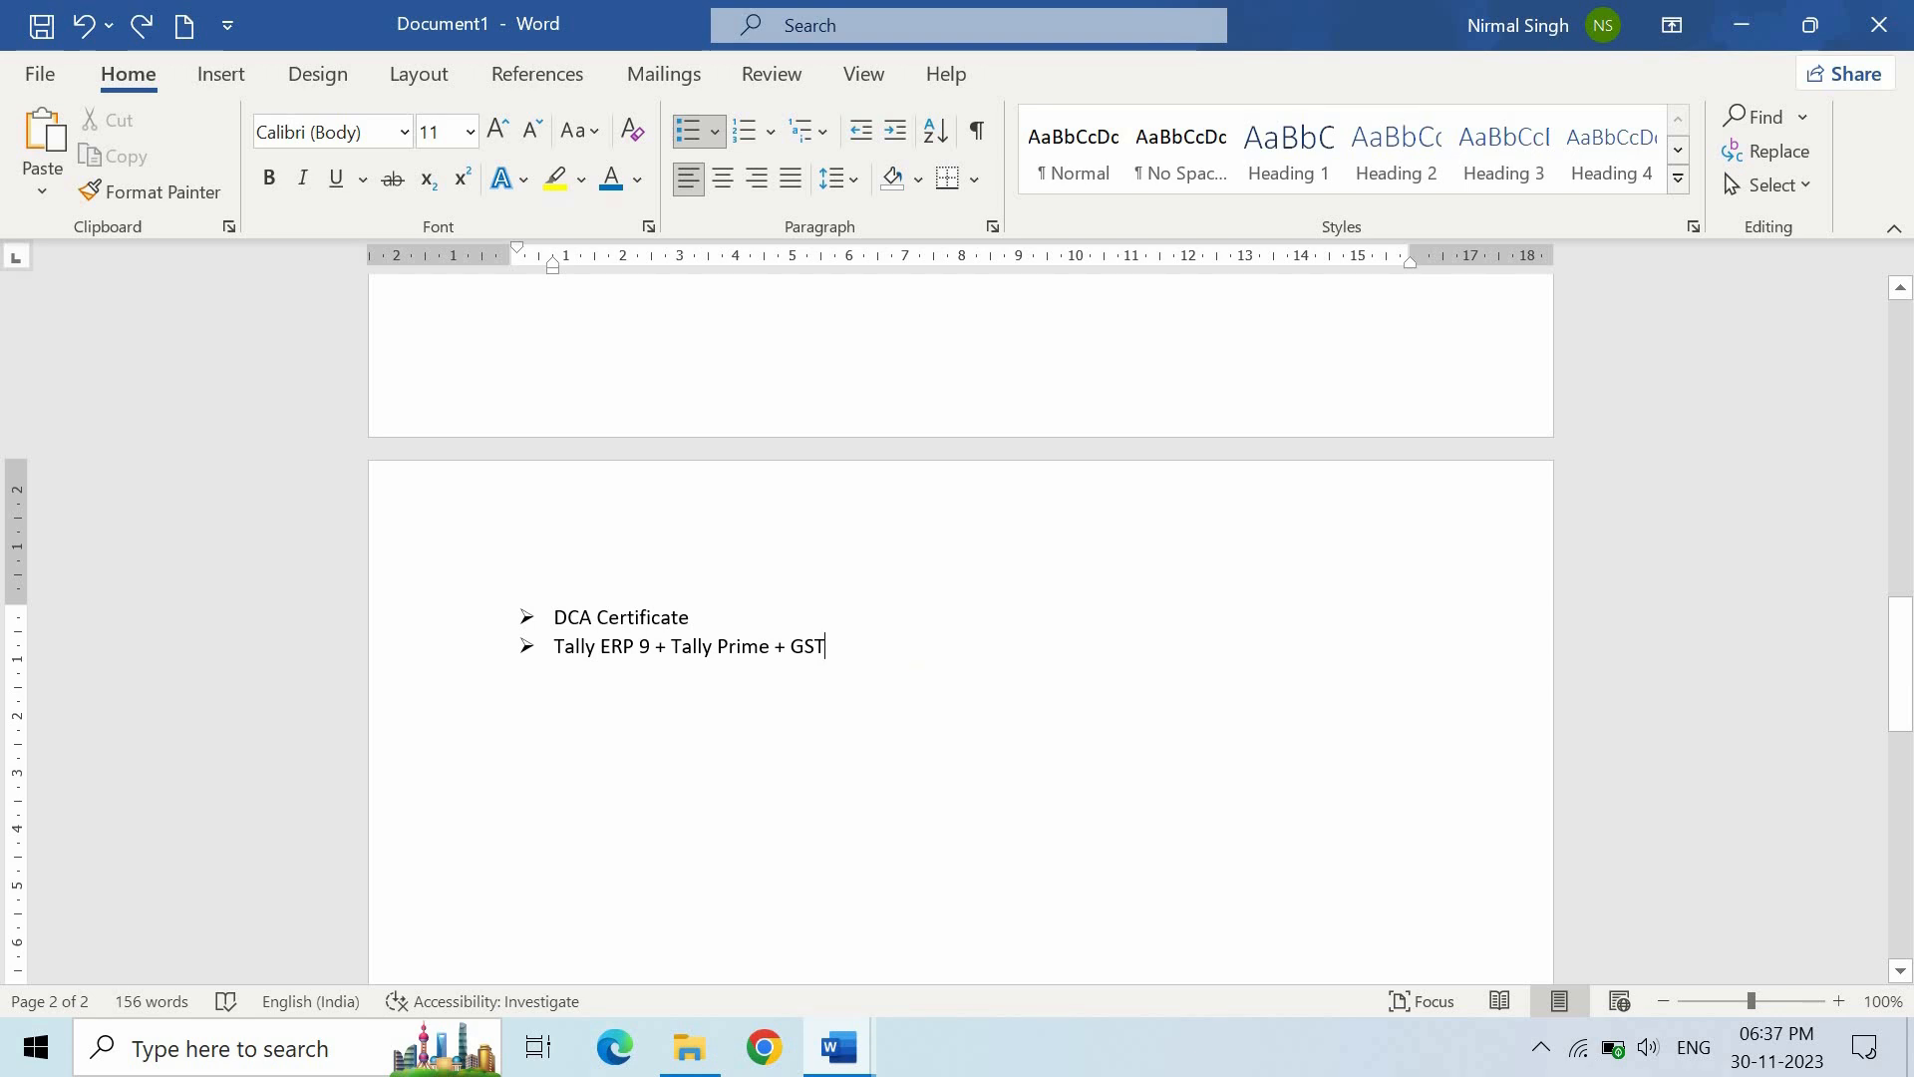
{"action": "key", "text": "Return"}
{"action": "key", "text": "Return"}
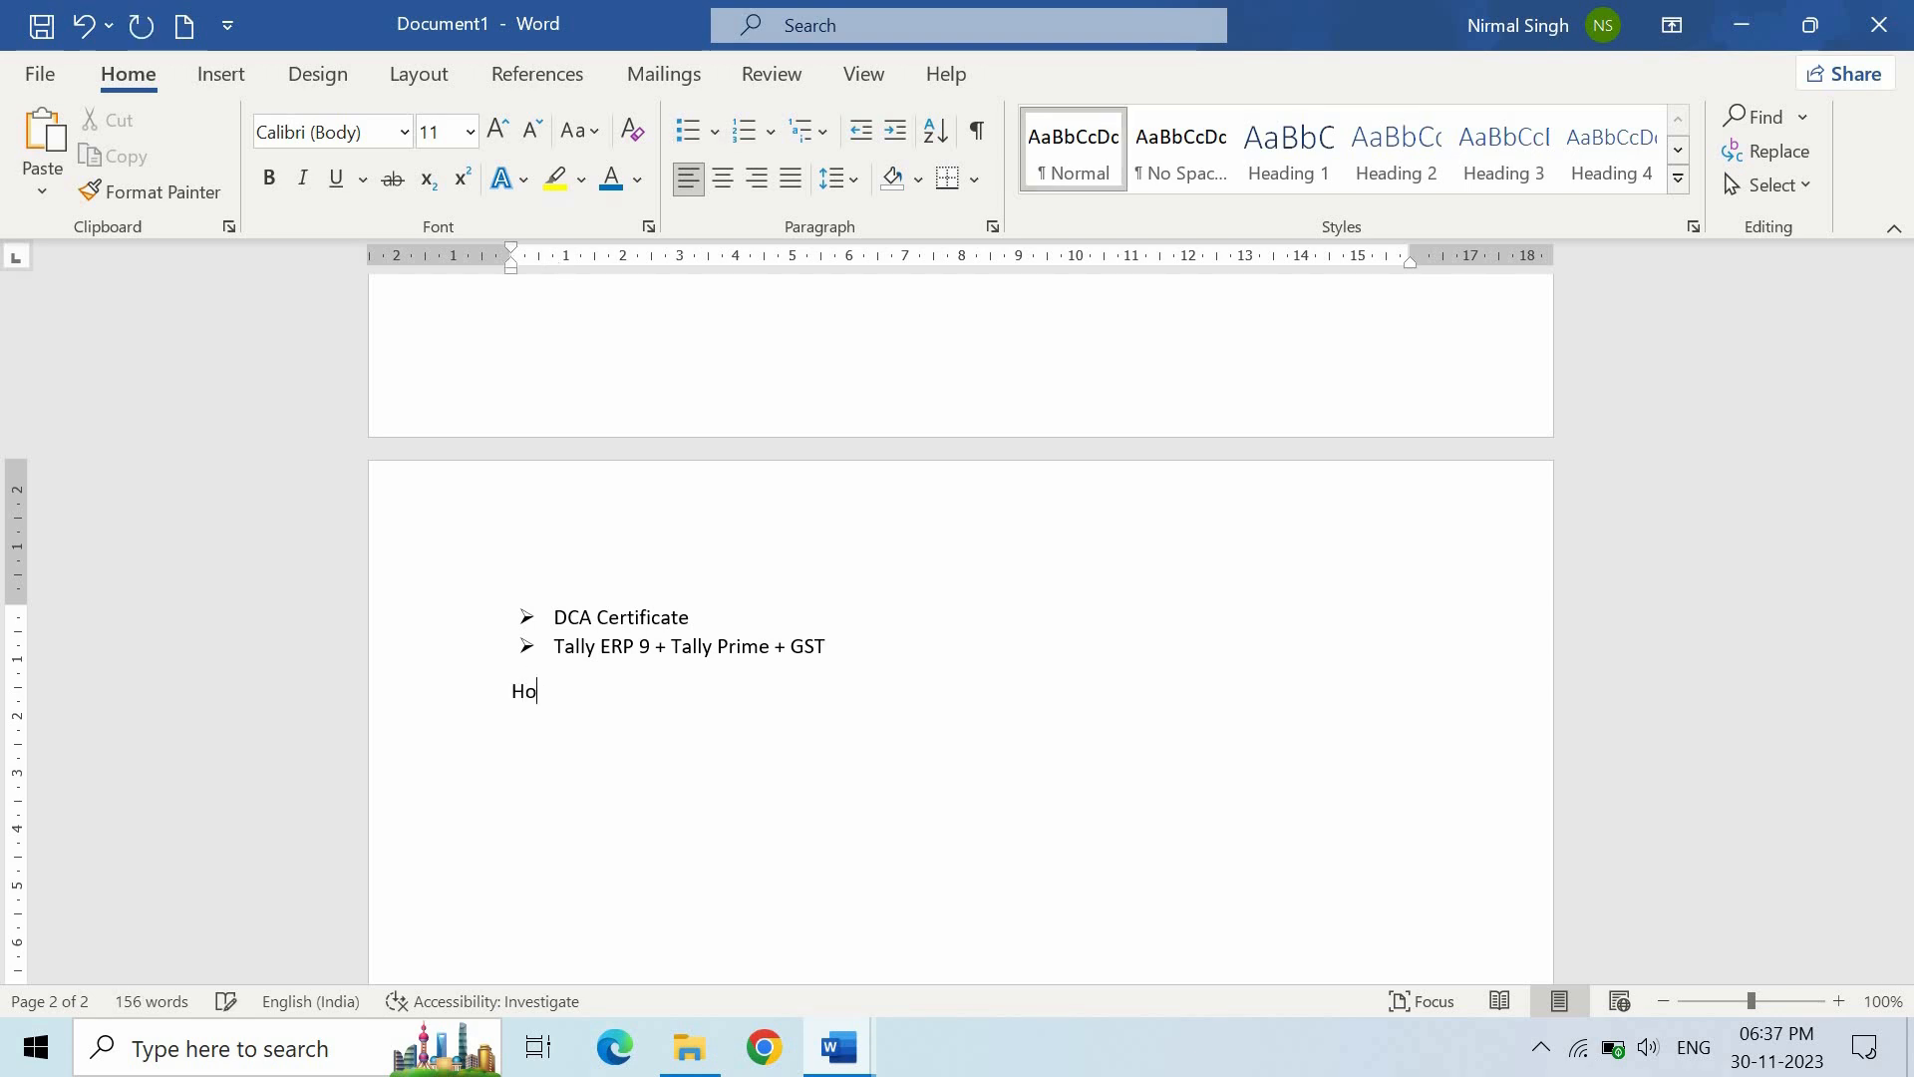
- Type the 'Hobbies & Interests:' heading and make it bold at 18 pt
{"action": "type", "text": "Hobbies & Interests:"}
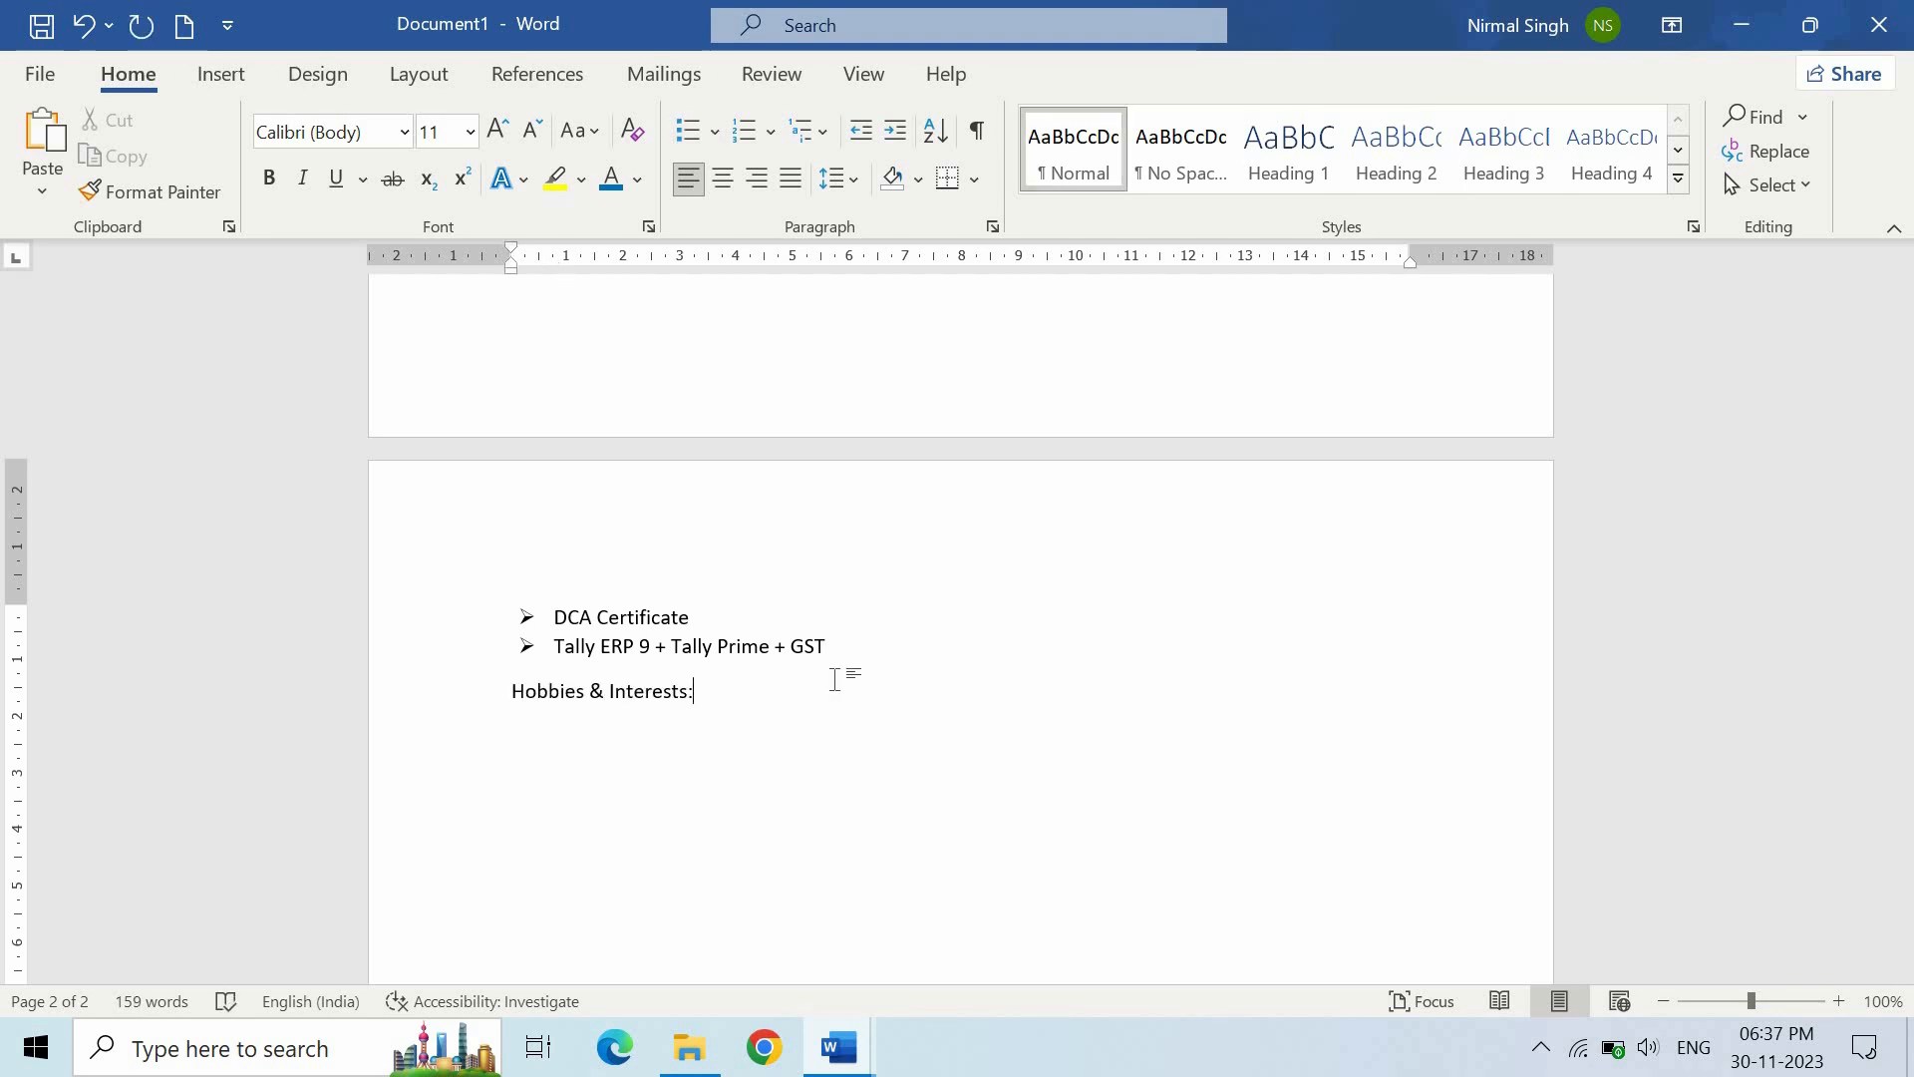
{"action": "triple_click", "coordinate": [519, 695]}
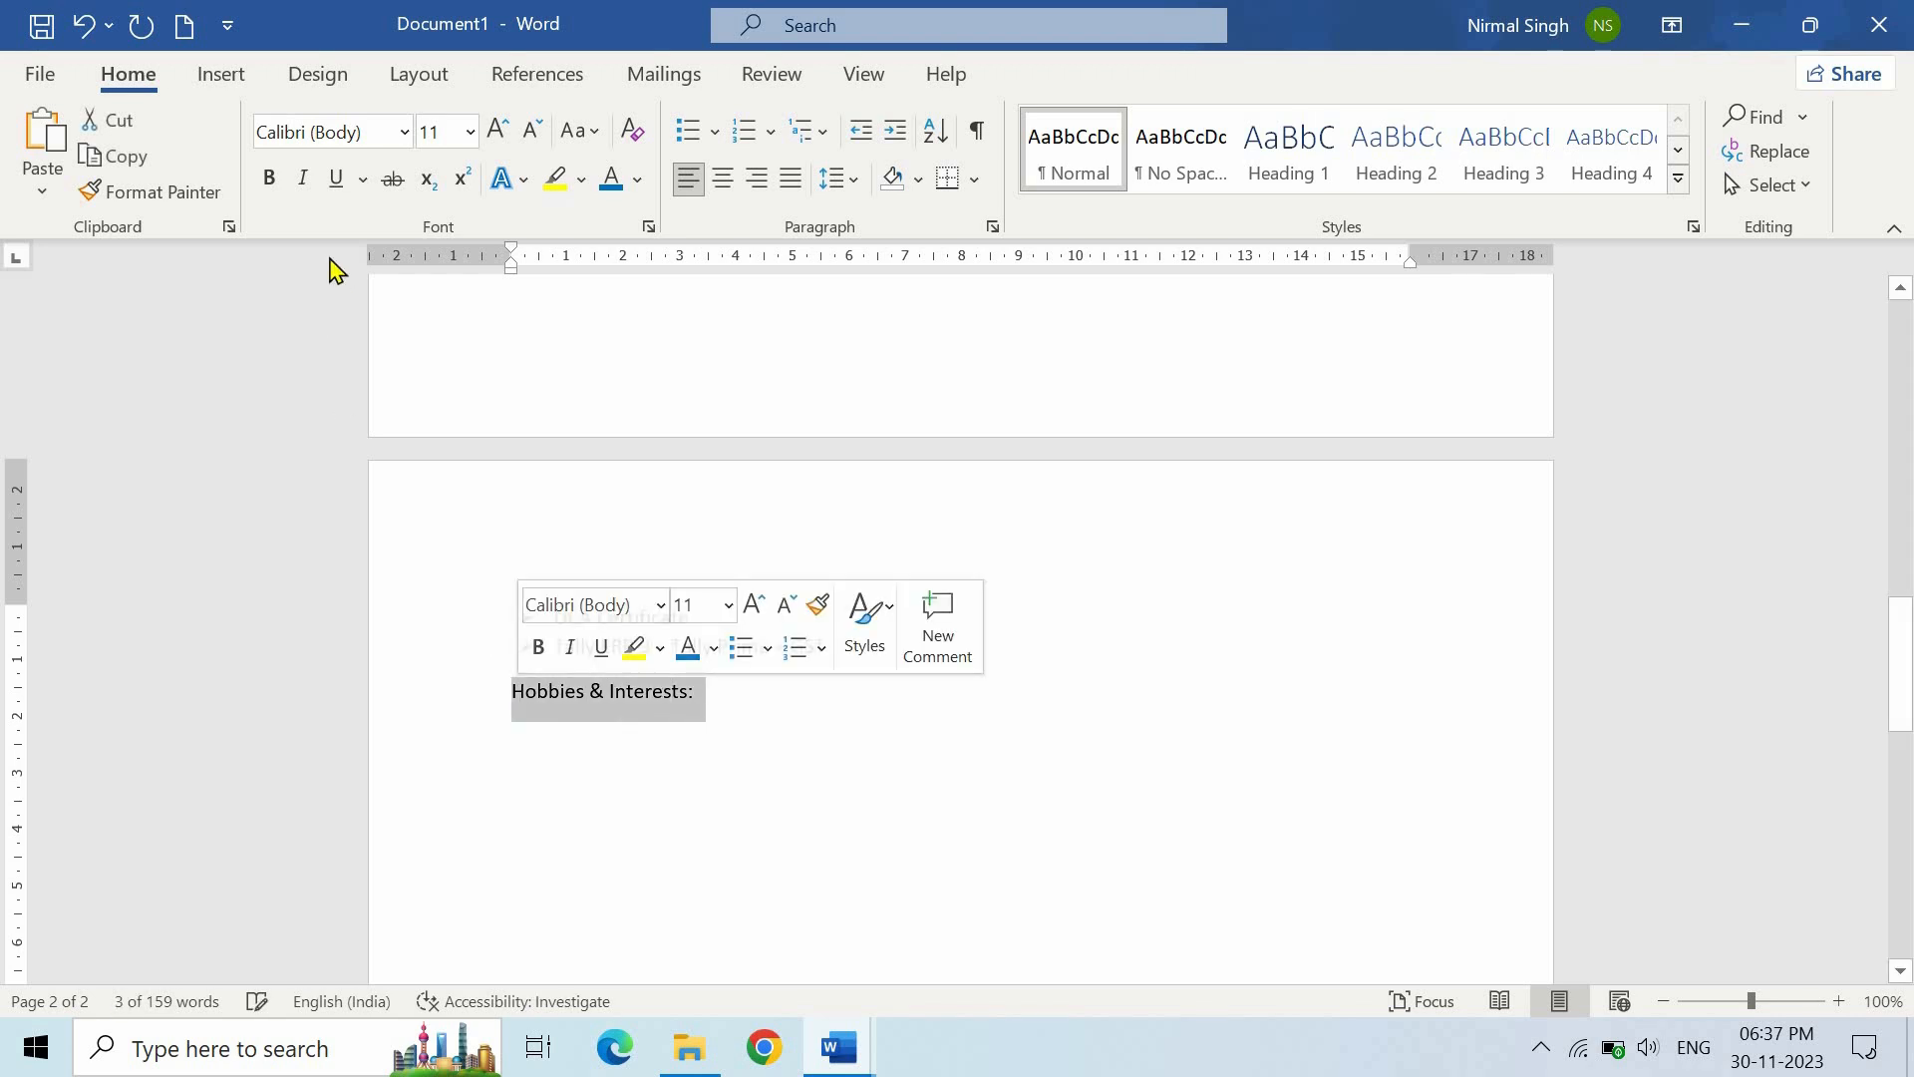
{"action": "left_click", "coordinate": [269, 182]}
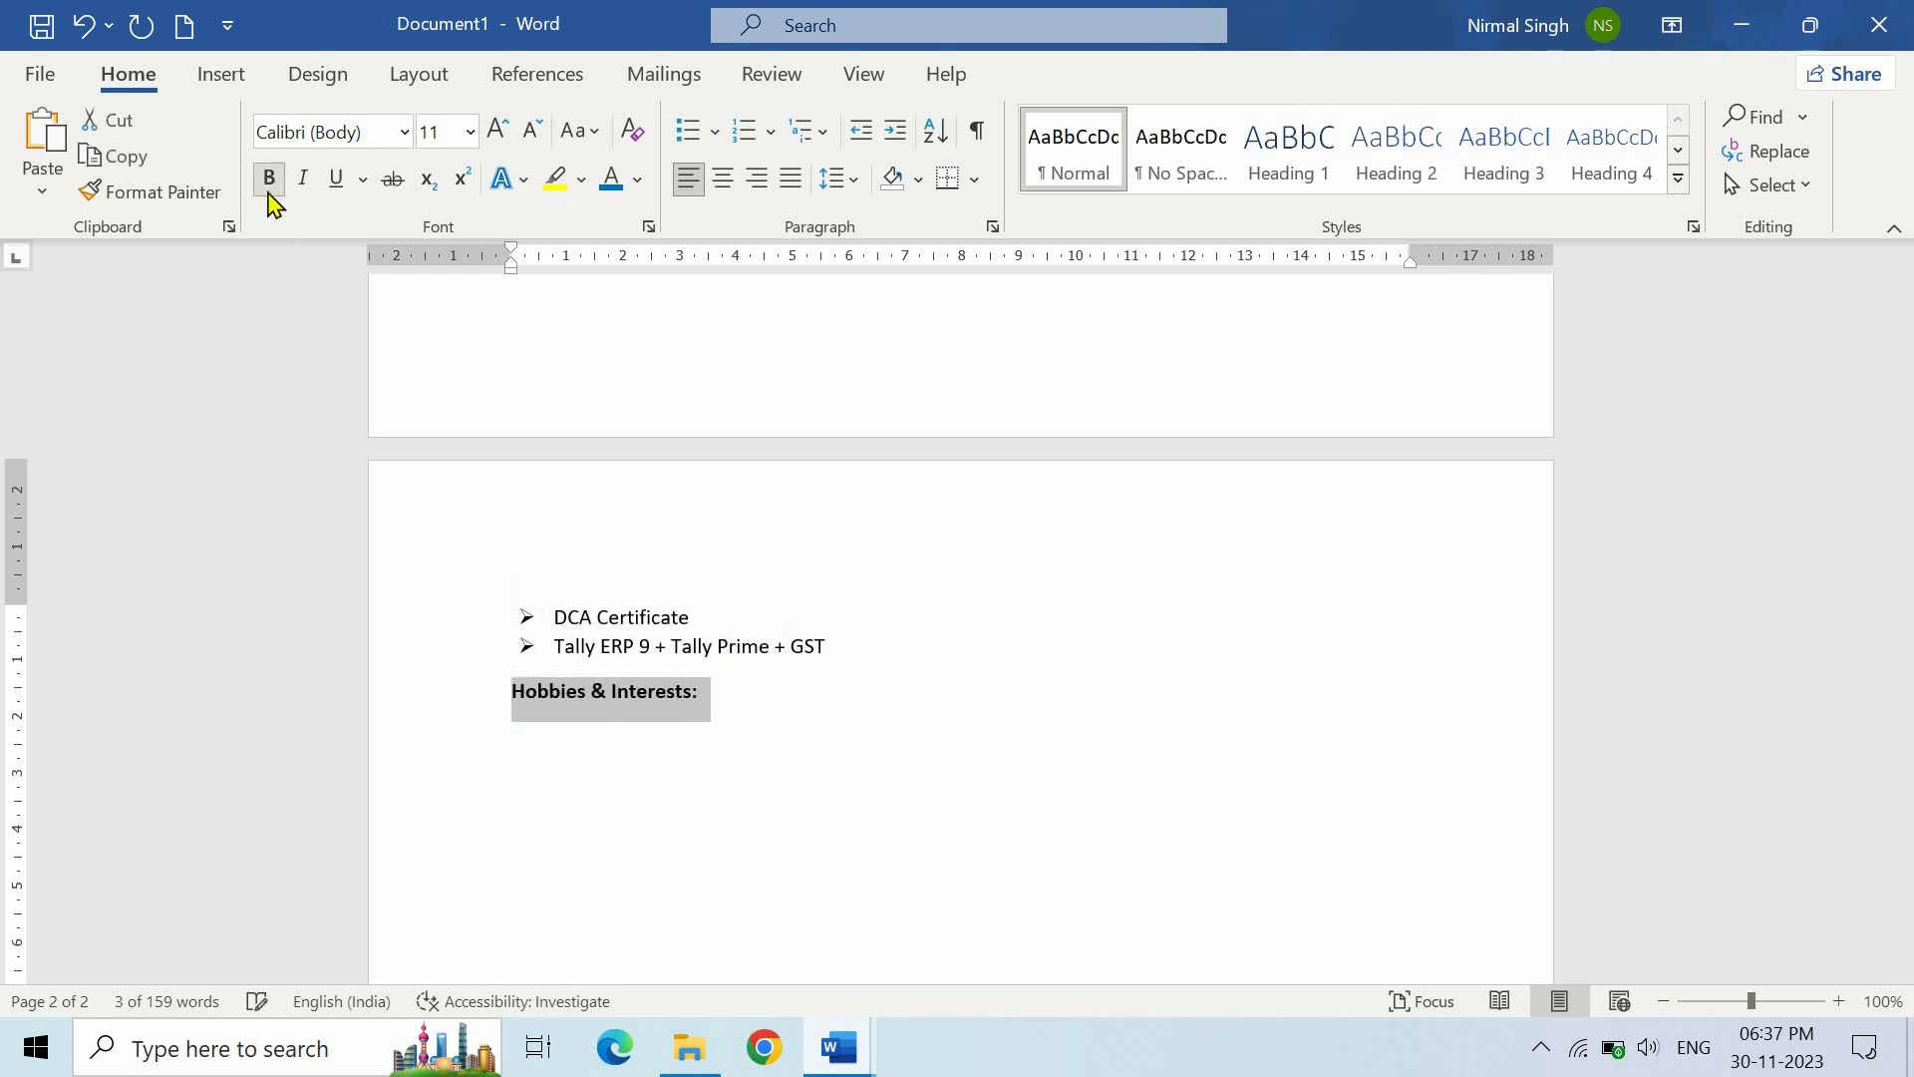
{"action": "left_click", "coordinate": [469, 132]}
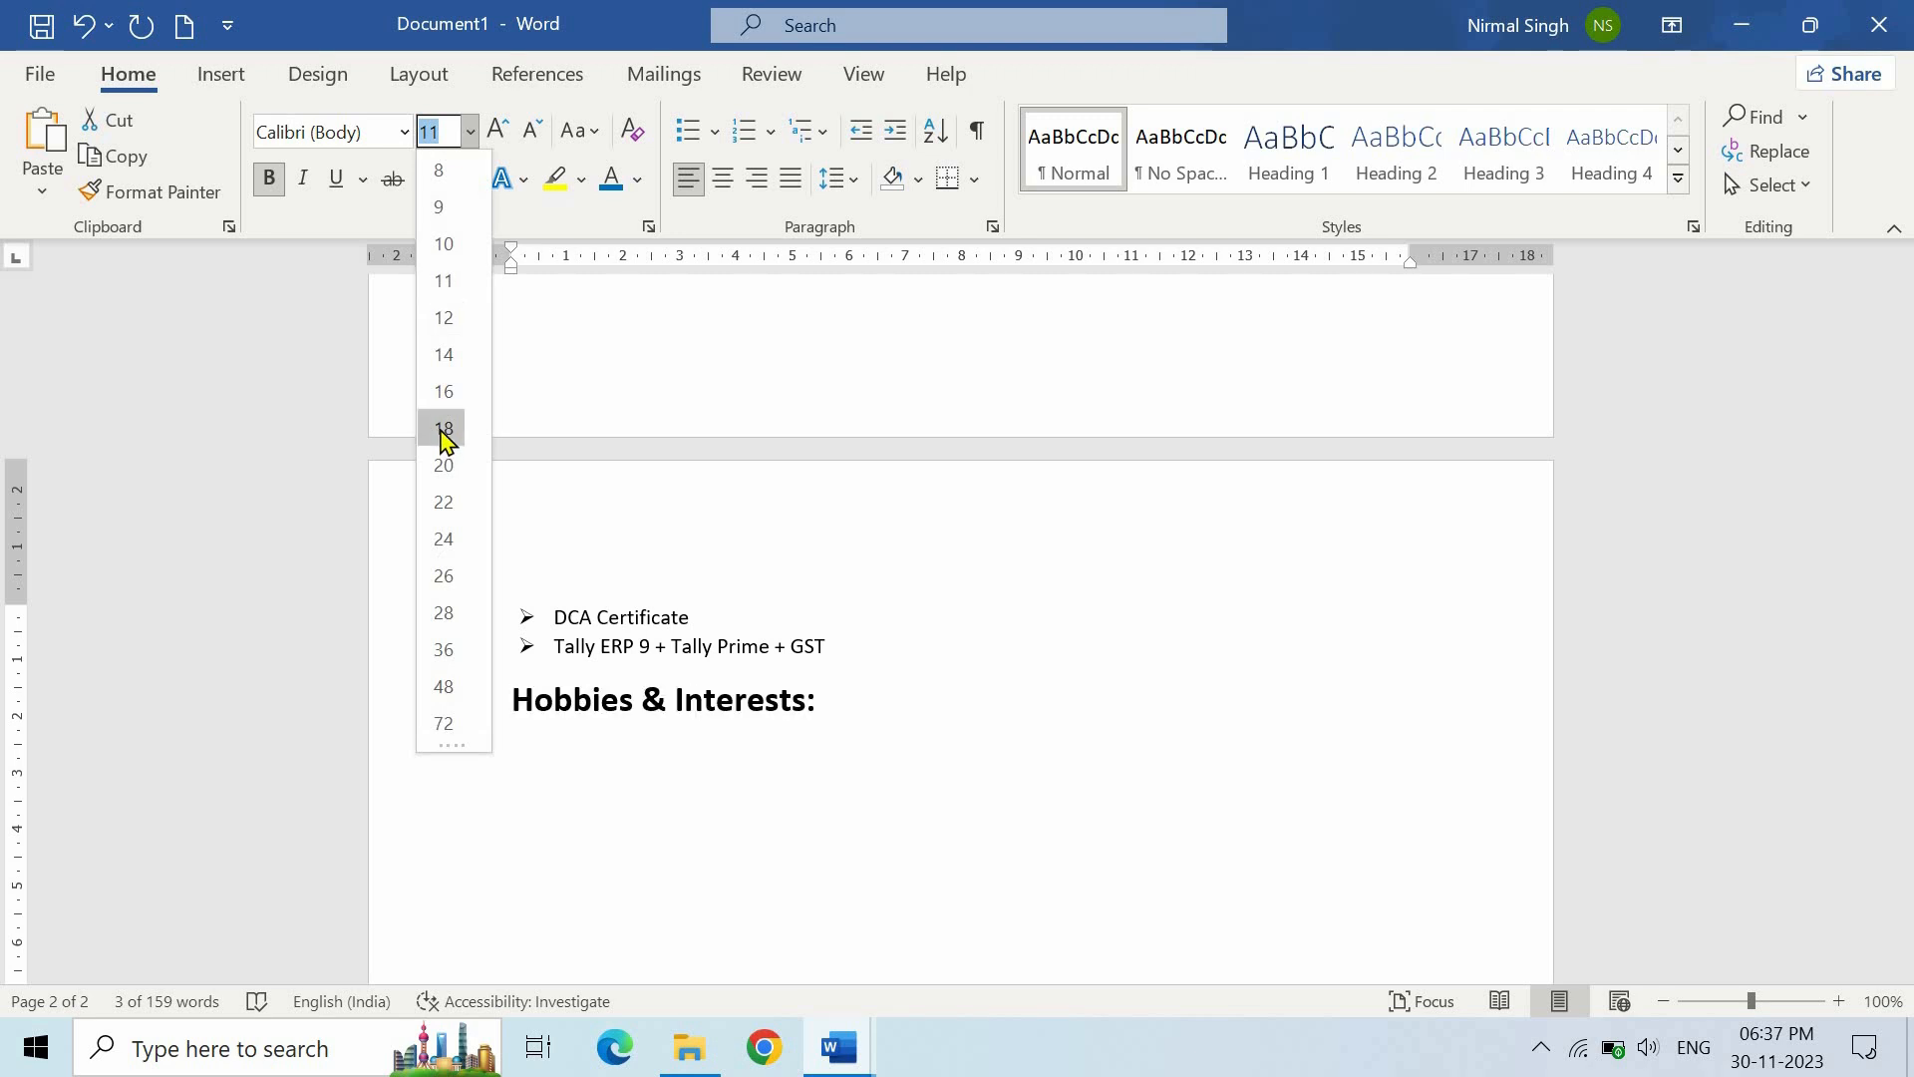
{"action": "key", "text": "Return"}
- Paste the six hobbies as Normal text under the heading and give them arrow bullets
{"action": "left_click", "coordinate": [842, 706]}
{"action": "key", "text": "Return"}
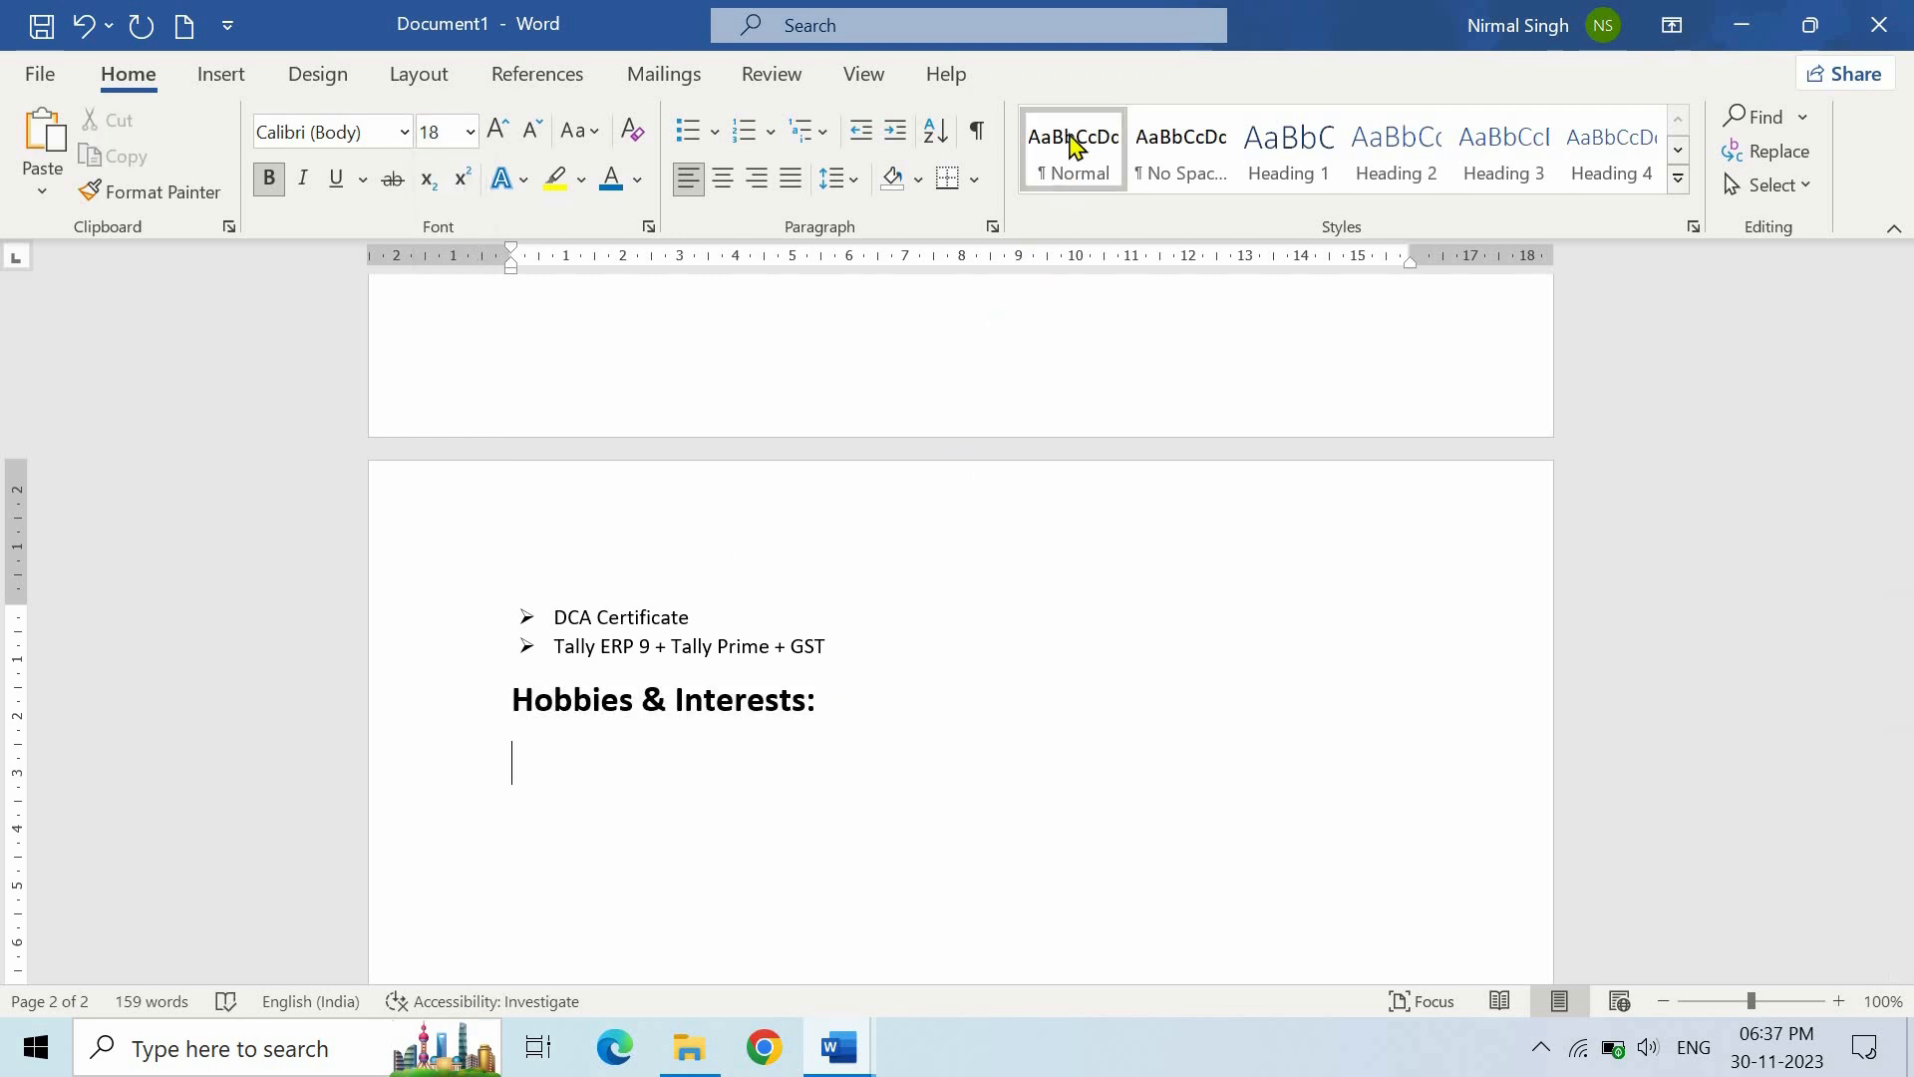
{"action": "left_click", "coordinate": [1075, 145]}
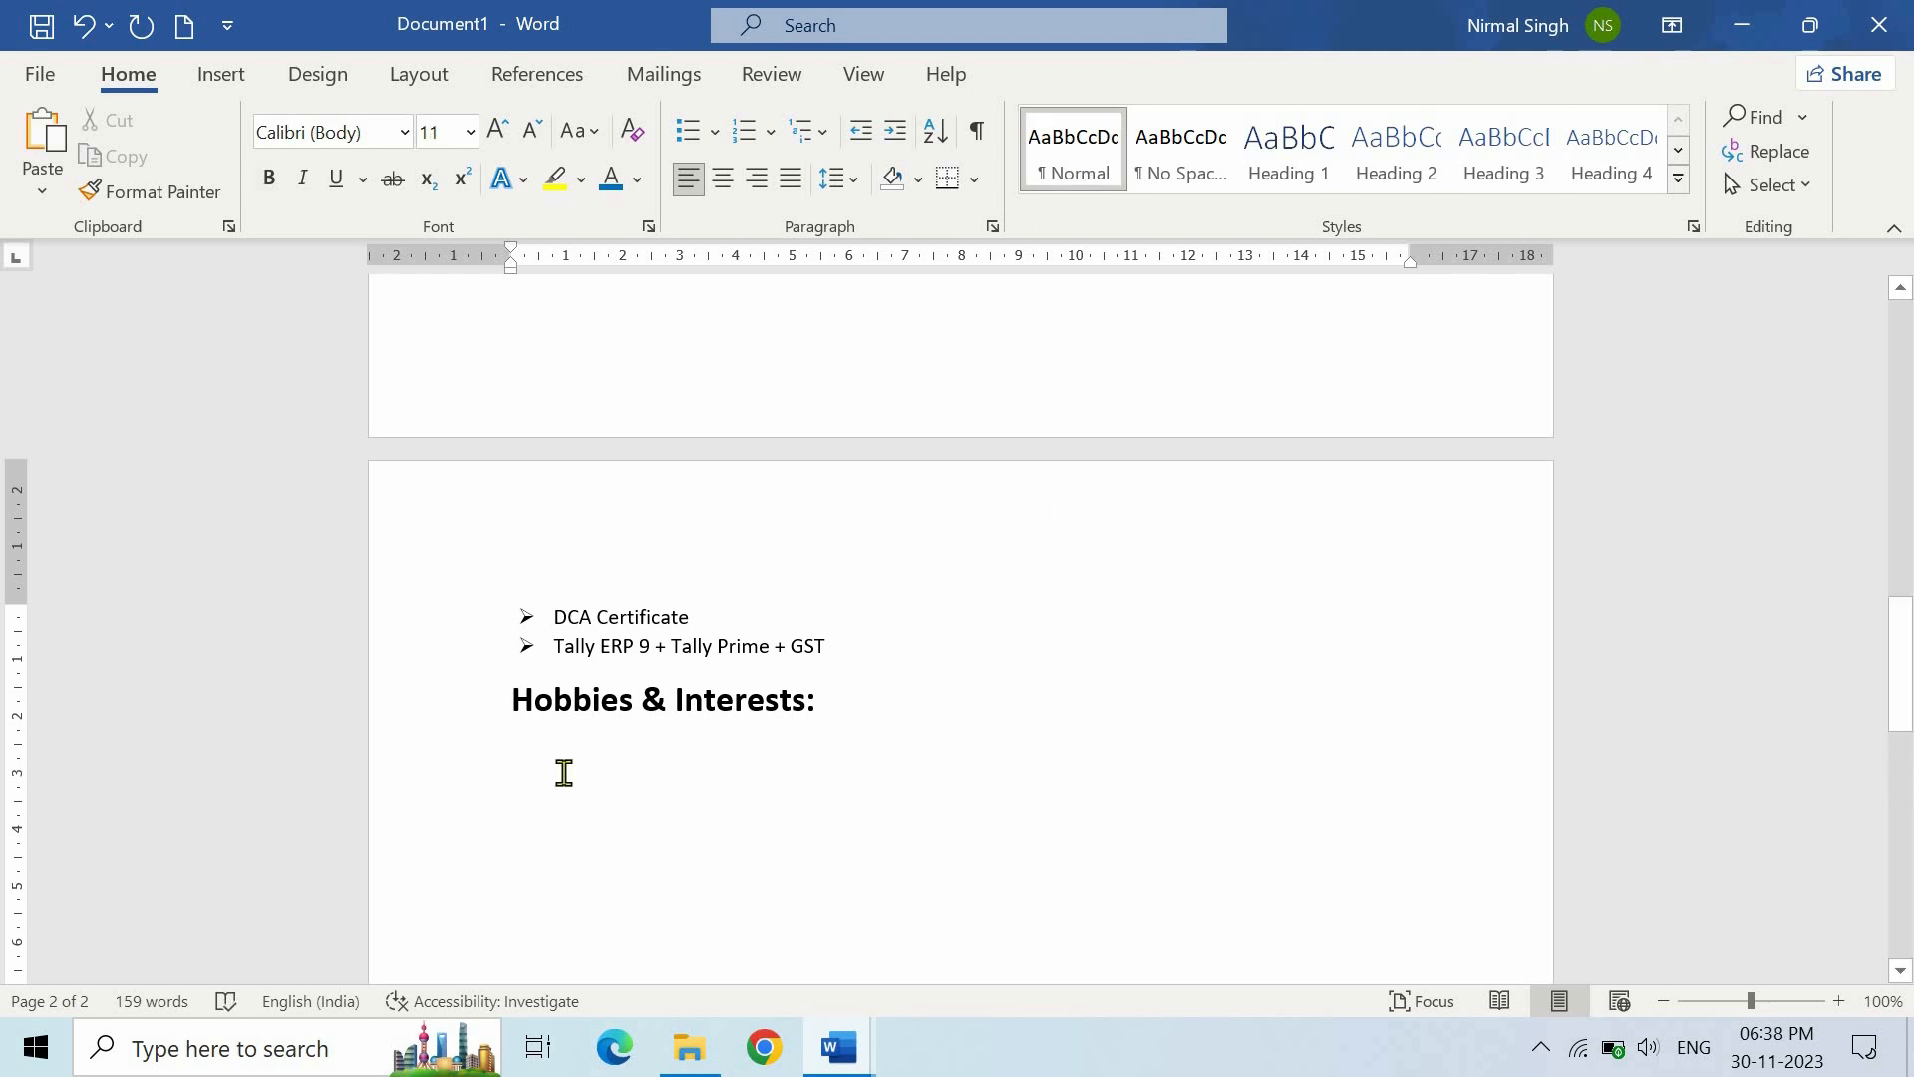
{"action": "type", "text": "Photography Writing Music Reading Dance Cricket"}
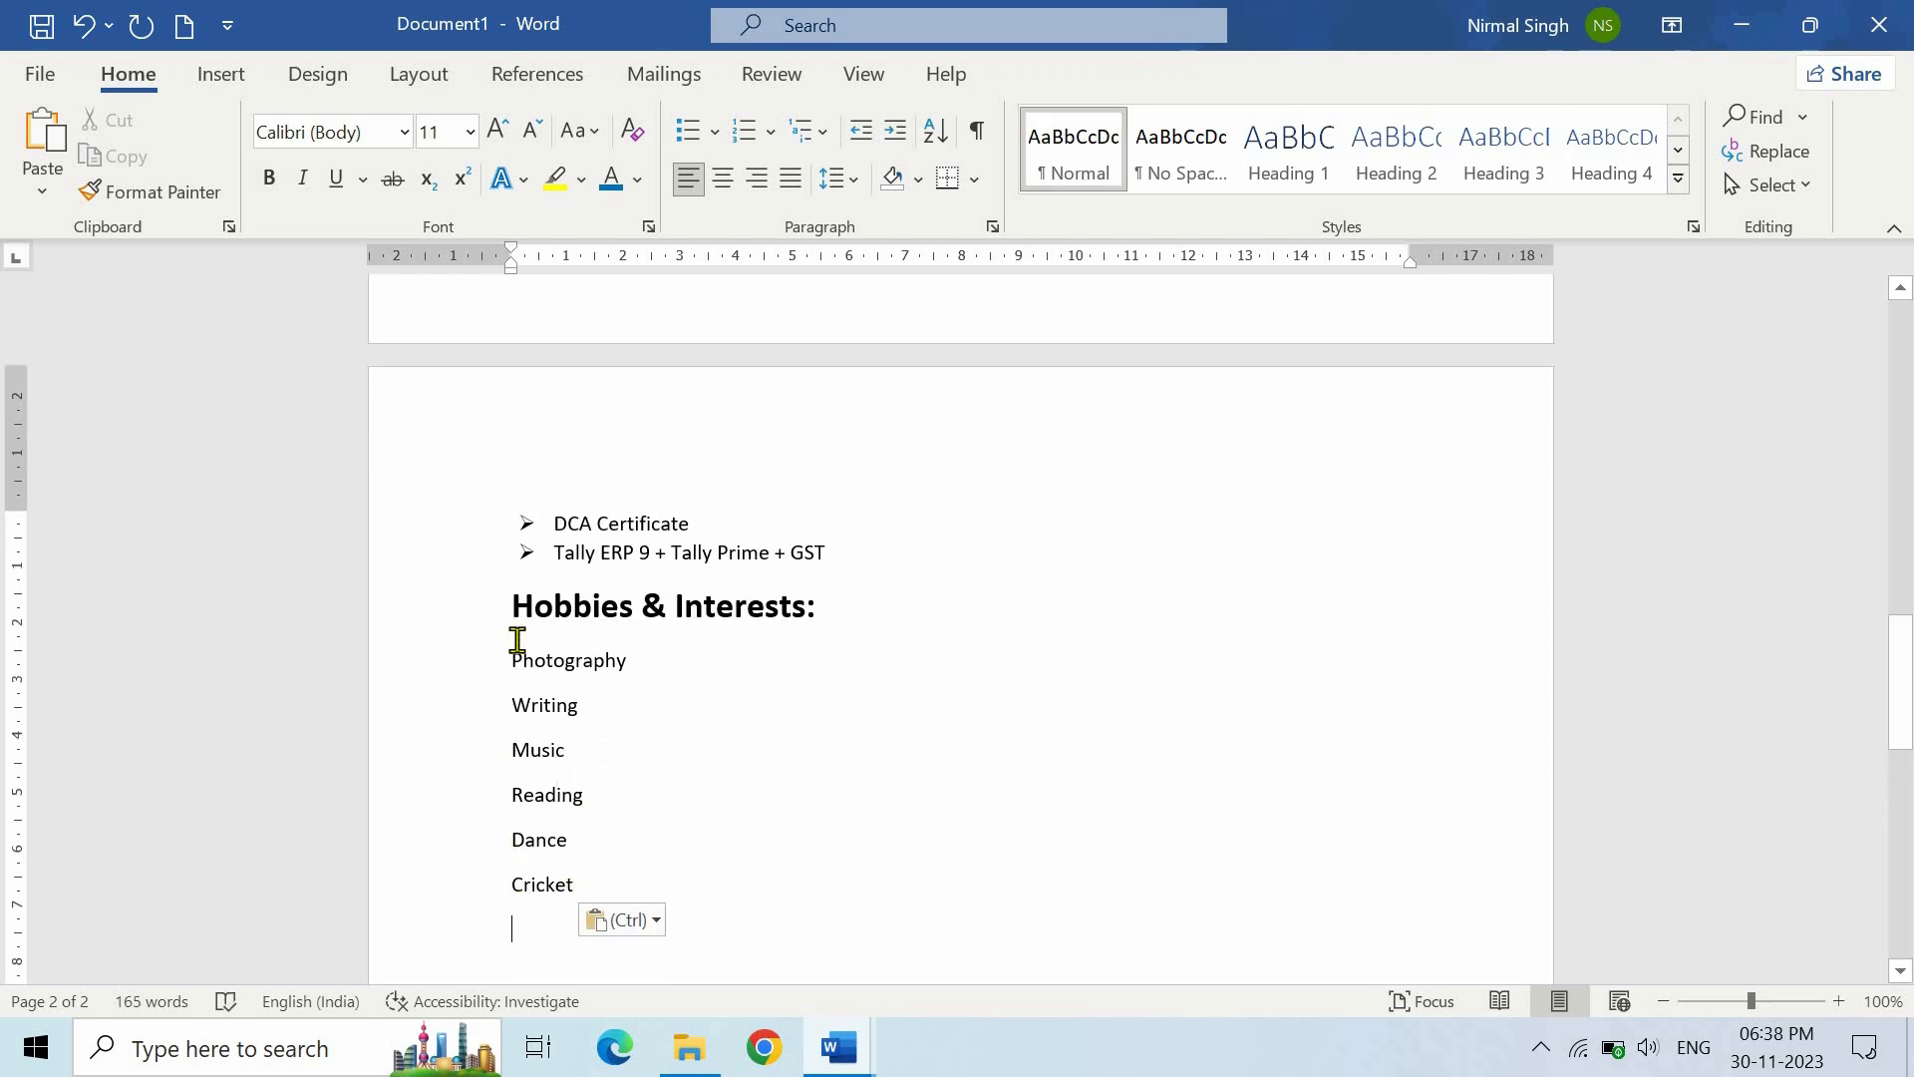
{"action": "left_click", "coordinate": [517, 640], "text": "shift"}
{"action": "left_click", "coordinate": [687, 129]}
{"action": "left_click", "coordinate": [720, 810]}
{"action": "scroll", "coordinate": [758, 742], "scroll_direction": "up", "scroll_amount": 10}
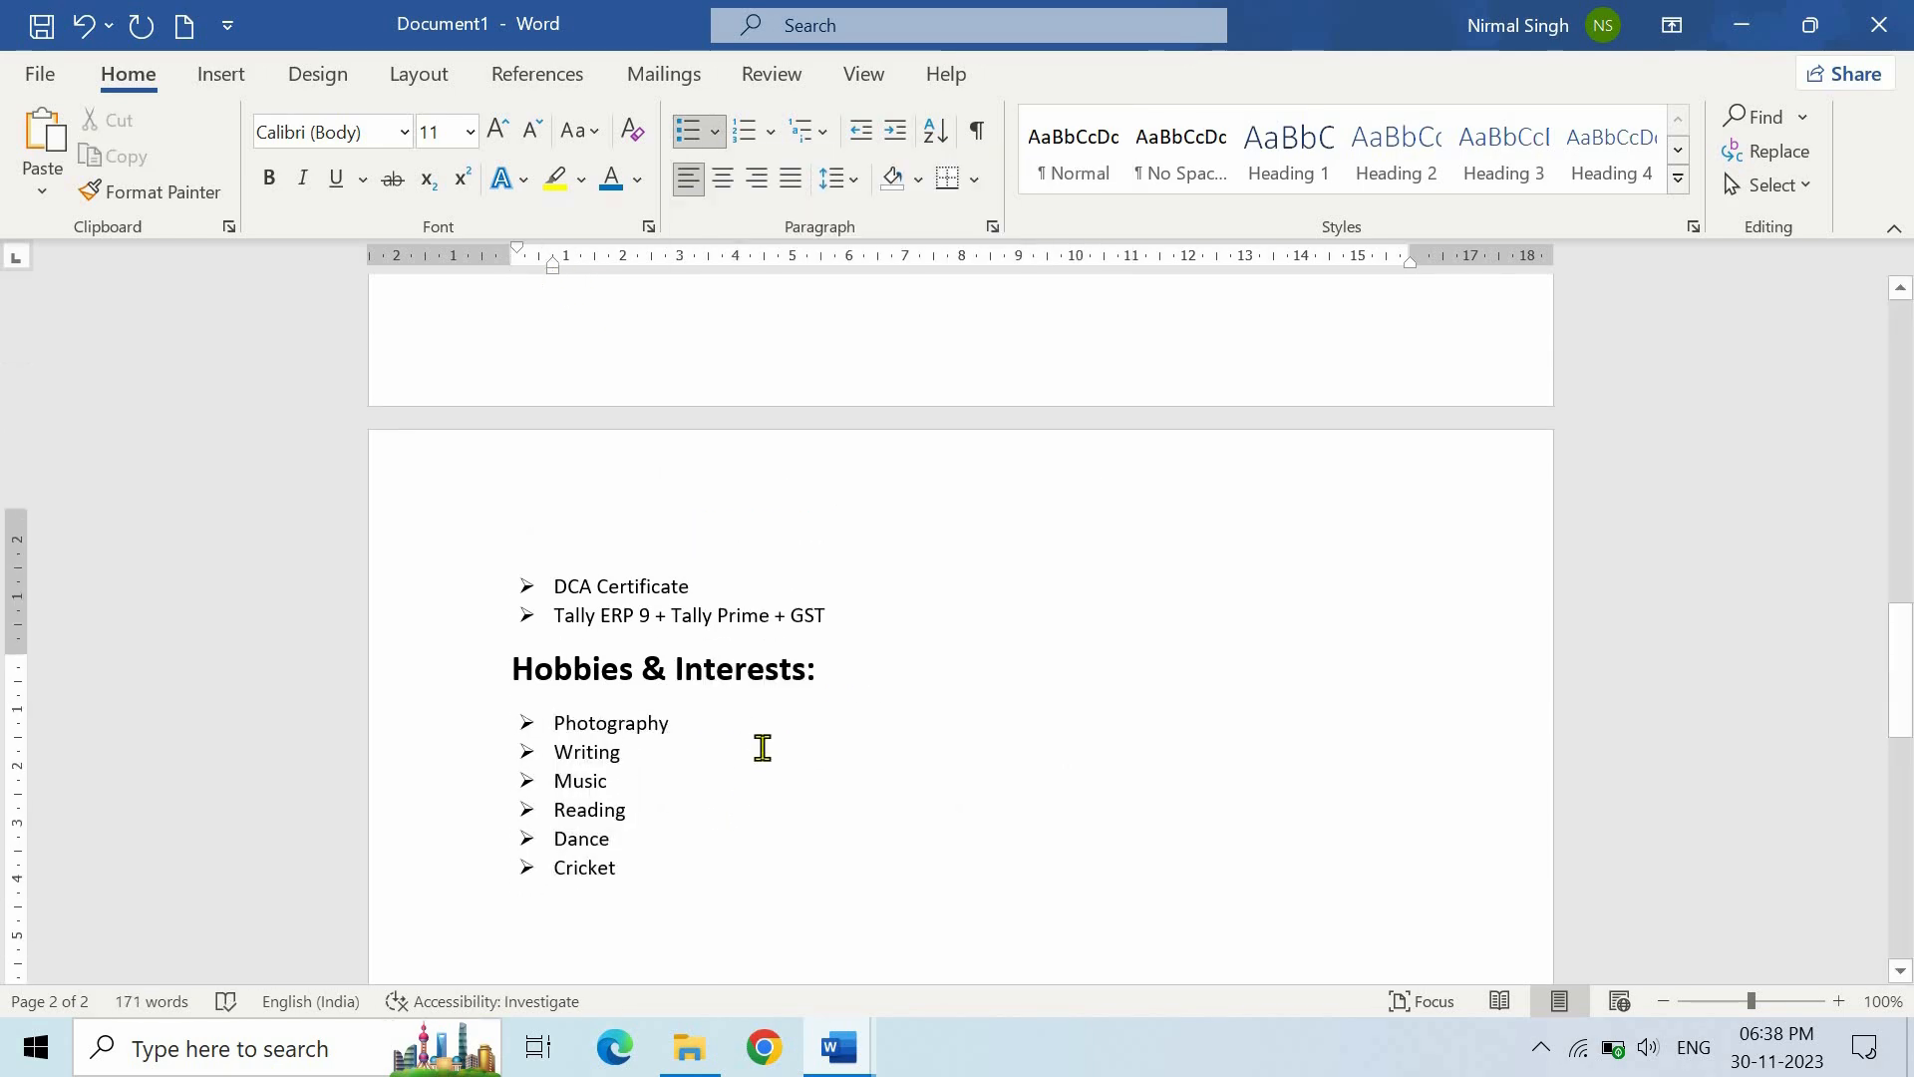
{"action": "scroll", "coordinate": [759, 746], "scroll_direction": "up", "scroll_amount": 10}
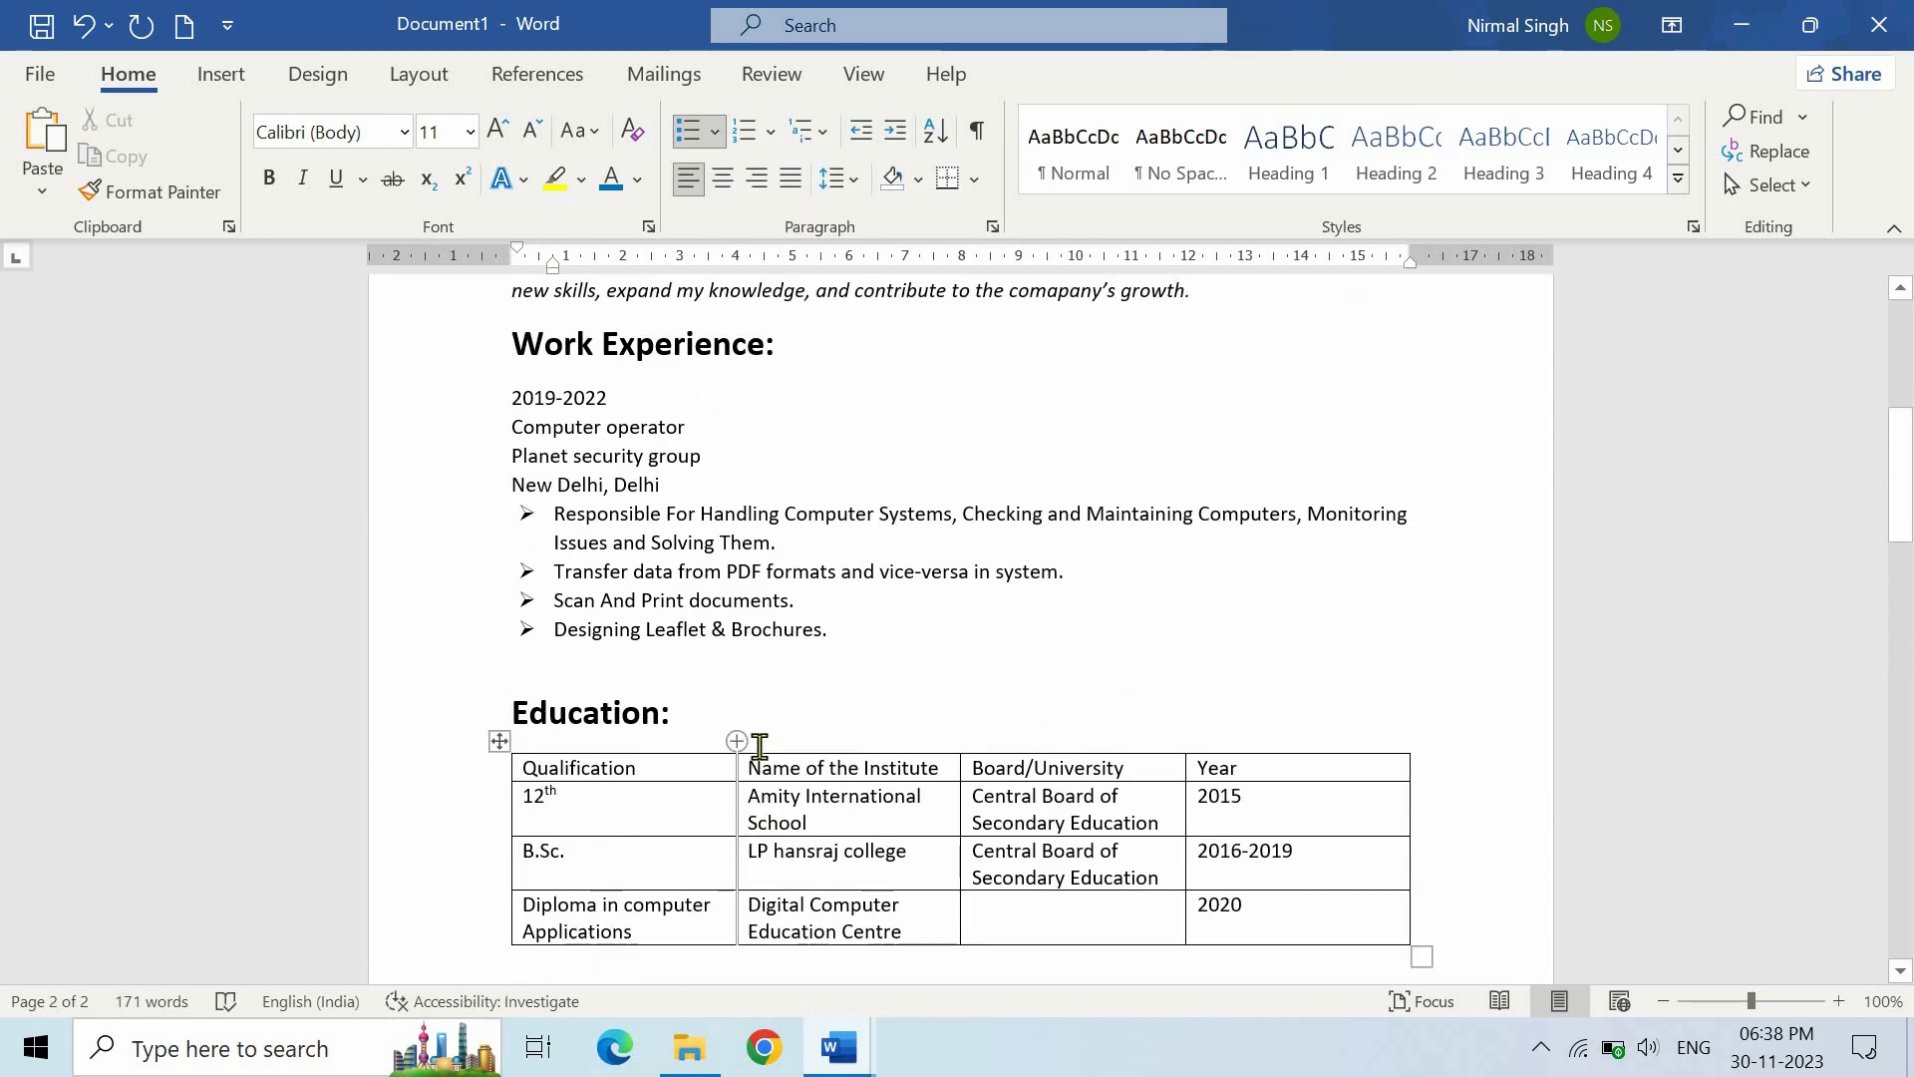
{"action": "scroll", "coordinate": [759, 746], "scroll_direction": "up", "scroll_amount": 2}
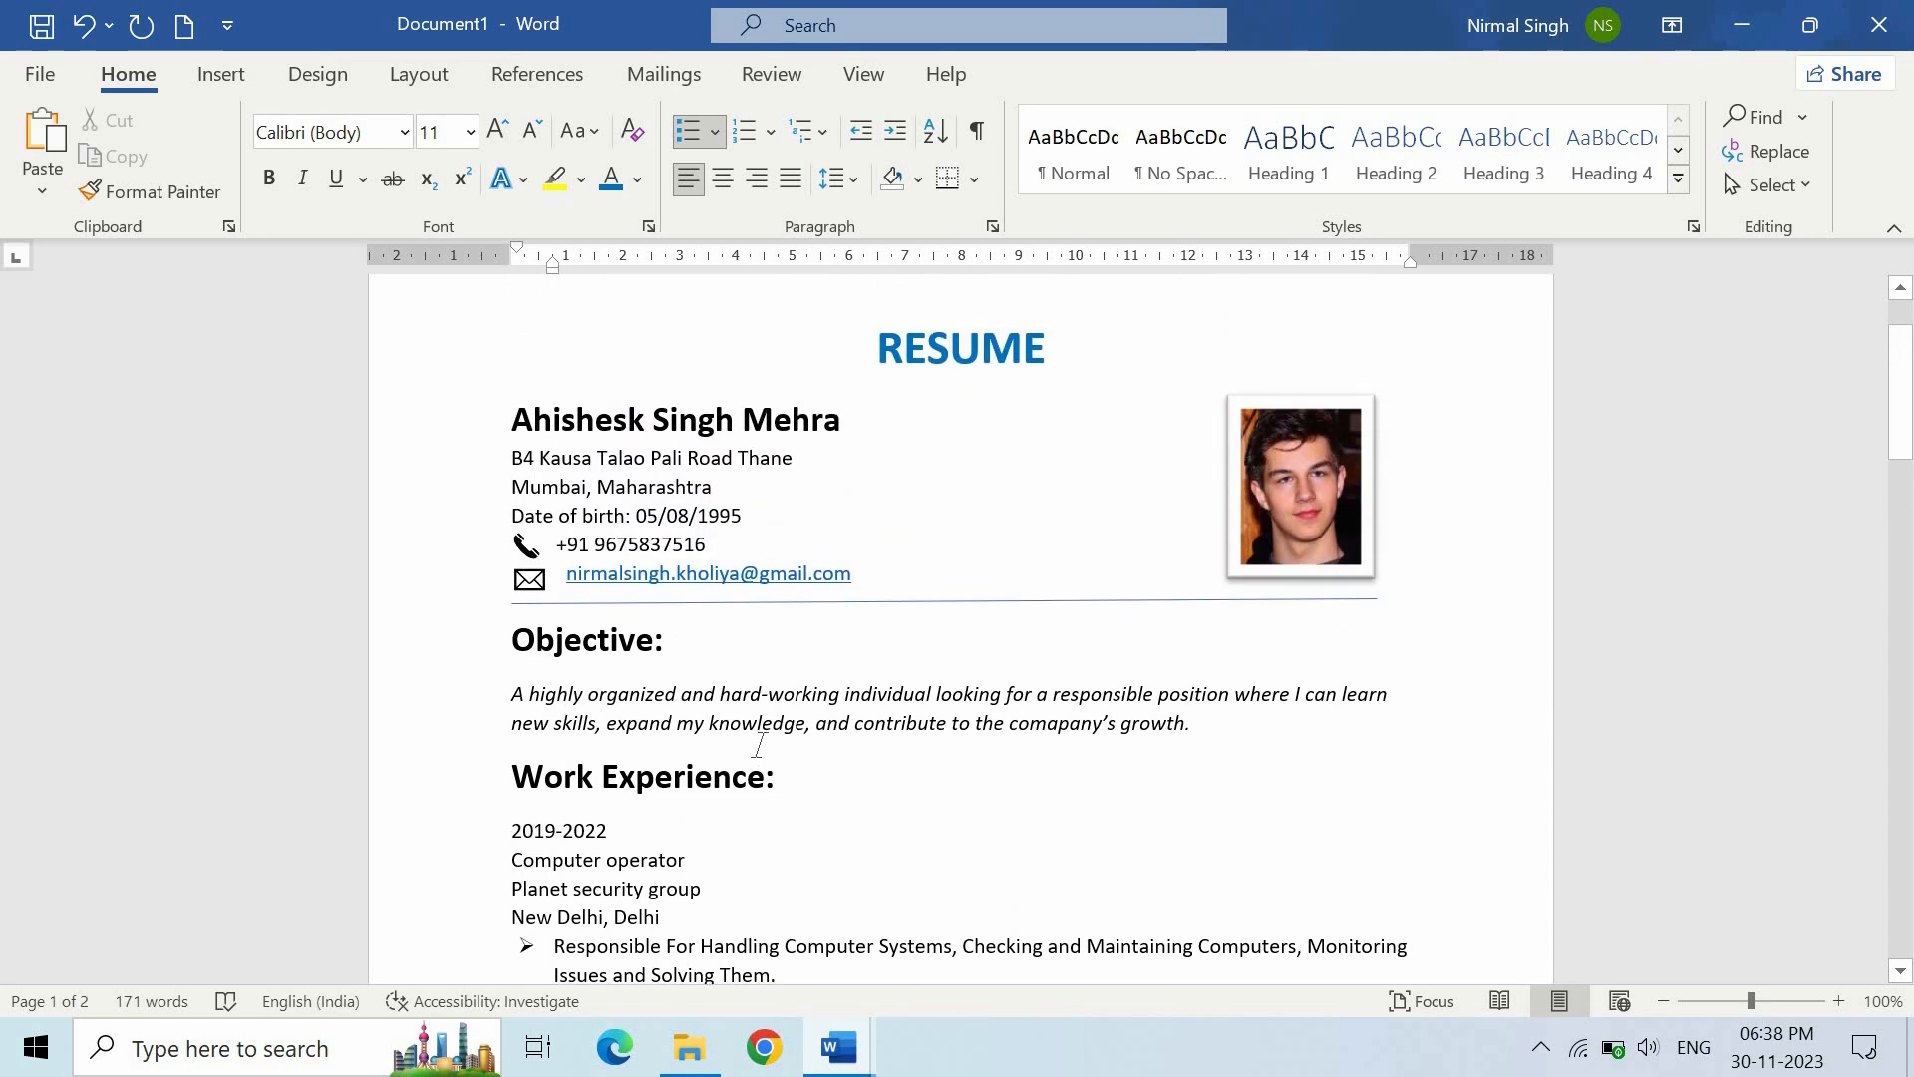
{"action": "key", "text": "ctrl+p"}
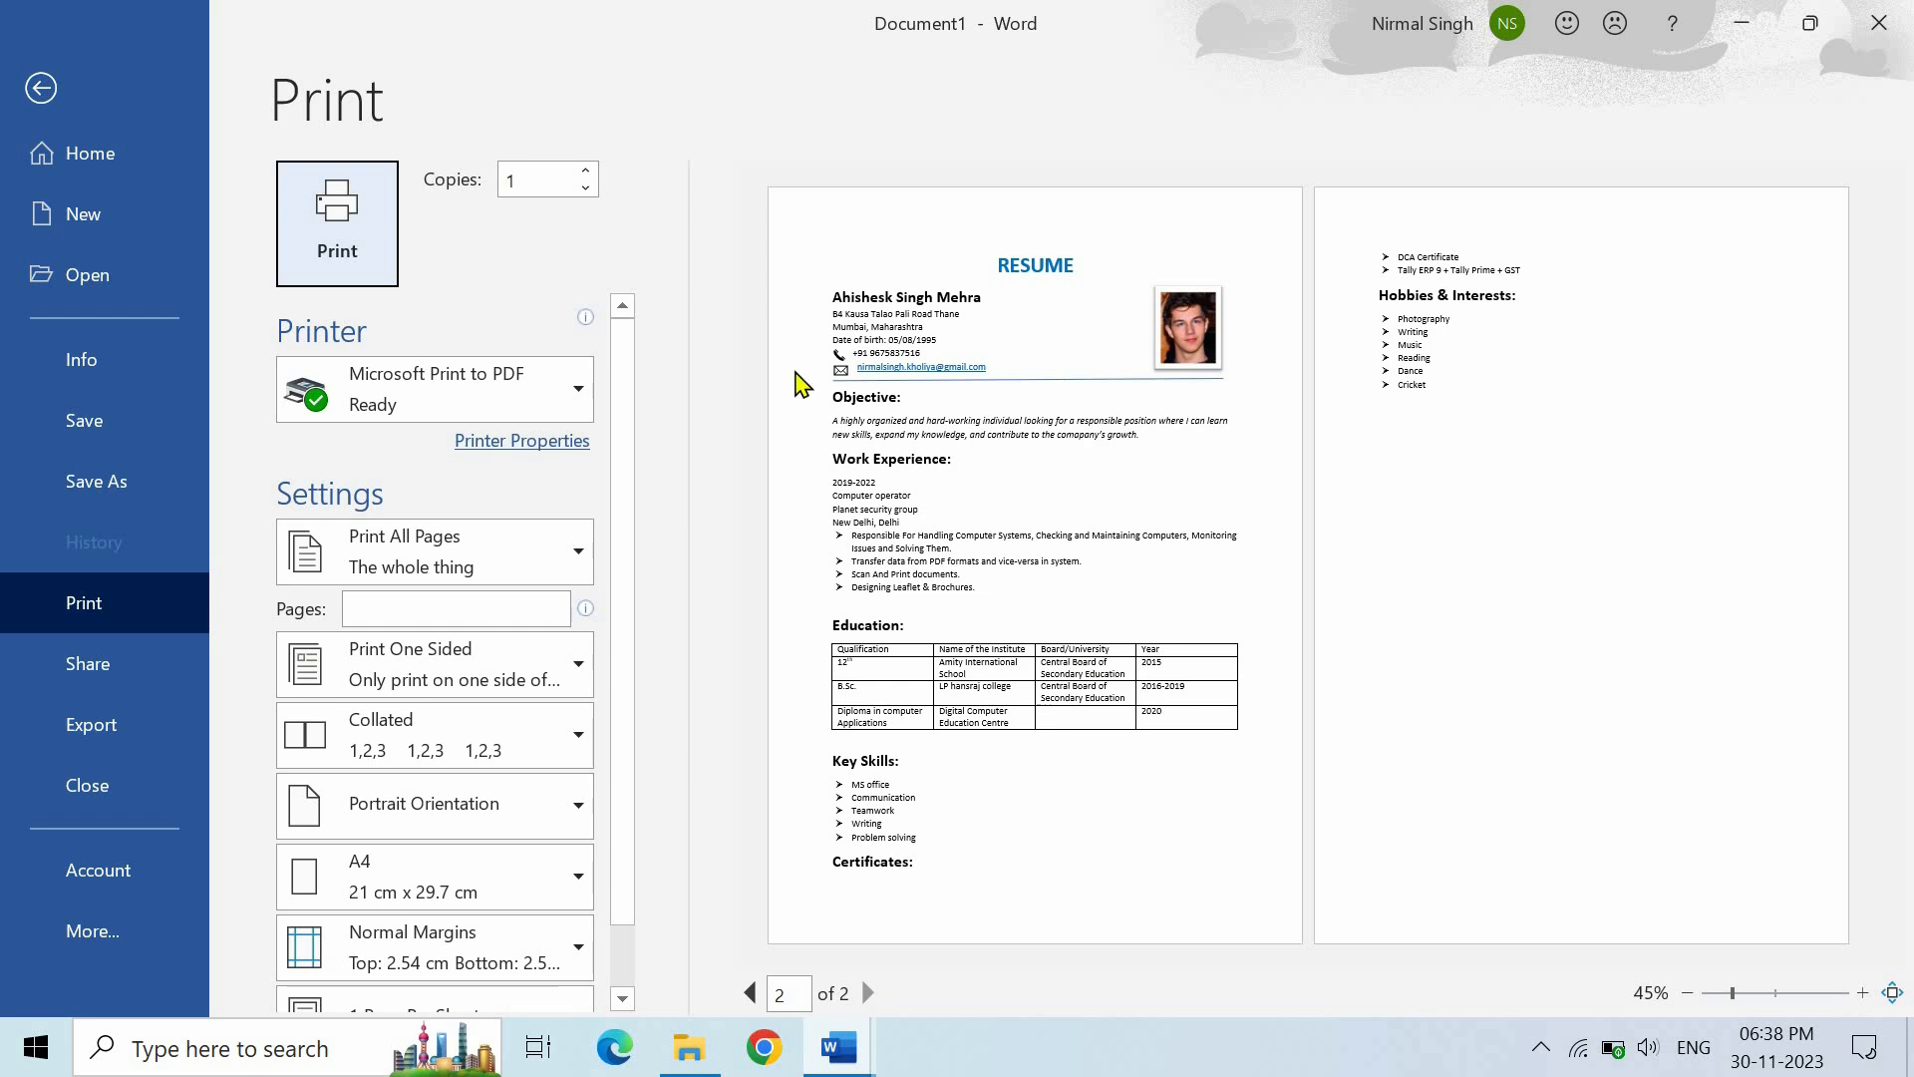
{"action": "left_click", "coordinate": [44, 89]}
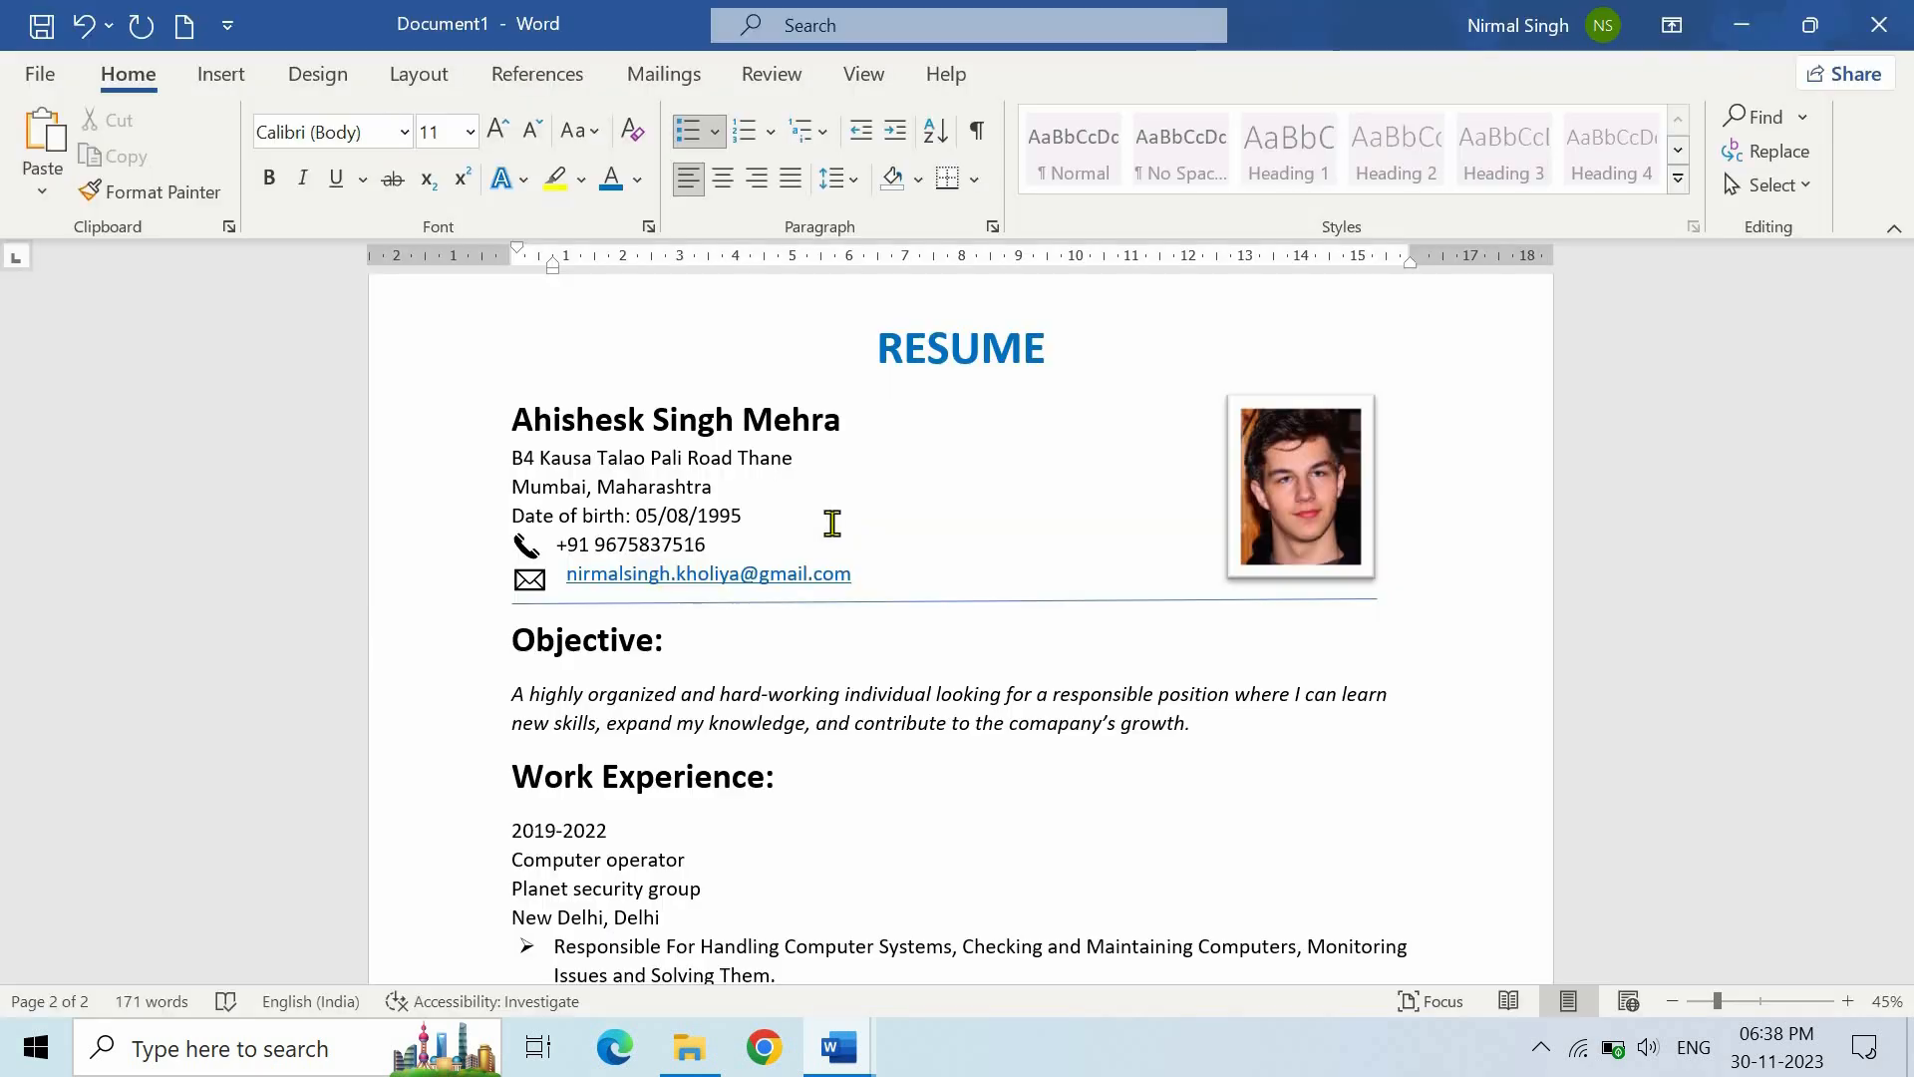
- Insert a Simple Text Box from the Built-in Text Box gallery
{"action": "scroll", "coordinate": [863, 549], "scroll_direction": "up", "scroll_amount": 6}
{"action": "scroll", "coordinate": [868, 569], "scroll_direction": "up", "scroll_amount": 3}
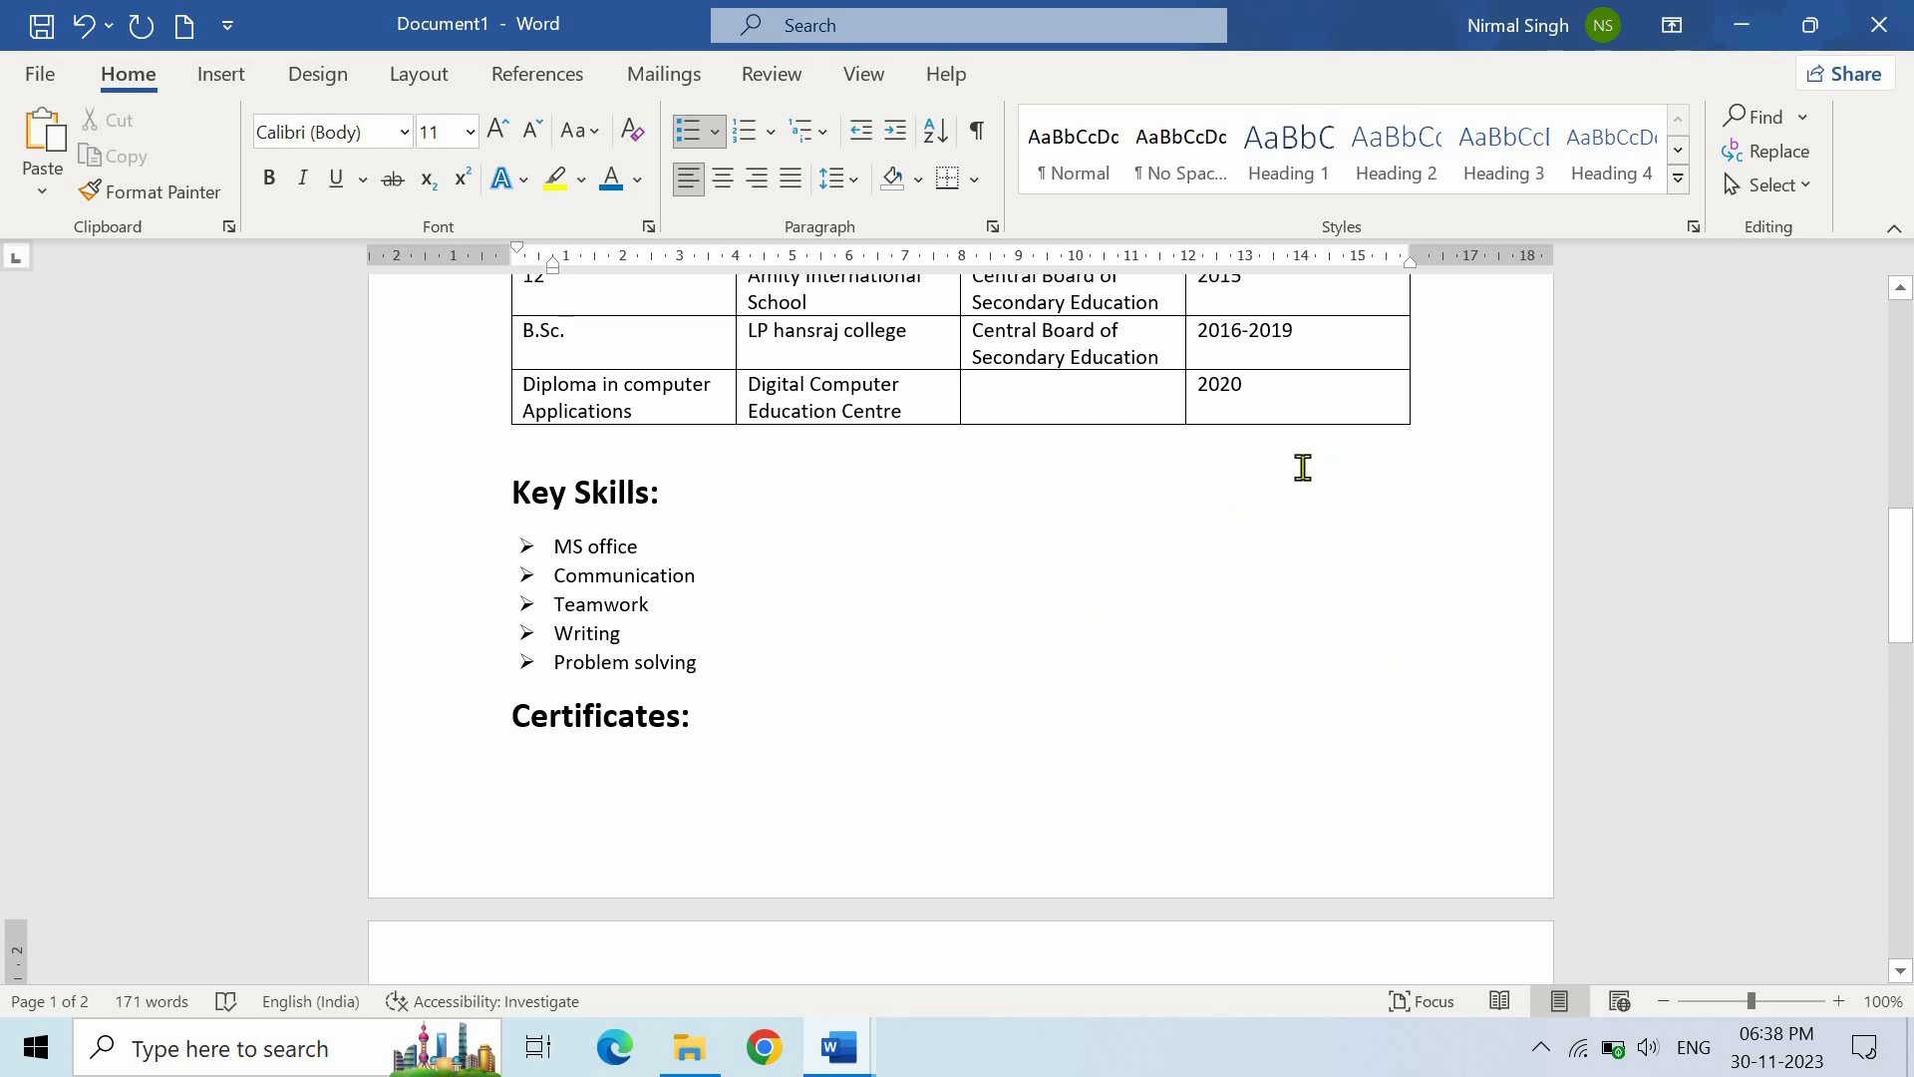
{"action": "left_click", "coordinate": [226, 75]}
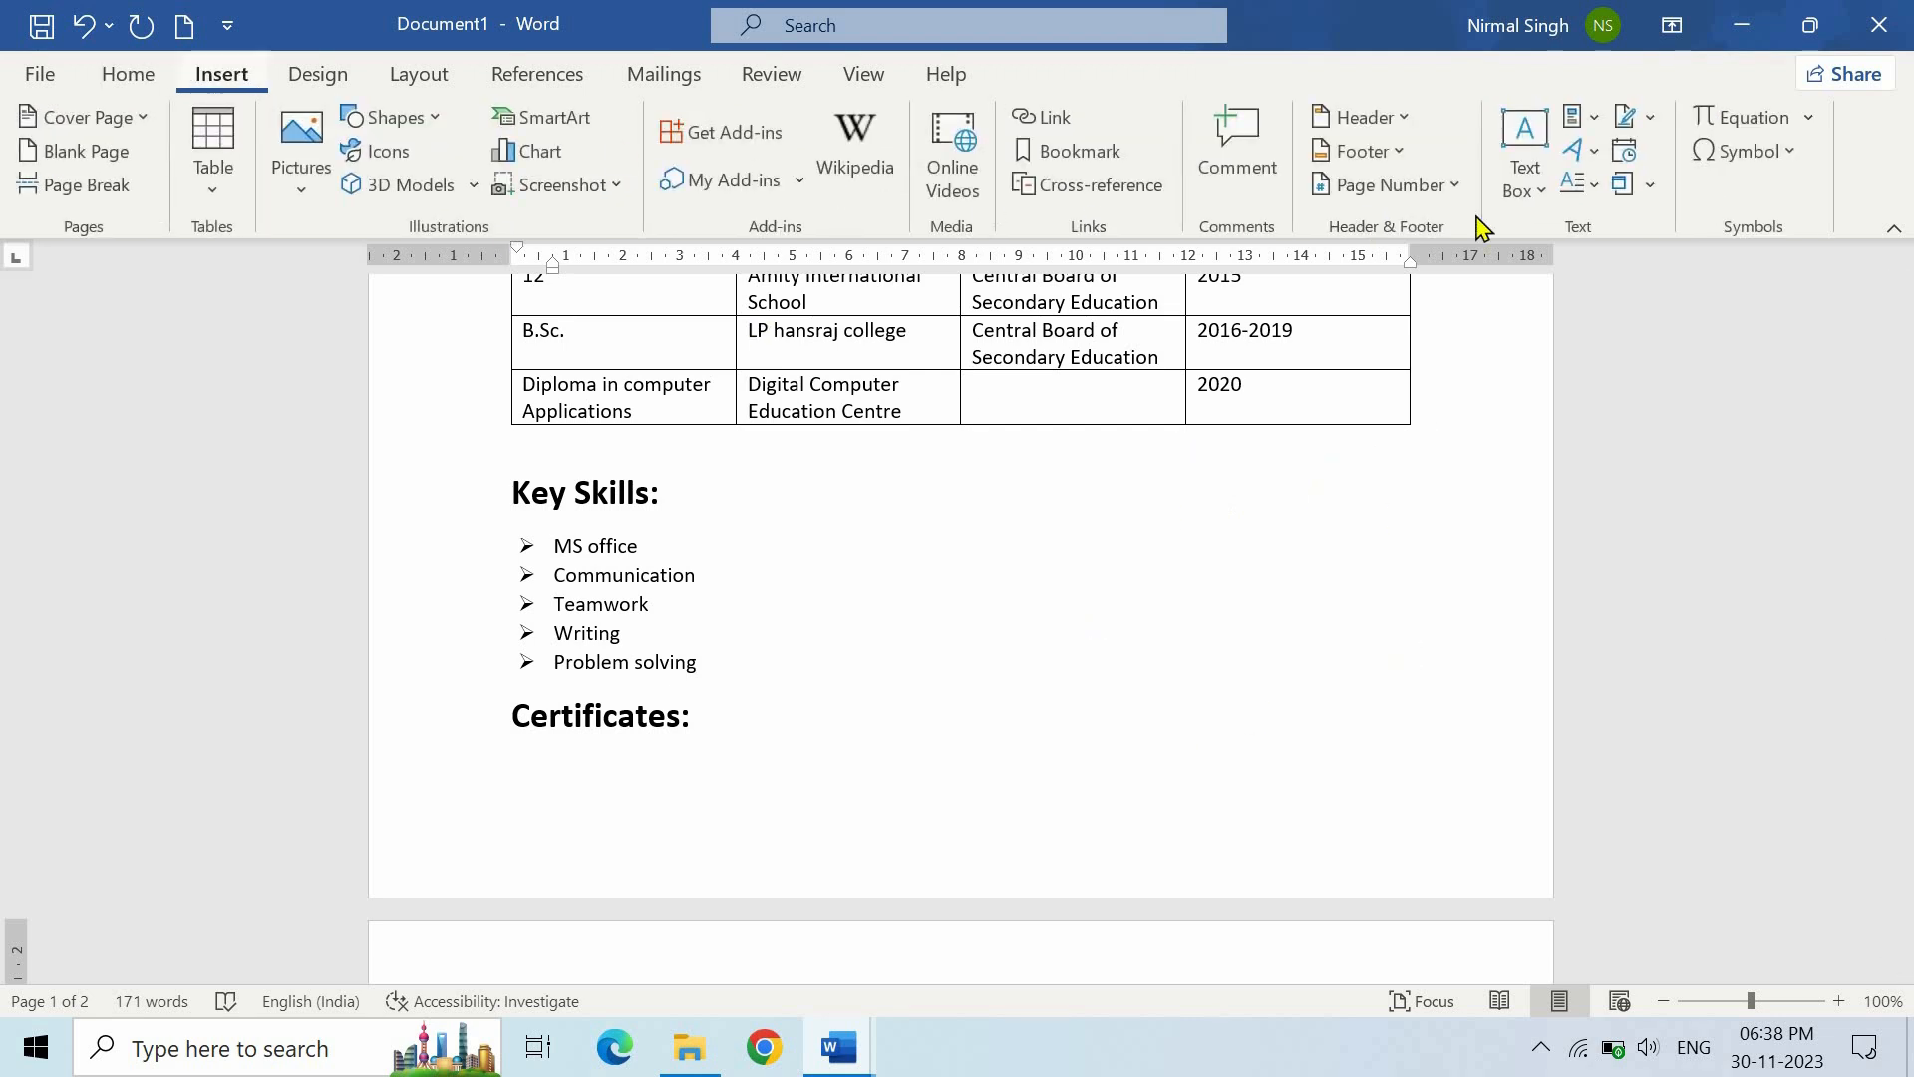
{"action": "left_click", "coordinate": [1512, 188]}
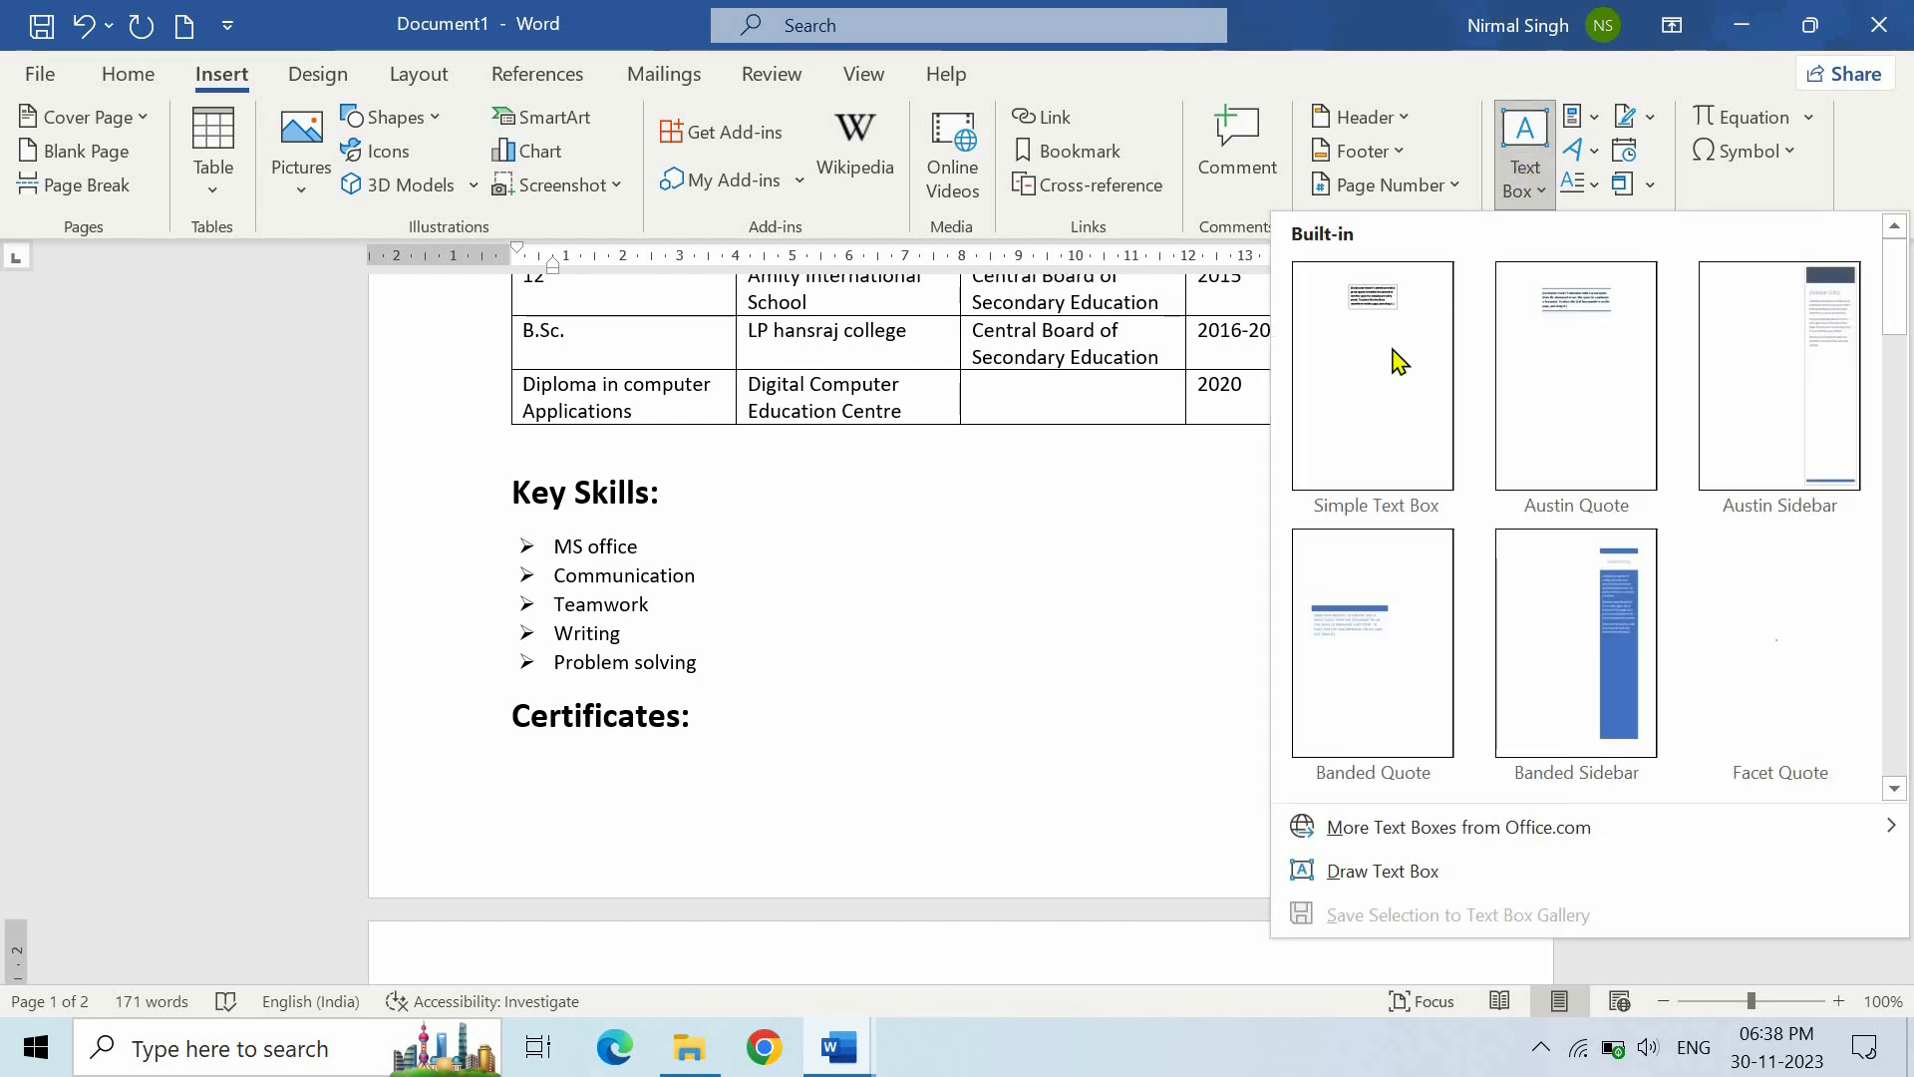
{"action": "left_click", "coordinate": [1376, 406]}
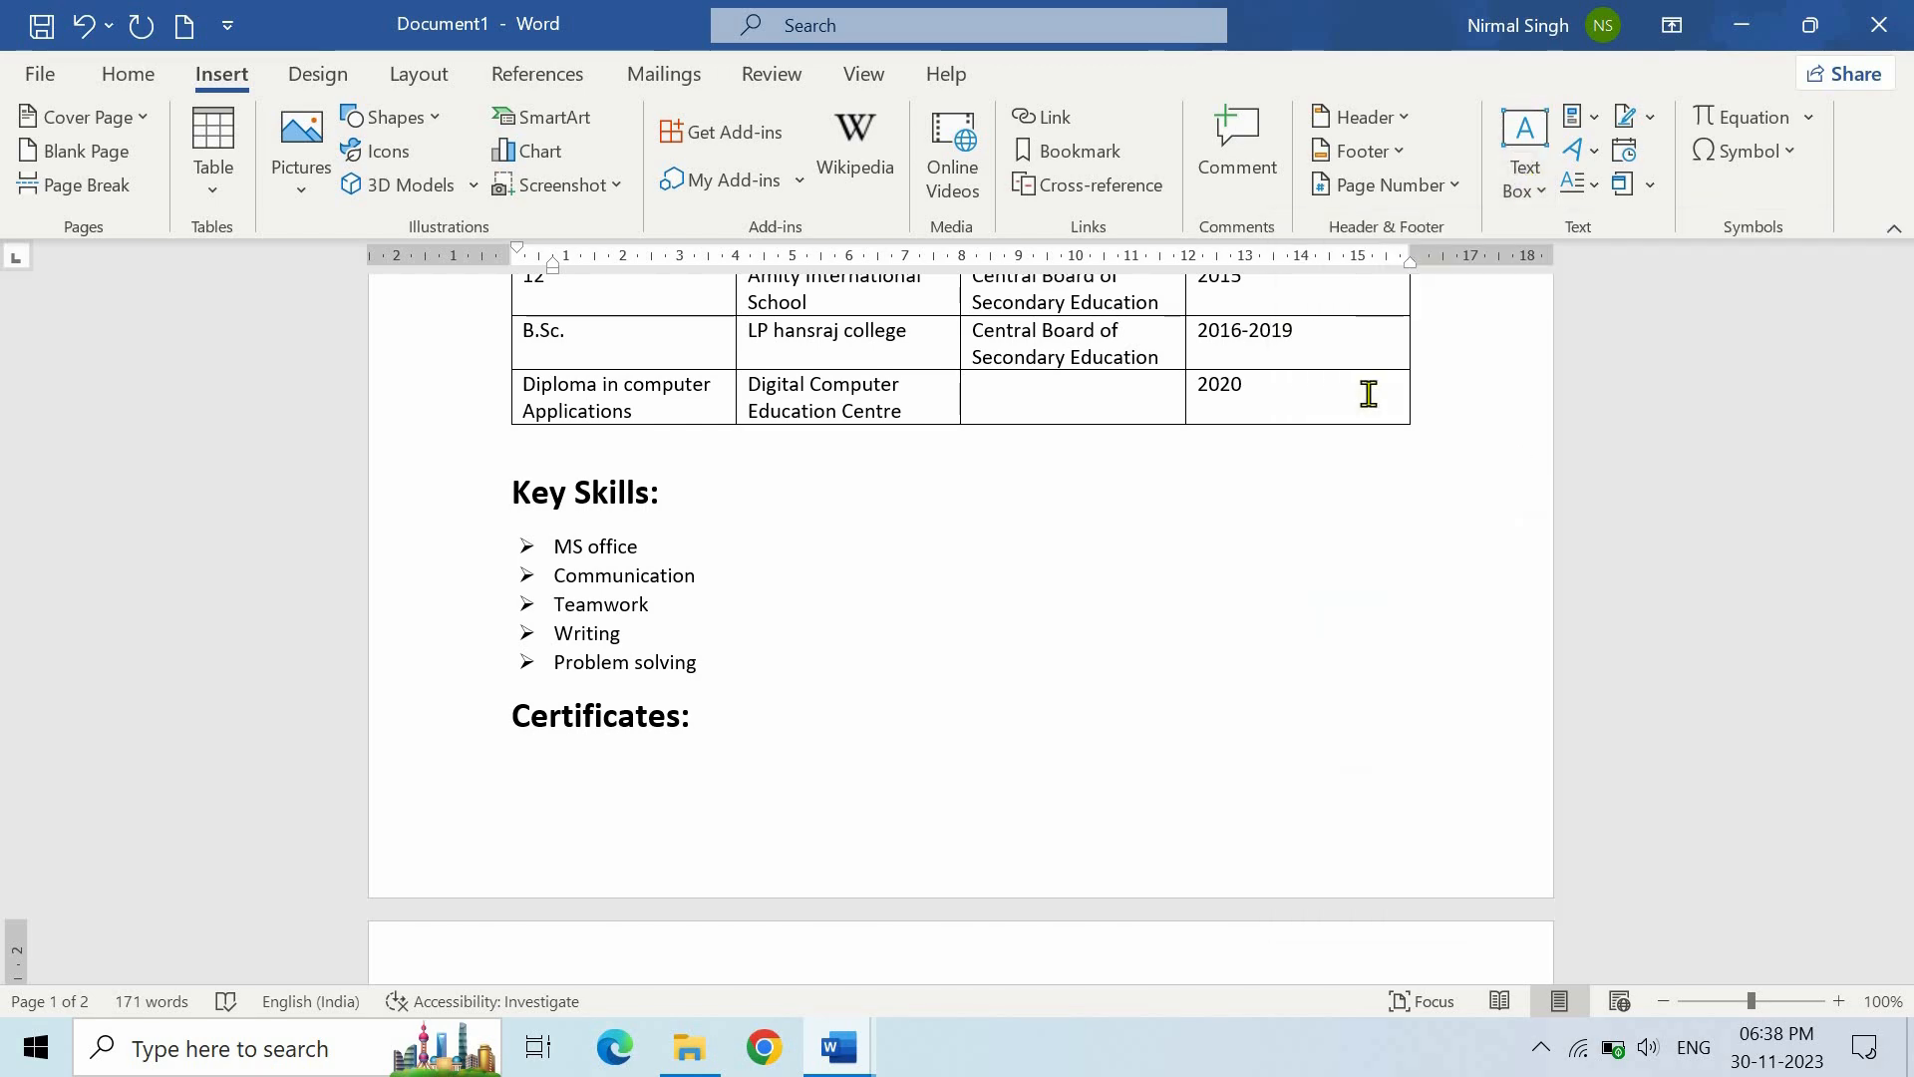
- Drag the new text box into position beside the Key Skills list
{"action": "scroll", "coordinate": [1286, 480], "scroll_direction": "up", "scroll_amount": 3}
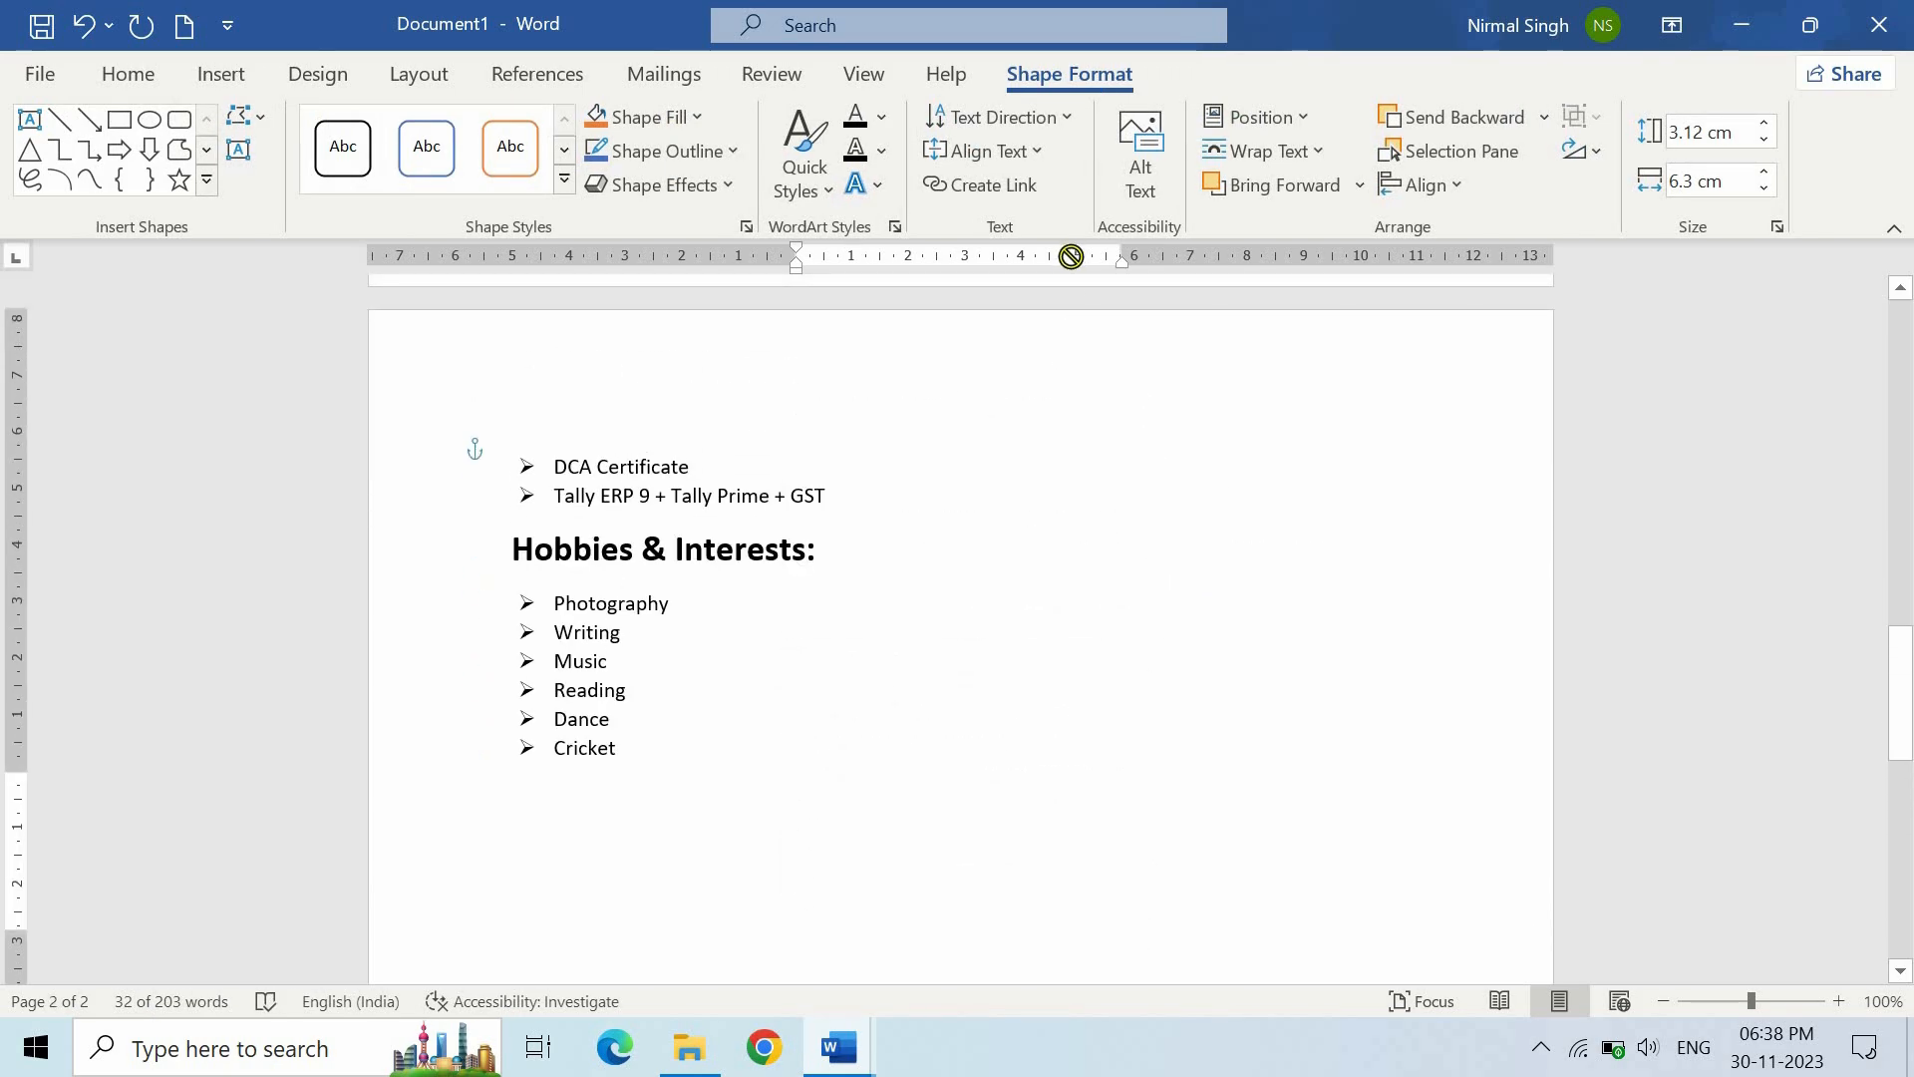
{"action": "scroll", "coordinate": [1068, 598], "scroll_direction": "up", "scroll_amount": 1}
{"action": "scroll", "coordinate": [1034, 846], "scroll_direction": "up", "scroll_amount": 3}
{"action": "scroll", "coordinate": [1034, 877], "scroll_direction": "down", "scroll_amount": 2}
{"action": "left_click_drag", "start_coordinate": [1032, 905], "coordinate": [1116, 434]}
{"action": "scroll", "coordinate": [1123, 542], "scroll_direction": "up", "scroll_amount": 5}
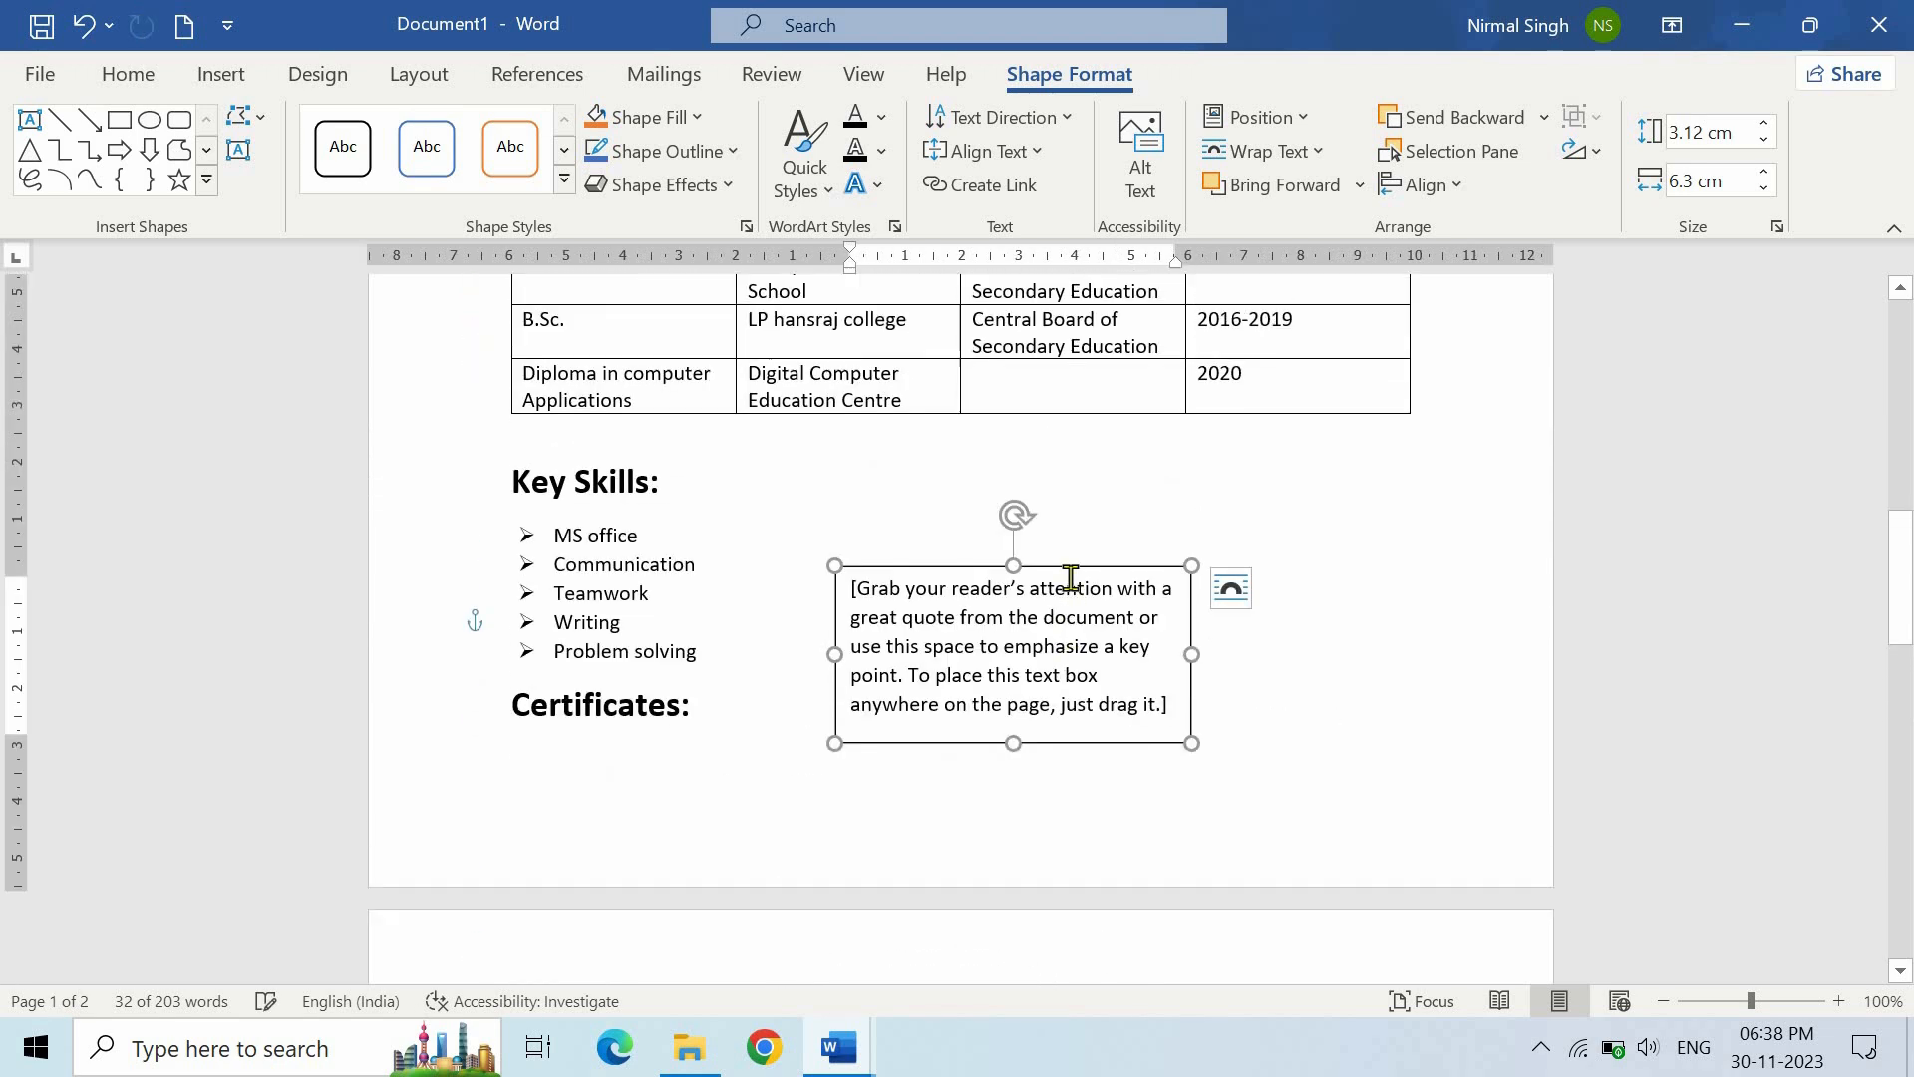
{"action": "left_click_drag", "start_coordinate": [1093, 565], "coordinate": [1321, 451]}
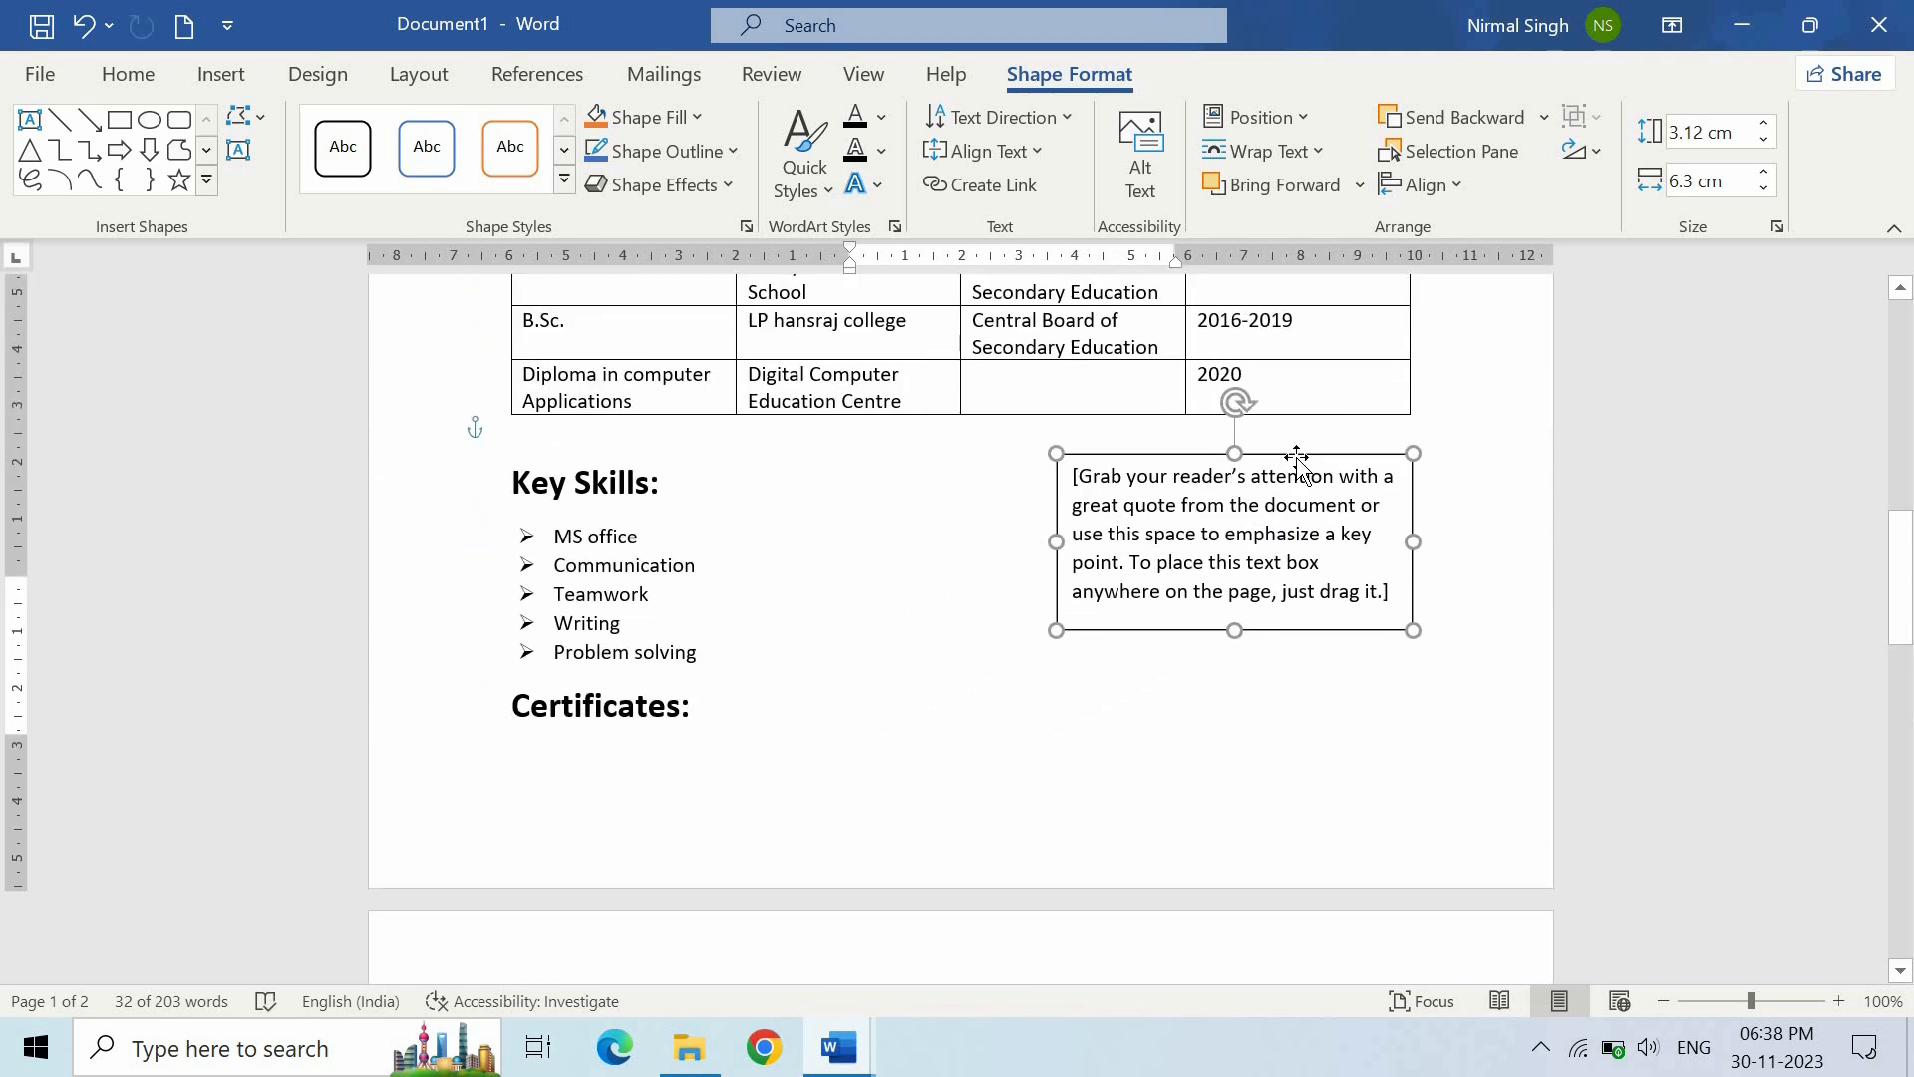
{"action": "scroll", "coordinate": [807, 625], "scroll_direction": "down", "scroll_amount": 2}
- Move the Certificates heading and its two bullets into the text box, replacing the placeholder
{"action": "double_click", "coordinate": [519, 489]}
{"action": "left_click", "coordinate": [835, 851], "text": "shift"}
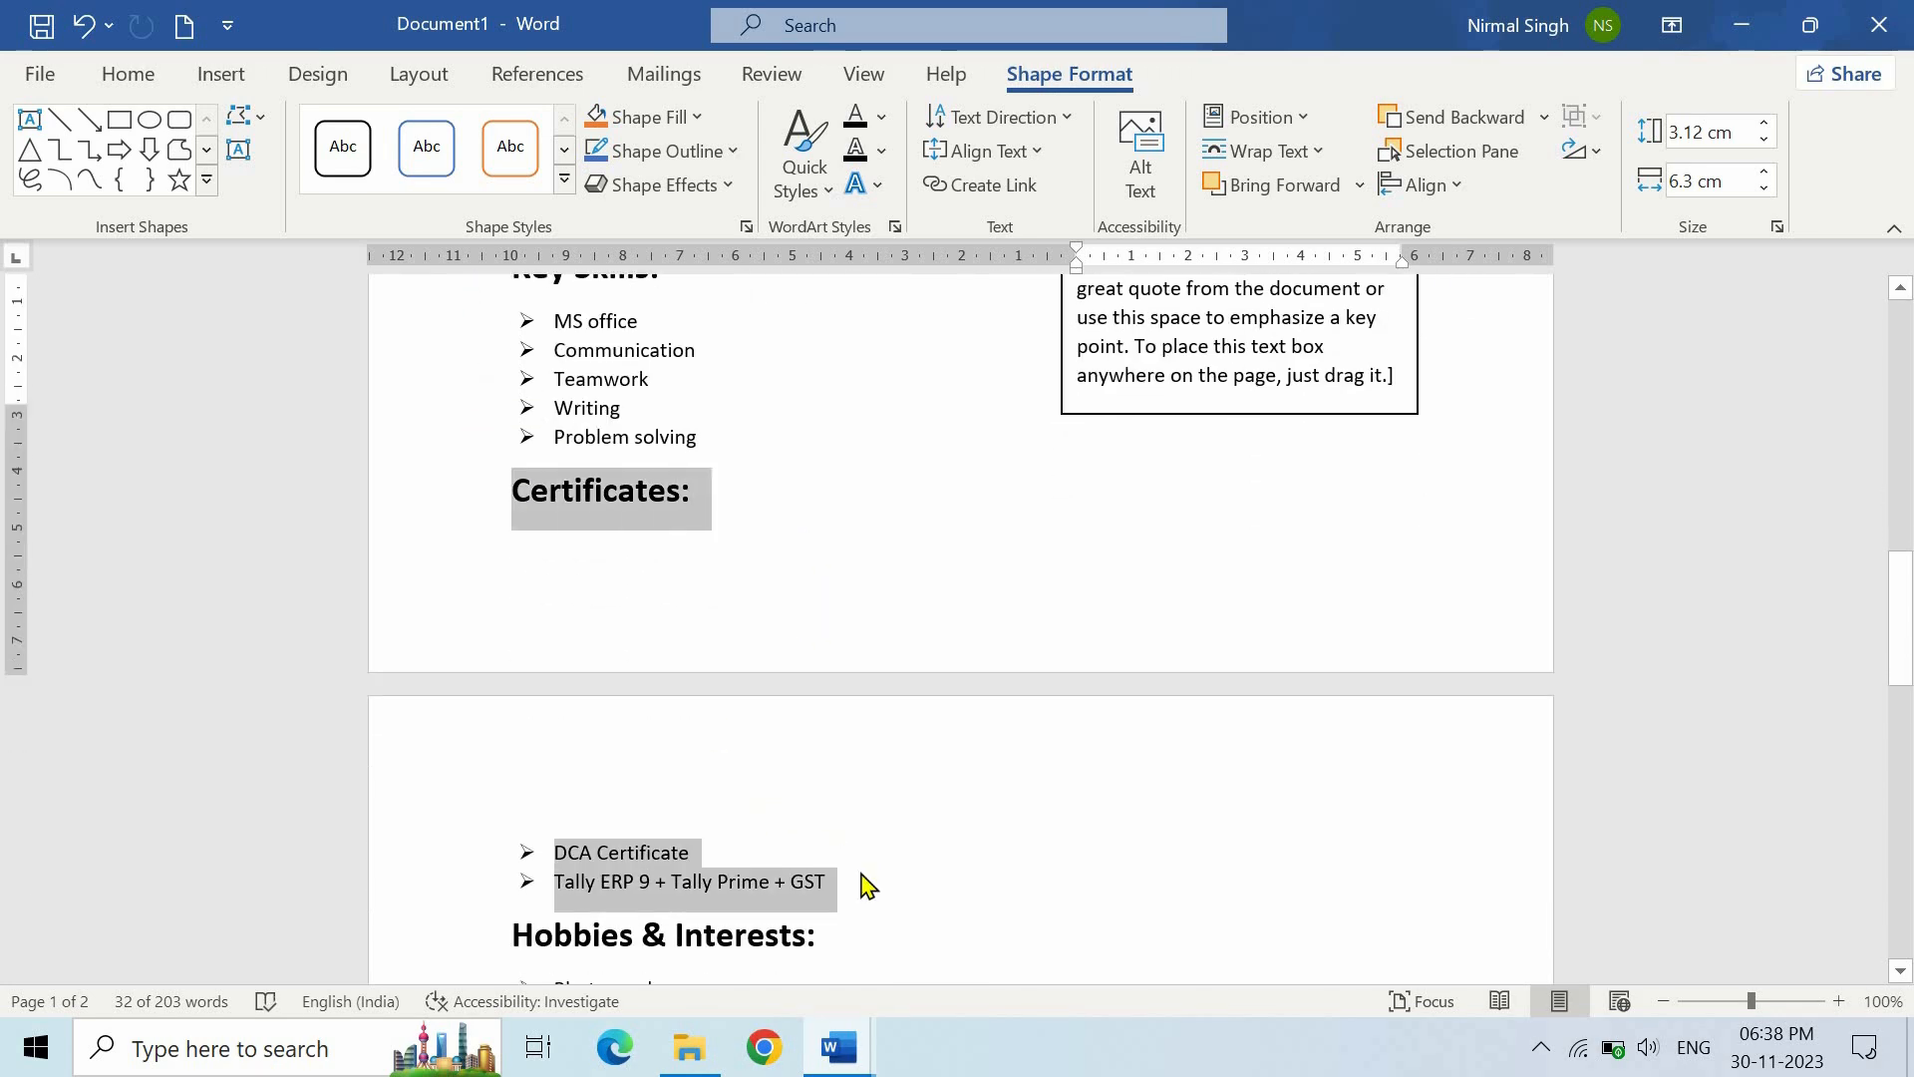
{"action": "left_click", "coordinate": [858, 882], "text": "shift"}
{"action": "key", "text": "ctrl+c"}
{"action": "key", "text": "Delete"}
{"action": "scroll", "coordinate": [965, 718], "scroll_direction": "up", "scroll_amount": 2}
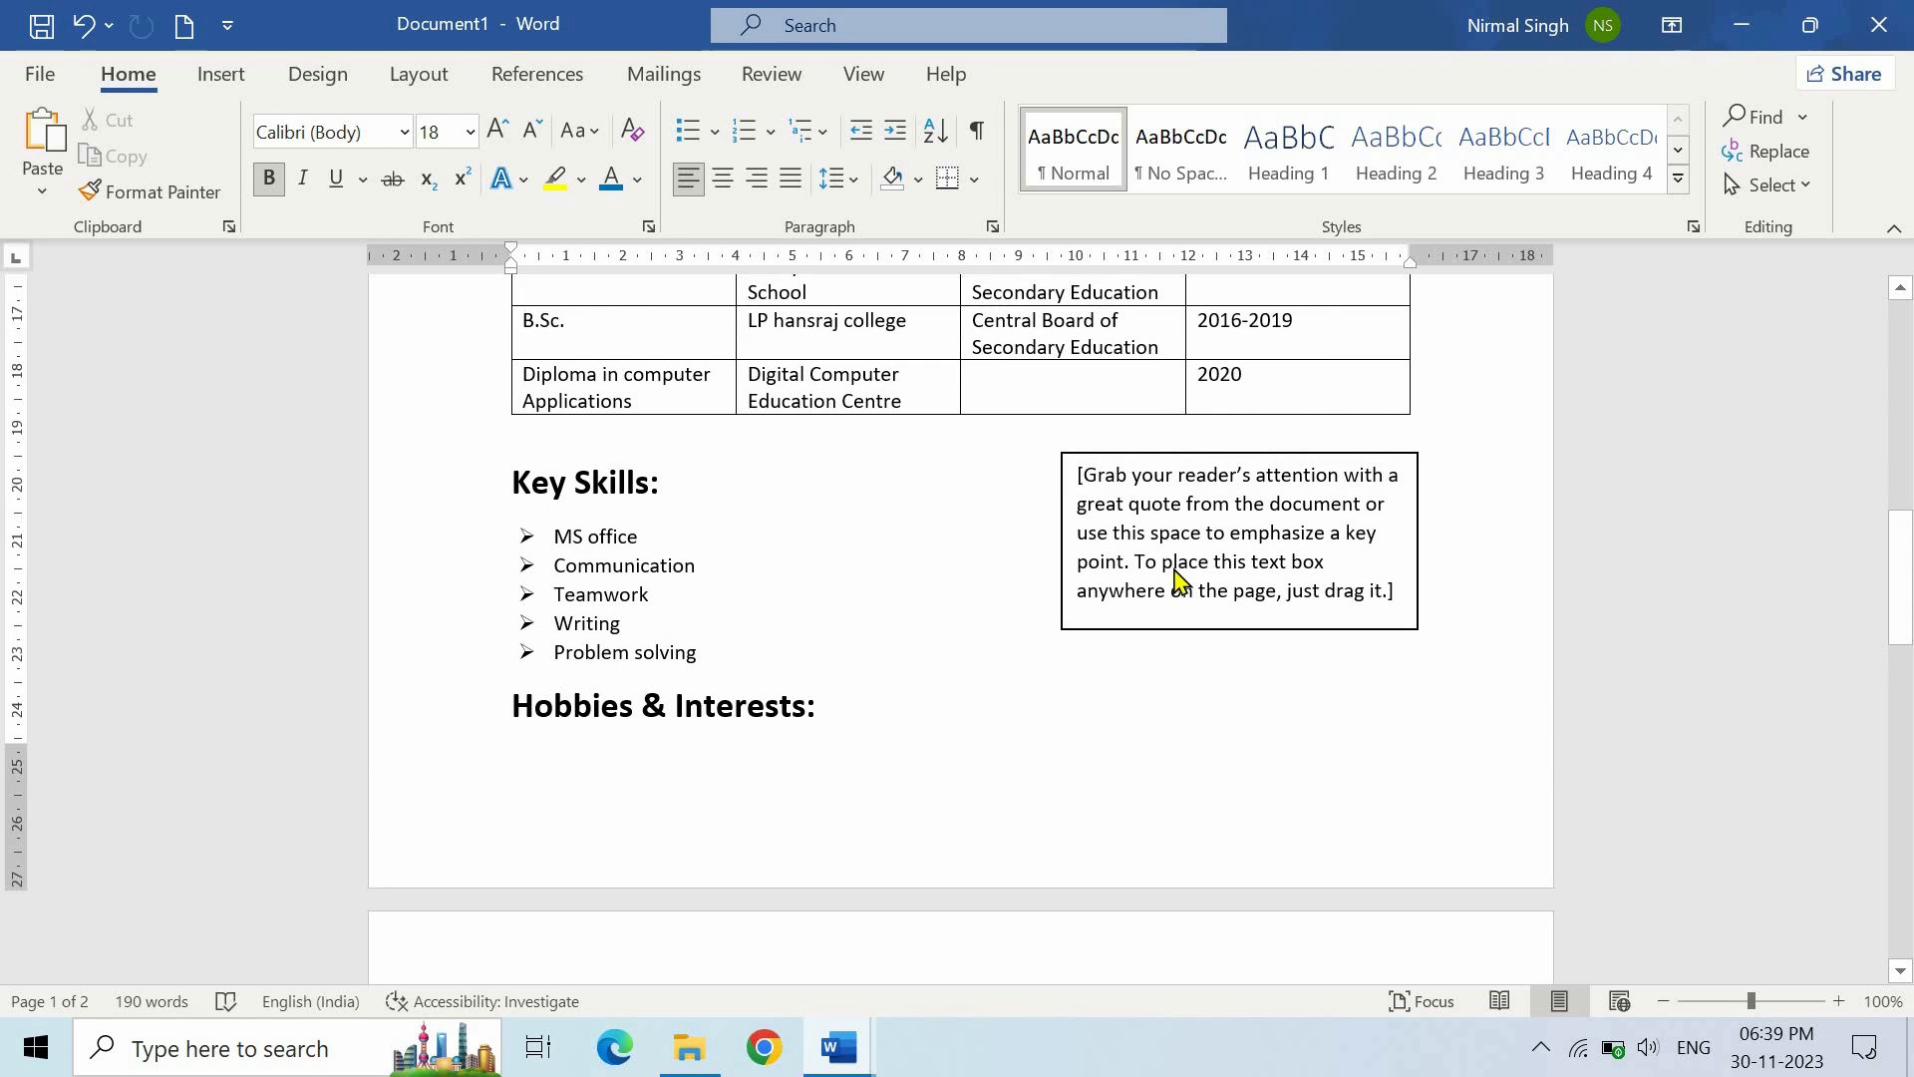
{"action": "left_click", "coordinate": [1176, 583]}
{"action": "key", "text": "ctrl+v"}
{"action": "key", "text": "BackSpace"}
{"action": "left_click", "coordinate": [949, 561]}
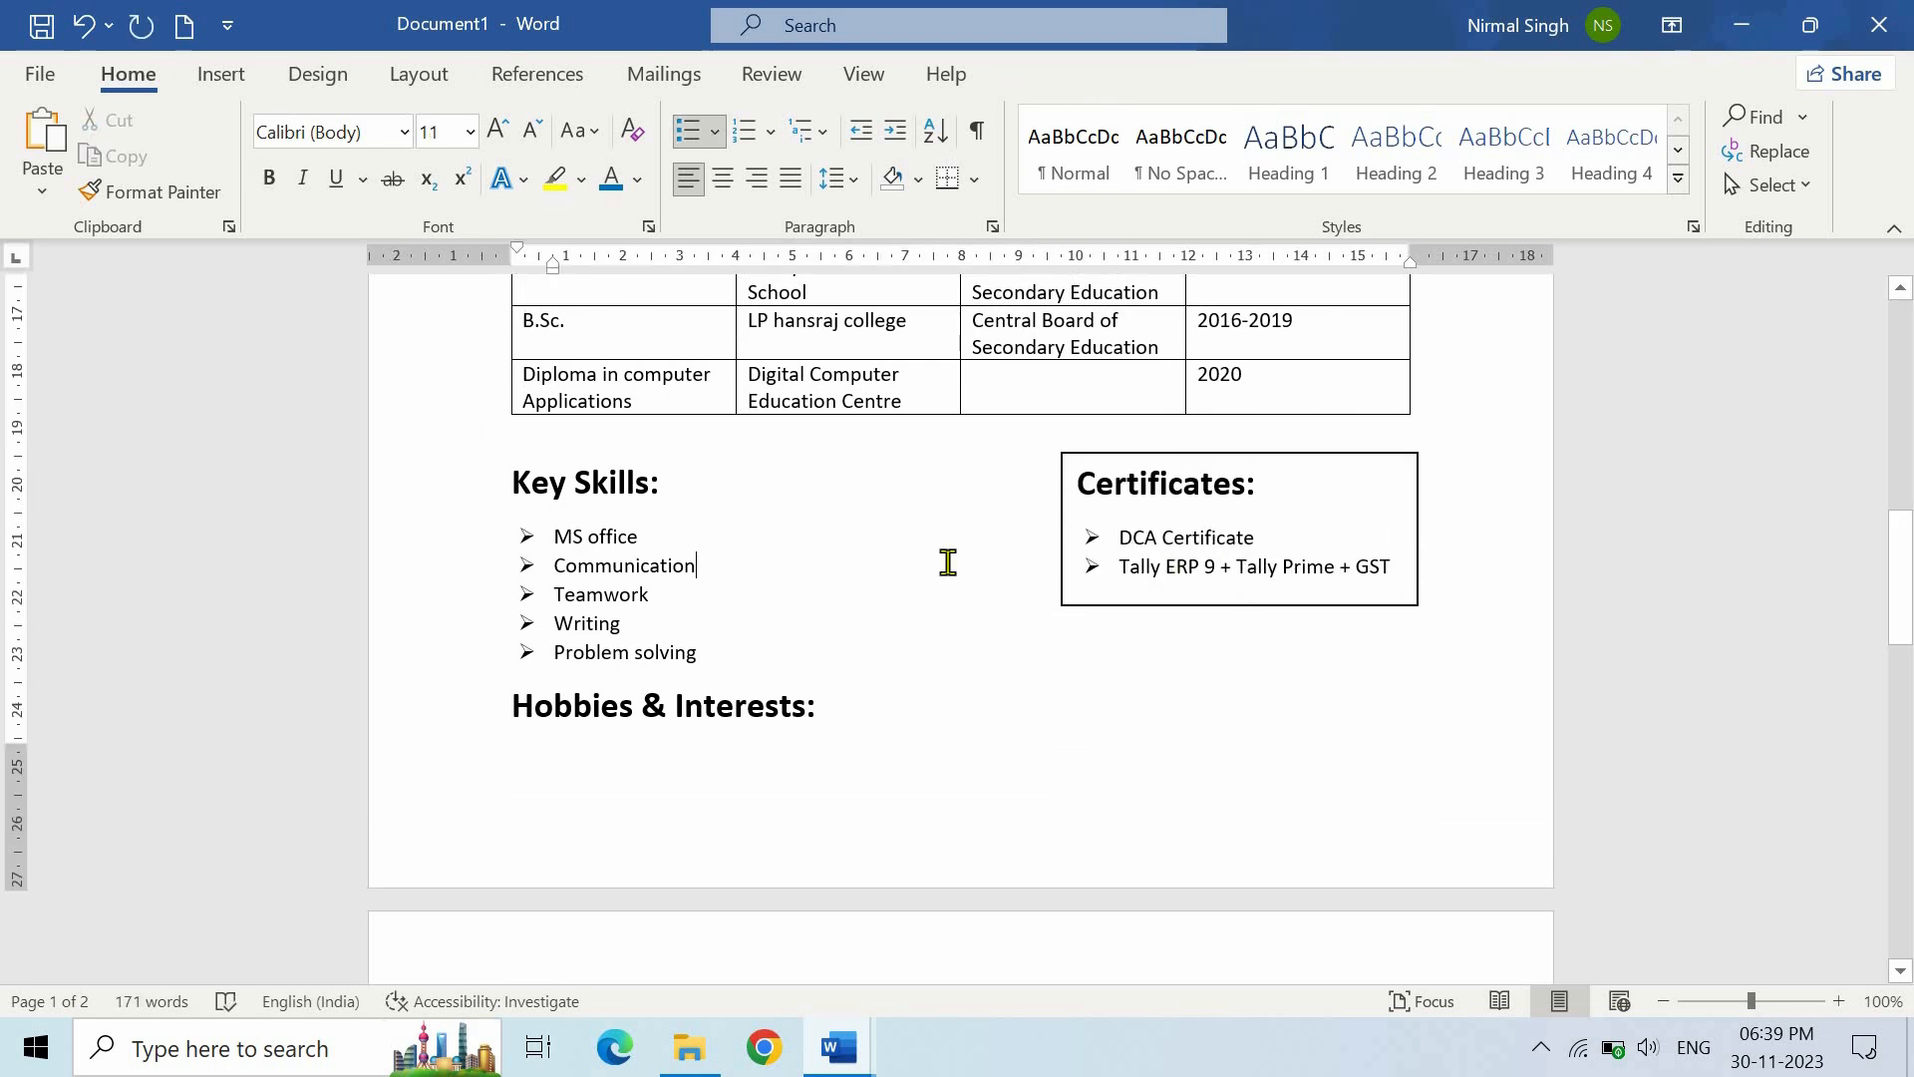
{"action": "left_click", "coordinate": [1324, 537]}
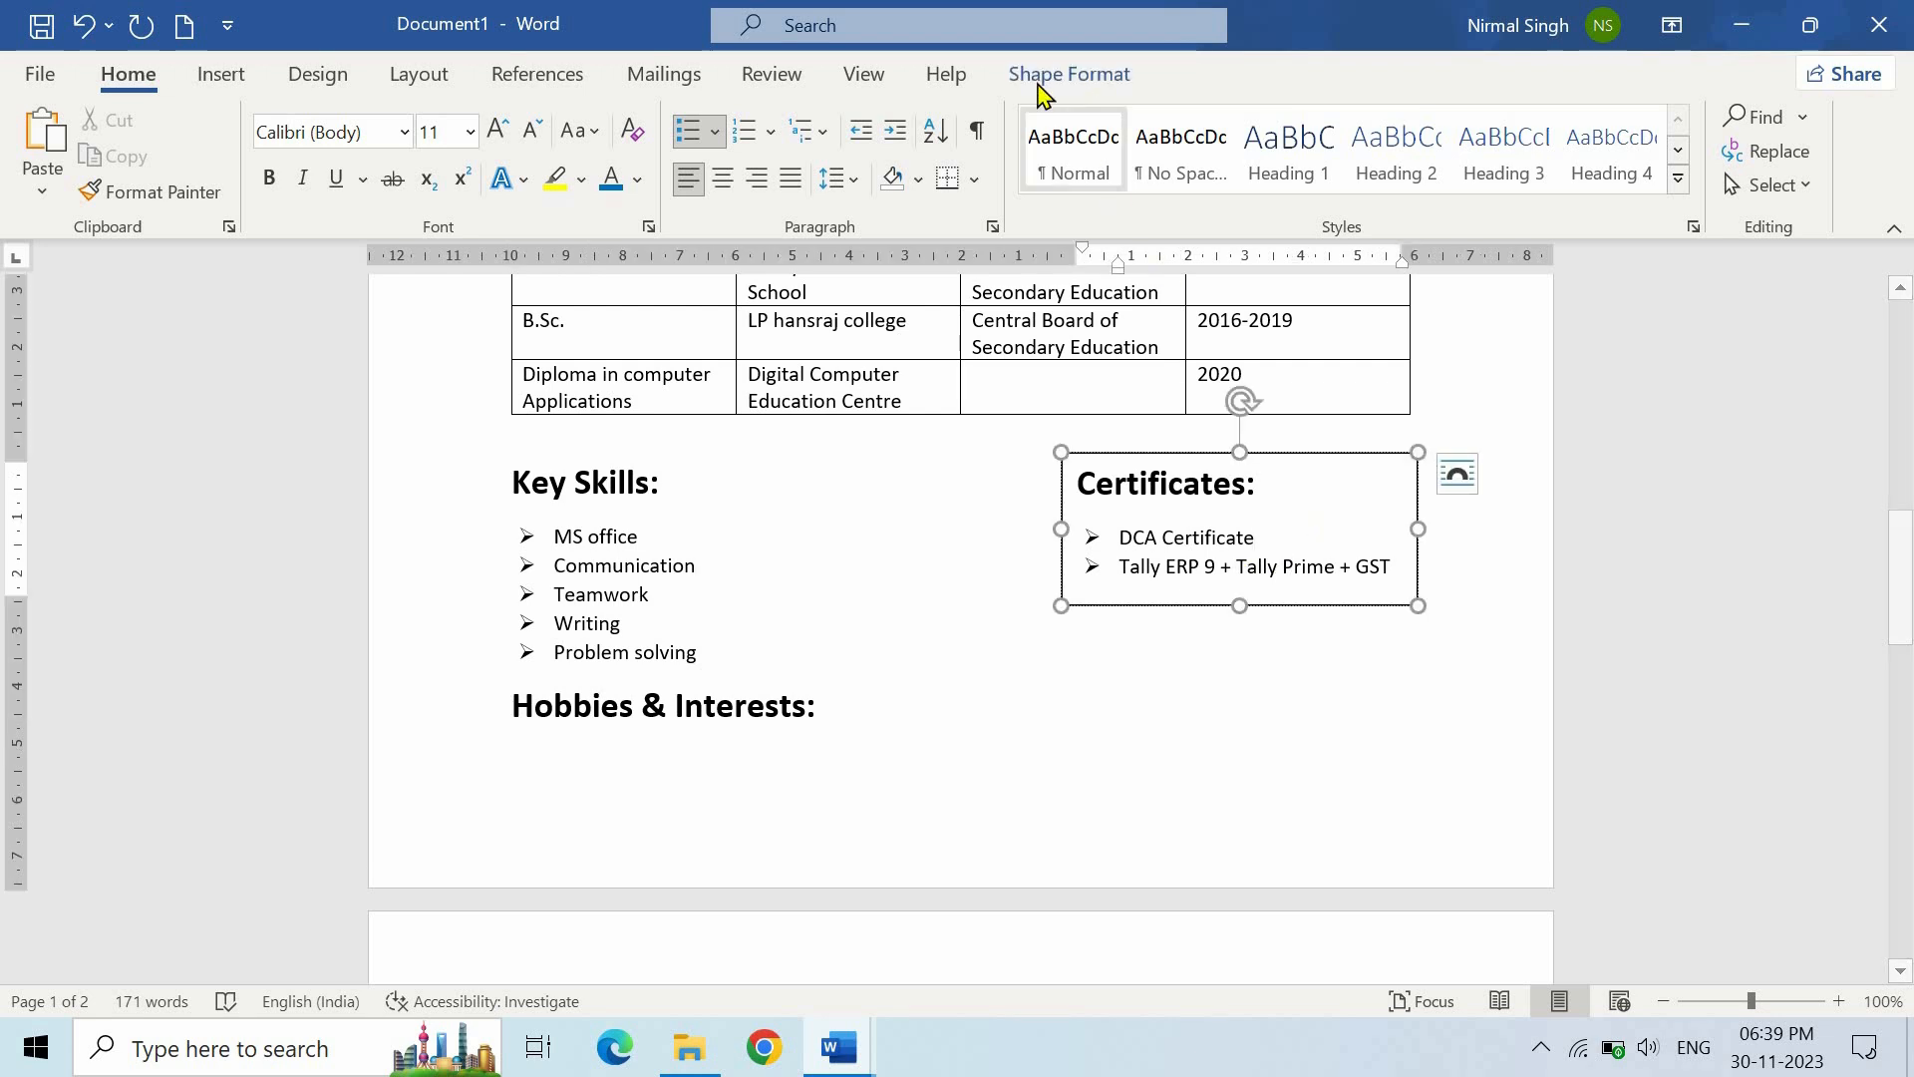
- Set the Certificates text box's Shape Outline to No Outline
{"action": "left_click", "coordinate": [1071, 75]}
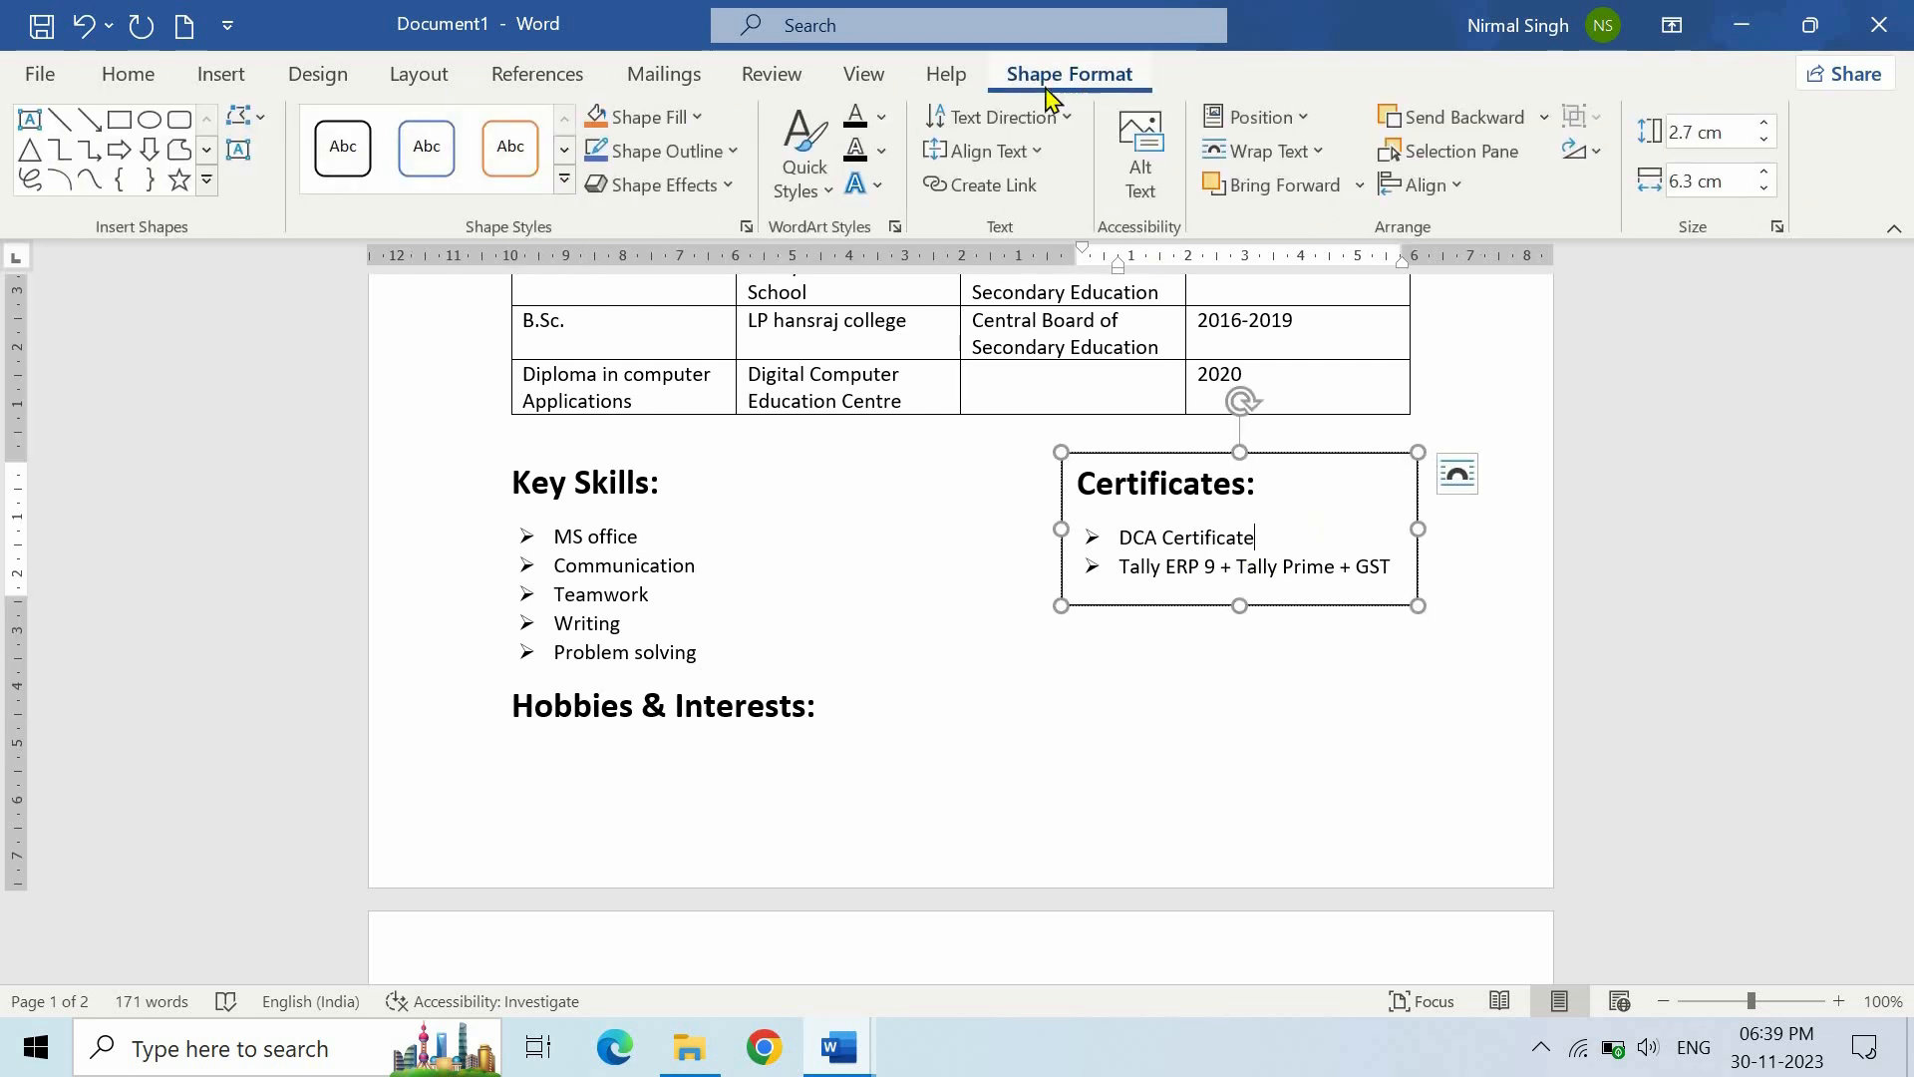
{"action": "left_click", "coordinate": [718, 158]}
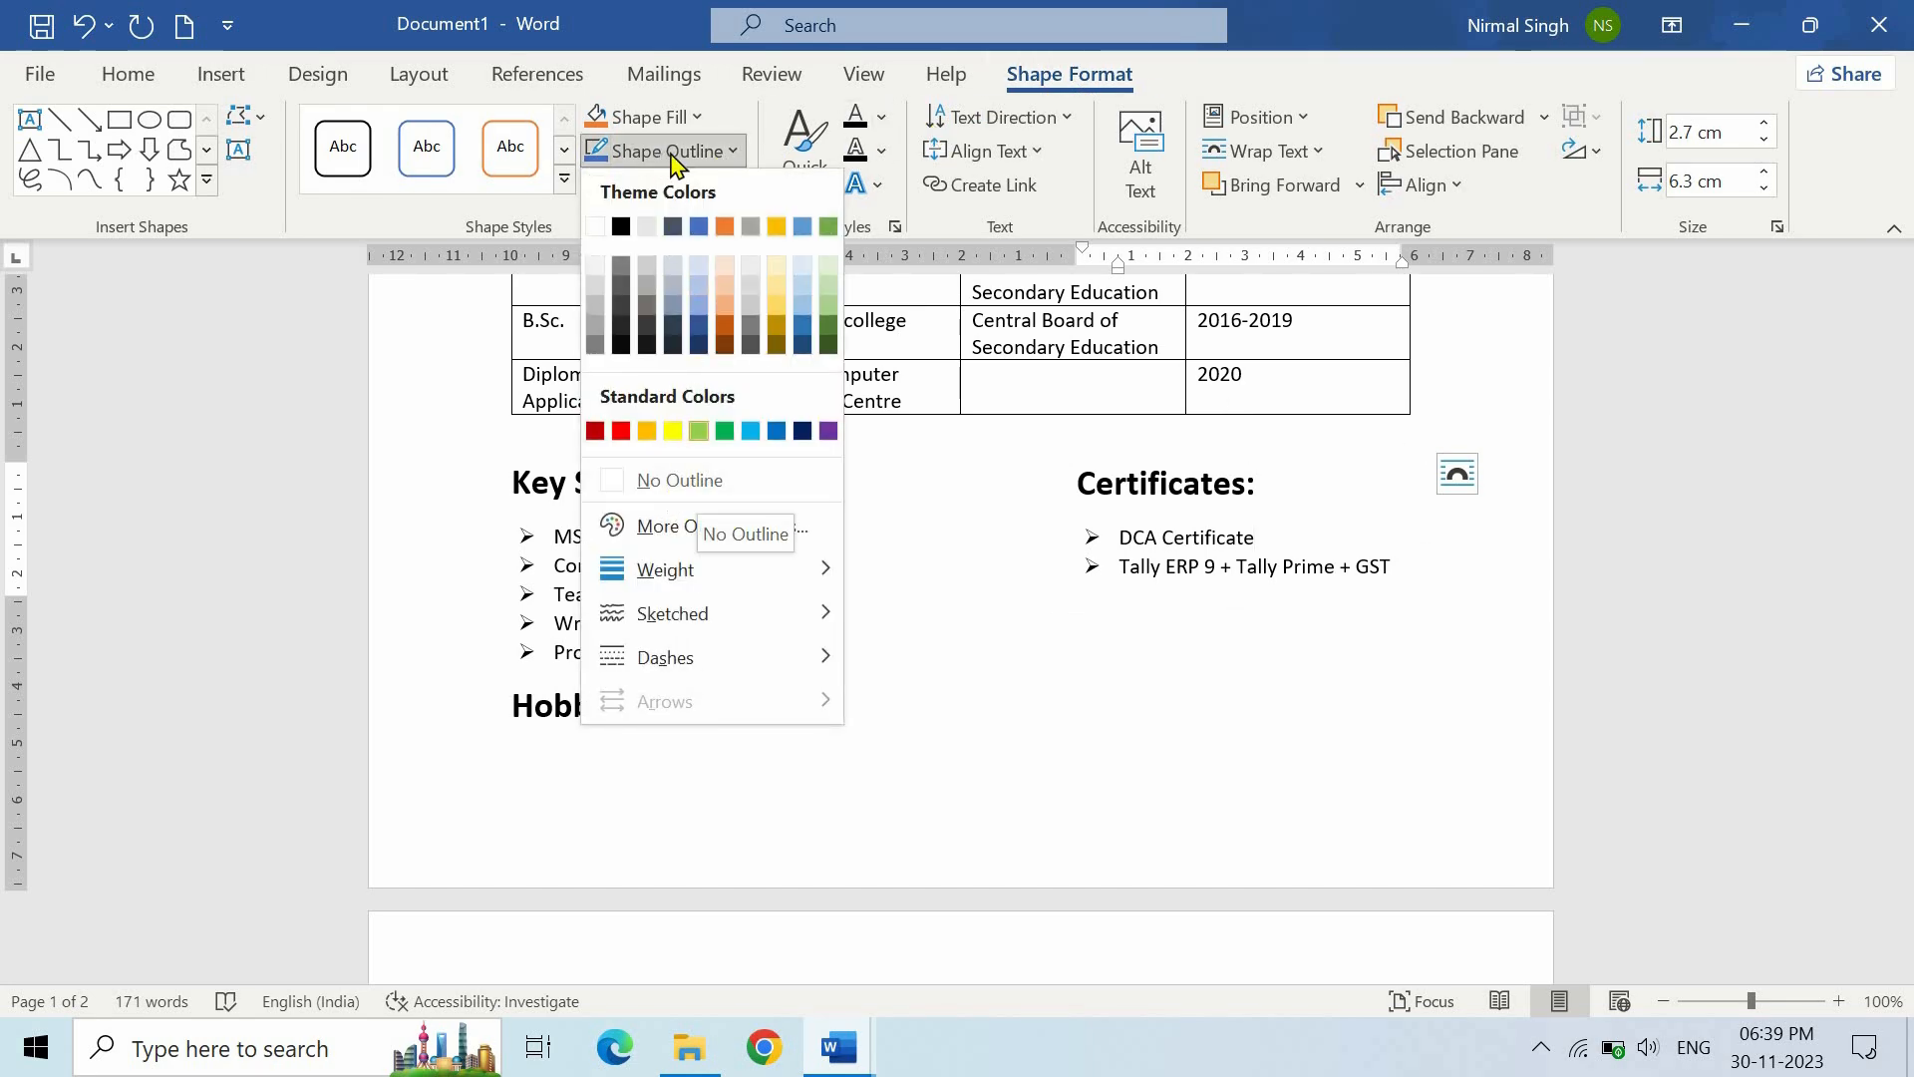
{"action": "left_click", "coordinate": [693, 477]}
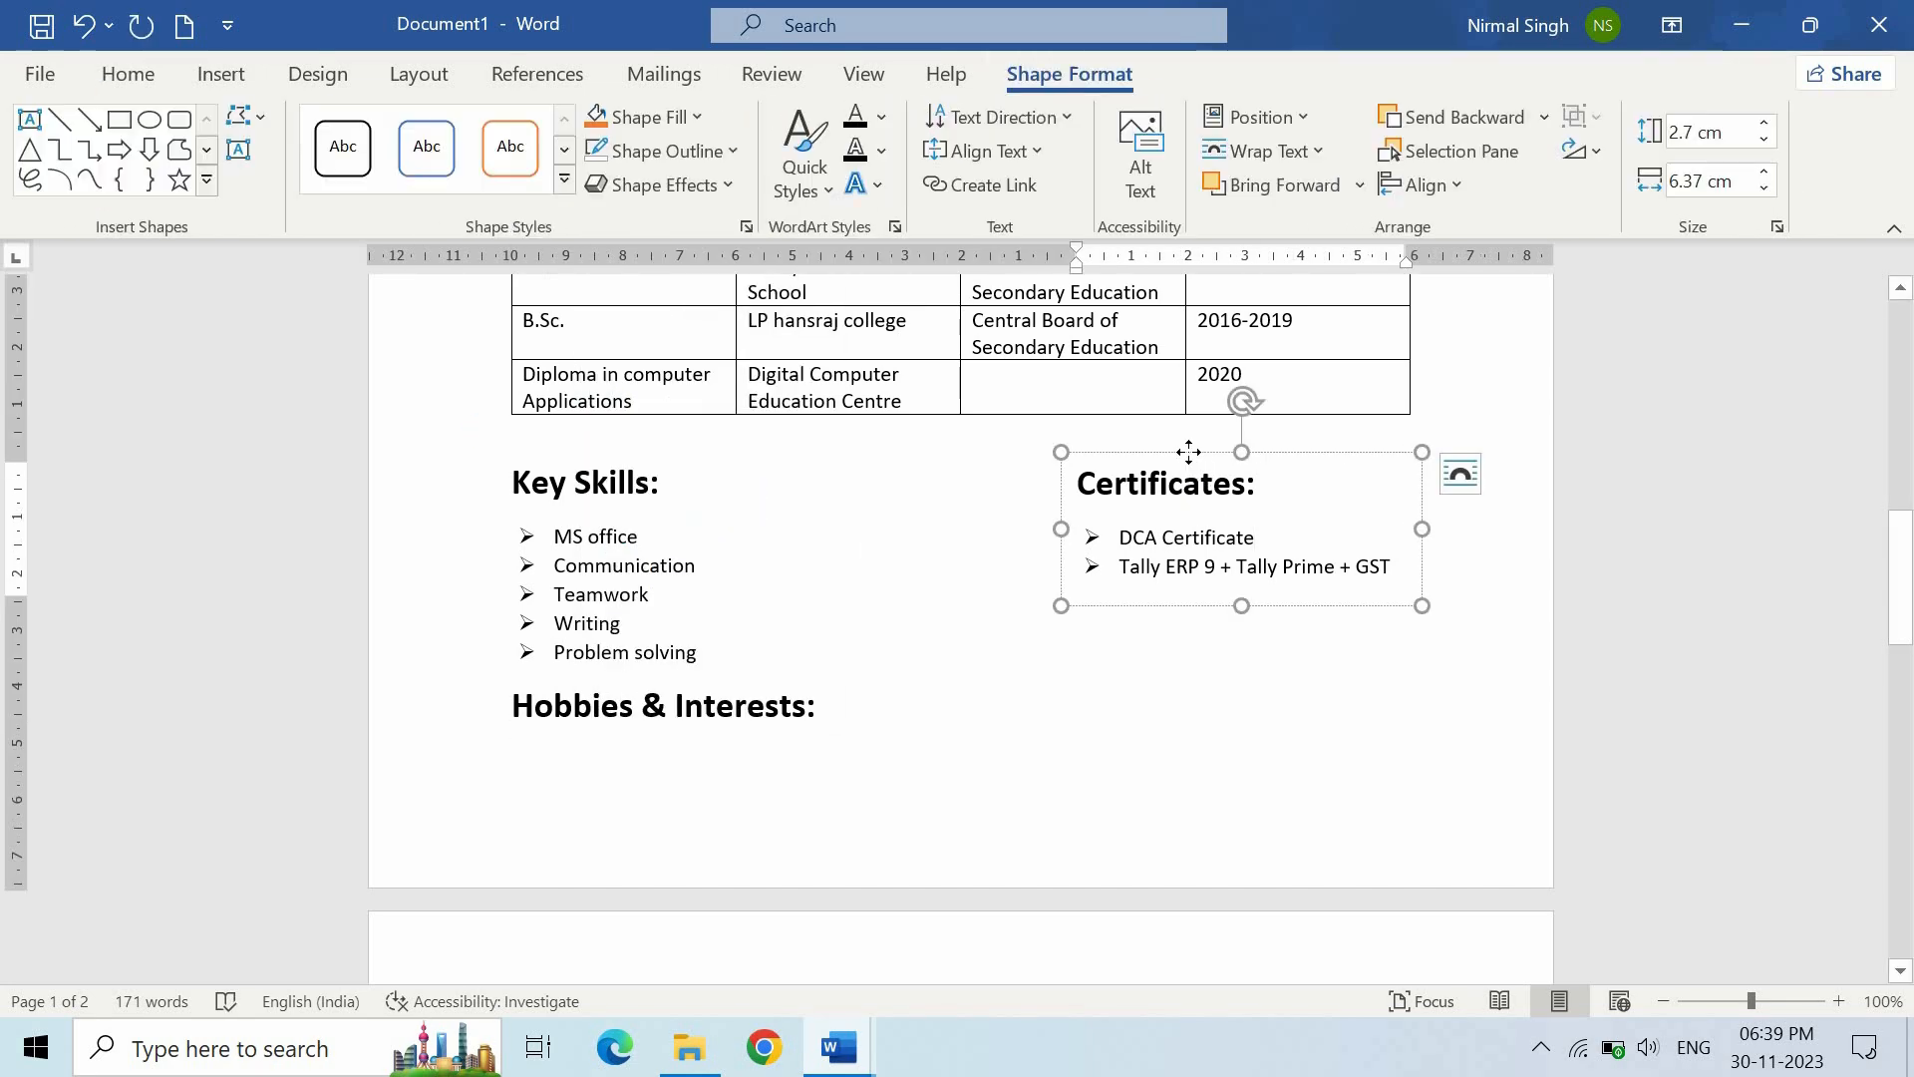
{"action": "left_click", "coordinate": [970, 520]}
{"action": "scroll", "coordinate": [970, 520], "scroll_direction": "down", "scroll_amount": 5}
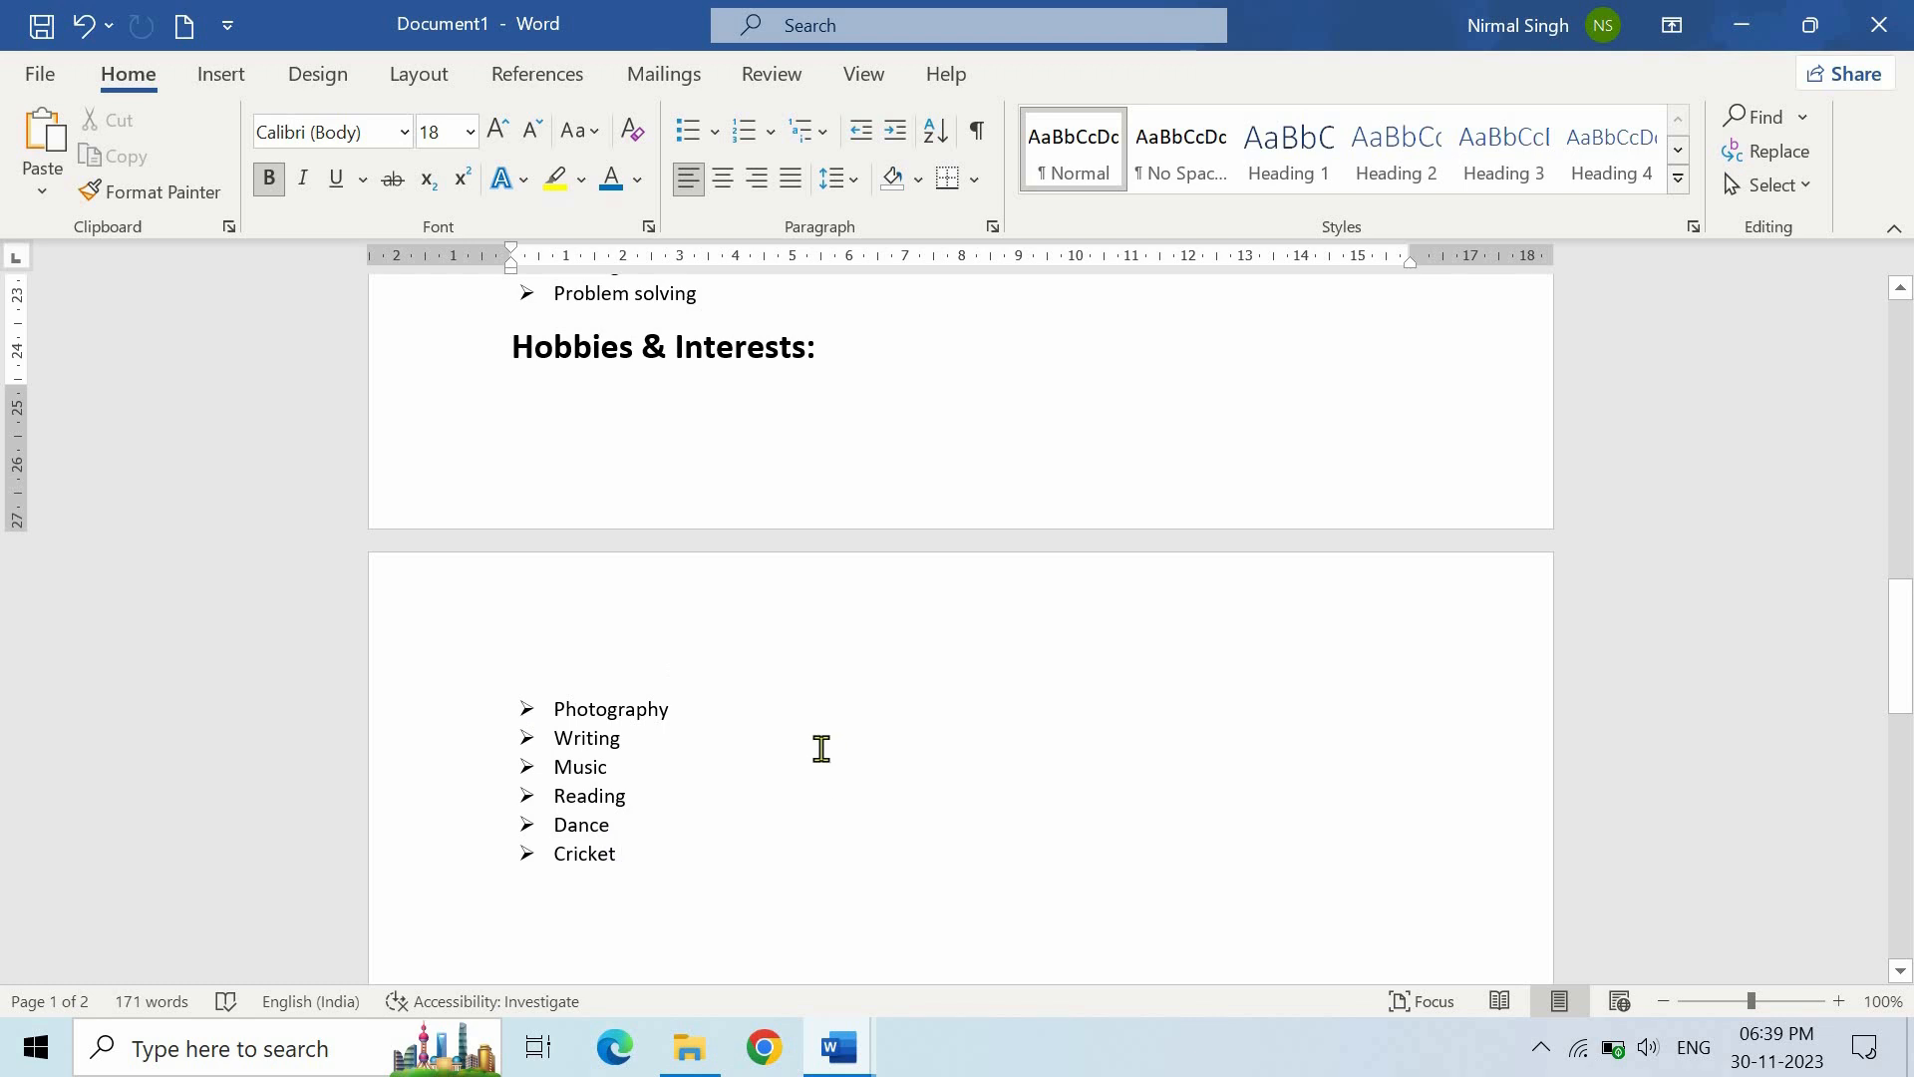
{"action": "scroll", "coordinate": [821, 748], "scroll_direction": "up", "scroll_amount": 5}
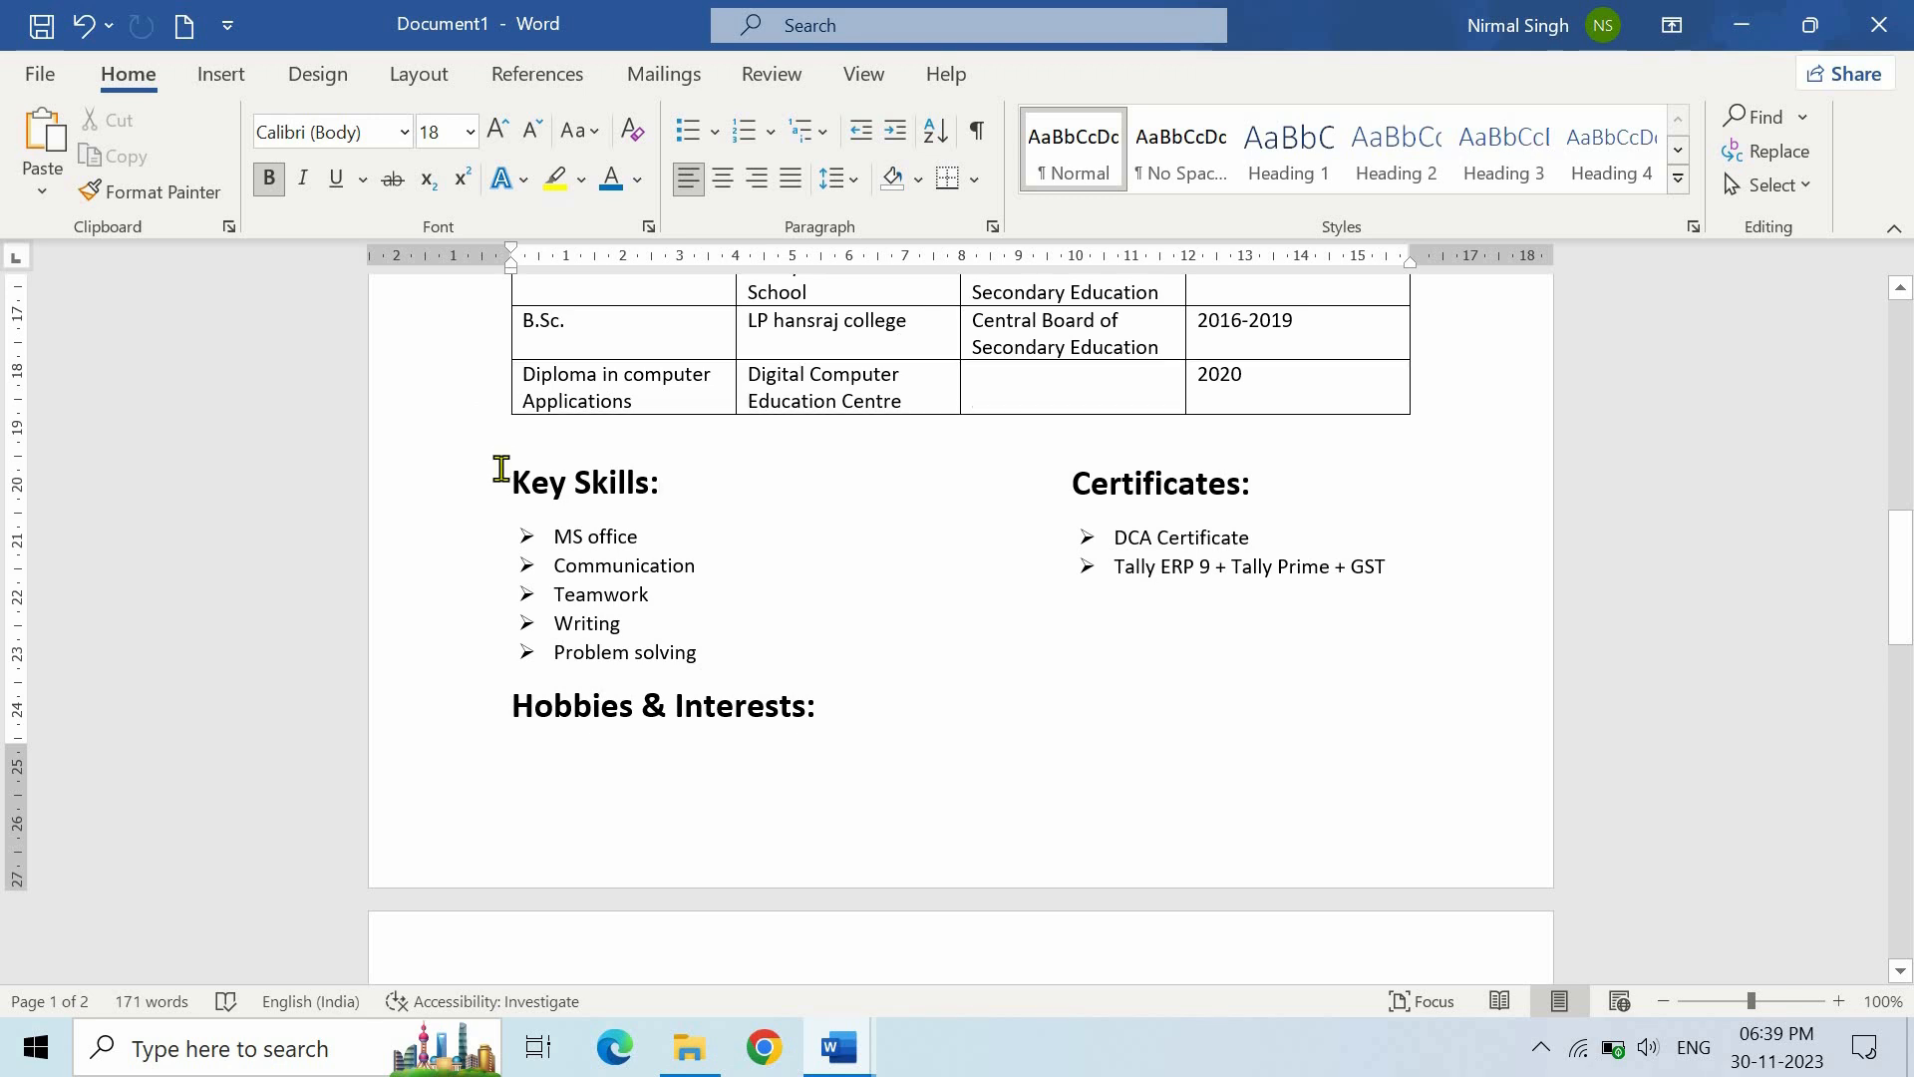
- In Word Options > Customize Ribbon, add a New Group (Custom) under the Home tab
{"action": "left_click", "coordinate": [40, 76]}
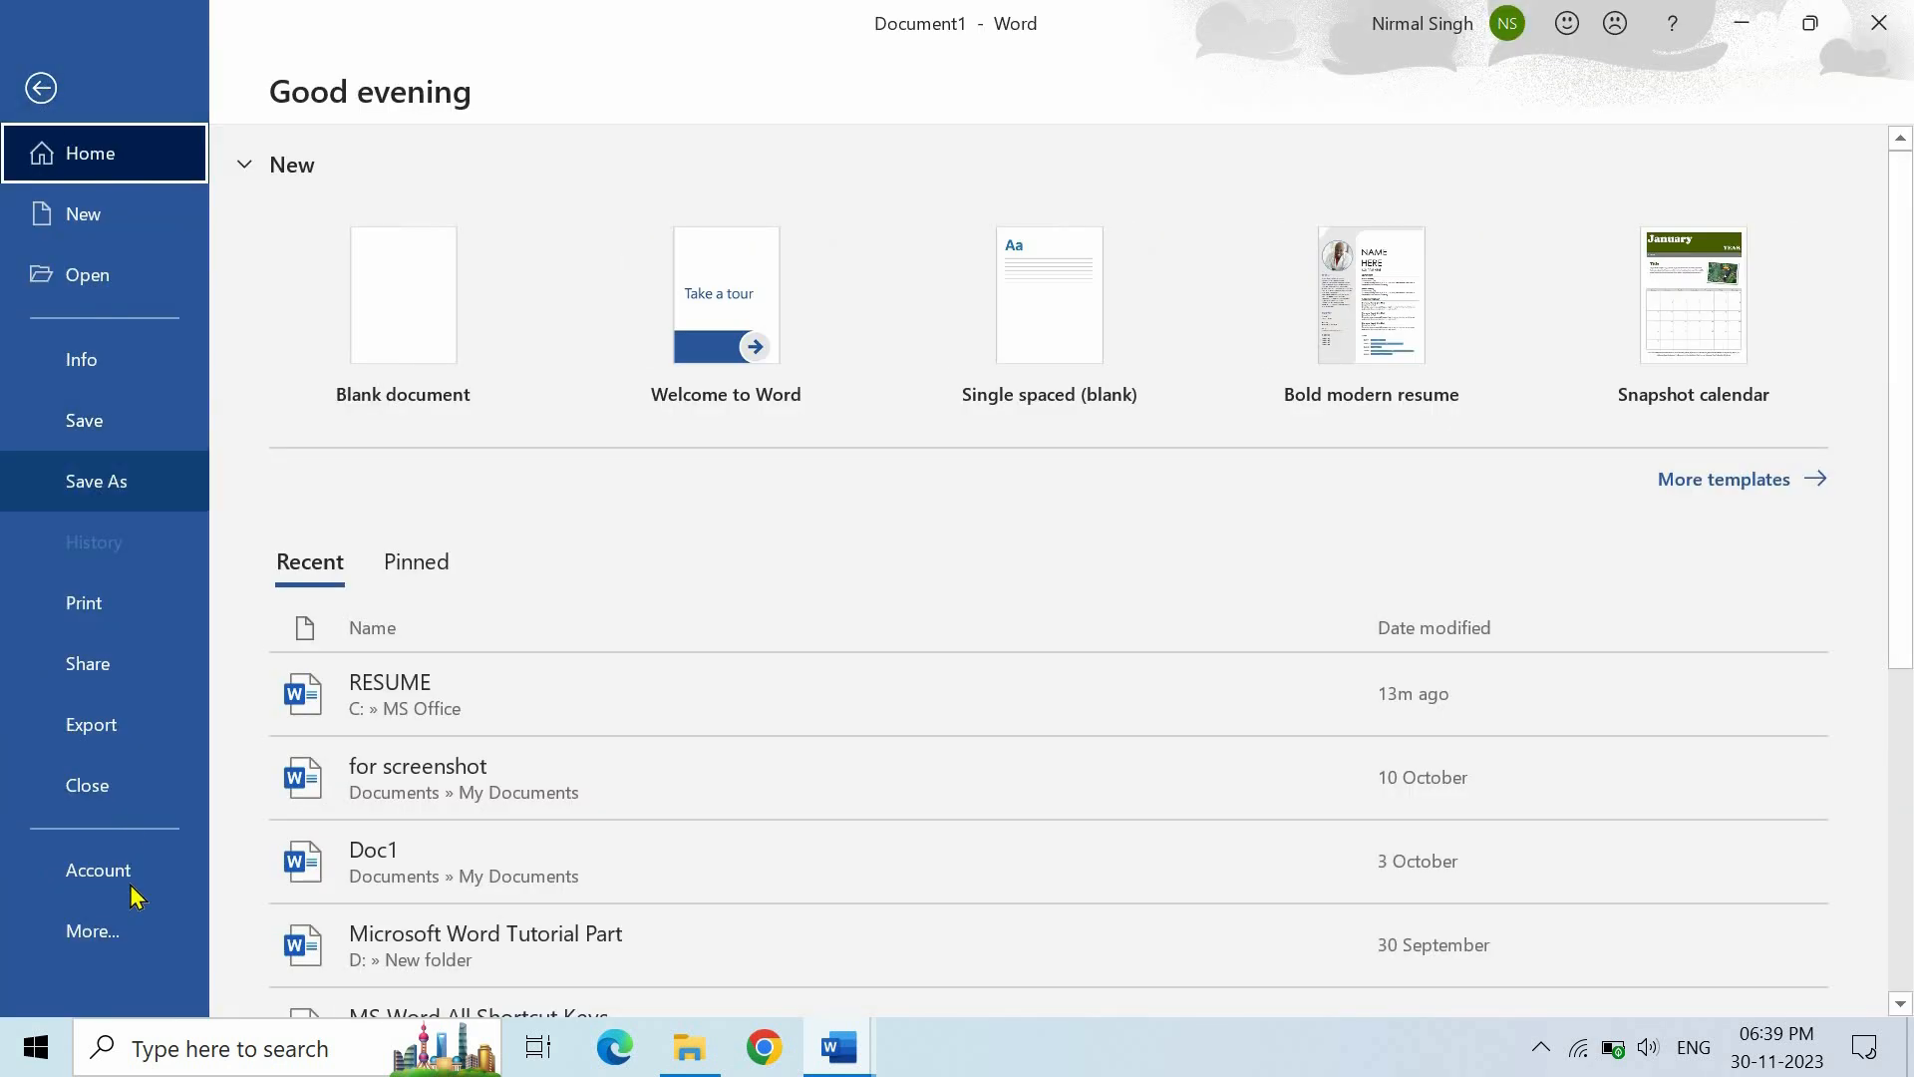
{"action": "left_click", "coordinate": [113, 941]}
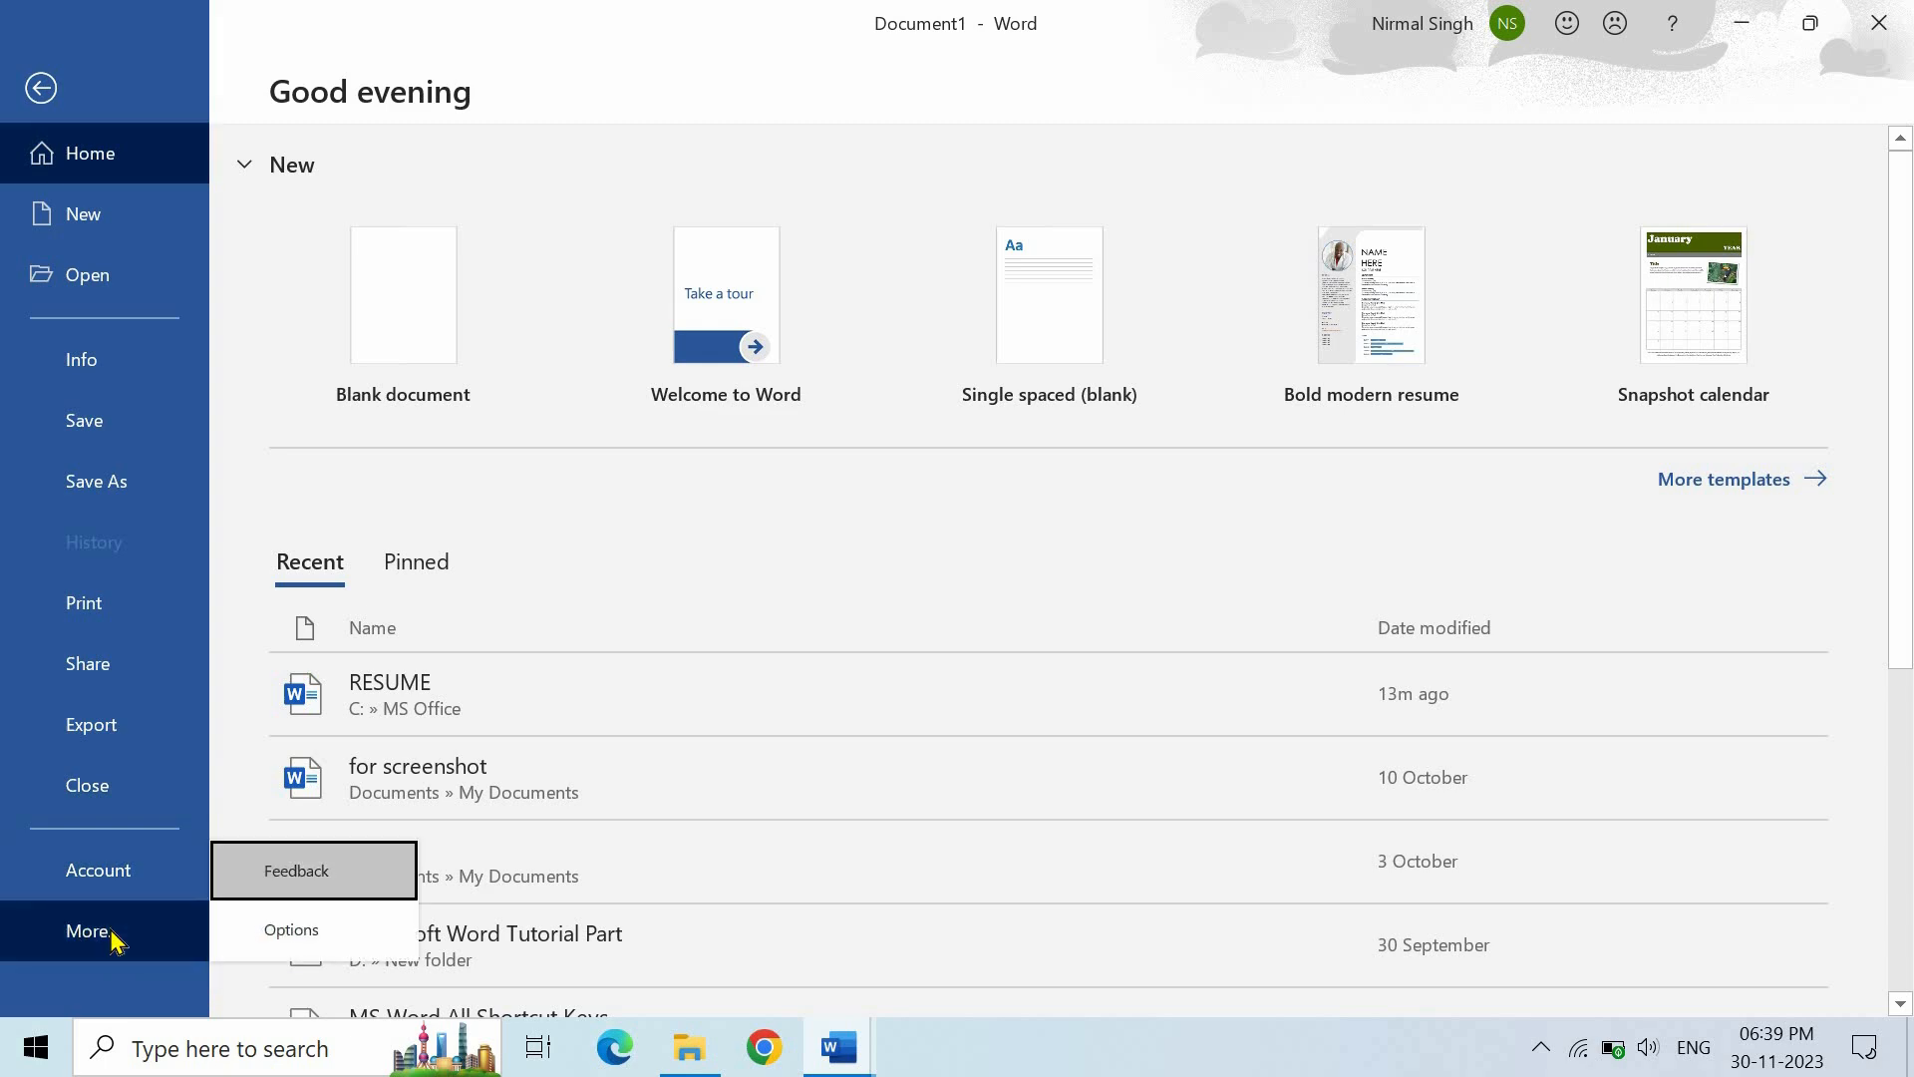
{"action": "left_click", "coordinate": [289, 933]}
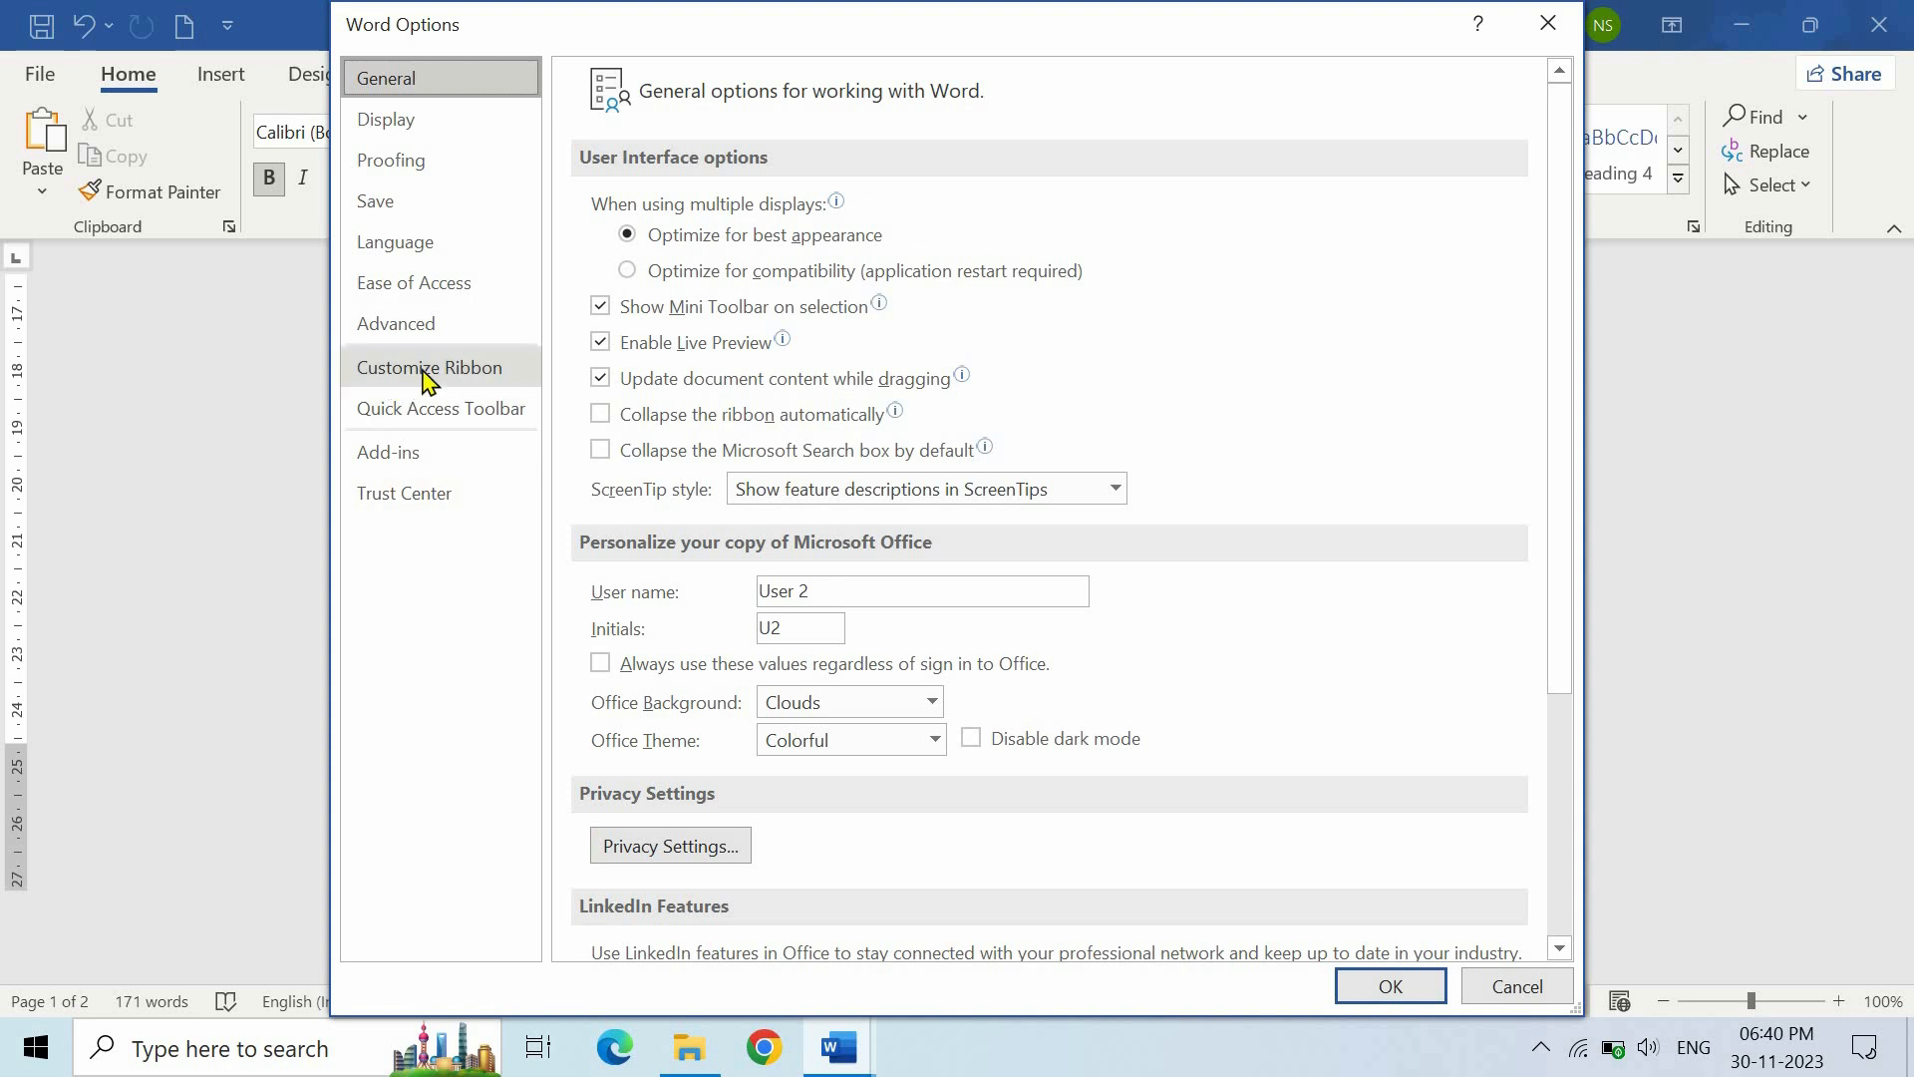
{"action": "left_click", "coordinate": [429, 369]}
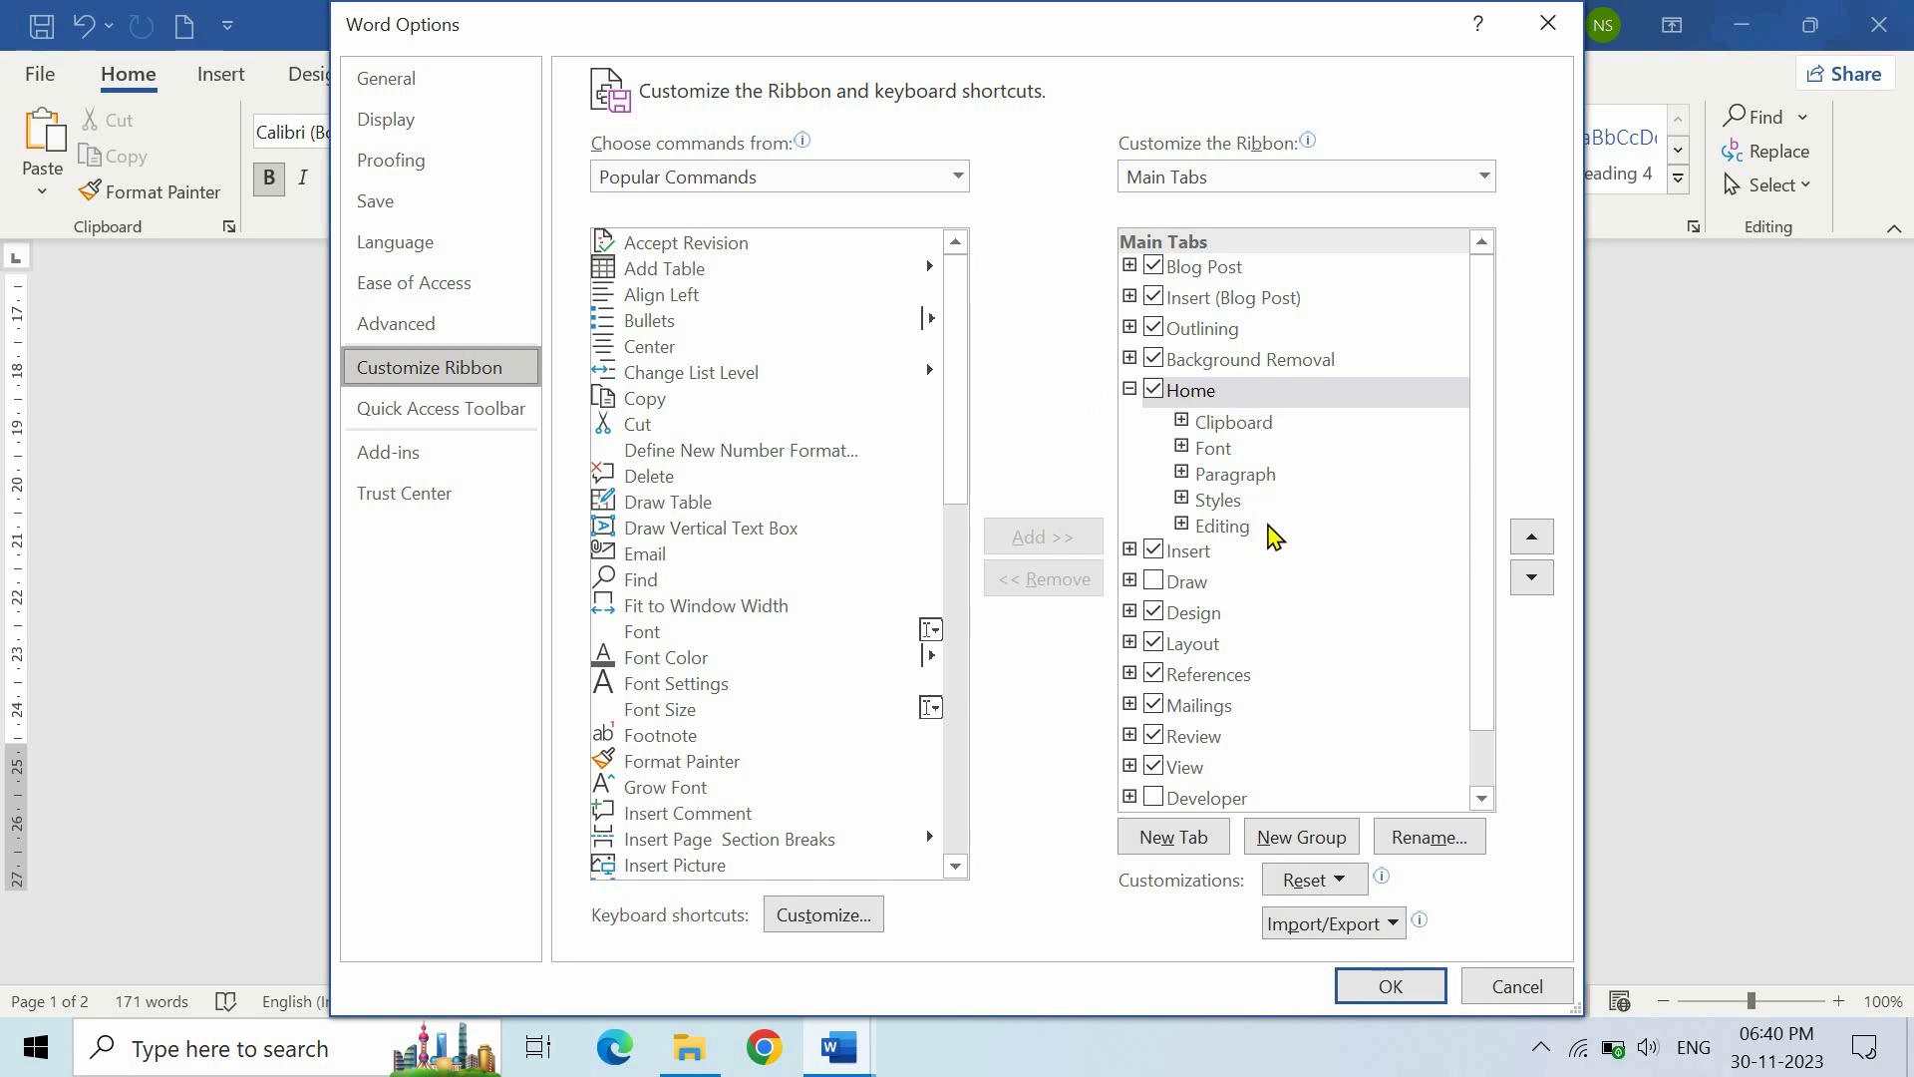
{"action": "left_click", "coordinate": [1203, 398]}
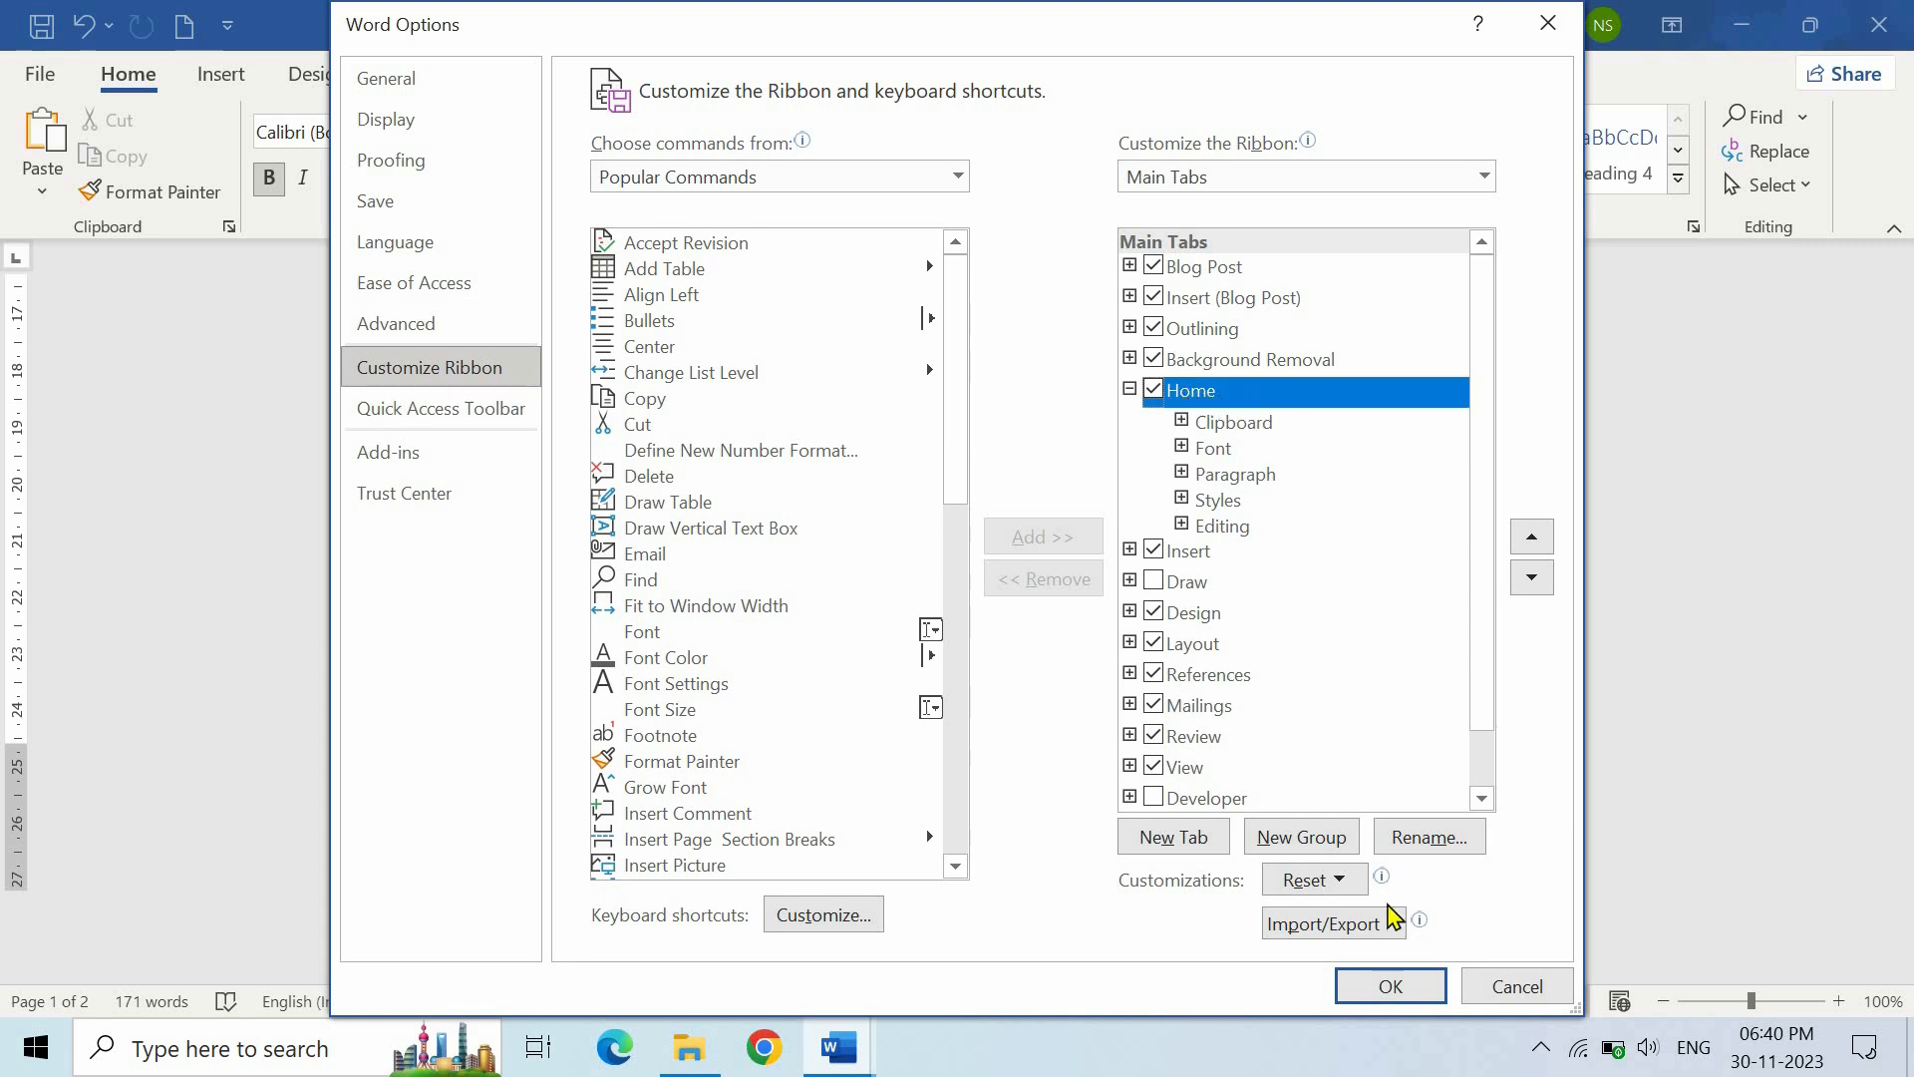
{"action": "left_click", "coordinate": [1303, 838]}
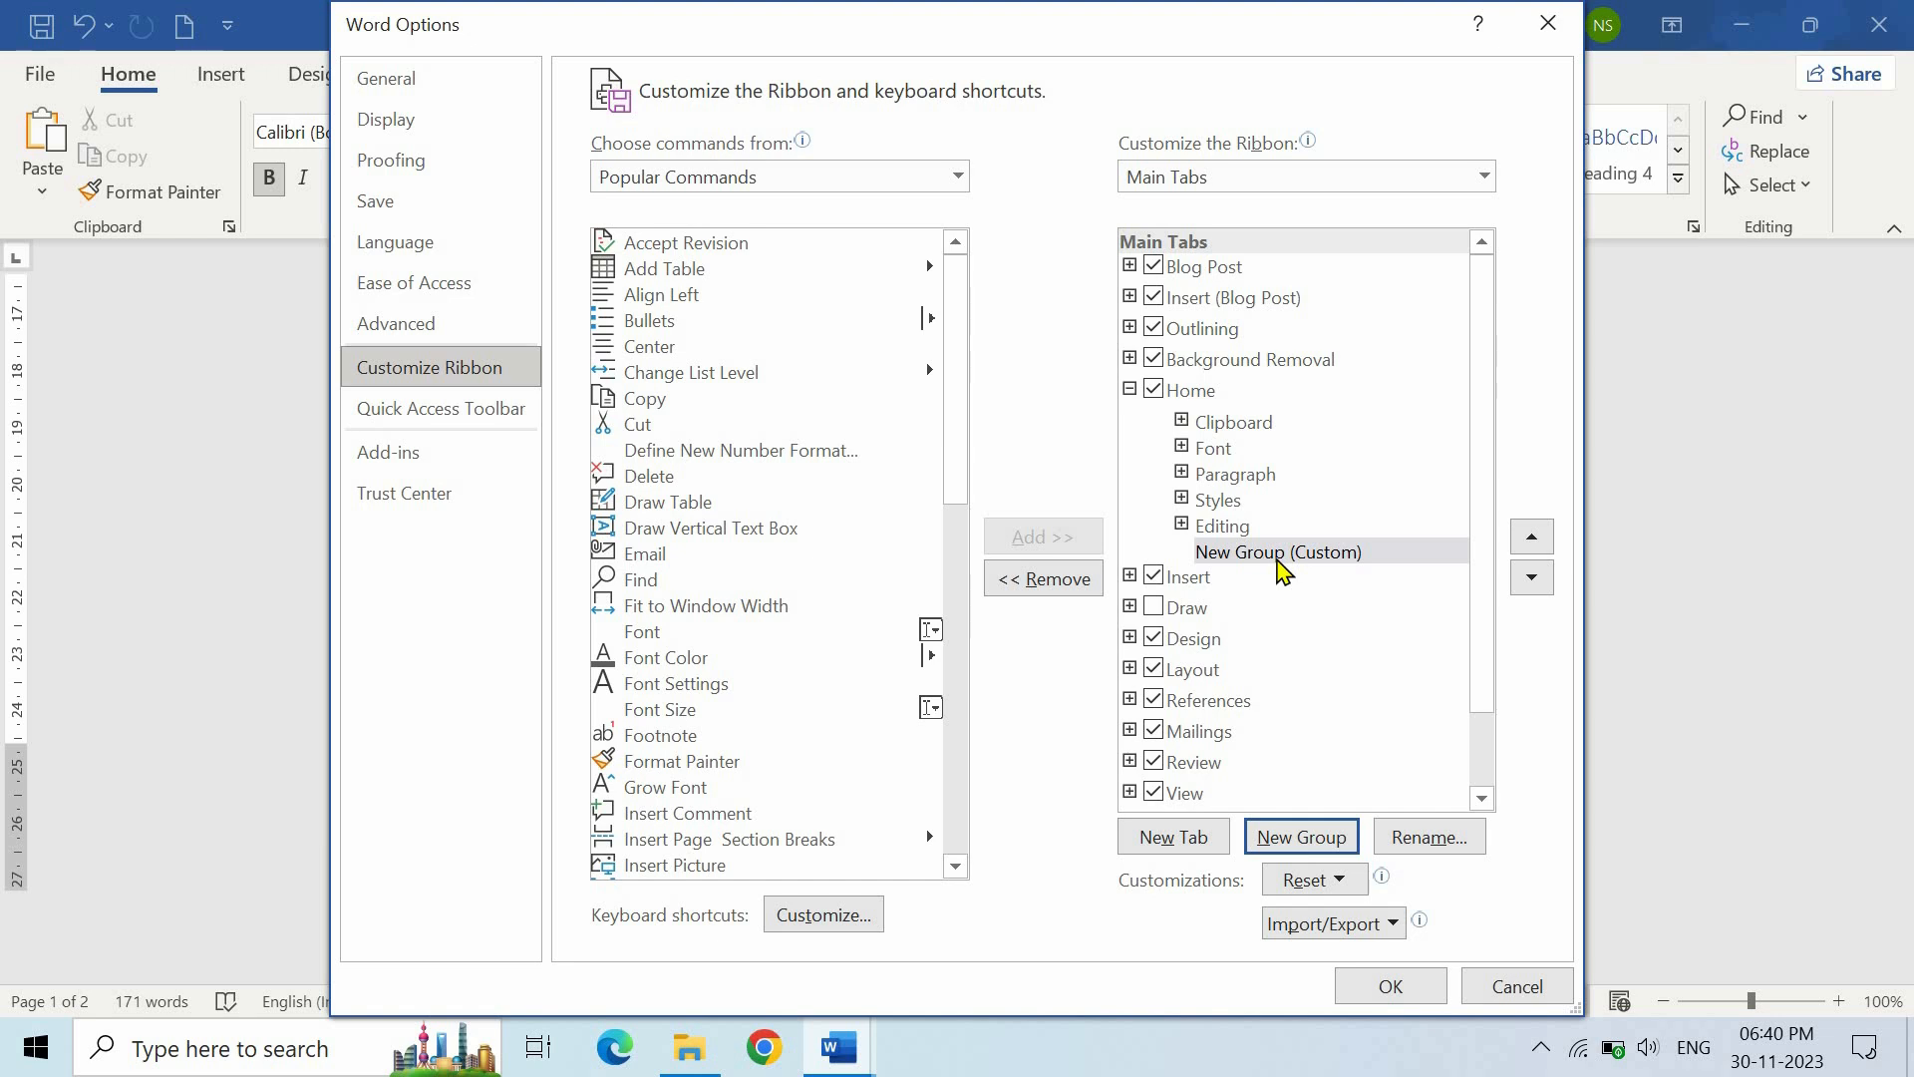
- Add Shrink One Page from All Commands to the new Home group and confirm
{"action": "left_click", "coordinate": [666, 179]}
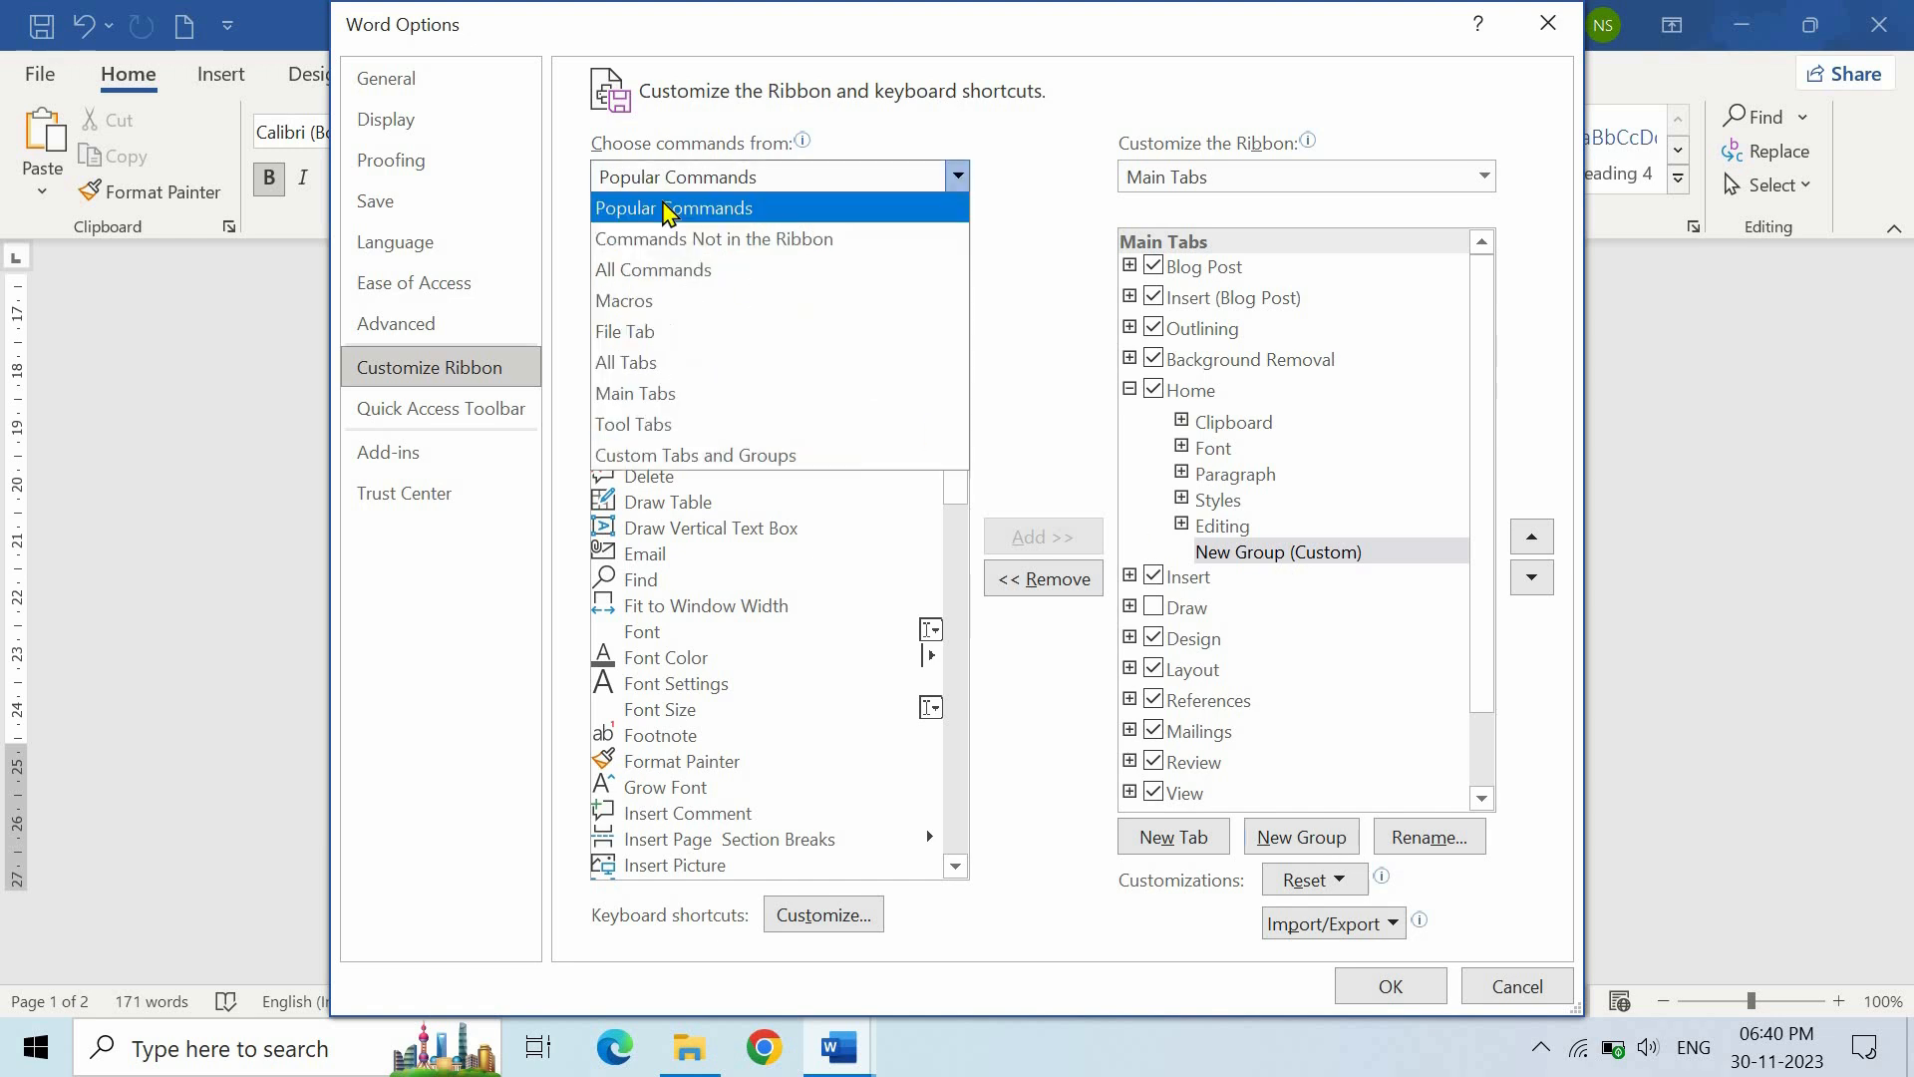
{"action": "left_click", "coordinate": [658, 271]}
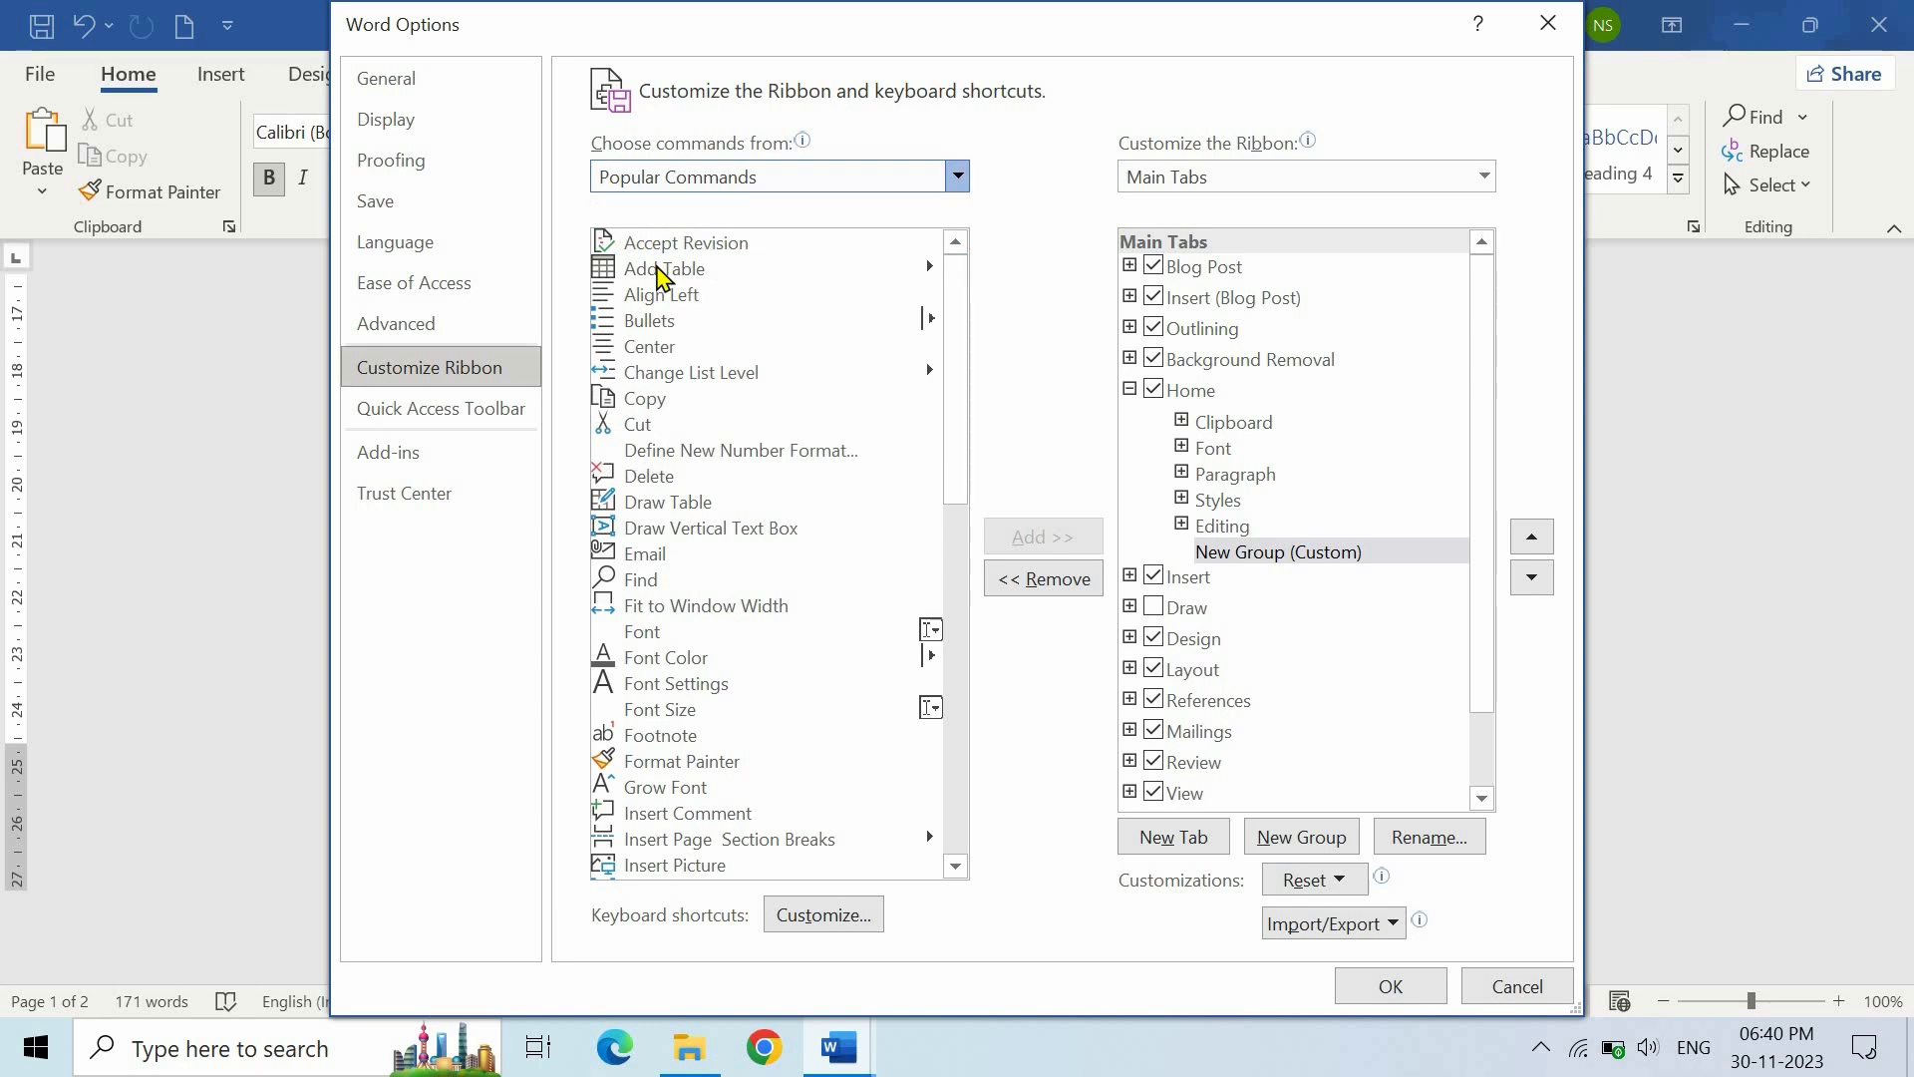
{"action": "left_click_drag", "start_coordinate": [960, 494], "coordinate": [952, 728]}
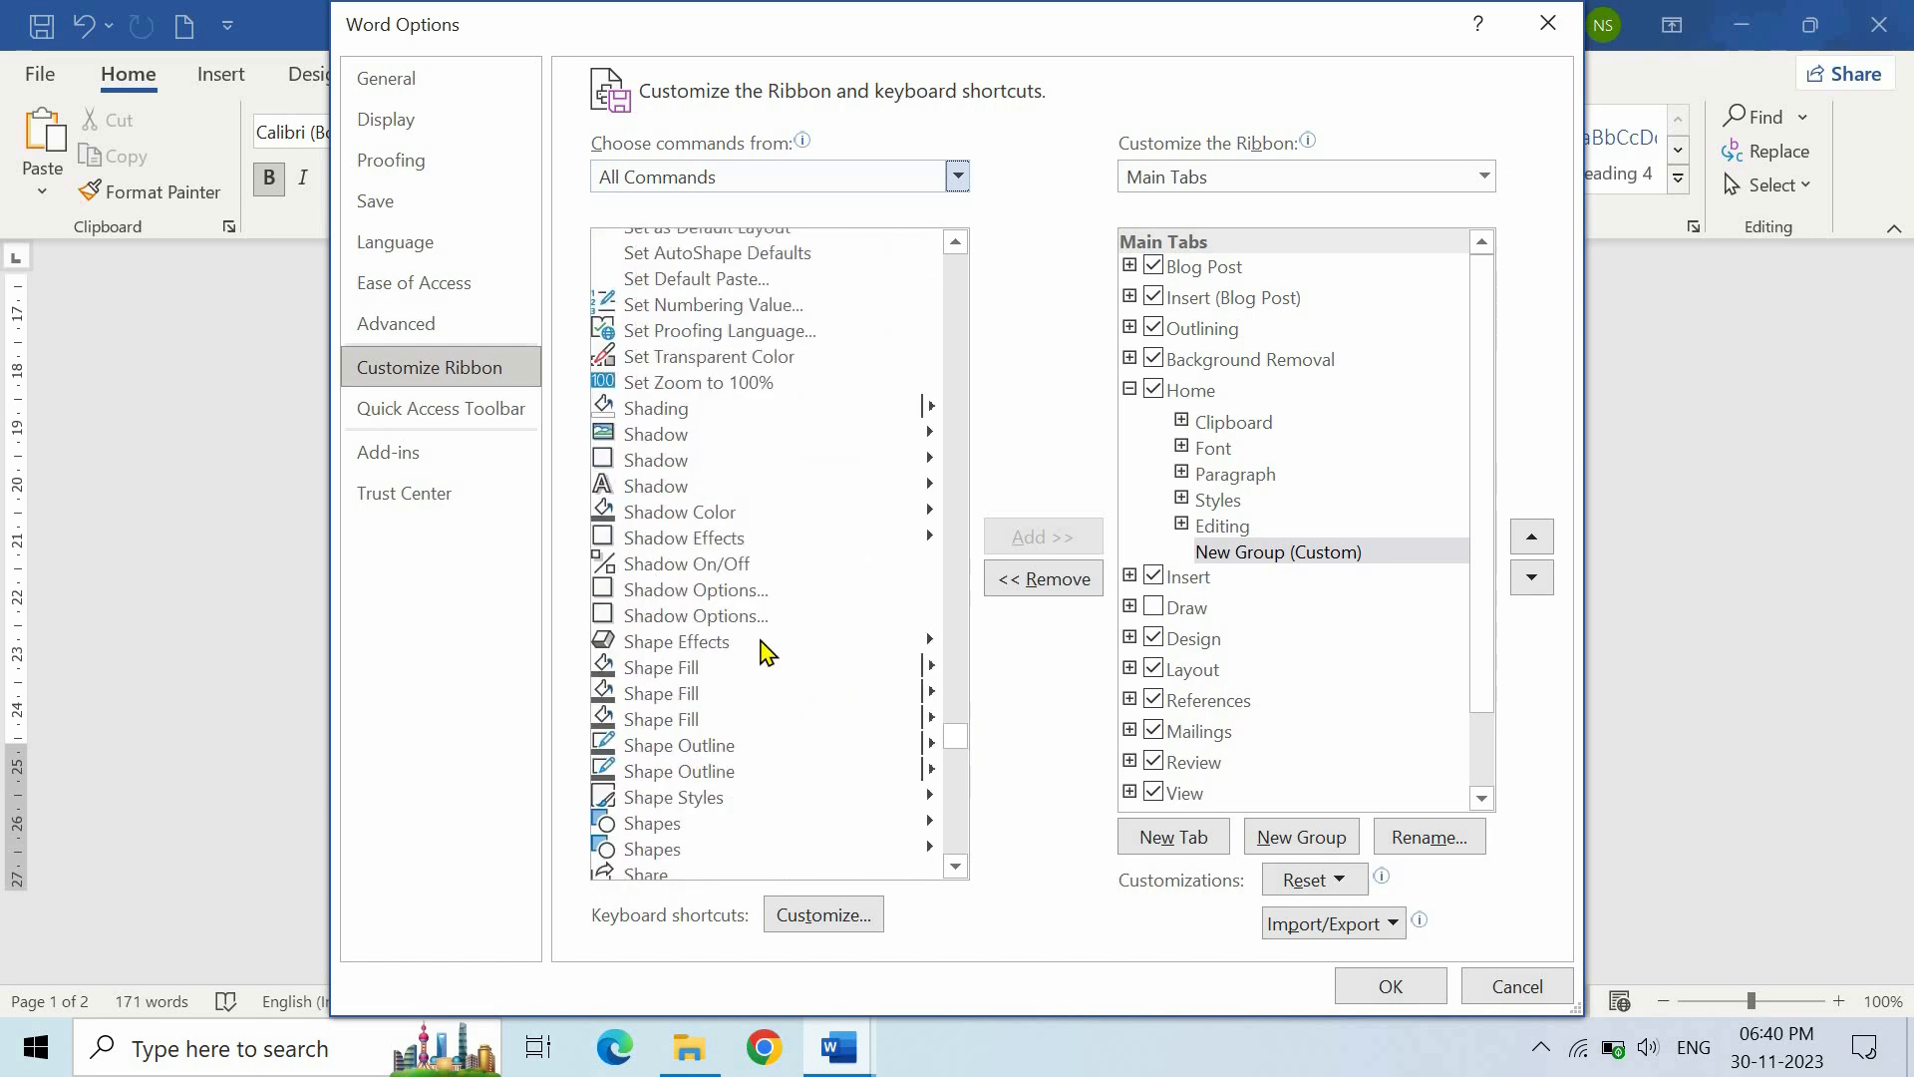
{"action": "scroll", "coordinate": [763, 628], "scroll_direction": "down", "scroll_amount": 12}
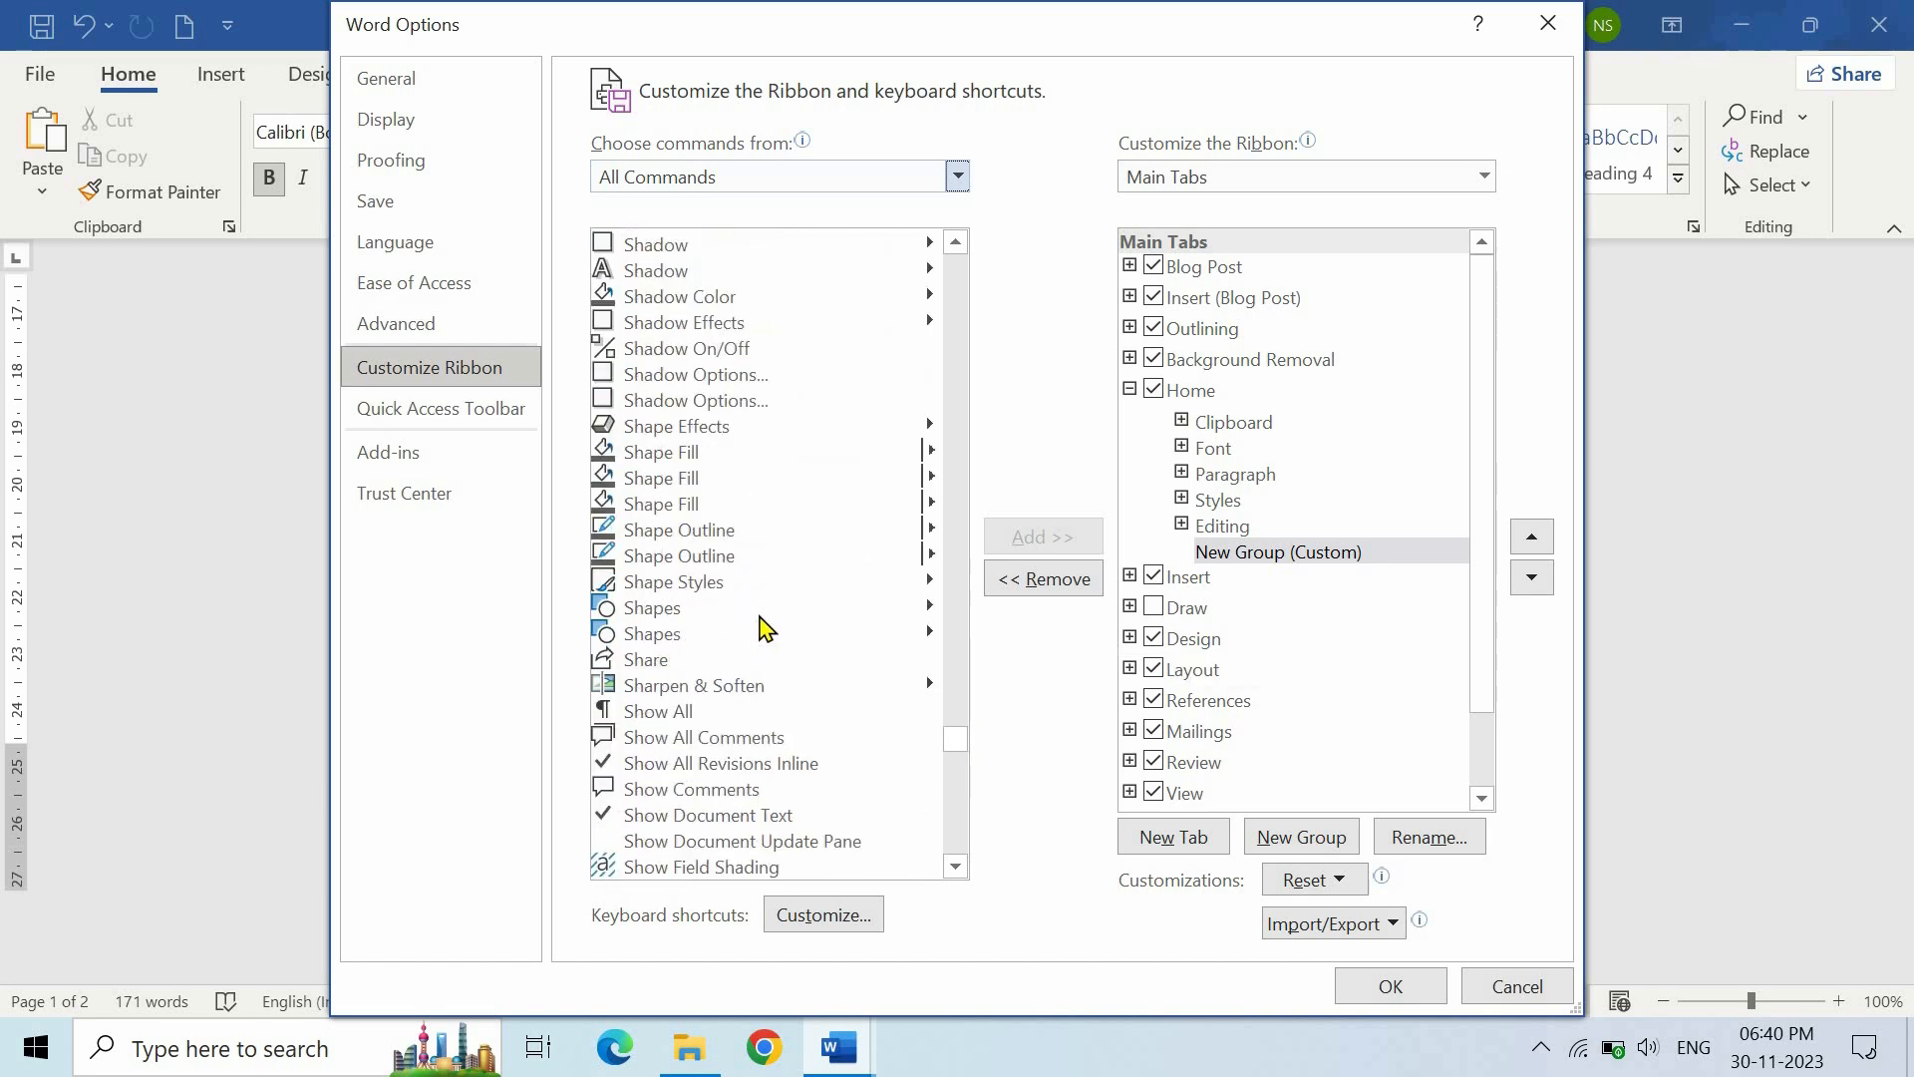
{"action": "left_click", "coordinate": [723, 569]}
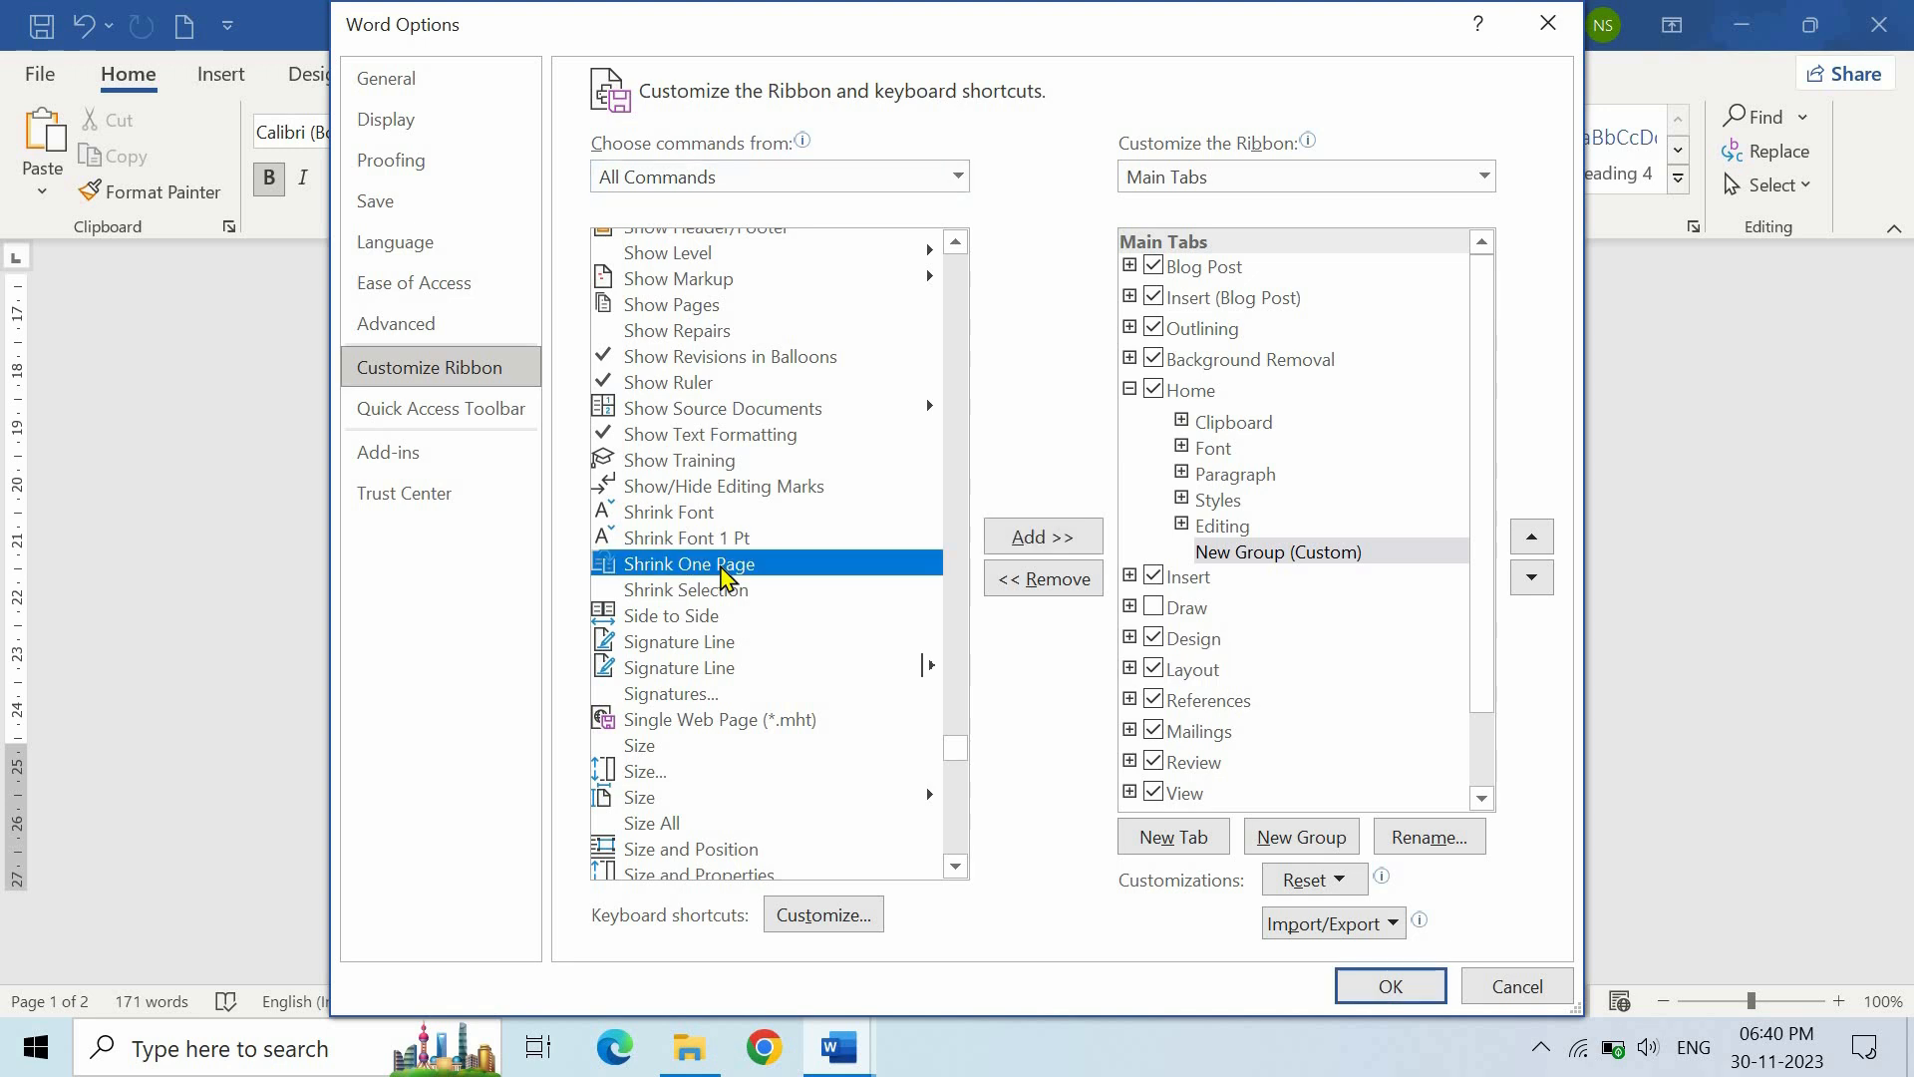
{"action": "left_click", "coordinate": [1245, 555]}
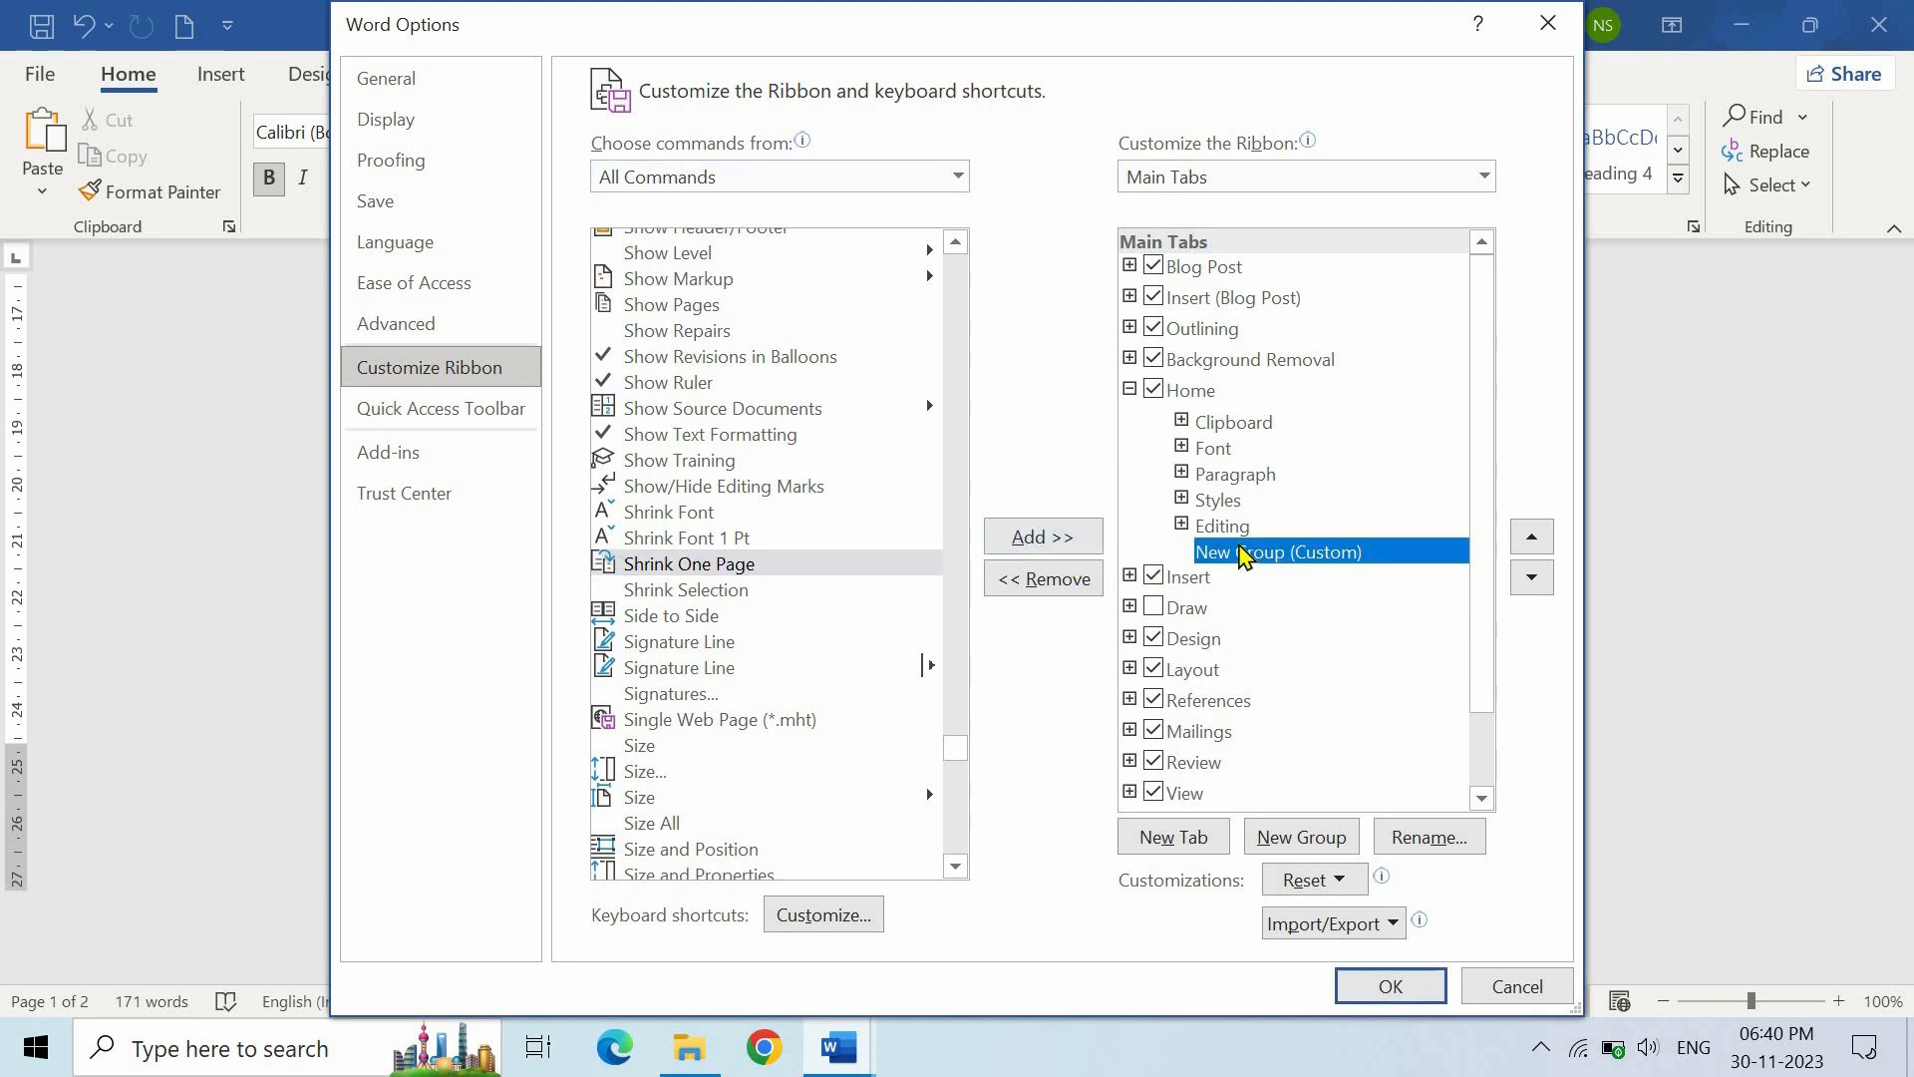
{"action": "left_click", "coordinate": [1030, 543]}
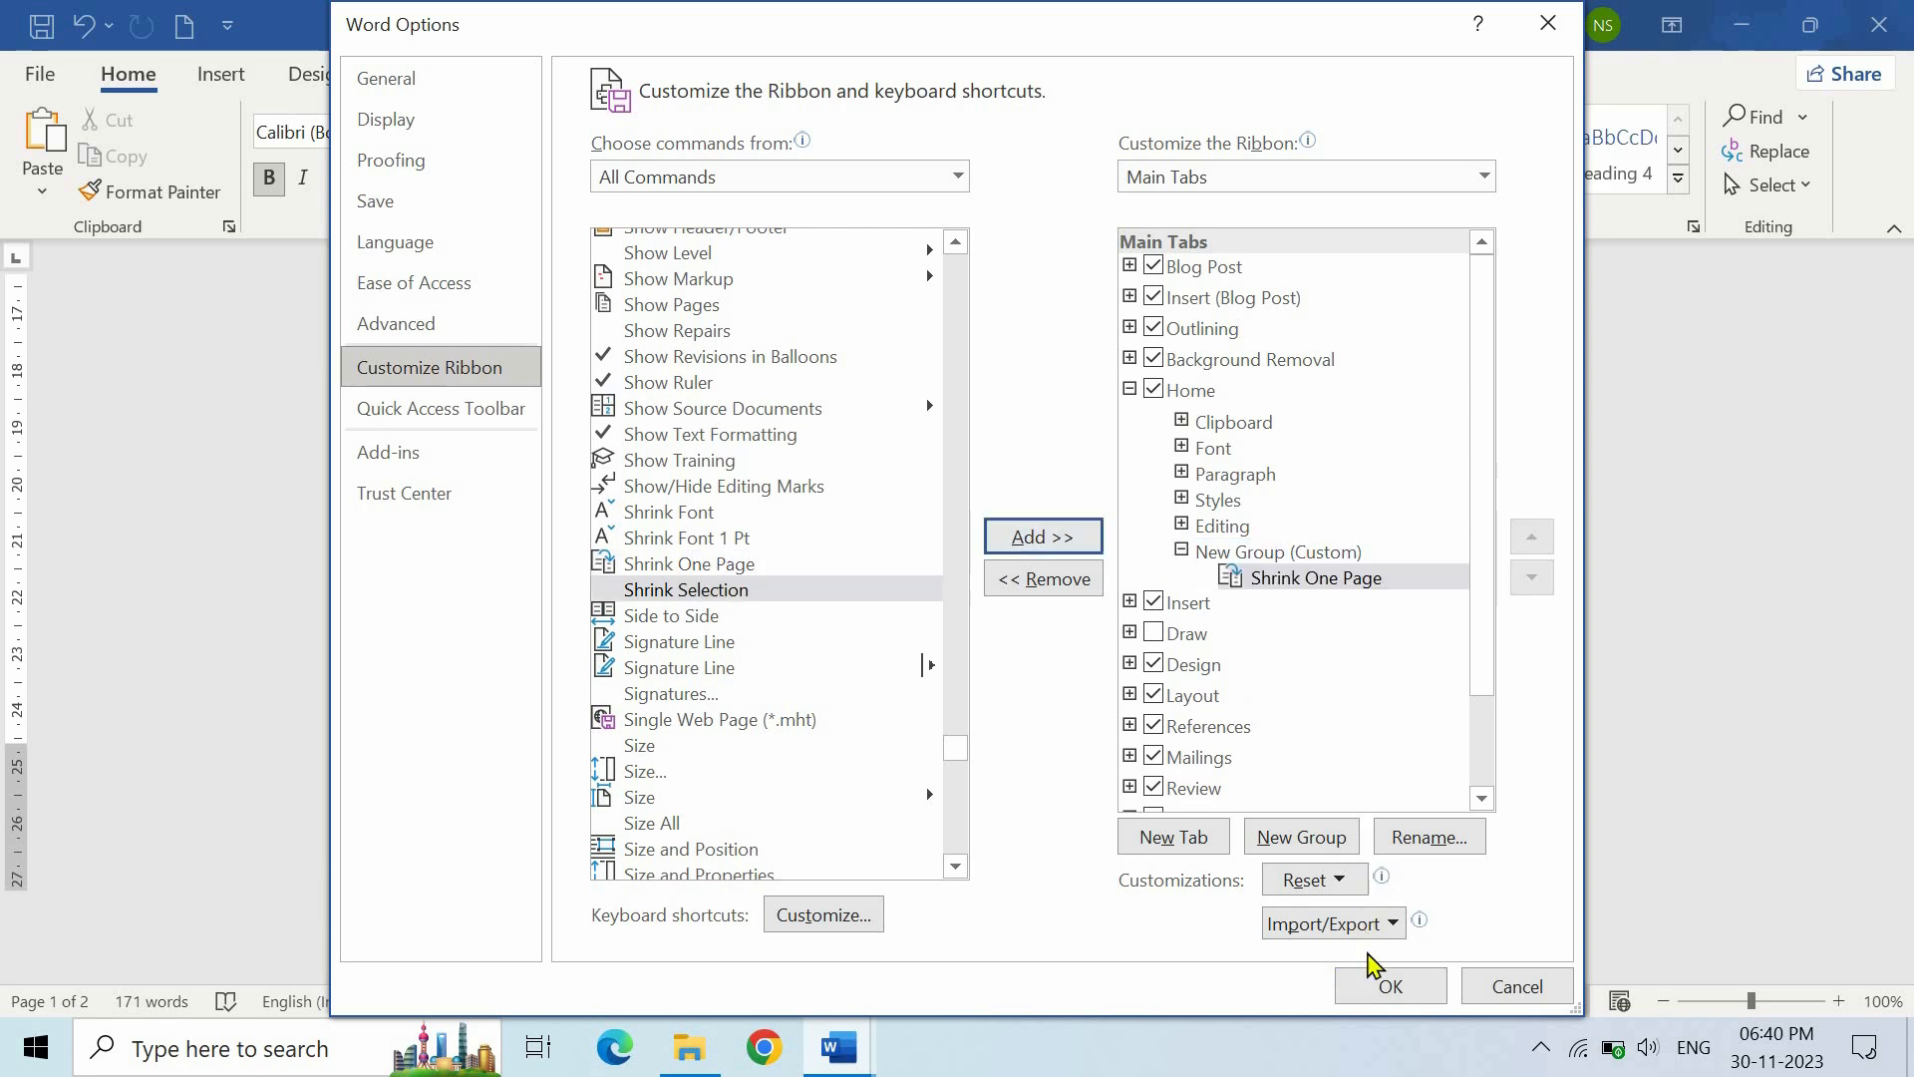
{"action": "left_click", "coordinate": [1388, 987]}
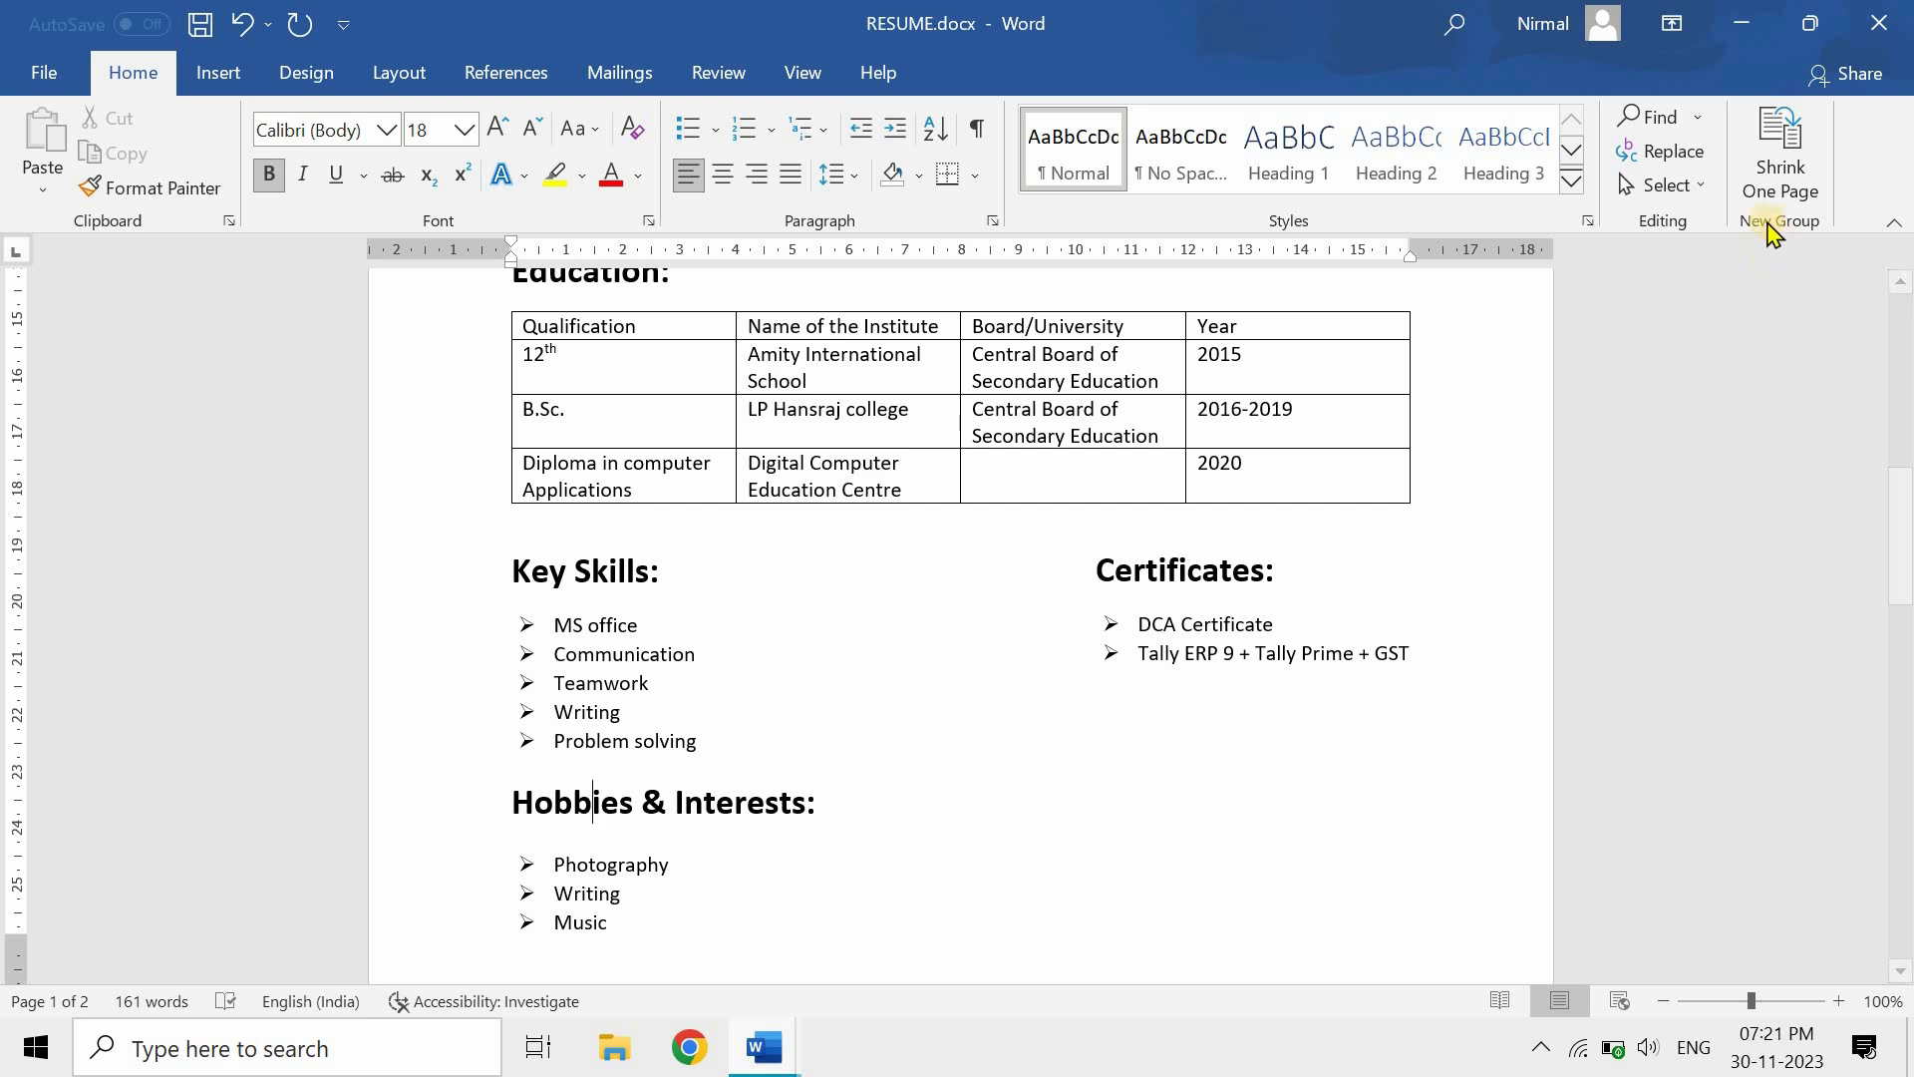
- Run Shrink One Page and check the result is 1 of 1 in print preview
{"action": "left_click", "coordinate": [1788, 175]}
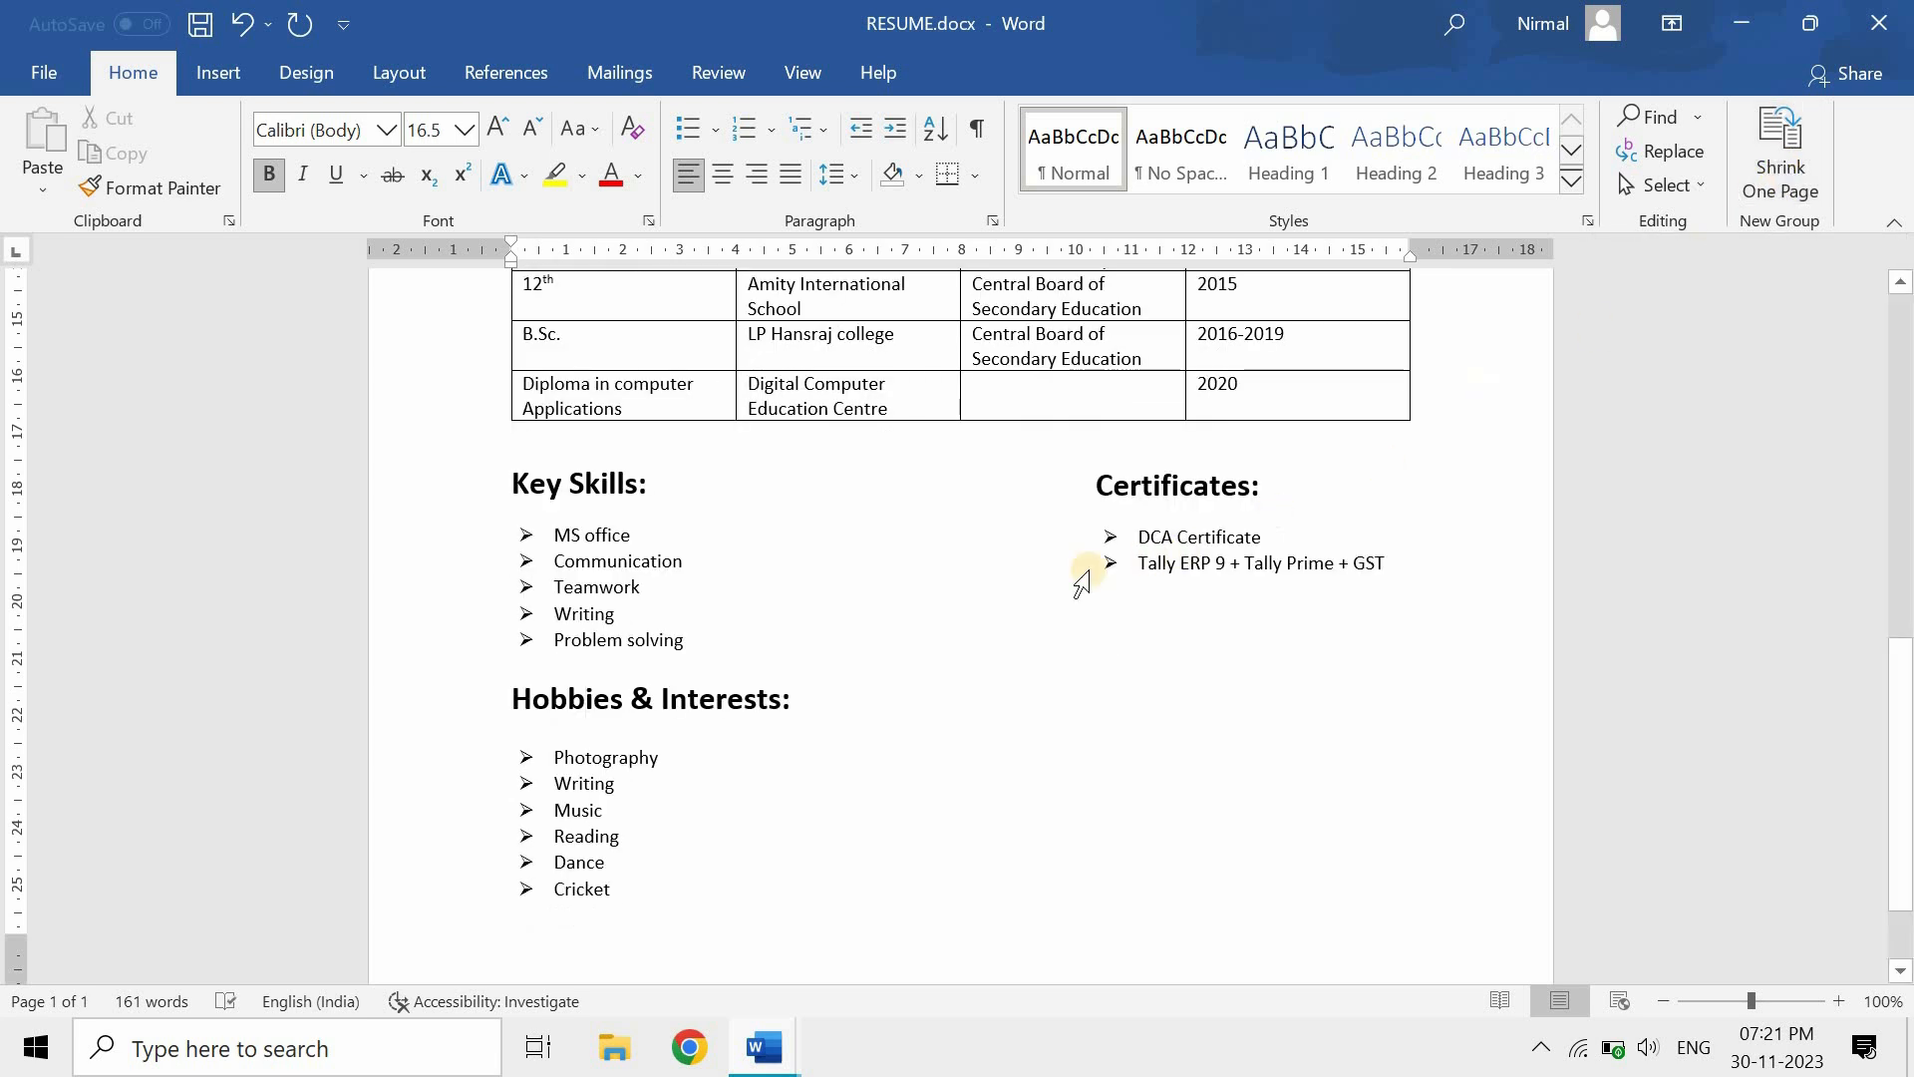
{"action": "scroll", "coordinate": [1009, 592], "scroll_direction": "up", "scroll_amount": 1}
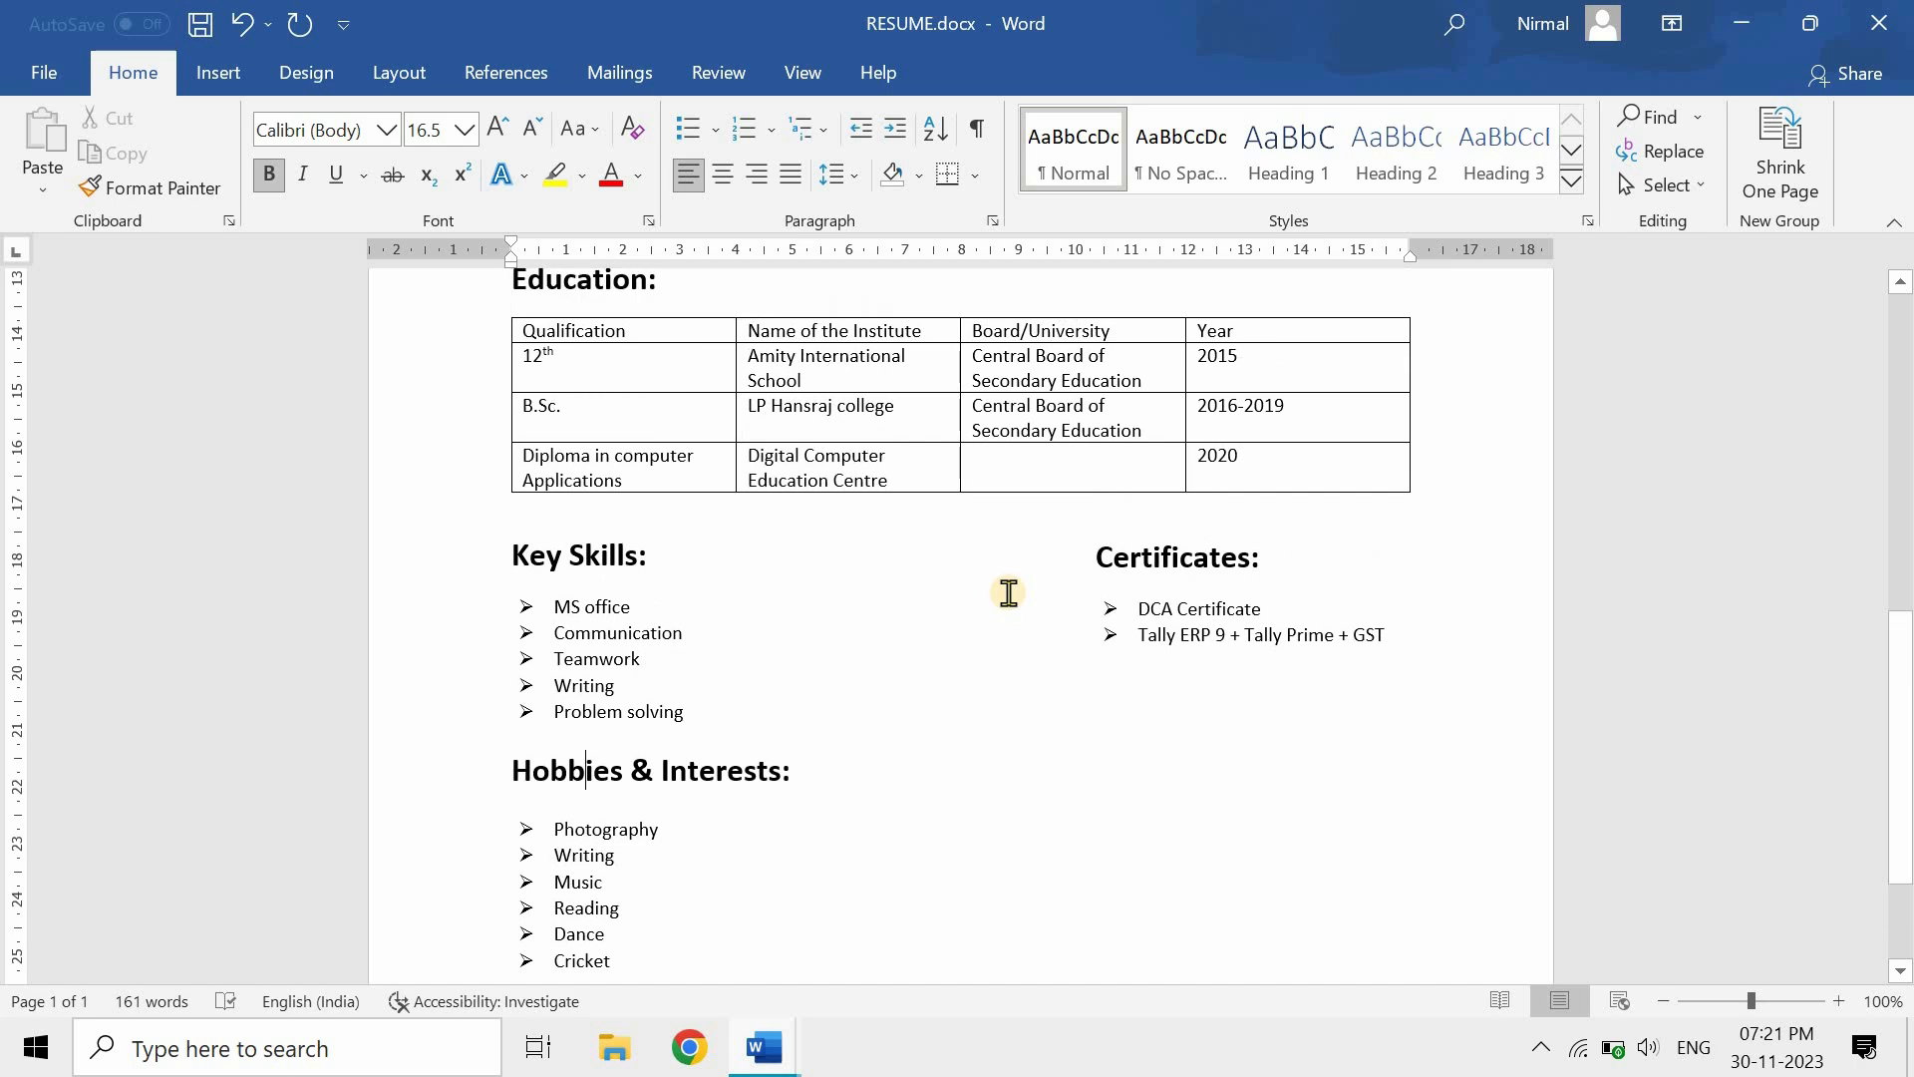
{"action": "key", "text": "ctrl+p"}
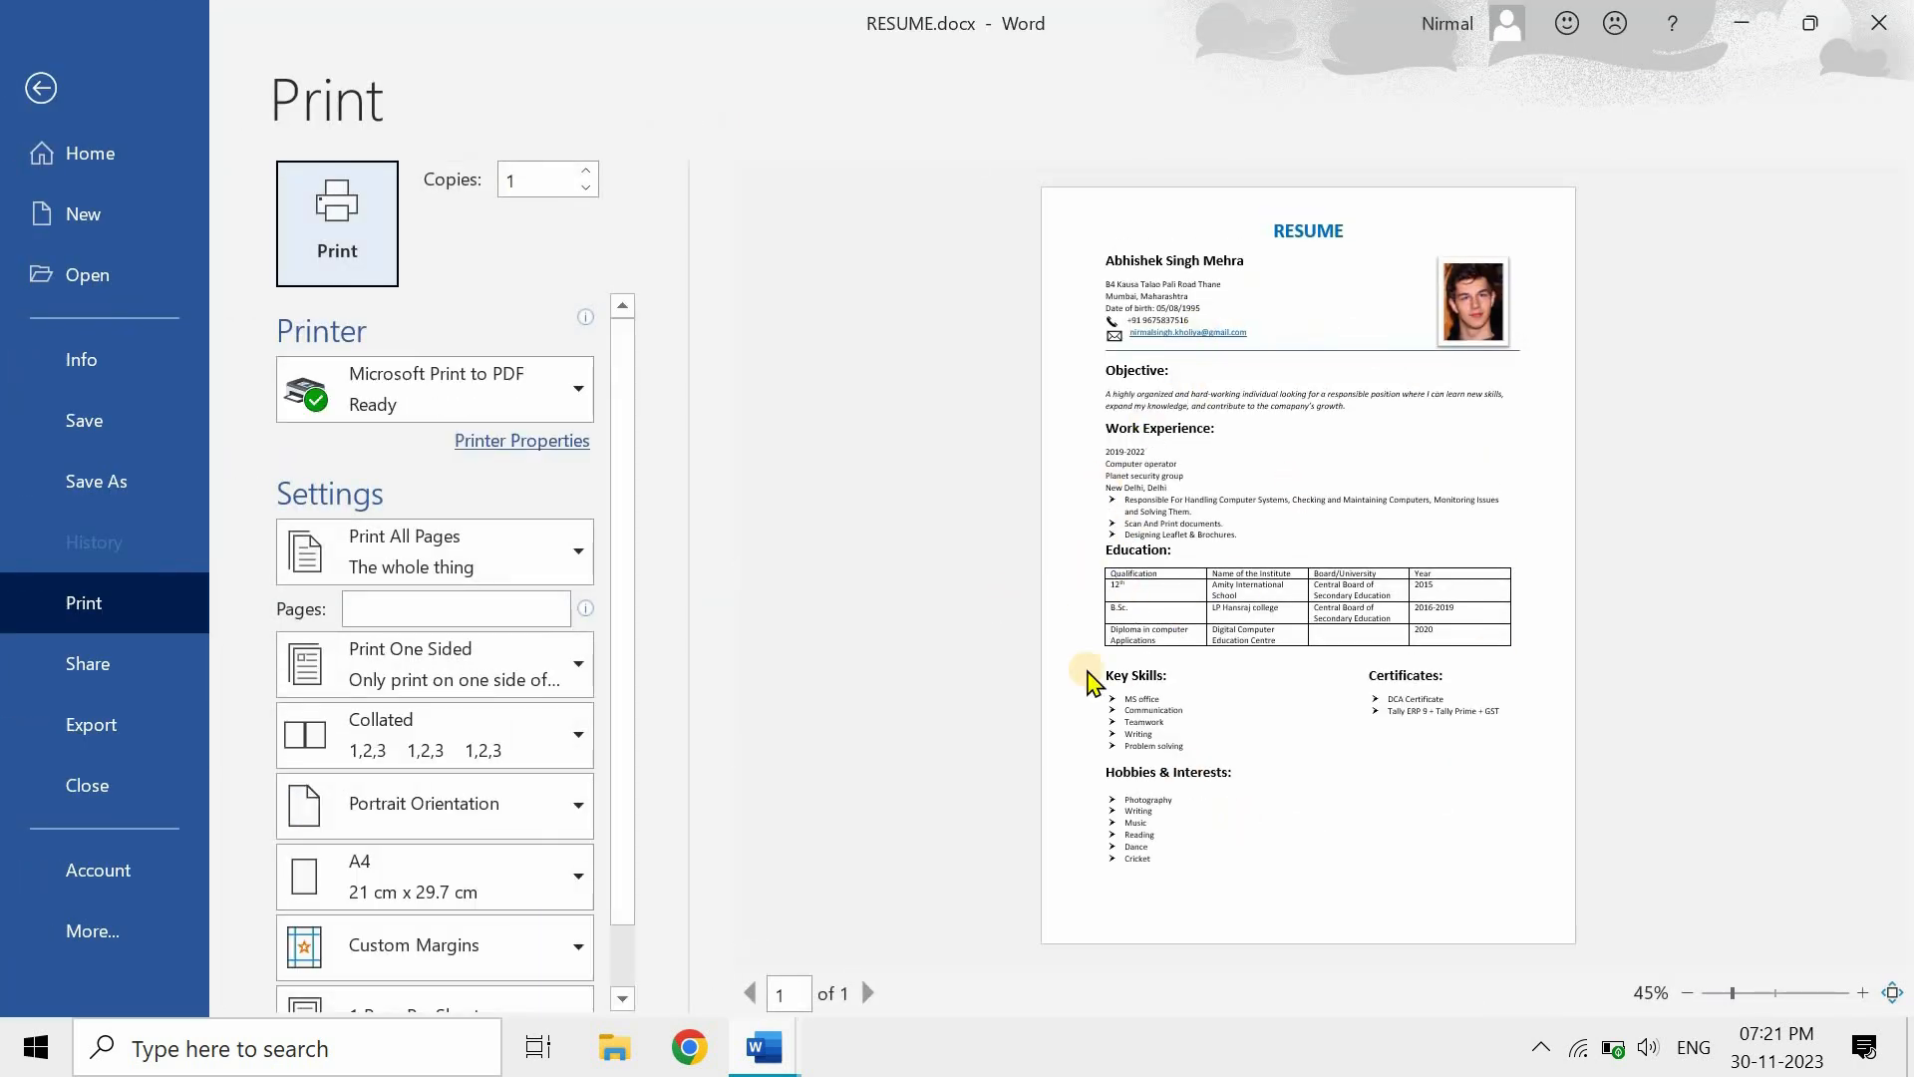
- Leave the print preview and scroll back up to the RESUME title
{"action": "left_click", "coordinate": [1318, 856]}
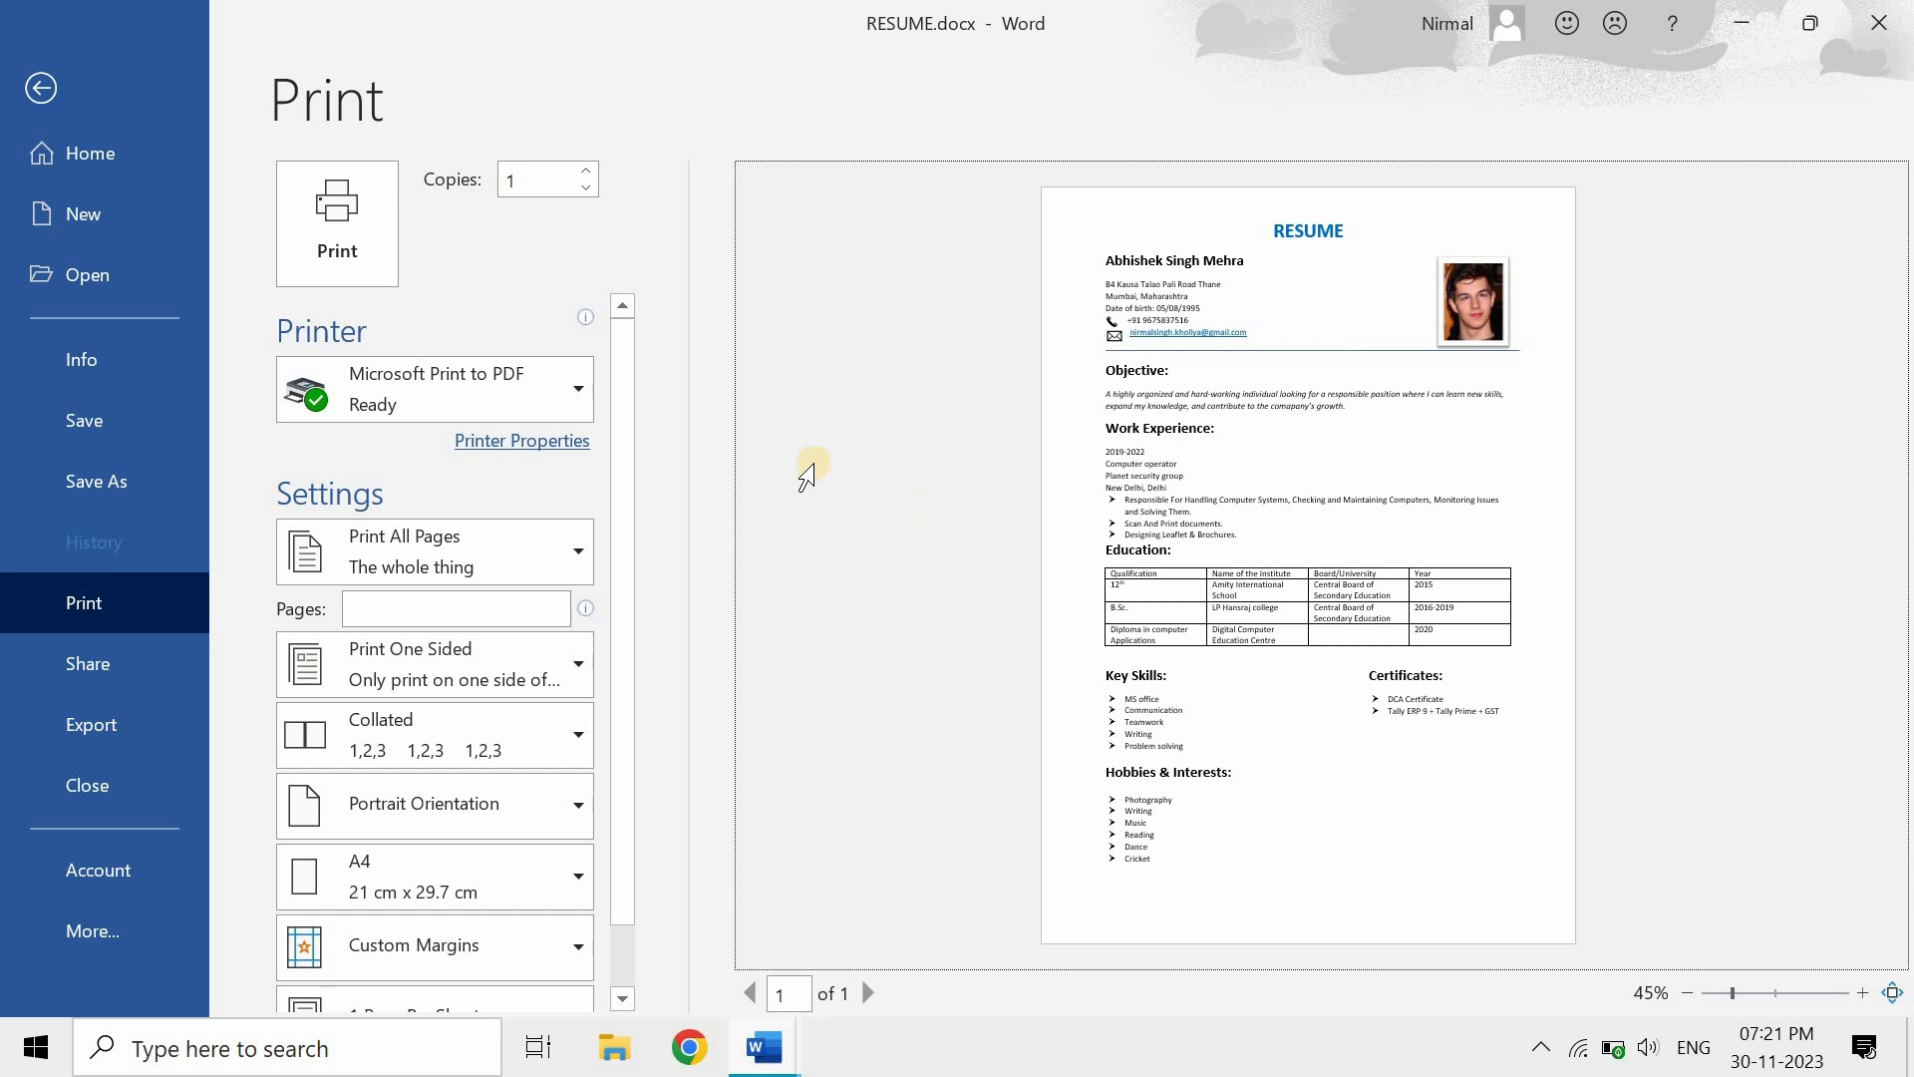
{"action": "left_click", "coordinate": [120, 98]}
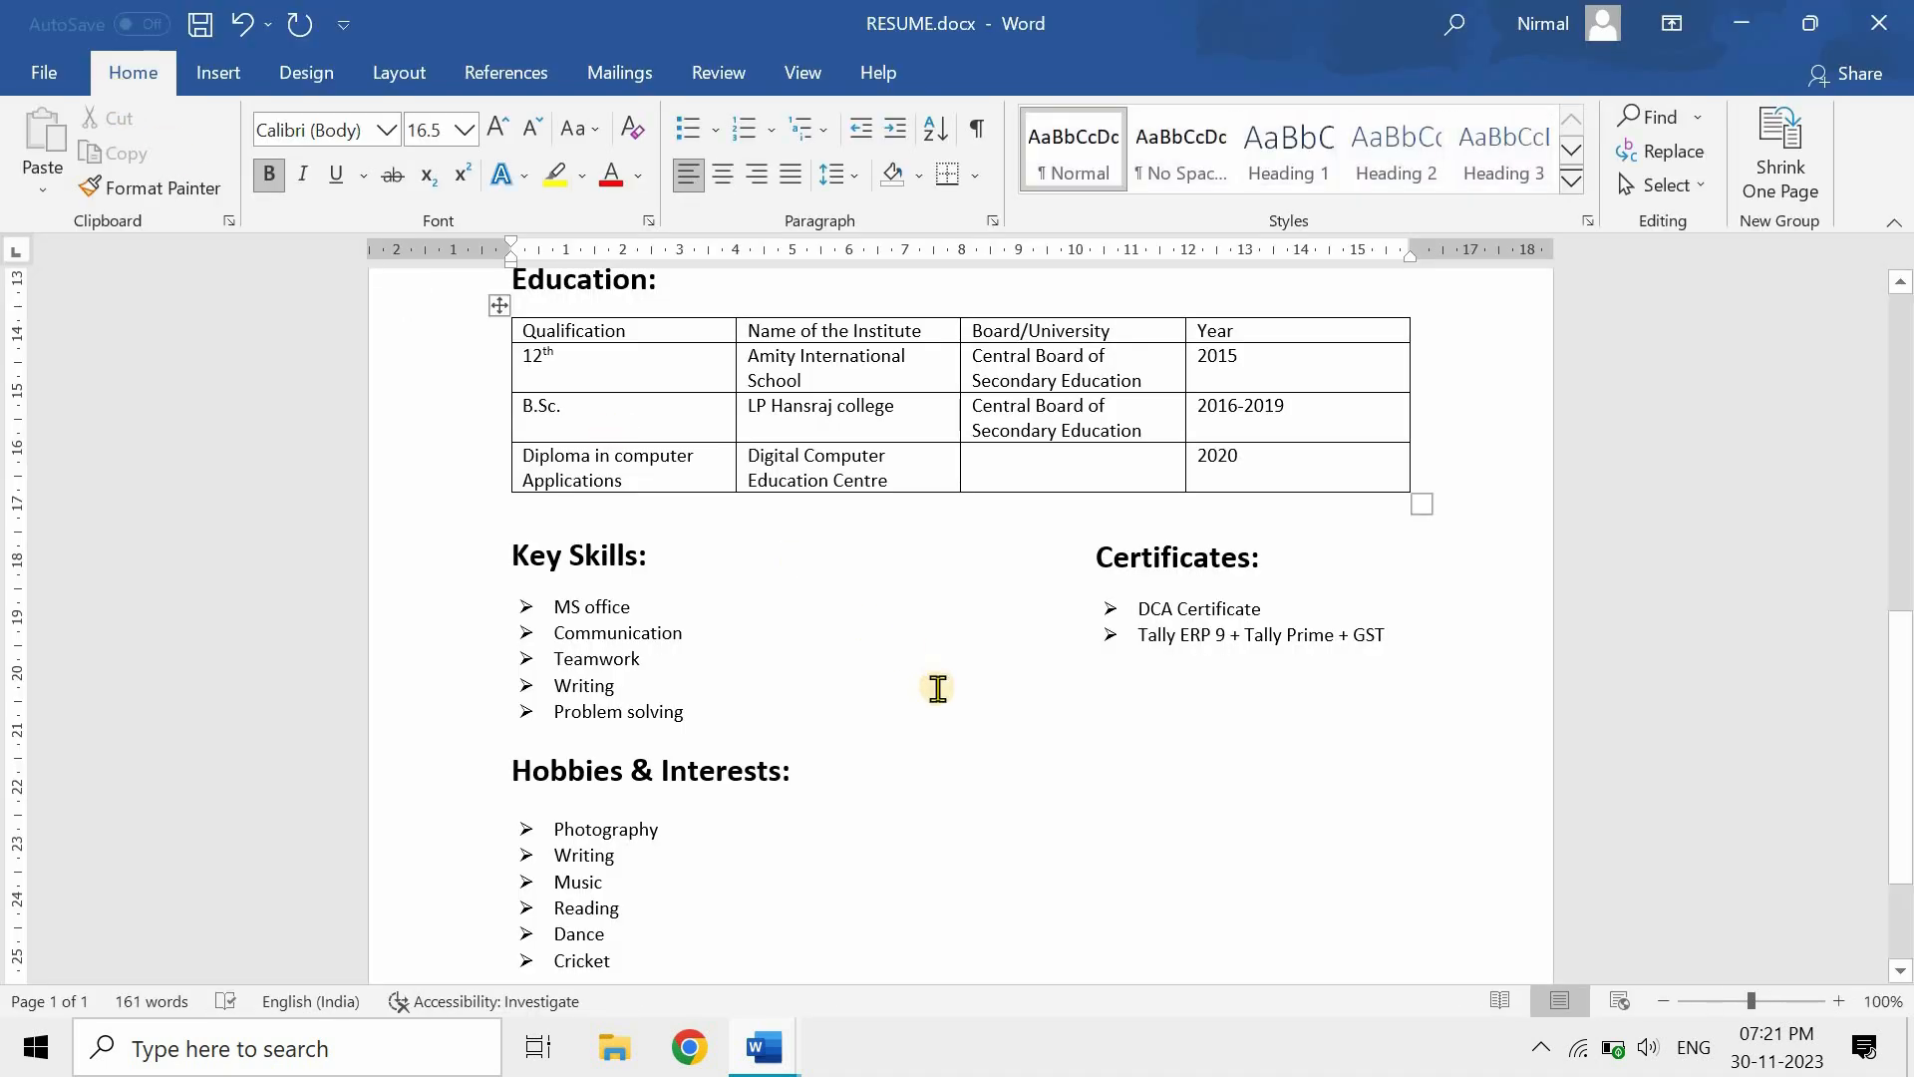
{"action": "scroll", "coordinate": [937, 688], "scroll_direction": "up", "scroll_amount": 10}
{"action": "scroll", "coordinate": [937, 688], "scroll_direction": "up", "scroll_amount": 2}
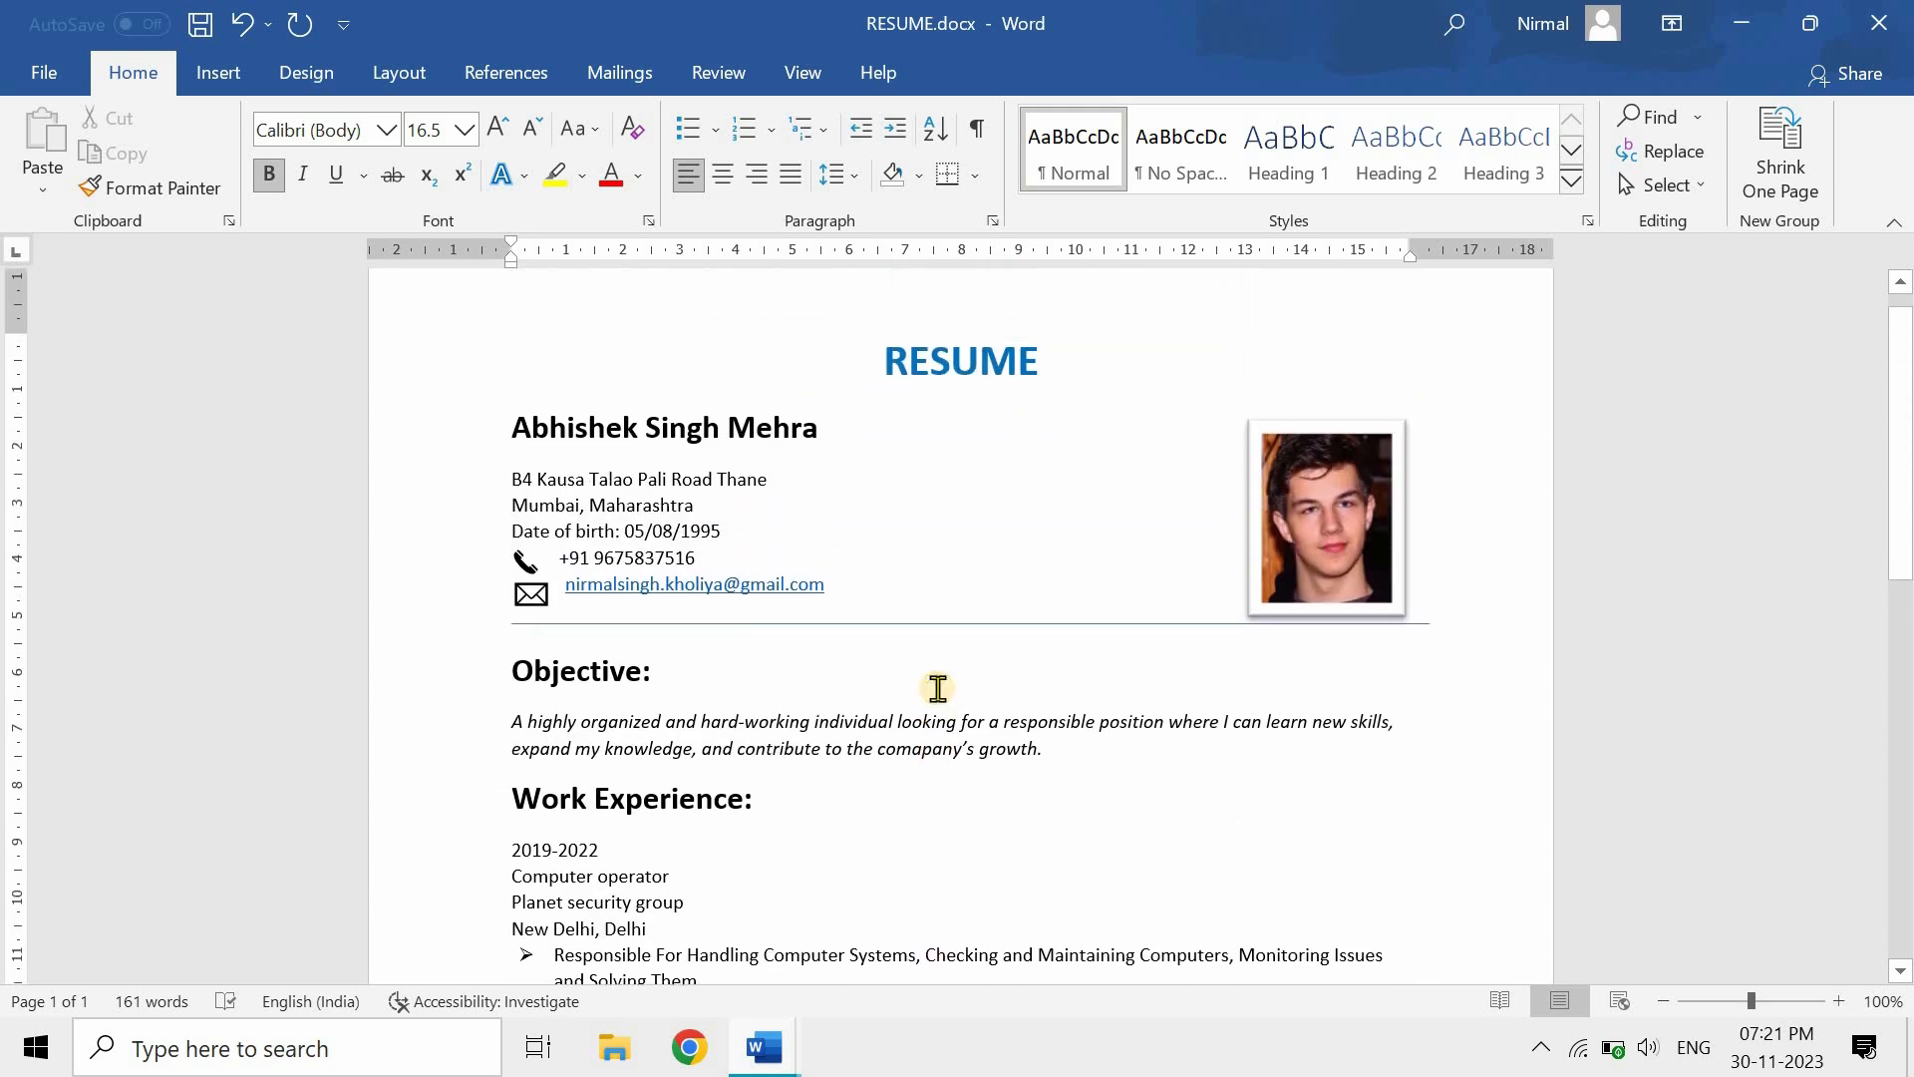